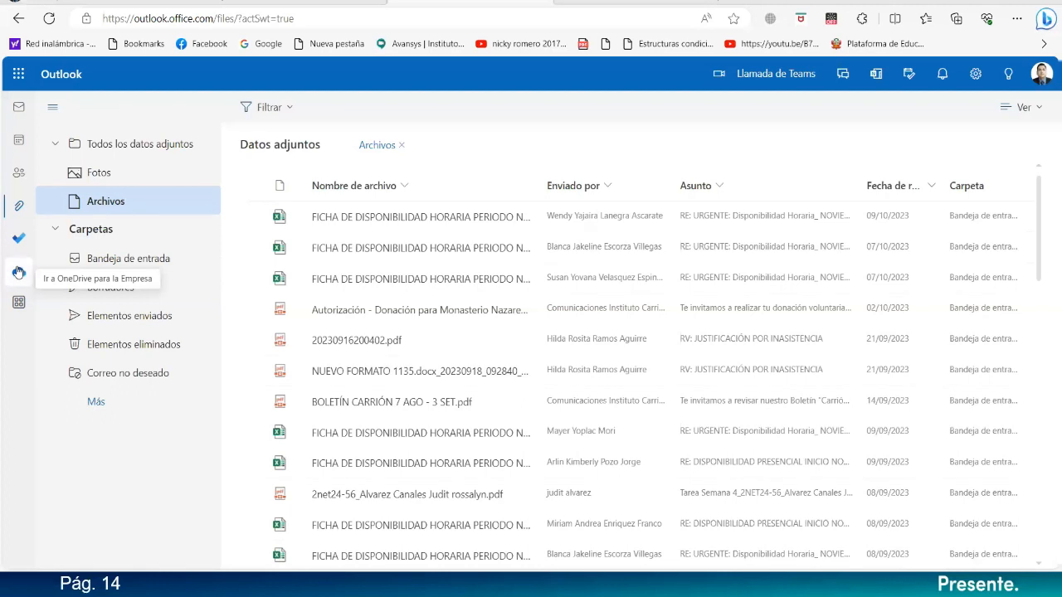
- Switch from Outlook to OneDrive and look through the list of recent files
{"action": "left_click", "coordinate": [19, 272]}
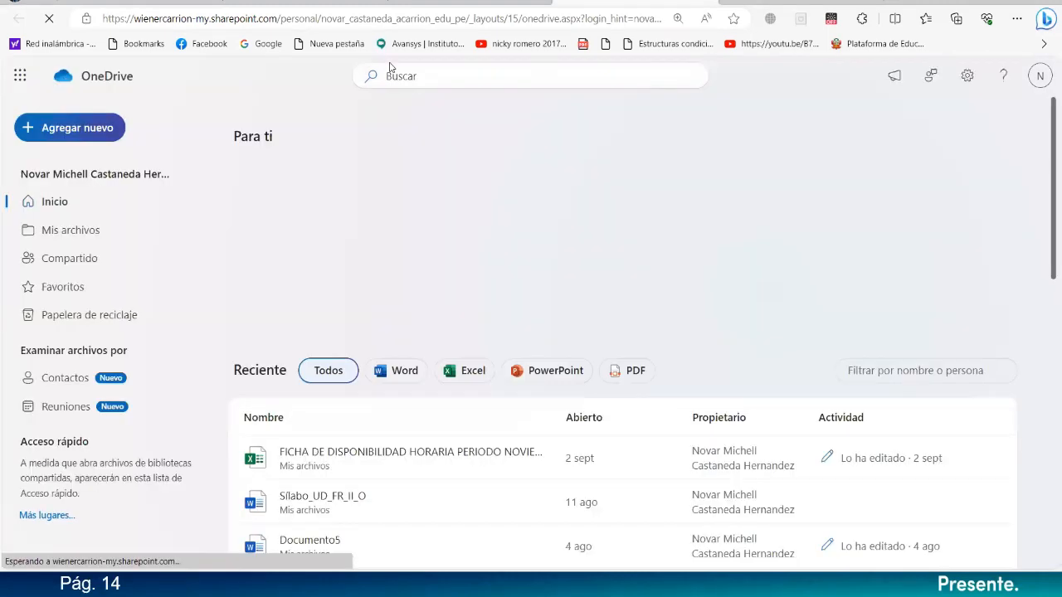
{"action": "scroll", "coordinate": [483, 307], "scroll_direction": "down", "scroll_amount": 2}
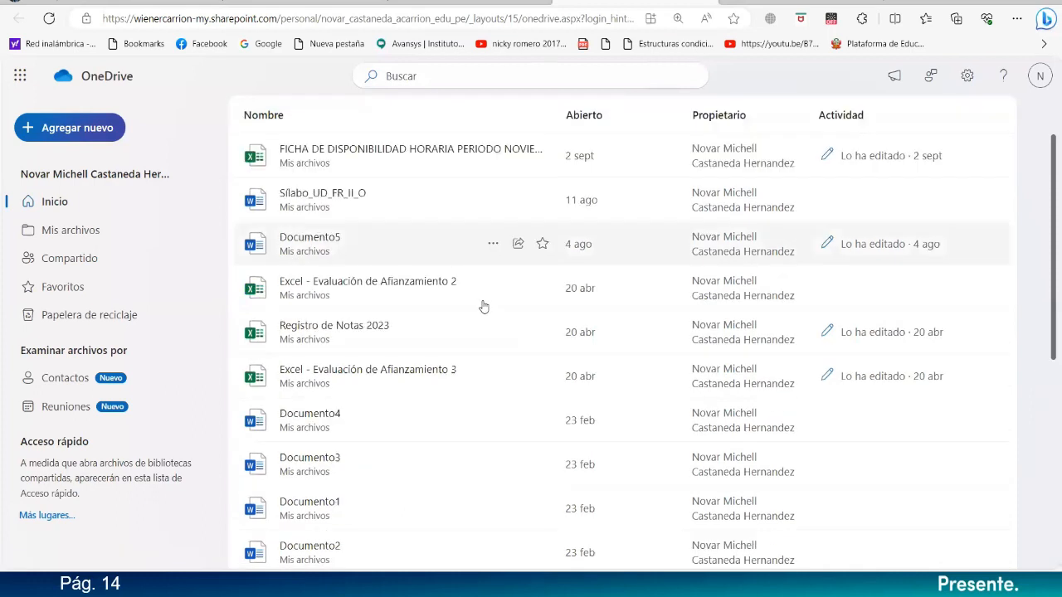
{"action": "scroll", "coordinate": [484, 307], "scroll_direction": "down", "scroll_amount": 2}
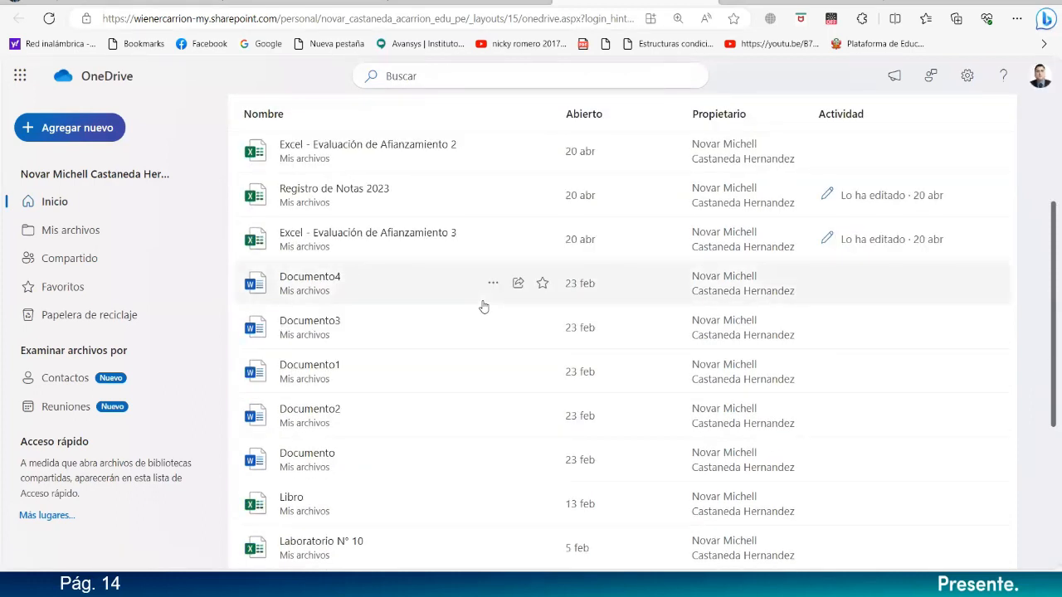
{"action": "scroll", "coordinate": [484, 307], "scroll_direction": "down", "scroll_amount": 3}
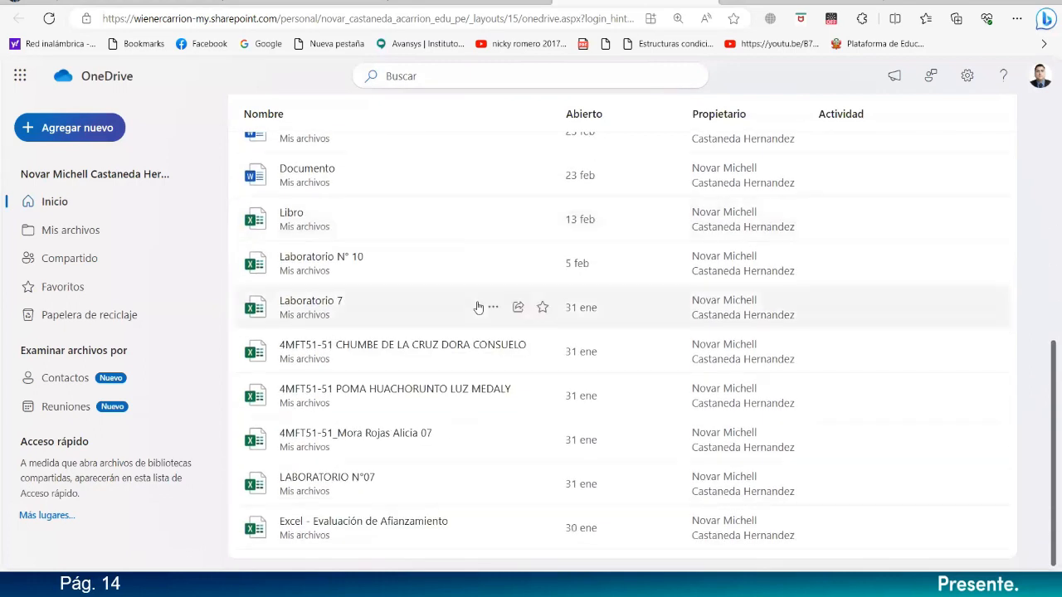
{"action": "scroll", "coordinate": [477, 306], "scroll_direction": "up", "scroll_amount": 6}
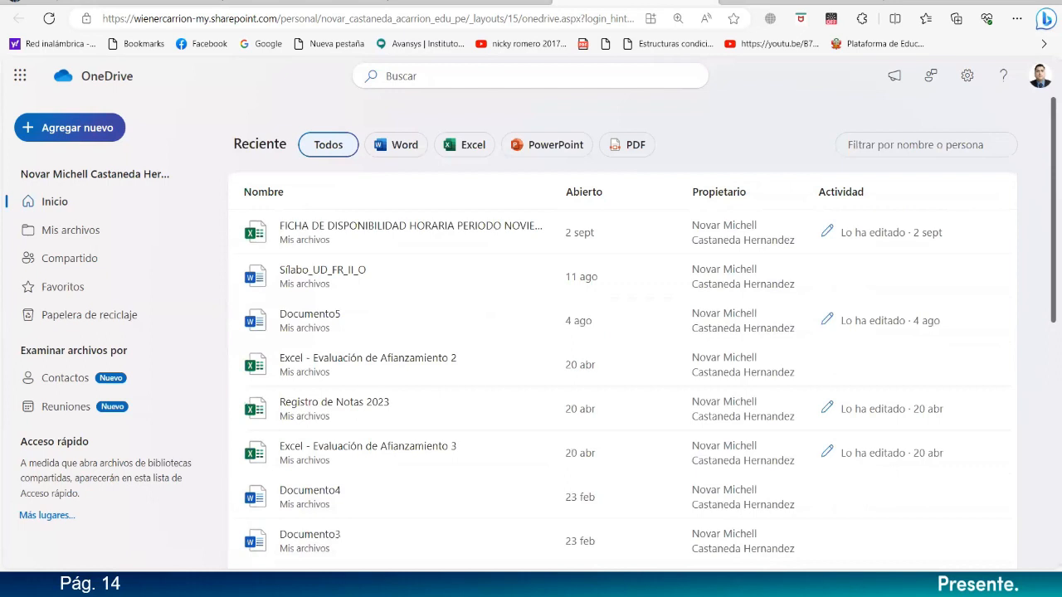
- Show the Mis archivos list and check which sorting options are available for it
{"action": "left_click", "coordinate": [77, 232]}
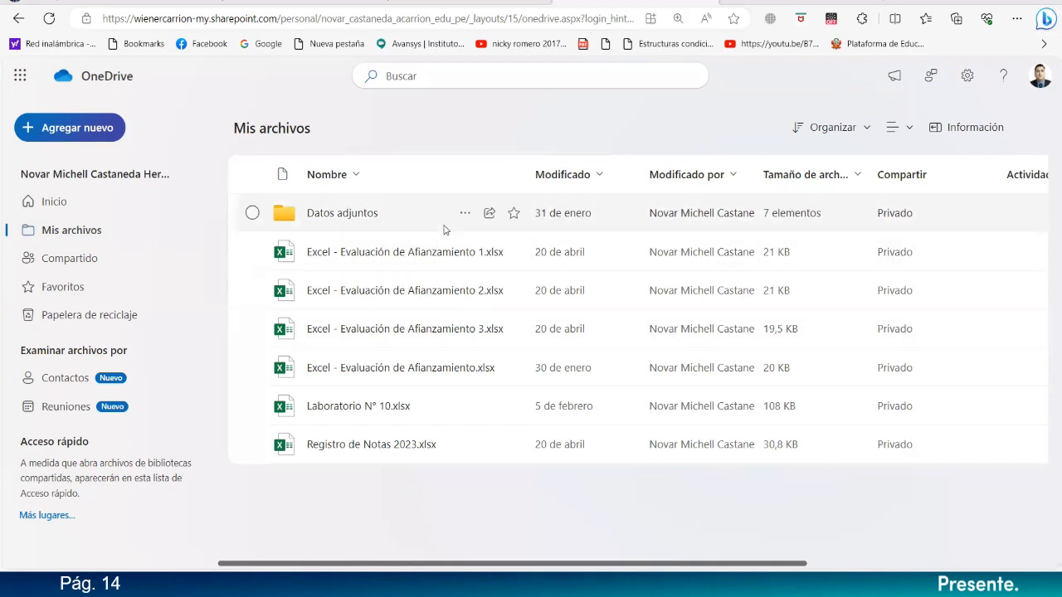
{"action": "left_click", "coordinate": [869, 134]}
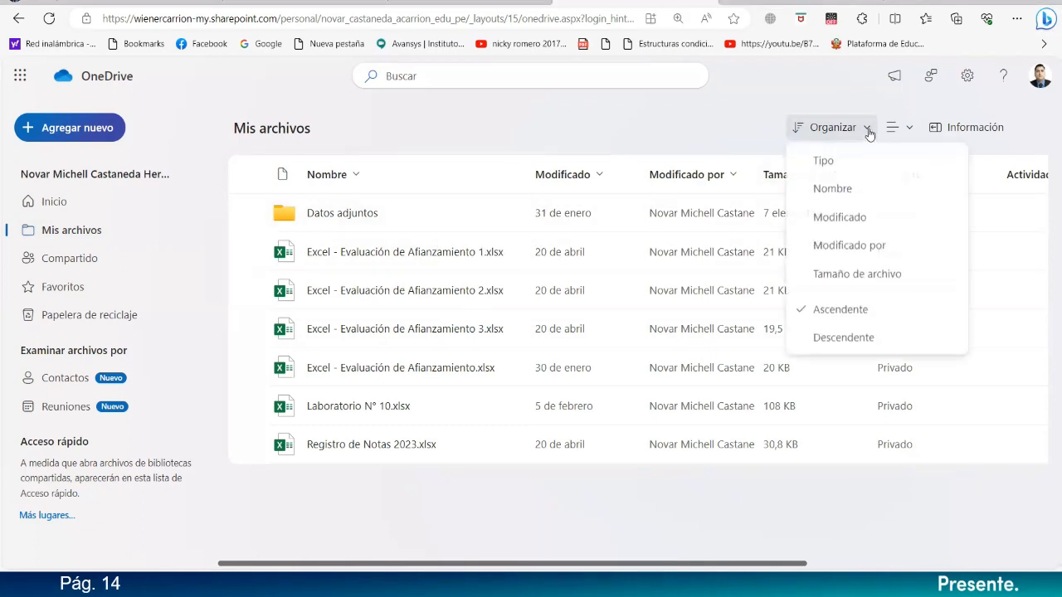
{"action": "left_click", "coordinate": [869, 135]}
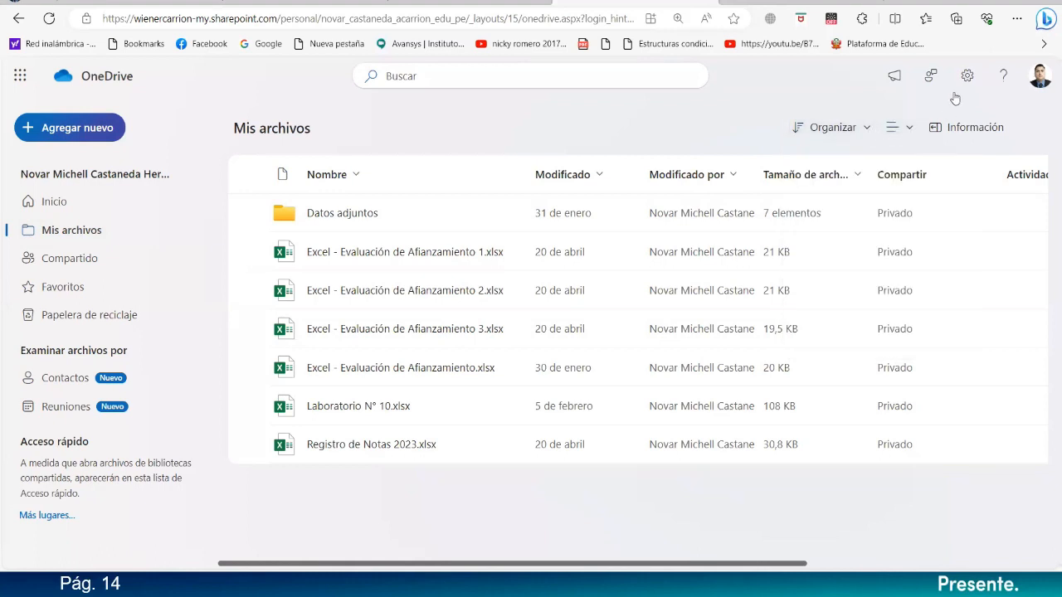
- Create a folder named "Ofimática - Fisioterapia y Rehabilitación" in Mis archivos with the Azul oscuro colour, and open it
{"action": "left_click", "coordinate": [98, 131]}
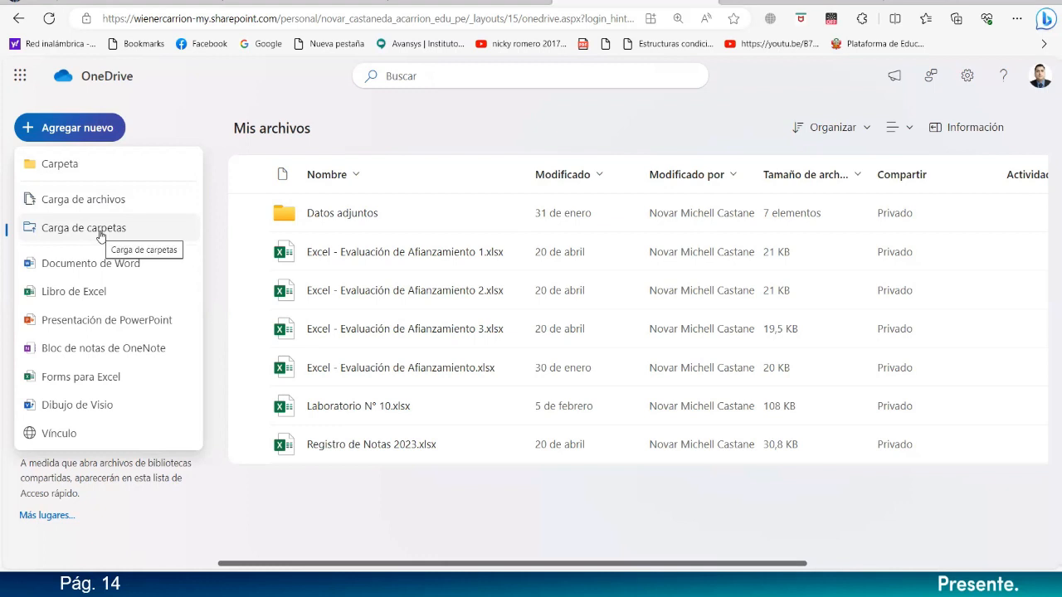
{"action": "left_click", "coordinate": [53, 165]}
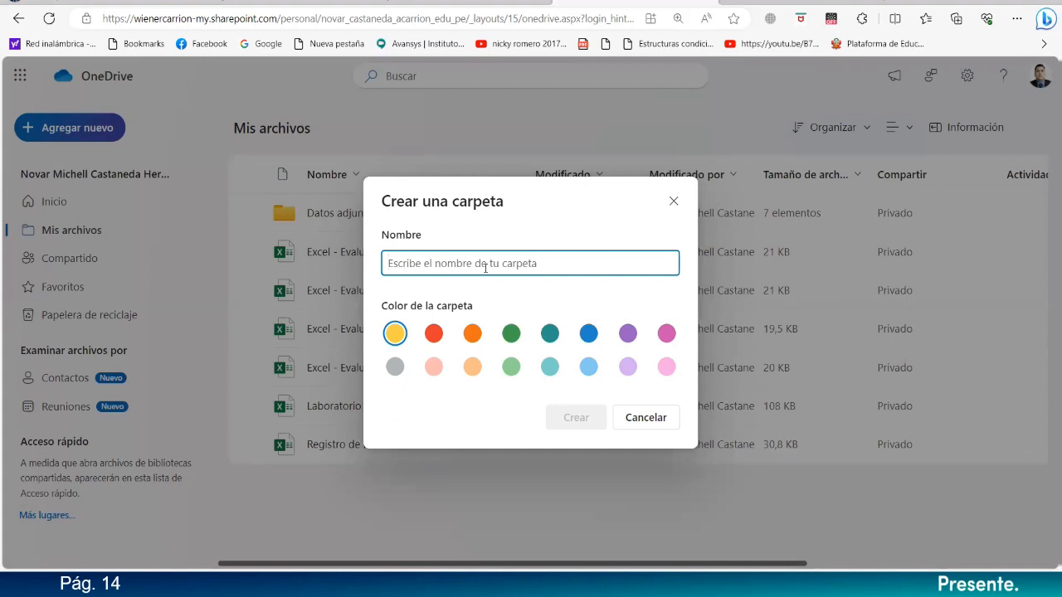
{"action": "type", "text": "O"}
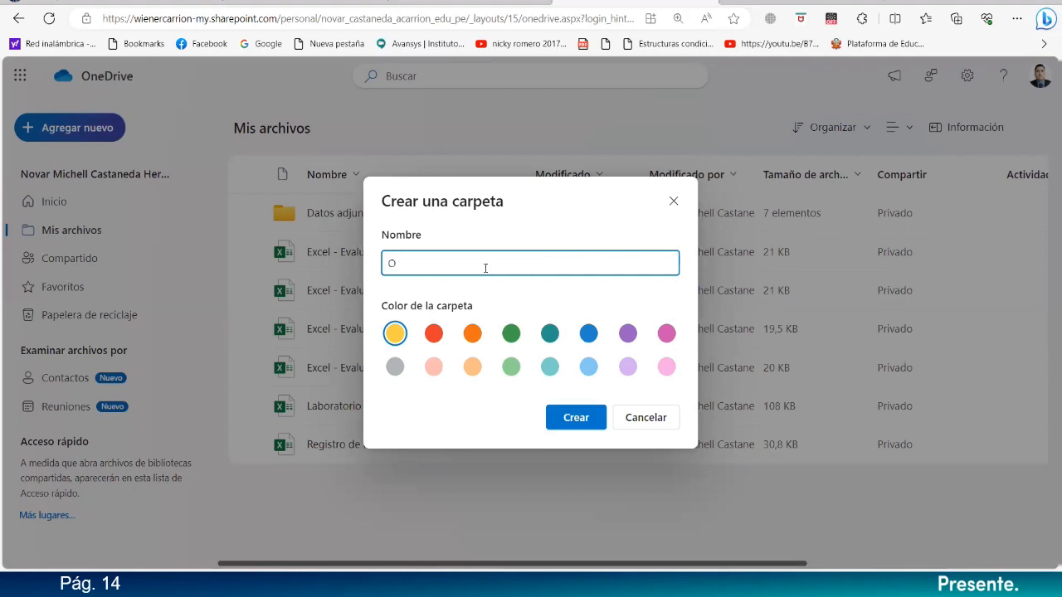
{"action": "type", "text": "fimática - Fisioterapia y Rehabilitaci"}
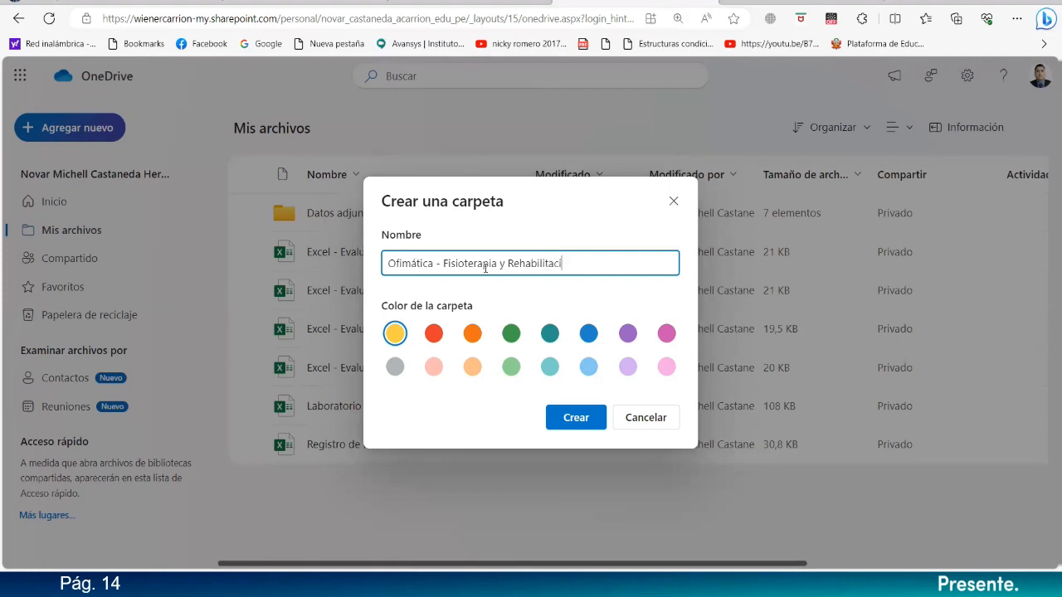
{"action": "type", "text": "ón"}
{"action": "left_click", "coordinate": [588, 334]}
{"action": "left_click", "coordinate": [553, 338]}
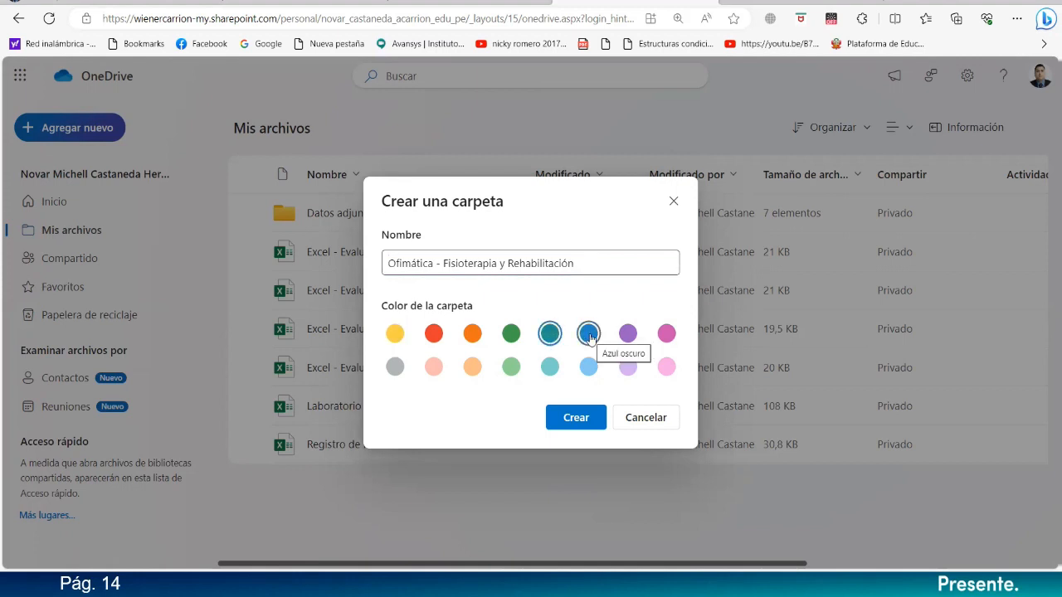
{"action": "left_click", "coordinate": [589, 335]}
{"action": "left_click", "coordinate": [578, 420]}
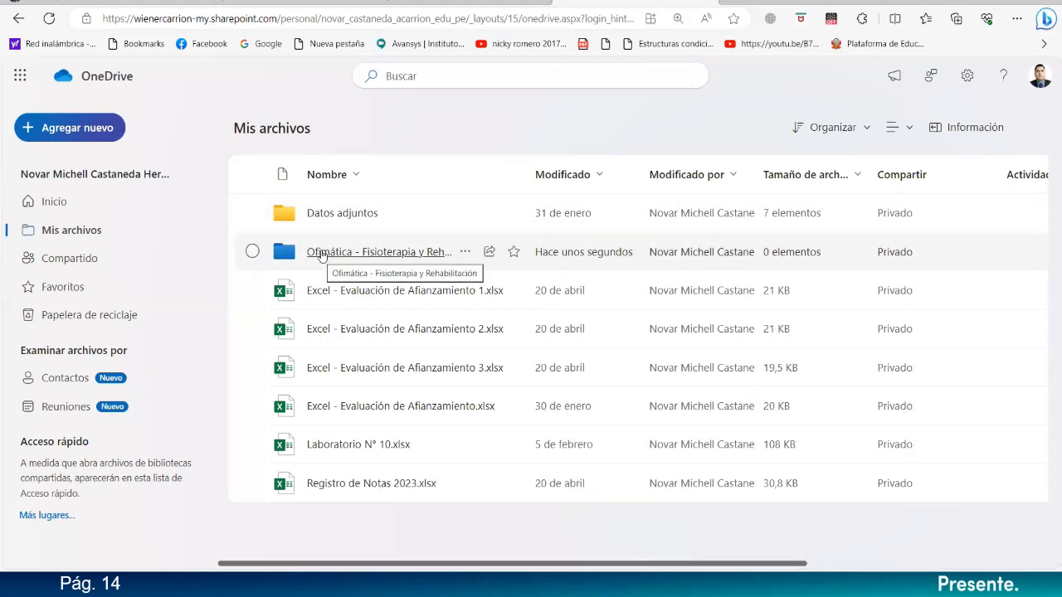
{"action": "left_click", "coordinate": [322, 254]}
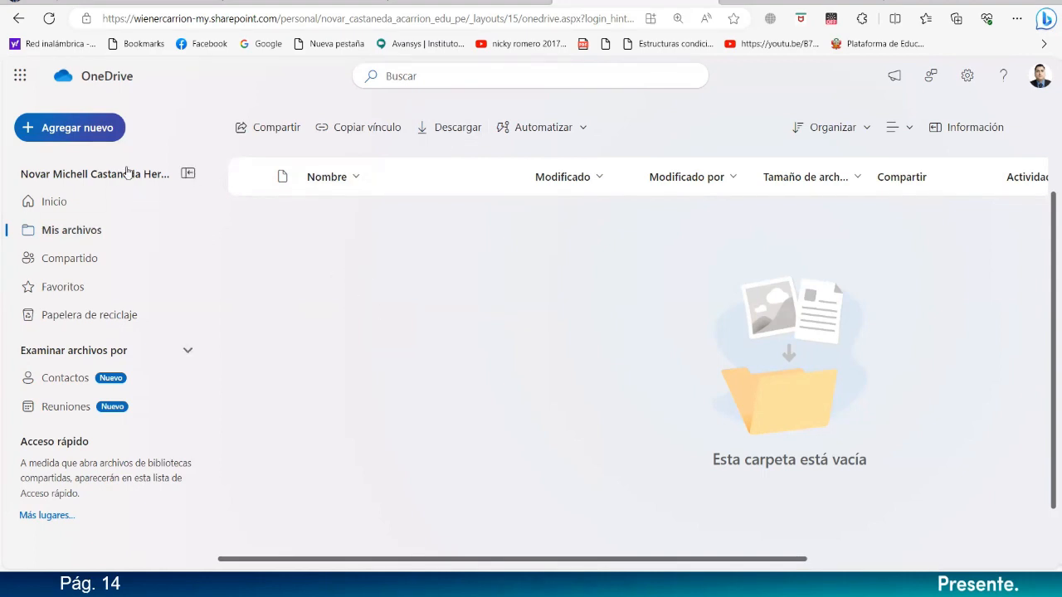
{"action": "left_click", "coordinate": [98, 134]}
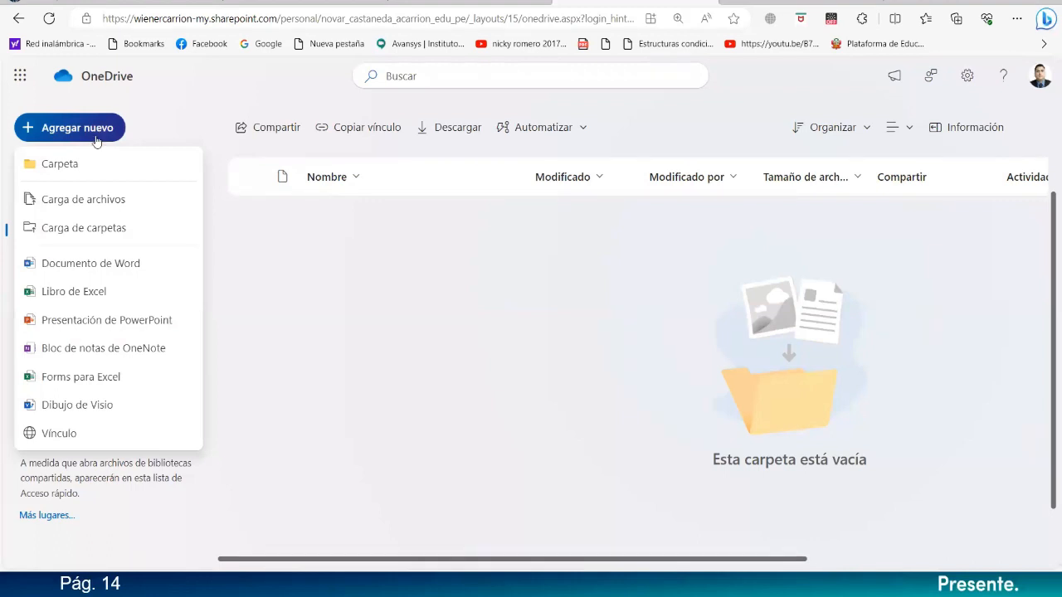
{"action": "left_click", "coordinate": [98, 207]}
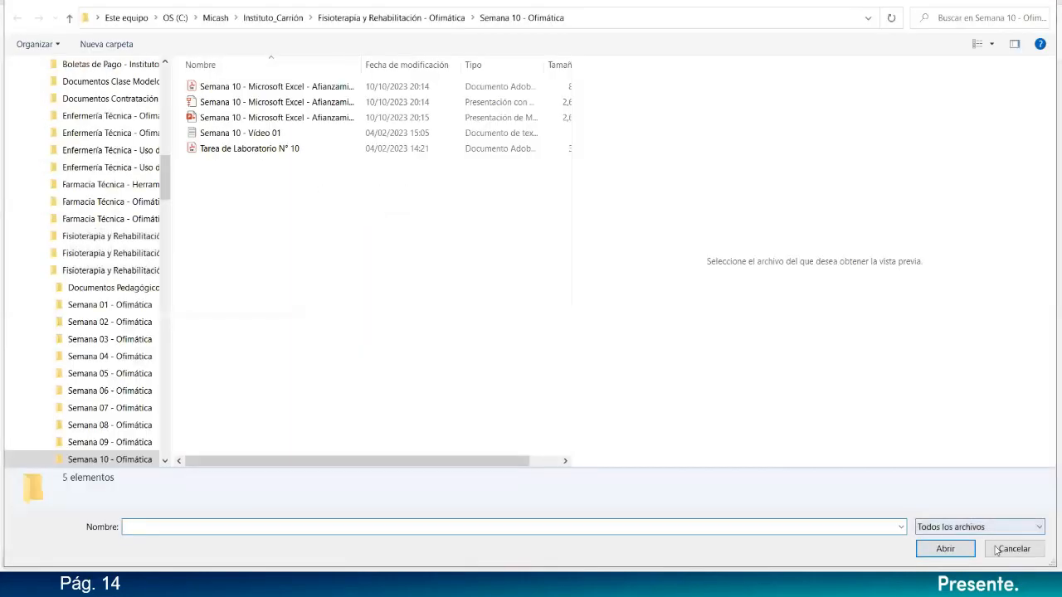
{"action": "left_click", "coordinate": [1013, 549]}
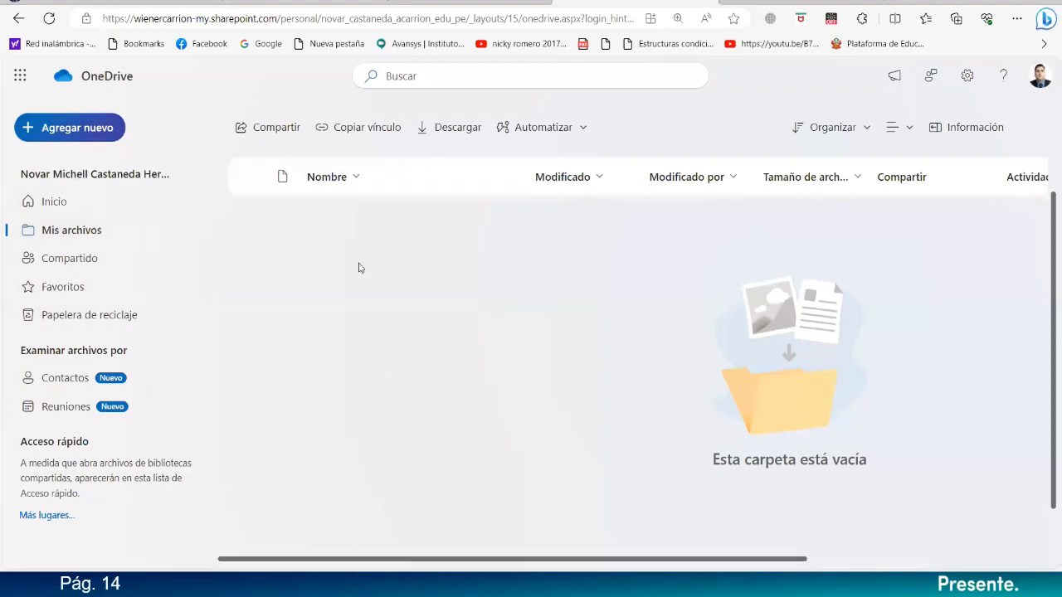
- Upload the Registro_Notas_2NRH21-56 workbook from the local Semana 06 - Ofimática folder into the current folder and open it in Excel for the web
{"action": "left_click", "coordinate": [72, 130]}
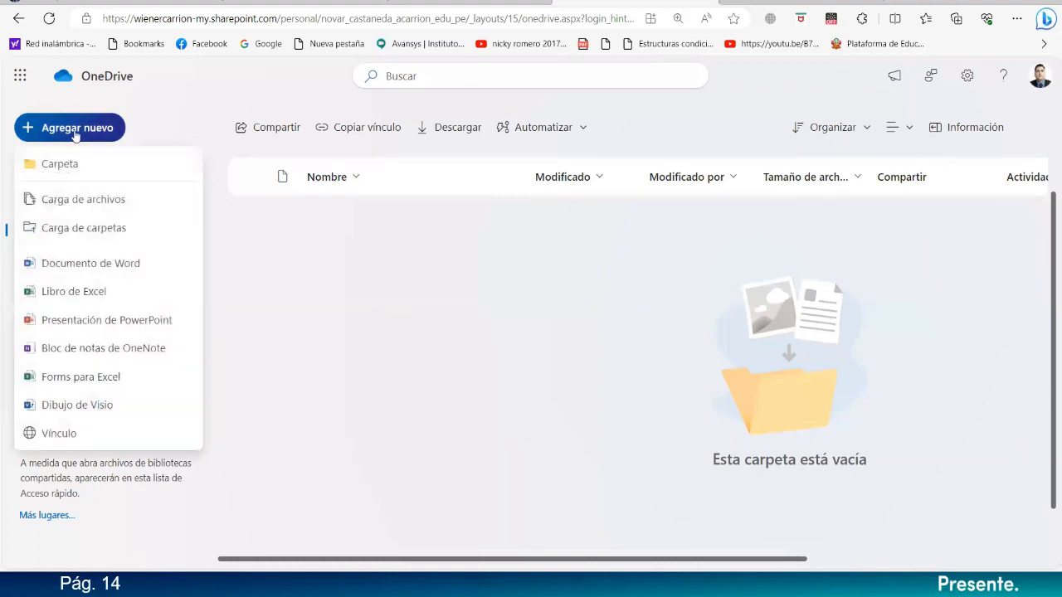
{"action": "left_click", "coordinate": [116, 204]}
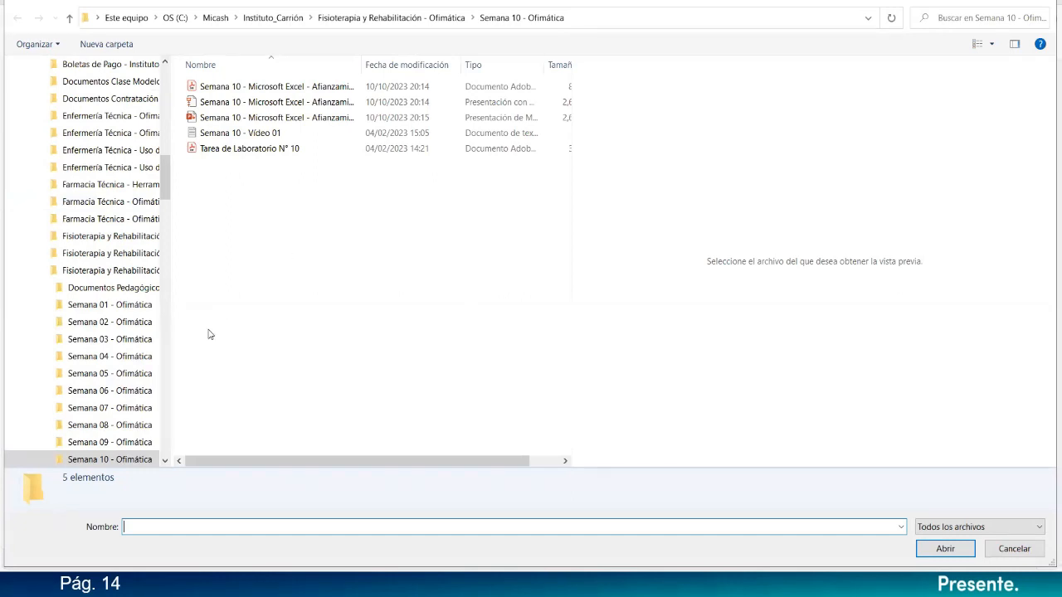
{"action": "left_click", "coordinate": [108, 411]}
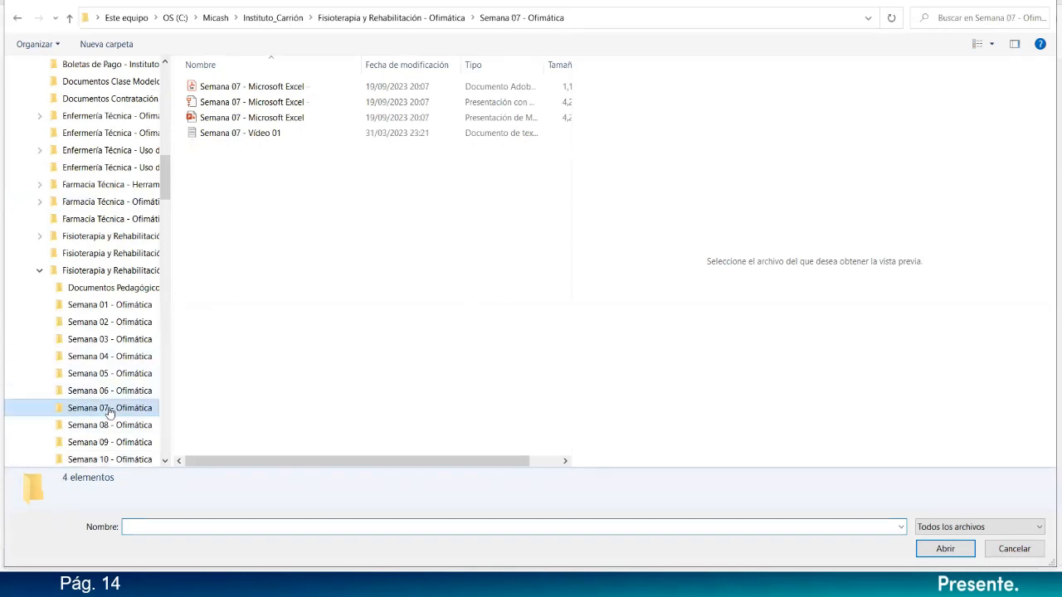
{"action": "left_click", "coordinate": [111, 394]}
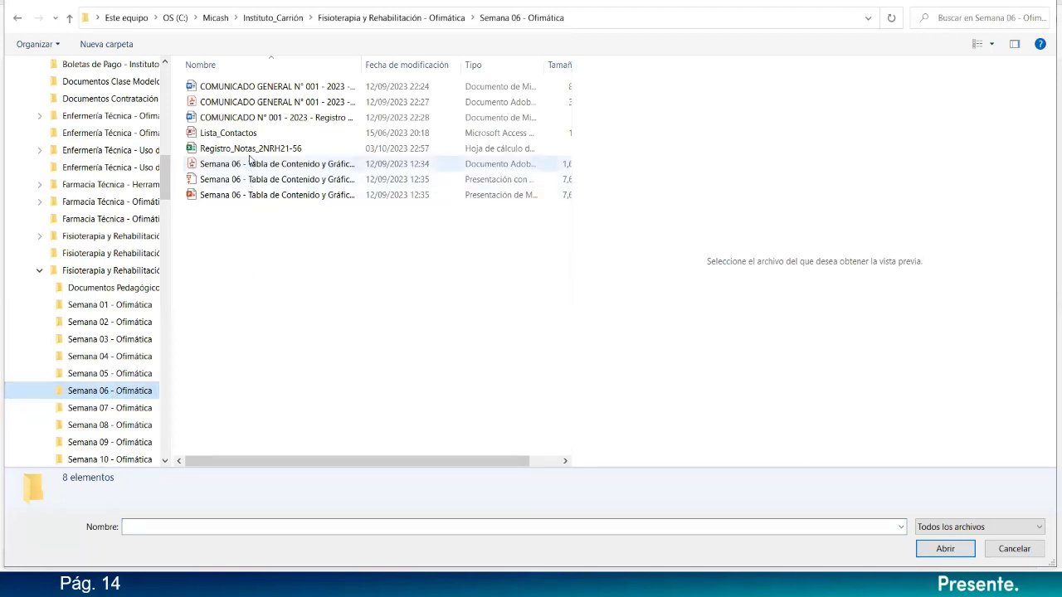
{"action": "left_click", "coordinate": [322, 153]}
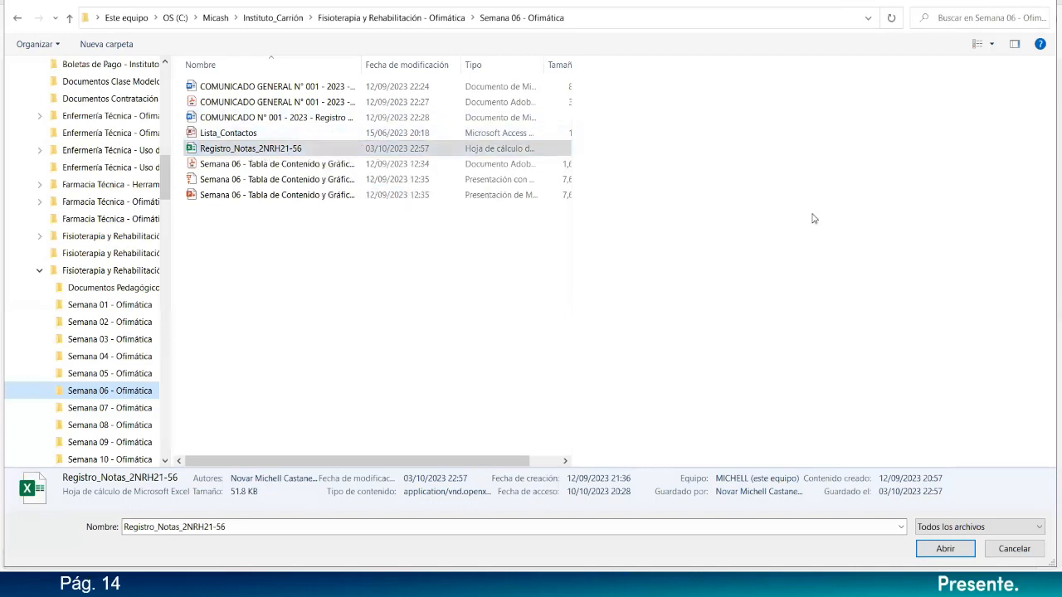
{"action": "left_click", "coordinate": [289, 153]}
{"action": "left_click", "coordinate": [945, 549]}
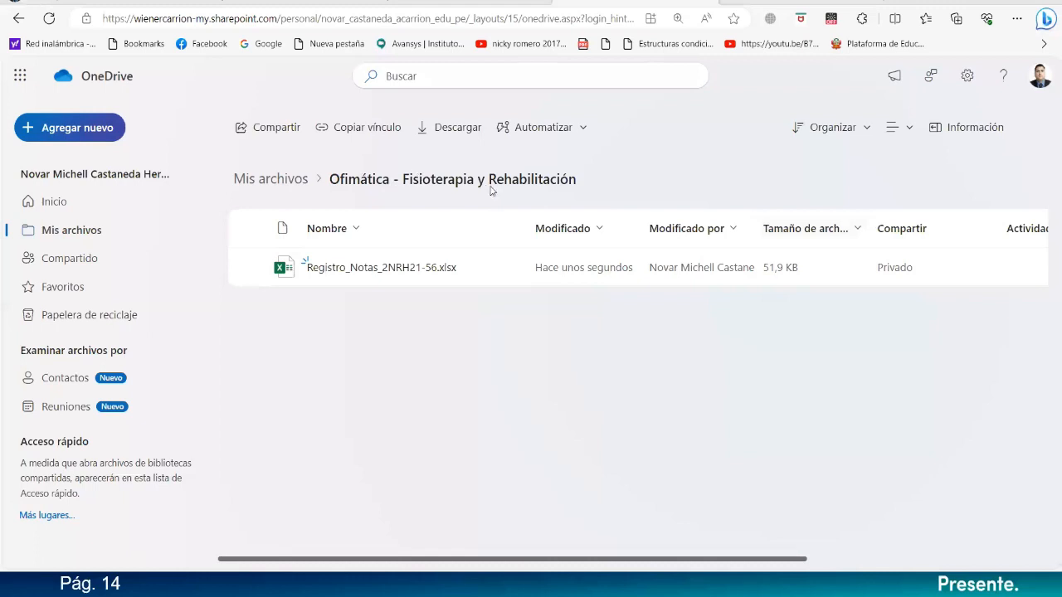
{"action": "mouse_move", "coordinate": [402, 268]}
{"action": "left_click", "coordinate": [383, 274]}
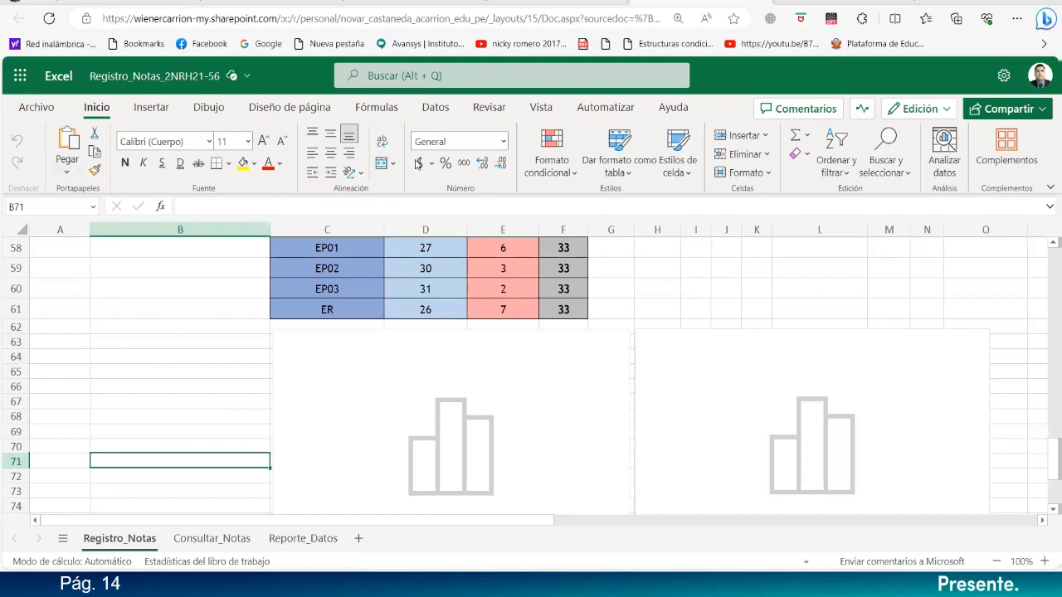
- Examine the approved and failed students table, the two charts beneath it and the evaluation questions above on the Registro_Notas sheet
{"action": "scroll", "coordinate": [190, 379], "scroll_direction": "down", "scroll_amount": 4}
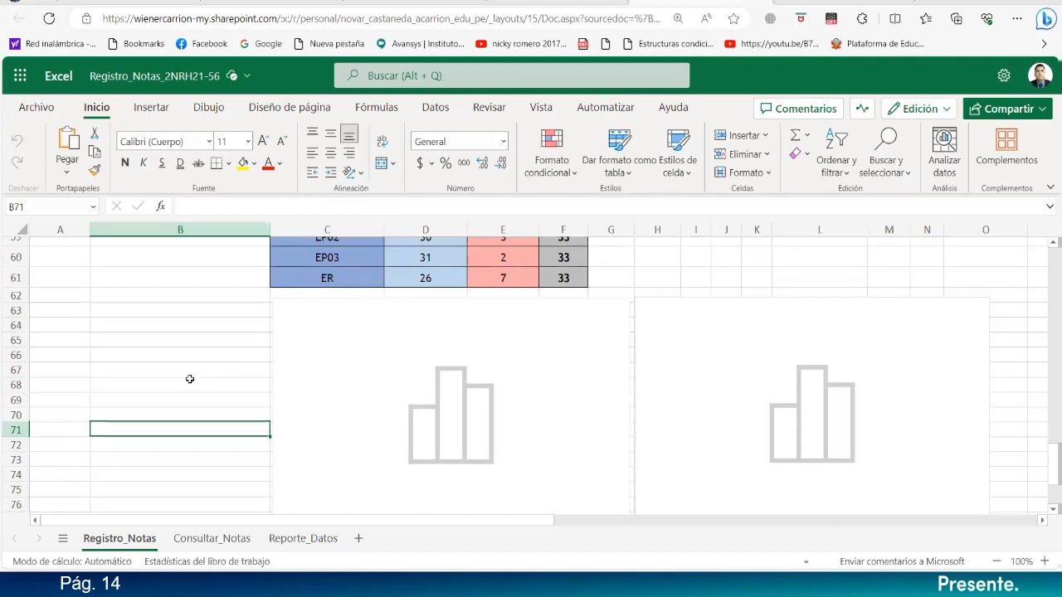
{"action": "scroll", "coordinate": [190, 379], "scroll_direction": "up", "scroll_amount": 3}
{"action": "scroll", "coordinate": [190, 379], "scroll_direction": "up", "scroll_amount": 7}
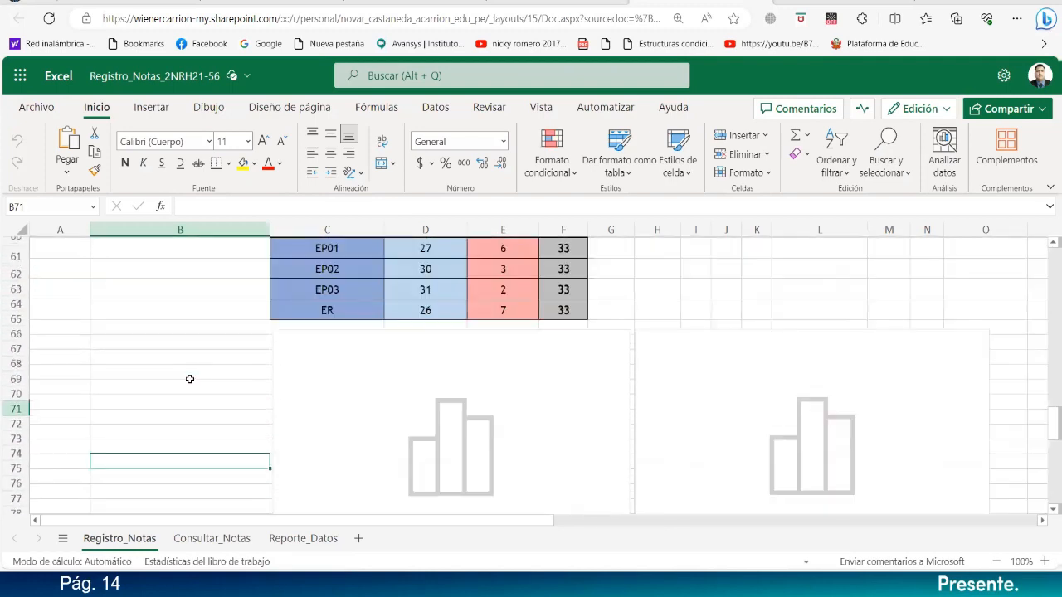
{"action": "scroll", "coordinate": [190, 379], "scroll_direction": "down", "scroll_amount": 3}
{"action": "scroll", "coordinate": [190, 379], "scroll_direction": "down", "scroll_amount": 4}
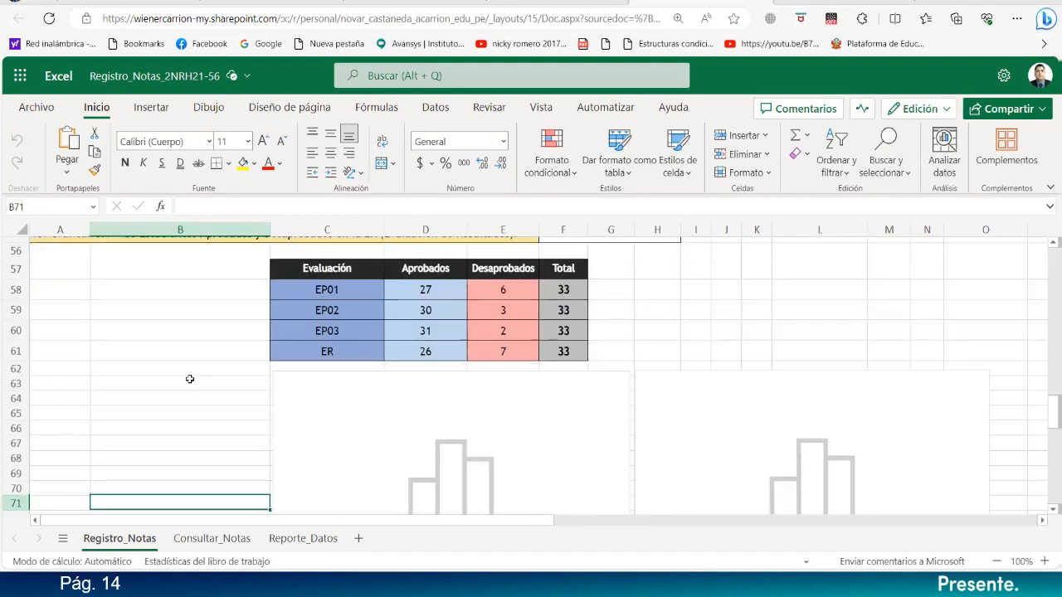
{"action": "scroll", "coordinate": [190, 379], "scroll_direction": "up", "scroll_amount": 2}
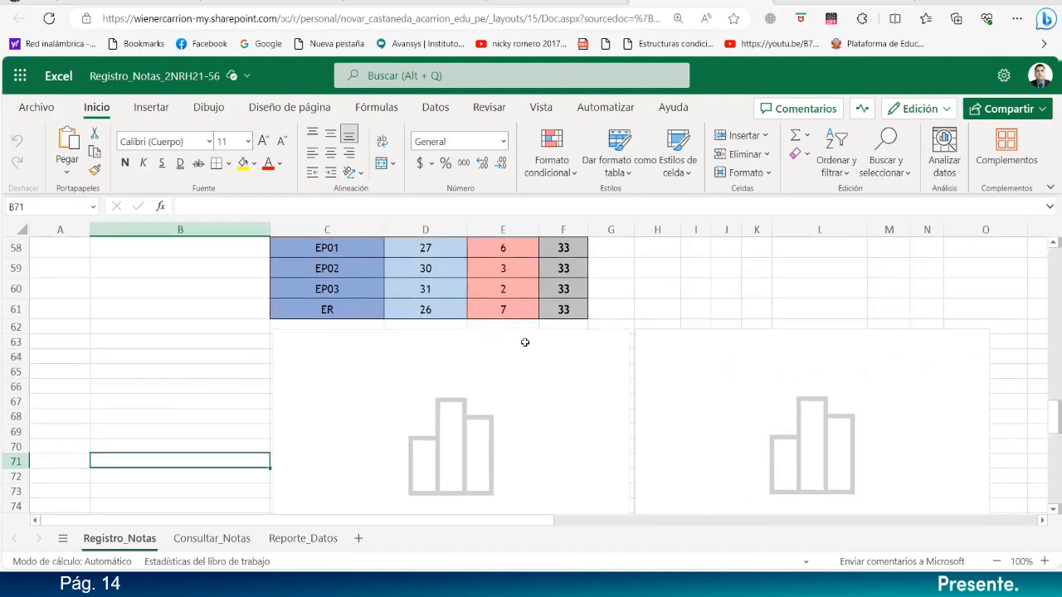
{"action": "left_click", "coordinate": [628, 338]}
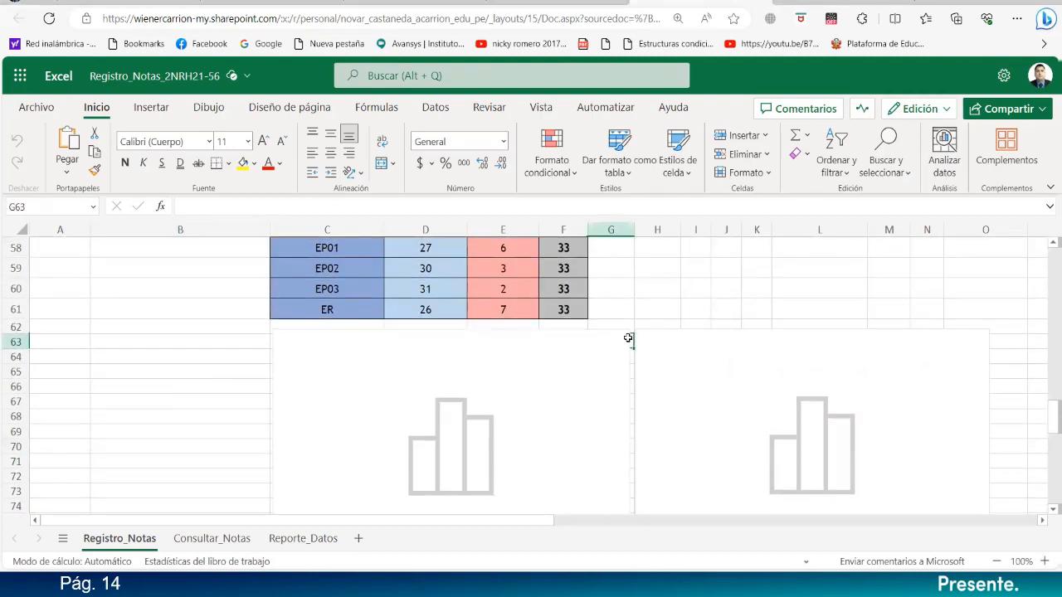
{"action": "left_click", "coordinate": [618, 332]}
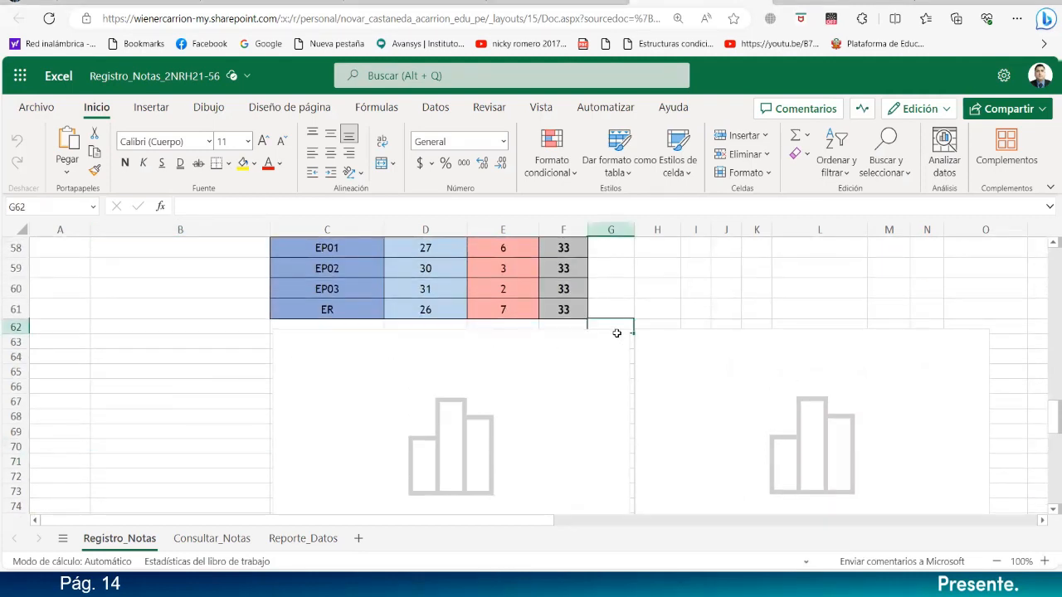
{"action": "left_click", "coordinate": [323, 344]}
{"action": "left_click", "coordinate": [303, 419]}
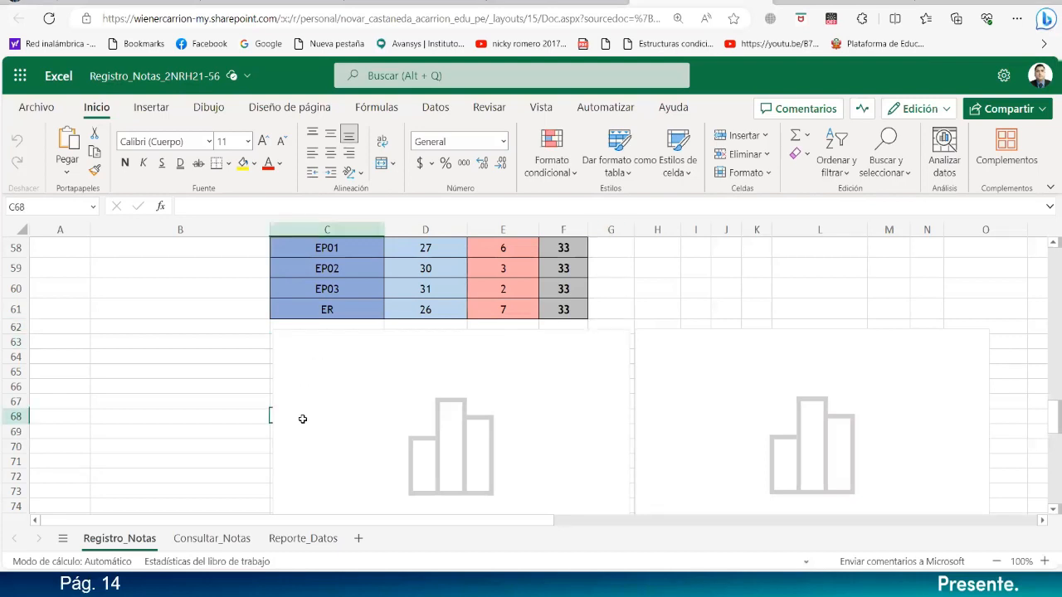
{"action": "left_click", "coordinate": [215, 421]}
{"action": "scroll", "coordinate": [249, 421], "scroll_direction": "down", "scroll_amount": 2}
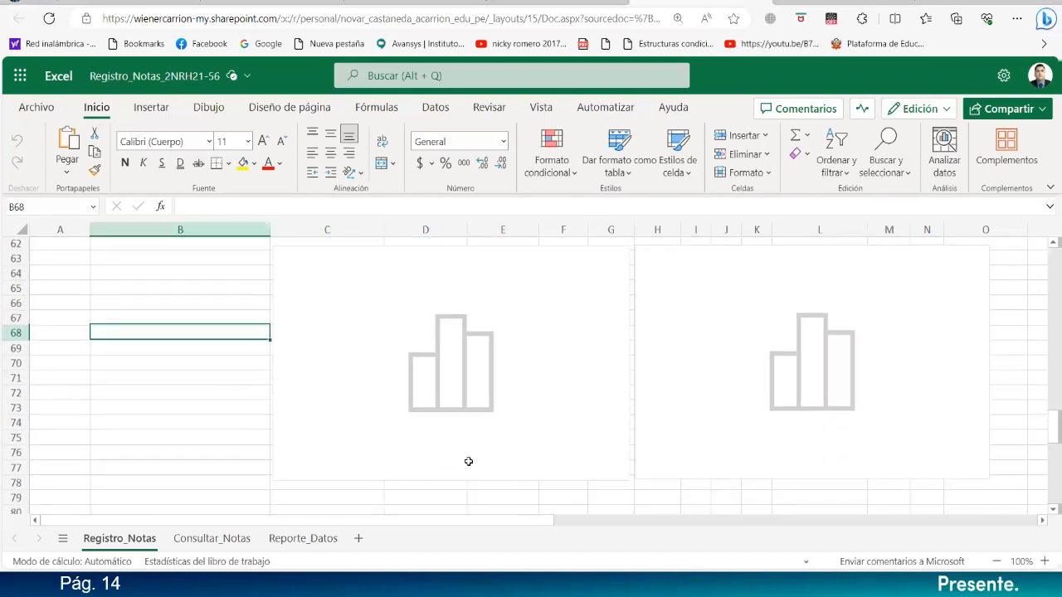
{"action": "scroll", "coordinate": [468, 461], "scroll_direction": "up", "scroll_amount": 5}
{"action": "scroll", "coordinate": [470, 458], "scroll_direction": "up", "scroll_amount": 2}
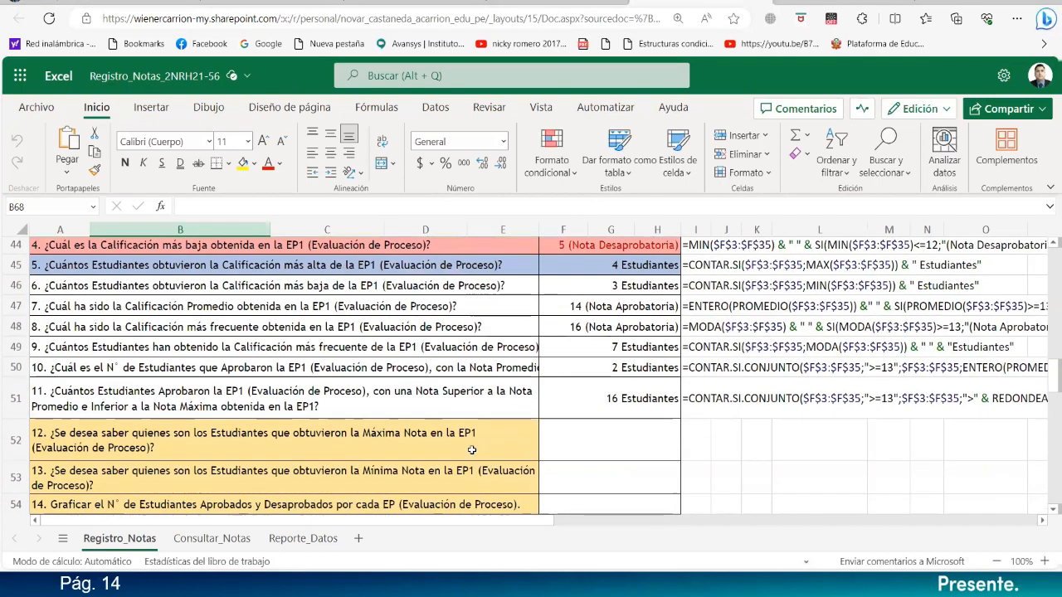
{"action": "scroll", "coordinate": [709, 419], "scroll_direction": "down", "scroll_amount": 6}
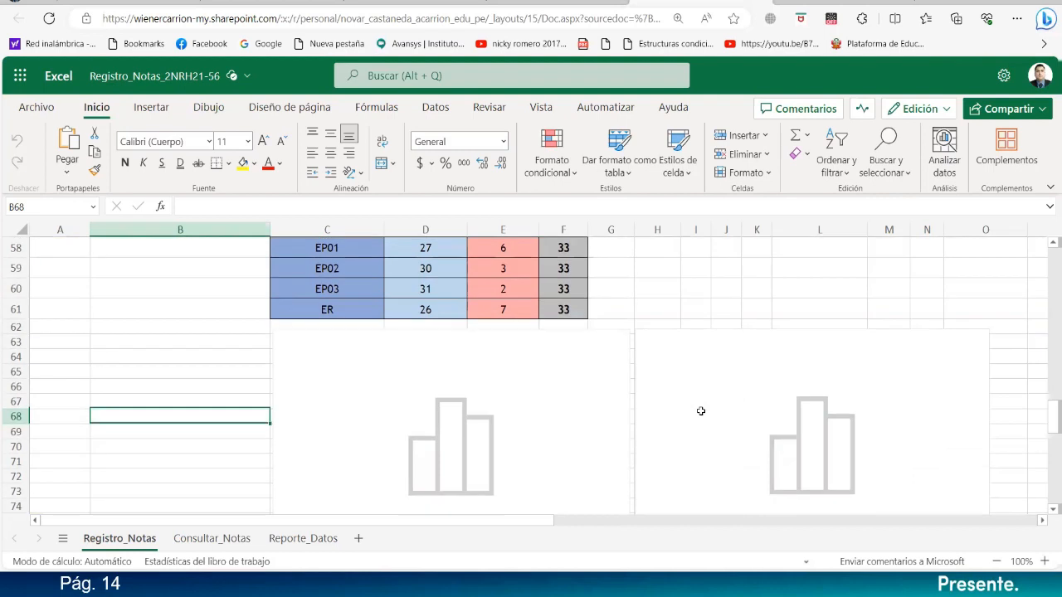
- Check the two chart areas beneath the evaluation table on Registro_Notas, and review the questions up to the Registro de Notas title
{"action": "left_click", "coordinate": [632, 375]}
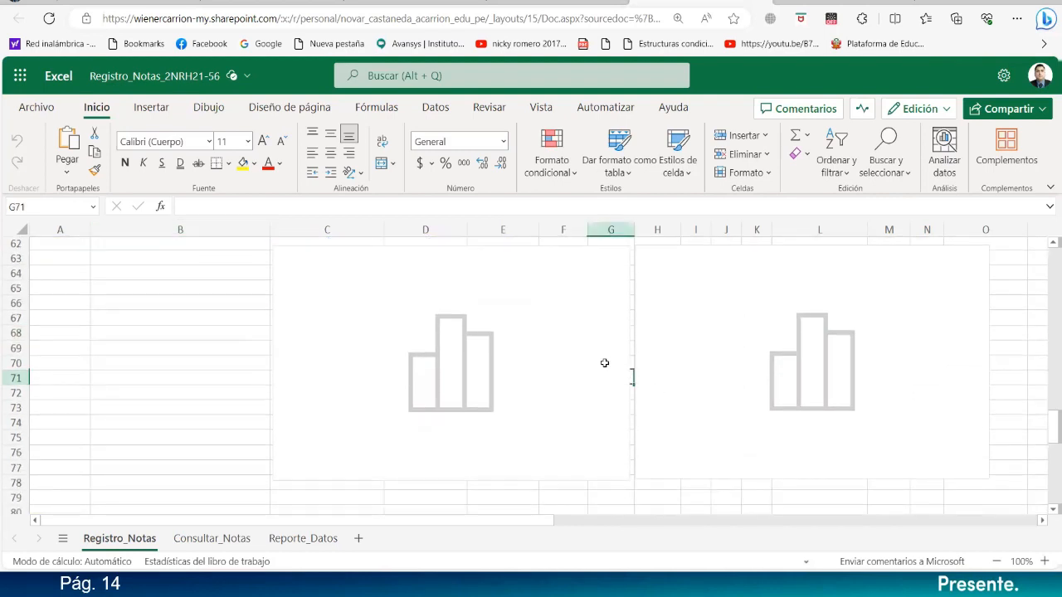
{"action": "left_click", "coordinate": [305, 368]}
{"action": "left_click", "coordinate": [340, 468]}
{"action": "left_click", "coordinate": [371, 484]}
{"action": "scroll", "coordinate": [410, 427], "scroll_direction": "up", "scroll_amount": 2}
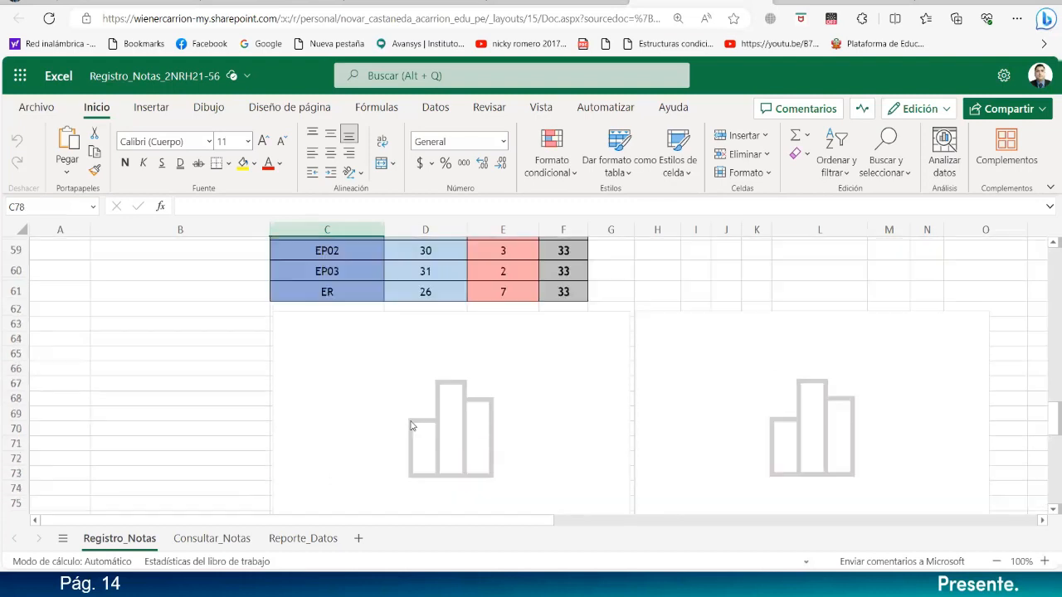
{"action": "scroll", "coordinate": [411, 422], "scroll_direction": "up", "scroll_amount": 1}
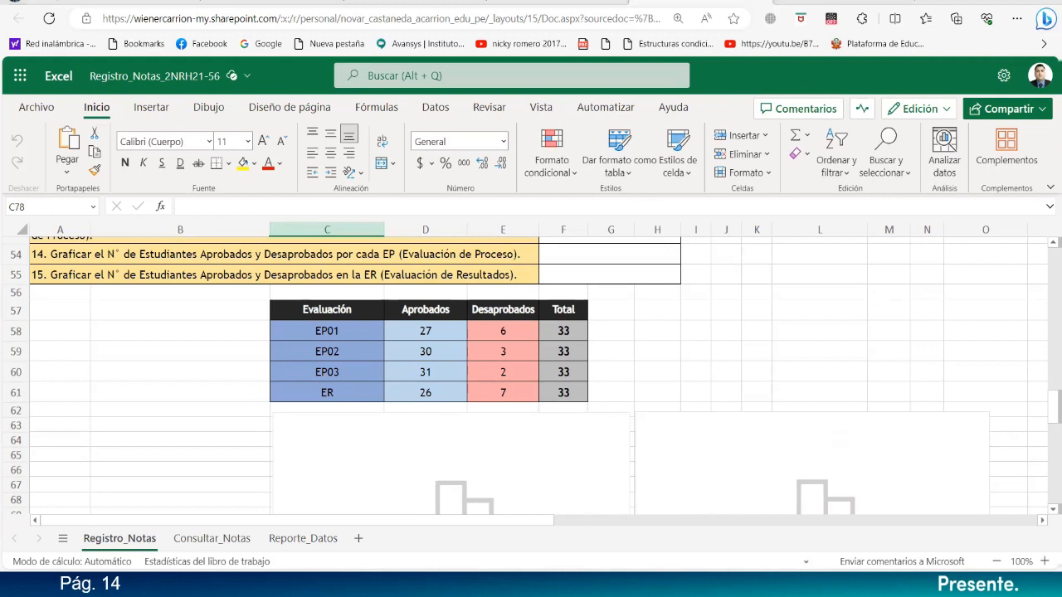
{"action": "scroll", "coordinate": [531, 373], "scroll_direction": "up", "scroll_amount": 6}
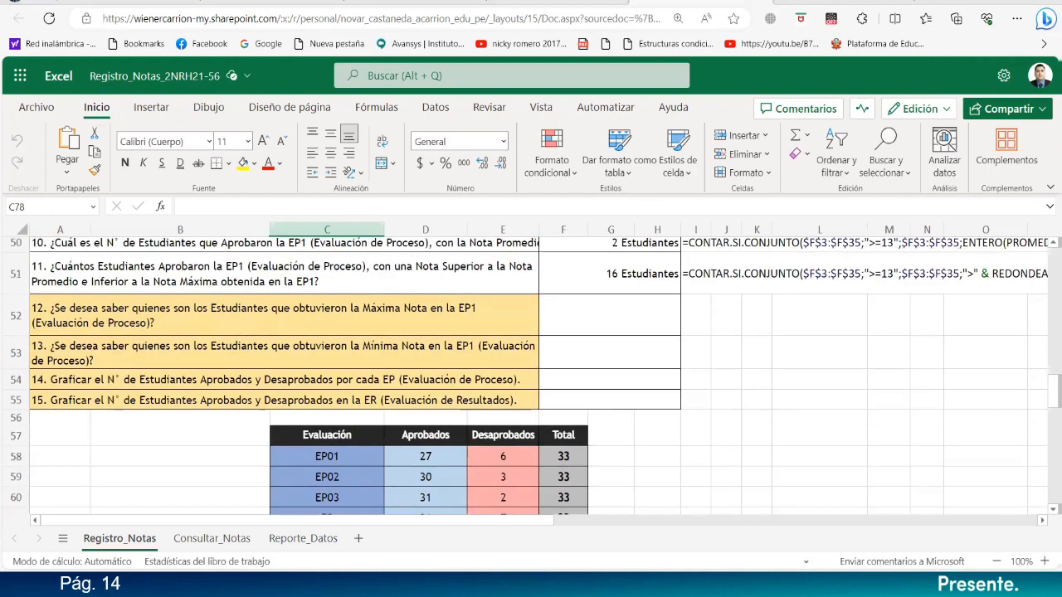
{"action": "scroll", "coordinate": [344, 498], "scroll_direction": "up", "scroll_amount": 10}
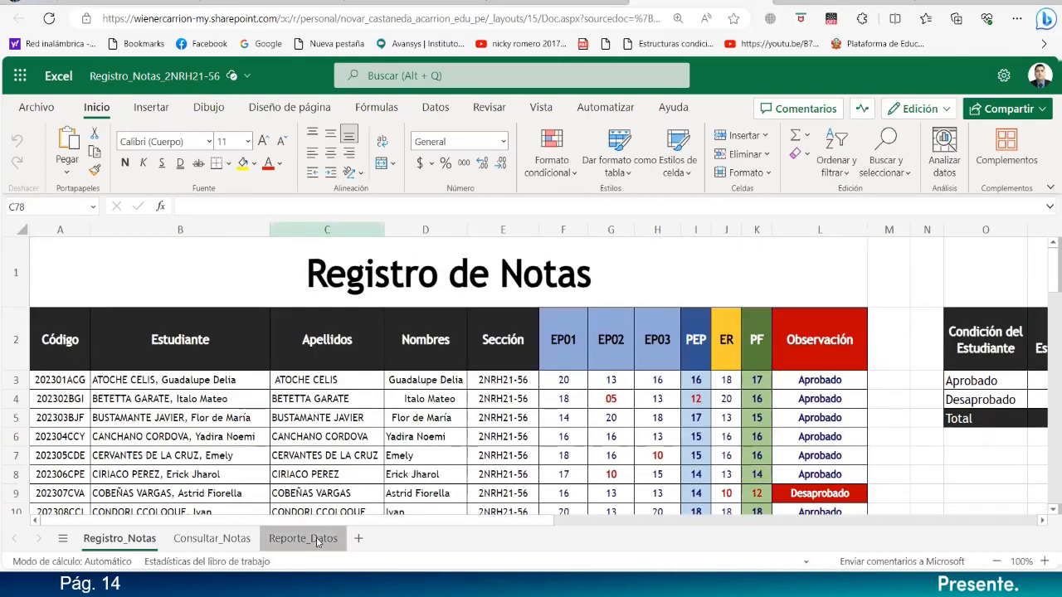
- Examine the Máxima Nota (EP01) and Mínima Nota (EP01) tables and their charts on the Reporte_Datos sheet
{"action": "left_click", "coordinate": [303, 538]}
{"action": "scroll", "coordinate": [297, 427], "scroll_direction": "up", "scroll_amount": 12}
{"action": "scroll", "coordinate": [292, 418], "scroll_direction": "down", "scroll_amount": 12}
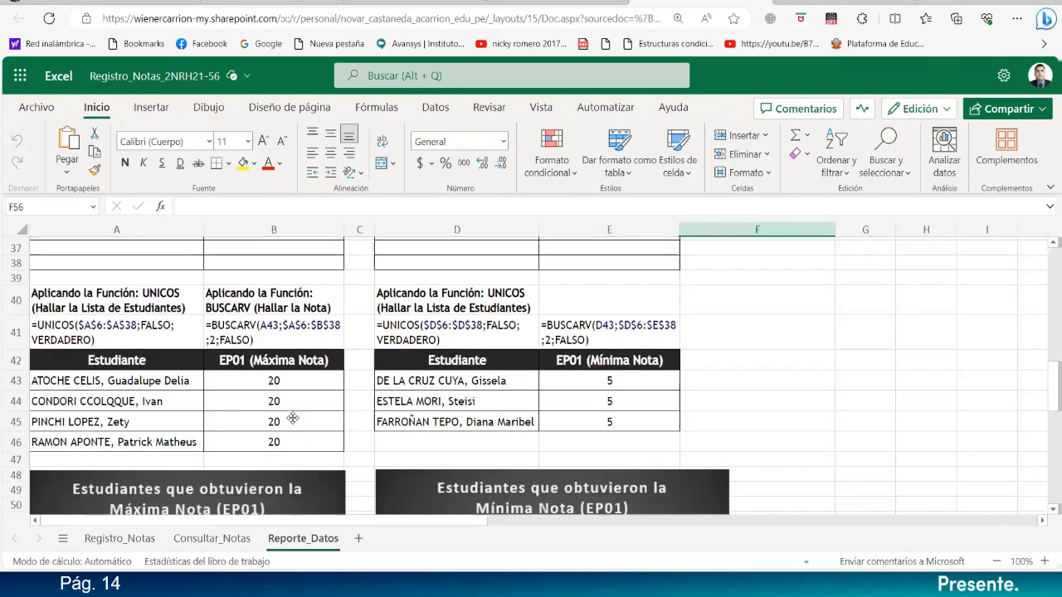
{"action": "scroll", "coordinate": [292, 418], "scroll_direction": "down", "scroll_amount": 3}
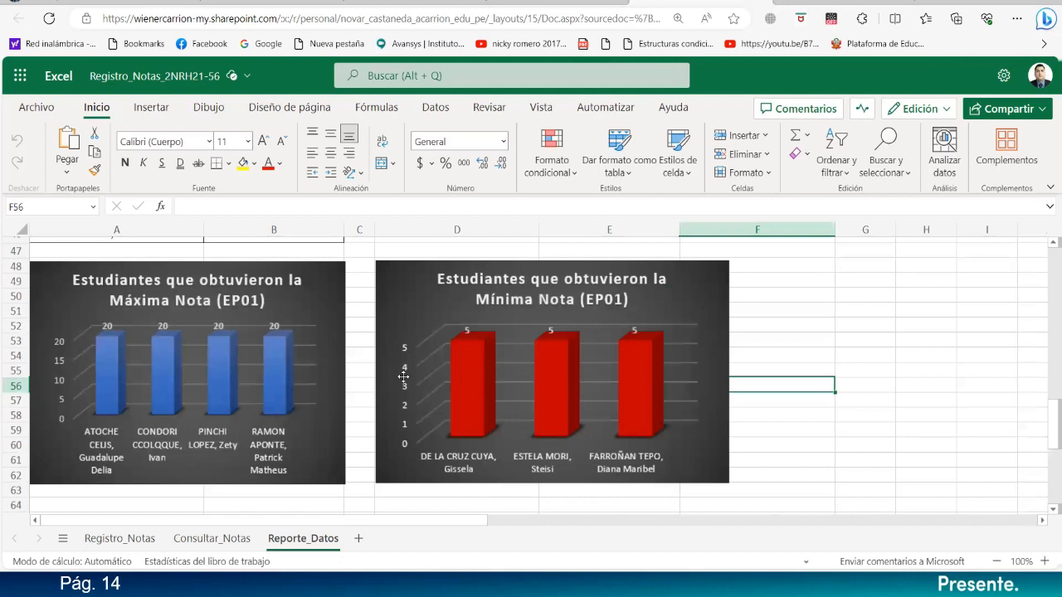
{"action": "left_click", "coordinate": [318, 269]}
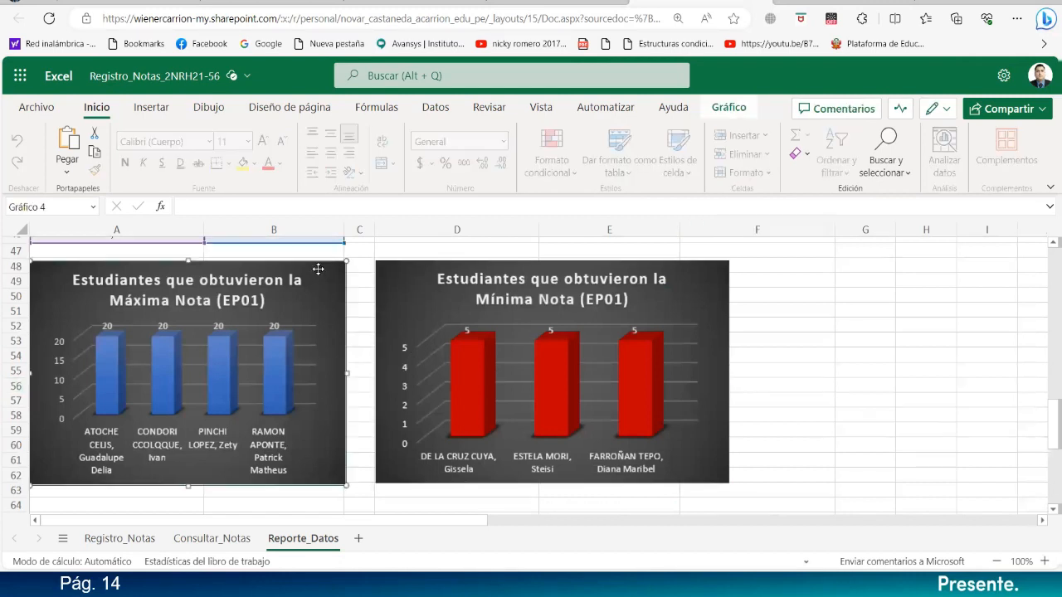
{"action": "left_click", "coordinate": [451, 338]}
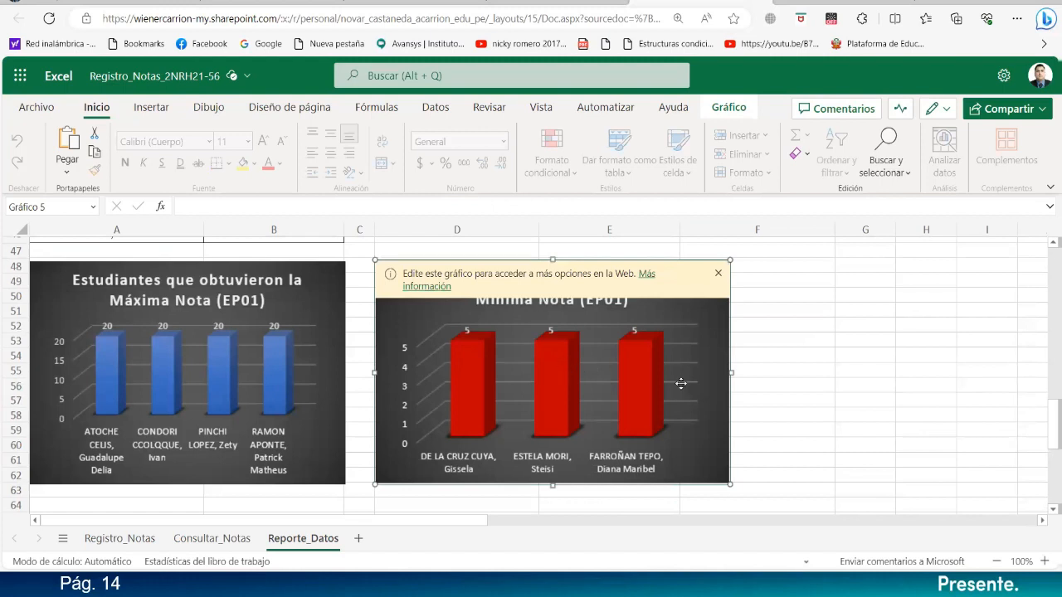
{"action": "left_click", "coordinate": [292, 350]}
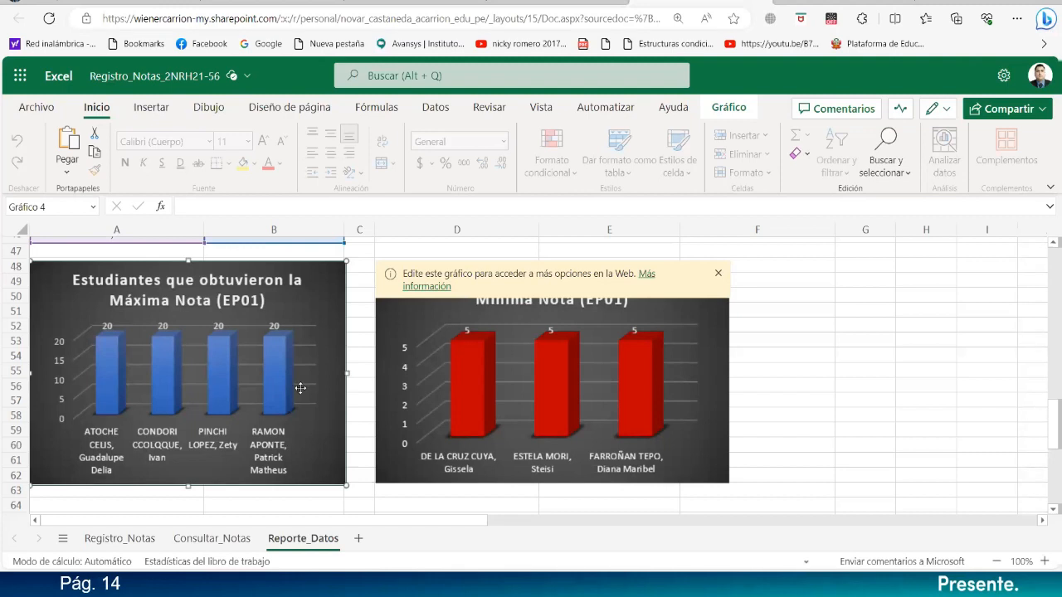
- Return to the Registro_Notas sheet and review the student grade list from its last rows up to the header
{"action": "left_click", "coordinate": [119, 539]}
{"action": "scroll", "coordinate": [242, 354], "scroll_direction": "down", "scroll_amount": 3}
{"action": "scroll", "coordinate": [242, 355], "scroll_direction": "down", "scroll_amount": 10}
{"action": "scroll", "coordinate": [242, 354], "scroll_direction": "down", "scroll_amount": 3}
{"action": "scroll", "coordinate": [243, 354], "scroll_direction": "up", "scroll_amount": 8}
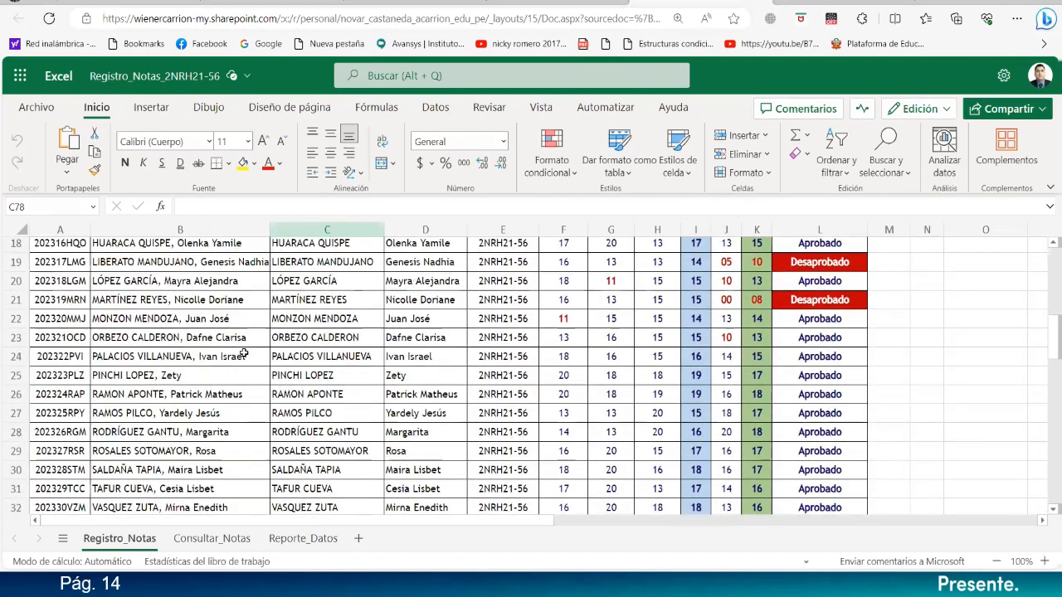
{"action": "scroll", "coordinate": [243, 354], "scroll_direction": "up", "scroll_amount": 1}
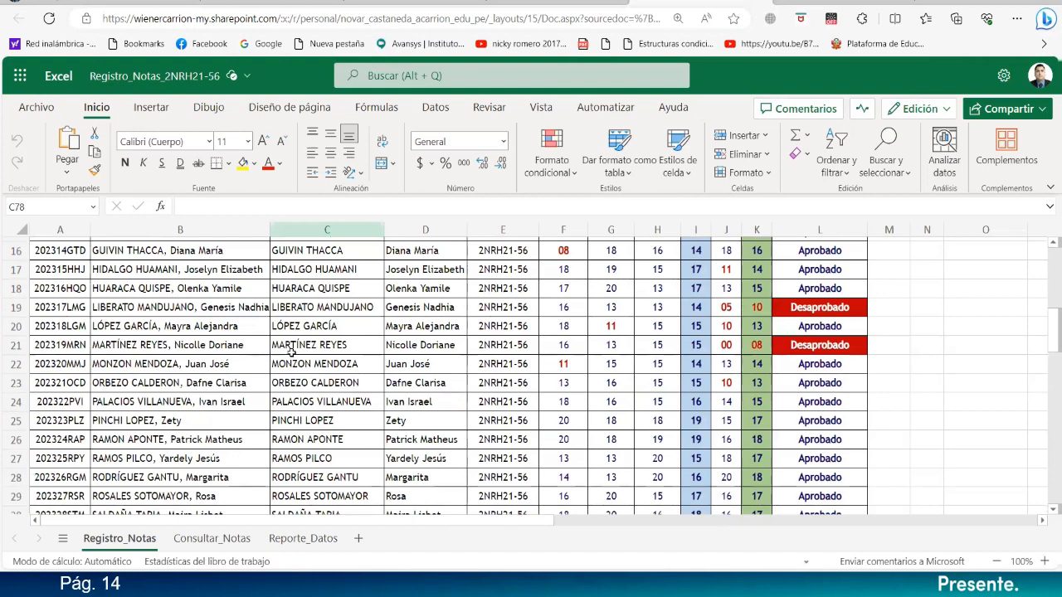
{"action": "scroll", "coordinate": [389, 393], "scroll_direction": "up", "scroll_amount": 7}
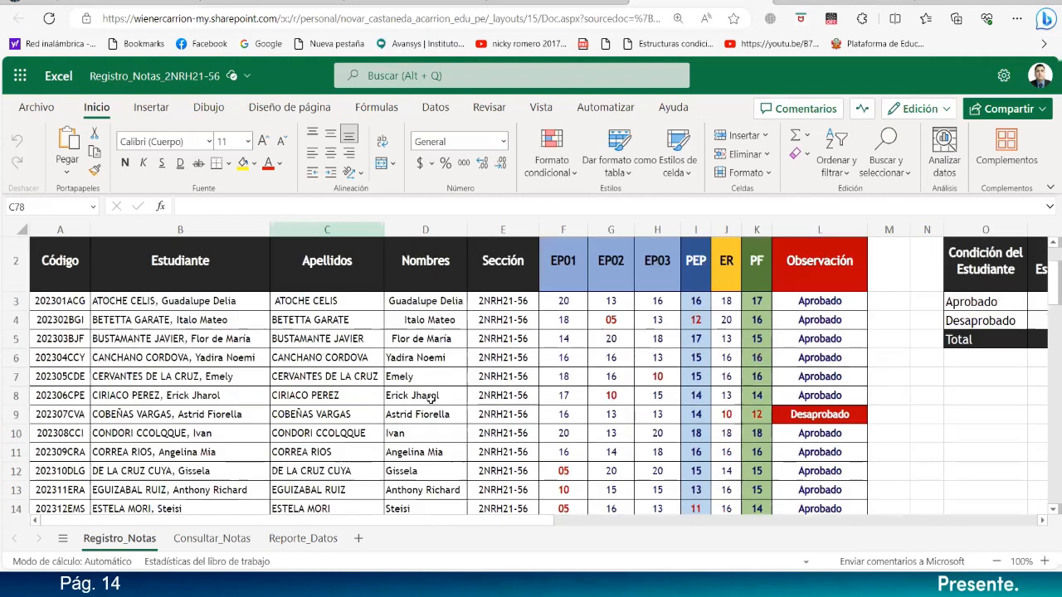
- Insert a column before Sección in the grade table and enter "Curso" as its header in E2
{"action": "left_click", "coordinate": [518, 225]}
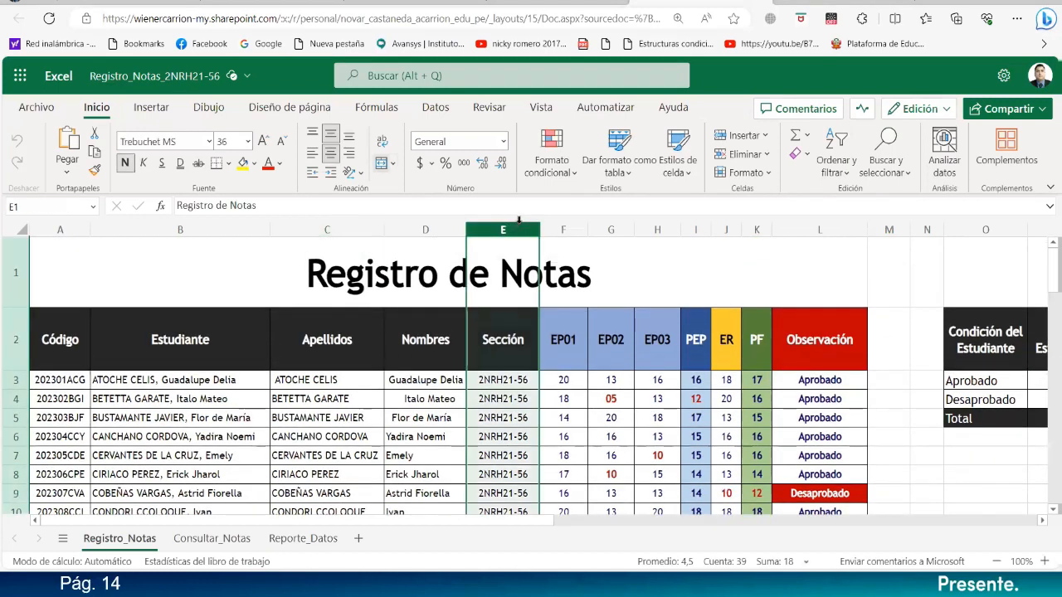
{"action": "right_click", "coordinate": [515, 232]}
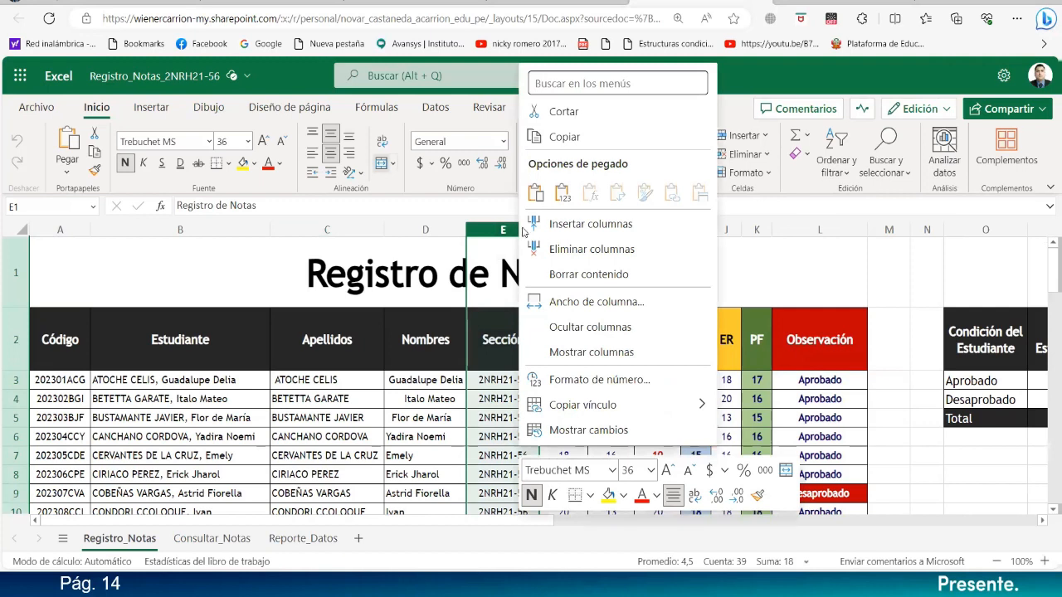
{"action": "left_click", "coordinate": [554, 224]}
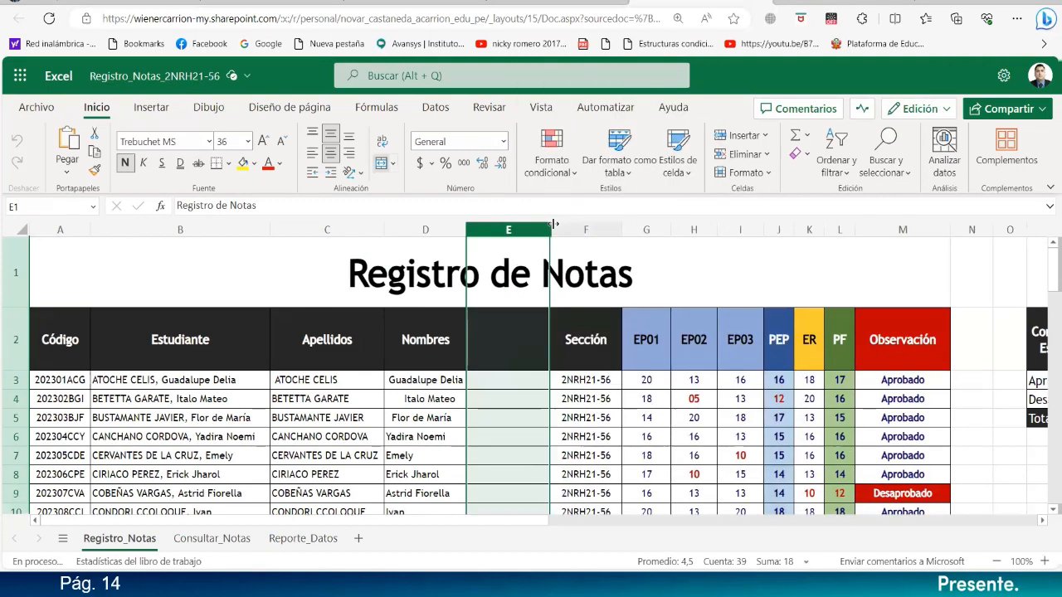
{"action": "left_click", "coordinate": [524, 343]}
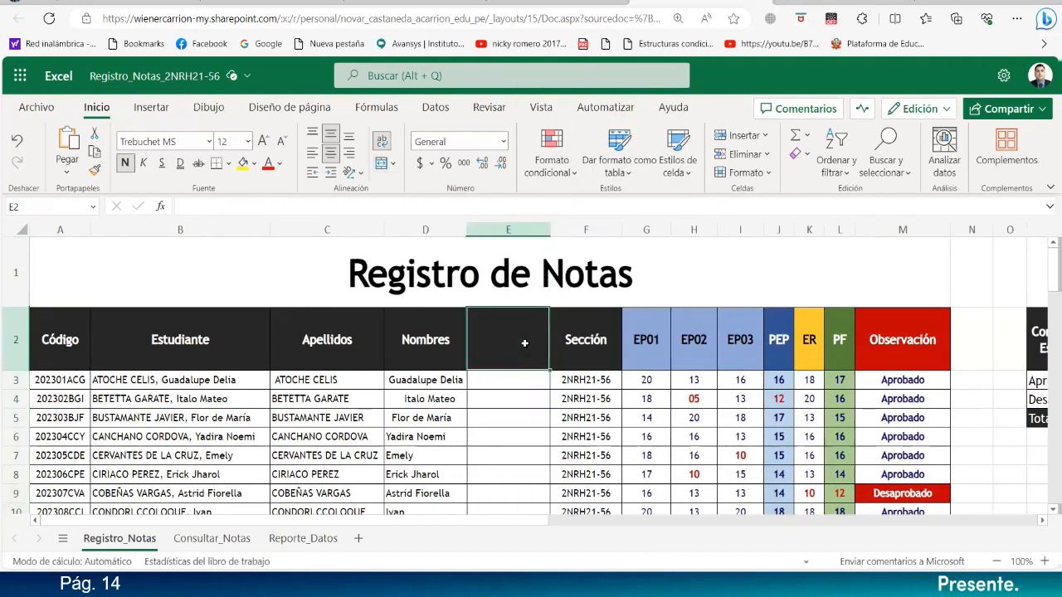
{"action": "type", "text": "C"}
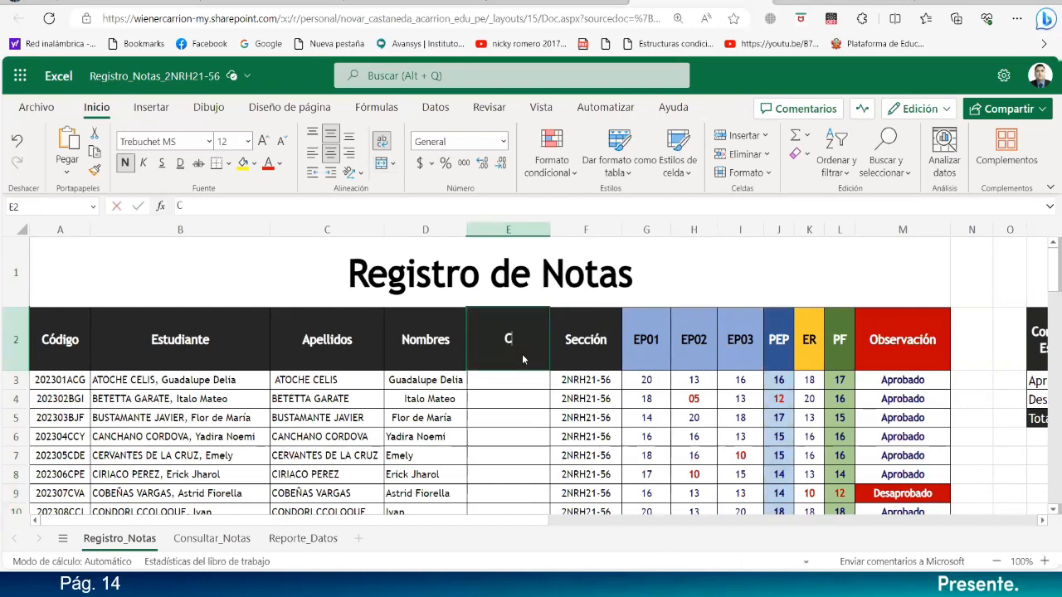
{"action": "type", "text": "urso"}
{"action": "key", "text": "Return"}
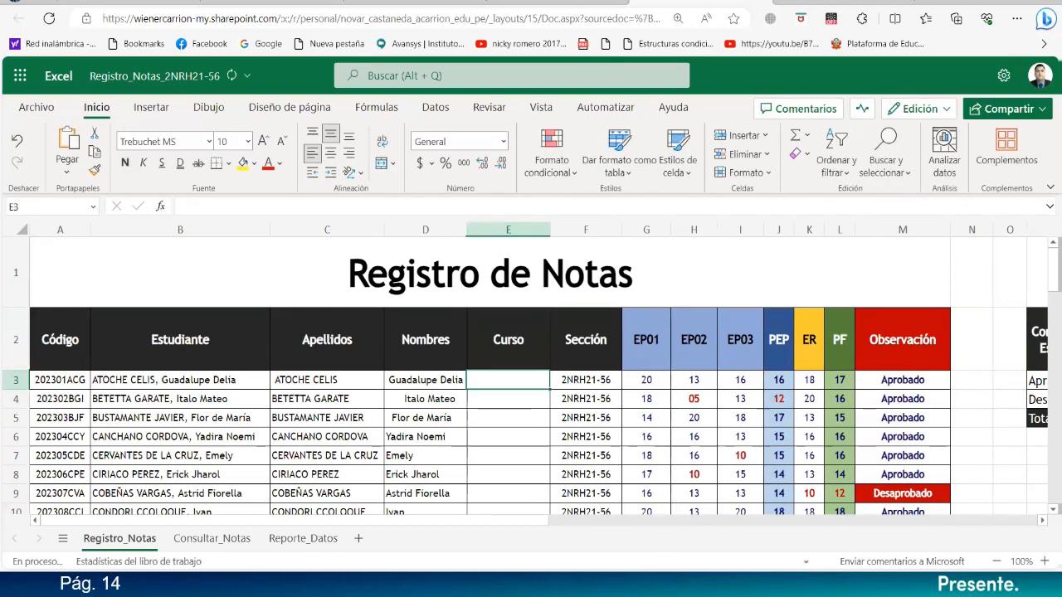
- Enter "Ofimática" in E3, fill it down the Curso column for every student, and check the filled rows
{"action": "type", "text": "Ofi"}
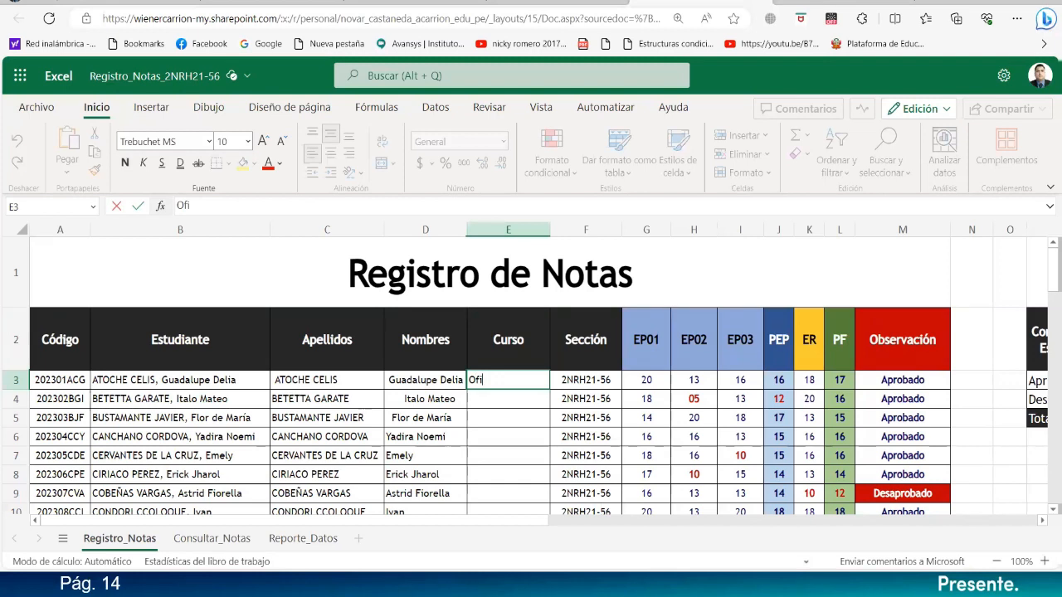
{"action": "type", "text": "mática"}
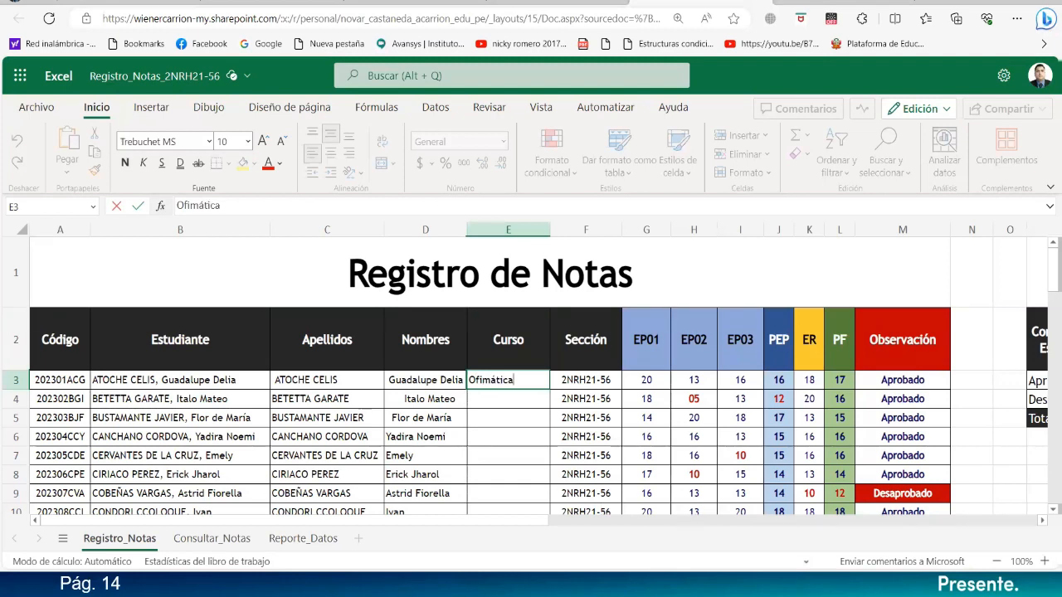
{"action": "key", "text": "Return"}
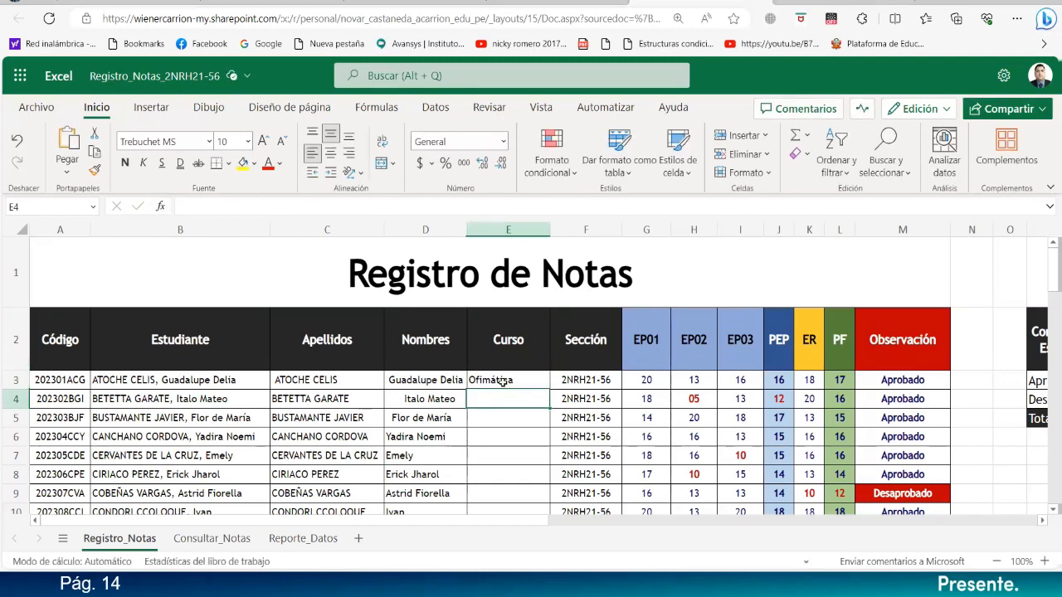
{"action": "left_click", "coordinate": [503, 382]}
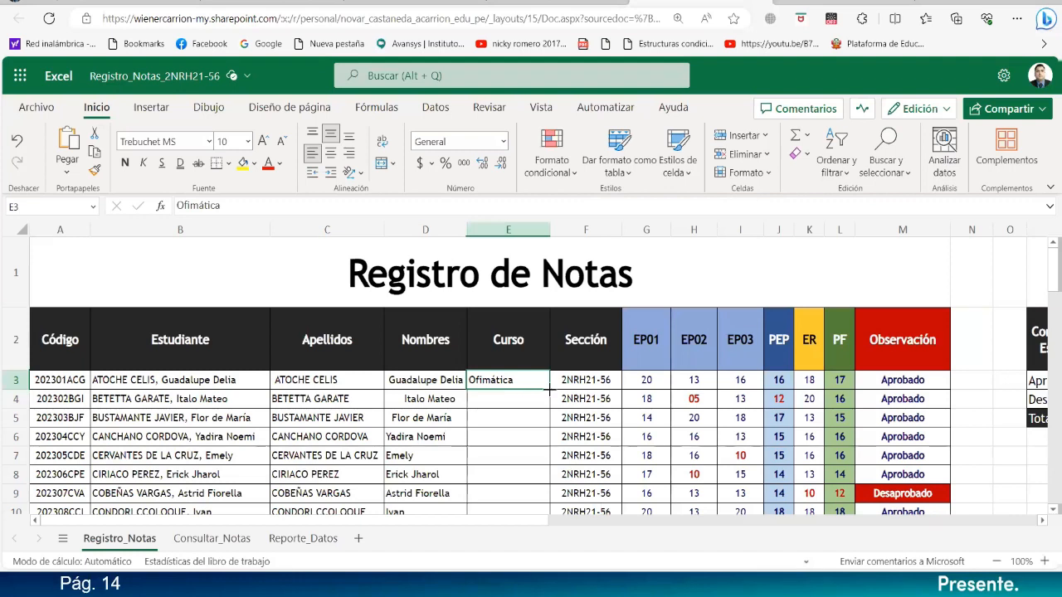
{"action": "double_click", "coordinate": [550, 389]}
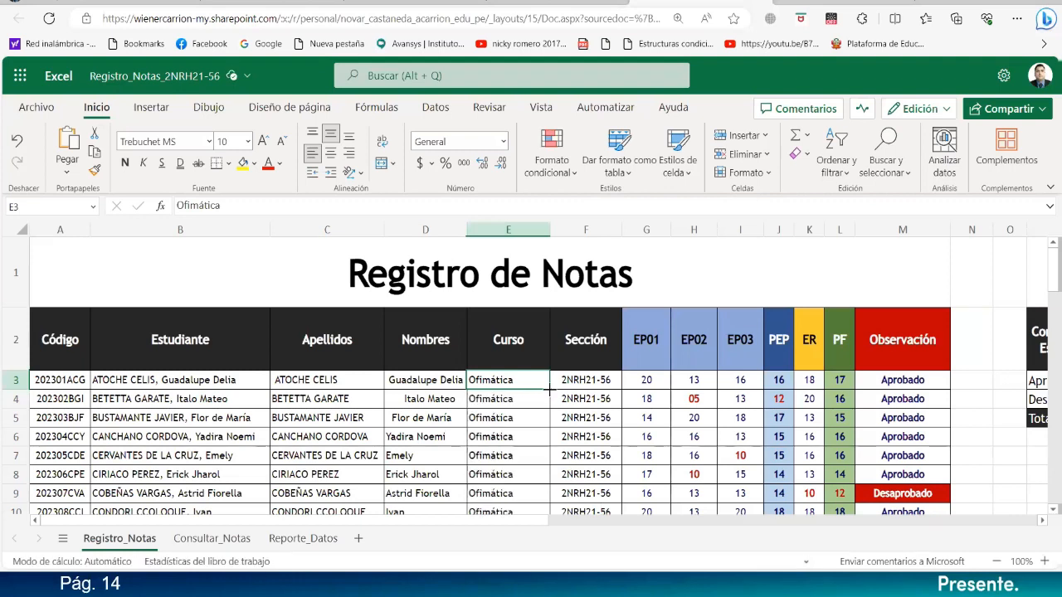
{"action": "scroll", "coordinate": [549, 389], "scroll_direction": "down", "scroll_amount": 10}
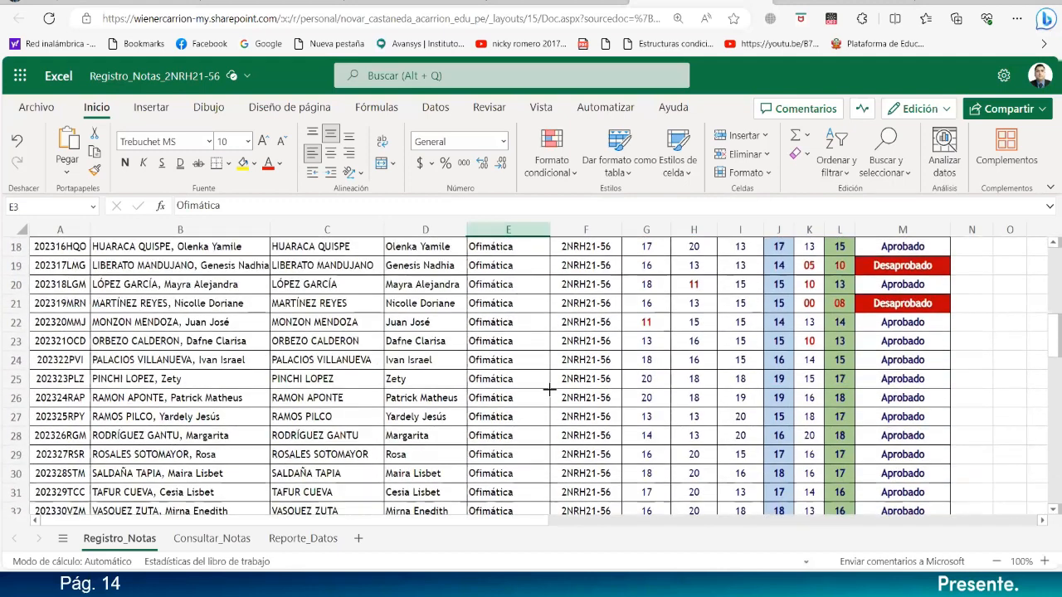
{"action": "scroll", "coordinate": [549, 389], "scroll_direction": "down", "scroll_amount": 2}
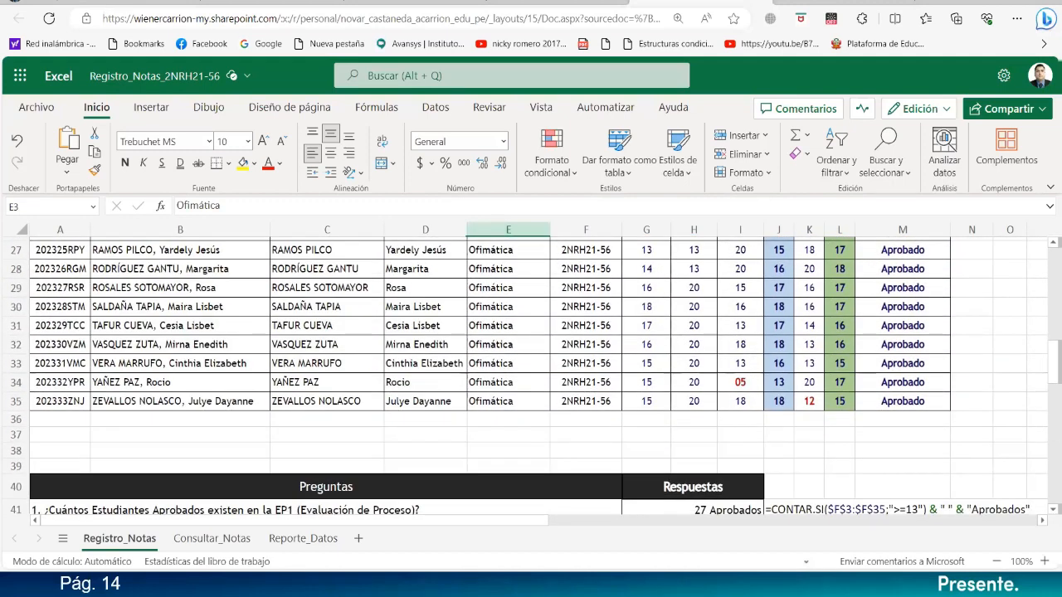
{"action": "scroll", "coordinate": [531, 376], "scroll_direction": "up", "scroll_amount": 12}
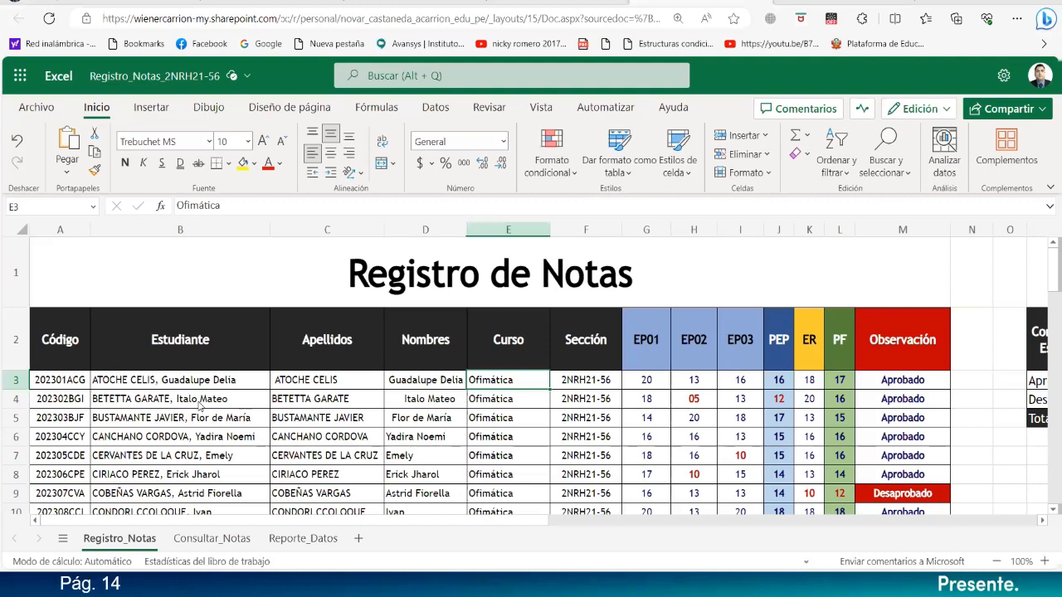
{"action": "scroll", "coordinate": [199, 404], "scroll_direction": "down", "scroll_amount": 5}
{"action": "scroll", "coordinate": [199, 407], "scroll_direction": "up", "scroll_amount": 5}
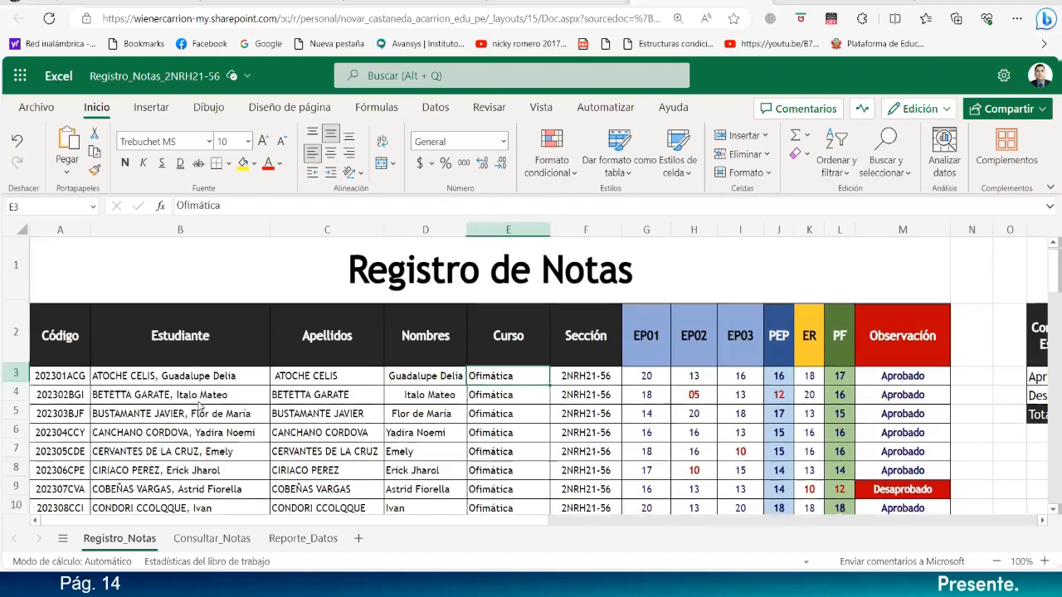
- Remove the leading spaces from the first names in cells D4 and D5 of the Nombres column
{"action": "left_click_drag", "start_coordinate": [371, 383], "coordinate": [419, 467]}
{"action": "scroll", "coordinate": [406, 415], "scroll_direction": "up", "scroll_amount": 5}
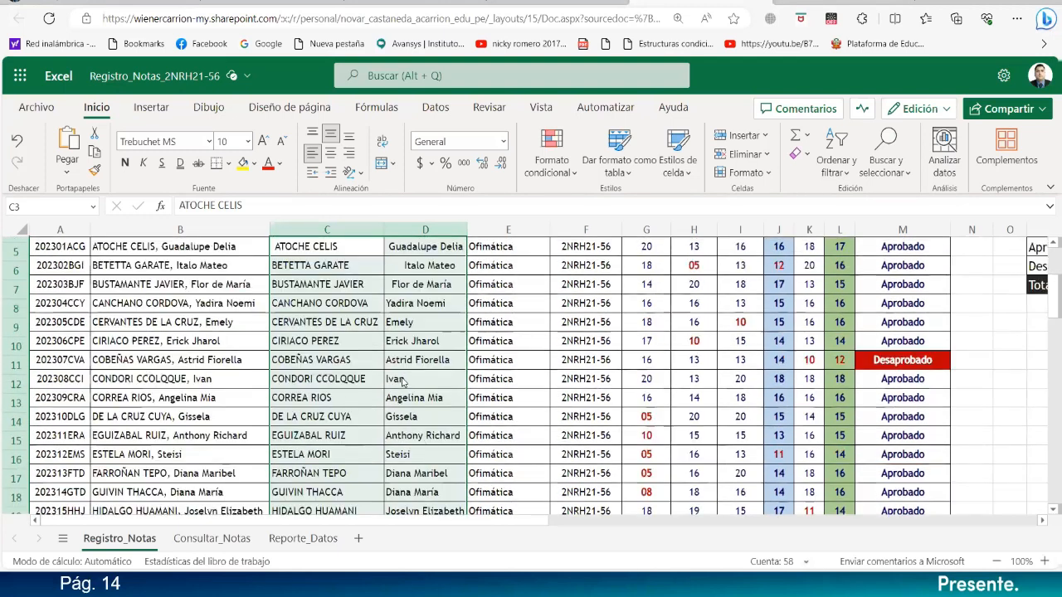
{"action": "scroll", "coordinate": [402, 380], "scroll_direction": "up", "scroll_amount": 3}
{"action": "left_click", "coordinate": [406, 374]}
{"action": "left_click", "coordinate": [190, 208]}
{"action": "left_click_drag", "start_coordinate": [190, 207], "coordinate": [137, 210]}
{"action": "key", "text": "BackSpace"}
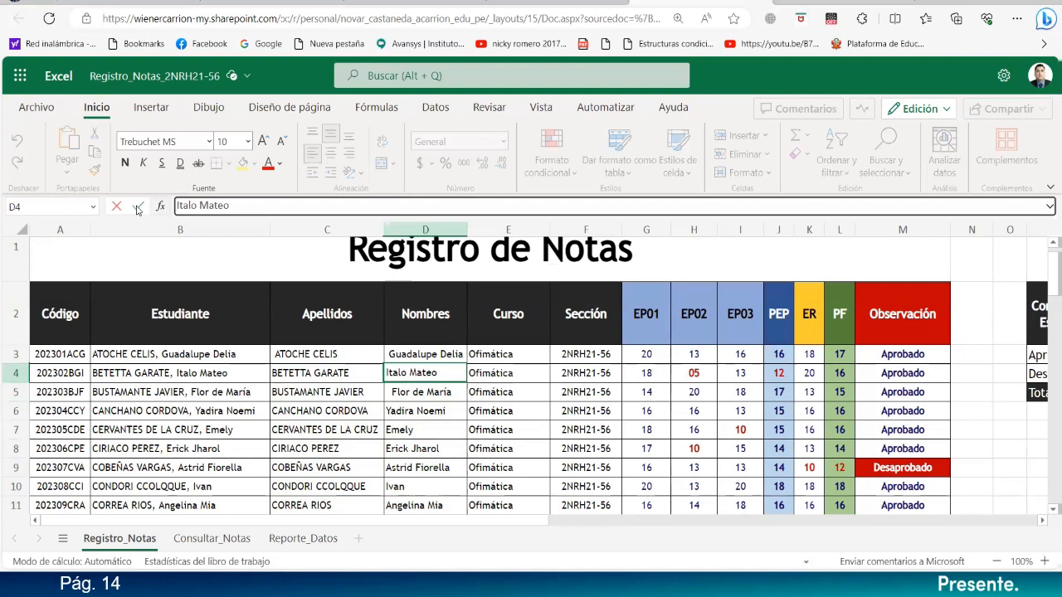
{"action": "key", "text": "Return"}
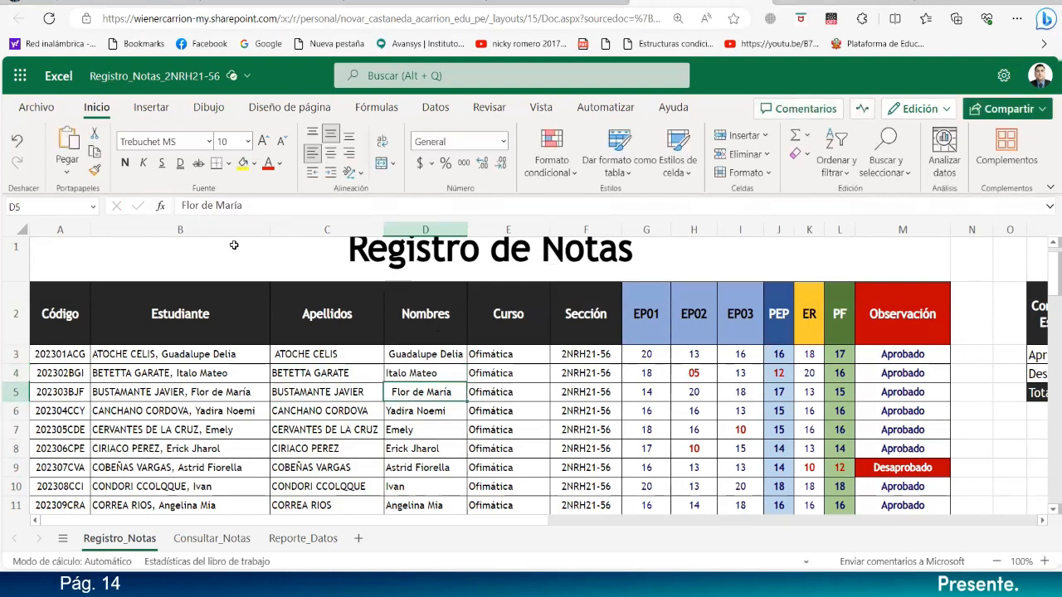
{"action": "left_click", "coordinate": [184, 207]}
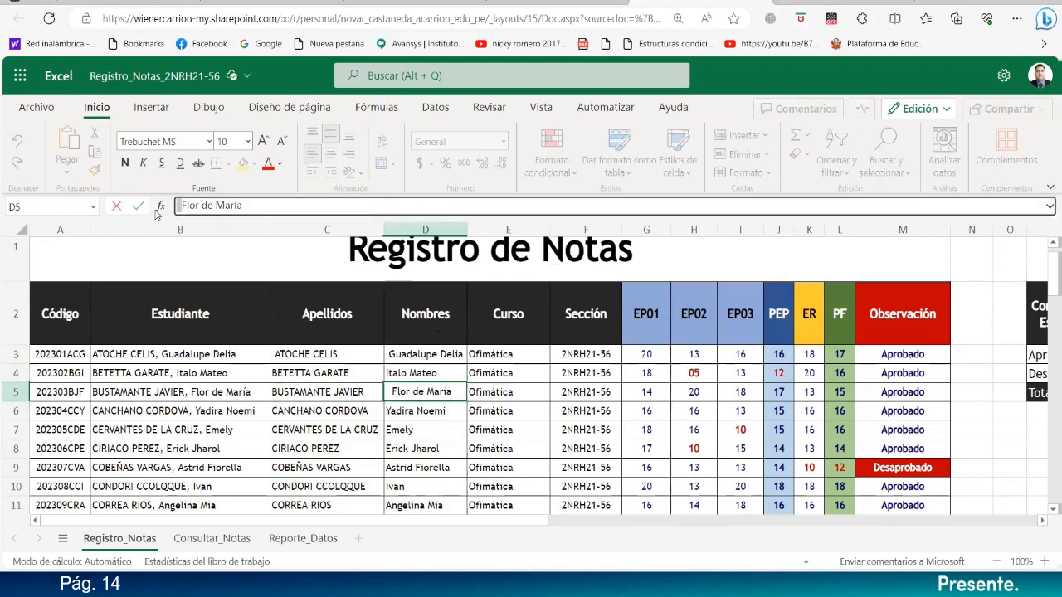
{"action": "key", "text": "BackSpace"}
{"action": "key", "text": "Return"}
- Review the Apellidos, Nombres and Curso columns of the grade table from row 3 to the Preguntas section below row 35
{"action": "left_click", "coordinate": [323, 354]}
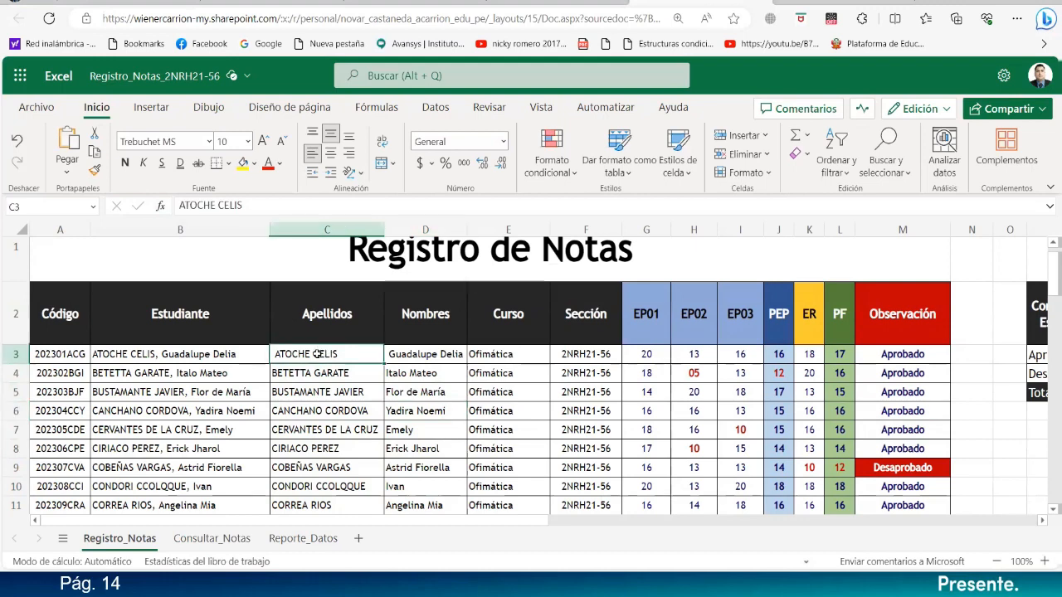
{"action": "left_click_drag", "start_coordinate": [308, 355], "coordinate": [406, 397]}
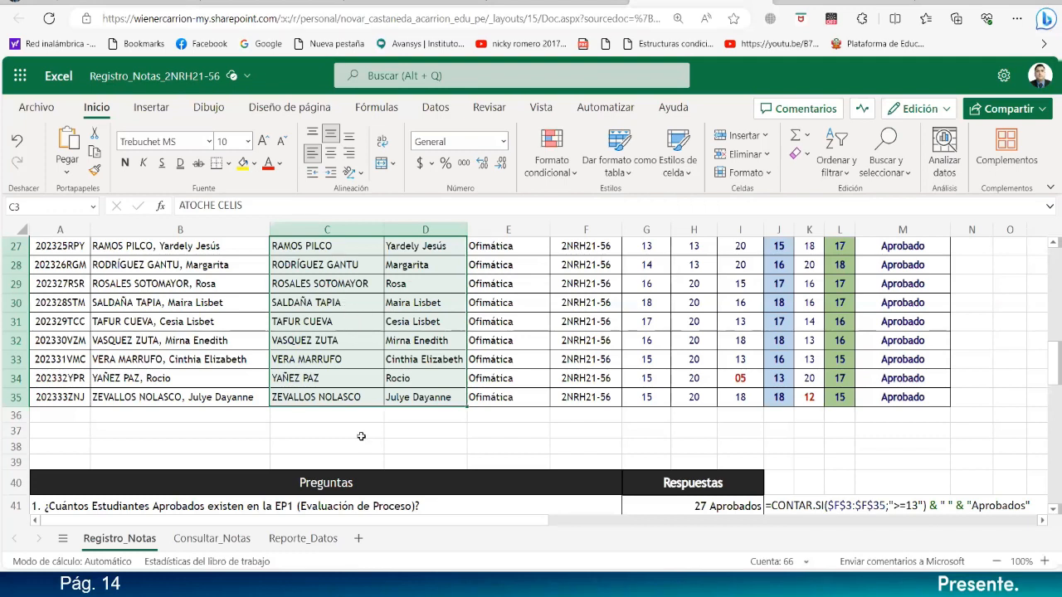
{"action": "scroll", "coordinate": [361, 437], "scroll_direction": "up", "scroll_amount": 10}
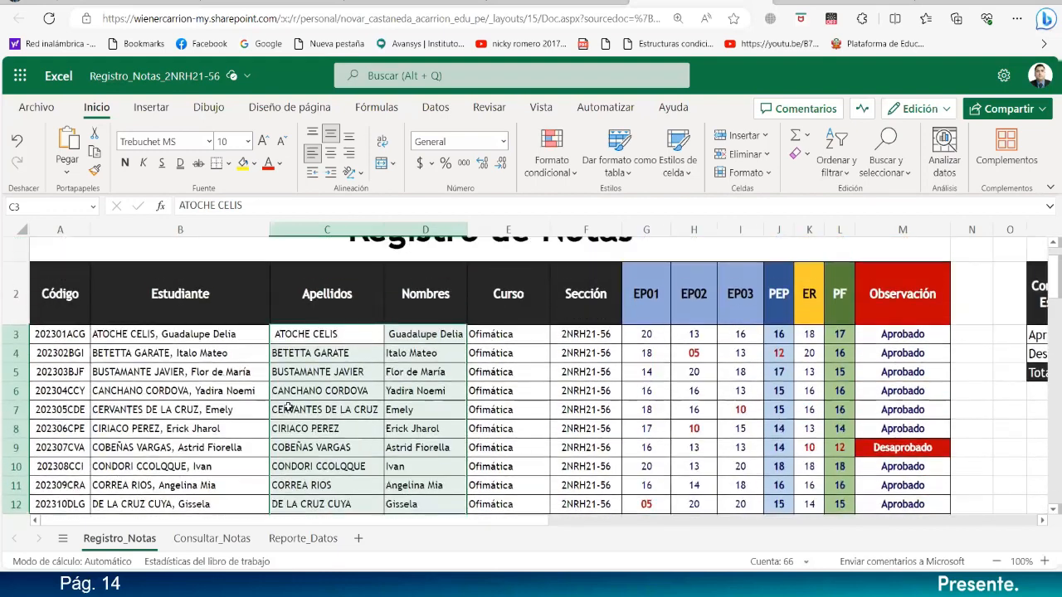
{"action": "left_click", "coordinate": [16, 334]}
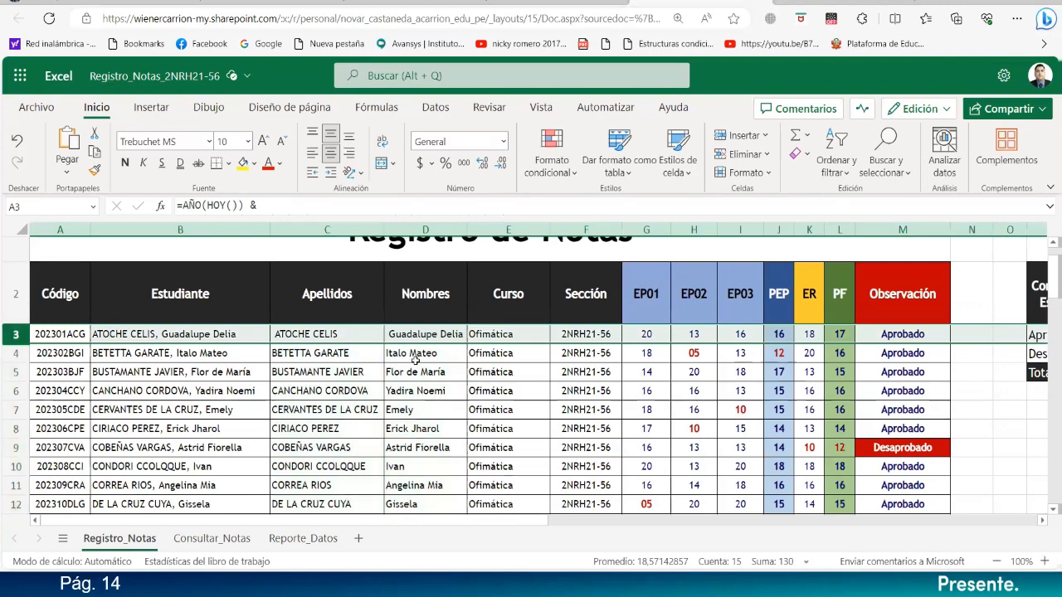
{"action": "left_click", "coordinate": [503, 334]}
{"action": "scroll", "coordinate": [501, 336], "scroll_direction": "down", "scroll_amount": 10}
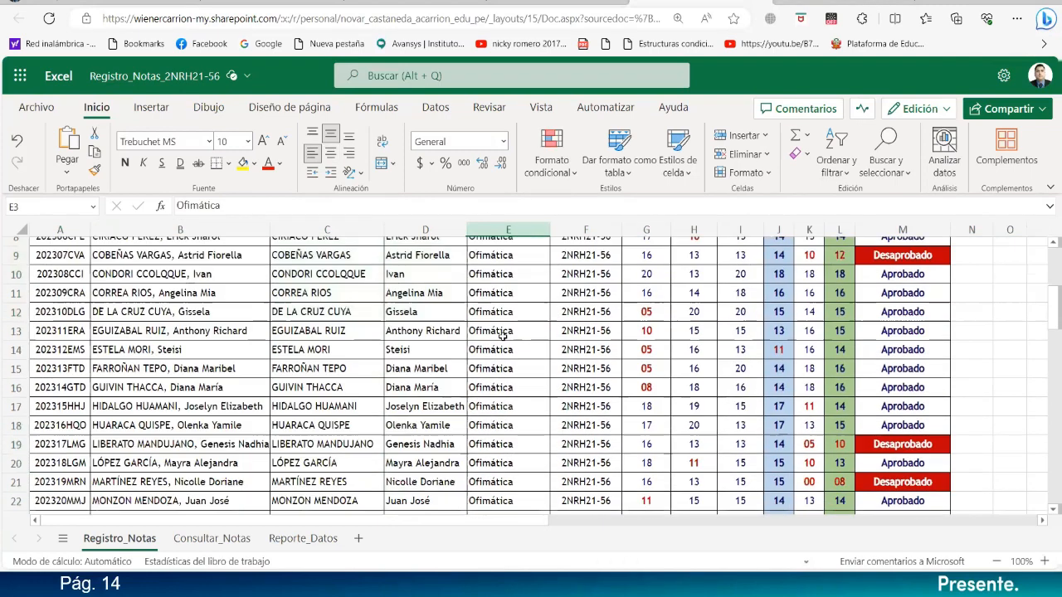
{"action": "scroll", "coordinate": [503, 338], "scroll_direction": "down", "scroll_amount": 2}
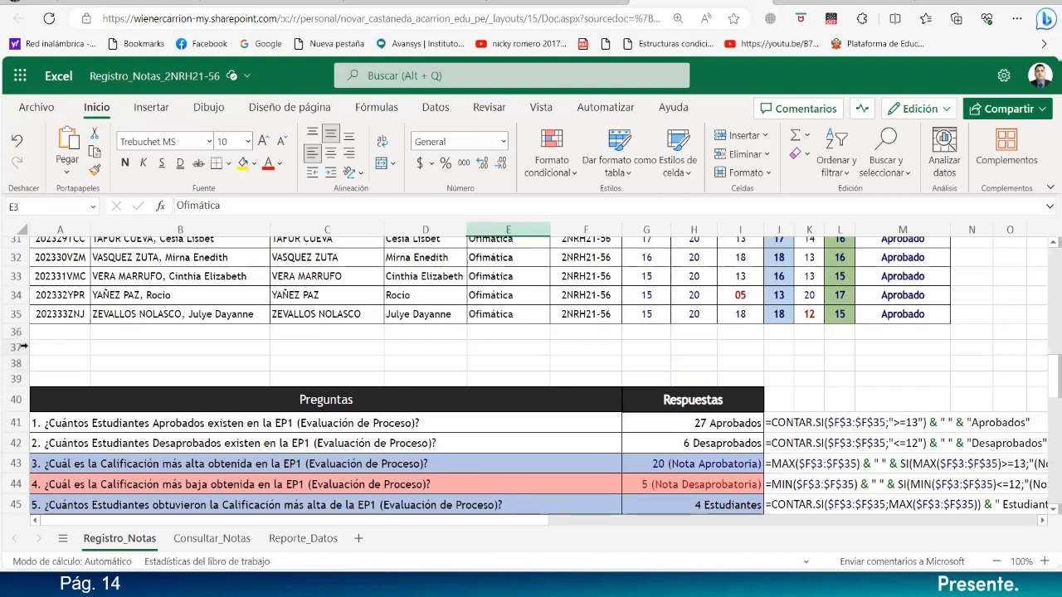
{"action": "scroll", "coordinate": [201, 356], "scroll_direction": "up", "scroll_amount": 10}
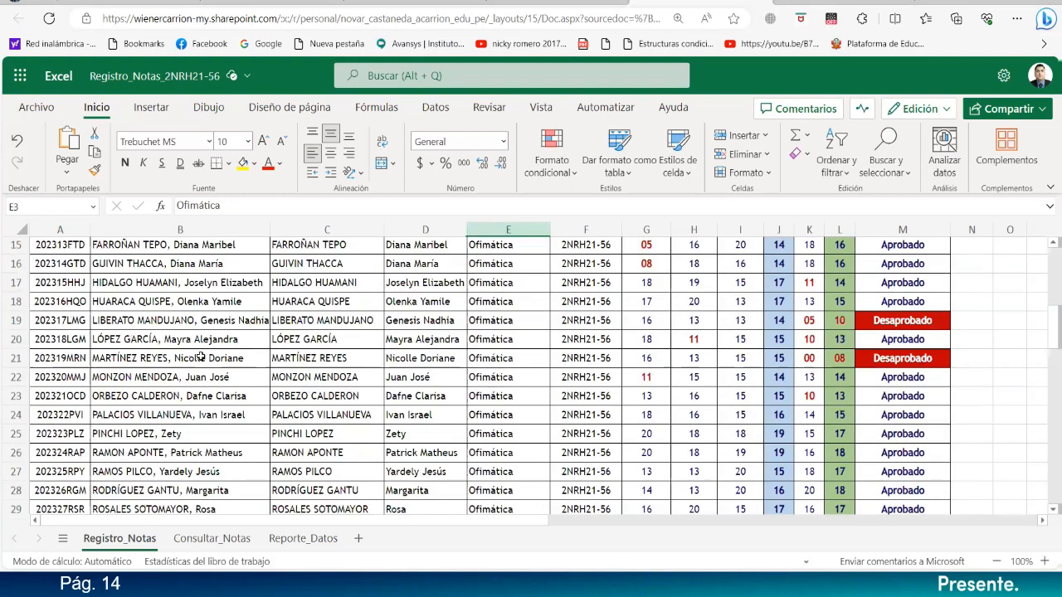
{"action": "scroll", "coordinate": [200, 356], "scroll_direction": "down", "scroll_amount": 6}
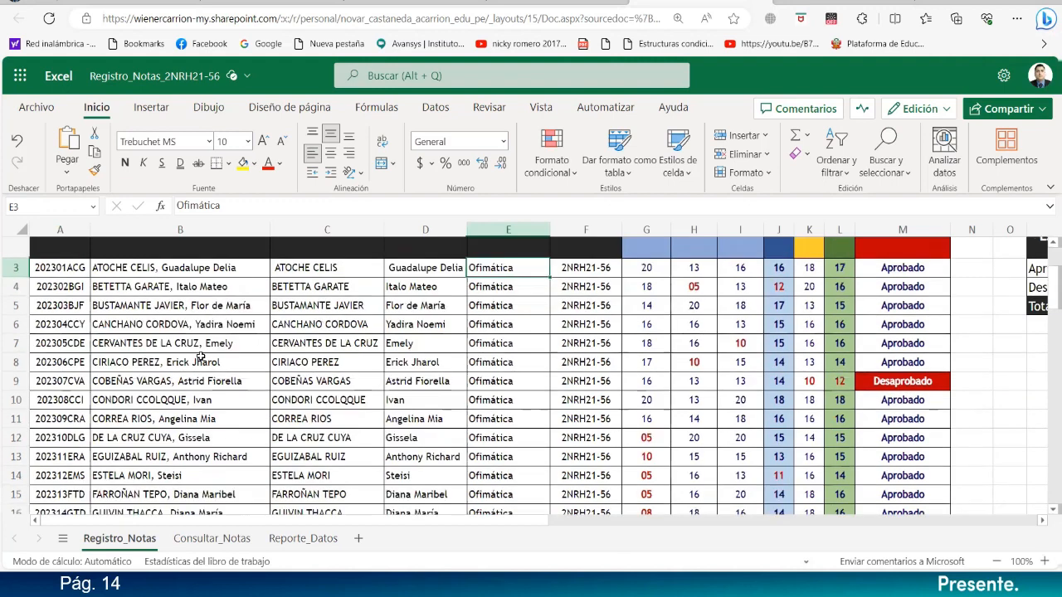
{"action": "scroll", "coordinate": [200, 355], "scroll_direction": "down", "scroll_amount": 3}
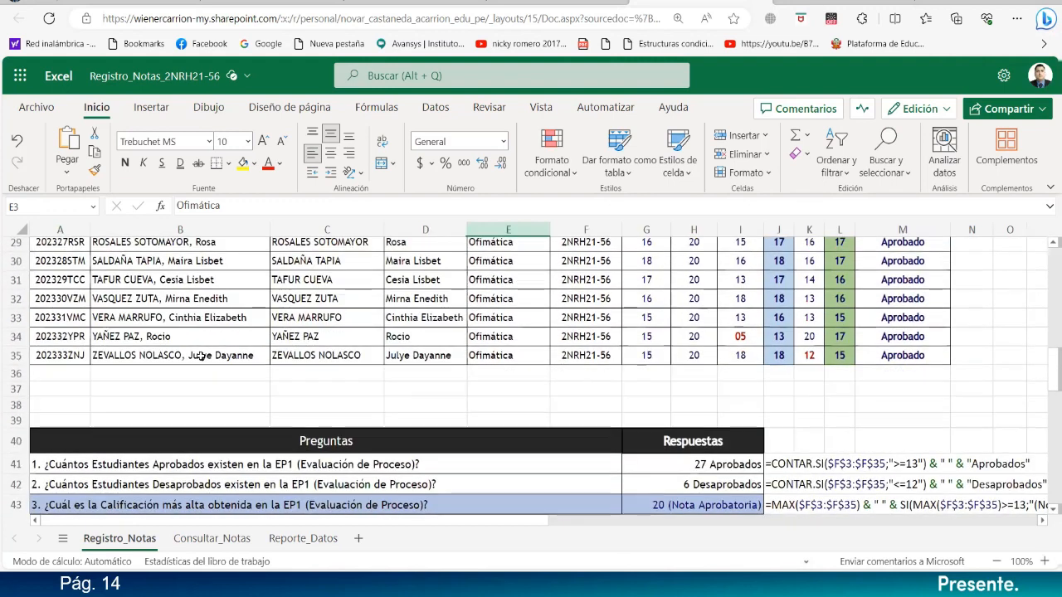
{"action": "scroll", "coordinate": [335, 356], "scroll_direction": "up", "scroll_amount": 2}
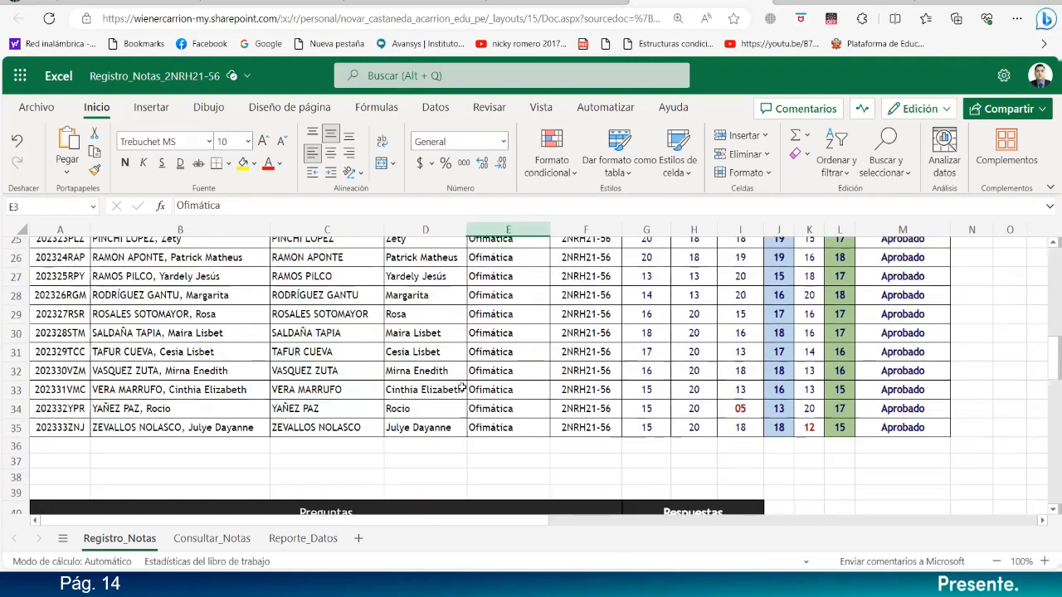
- Copy the Apellidos, Nombres, Curso and Sección data of all students, cells C3:F35
{"action": "left_click_drag", "start_coordinate": [521, 439], "coordinate": [633, 319]}
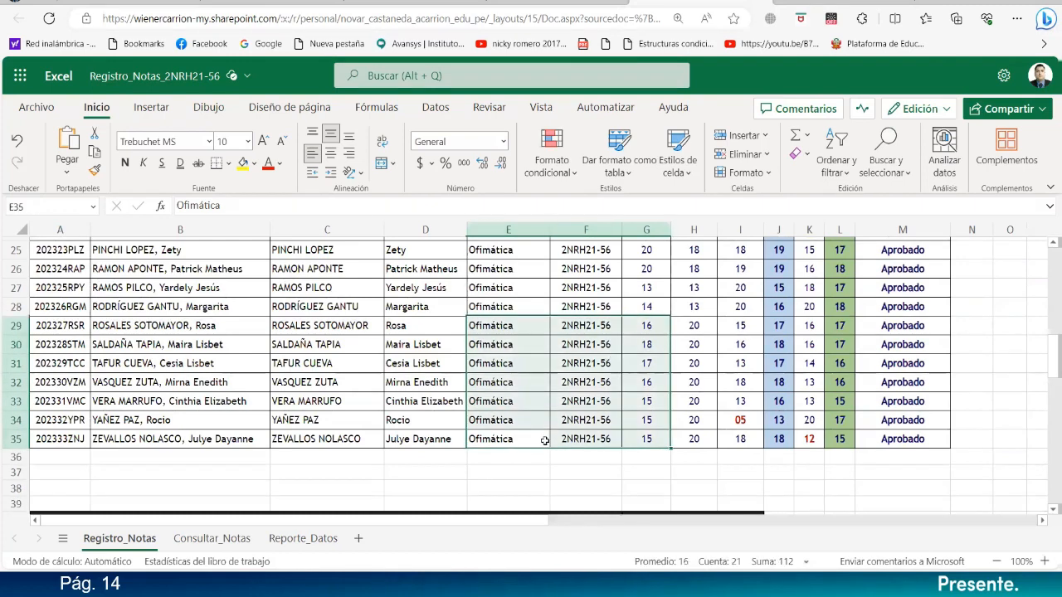
{"action": "left_click_drag", "start_coordinate": [325, 442], "coordinate": [587, 382]}
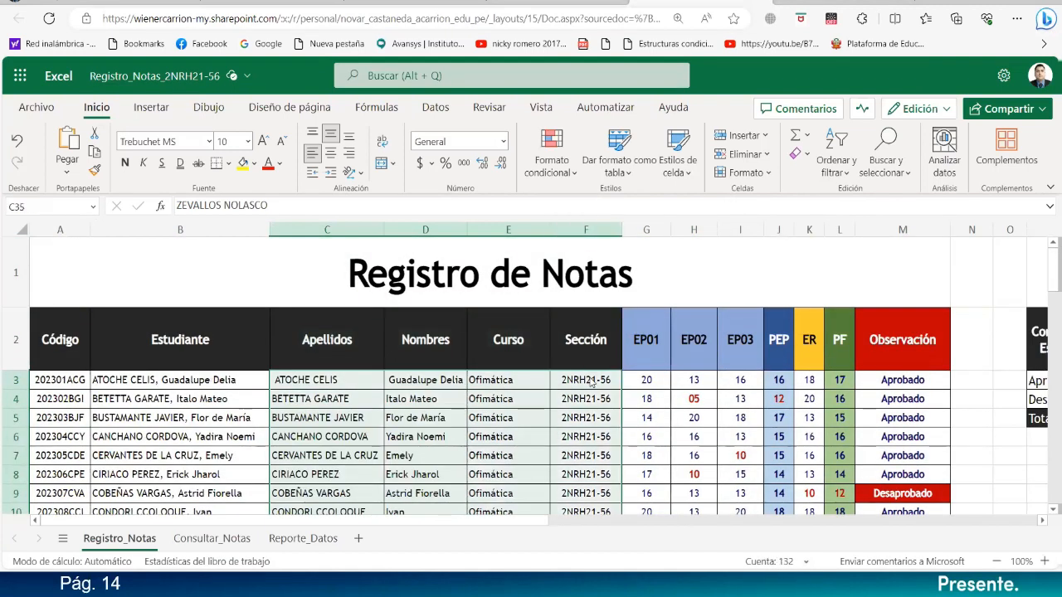
{"action": "right_click", "coordinate": [591, 381]}
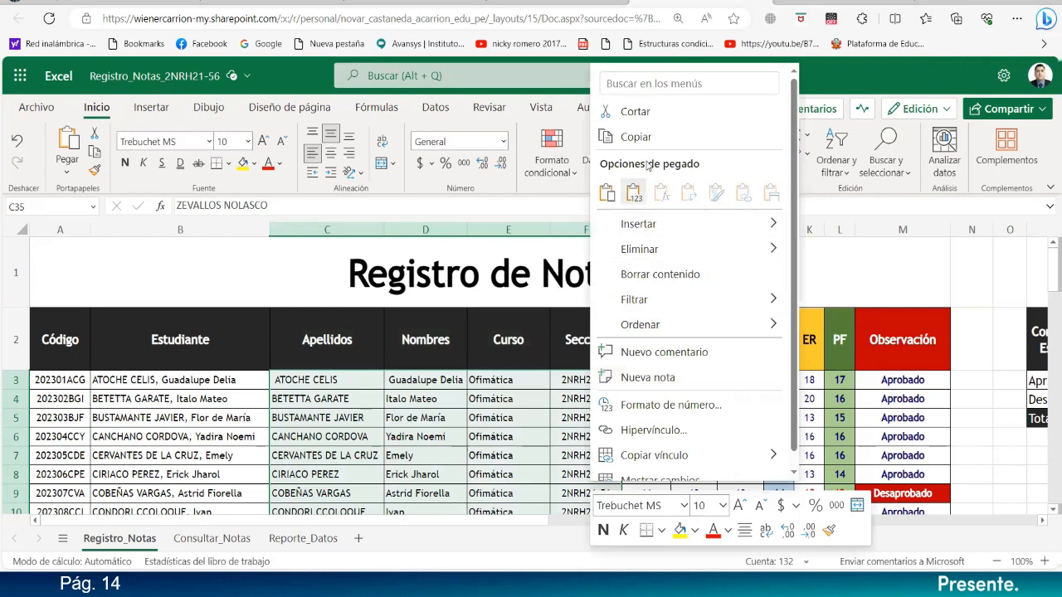
{"action": "left_click", "coordinate": [635, 137]}
- Try to insert the copied cells at row 36 below the student list, and undo the insertion
{"action": "scroll", "coordinate": [430, 425], "scroll_direction": "down", "scroll_amount": 3}
{"action": "scroll", "coordinate": [430, 425], "scroll_direction": "down", "scroll_amount": 10}
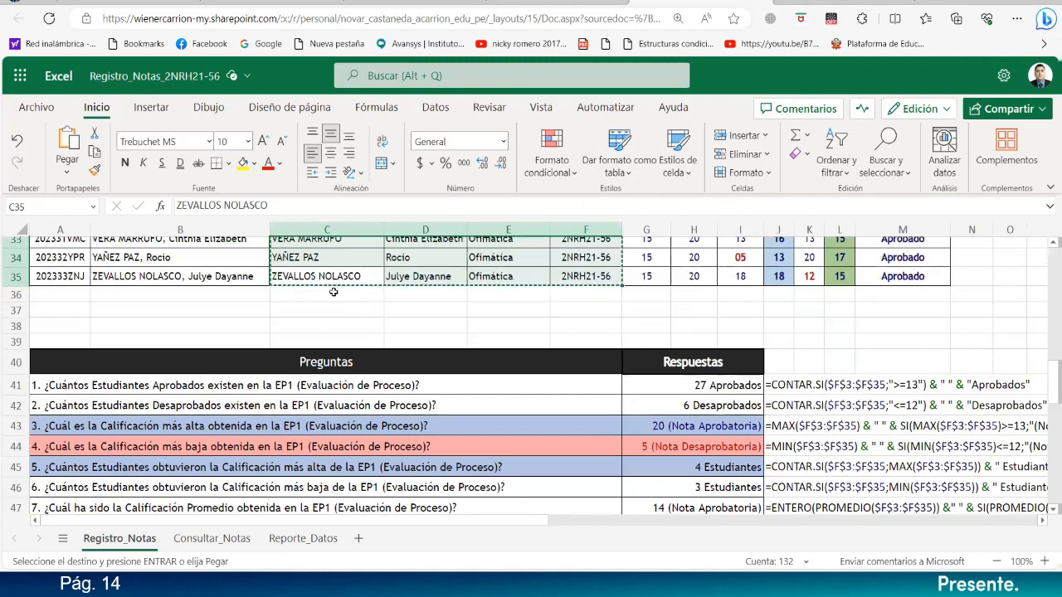
{"action": "left_click", "coordinate": [333, 292]}
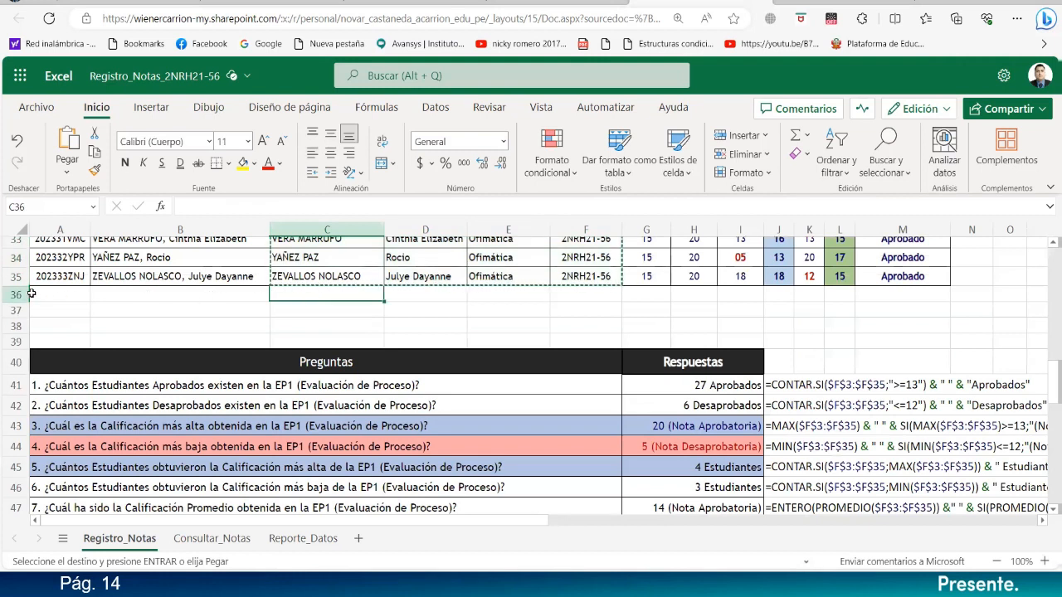
{"action": "left_click", "coordinate": [14, 294]}
{"action": "right_click", "coordinate": [16, 296]}
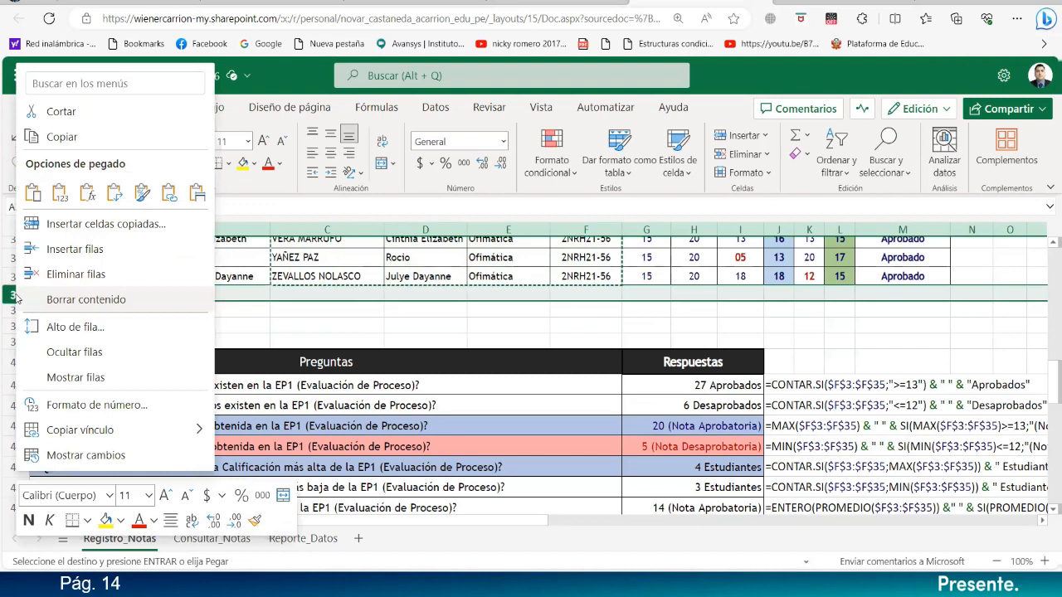
{"action": "left_click", "coordinate": [82, 224]}
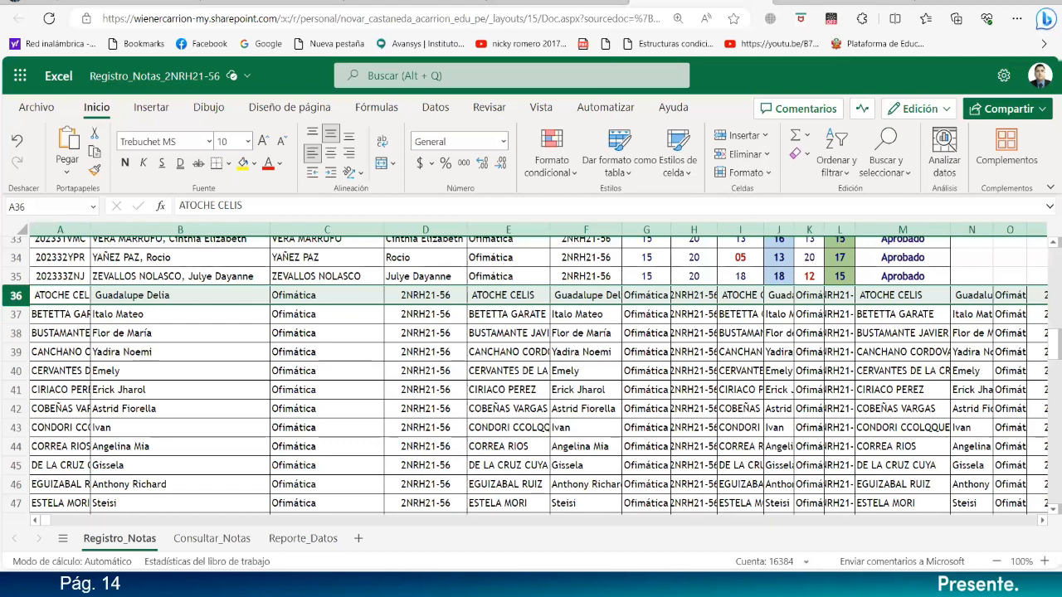
{"action": "key", "text": "ctrl+z"}
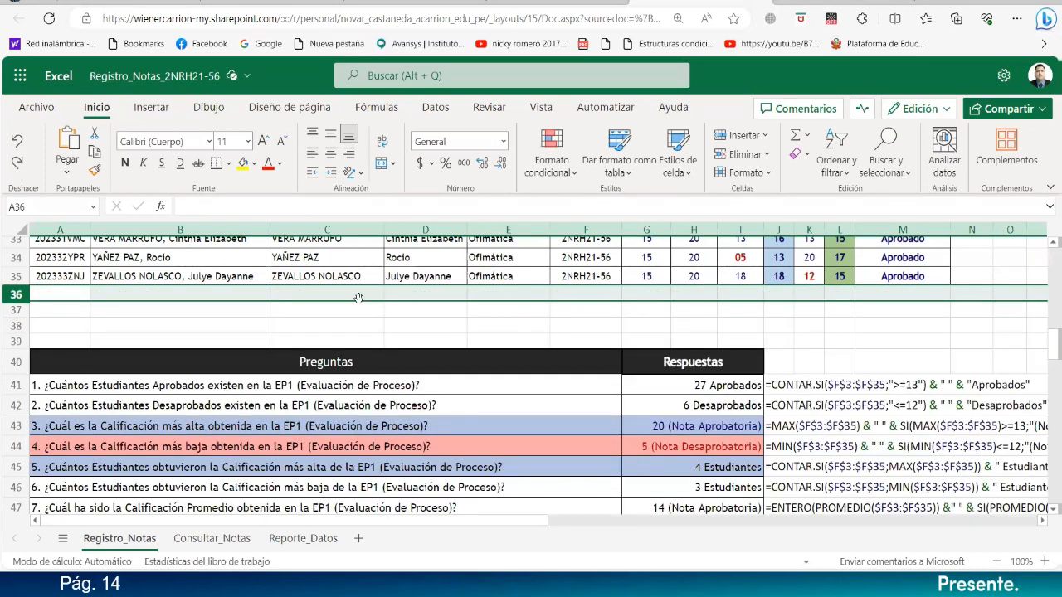
- Insert four blank rows at row 36 below the student list, followed by eight more in the same place
{"action": "left_click", "coordinate": [326, 294]}
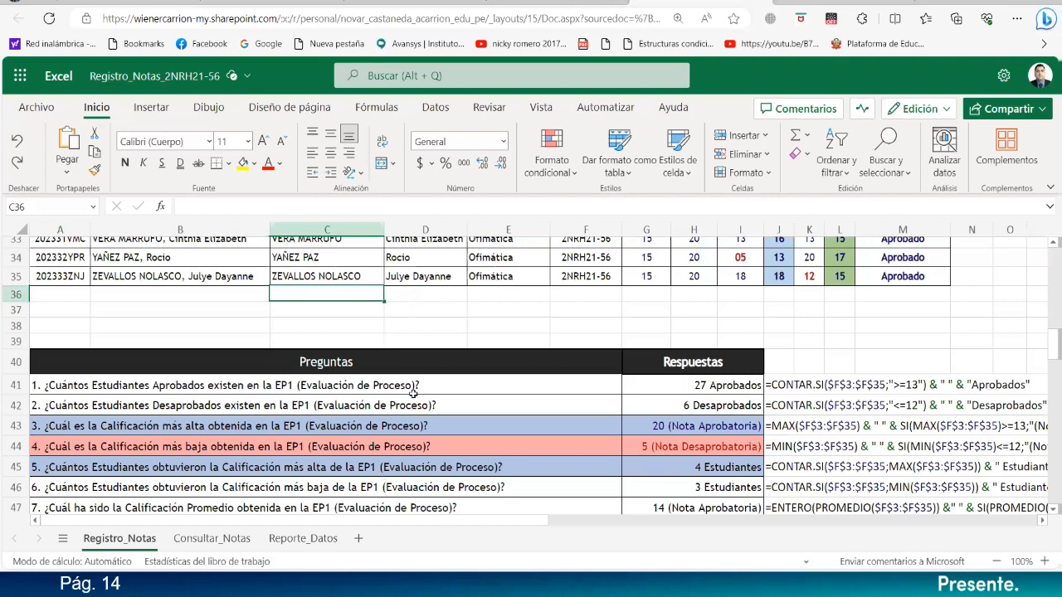
{"action": "left_click", "coordinate": [344, 320]}
{"action": "left_click_drag", "start_coordinate": [17, 340], "coordinate": [23, 303]}
{"action": "right_click", "coordinate": [22, 304]}
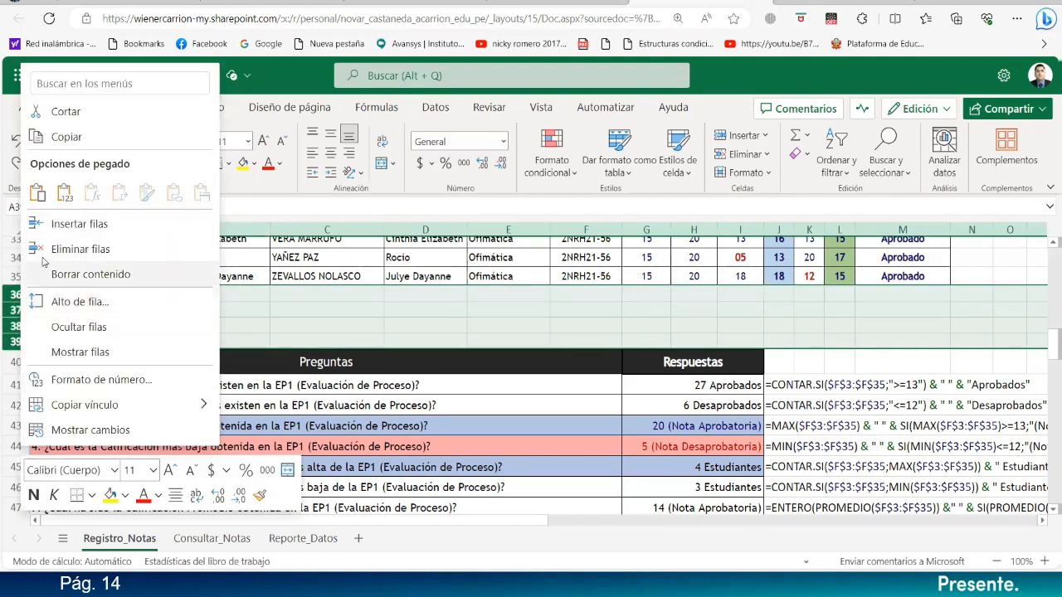
{"action": "left_click", "coordinate": [46, 154]}
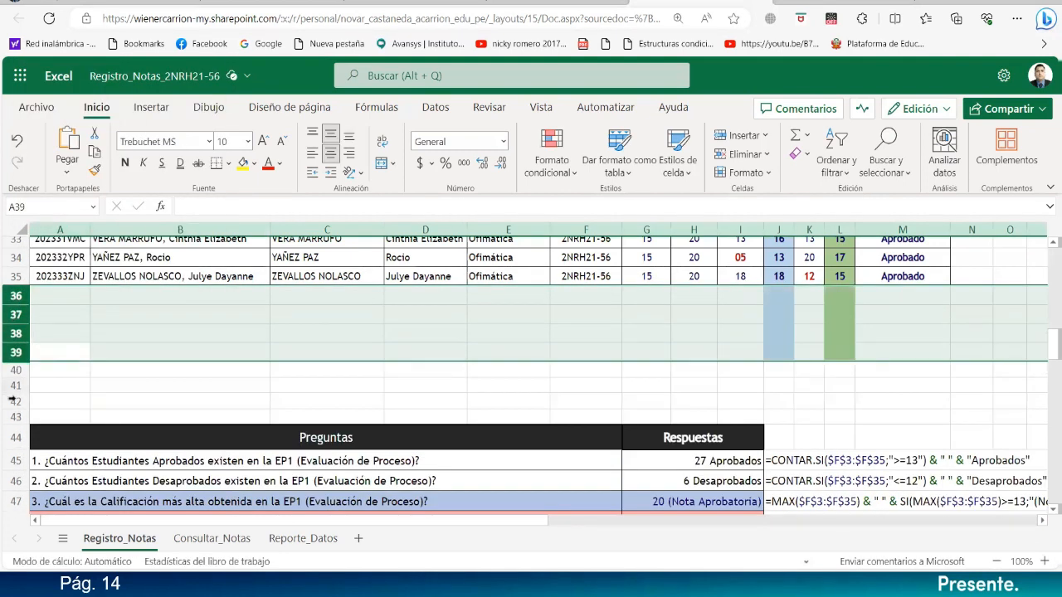
{"action": "left_click_drag", "start_coordinate": [13, 416], "coordinate": [18, 304]}
{"action": "right_click", "coordinate": [17, 304]}
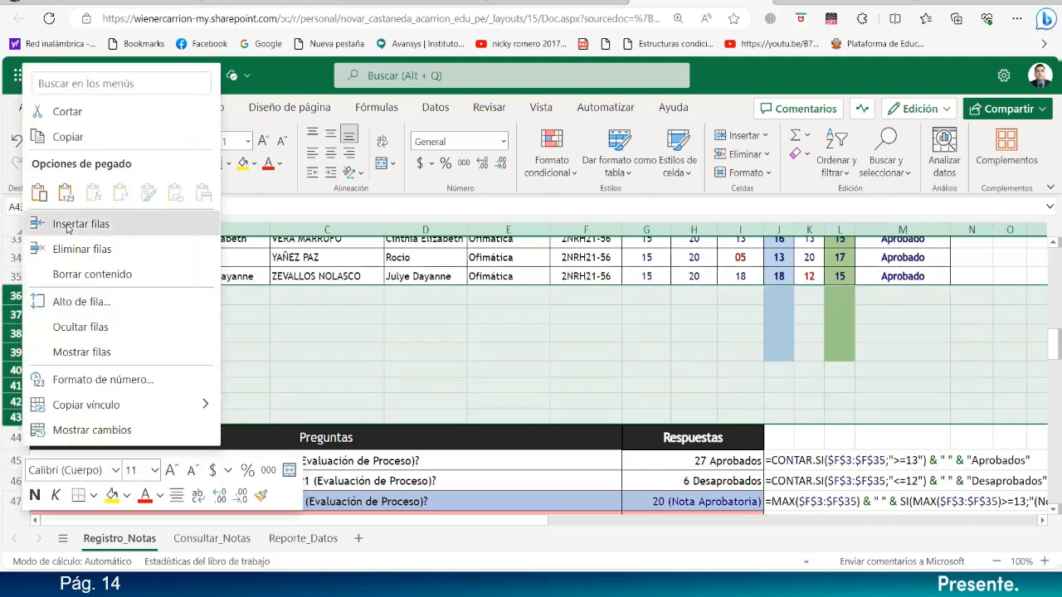
{"action": "left_click", "coordinate": [46, 152]}
- Insert two further blocks of 16 blank rows at row 36, between the student list and the Preguntas table
{"action": "scroll", "coordinate": [40, 398], "scroll_direction": "down", "scroll_amount": 3}
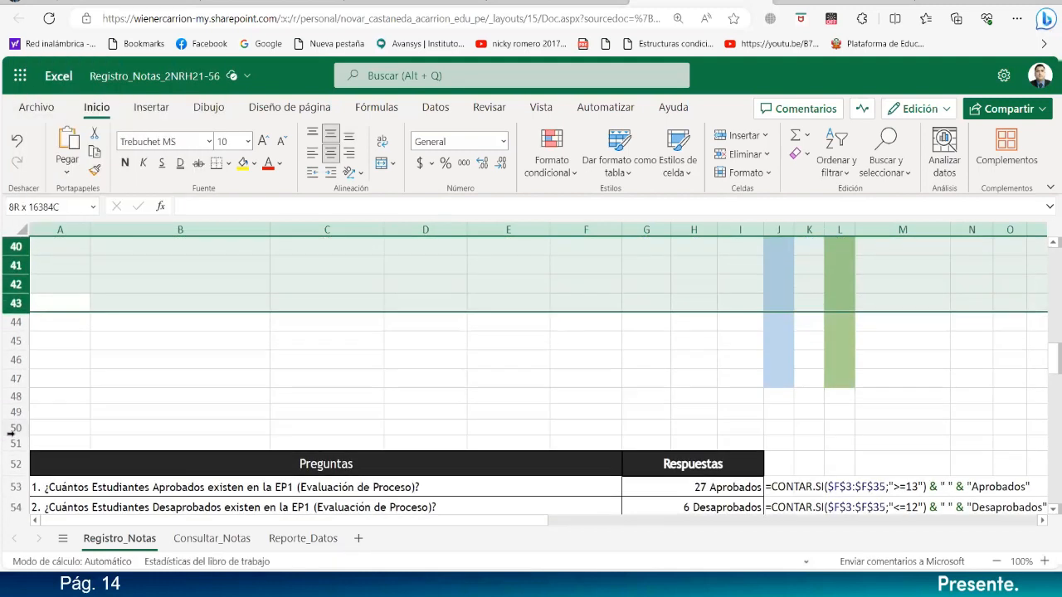
{"action": "left_click_drag", "start_coordinate": [13, 443], "coordinate": [15, 359]}
{"action": "right_click", "coordinate": [15, 359]}
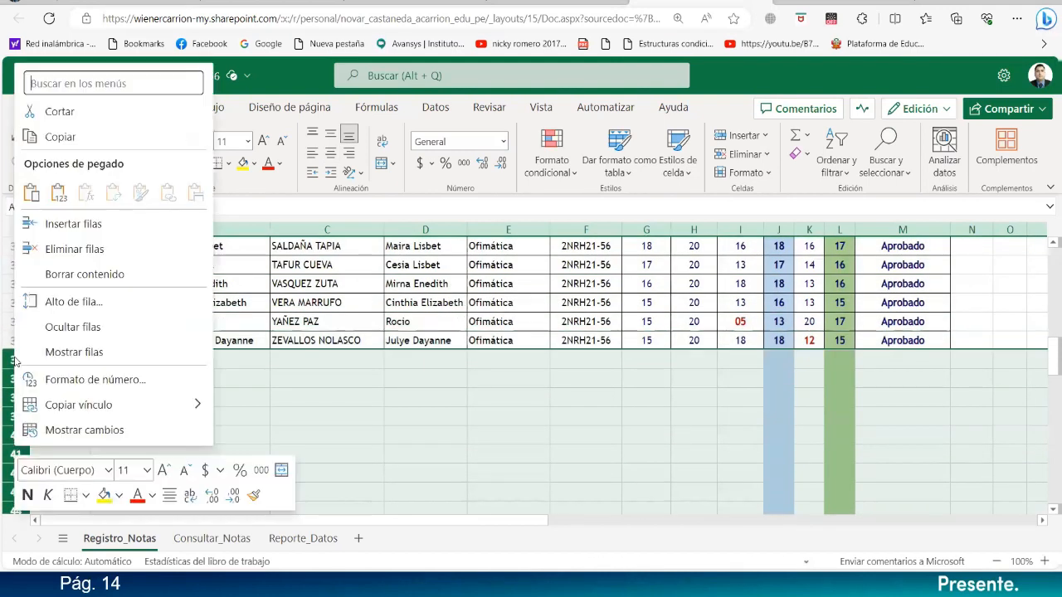
{"action": "left_click", "coordinate": [73, 224]}
{"action": "scroll", "coordinate": [99, 377], "scroll_direction": "down", "scroll_amount": 8}
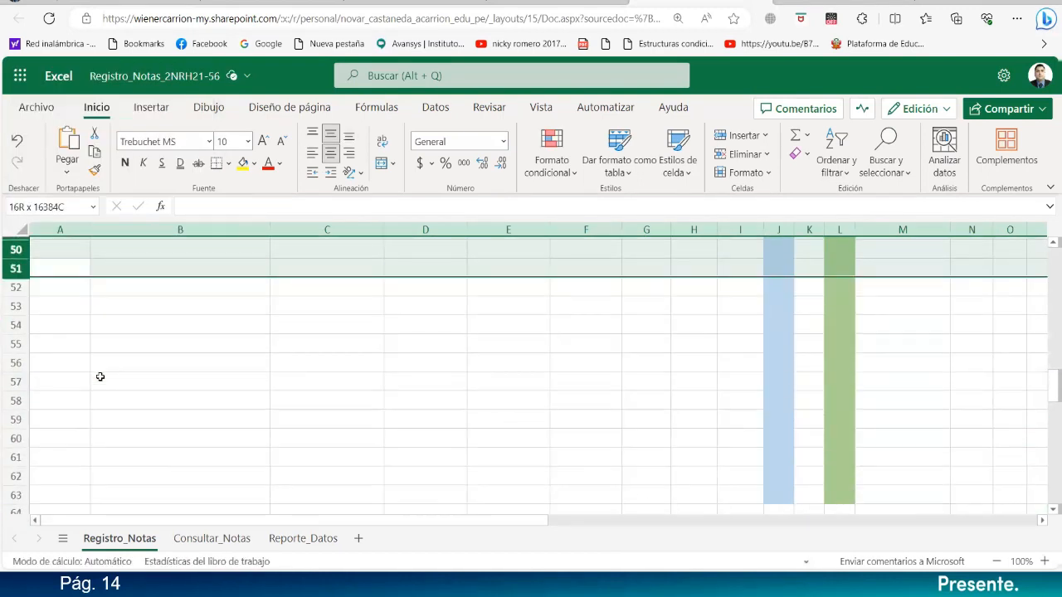
{"action": "scroll", "coordinate": [100, 377], "scroll_direction": "up", "scroll_amount": 7}
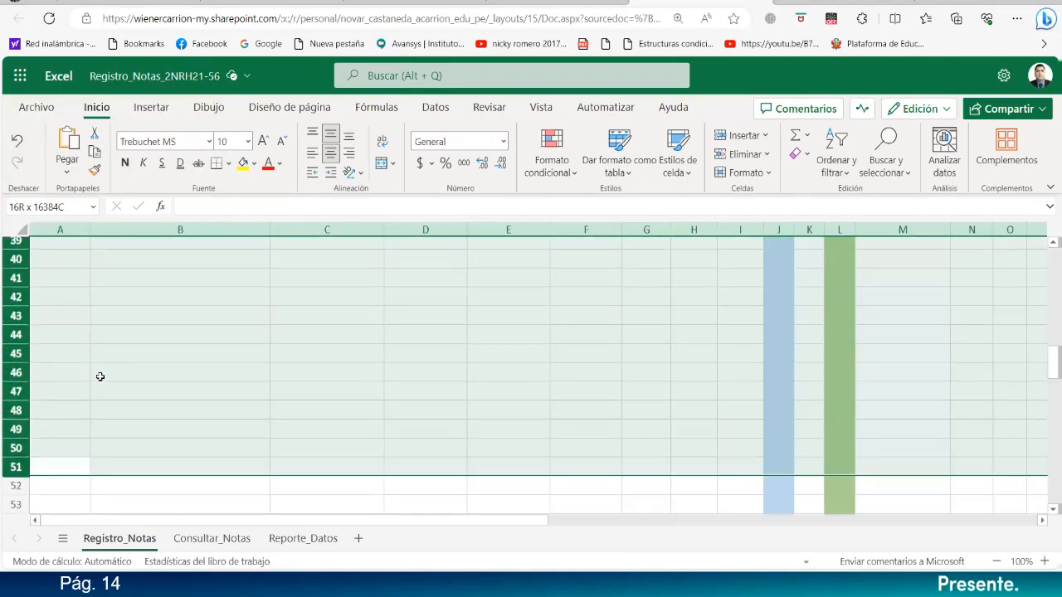
{"action": "right_click", "coordinate": [15, 278]}
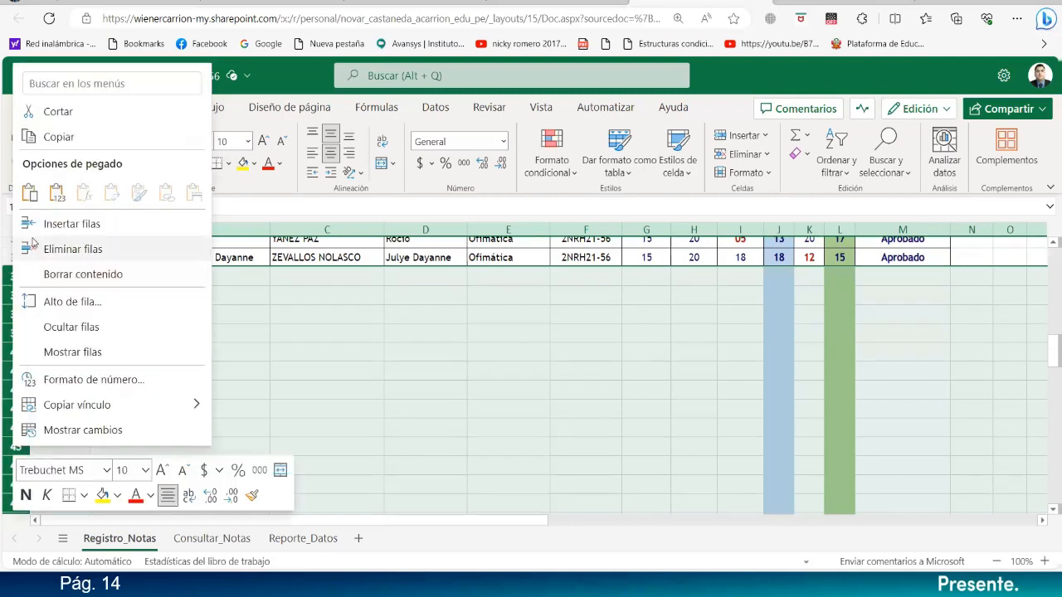
{"action": "left_click", "coordinate": [53, 219]}
{"action": "scroll", "coordinate": [72, 386], "scroll_direction": "down", "scroll_amount": 12}
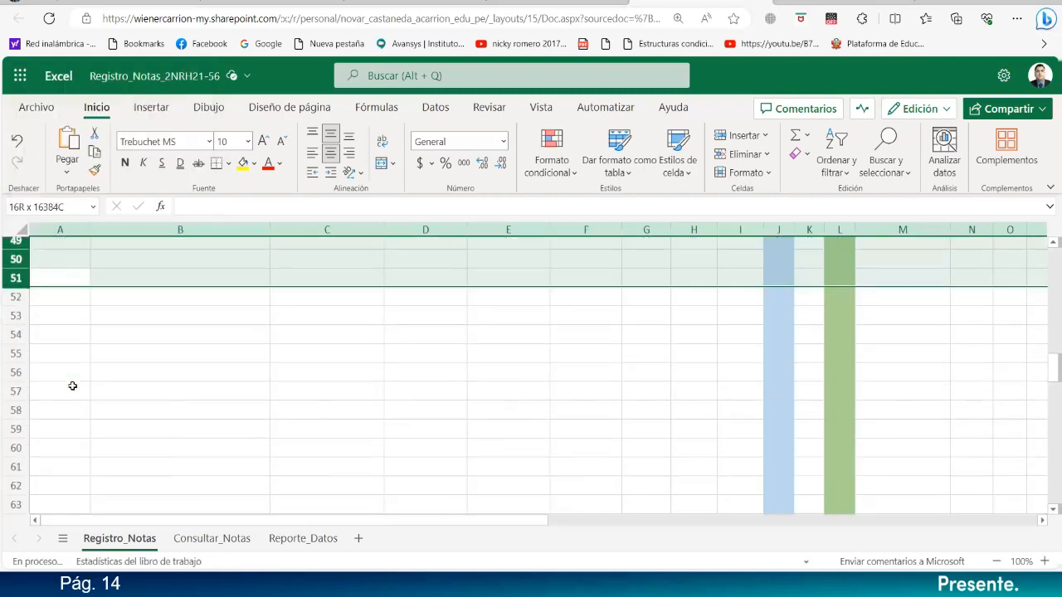
- Copy the students' Apellidos, Nombres, Curso and Sección cells C3:F35, paste them starting at C36, and check the pasted rows
{"action": "scroll", "coordinate": [73, 386], "scroll_direction": "up", "scroll_amount": 15}
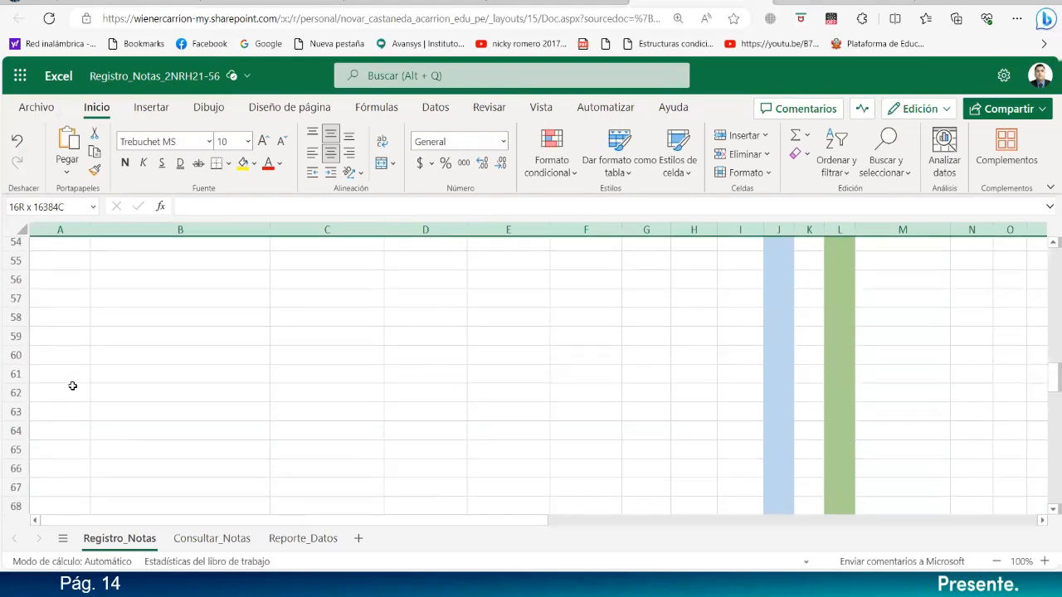
{"action": "scroll", "coordinate": [73, 386], "scroll_direction": "up", "scroll_amount": 7}
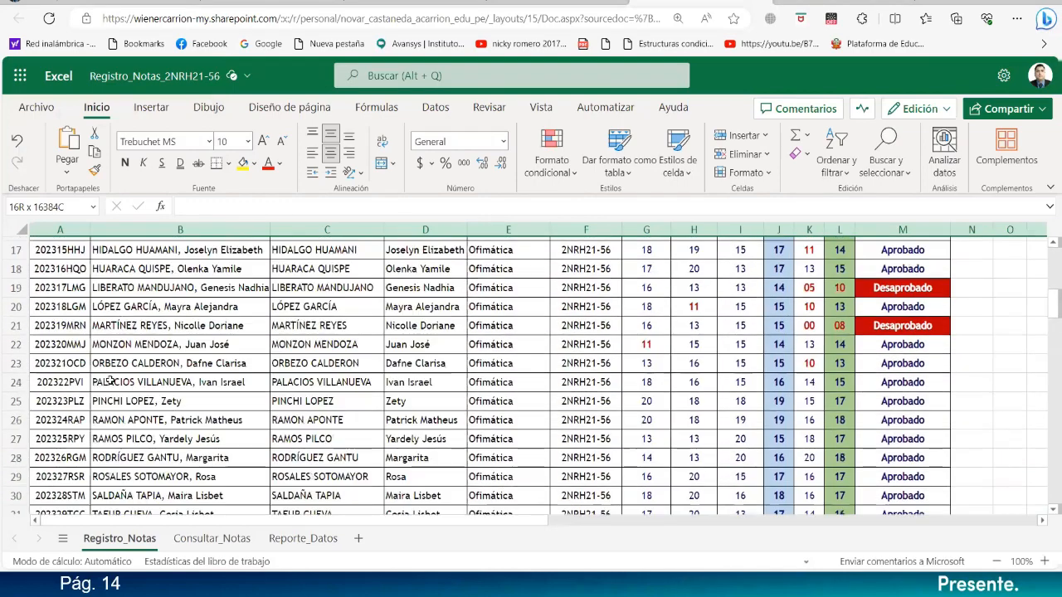
{"action": "left_click_drag", "start_coordinate": [280, 362], "coordinate": [519, 411]}
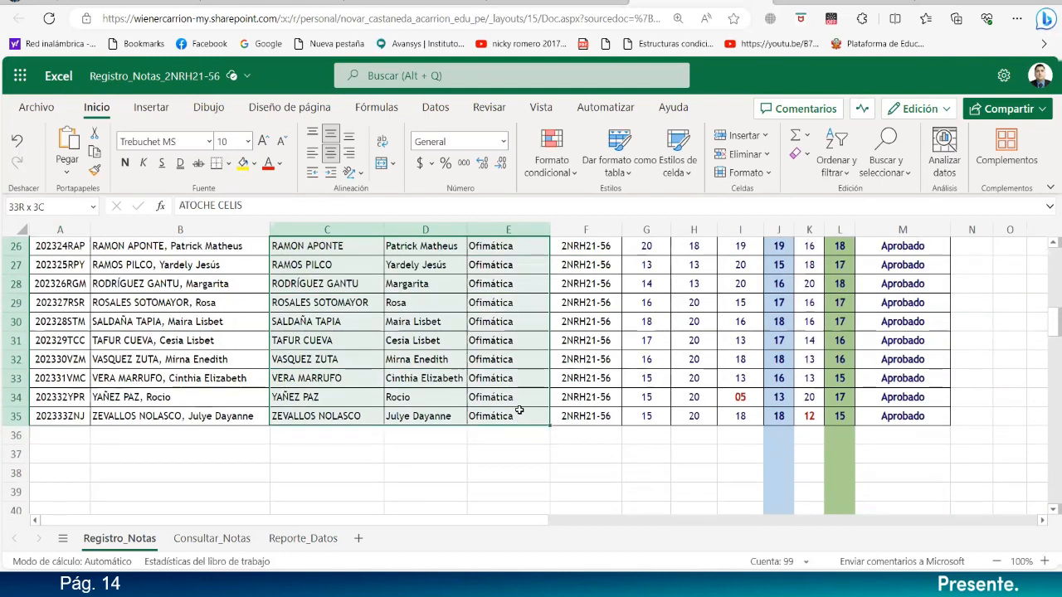
{"action": "left_click_drag", "start_coordinate": [585, 412], "coordinate": [575, 415]}
{"action": "left_click", "coordinate": [94, 153]}
{"action": "left_click", "coordinate": [317, 435]}
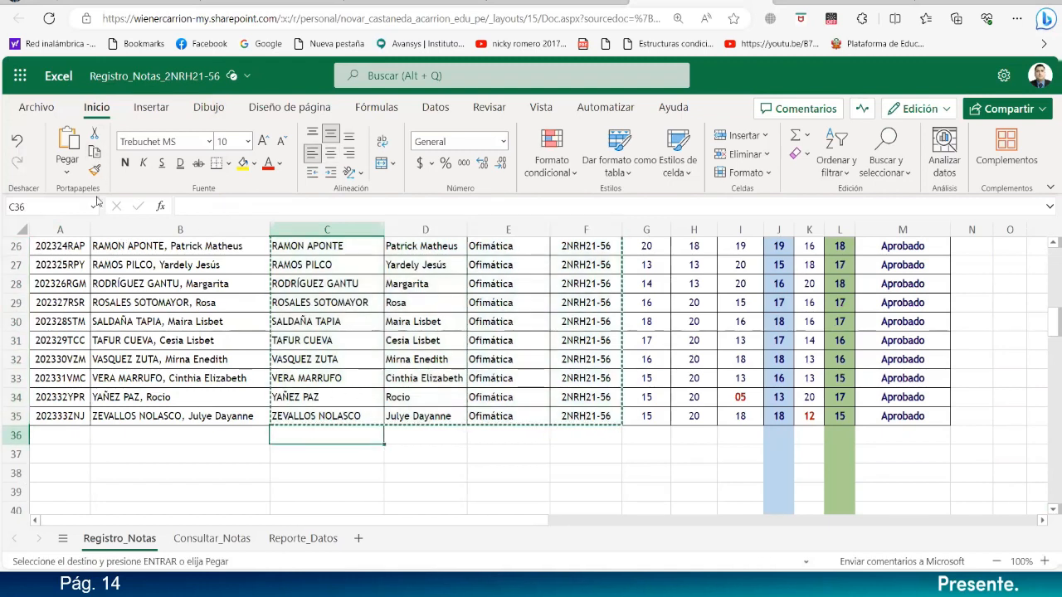
{"action": "left_click", "coordinate": [74, 142]}
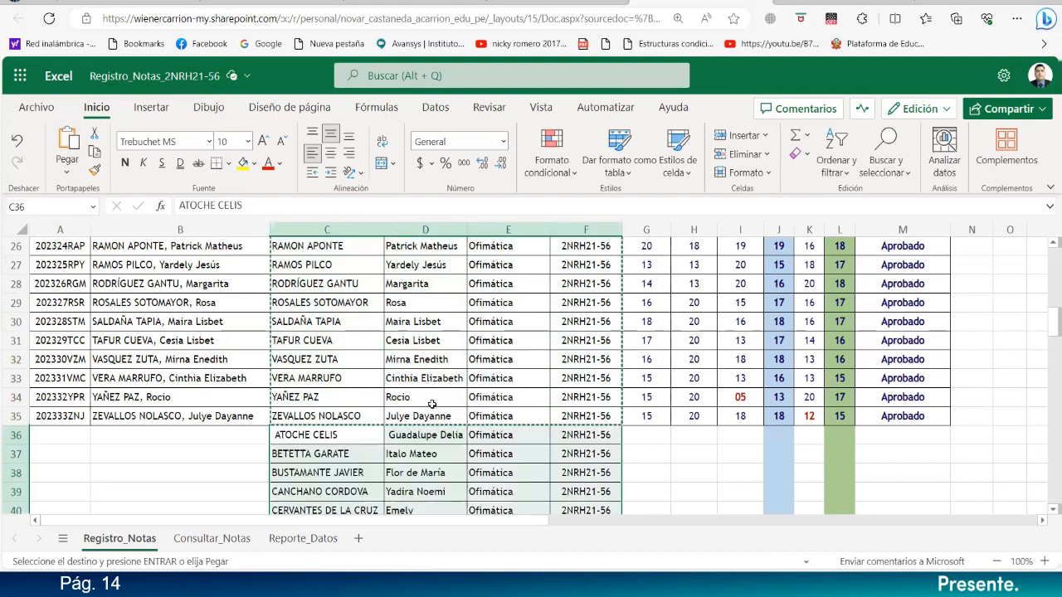
{"action": "scroll", "coordinate": [431, 404], "scroll_direction": "down", "scroll_amount": 3}
{"action": "scroll", "coordinate": [431, 404], "scroll_direction": "down", "scroll_amount": 12}
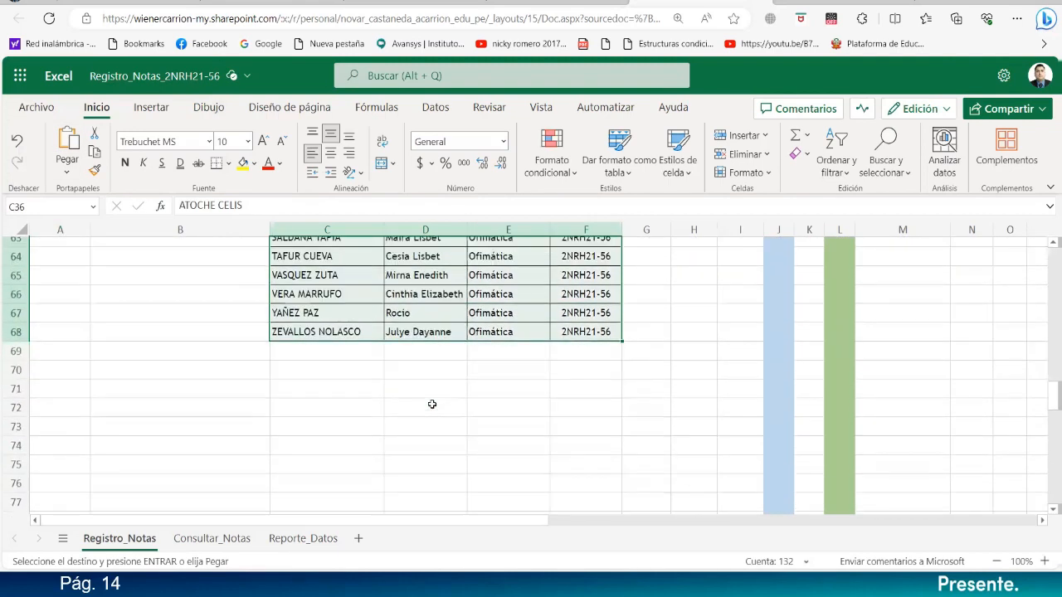
{"action": "scroll", "coordinate": [432, 404], "scroll_direction": "down", "scroll_amount": 1}
{"action": "scroll", "coordinate": [432, 404], "scroll_direction": "up", "scroll_amount": 10}
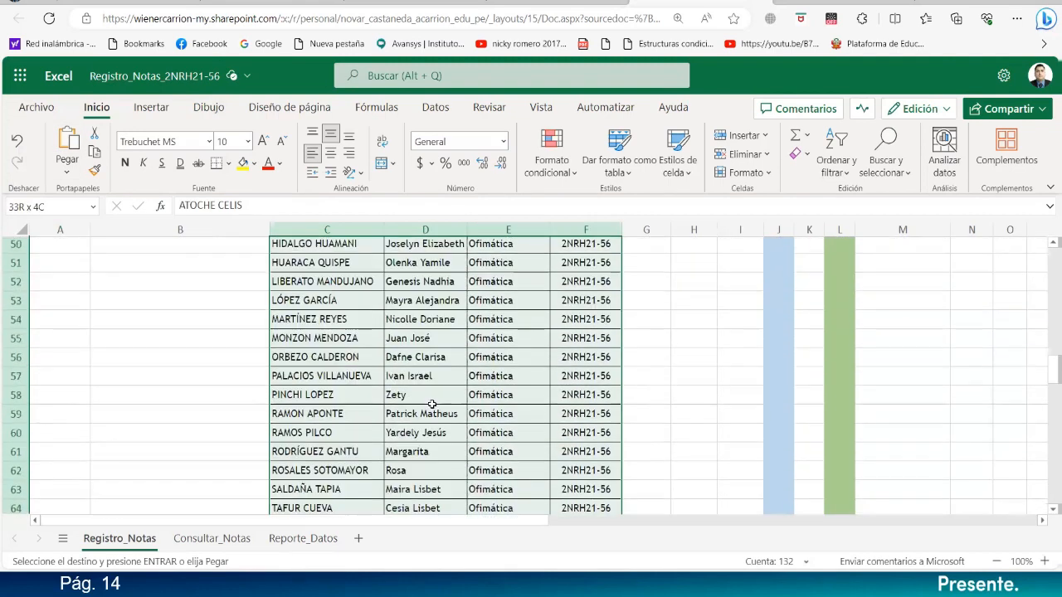
- Fill the full-name formula in B35 down to B68 for the pasted students and check the results
{"action": "scroll", "coordinate": [432, 402], "scroll_direction": "up", "scroll_amount": 6}
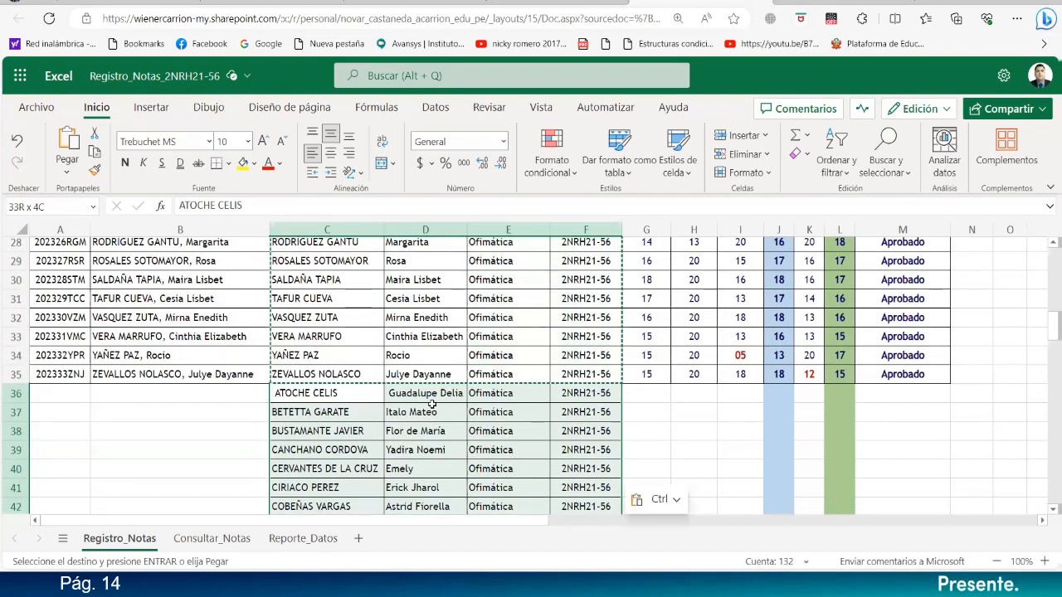
{"action": "left_click", "coordinate": [158, 375]}
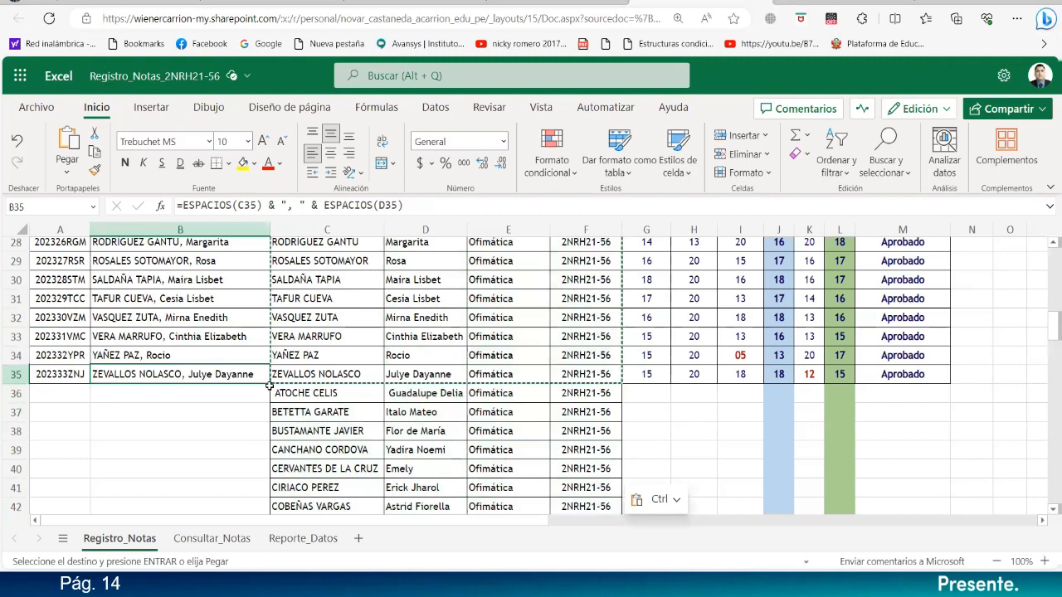
{"action": "left_click_drag", "start_coordinate": [269, 383], "coordinate": [268, 346]}
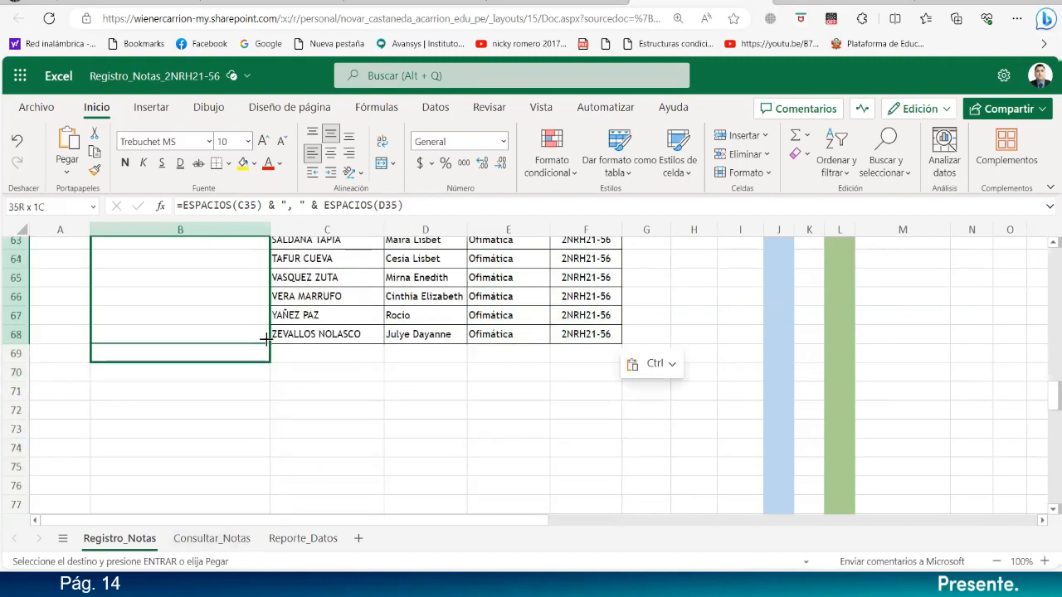
{"action": "scroll", "coordinate": [233, 369], "scroll_direction": "up", "scroll_amount": 8}
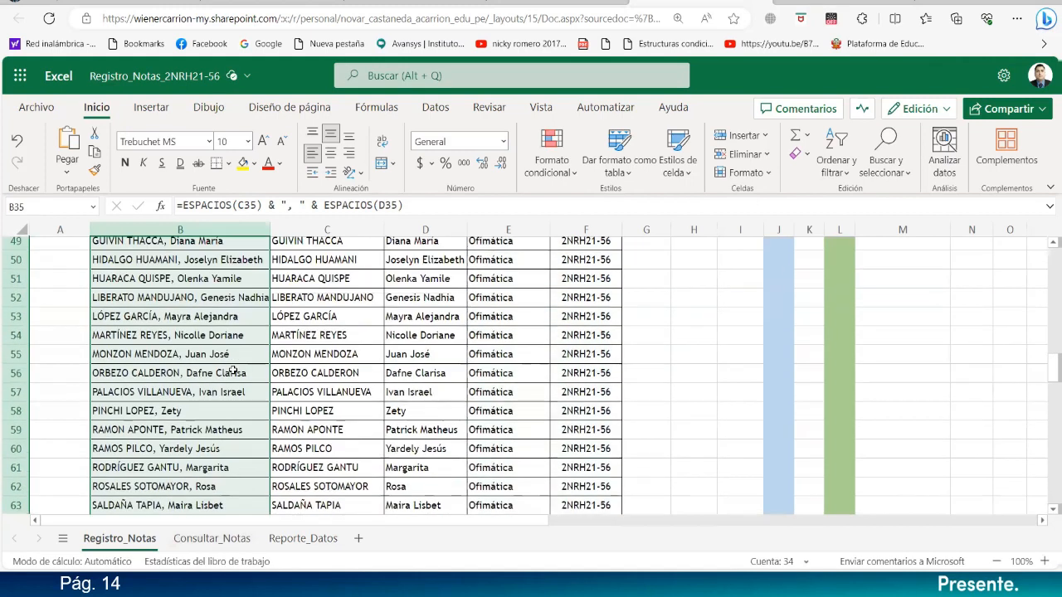
{"action": "scroll", "coordinate": [233, 369], "scroll_direction": "up", "scroll_amount": 1}
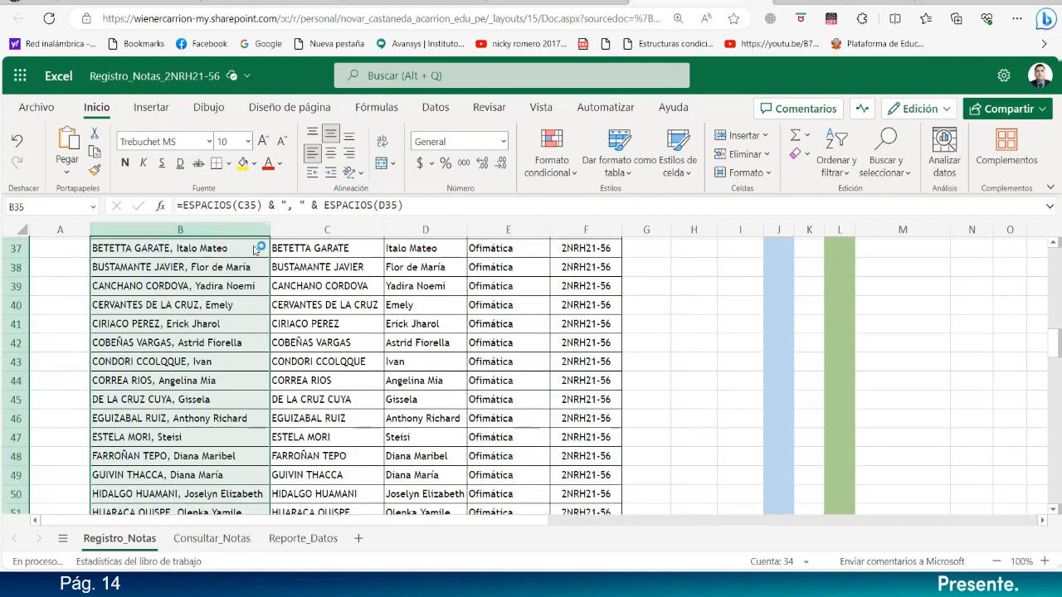
{"action": "scroll", "coordinate": [162, 320], "scroll_direction": "up", "scroll_amount": 3}
- Fill the student code formula in A35 down to A68 for the pasted students
{"action": "left_click", "coordinate": [78, 340]}
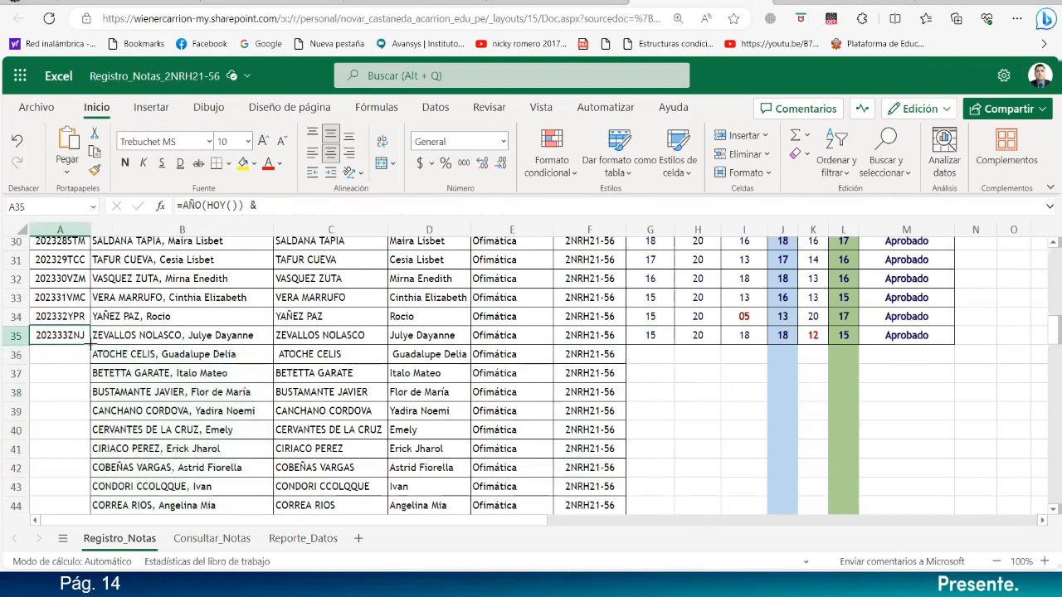
{"action": "mouse_move", "coordinate": [83, 381]}
{"action": "left_mouse_down"}
{"action": "mouse_move", "coordinate": [83, 510]}
{"action": "mouse_move", "coordinate": [87, 377]}
{"action": "left_mouse_up"}
{"action": "scroll", "coordinate": [106, 368], "scroll_direction": "up", "scroll_amount": 4}
{"action": "scroll", "coordinate": [105, 367], "scroll_direction": "up", "scroll_amount": 8}
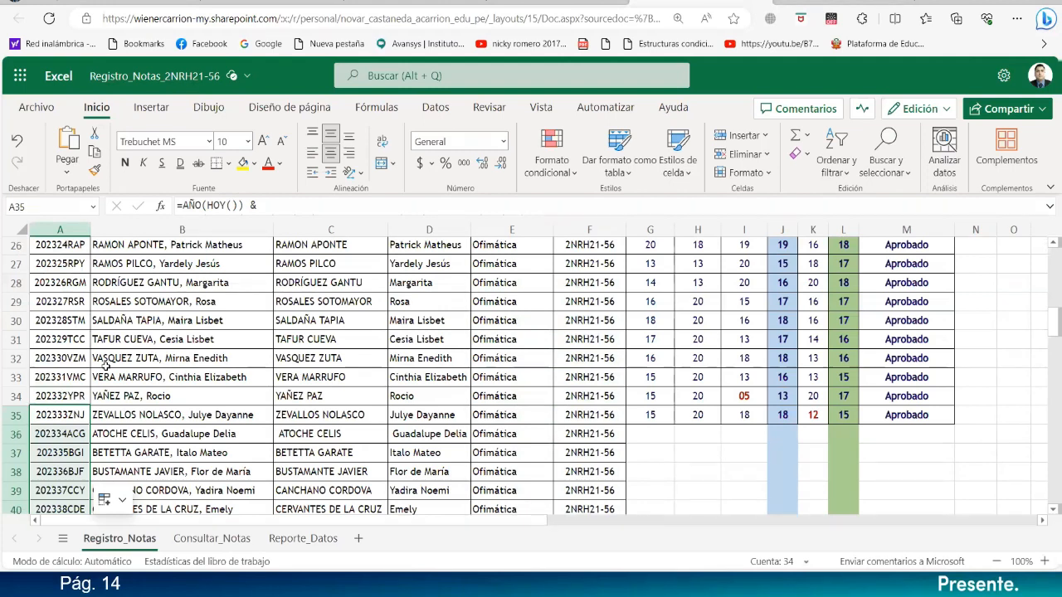
- Enlarge the formula display to examine the complete student code formula in A35, and review the filled rows
{"action": "left_click", "coordinate": [75, 406]}
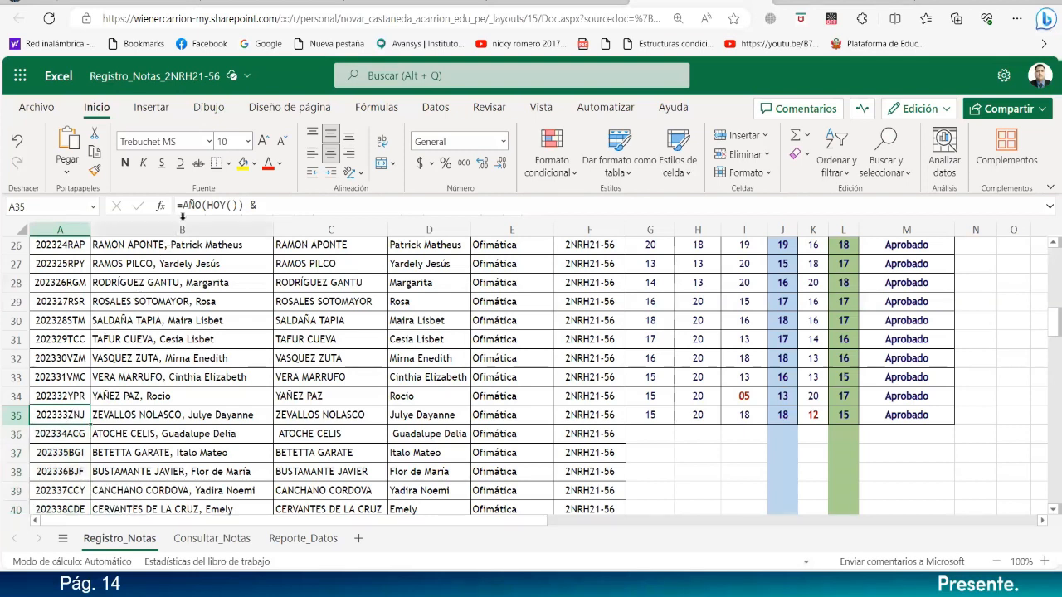
{"action": "left_click_drag", "start_coordinate": [183, 232], "coordinate": [180, 244]}
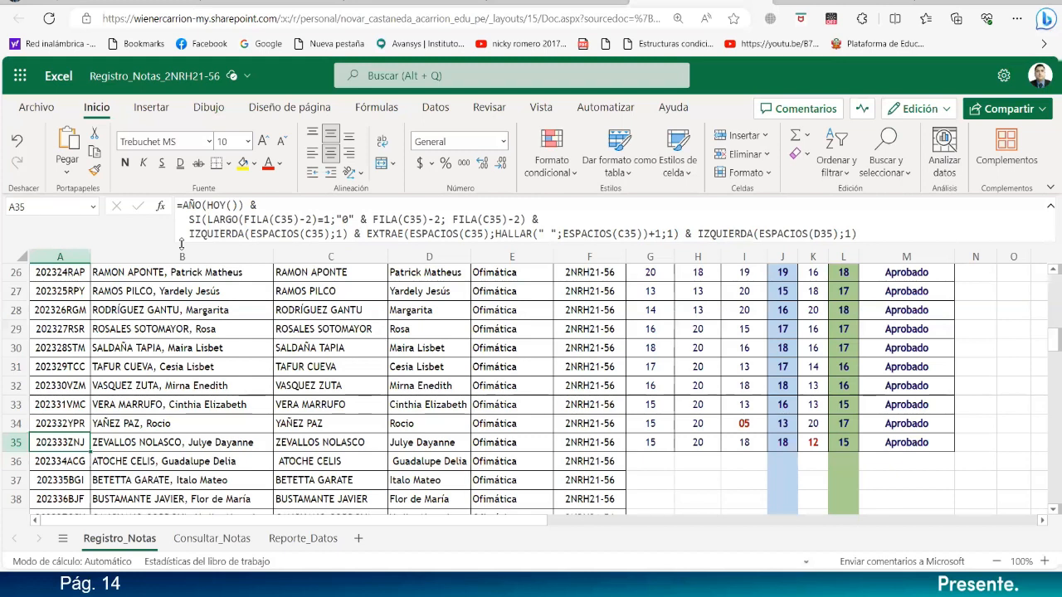
{"action": "left_click_drag", "start_coordinate": [180, 234], "coordinate": [182, 236]}
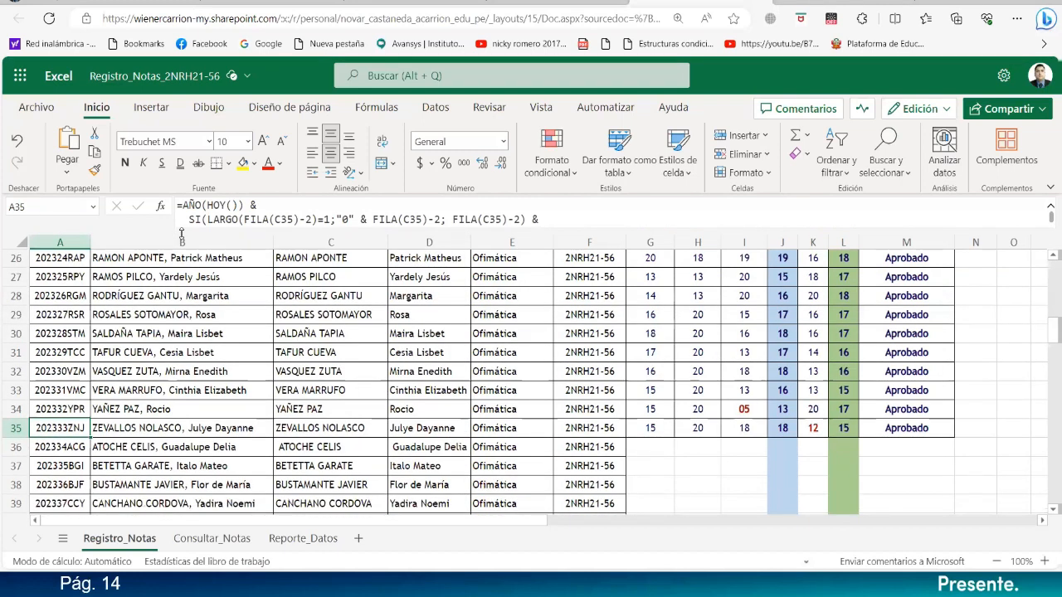
{"action": "scroll", "coordinate": [570, 424], "scroll_direction": "down", "scroll_amount": 11}
{"action": "scroll", "coordinate": [699, 438], "scroll_direction": "up", "scroll_amount": 3}
{"action": "scroll", "coordinate": [699, 438], "scroll_direction": "up", "scroll_amount": 7}
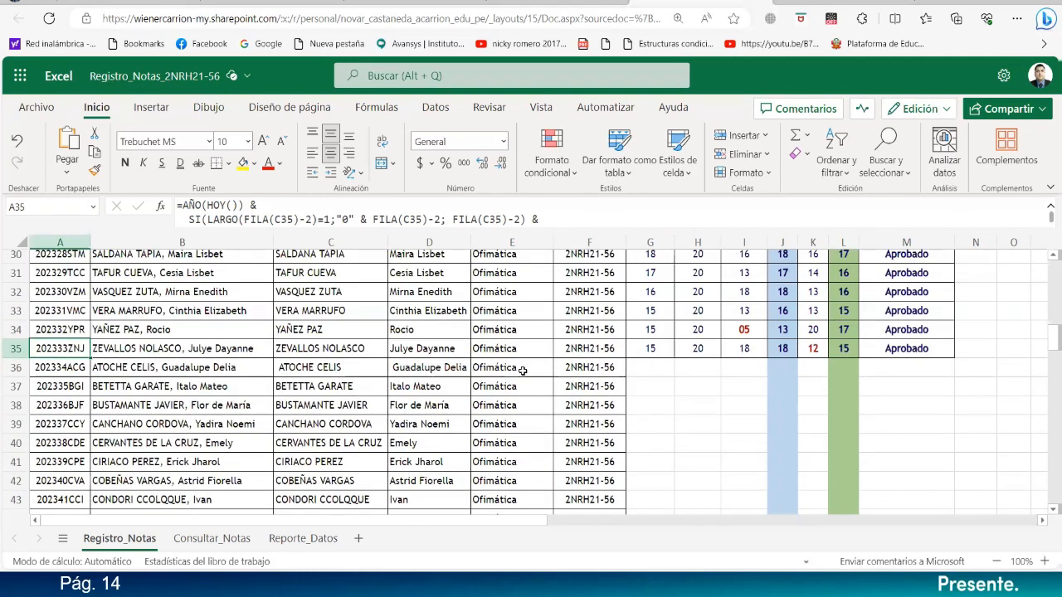
- Replace the course in E36 with "Anatomia del Aparato" and widen column E to fit the text
{"action": "left_click", "coordinate": [523, 370]}
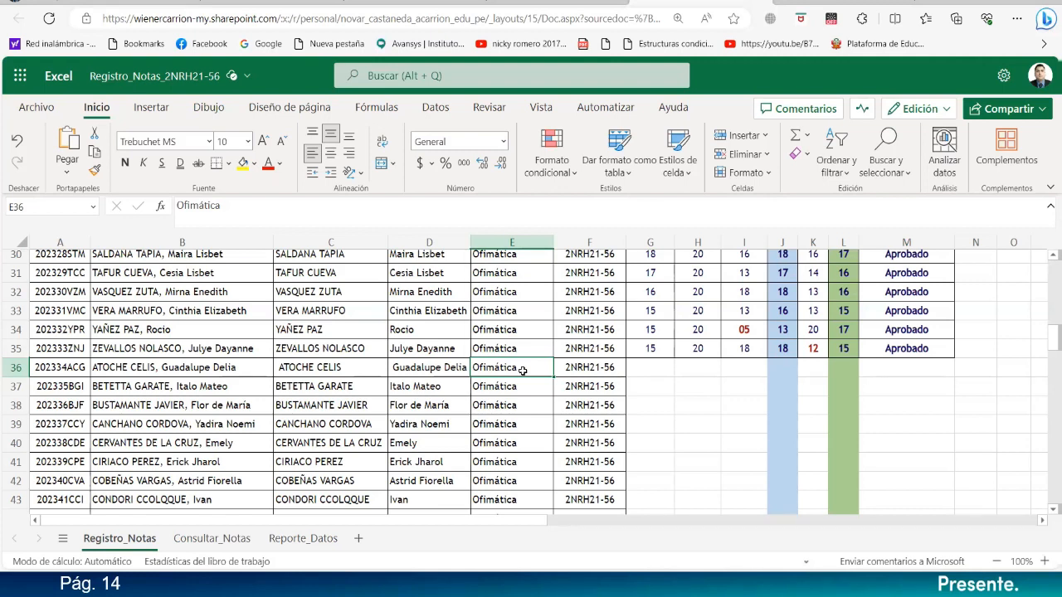
{"action": "type", "text": "An"}
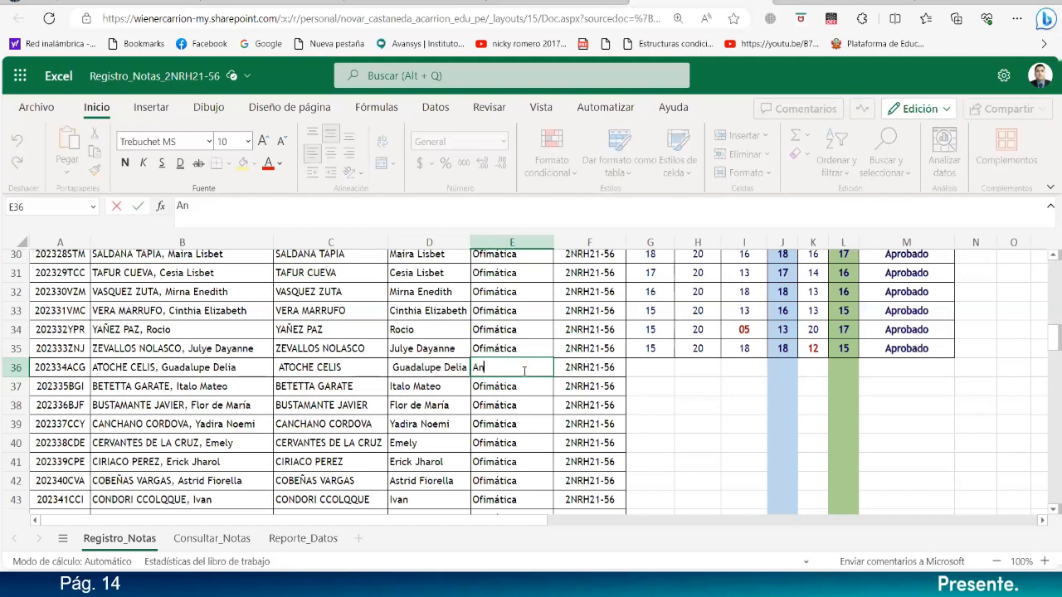
{"action": "type", "text": "omia del Aparato"}
{"action": "left_click", "coordinate": [519, 402]}
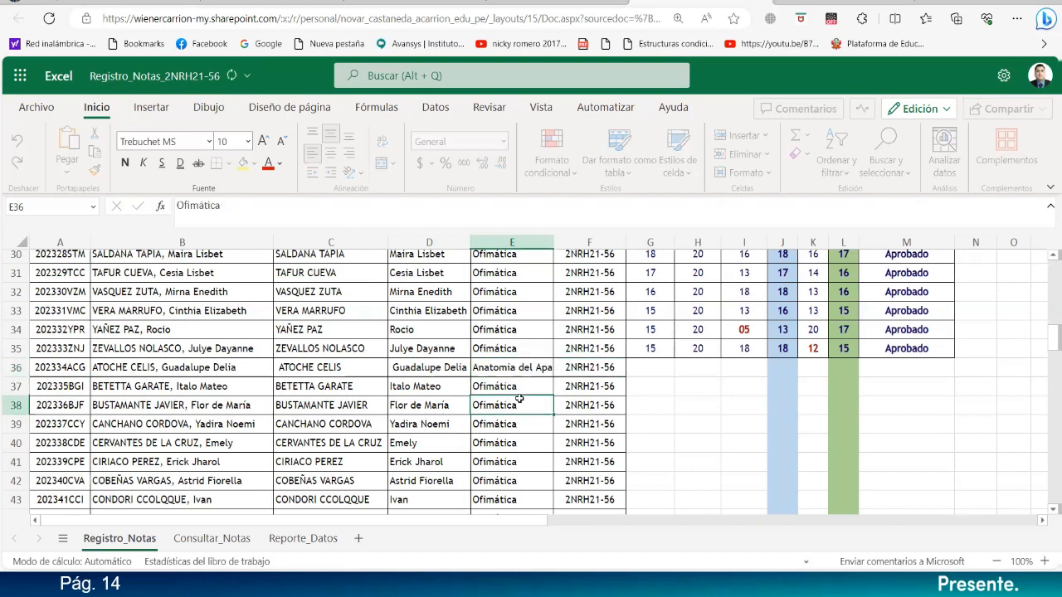
{"action": "double_click", "coordinate": [551, 237]}
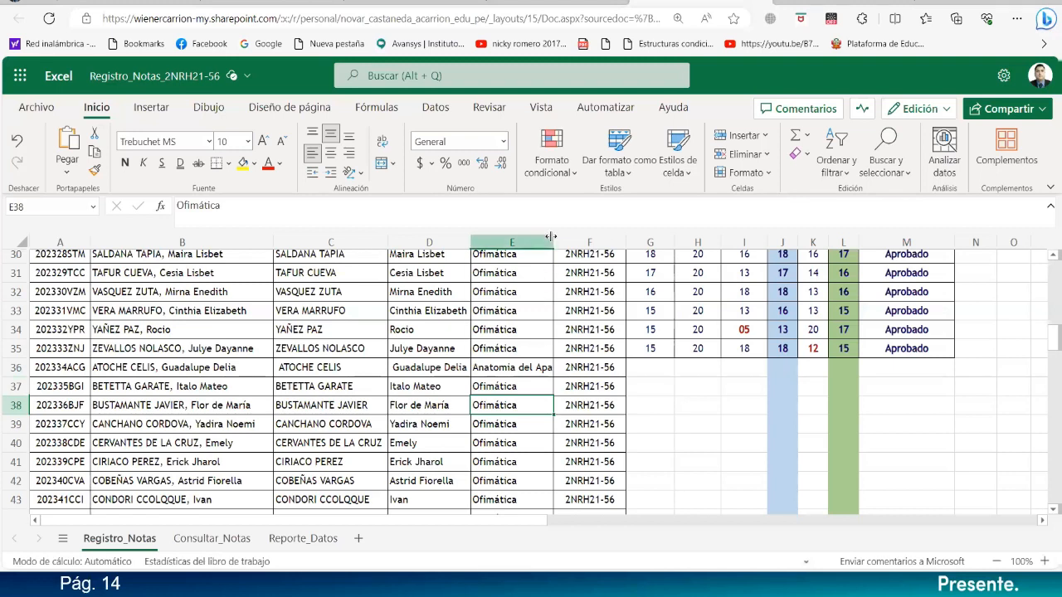
{"action": "left_click_drag", "start_coordinate": [553, 242], "coordinate": [594, 248]}
{"action": "left_click", "coordinate": [583, 243]}
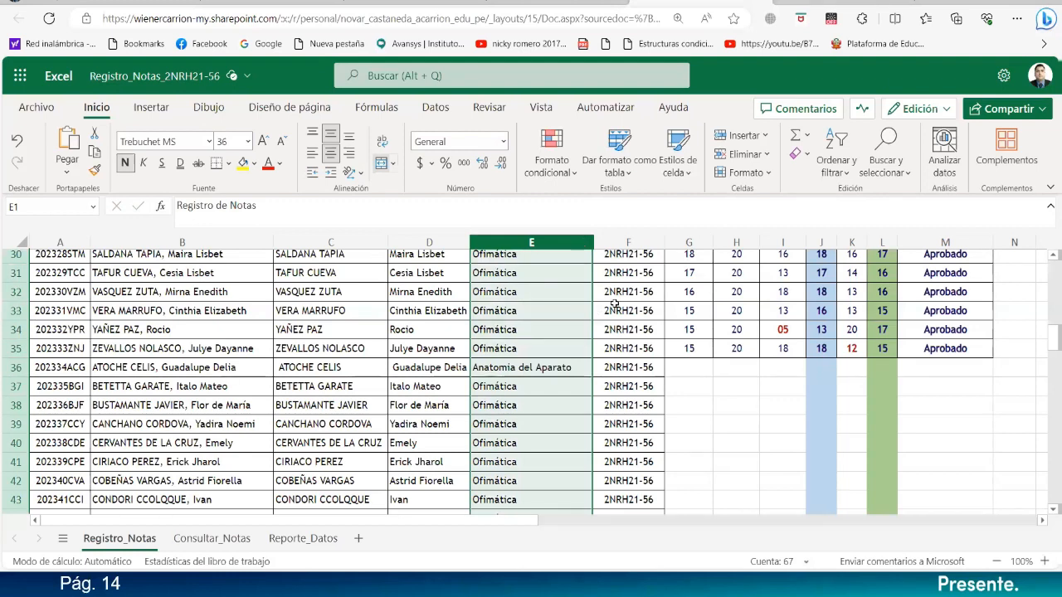
- Correct the spelling of the course in E36 to "Anatomía del Aparato"
{"action": "left_click", "coordinate": [583, 366]}
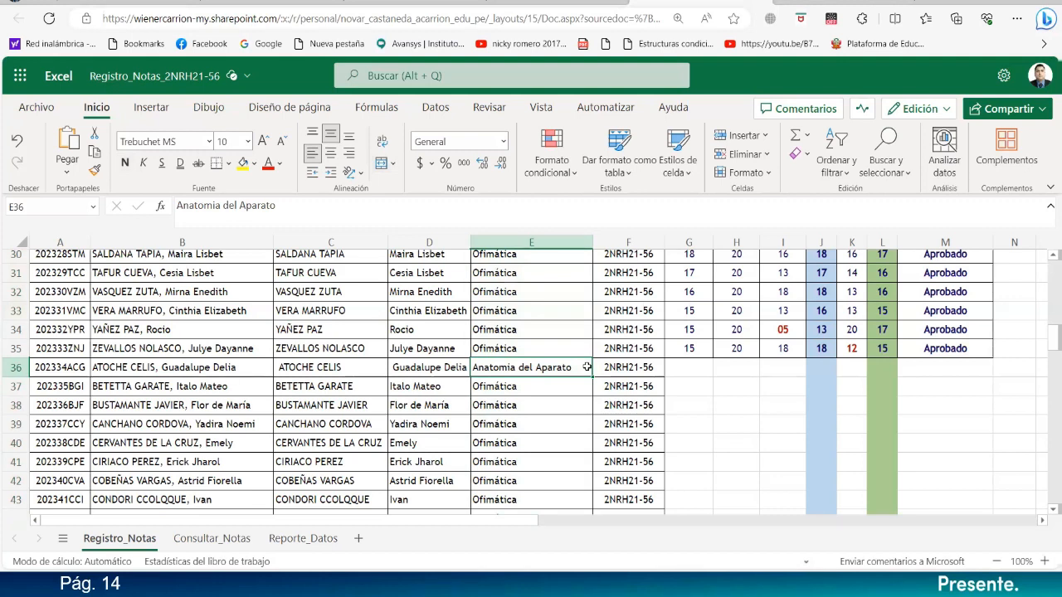
{"action": "double_click", "coordinate": [512, 367]}
{"action": "left_click", "coordinate": [511, 365]}
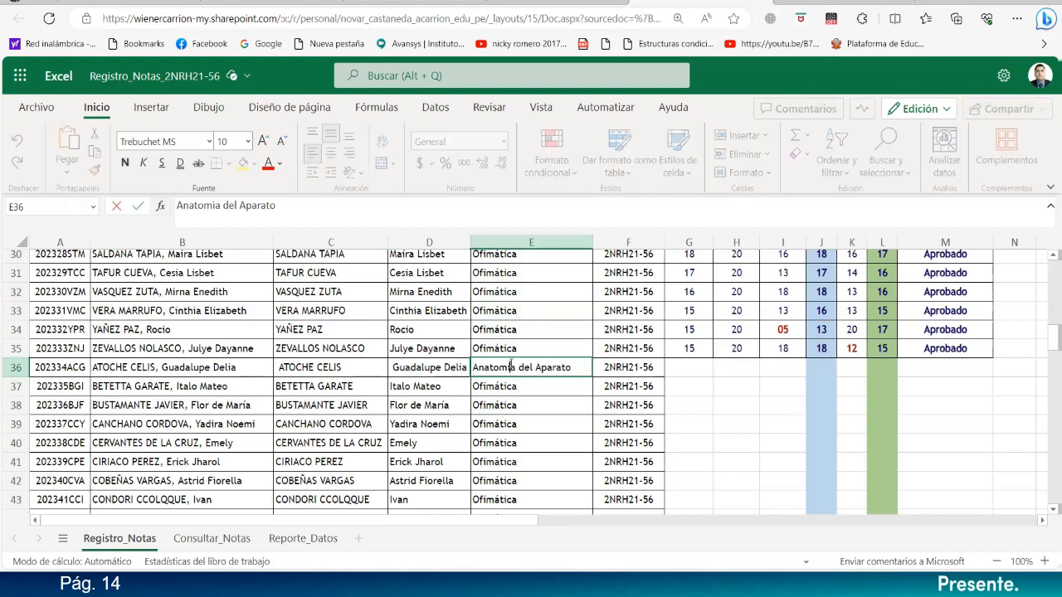
{"action": "key", "text": "BackSpace"}
{"action": "type", "text": "í"}
{"action": "key", "text": "Return"}
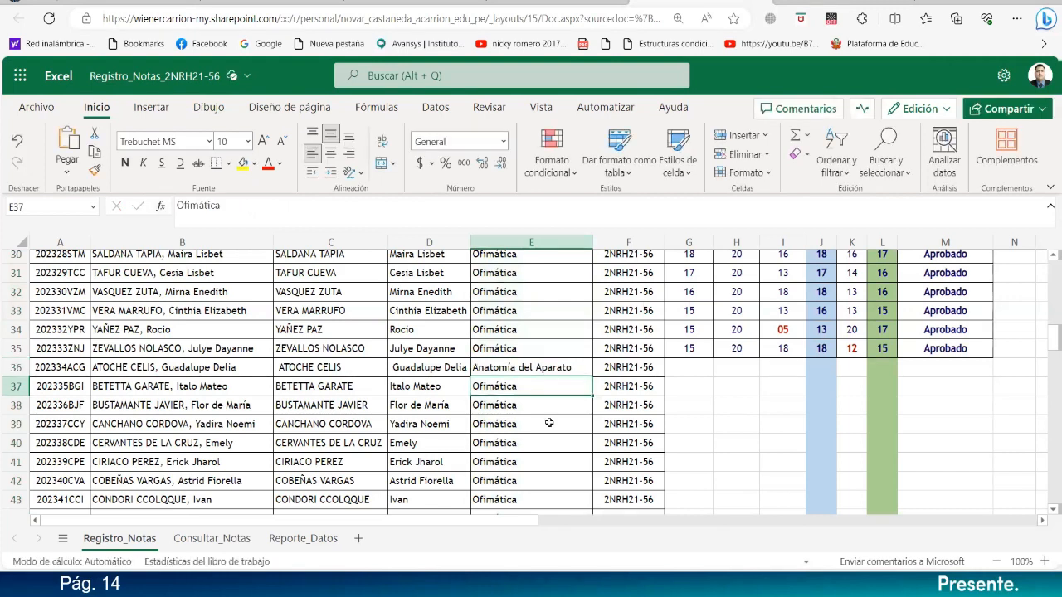
- Copy the course in E36 down to E68 so every pasted student gets Anatomía del Aparato
{"action": "left_click", "coordinate": [574, 368]}
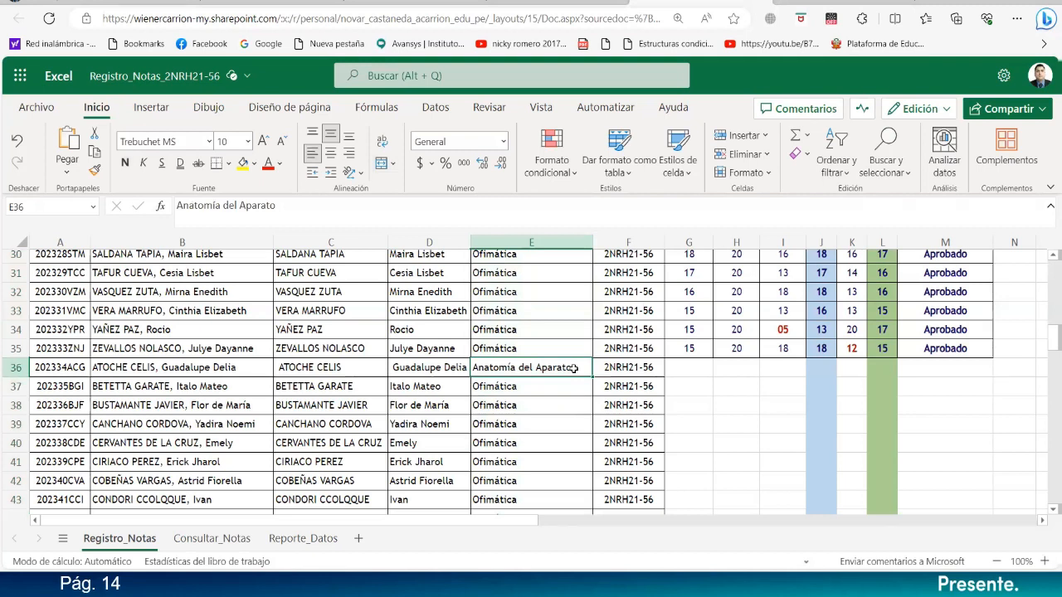
{"action": "mouse_move", "coordinate": [593, 377]}
{"action": "left_mouse_down"}
{"action": "mouse_move", "coordinate": [593, 397]}
{"action": "mouse_move", "coordinate": [593, 374]}
{"action": "left_mouse_up"}
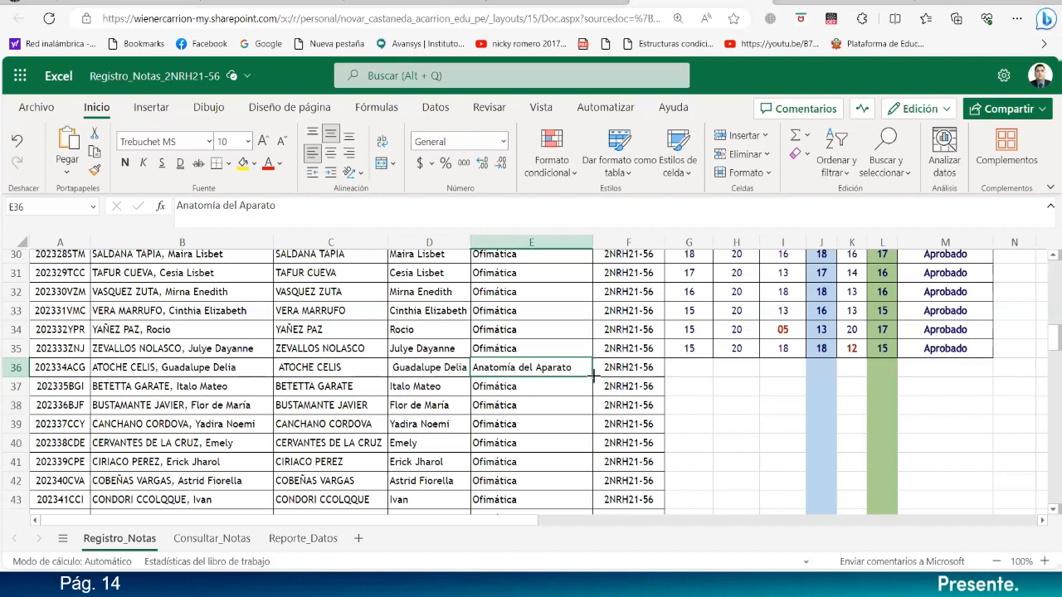
{"action": "left_click_drag", "start_coordinate": [592, 377], "coordinate": [585, 302]}
{"action": "scroll", "coordinate": [685, 348], "scroll_direction": "up", "scroll_amount": 7}
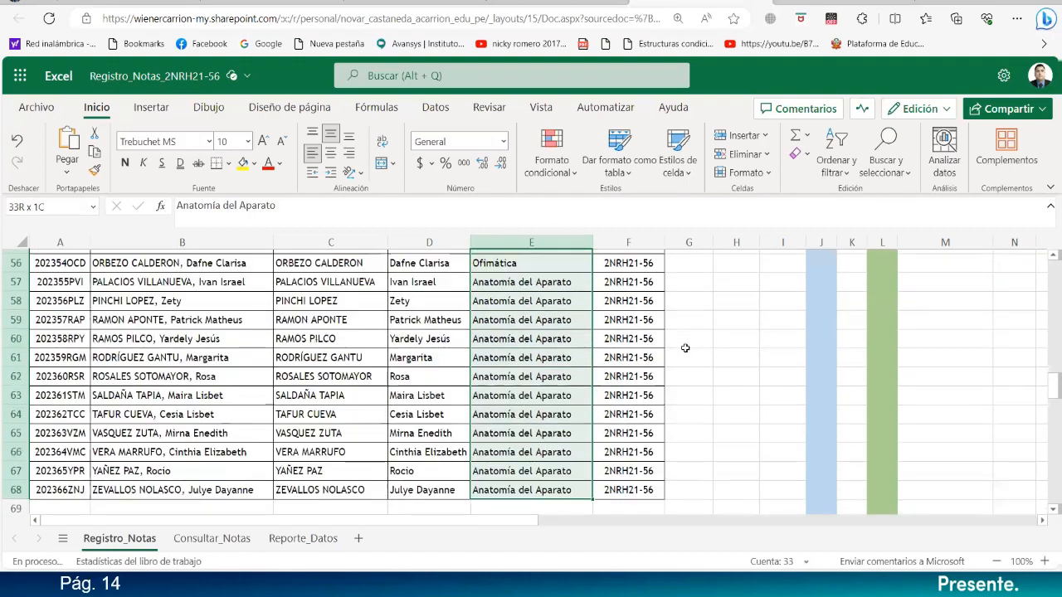
{"action": "scroll", "coordinate": [685, 349], "scroll_direction": "down", "scroll_amount": 4}
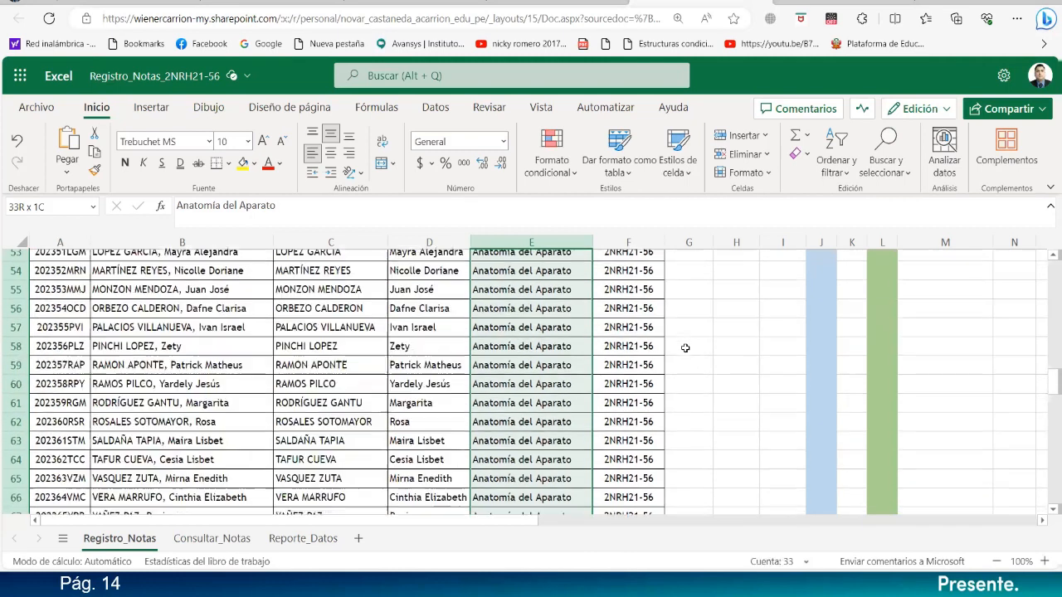
{"action": "scroll", "coordinate": [687, 357], "scroll_direction": "up", "scroll_amount": 6}
{"action": "scroll", "coordinate": [690, 371], "scroll_direction": "up", "scroll_amount": 4}
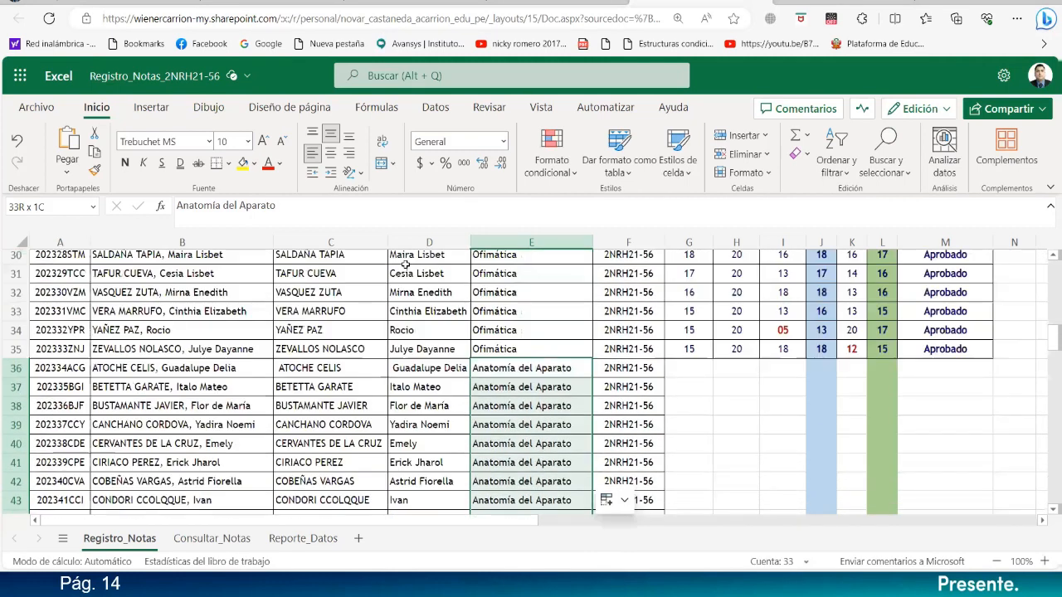
- Enter the grades 14, 15, 20, 18 and 16 in G36:G40 for the first five pasted students
{"action": "left_click", "coordinate": [689, 371]}
{"action": "left_click", "coordinate": [38, 108]}
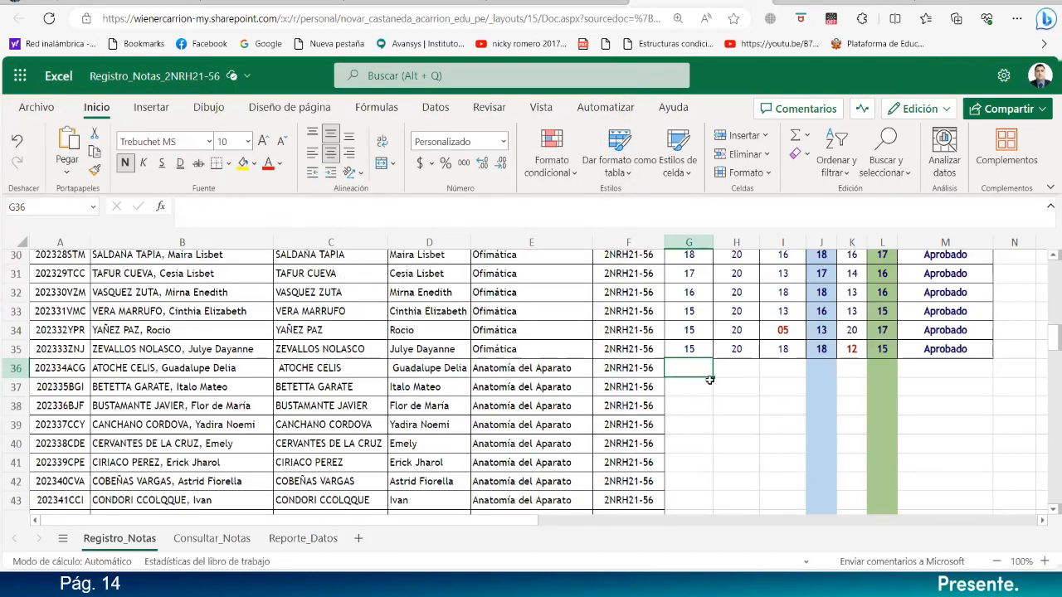
{"action": "mouse_move", "coordinate": [233, 87]}
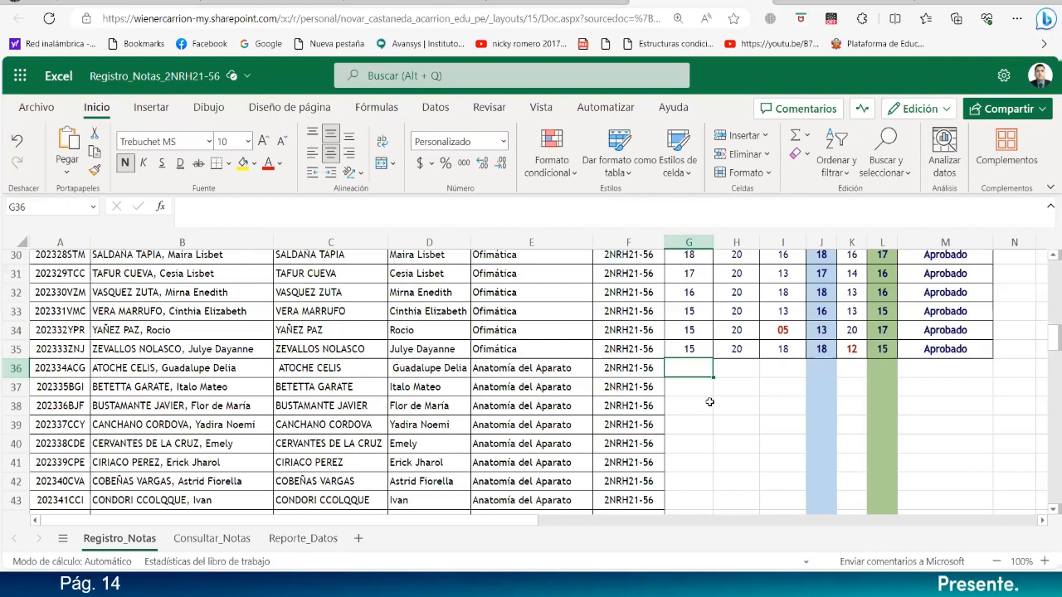
{"action": "scroll", "coordinate": [805, 408], "scroll_direction": "up", "scroll_amount": 7}
{"action": "scroll", "coordinate": [805, 408], "scroll_direction": "up", "scroll_amount": 3}
{"action": "scroll", "coordinate": [804, 409], "scroll_direction": "down", "scroll_amount": 10}
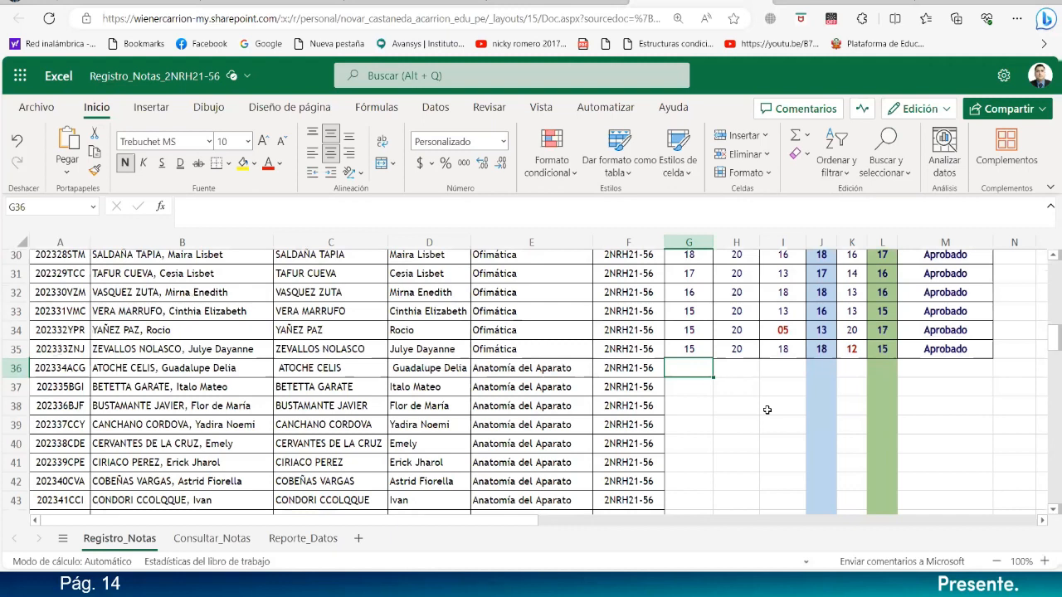
{"action": "type", "text": "14"}
{"action": "key", "text": "Return"}
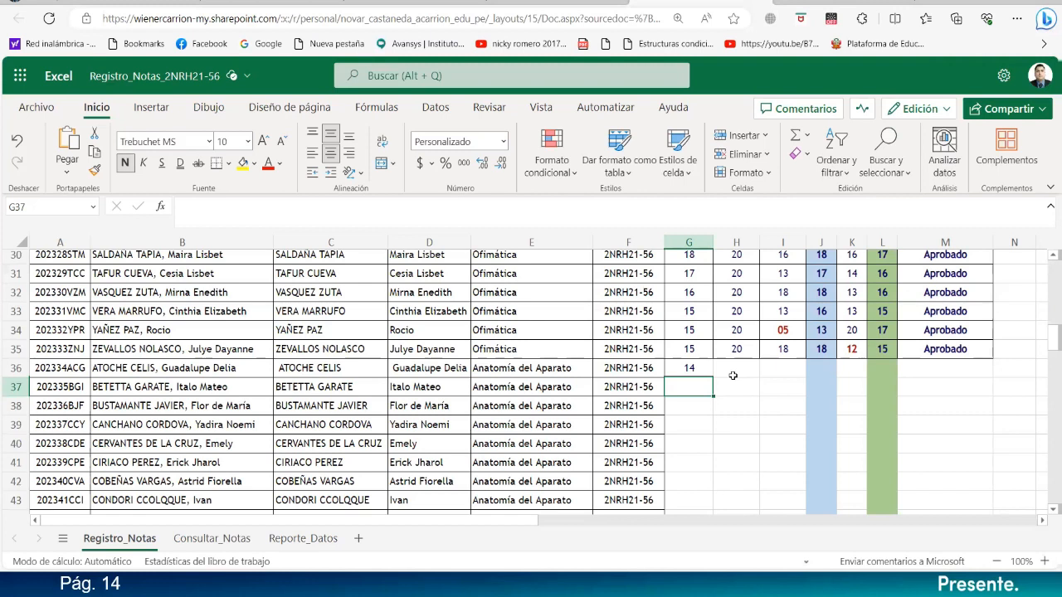
{"action": "type", "text": "15"}
{"action": "key", "text": "Return"}
{"action": "type", "text": "20"}
{"action": "key", "text": "Return"}
{"action": "type", "text": "18"}
{"action": "key", "text": "Return"}
{"action": "type", "text": "16"}
{"action": "key", "text": "Return"}
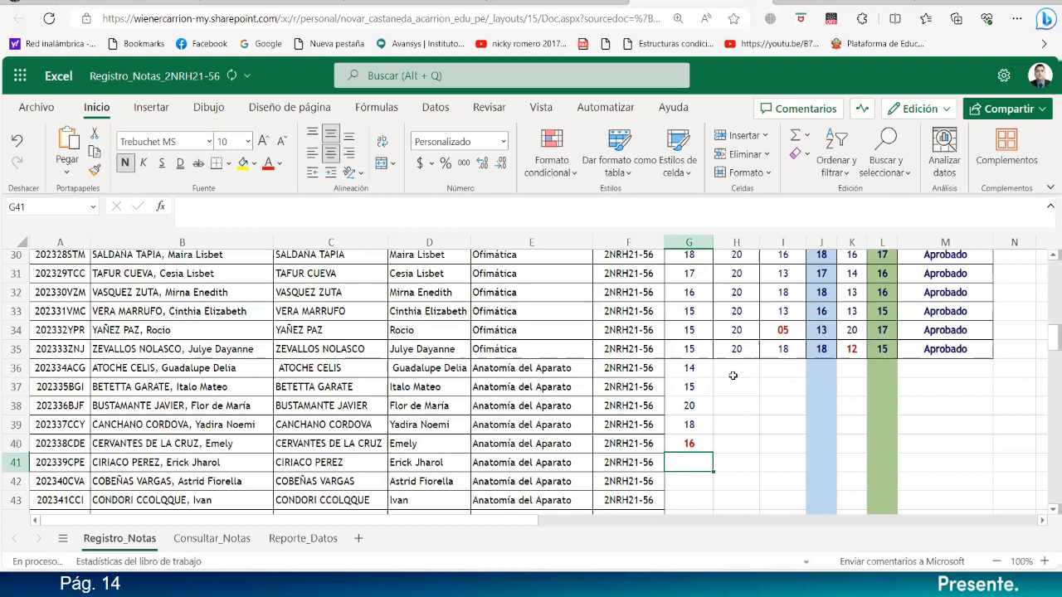
- Enter the grade 15 in G41 and the grade 10 in each of G42:G45
{"action": "type", "text": "15"}
{"action": "key", "text": "Return"}
{"action": "type", "text": "10"}
{"action": "key", "text": "Return"}
{"action": "type", "text": "10"}
{"action": "key", "text": "Return"}
{"action": "type", "text": "10"}
{"action": "key", "text": "Return"}
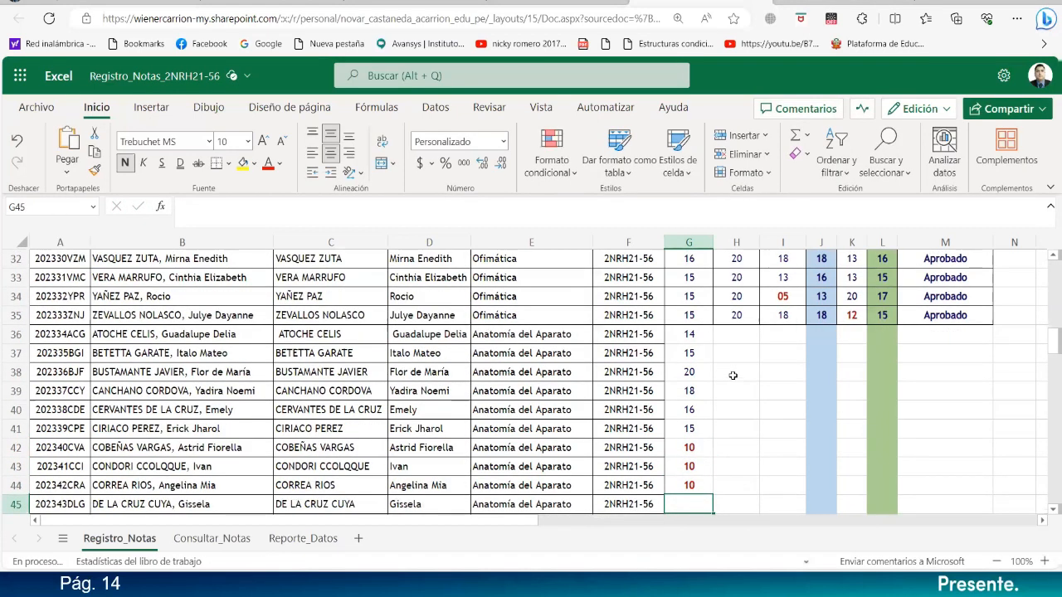
{"action": "type", "text": "10"}
{"action": "key", "text": "Return"}
- Enter the grades 15, 13, 13, 15, 14 and 17 in G46:G51
{"action": "type", "text": "15"}
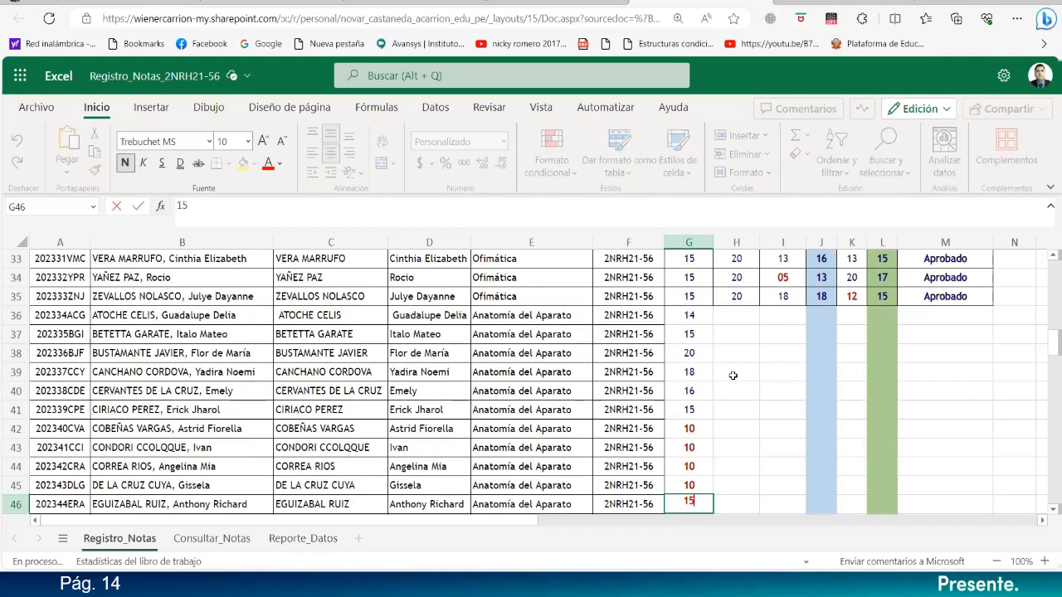
{"action": "key", "text": "Return"}
{"action": "type", "text": "13"}
{"action": "key", "text": "Return"}
{"action": "type", "text": "13"}
{"action": "key", "text": "Return"}
{"action": "type", "text": "15"}
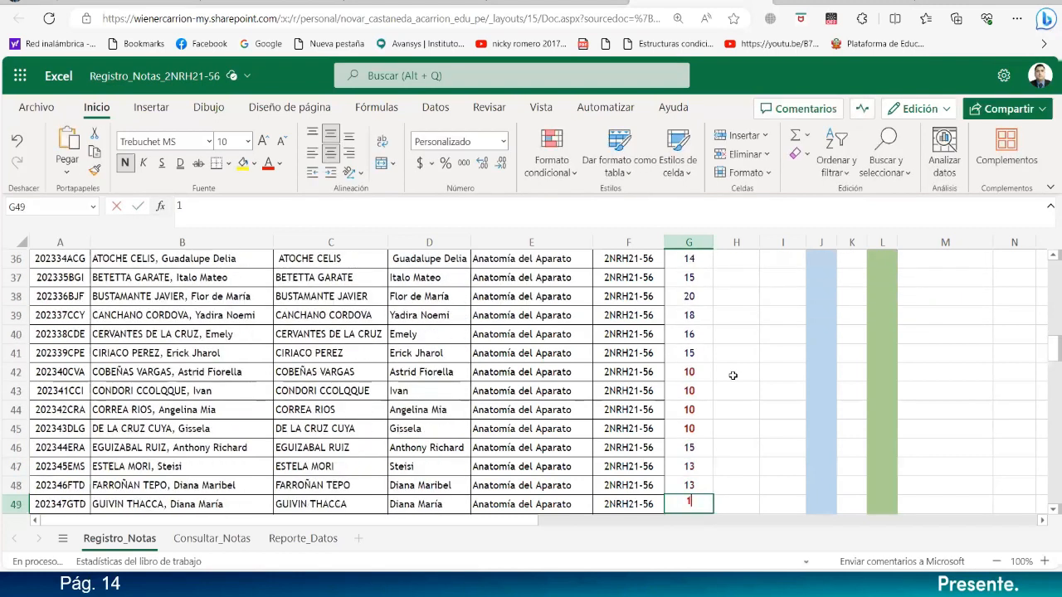
{"action": "key", "text": "Return"}
{"action": "type", "text": "14"}
{"action": "key", "text": "Return"}
{"action": "type", "text": "17"}
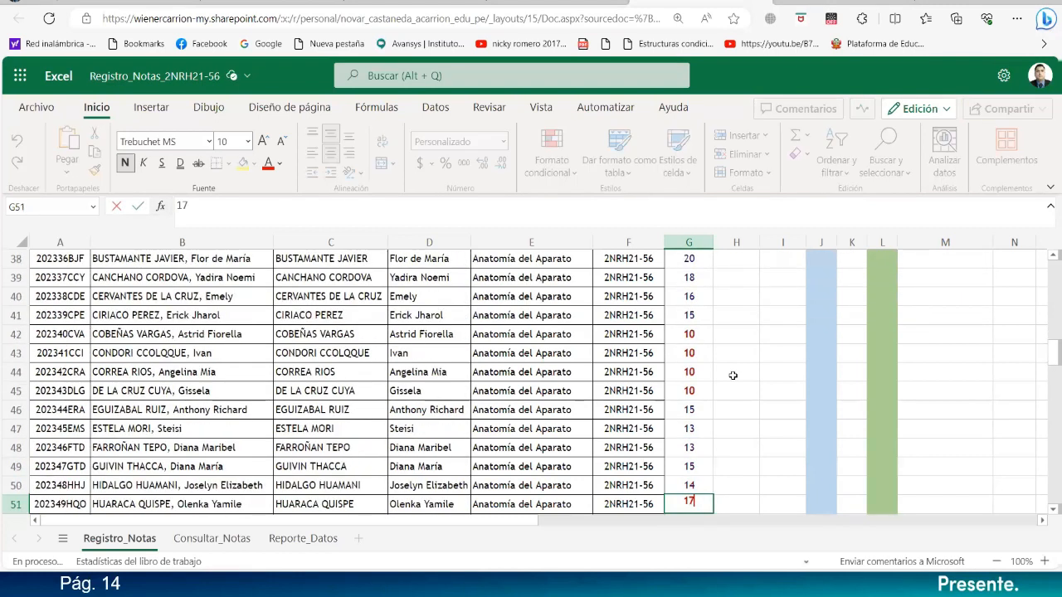
{"action": "key", "text": "Return"}
- Enter the grades 15, 14, 13, 16, 18 and 17 in G52:G57
{"action": "type", "text": "15"}
{"action": "key", "text": "Return"}
{"action": "type", "text": "14"}
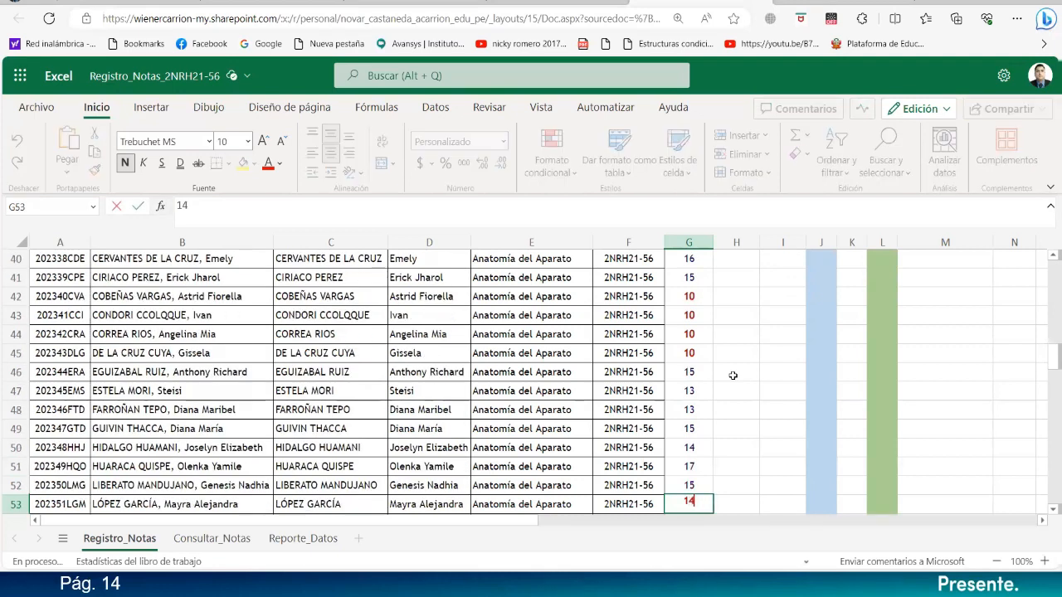
{"action": "key", "text": "Return"}
{"action": "type", "text": "13"}
{"action": "key", "text": "Return"}
{"action": "type", "text": "16"}
{"action": "key", "text": "Return"}
{"action": "type", "text": "18"}
{"action": "key", "text": "Return"}
{"action": "type", "text": "17"}
{"action": "key", "text": "Return"}
- Enter the grades 15, 19, 20, 20 and 18 in G58:G62
{"action": "type", "text": "15"}
{"action": "key", "text": "Return"}
{"action": "type", "text": "19"}
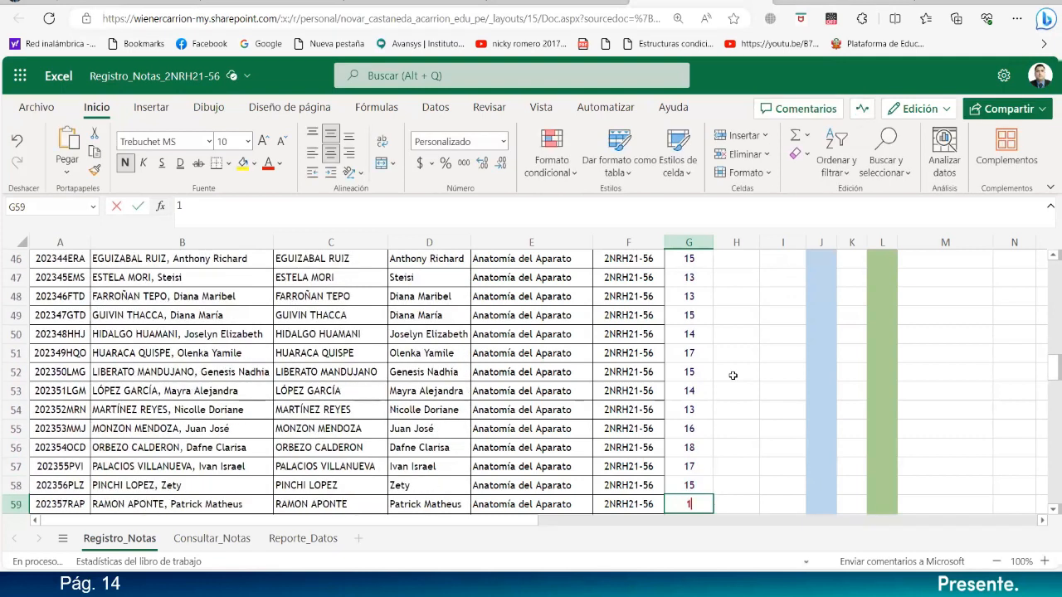
{"action": "key", "text": "Return"}
{"action": "type", "text": "20"}
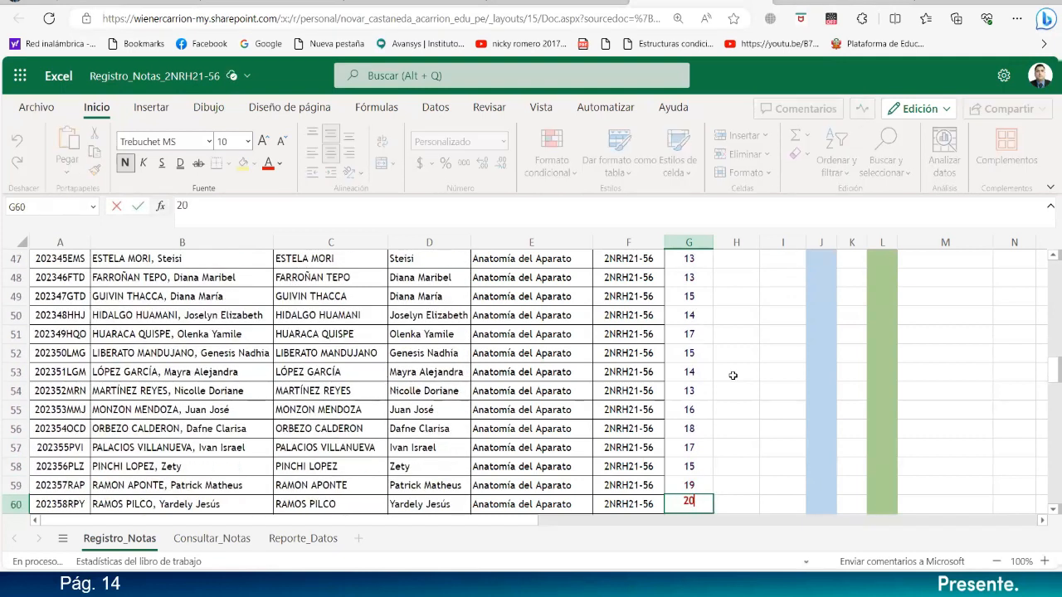
{"action": "key", "text": "Return"}
{"action": "type", "text": "20"}
{"action": "key", "text": "Return"}
{"action": "type", "text": "18"}
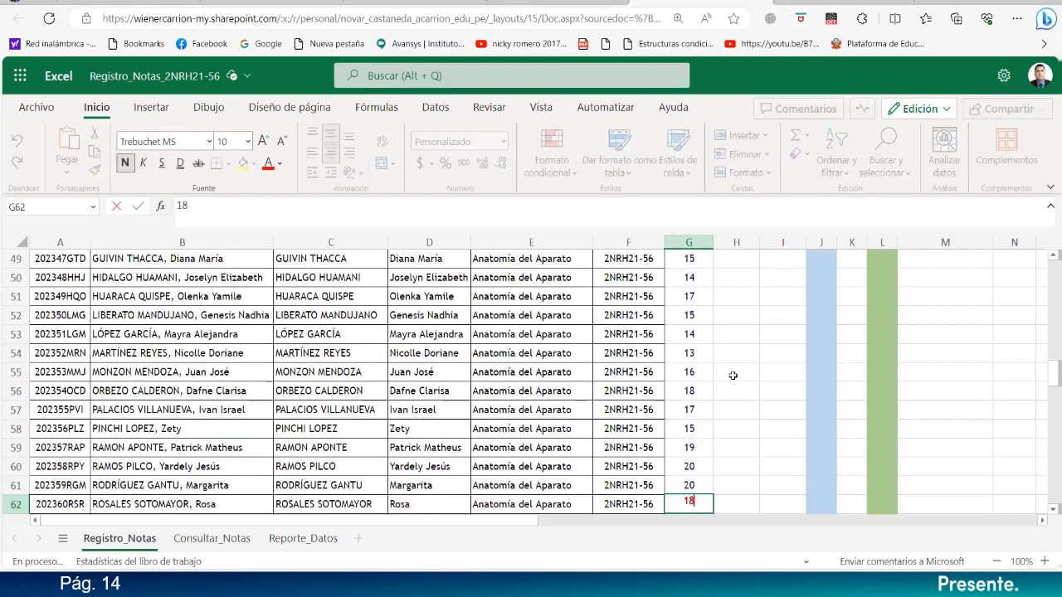
{"action": "key", "text": "Return"}
- Enter the grades 17, 16, 15, 16, 13 and 13 in G63:G68 for the last six students
{"action": "type", "text": "17"}
{"action": "key", "text": "Return"}
{"action": "type", "text": "16"}
{"action": "key", "text": "Return"}
{"action": "type", "text": "15"}
{"action": "key", "text": "Return"}
{"action": "type", "text": "16"}
{"action": "key", "text": "Return"}
{"action": "type", "text": "13"}
{"action": "key", "text": "Return"}
{"action": "type", "text": "13"}
{"action": "key", "text": "Return"}
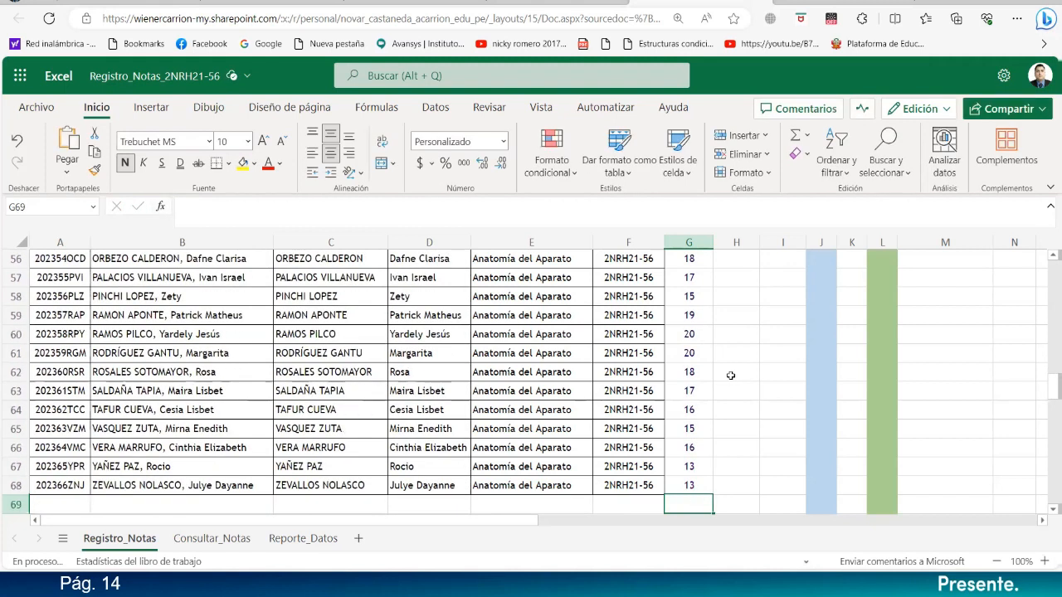
- Apply all borders to the newly entered EP01 grades in G36:G68
{"action": "scroll", "coordinate": [726, 378], "scroll_direction": "up", "scroll_amount": 10}
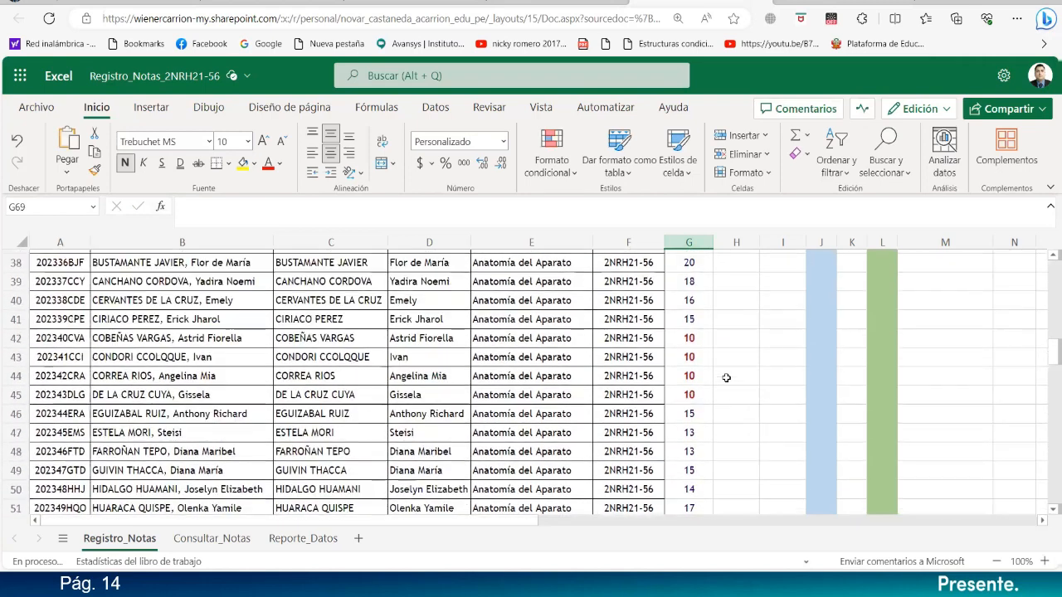
{"action": "scroll", "coordinate": [726, 392], "scroll_direction": "down", "scroll_amount": 1}
{"action": "left_click_drag", "start_coordinate": [694, 397], "coordinate": [686, 373]}
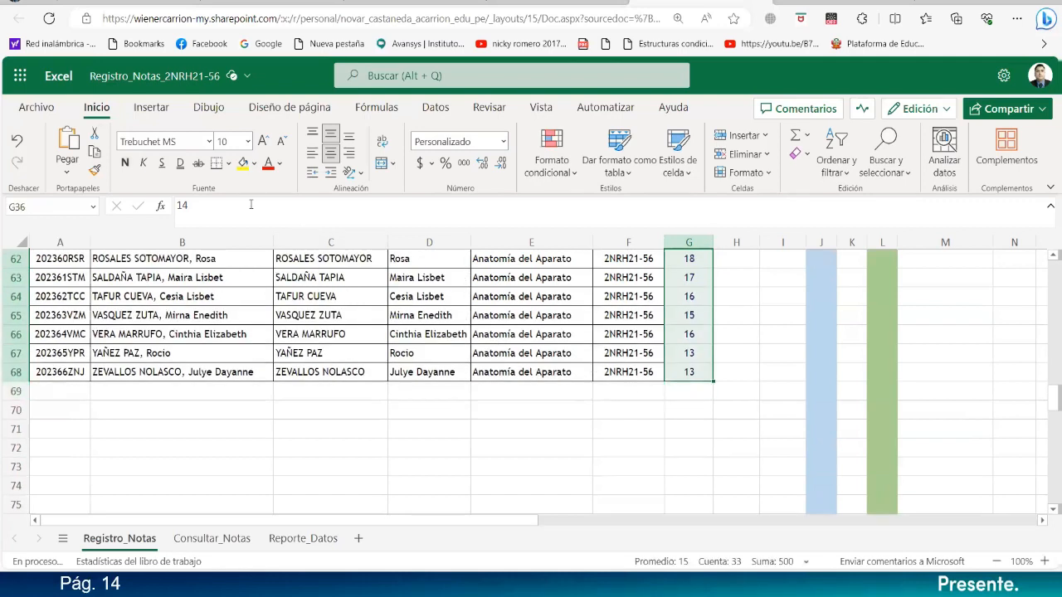
{"action": "left_click", "coordinate": [229, 165]}
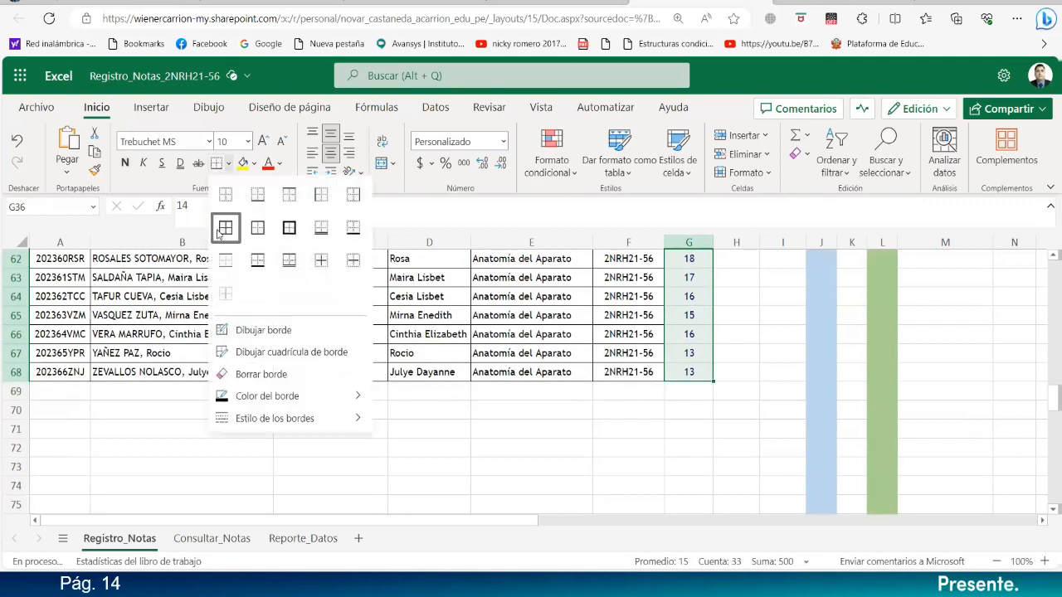
{"action": "left_click", "coordinate": [218, 221]}
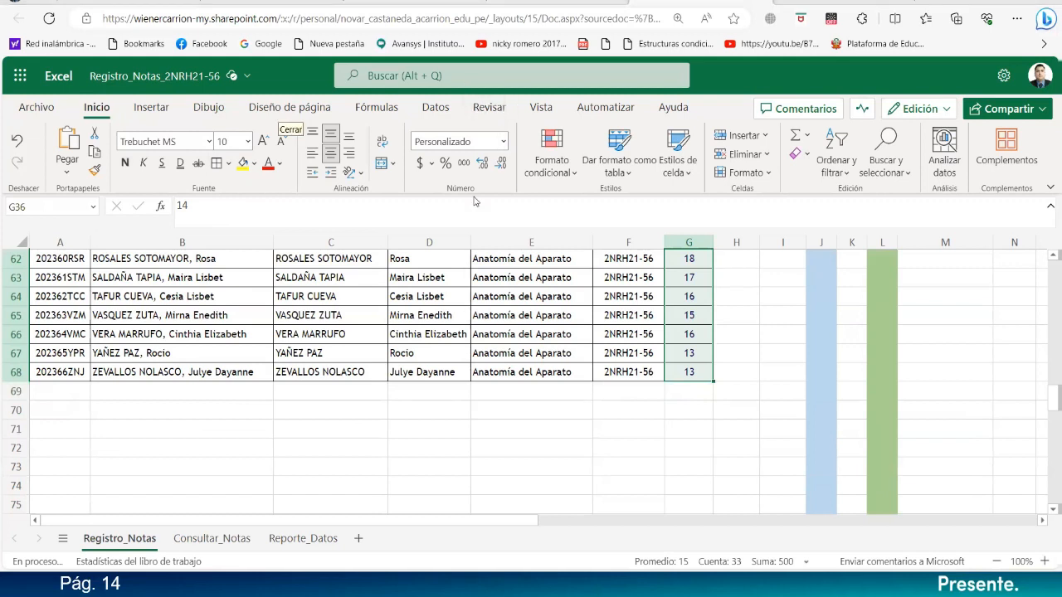
- Copy the Ofimática EP01 grades in G3:G35 into the EP02 column starting at H36
{"action": "scroll", "coordinate": [805, 359], "scroll_direction": "up", "scroll_amount": 8}
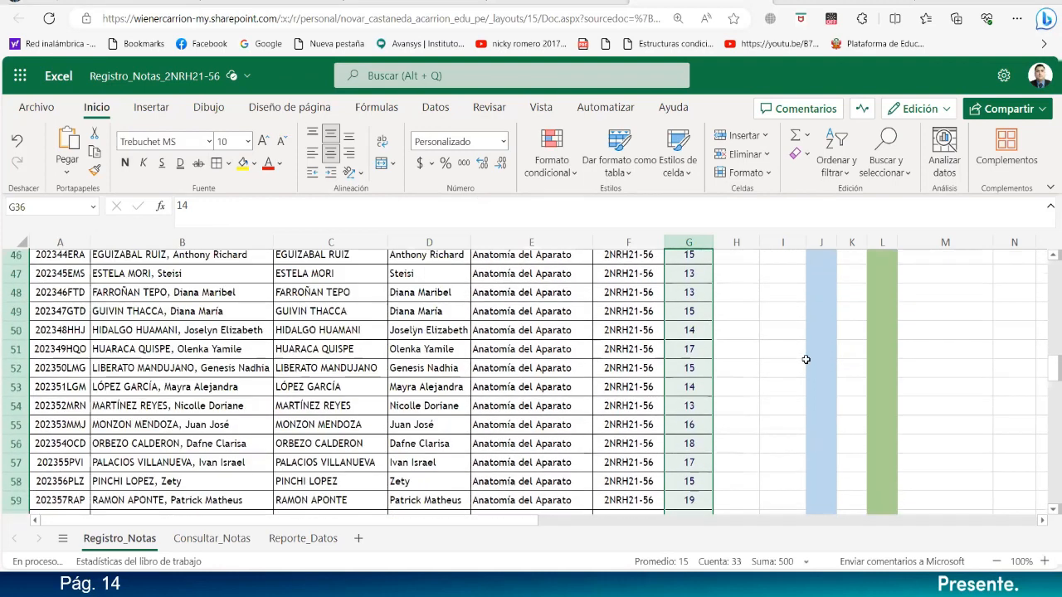
{"action": "scroll", "coordinate": [806, 359], "scroll_direction": "up", "scroll_amount": 3}
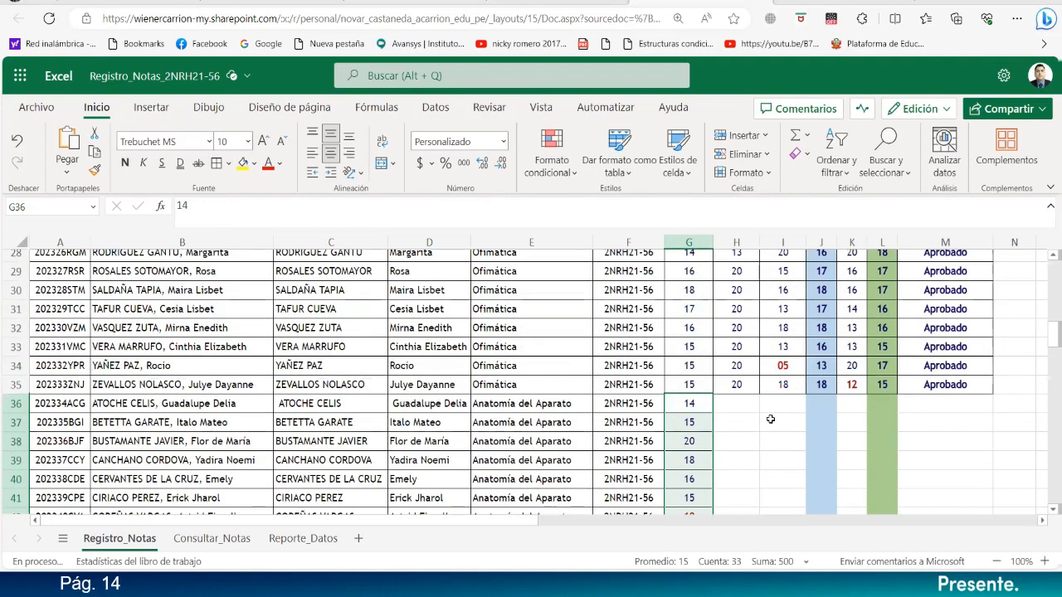
{"action": "scroll", "coordinate": [770, 419], "scroll_direction": "up", "scroll_amount": 9}
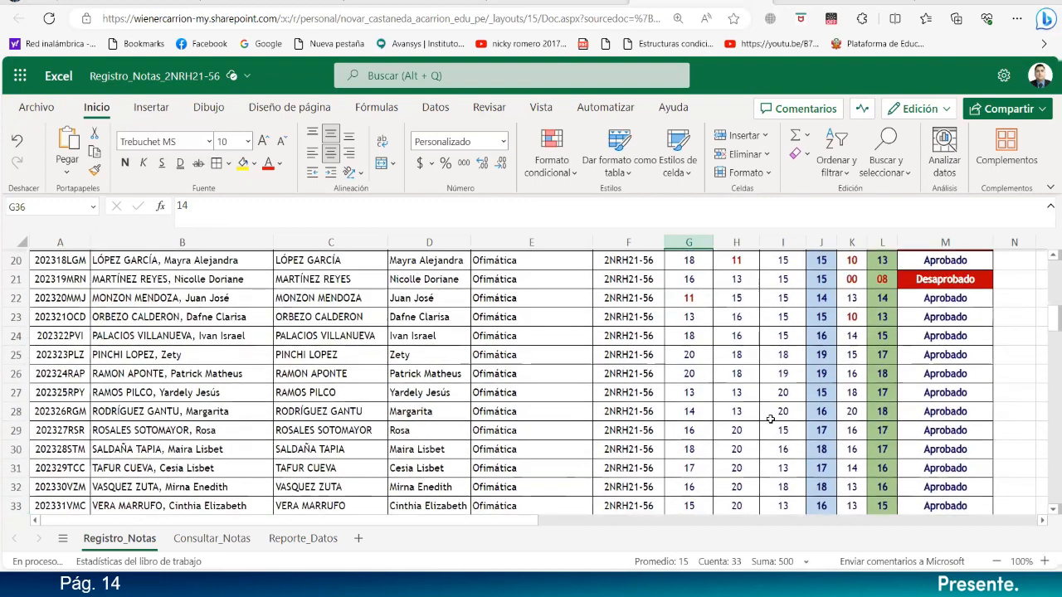
{"action": "scroll", "coordinate": [770, 419], "scroll_direction": "up", "scroll_amount": 1}
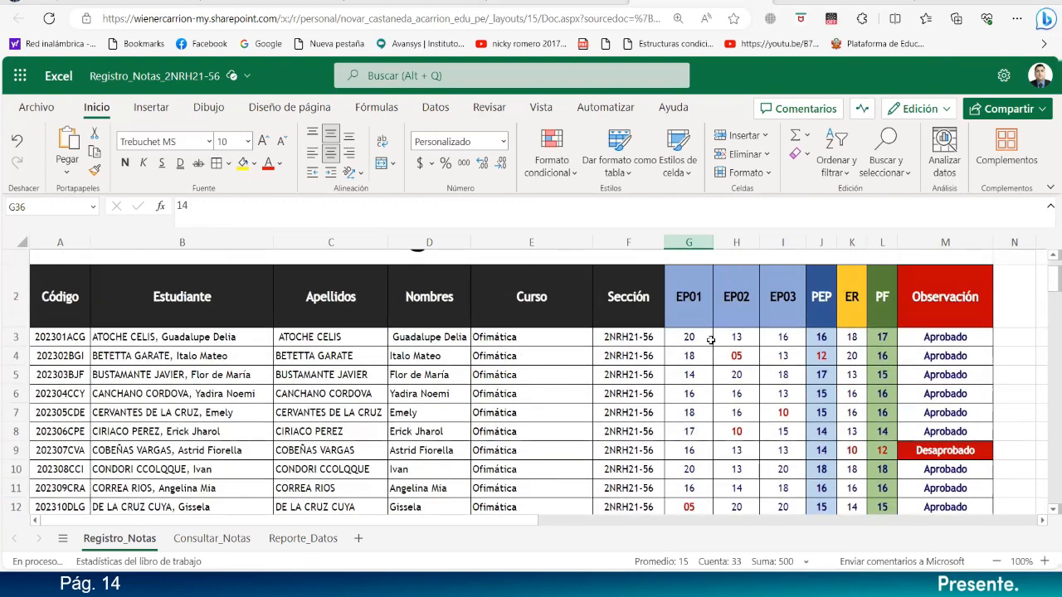
{"action": "left_click_drag", "start_coordinate": [709, 338], "coordinate": [690, 427]}
{"action": "key", "text": "ctrl+c"}
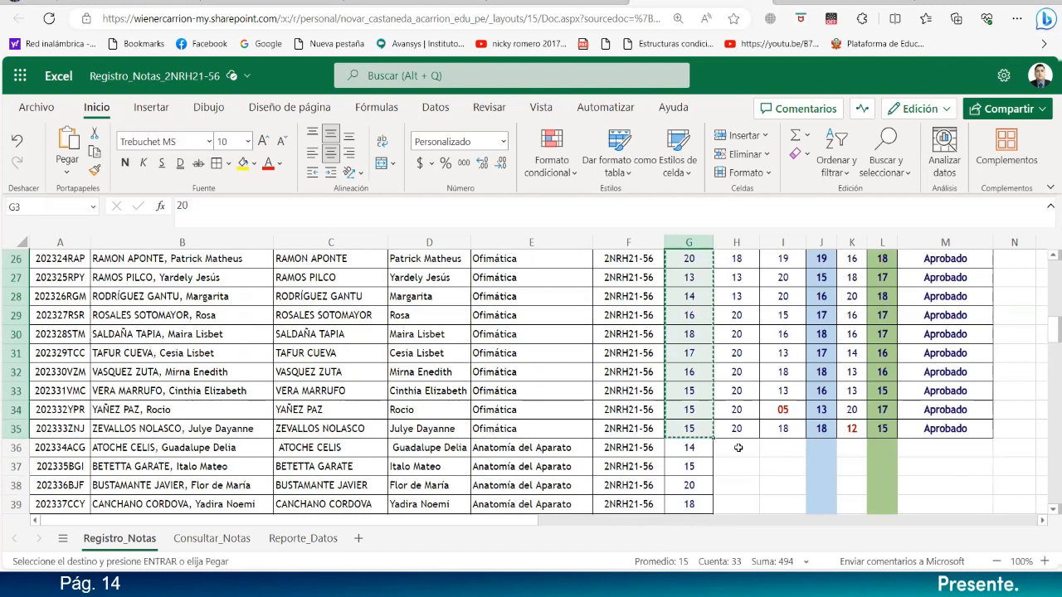
{"action": "left_click", "coordinate": [739, 448]}
{"action": "key", "text": "ctrl+v"}
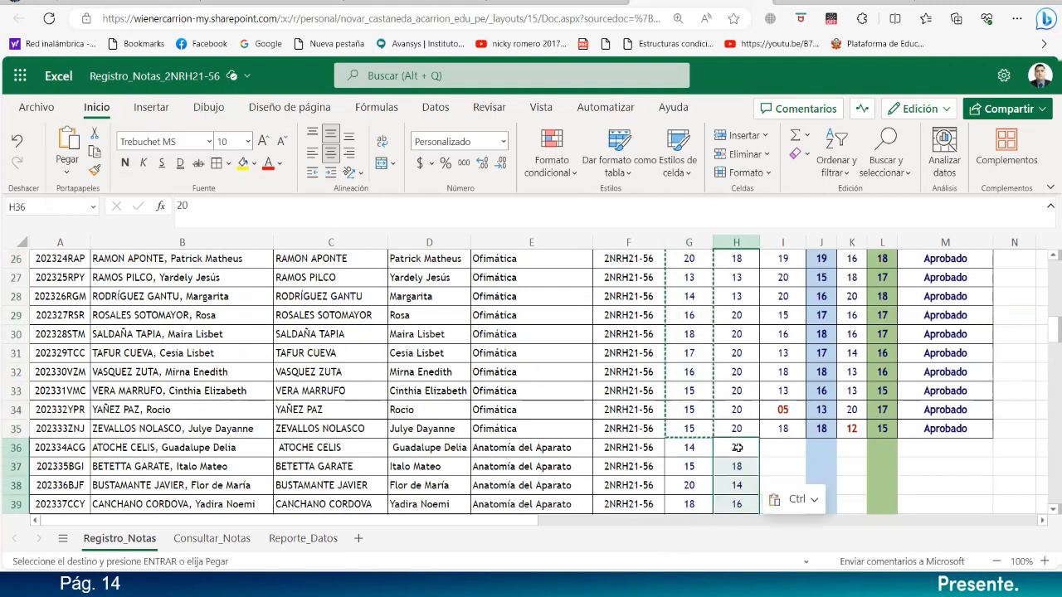
- Enter the EP03 grades 13, 14, 16, 17 and 18 in I36:I40
{"action": "scroll", "coordinate": [736, 448], "scroll_direction": "up", "scroll_amount": 8}
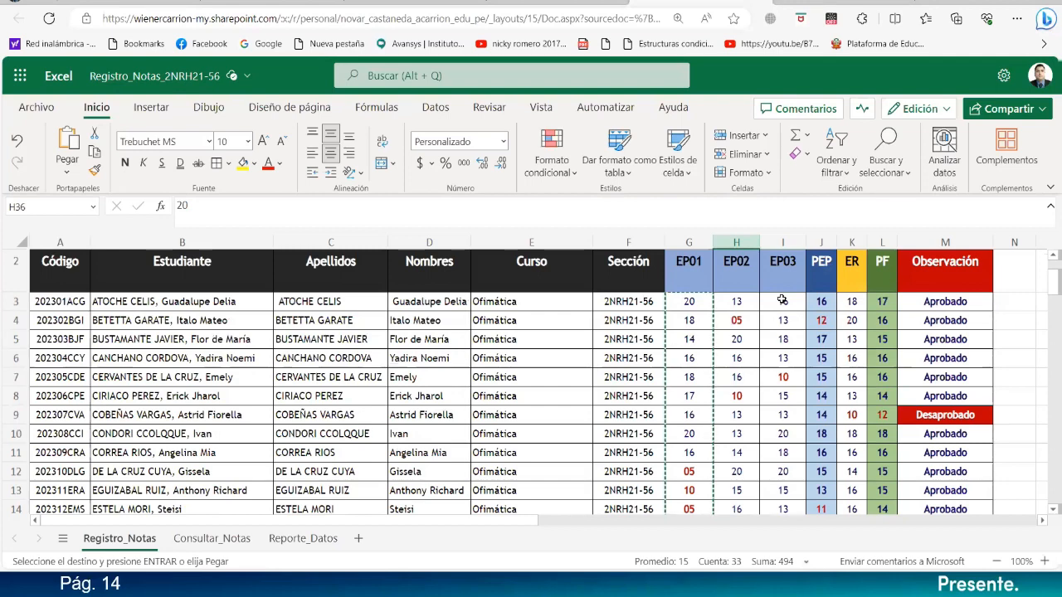
{"action": "scroll", "coordinate": [792, 348], "scroll_direction": "down", "scroll_amount": 10}
{"action": "scroll", "coordinate": [796, 350], "scroll_direction": "up", "scroll_amount": 2}
{"action": "left_click", "coordinate": [782, 366]}
{"action": "type", "text": "1"}
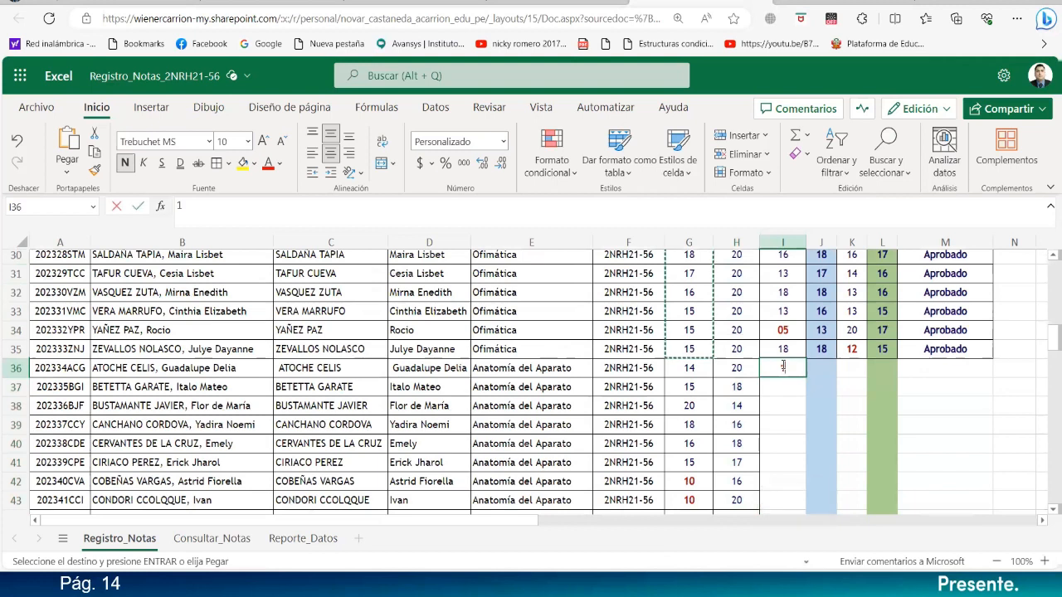
{"action": "type", "text": "3"}
{"action": "key", "text": "Return"}
{"action": "type", "text": "14"}
{"action": "key", "text": "Return"}
{"action": "type", "text": "16"}
{"action": "key", "text": "Return"}
{"action": "type", "text": "17"}
{"action": "key", "text": "Return"}
{"action": "type", "text": "18"}
{"action": "key", "text": "Return"}
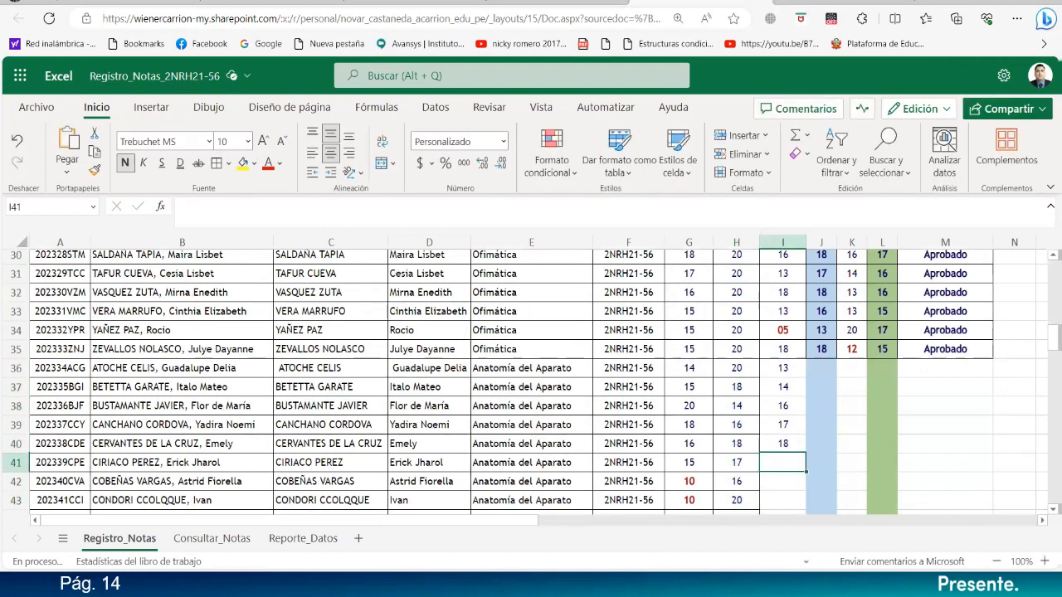
- Enter the grades 20, 14, 13, 18, 13 and 20 in I41:I46
{"action": "type", "text": "20"}
{"action": "key", "text": "Return"}
{"action": "type", "text": "14"}
{"action": "key", "text": "Return"}
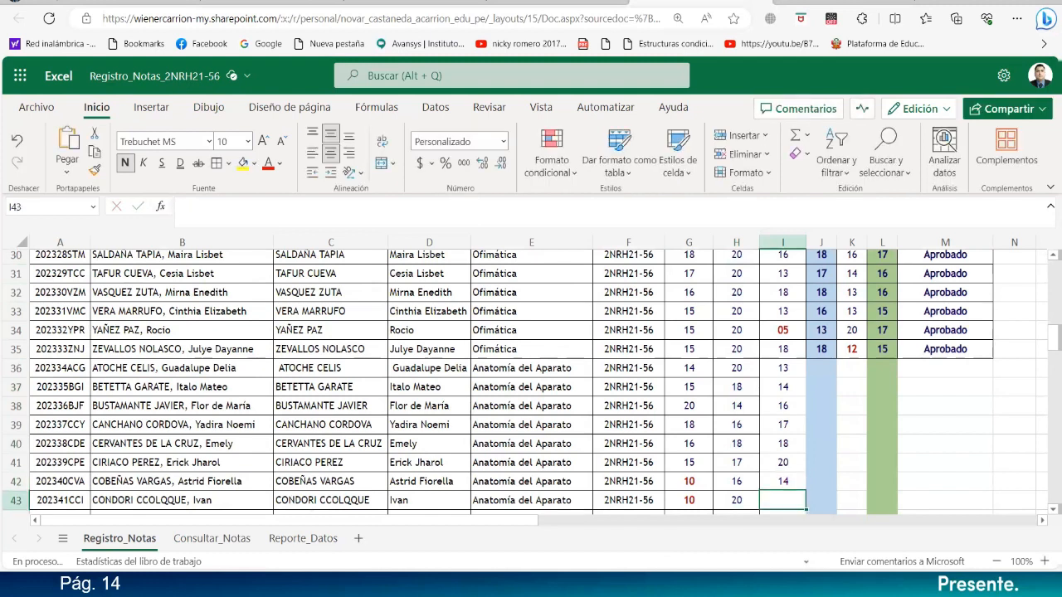
{"action": "type", "text": "13"}
{"action": "key", "text": "Return"}
{"action": "type", "text": "18"}
{"action": "key", "text": "Return"}
{"action": "type", "text": "13"}
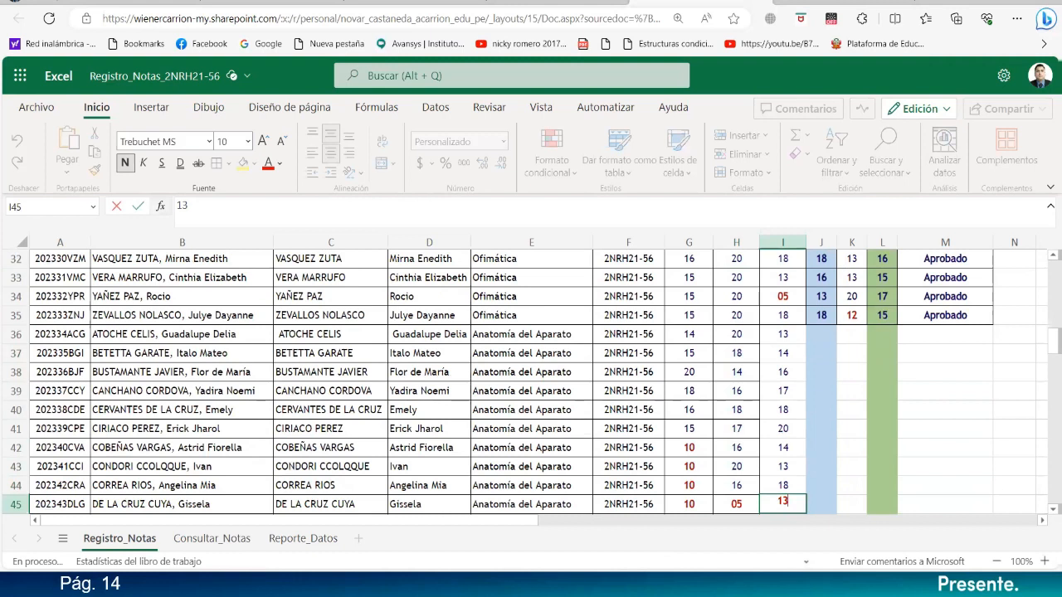
{"action": "key", "text": "Return"}
{"action": "type", "text": "20"}
- Try to enter the out-of-range grade 24 in I47 and cancel the entry
{"action": "type", "text": "24"}
{"action": "key", "text": "Return"}
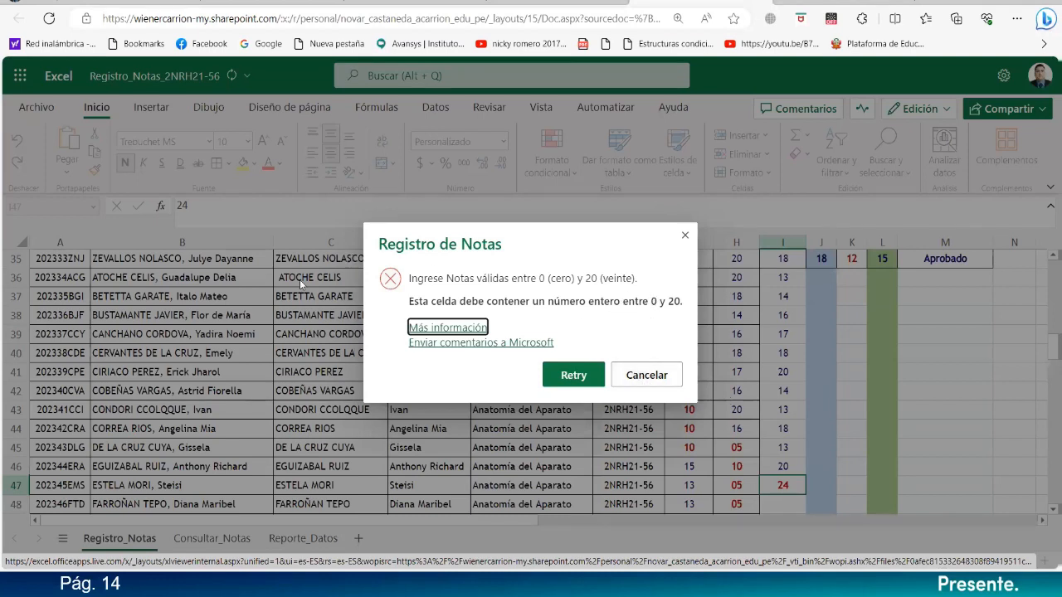
{"action": "left_click", "coordinate": [660, 376]}
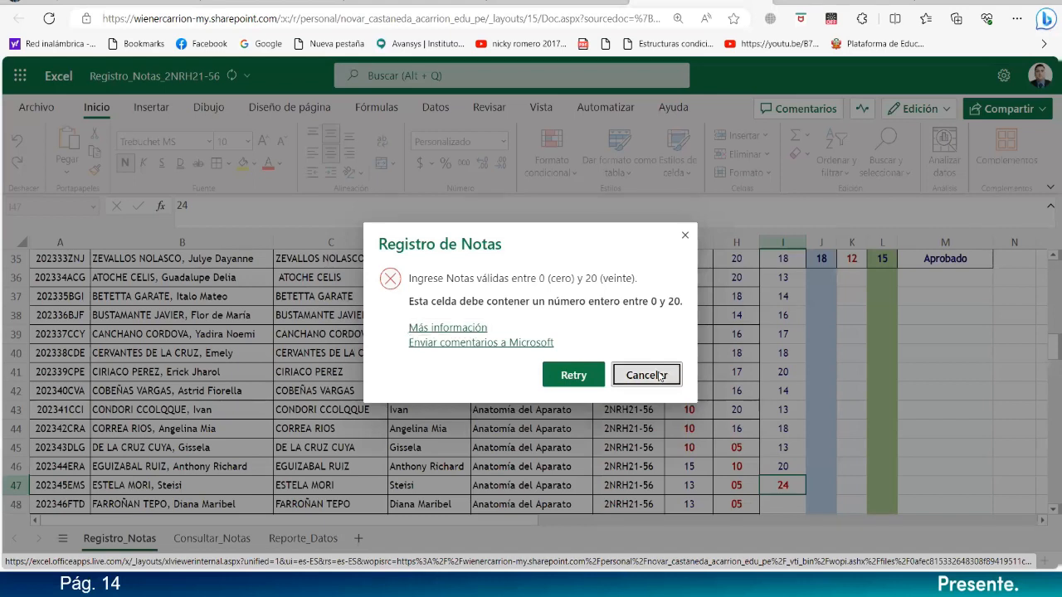
{"action": "key", "text": "Escape"}
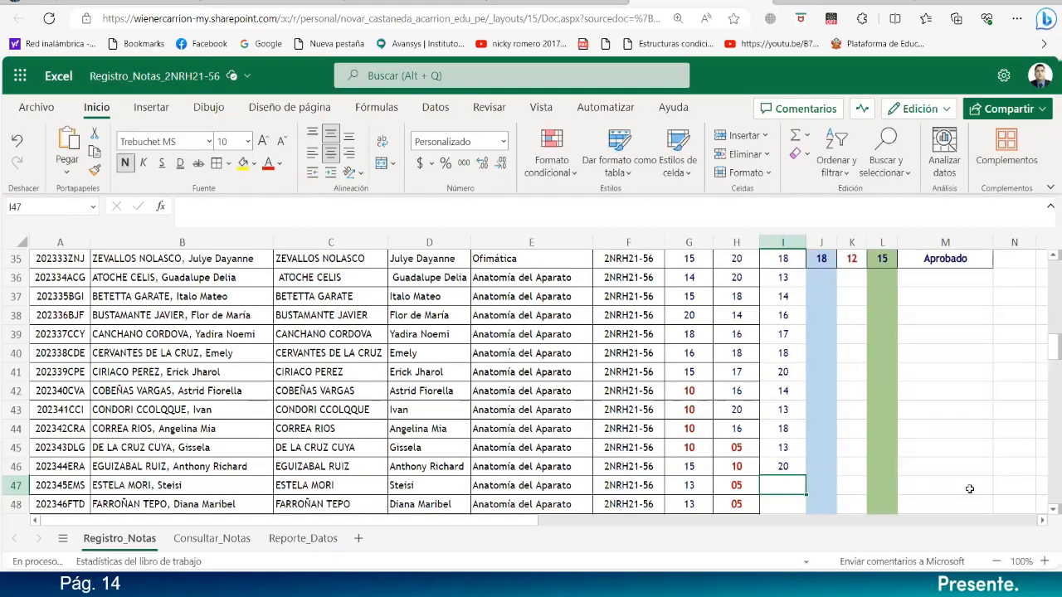
- Enter the grades 13, 20, 16, 18, 16 and 16 in I47:I52
{"action": "type", "text": "13"}
{"action": "key", "text": "Return"}
{"action": "type", "text": "20"}
{"action": "key", "text": "Return"}
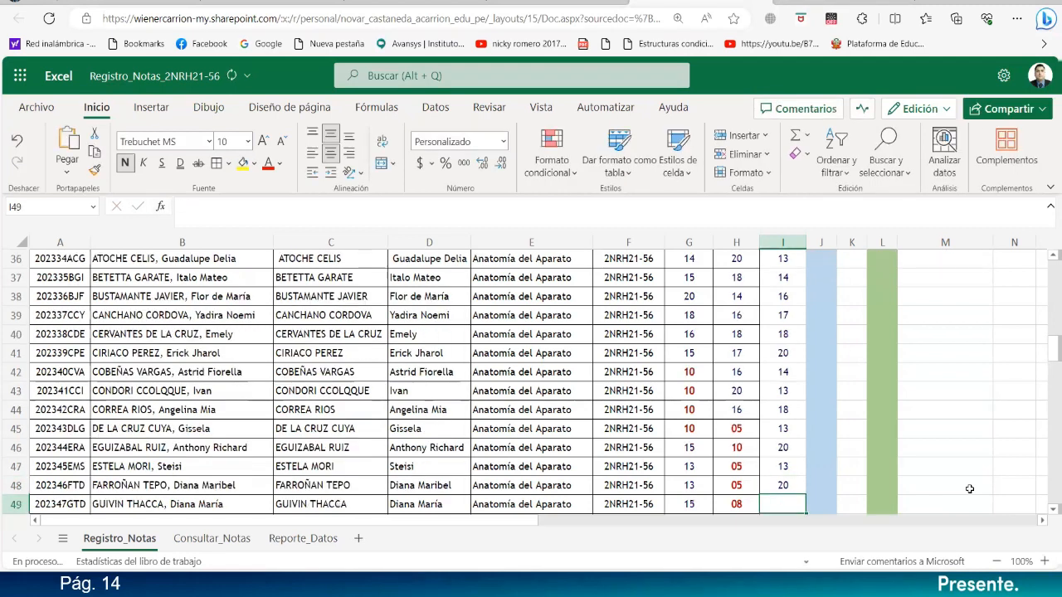
{"action": "type", "text": "16"}
{"action": "key", "text": "Return"}
{"action": "type", "text": "18"}
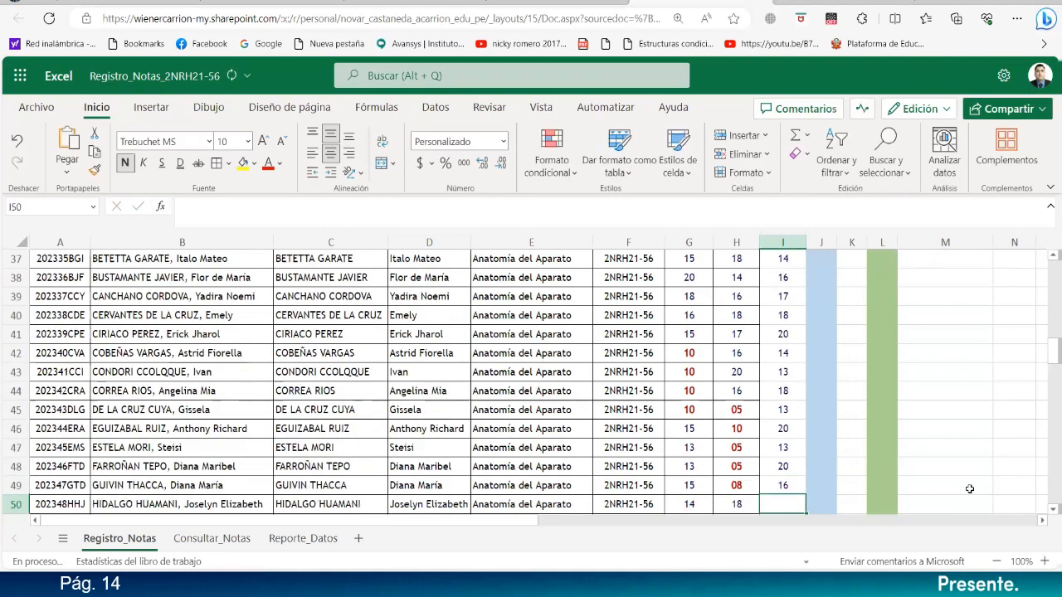
{"action": "key", "text": "Return"}
{"action": "type", "text": "16"}
{"action": "key", "text": "Return"}
{"action": "type", "text": "16"}
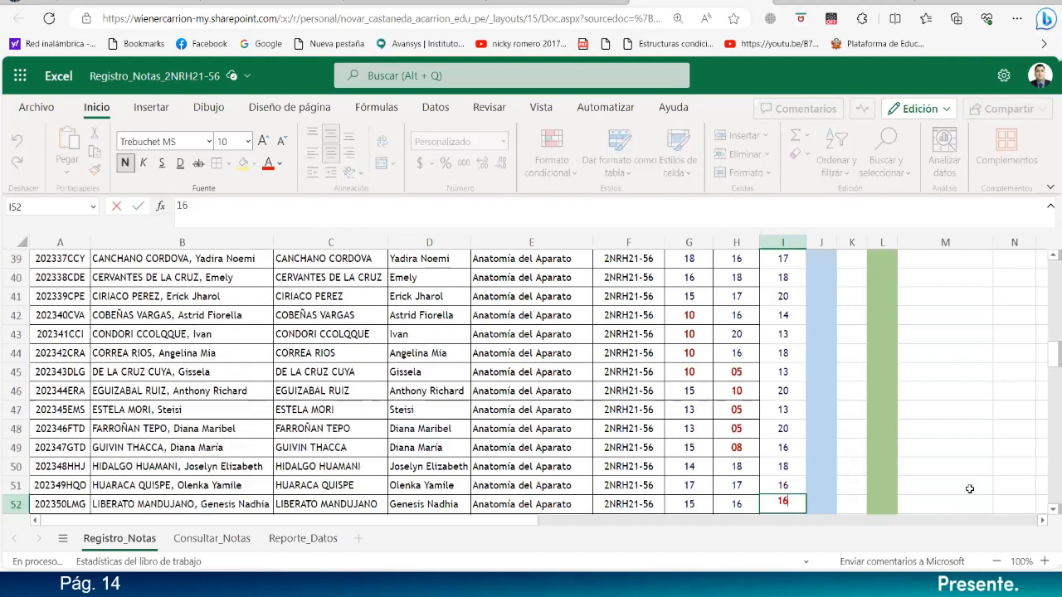
{"action": "key", "text": "Return"}
- Enter the grades 12, 10, 13, 14, 16 and 20 in I53:I58
{"action": "type", "text": "12"}
{"action": "key", "text": "Return"}
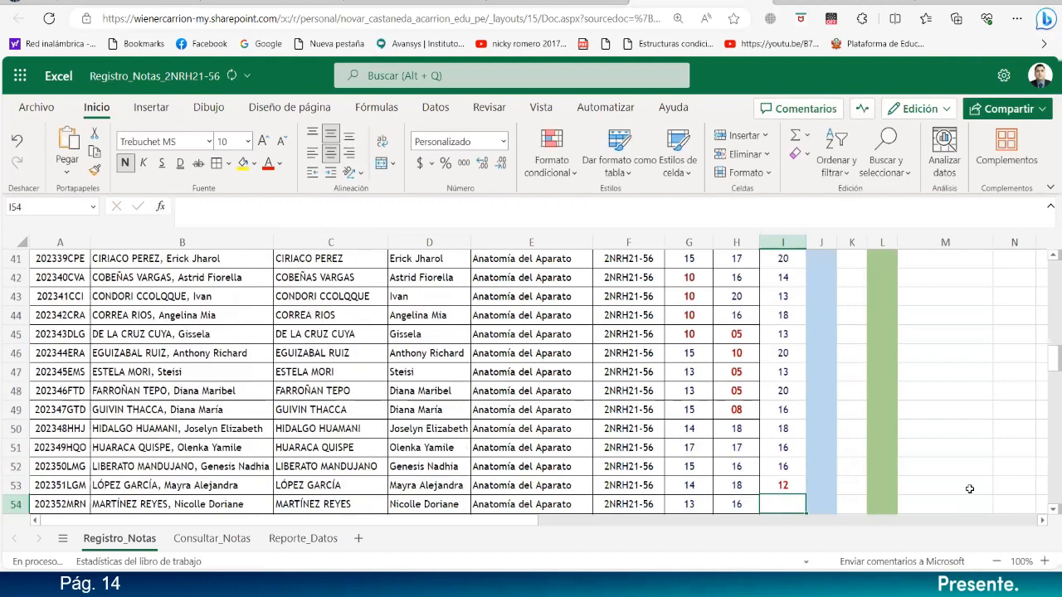
{"action": "type", "text": "10"}
{"action": "key", "text": "Return"}
{"action": "type", "text": "1"}
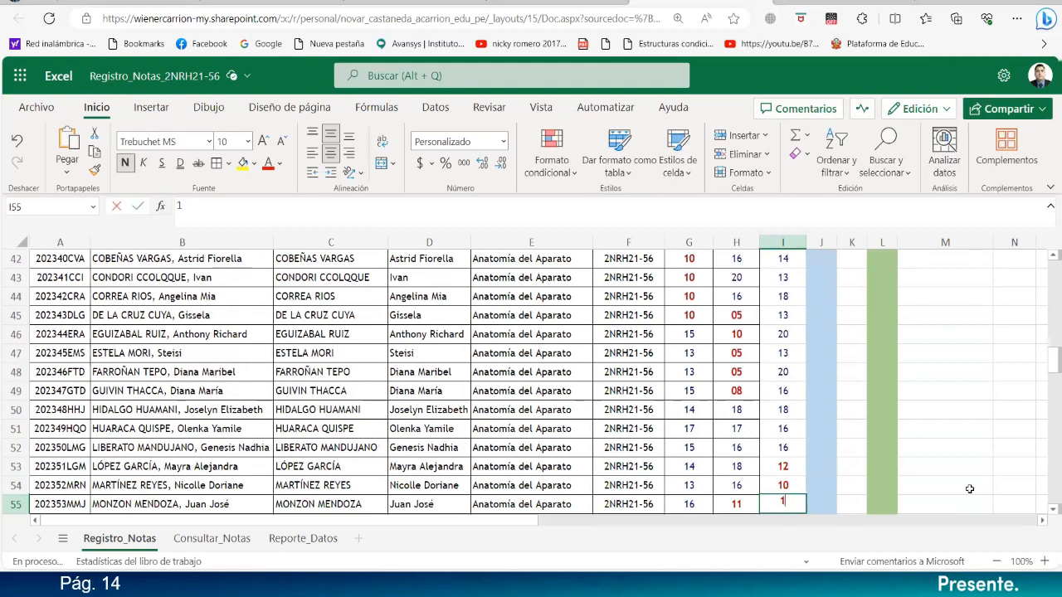
{"action": "type", "text": "3"}
{"action": "key", "text": "Return"}
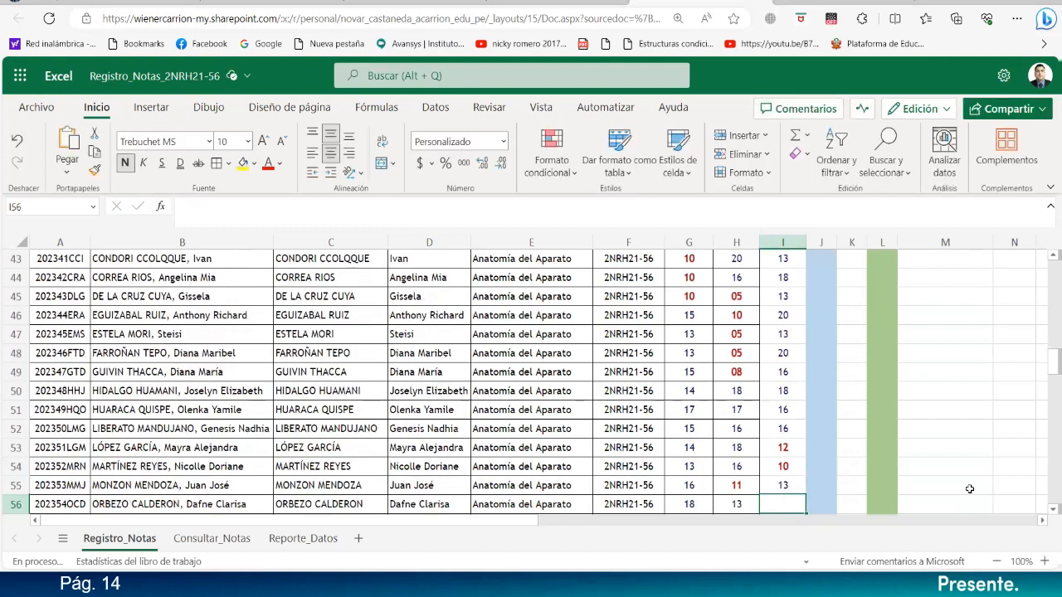
{"action": "type", "text": "14"}
{"action": "key", "text": "Return"}
{"action": "type", "text": "16"}
{"action": "key", "text": "Return"}
{"action": "type", "text": "20"}
{"action": "key", "text": "Return"}
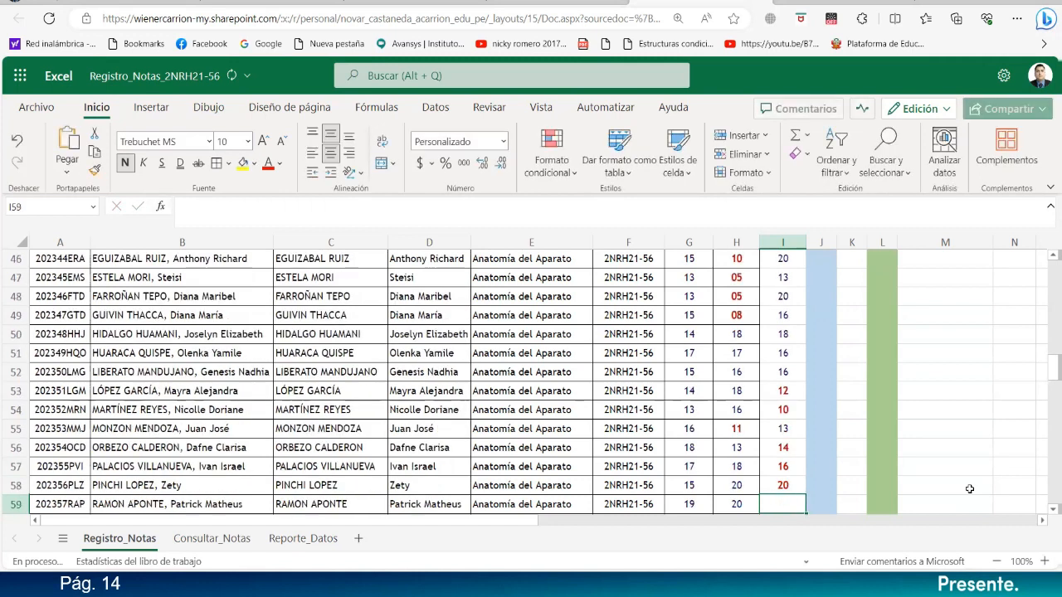
- Enter the grades 14 and 13 in I59:I60
{"action": "type", "text": "14"}
{"action": "key", "text": "Return"}
{"action": "type", "text": "13"}
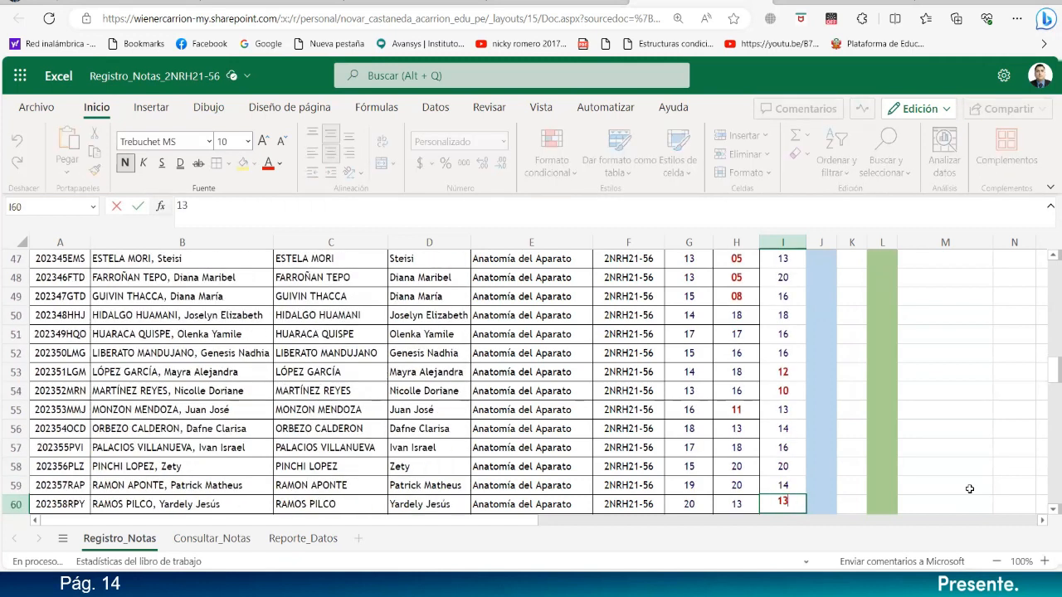
{"action": "key", "text": "Return"}
{"action": "scroll", "coordinate": [987, 490], "scroll_direction": "down", "scroll_amount": 3}
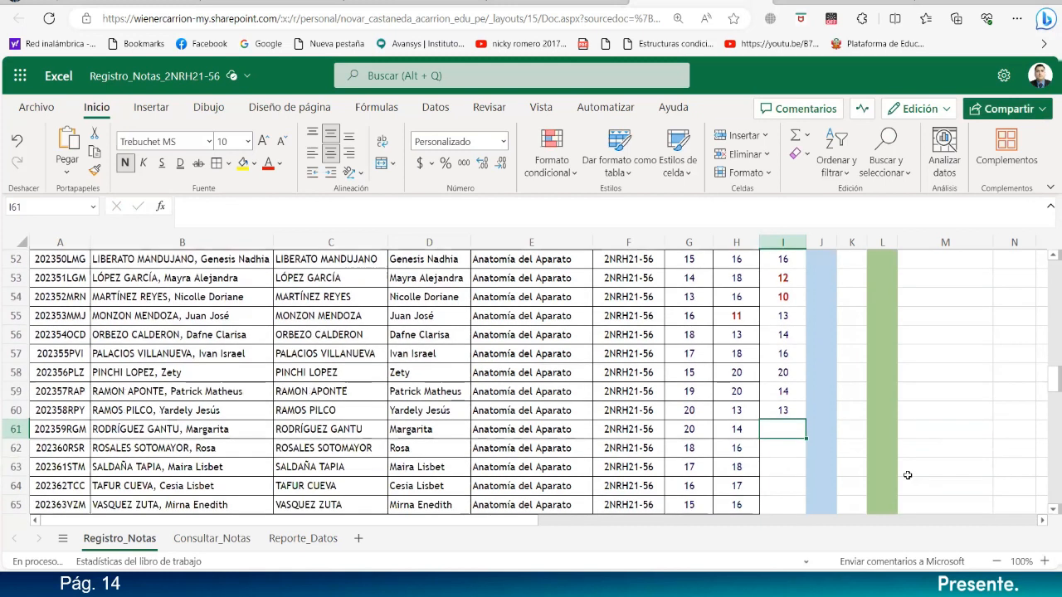
- Enter the grade 16 in each cell of I61:I68 for the remaining students
{"action": "type", "text": "16"}
{"action": "key", "text": "Return"}
{"action": "type", "text": "16"}
{"action": "key", "text": "Return"}
{"action": "type", "text": "16"}
{"action": "key", "text": "Return"}
{"action": "type", "text": "16"}
{"action": "key", "text": "Return"}
{"action": "type", "text": "16"}
{"action": "key", "text": "Return"}
{"action": "type", "text": "16"}
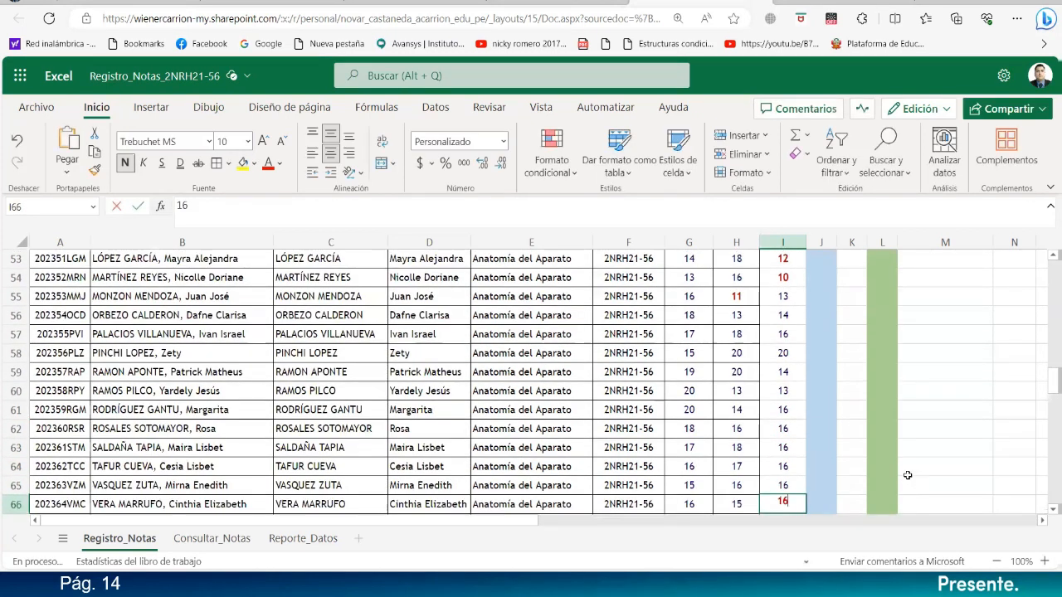
{"action": "key", "text": "Return"}
{"action": "type", "text": "16"}
{"action": "key", "text": "Return"}
{"action": "type", "text": "16"}
{"action": "key", "text": "Return"}
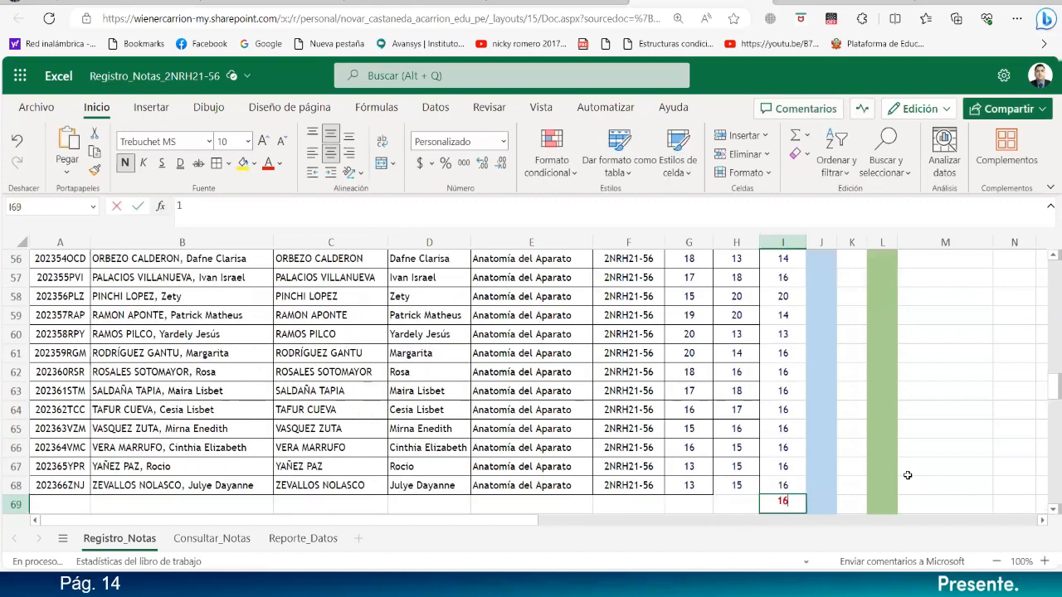
{"action": "key", "text": "Return"}
- Apply borders to the grade cells H36:I68
{"action": "left_click_drag", "start_coordinate": [759, 468], "coordinate": [783, 448]}
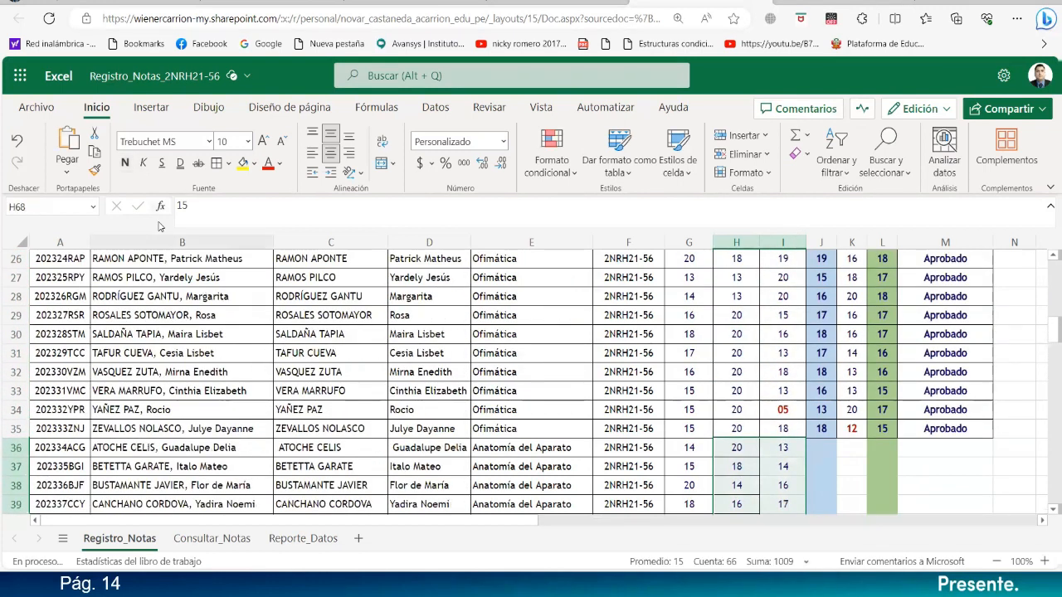
{"action": "left_click", "coordinate": [217, 169]}
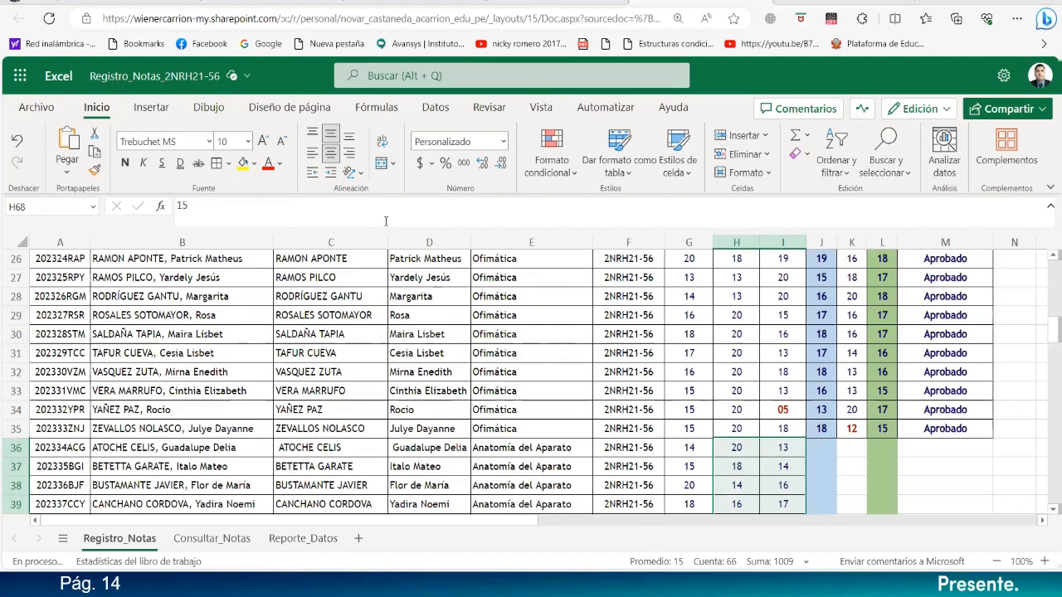
- Copy the rounded average formula from J35 down through J68
{"action": "left_click", "coordinate": [822, 428]}
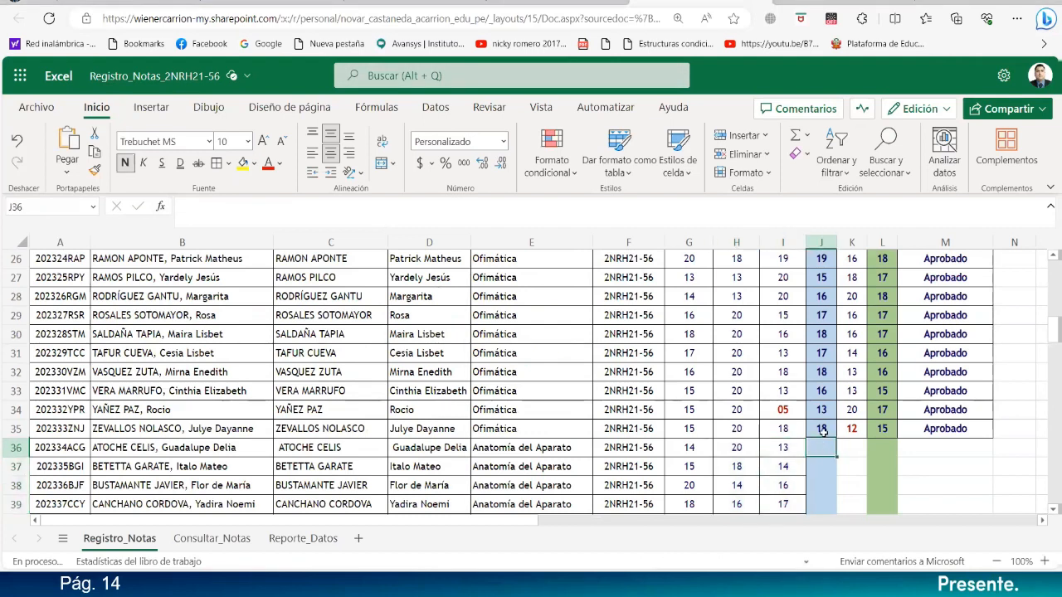
{"action": "left_click", "coordinate": [383, 205]}
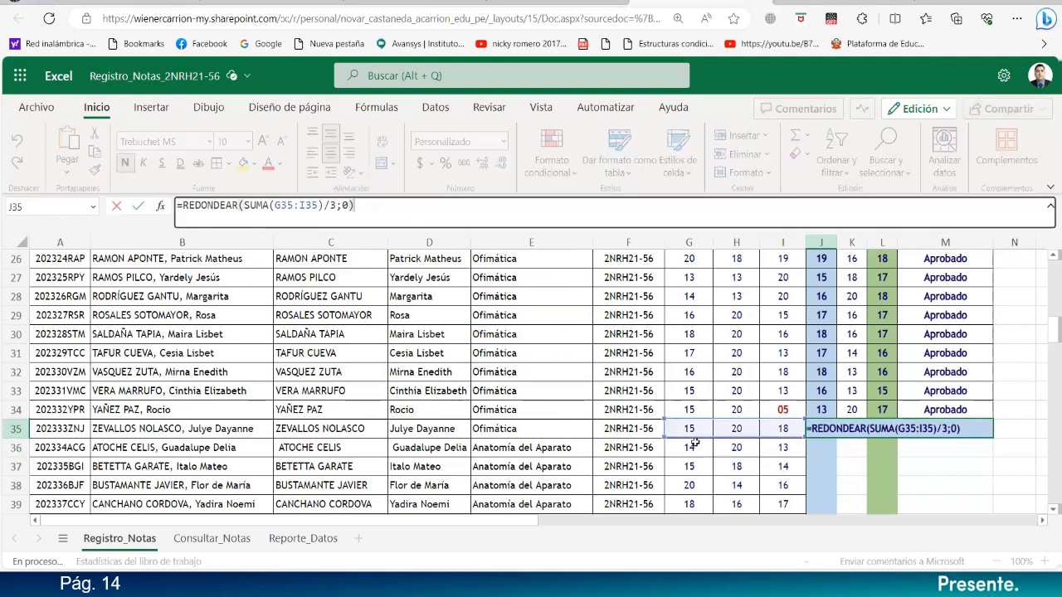
{"action": "key", "text": "Return"}
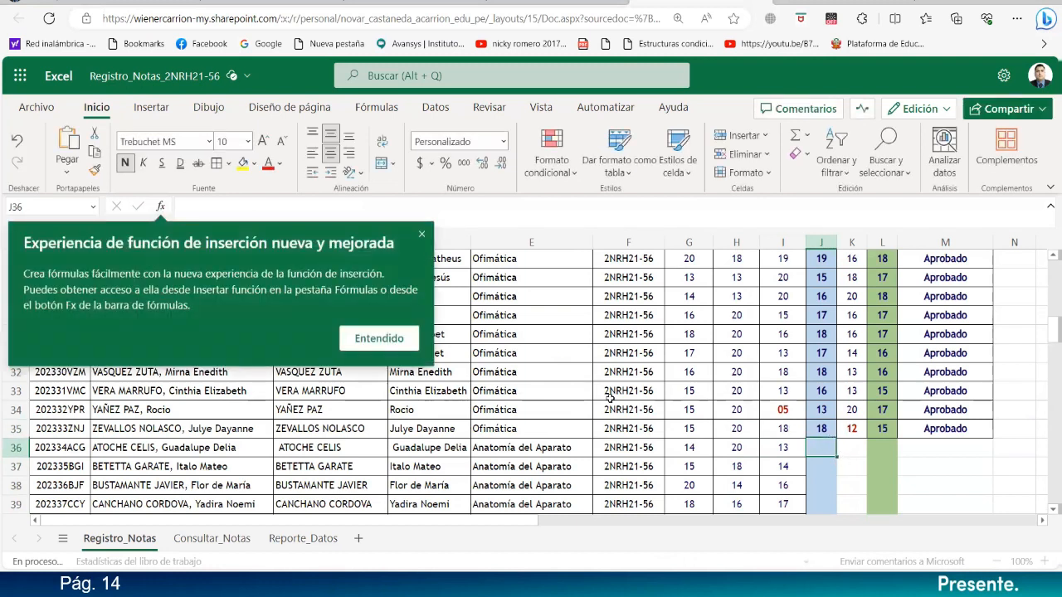
{"action": "left_click", "coordinate": [395, 348]}
{"action": "left_click", "coordinate": [828, 429]}
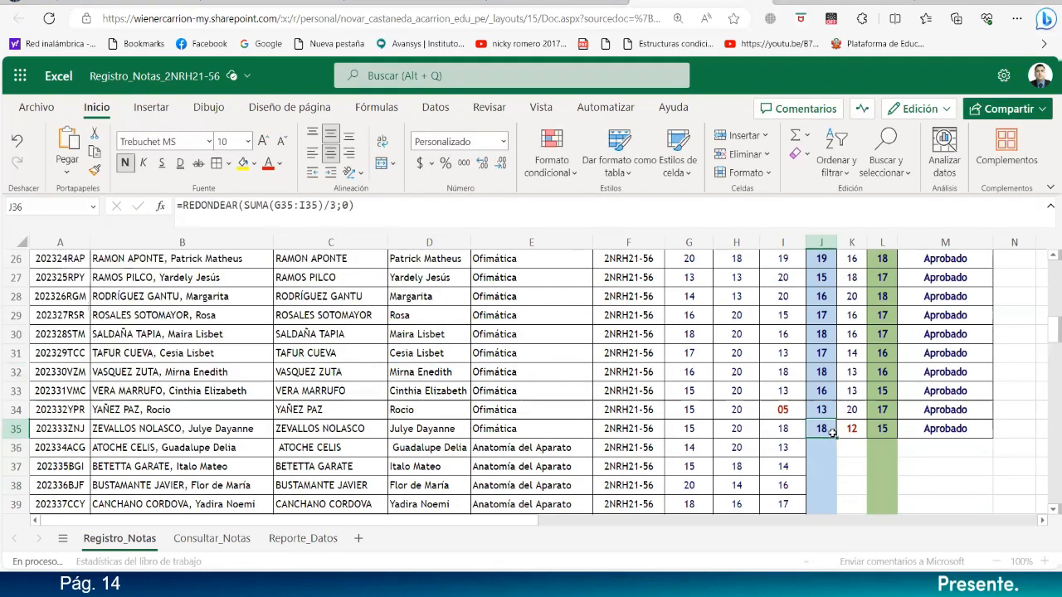
{"action": "left_click_drag", "start_coordinate": [834, 433], "coordinate": [809, 433]}
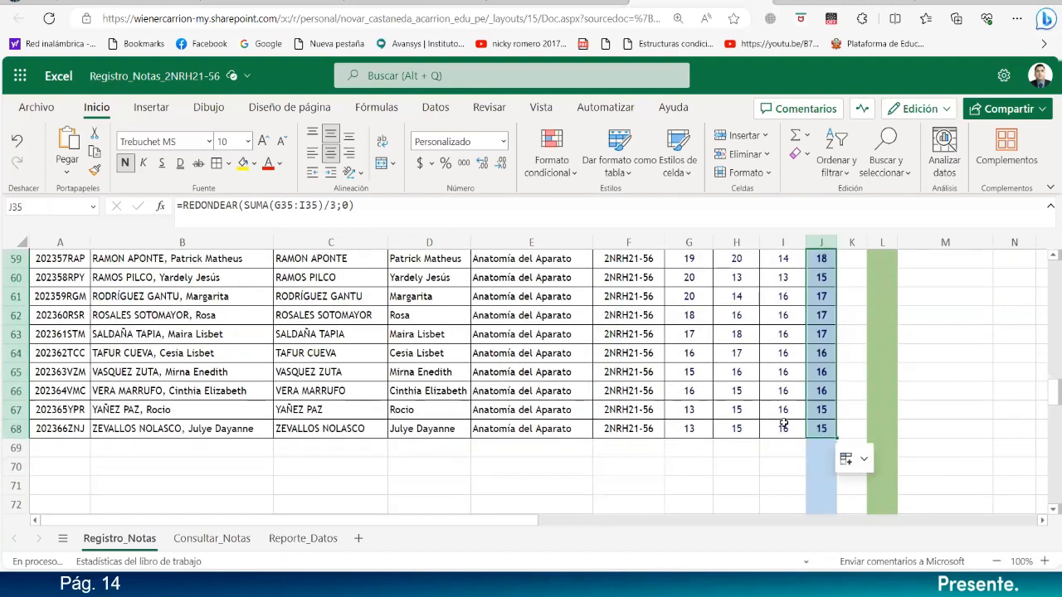
- Fill the final average and status formulas from L35:M35 down to row 68
{"action": "scroll", "coordinate": [858, 425], "scroll_direction": "up", "scroll_amount": 10}
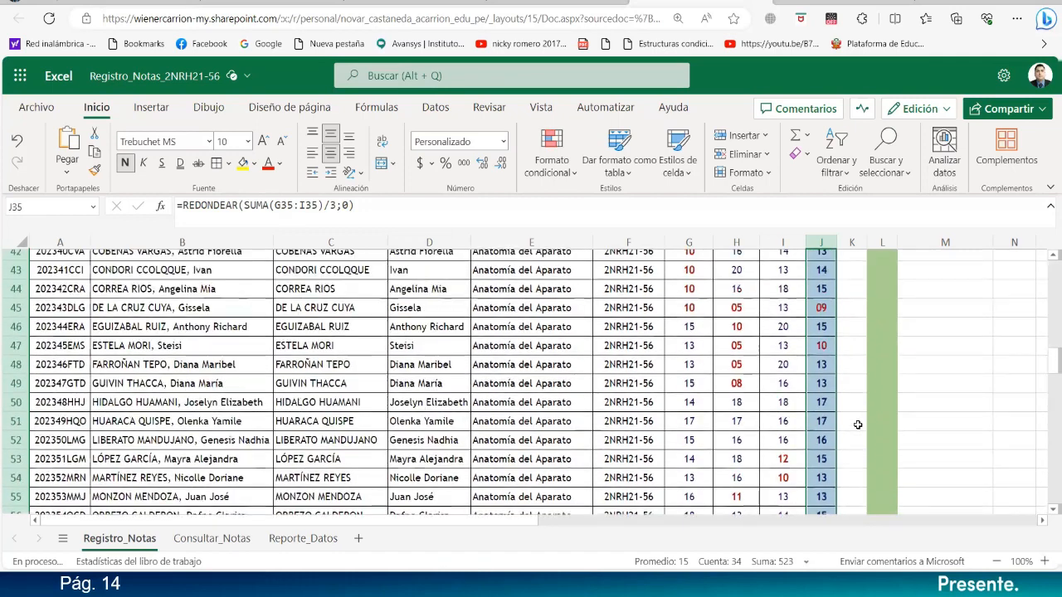
{"action": "scroll", "coordinate": [858, 425], "scroll_direction": "down", "scroll_amount": 1}
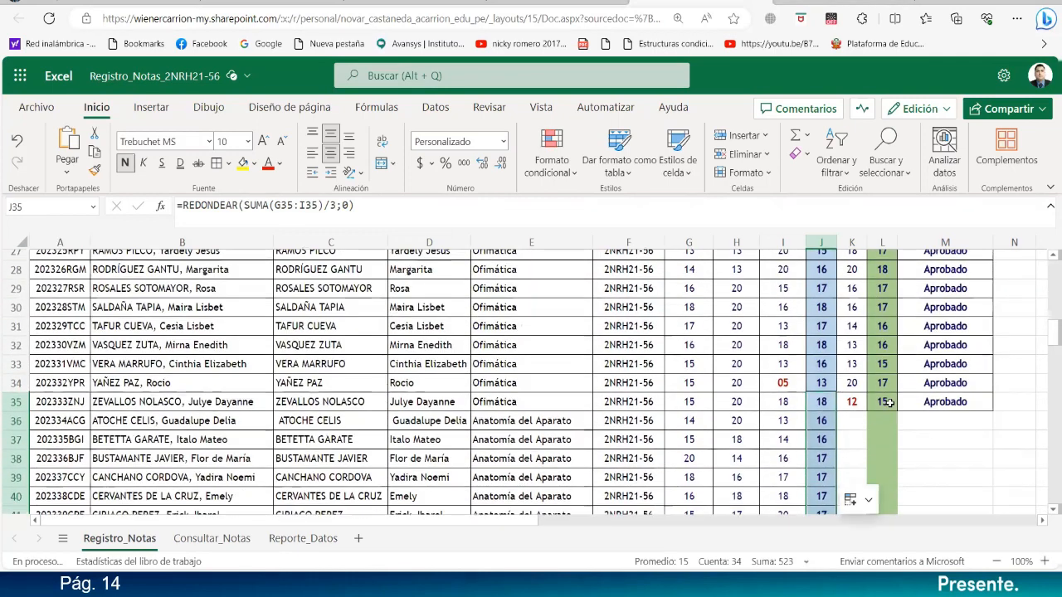
{"action": "left_click", "coordinate": [893, 403]}
{"action": "left_click_drag", "start_coordinate": [910, 402], "coordinate": [969, 465]}
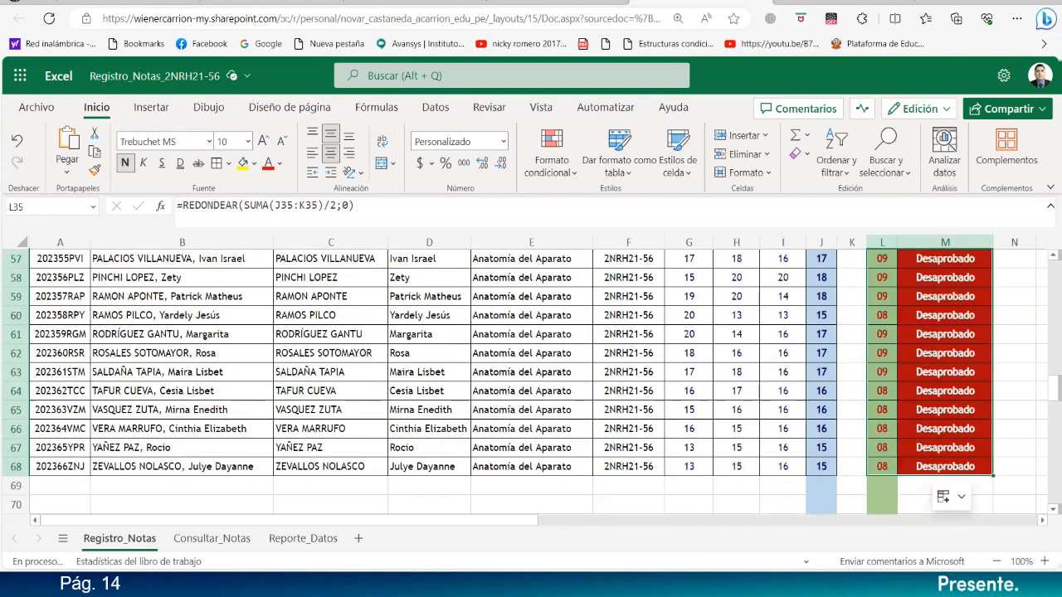
- Select the empty grade cells K36:K68 of the second course
{"action": "scroll", "coordinate": [950, 470], "scroll_direction": "up", "scroll_amount": 10}
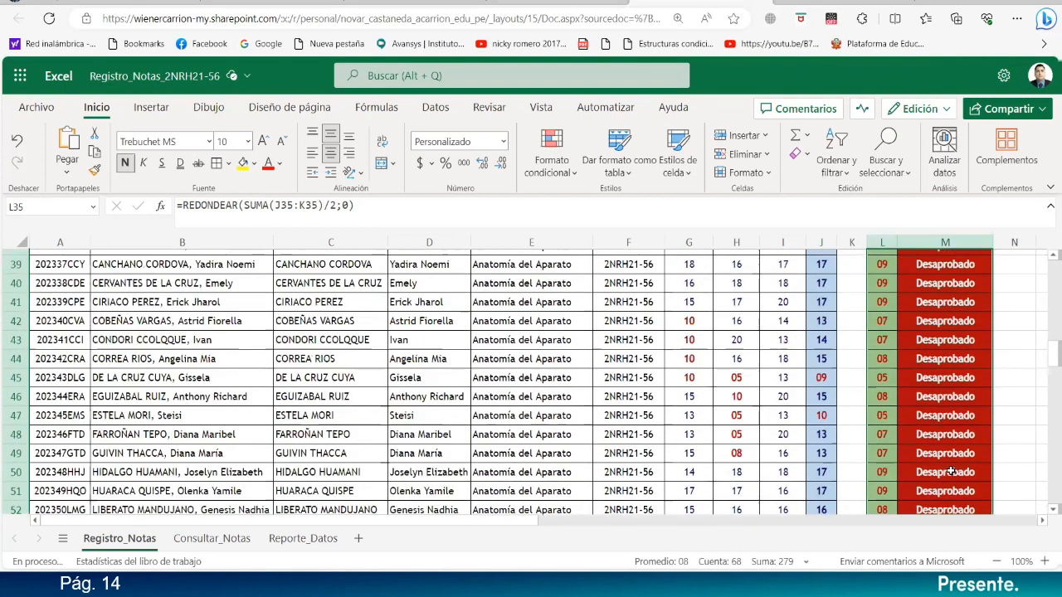
{"action": "scroll", "coordinate": [950, 469], "scroll_direction": "down", "scroll_amount": 3}
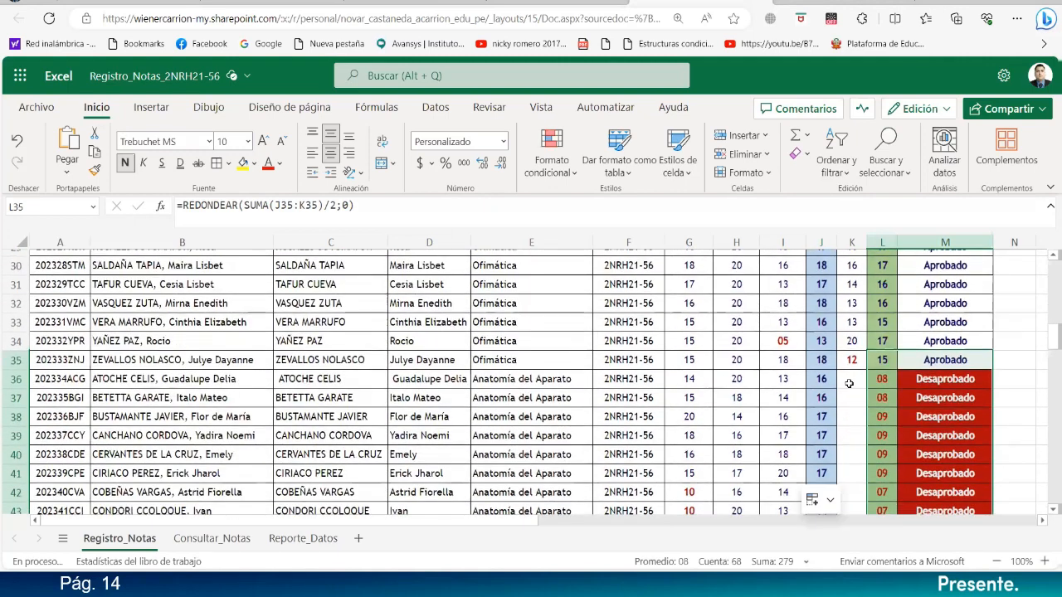
{"action": "left_click", "coordinate": [851, 353]}
{"action": "left_click_drag", "start_coordinate": [851, 352], "coordinate": [862, 407]}
{"action": "key", "text": "shift+Up"}
{"action": "key", "text": "shift+Up"}
{"action": "key", "text": "shift+Up"}
{"action": "key", "text": "shift+Up"}
{"action": "key", "text": "shift+Up"}
{"action": "key", "text": "shift+Up"}
{"action": "scroll", "coordinate": [862, 406], "scroll_direction": "up", "scroll_amount": 10}
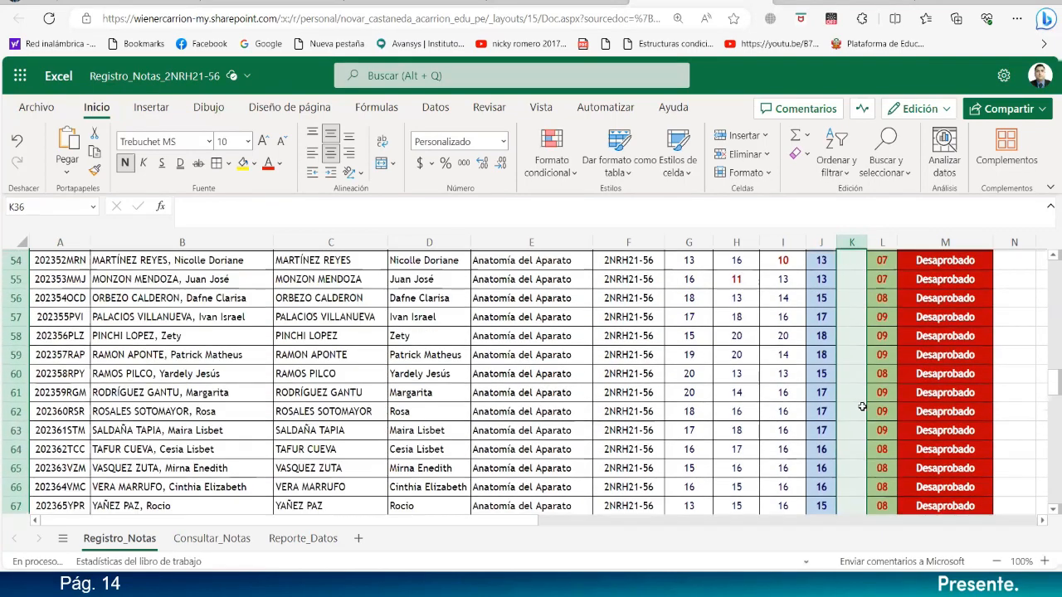
{"action": "scroll", "coordinate": [862, 406], "scroll_direction": "up", "scroll_amount": 1}
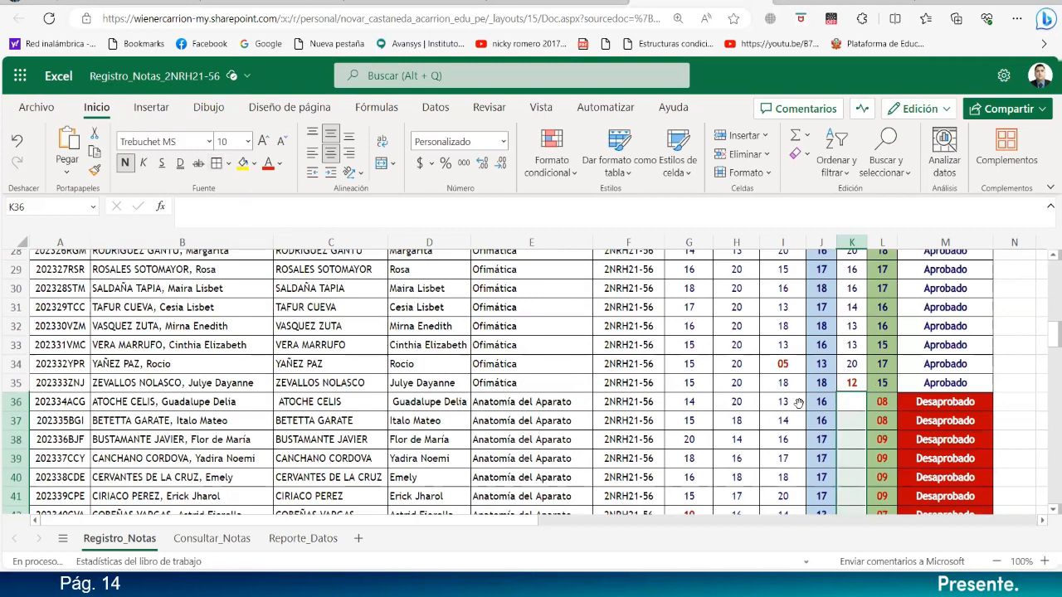
- Enter the grades 16, 16, 18, 19 and 20 in K36:K40
{"action": "left_click", "coordinate": [862, 403]}
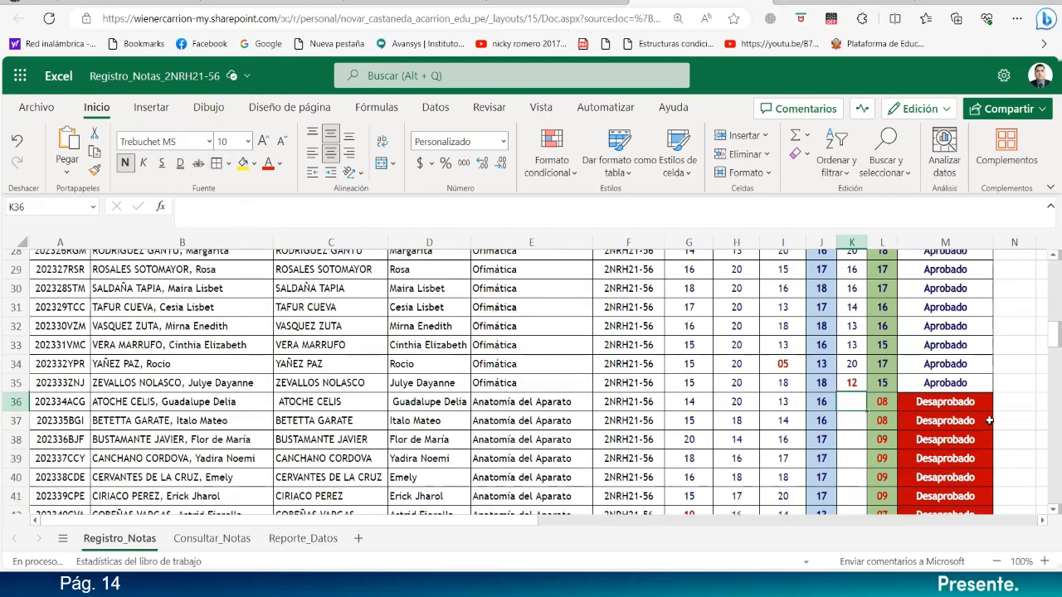
{"action": "type", "text": "16"}
{"action": "key", "text": "Return"}
{"action": "type", "text": "16"}
{"action": "key", "text": "Return"}
{"action": "type", "text": "18"}
{"action": "key", "text": "Return"}
{"action": "type", "text": "19"}
{"action": "key", "text": "Return"}
{"action": "type", "text": "2"}
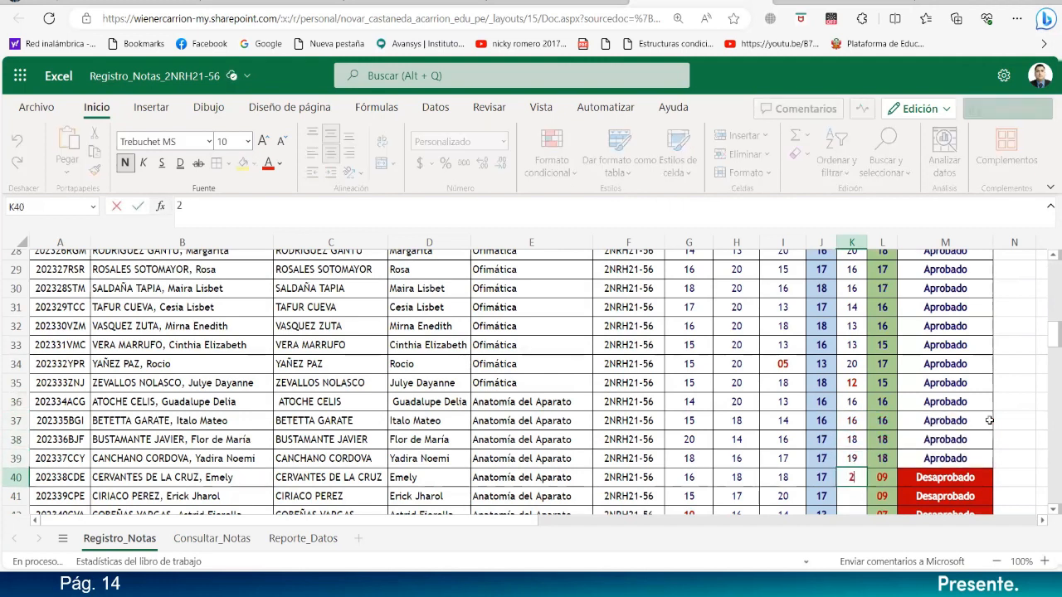
{"action": "type", "text": "0"}
{"action": "key", "text": "Return"}
- Try to enter the grade 21 in K41
{"action": "type", "text": "21"}
{"action": "key", "text": "Return"}
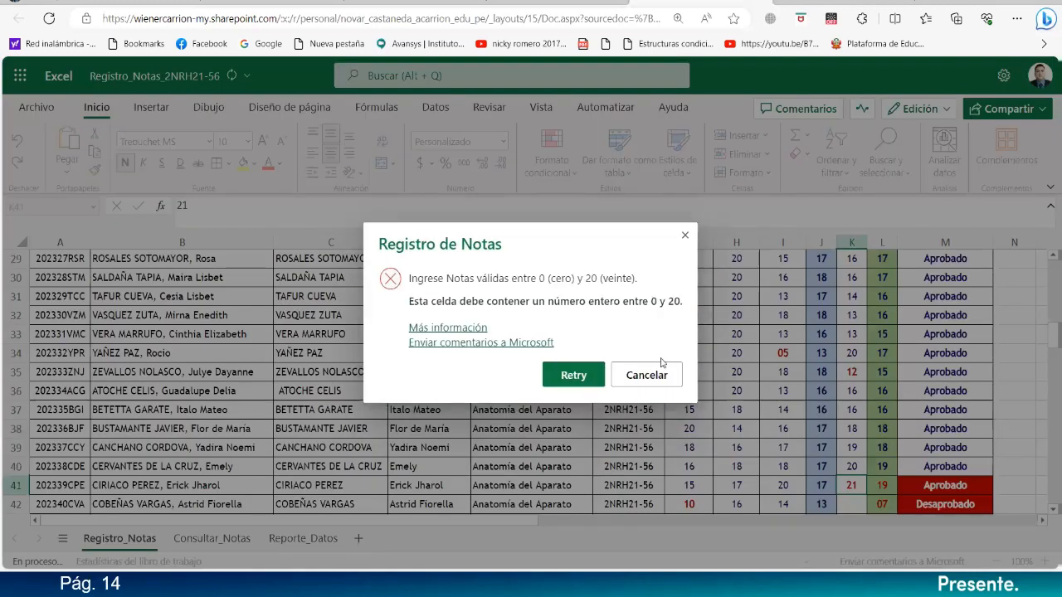
{"action": "left_click", "coordinate": [661, 369]}
- Enter the grades 14, 16, 16 and 14 in K41:K44
{"action": "type", "text": "14"}
{"action": "key", "text": "Return"}
{"action": "type", "text": "16"}
{"action": "key", "text": "Return"}
{"action": "type", "text": "16"}
{"action": "key", "text": "Return"}
{"action": "type", "text": "14"}
{"action": "key", "text": "Return"}
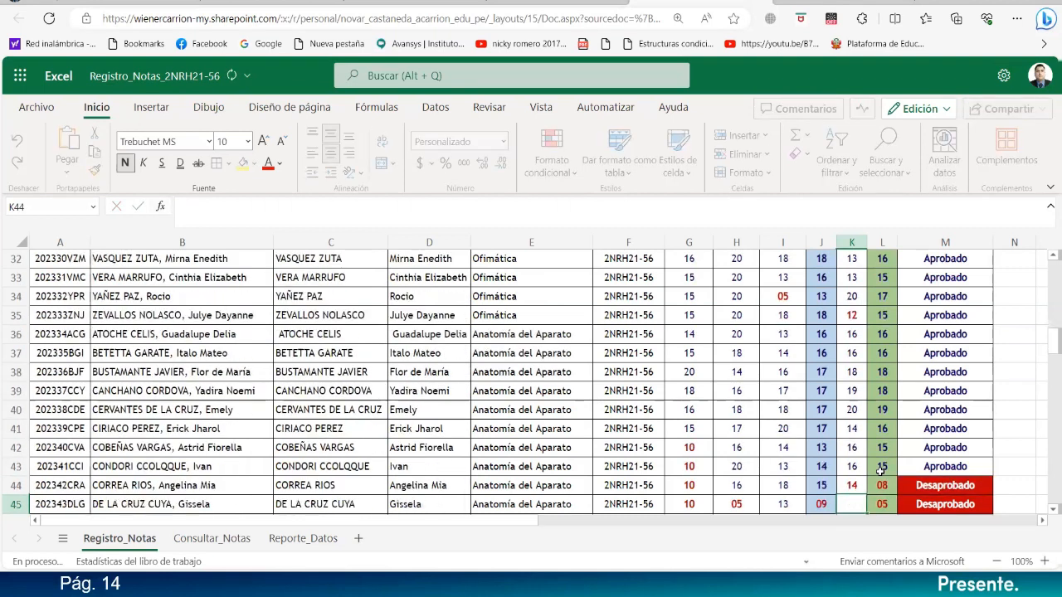
- Enter the grade 18 in each cell of K45:K48 and 16 in K49
{"action": "type", "text": "18"}
{"action": "key", "text": "Return"}
{"action": "type", "text": "18"}
{"action": "key", "text": "Return"}
{"action": "type", "text": "18"}
{"action": "key", "text": "Return"}
{"action": "type", "text": "18"}
{"action": "key", "text": "Return"}
{"action": "type", "text": "16"}
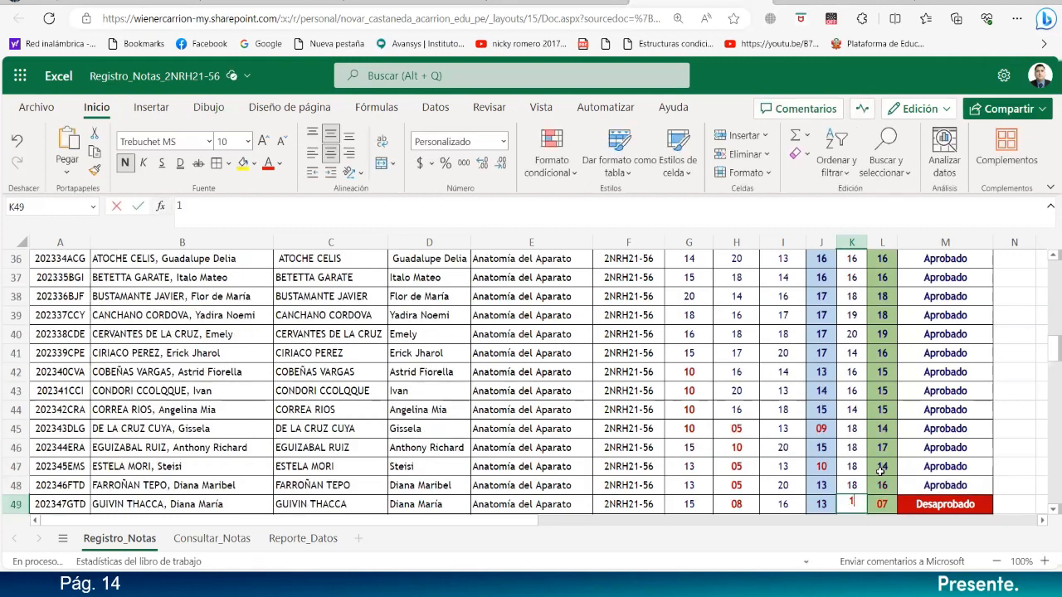
{"action": "key", "text": "Return"}
- Enter the grades 16, 14 and 16 in K50:K52
{"action": "type", "text": "16"}
{"action": "key", "text": "Return"}
{"action": "type", "text": "1"}
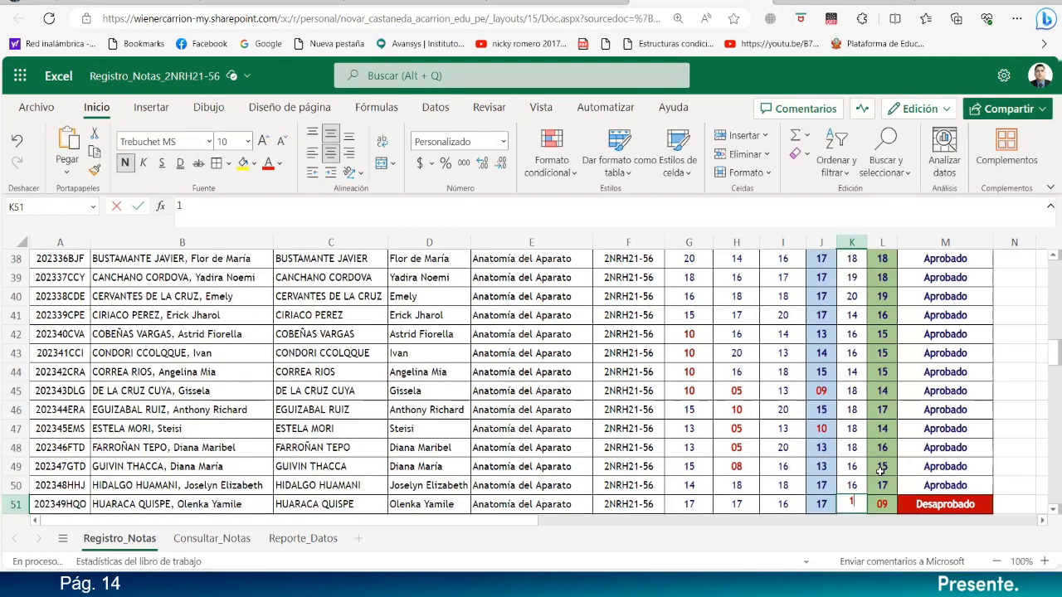
{"action": "type", "text": "4"}
{"action": "key", "text": "Return"}
{"action": "type", "text": "16"}
{"action": "key", "text": "Return"}
- Enter the grade 16 in each cell of K53:K60
{"action": "type", "text": "16"}
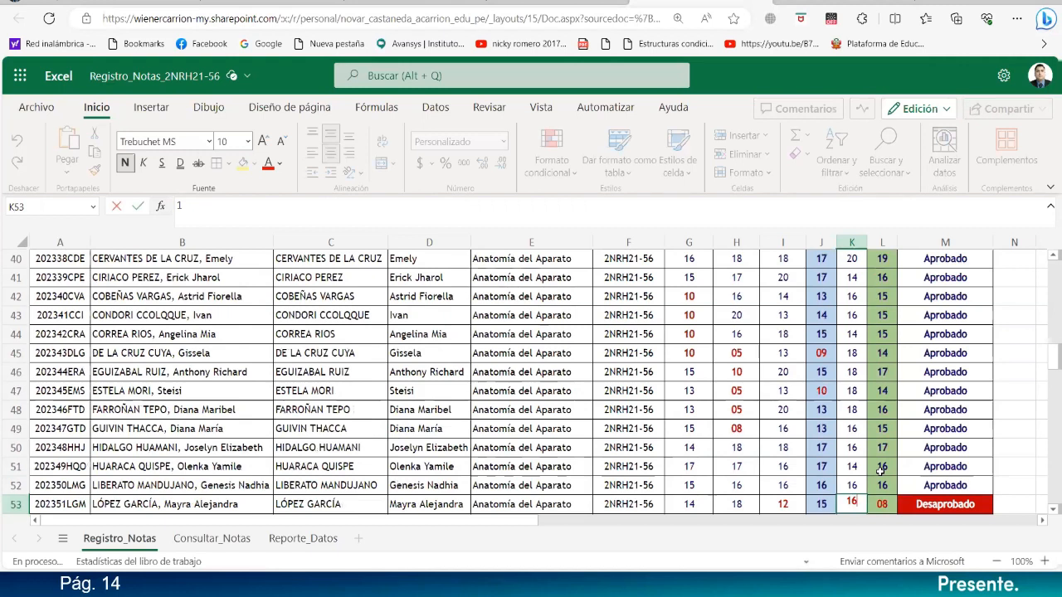
{"action": "key", "text": "Return"}
{"action": "type", "text": "16"}
{"action": "key", "text": "Return"}
{"action": "type", "text": "16"}
{"action": "key", "text": "Return"}
{"action": "type", "text": "16"}
{"action": "key", "text": "Return"}
{"action": "type", "text": "16"}
{"action": "key", "text": "Return"}
{"action": "type", "text": "16"}
{"action": "key", "text": "Return"}
{"action": "type", "text": "16"}
{"action": "key", "text": "Return"}
{"action": "type", "text": "1"}
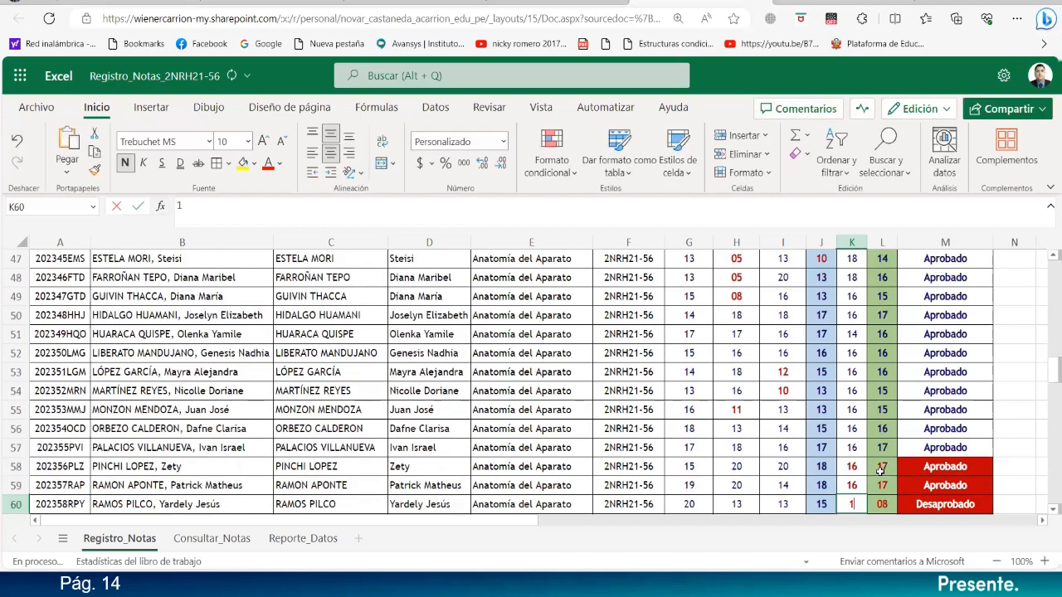
{"action": "type", "text": "6"}
{"action": "key", "text": "Return"}
- Enter the grades 10, 05 and 06 in K61:K63
{"action": "type", "text": "10"}
{"action": "key", "text": "Return"}
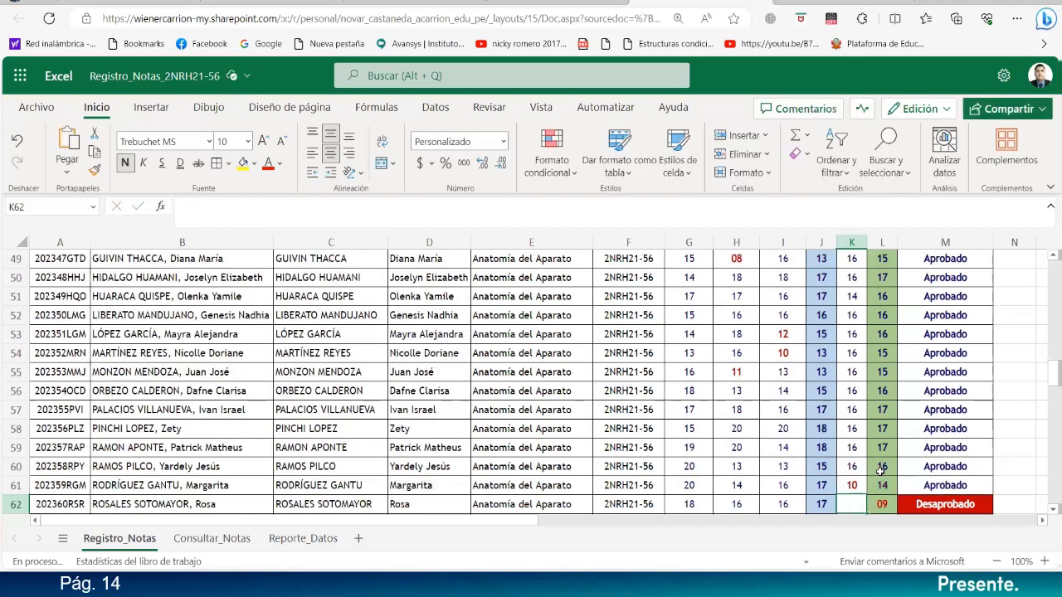
{"action": "type", "text": "05"}
{"action": "key", "text": "Return"}
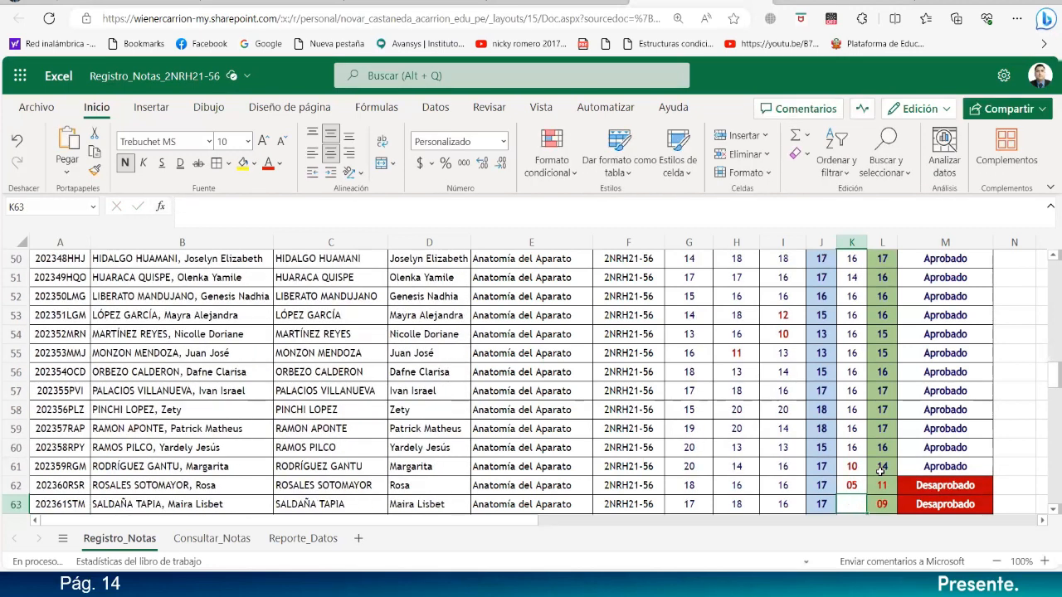
{"action": "type", "text": "06"}
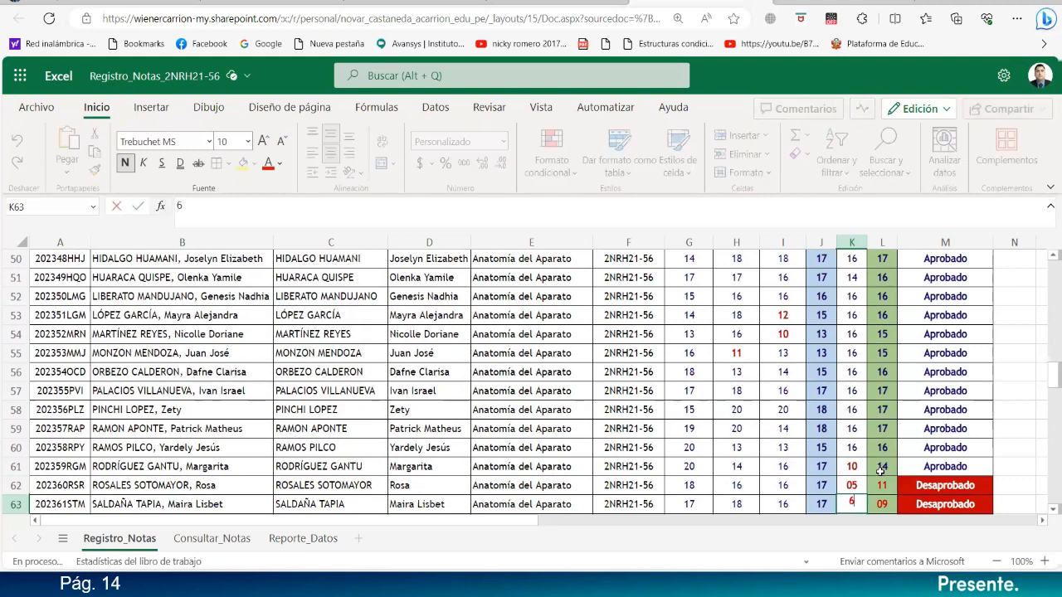
{"action": "key", "text": "Return"}
- Enter the grades 14, 16, 18, 20 and 18 in K64:K68 for the remaining students
{"action": "type", "text": "14"}
{"action": "key", "text": "Return"}
{"action": "type", "text": "16"}
{"action": "key", "text": "Return"}
{"action": "type", "text": "18"}
{"action": "key", "text": "Return"}
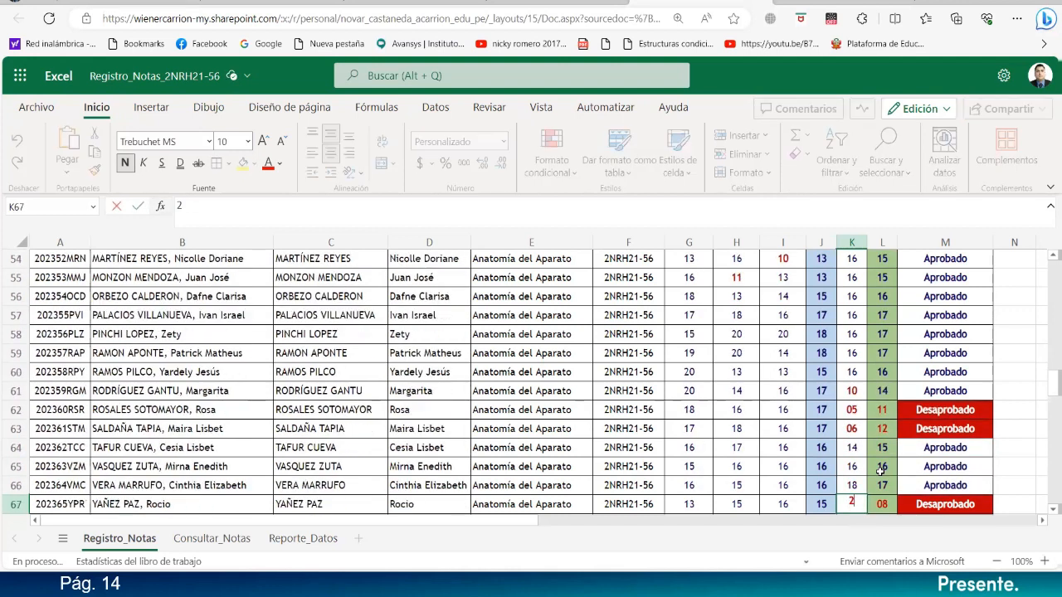
{"action": "type", "text": "20"}
{"action": "key", "text": "Return"}
{"action": "type", "text": "18"}
{"action": "key", "text": "Return"}
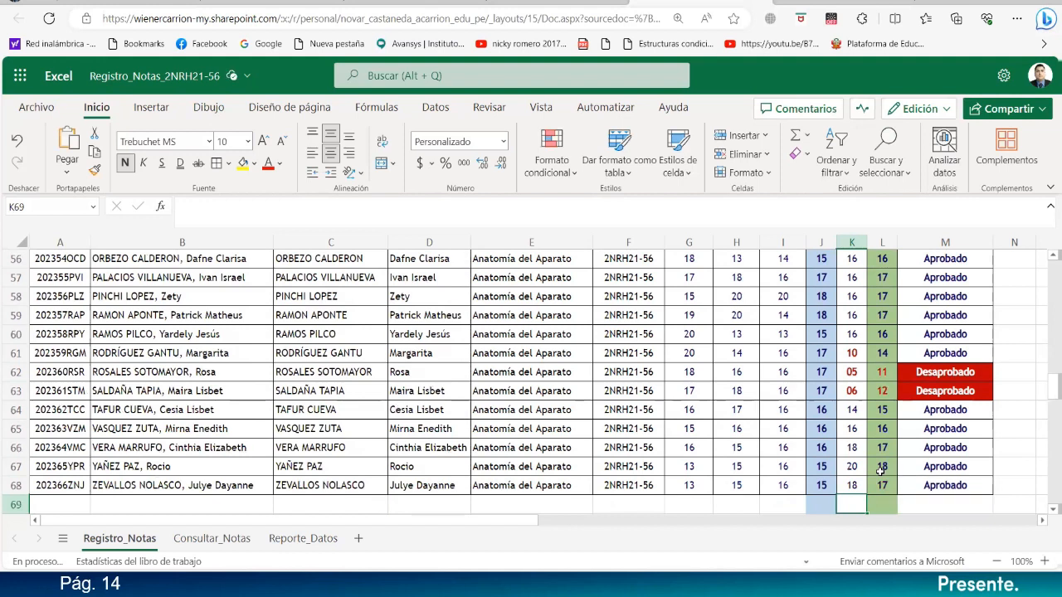
- Review the grades, averages and statuses of the Ofimática and Anatomía del Aparato rows down to row 68
{"action": "scroll", "coordinate": [556, 417], "scroll_direction": "up", "scroll_amount": 9}
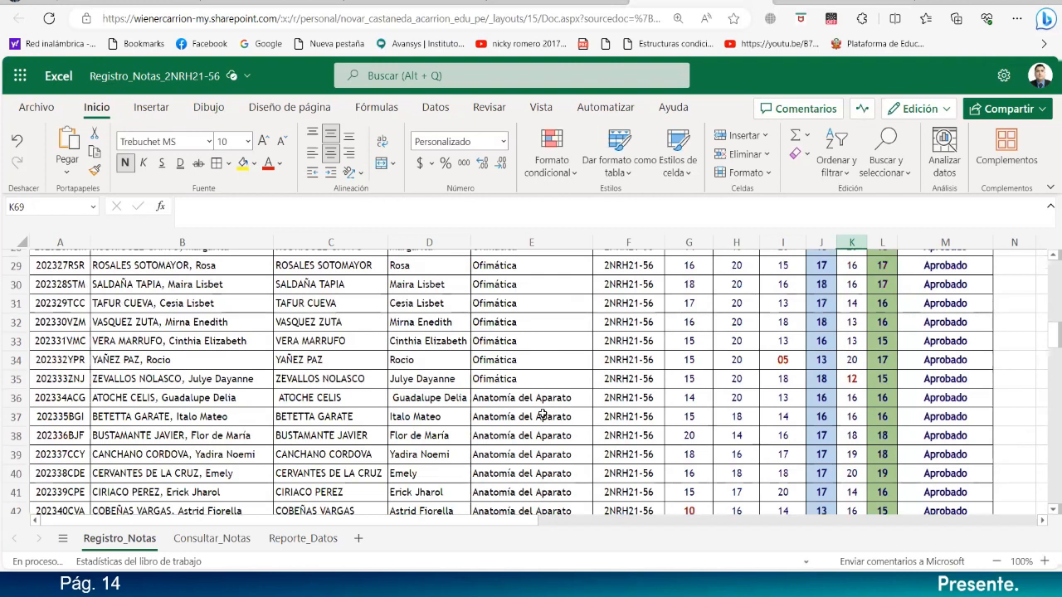
{"action": "scroll", "coordinate": [796, 441], "scroll_direction": "down", "scroll_amount": 8}
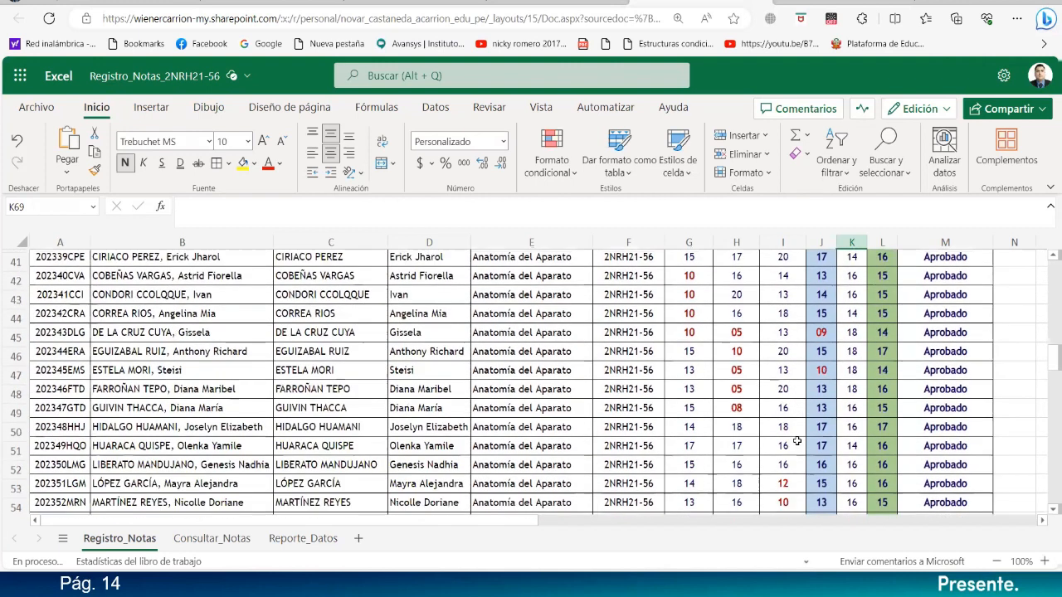
{"action": "scroll", "coordinate": [797, 441], "scroll_direction": "down", "scroll_amount": 2}
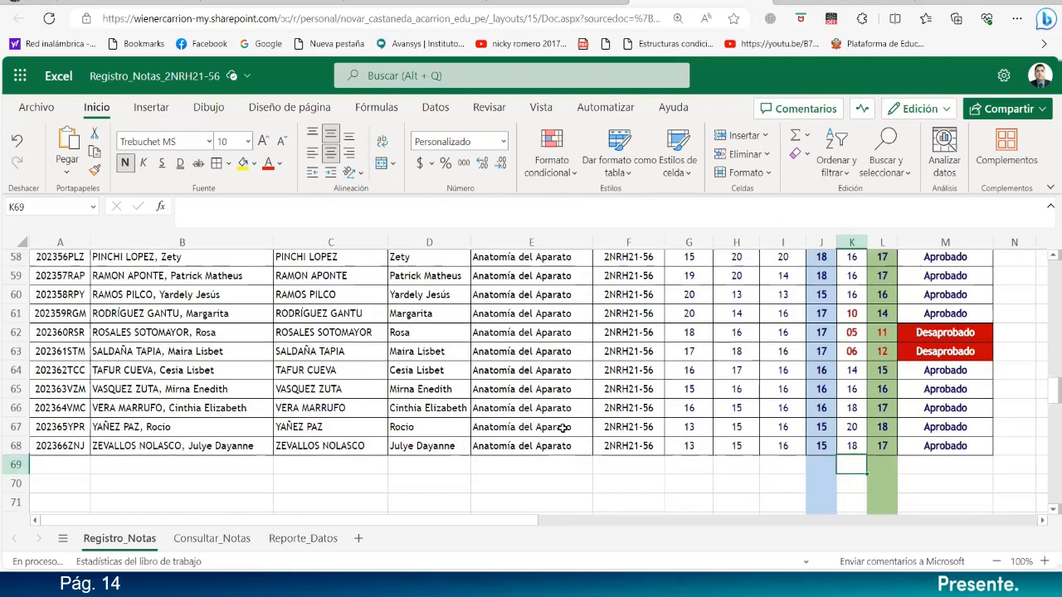
{"action": "scroll", "coordinate": [563, 427], "scroll_direction": "up", "scroll_amount": 11}
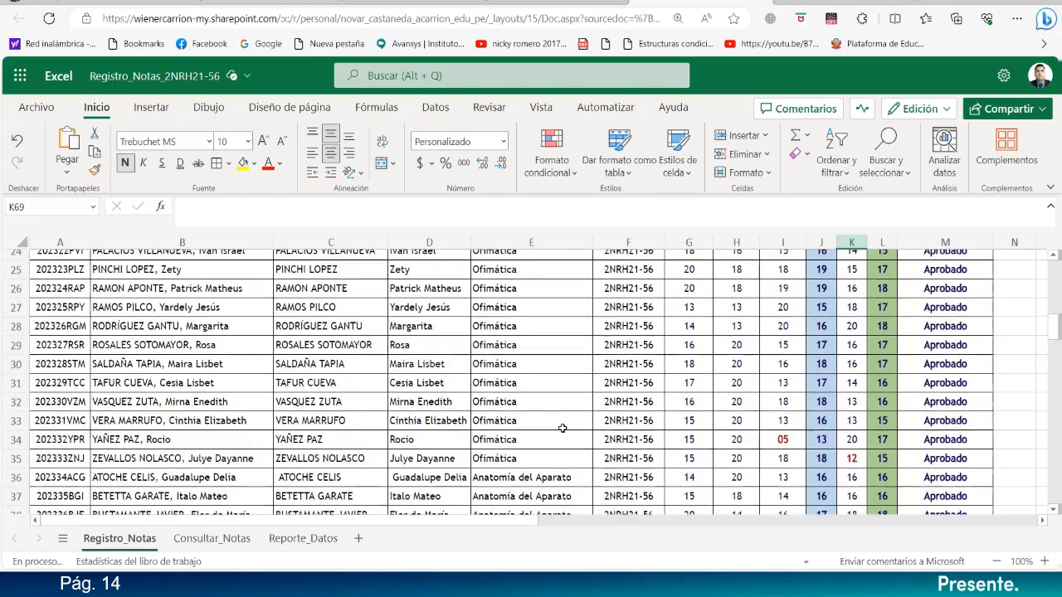
{"action": "scroll", "coordinate": [553, 402], "scroll_direction": "down", "scroll_amount": 6}
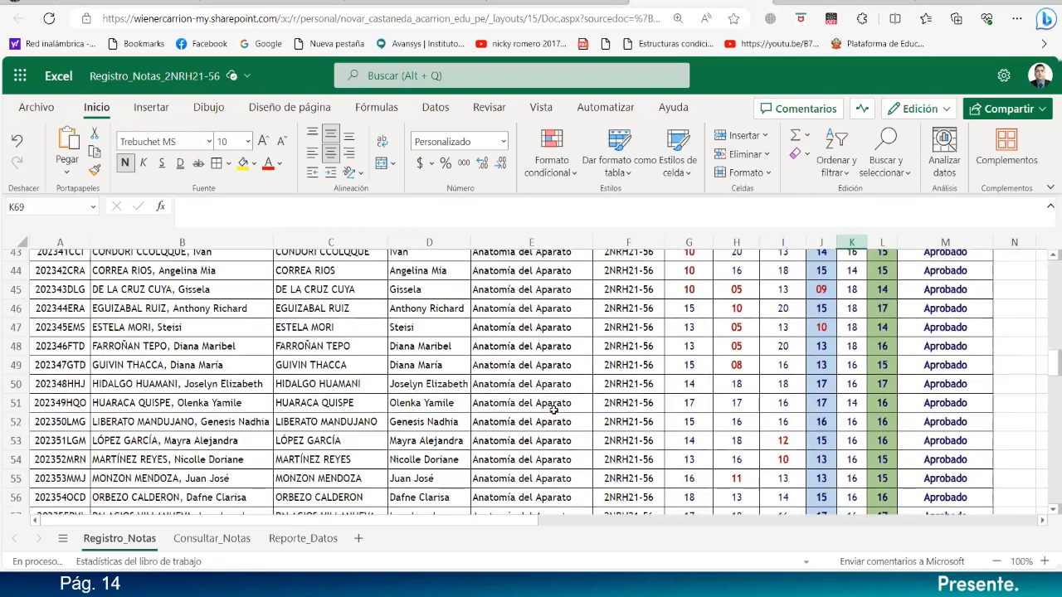
{"action": "scroll", "coordinate": [553, 409], "scroll_direction": "up", "scroll_amount": 6}
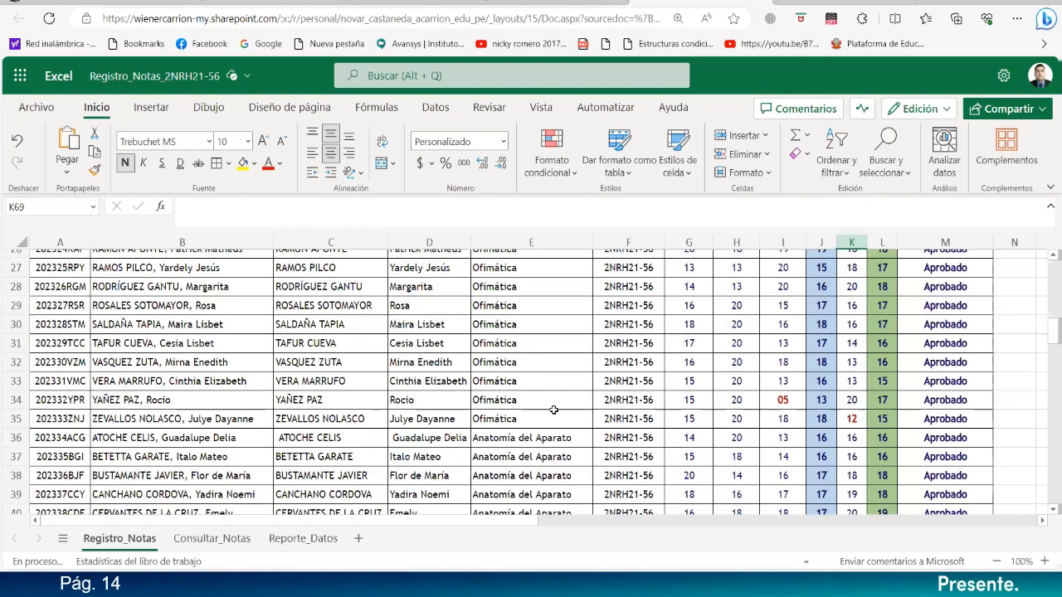
{"action": "scroll", "coordinate": [553, 409], "scroll_direction": "down", "scroll_amount": 13}
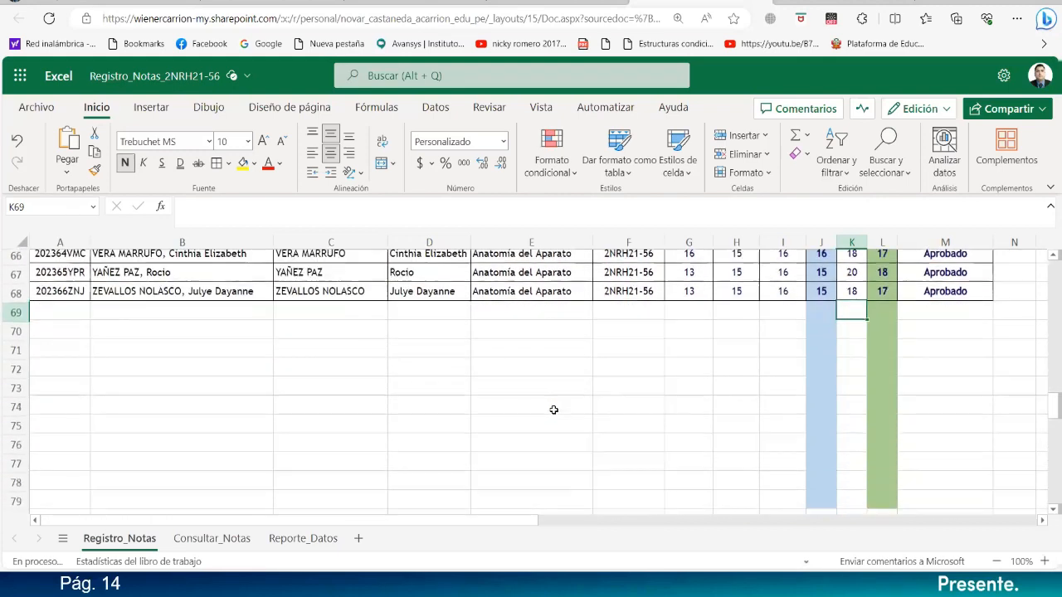
{"action": "scroll", "coordinate": [553, 409], "scroll_direction": "down", "scroll_amount": 1}
{"action": "scroll", "coordinate": [554, 410], "scroll_direction": "up", "scroll_amount": 6}
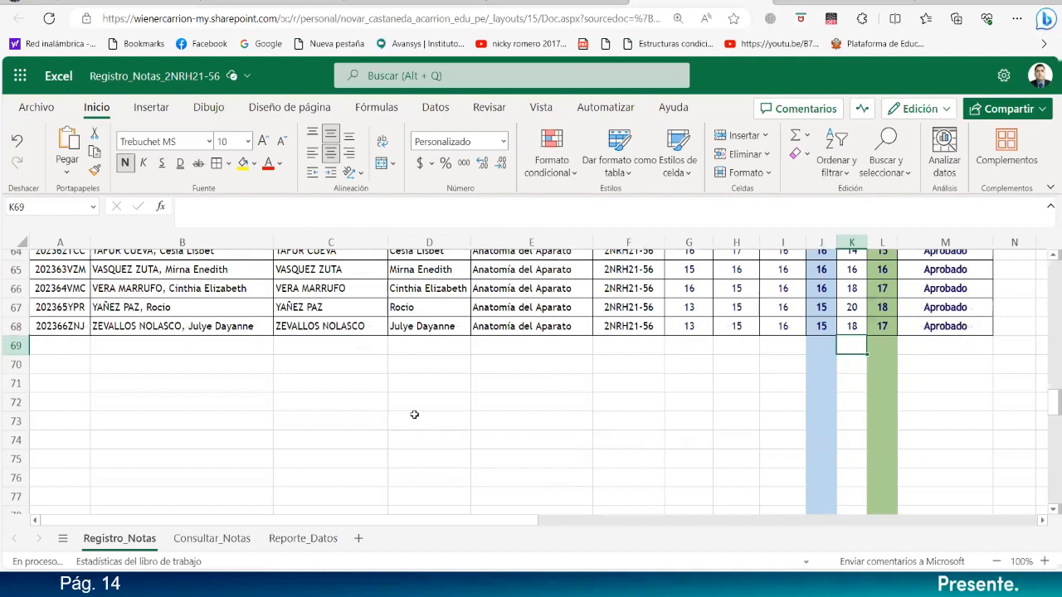
- Review the register from its first Ofimática row through the last Anatomía del Aparato row
{"action": "scroll", "coordinate": [270, 408], "scroll_direction": "up", "scroll_amount": 15}
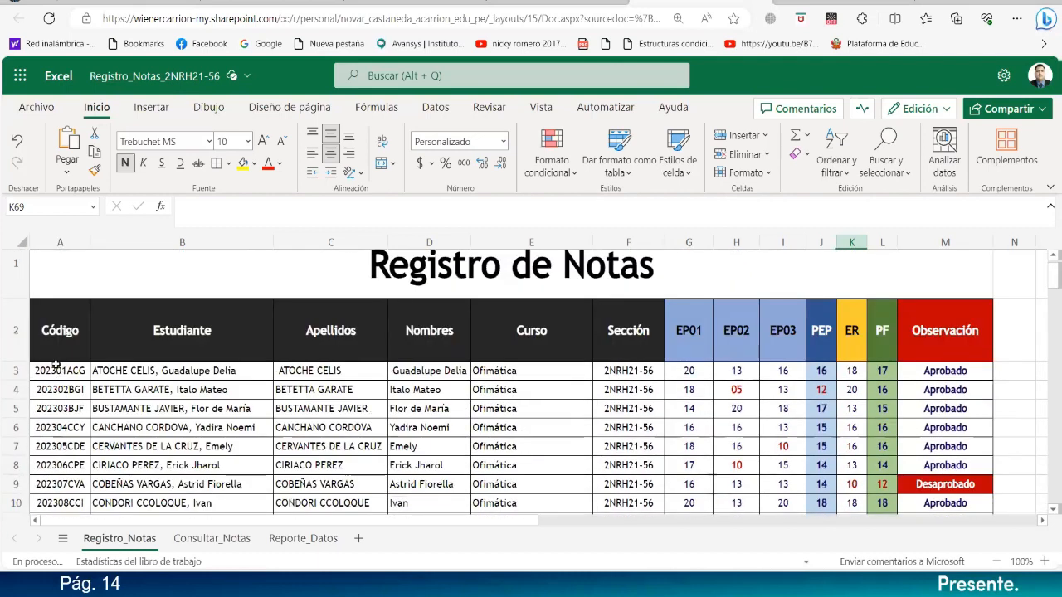
{"action": "left_click", "coordinate": [43, 371]}
{"action": "scroll", "coordinate": [62, 444], "scroll_direction": "down", "scroll_amount": 5}
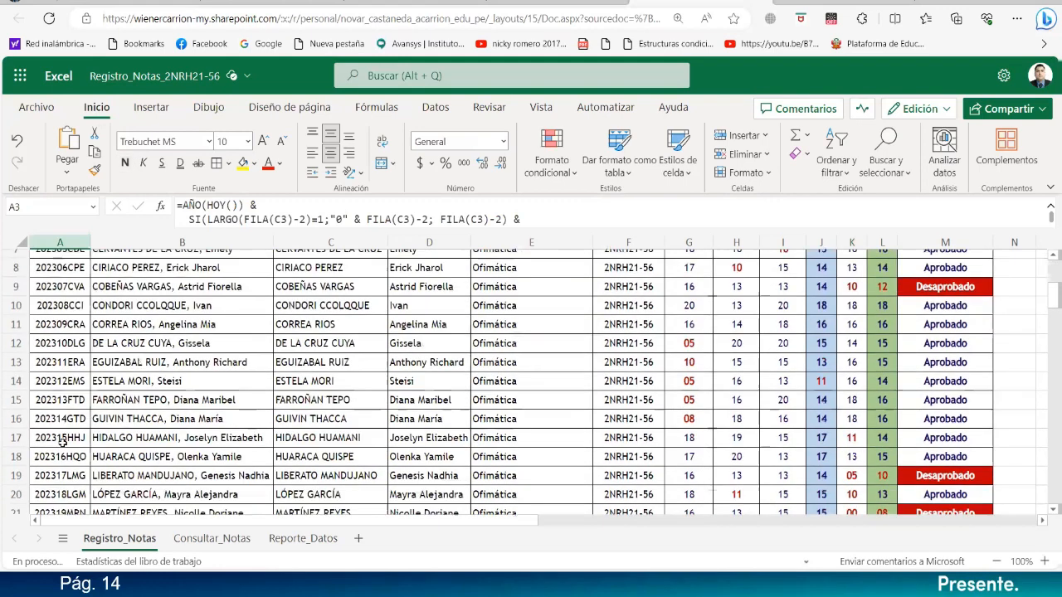
{"action": "scroll", "coordinate": [63, 444], "scroll_direction": "down", "scroll_amount": 4}
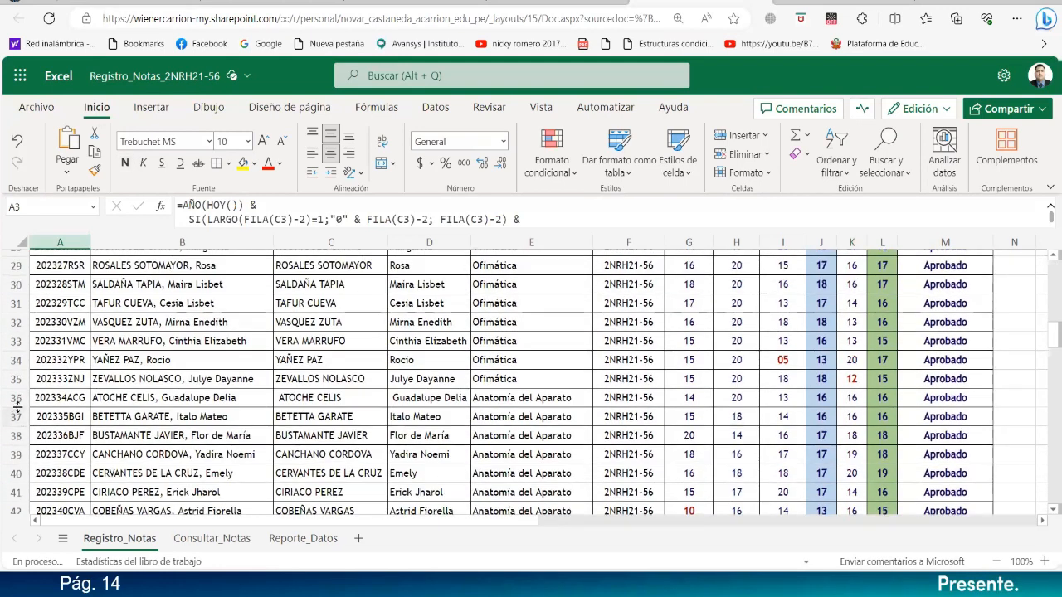
{"action": "left_click", "coordinate": [17, 399]}
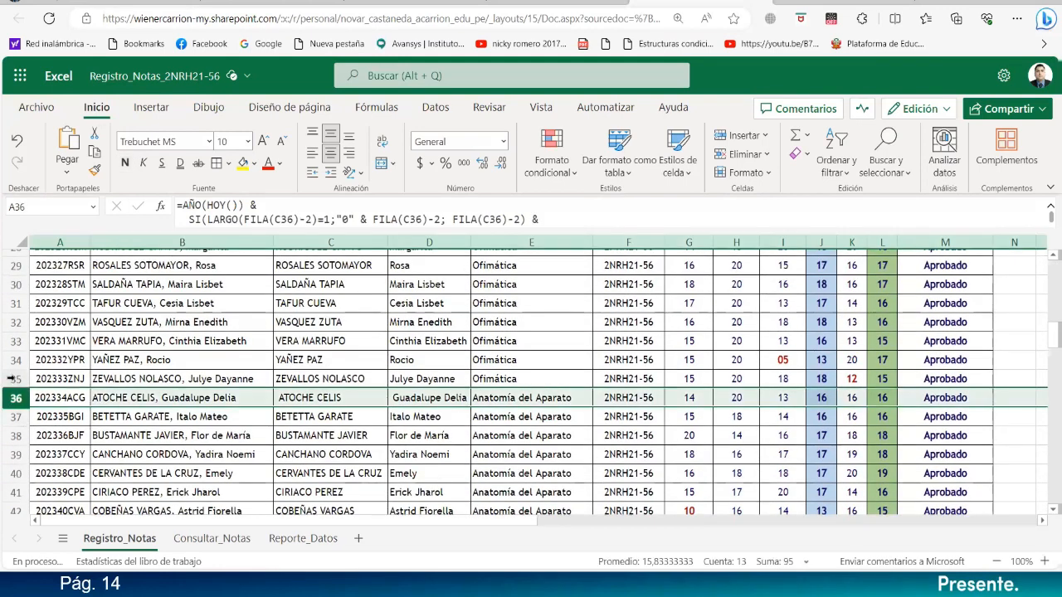
{"action": "scroll", "coordinate": [119, 417], "scroll_direction": "down", "scroll_amount": 9}
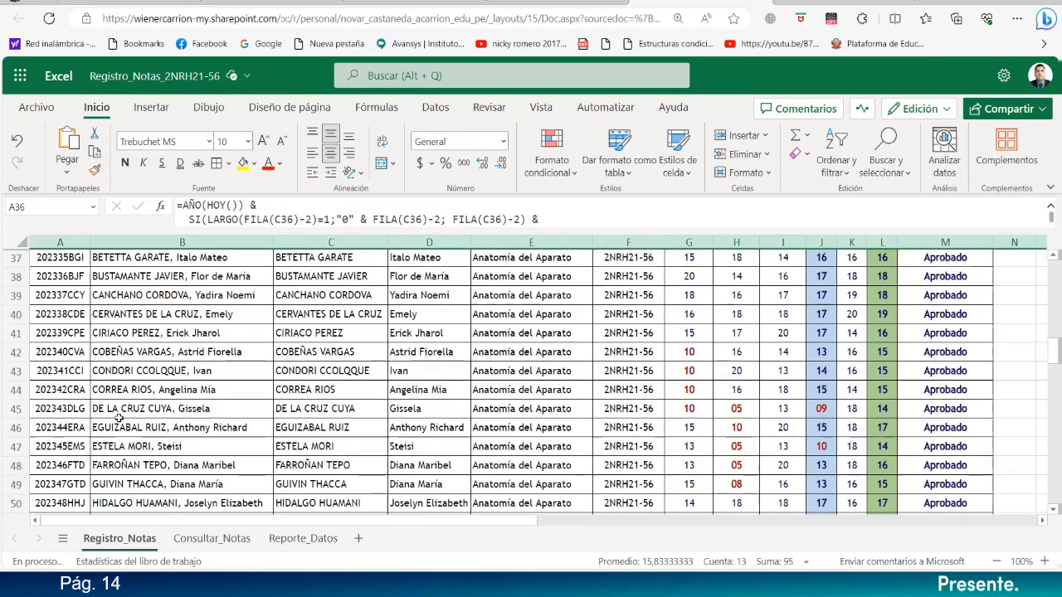
{"action": "scroll", "coordinate": [119, 418], "scroll_direction": "down", "scroll_amount": 4}
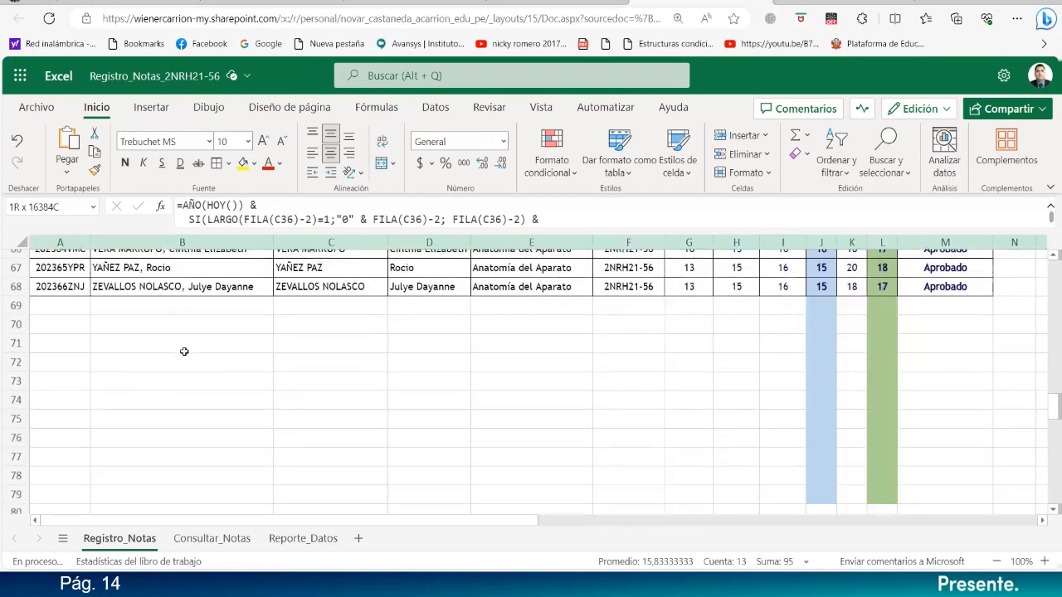
- Check how many empty rows lie between the end of the grade table and the Preguntas table
{"action": "left_click", "coordinate": [138, 305]}
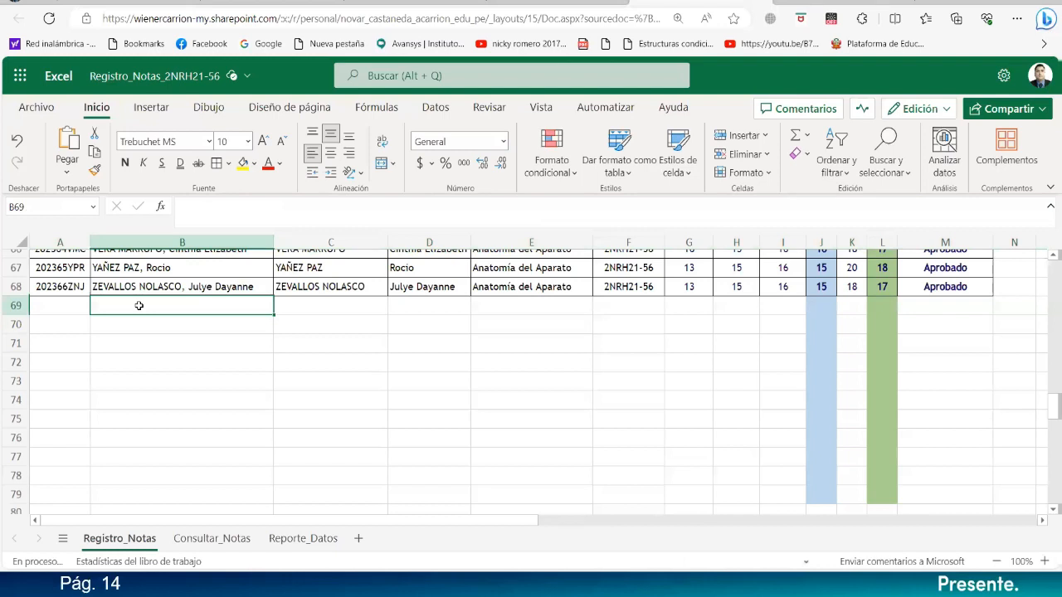
{"action": "key", "text": "Down"}
{"action": "key", "text": "Down"}
{"action": "key", "text": "Down"}
{"action": "key", "text": "Down"}
{"action": "key", "text": "Down"}
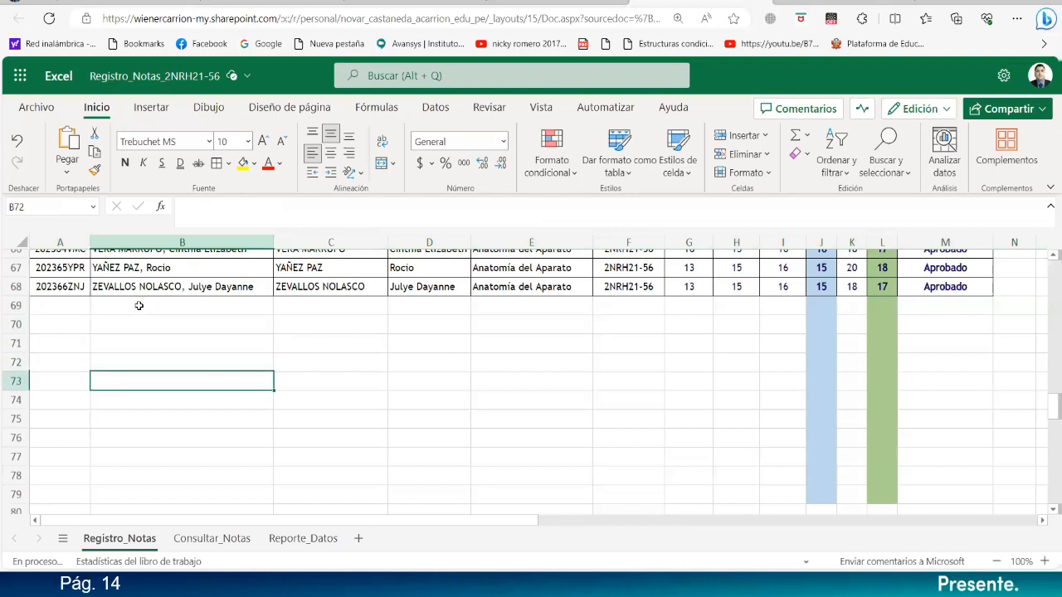
{"action": "key", "text": "Down"}
{"action": "key", "text": "Down"}
{"action": "key", "text": "Down"}
{"action": "key", "text": "Down"}
{"action": "key", "text": "Down"}
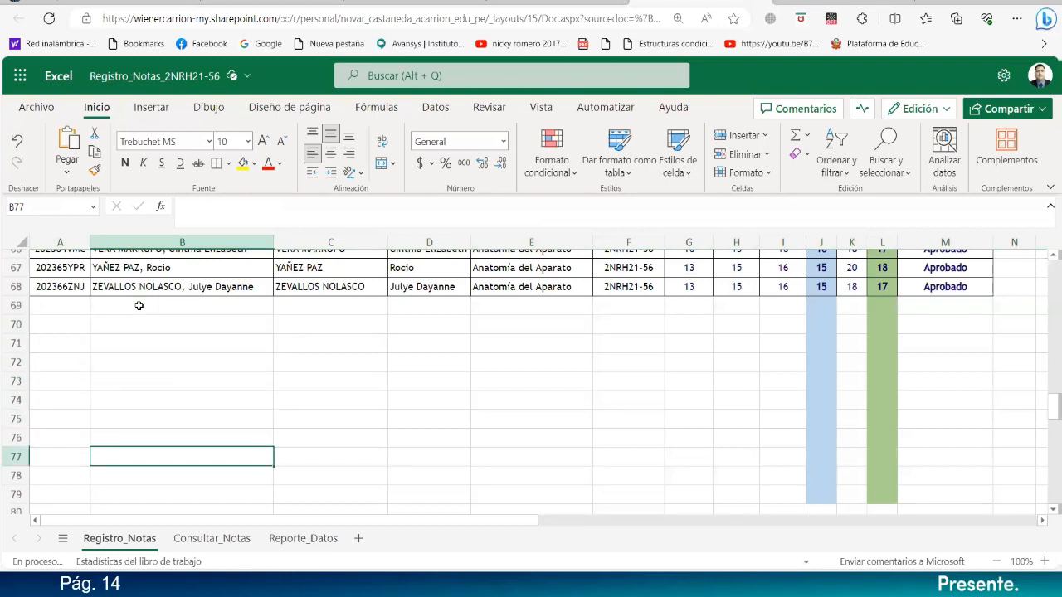
{"action": "key", "text": "Down"}
{"action": "key", "text": "Down"}
{"action": "key", "text": "Down"}
{"action": "key", "text": "Down"}
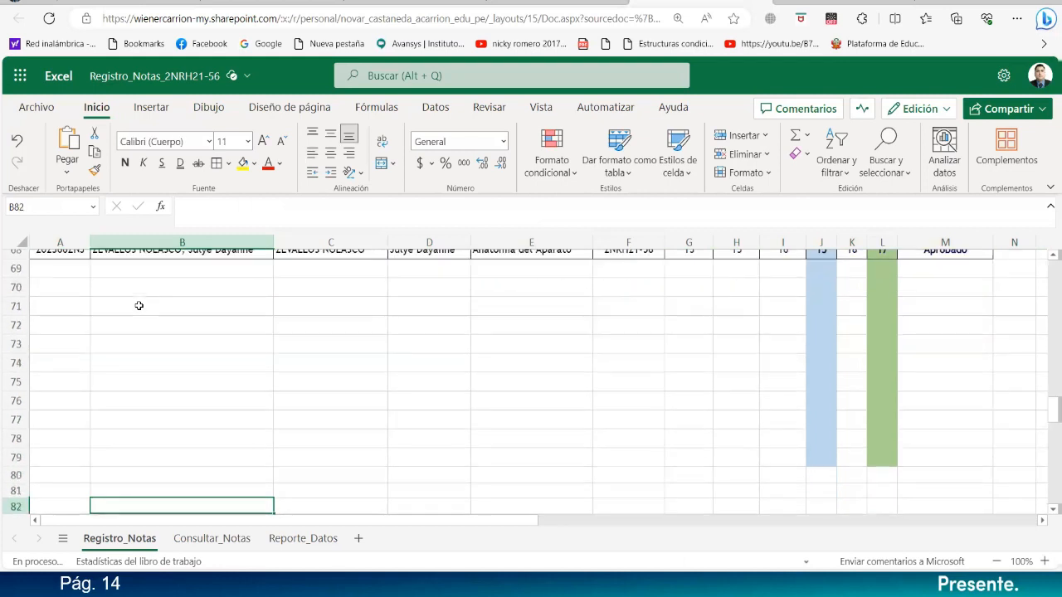
{"action": "key", "text": "Down"}
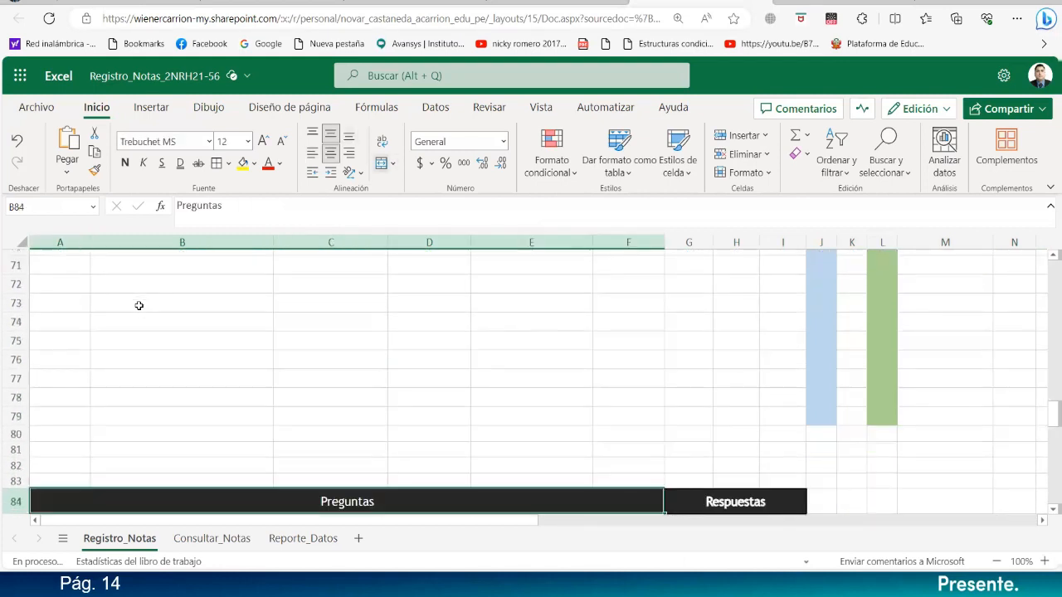
- Insert 15 rows at rows 69 to 83, between the grade table and the Preguntas table
{"action": "left_click", "coordinate": [127, 482]}
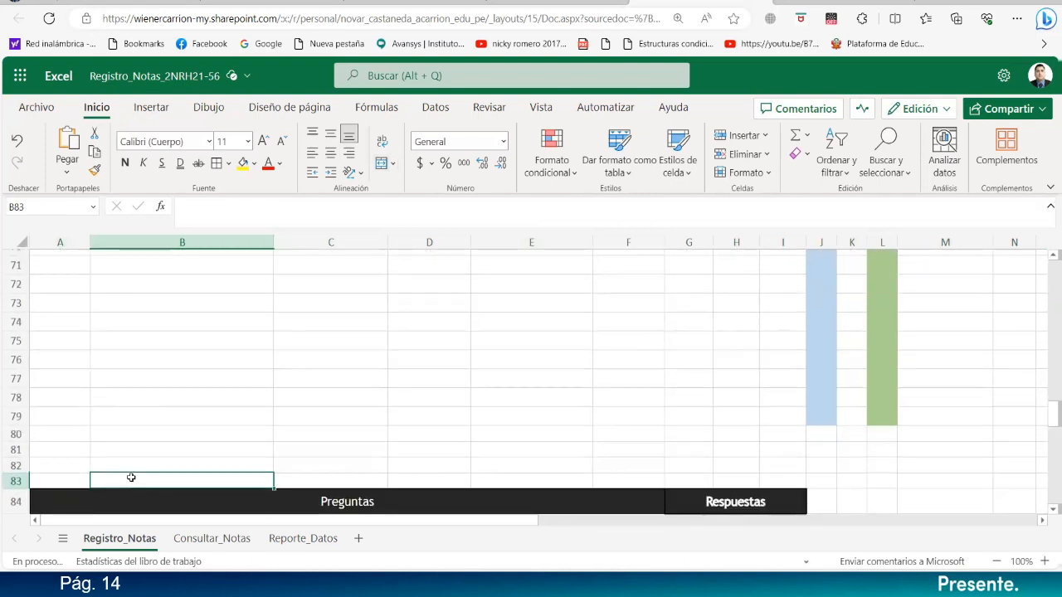
{"action": "scroll", "coordinate": [103, 389], "scroll_direction": "up", "scroll_amount": 1}
{"action": "left_click_drag", "start_coordinate": [16, 267], "coordinate": [13, 342]}
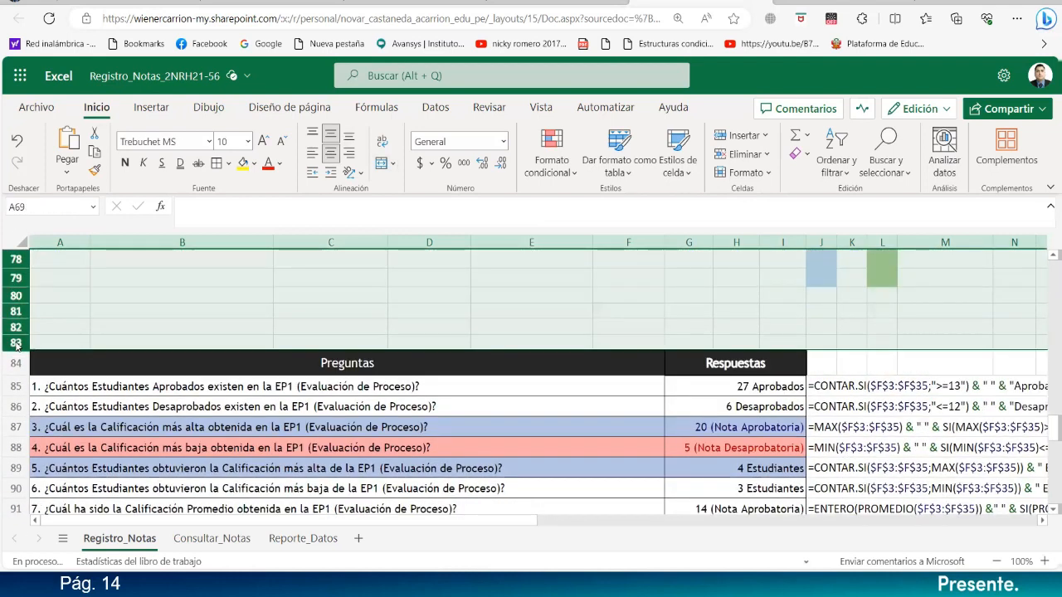
{"action": "right_click", "coordinate": [17, 347]}
{"action": "left_click", "coordinate": [66, 222]}
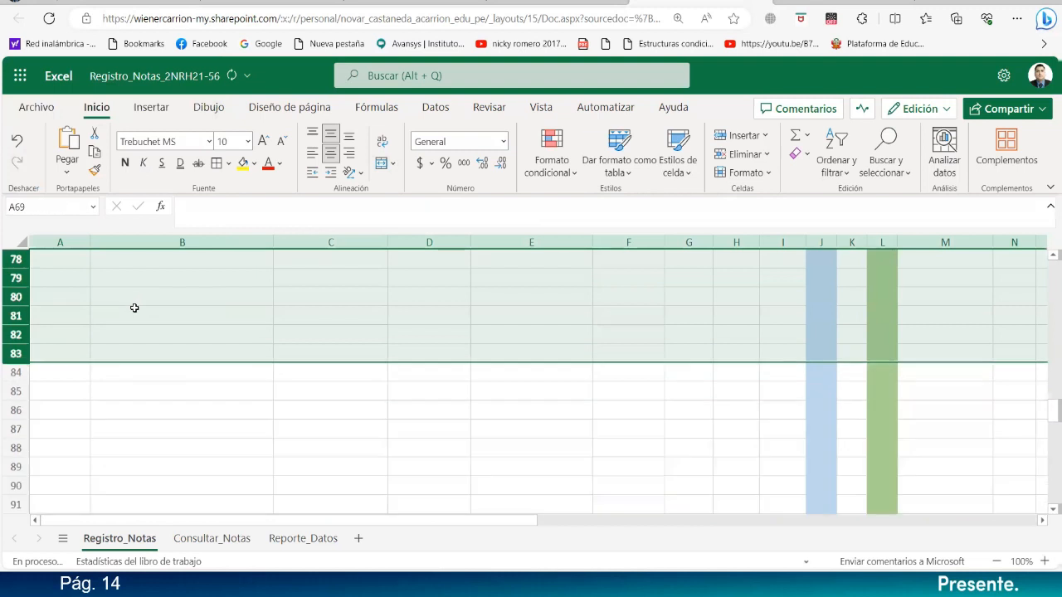
- Insert three more rows at rows 96 to 98, above the Preguntas table
{"action": "scroll", "coordinate": [144, 369], "scroll_direction": "down", "scroll_amount": 4}
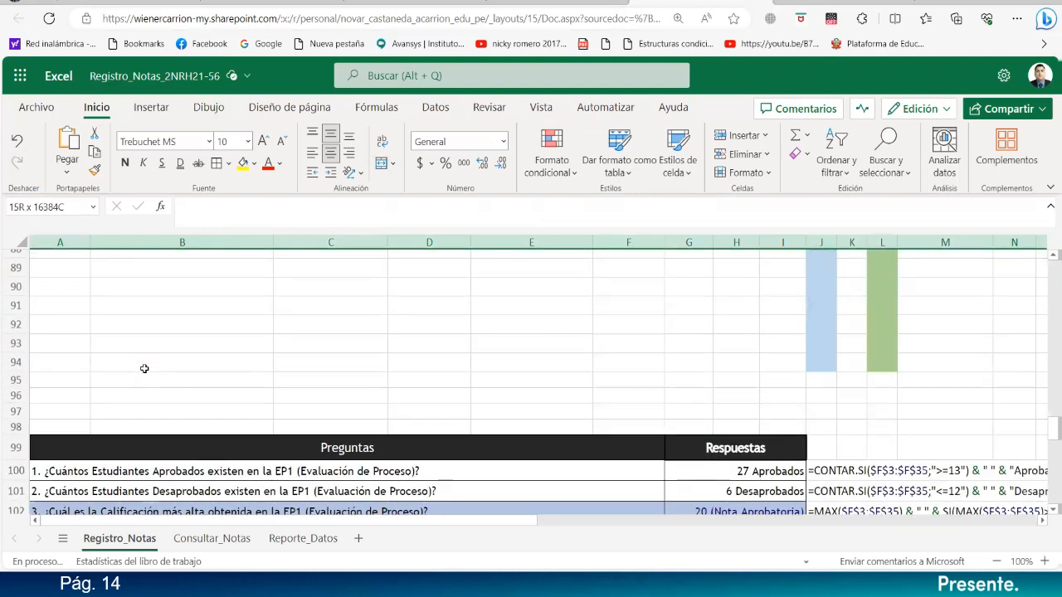
{"action": "scroll", "coordinate": [144, 369], "scroll_direction": "up", "scroll_amount": 9}
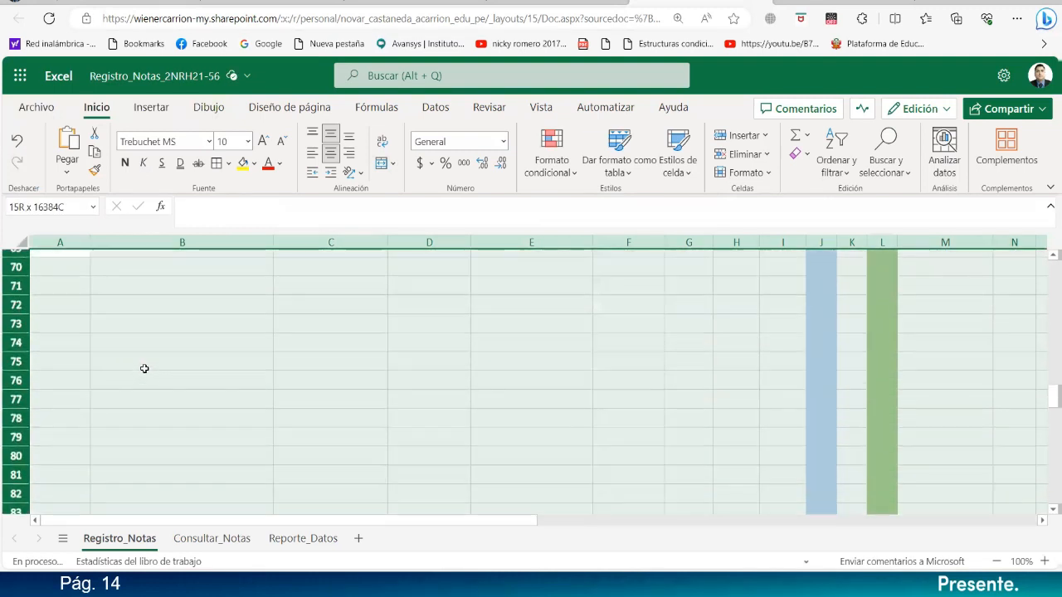
{"action": "scroll", "coordinate": [144, 368], "scroll_direction": "down", "scroll_amount": 8}
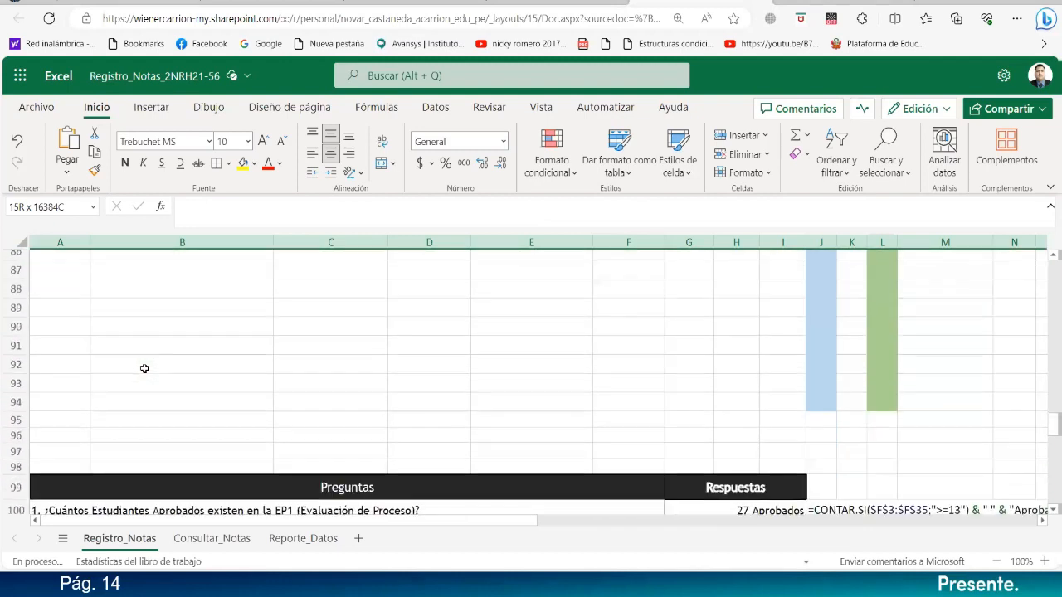
{"action": "left_click_drag", "start_coordinate": [15, 467], "coordinate": [15, 421]}
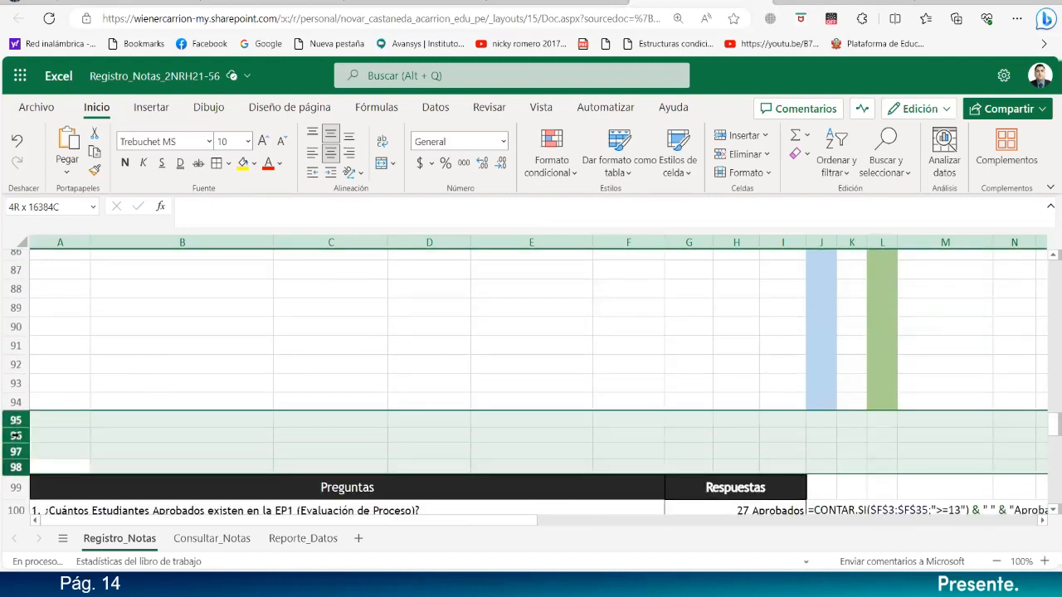
{"action": "left_click_drag", "start_coordinate": [15, 421], "coordinate": [14, 438]}
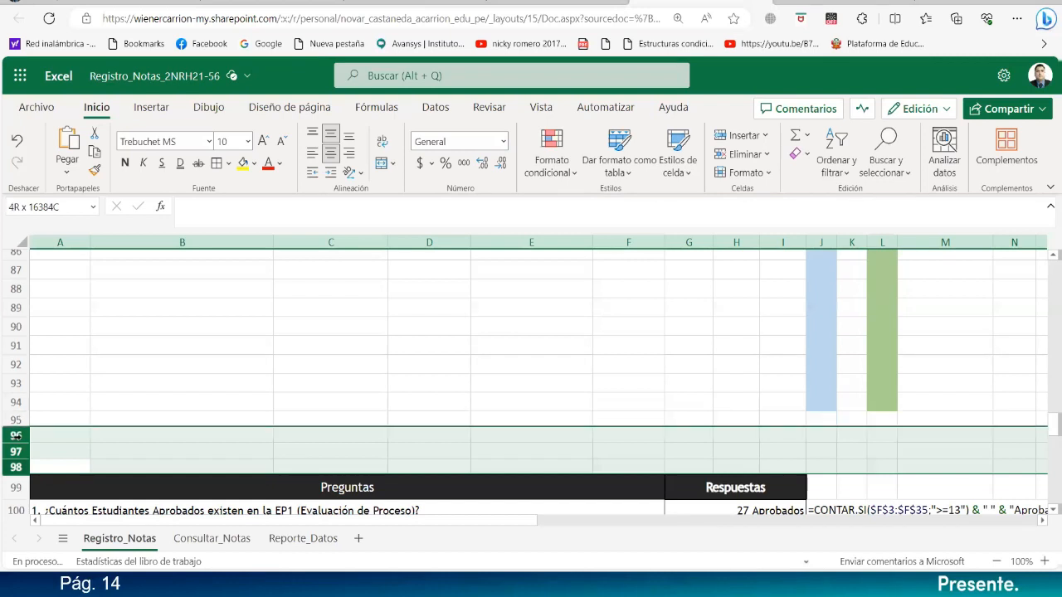
{"action": "right_click", "coordinate": [16, 436]}
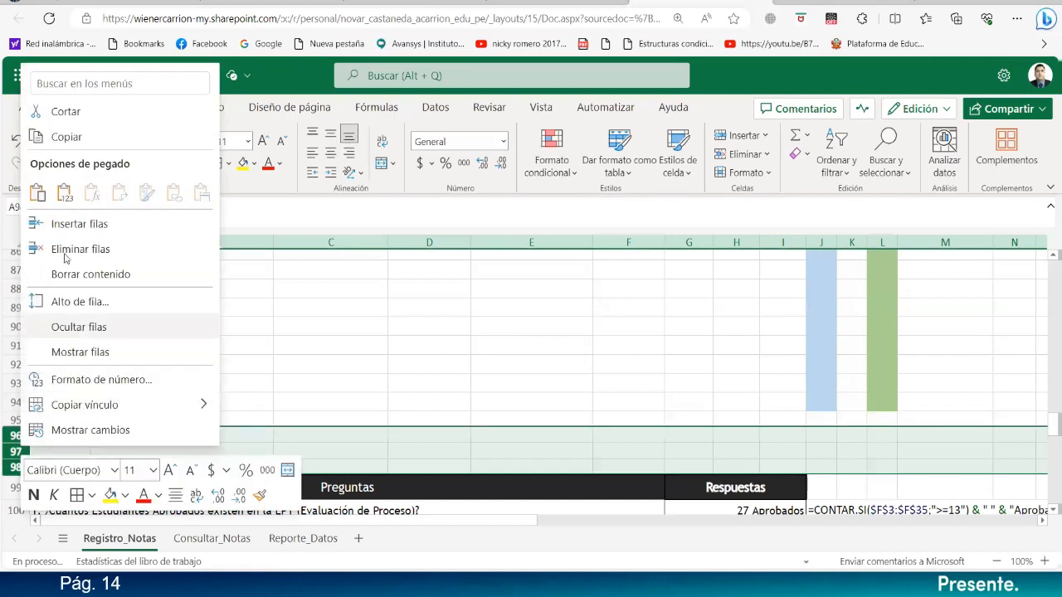
{"action": "left_click", "coordinate": [78, 224]}
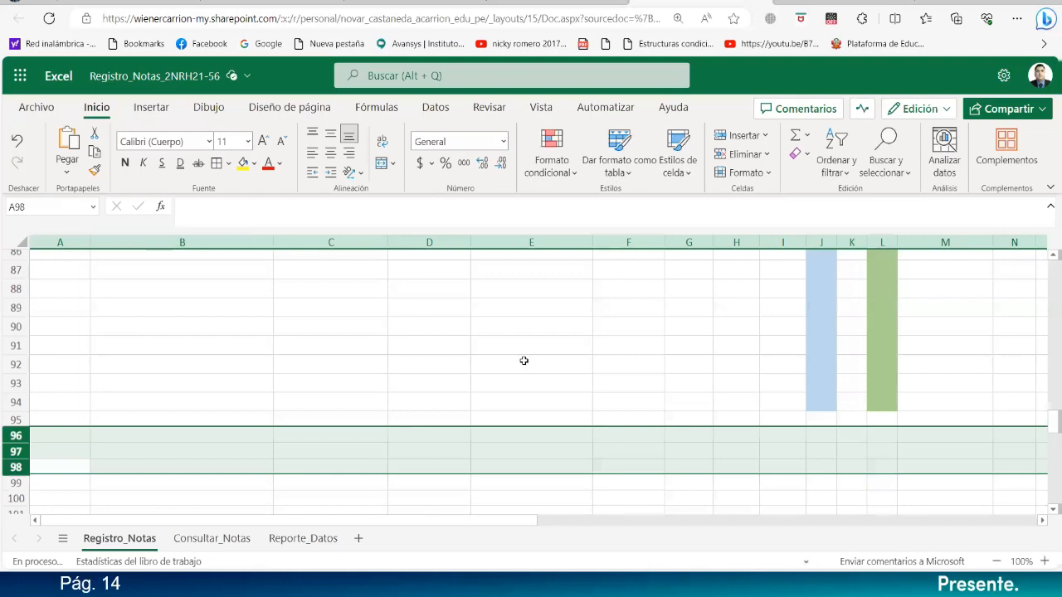
- Copy the students' full names, surnames and first names from B36:D68 and paste them starting at B69
{"action": "left_click", "coordinate": [524, 361]}
{"action": "scroll", "coordinate": [524, 361], "scroll_direction": "up", "scroll_amount": 10}
{"action": "scroll", "coordinate": [524, 361], "scroll_direction": "up", "scroll_amount": 9}
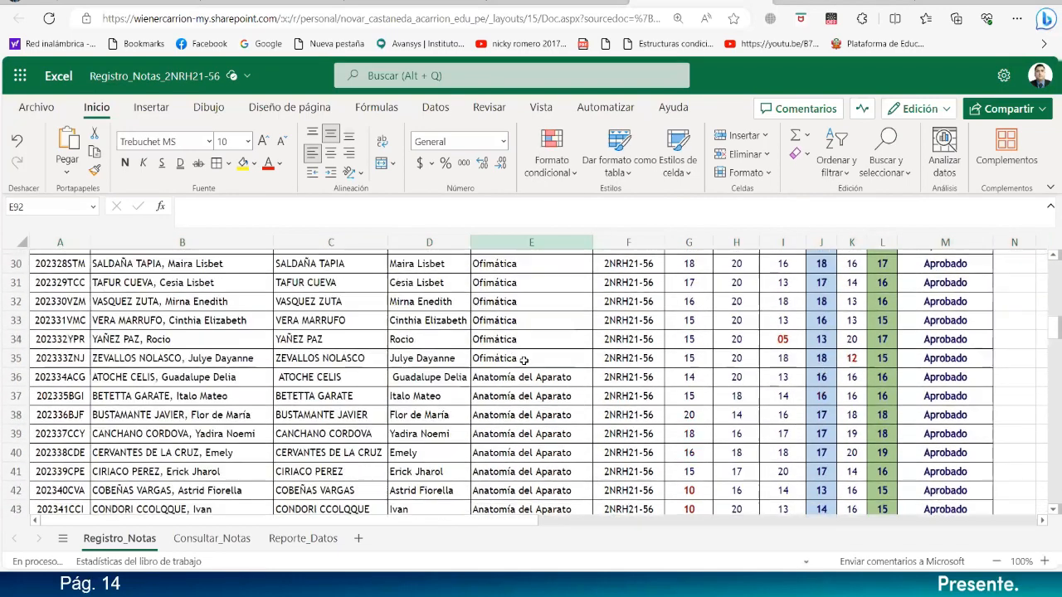
{"action": "left_click_drag", "start_coordinate": [179, 378], "coordinate": [448, 352]}
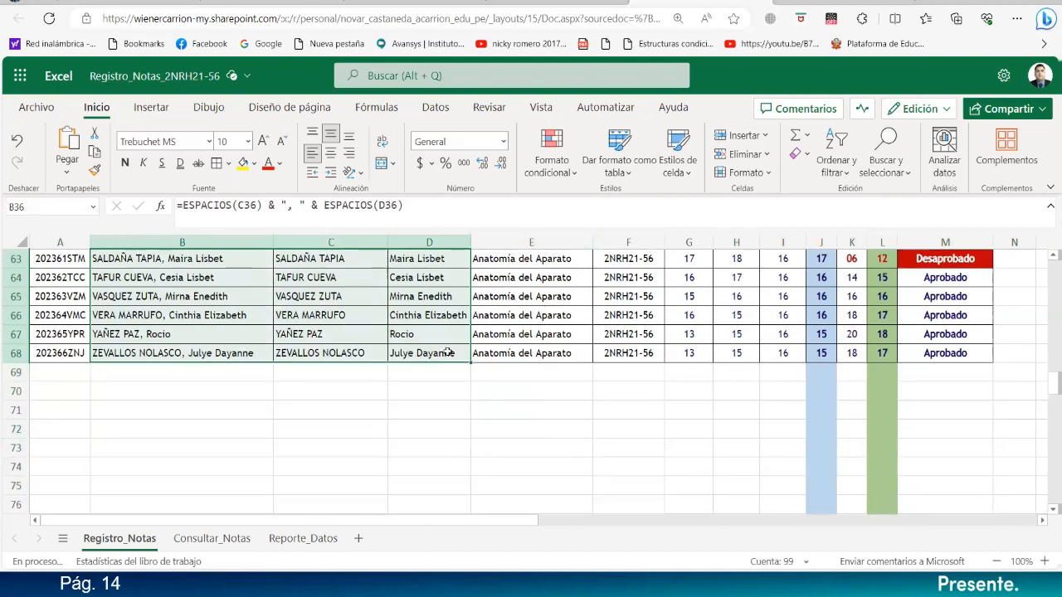
{"action": "left_click", "coordinate": [187, 371]}
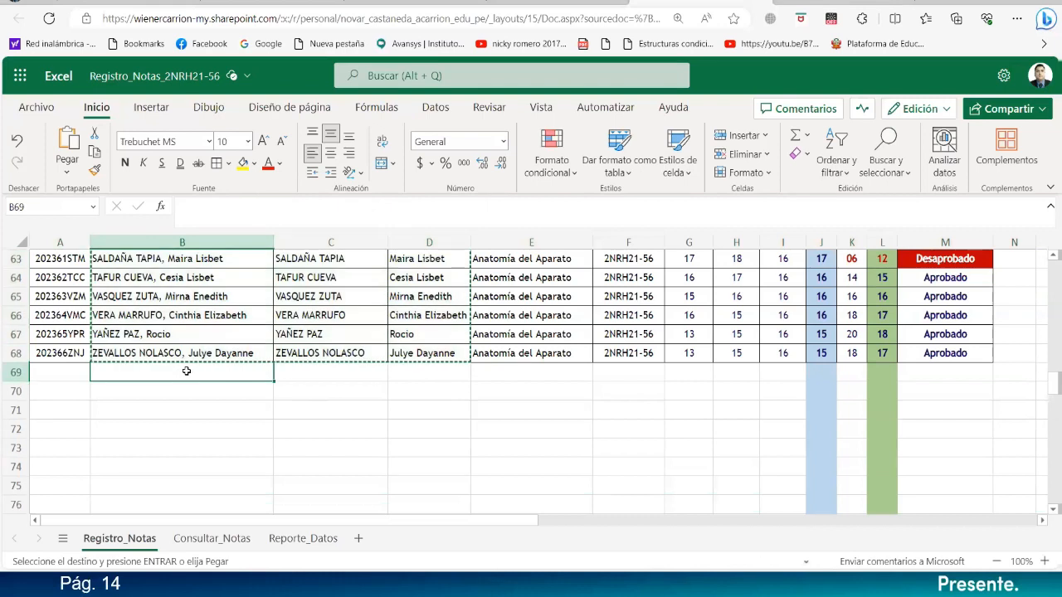
{"action": "key", "text": "ctrl+v"}
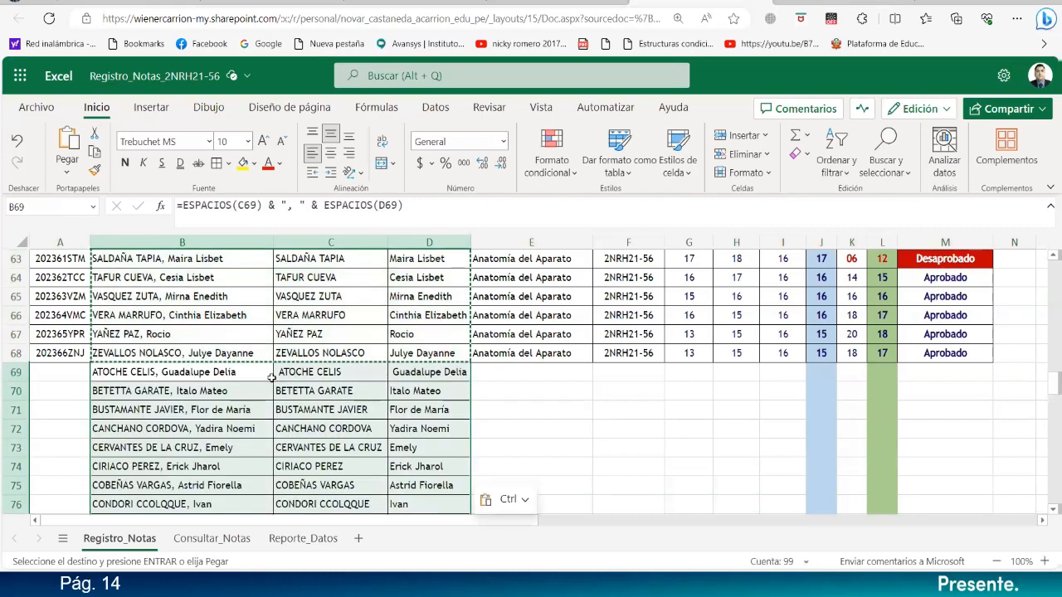
- Fill the student code formula from A68 down to A101 and check the extended student list
{"action": "left_click", "coordinate": [82, 353]}
{"action": "left_click_drag", "start_coordinate": [89, 522], "coordinate": [86, 343]}
{"action": "scroll", "coordinate": [201, 348], "scroll_direction": "up", "scroll_amount": 10}
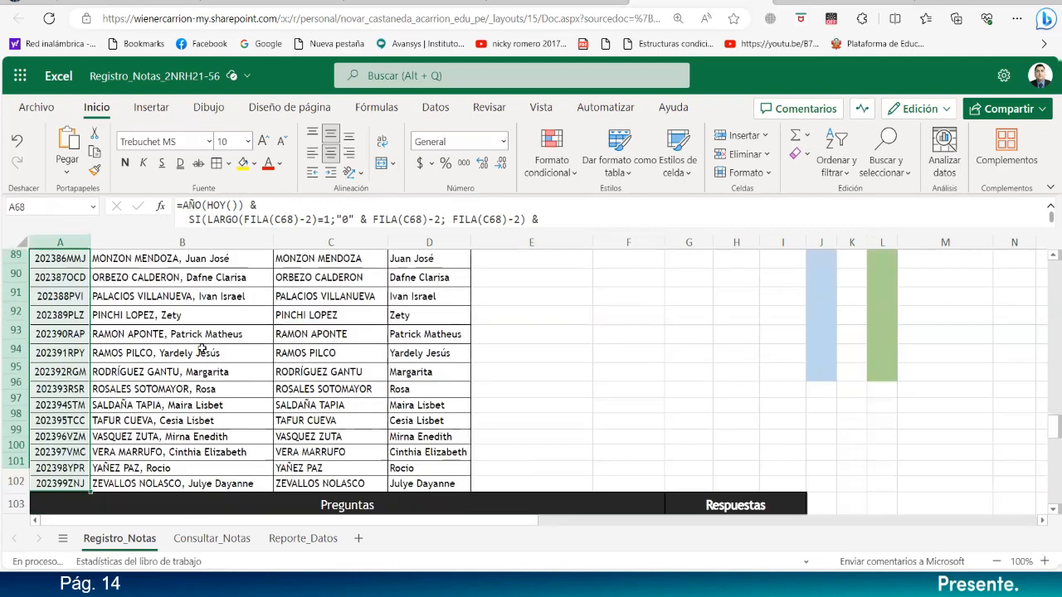
{"action": "scroll", "coordinate": [201, 348], "scroll_direction": "up", "scroll_amount": 15}
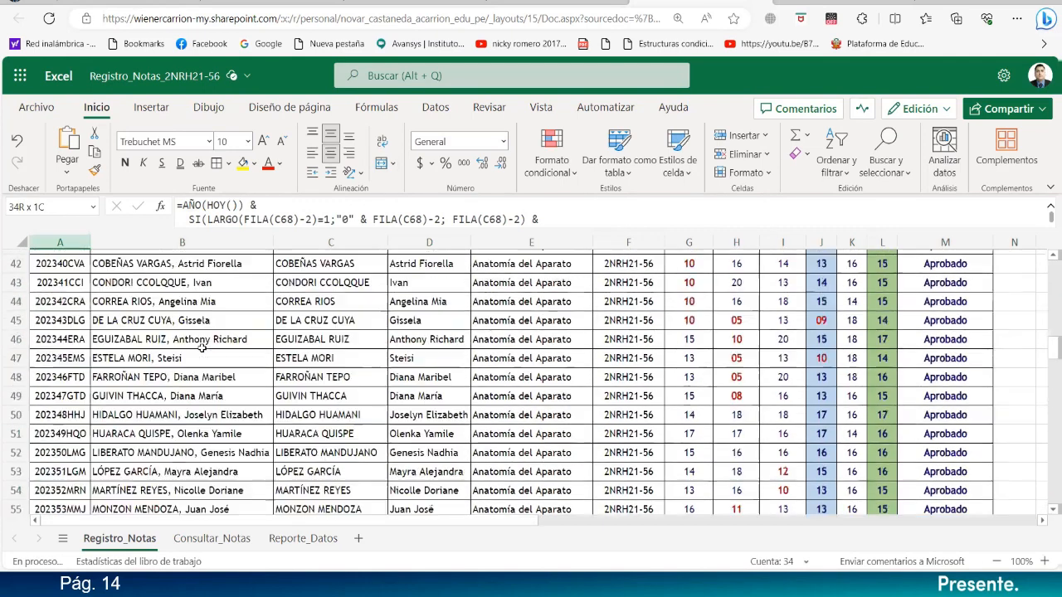
{"action": "scroll", "coordinate": [202, 350], "scroll_direction": "up", "scroll_amount": 3}
{"action": "scroll", "coordinate": [202, 348], "scroll_direction": "down", "scroll_amount": 10}
{"action": "scroll", "coordinate": [201, 348], "scroll_direction": "down", "scroll_amount": 1}
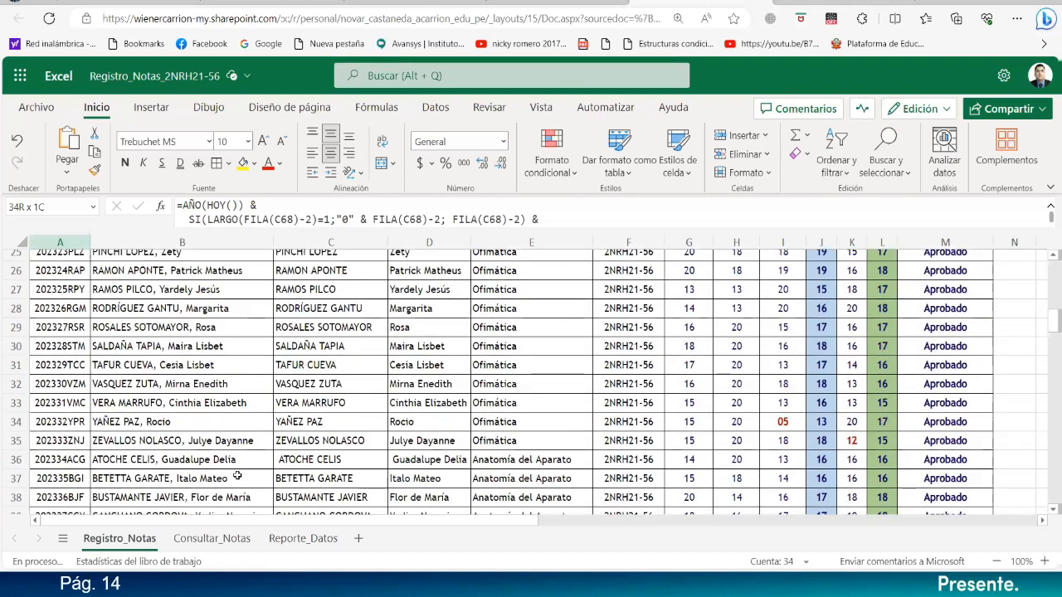
{"action": "scroll", "coordinate": [123, 459], "scroll_direction": "down", "scroll_amount": 16}
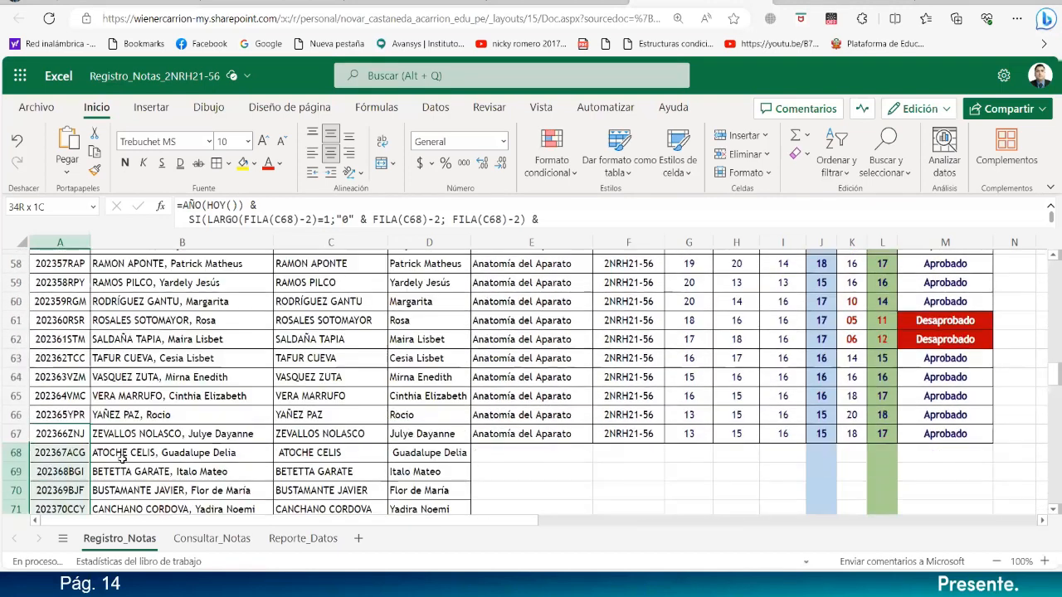
- Insert one blank row above the Preguntas header to separate it from the student list
{"action": "scroll", "coordinate": [122, 459], "scroll_direction": "down", "scroll_amount": 6}
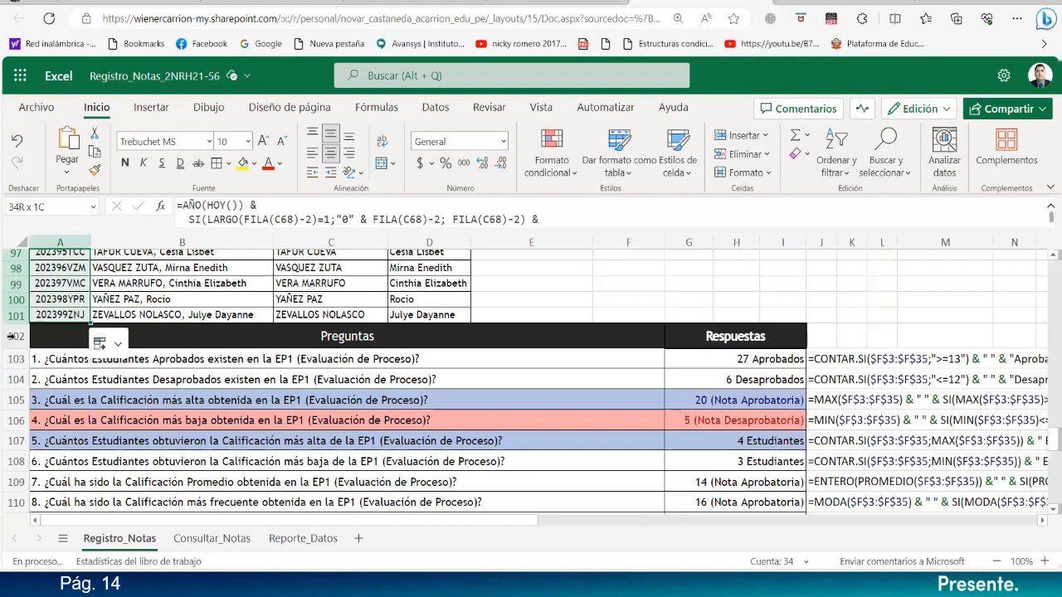
{"action": "left_click", "coordinate": [14, 336]}
{"action": "right_click", "coordinate": [15, 336]}
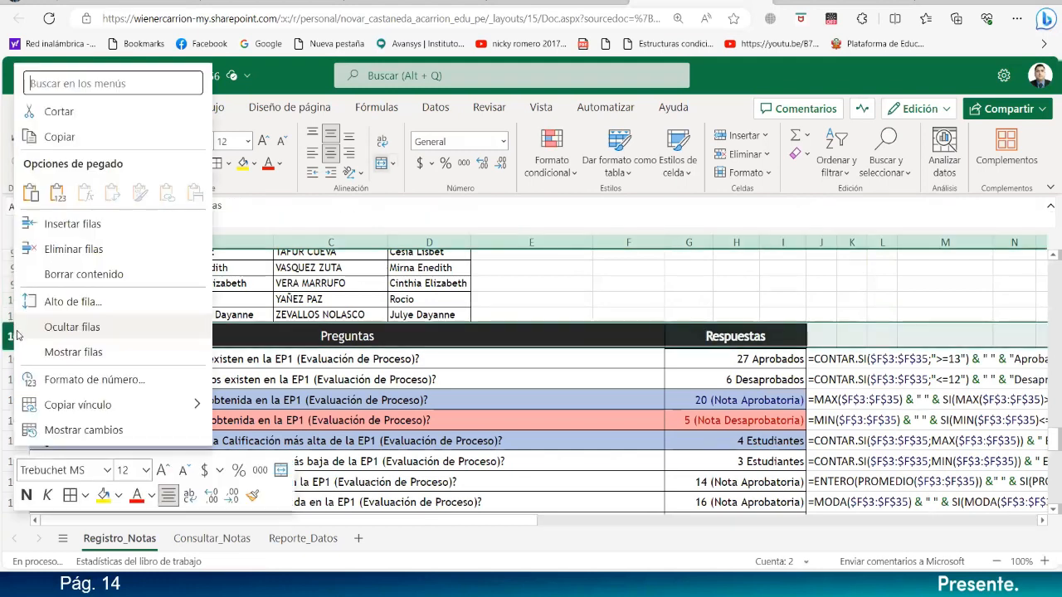
{"action": "left_click", "coordinate": [49, 224]}
{"action": "left_click", "coordinate": [544, 304]}
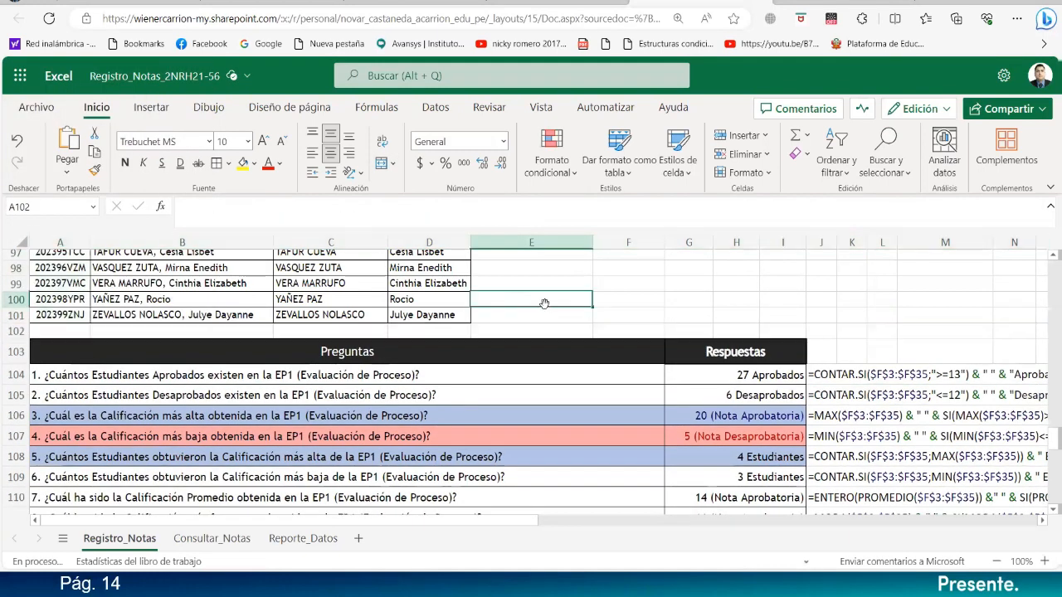
- Enter the course name "Agentes Físicos I" in E69, the first row of the third course's records
{"action": "scroll", "coordinate": [529, 343], "scroll_direction": "up", "scroll_amount": 13}
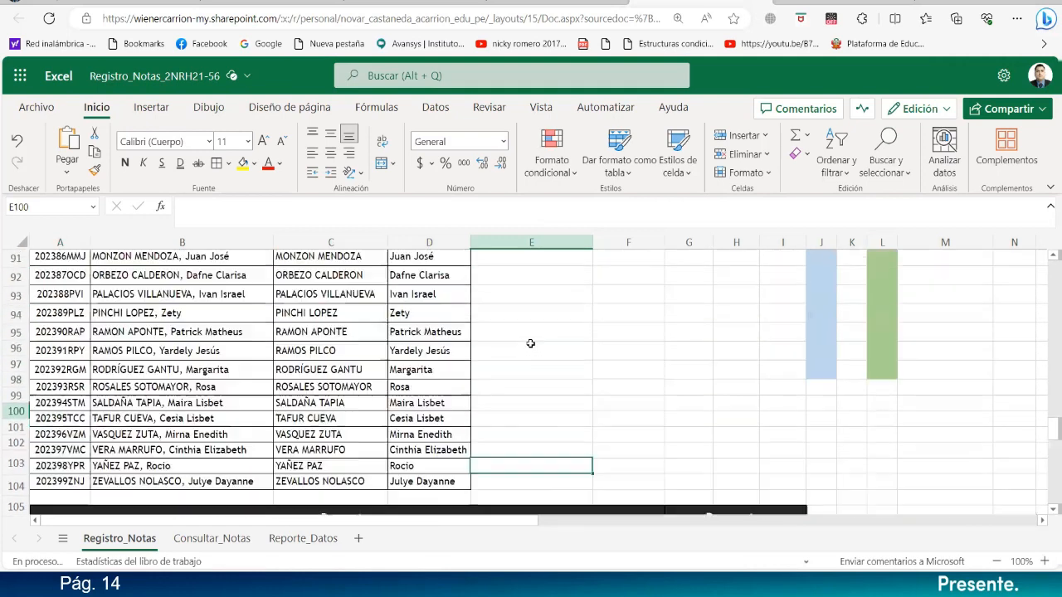
{"action": "scroll", "coordinate": [536, 387], "scroll_direction": "down", "scroll_amount": 2}
{"action": "left_click", "coordinate": [531, 408]}
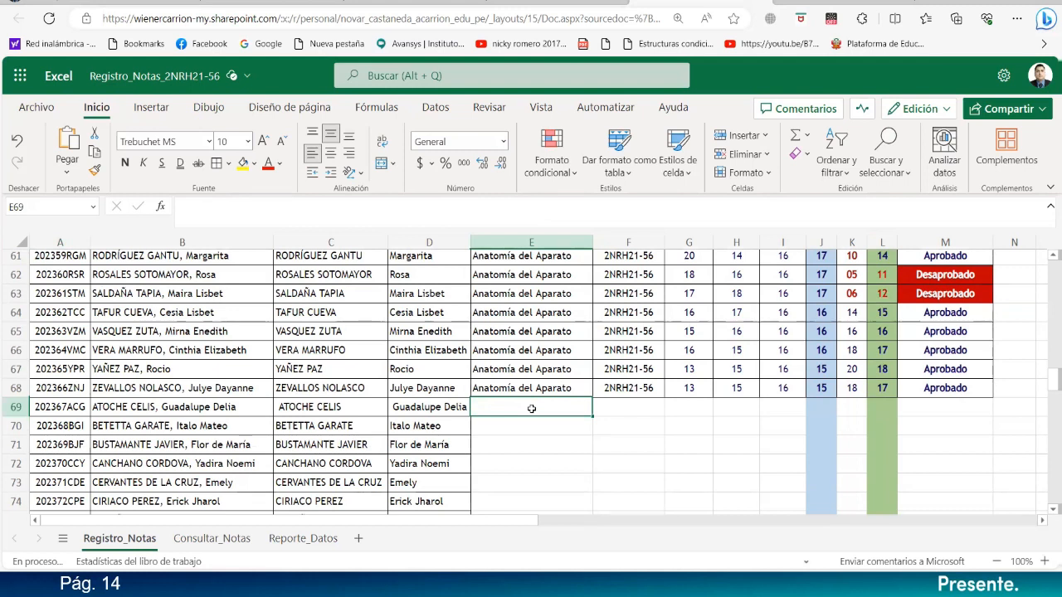
{"action": "type", "text": "Age"}
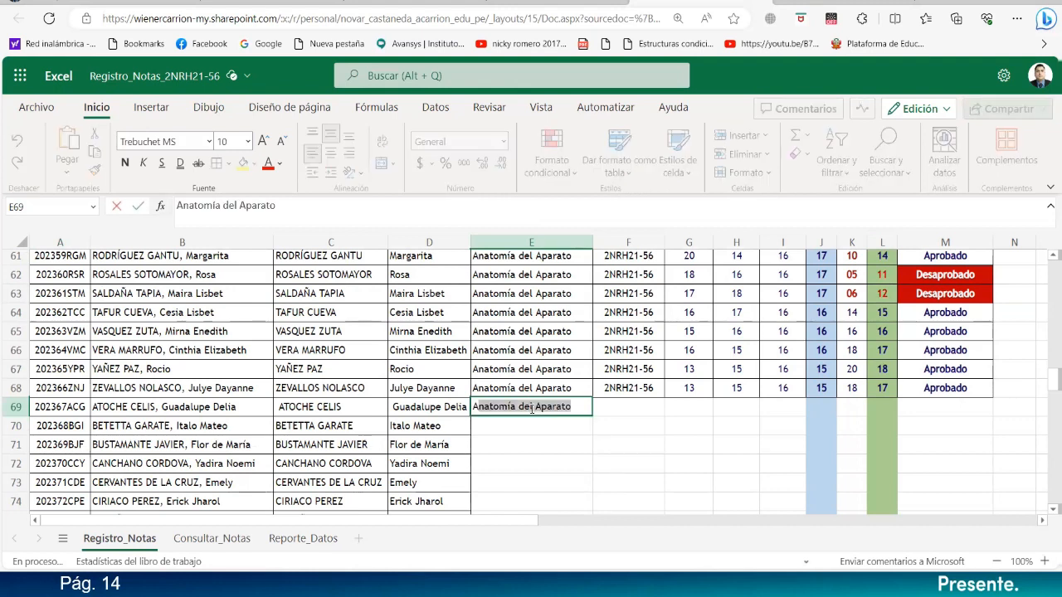
{"action": "type", "text": "nt"}
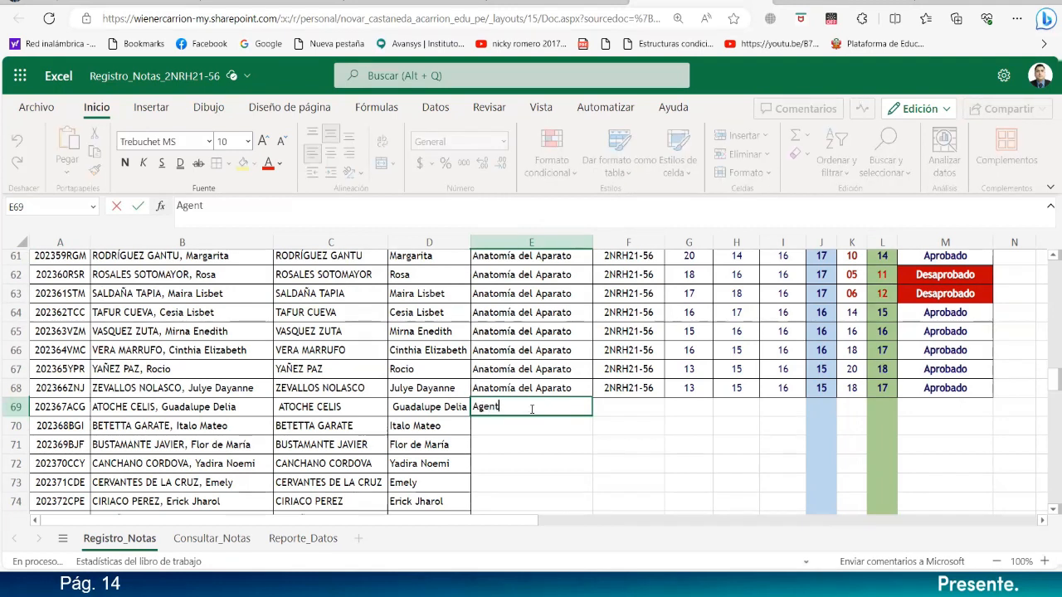
{"action": "type", "text": "es"}
{"action": "key", "text": "Return"}
- Fill the section from F68 into F69 and extend the course and section in E69:F69 down to row 101
{"action": "left_click", "coordinate": [633, 391]}
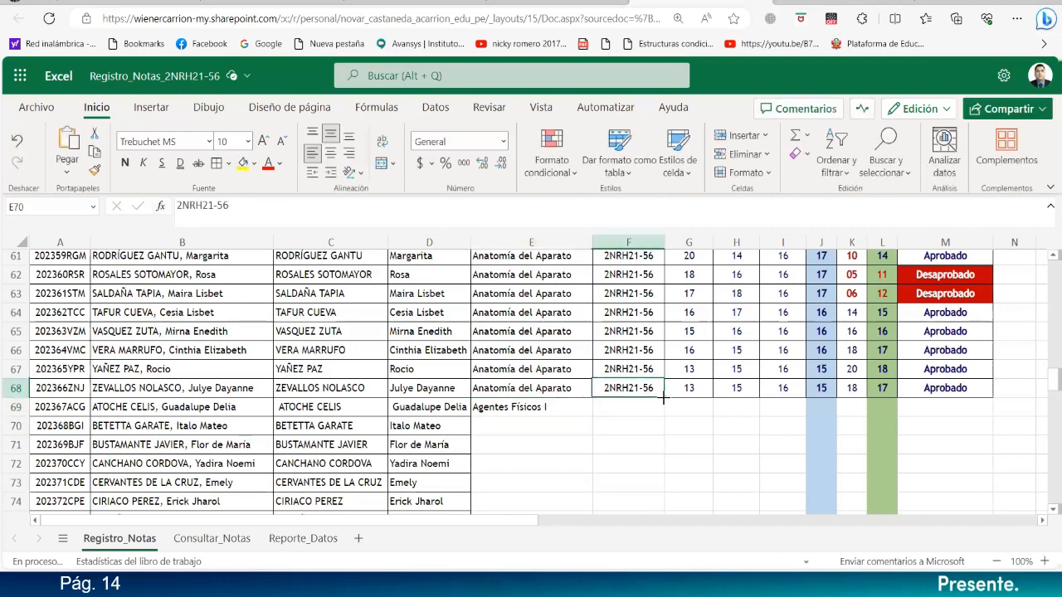
{"action": "left_click_drag", "start_coordinate": [665, 398], "coordinate": [664, 406]}
{"action": "left_click_drag", "start_coordinate": [553, 406], "coordinate": [656, 307]}
{"action": "scroll", "coordinate": [667, 351], "scroll_direction": "up", "scroll_amount": 15}
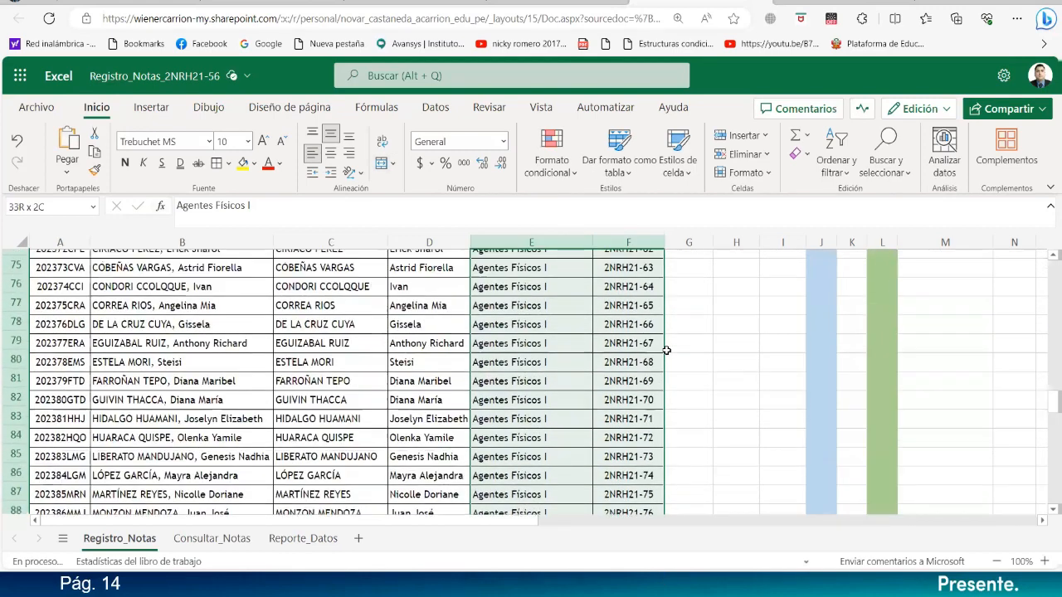
{"action": "scroll", "coordinate": [753, 405], "scroll_direction": "up", "scroll_amount": 12}
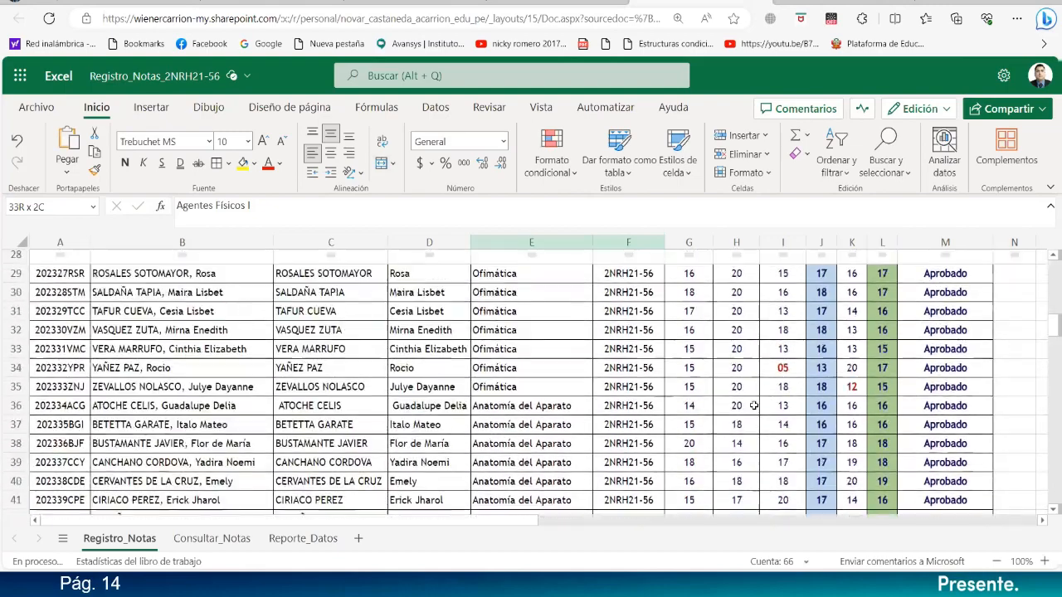
{"action": "scroll", "coordinate": [753, 405], "scroll_direction": "up", "scroll_amount": 3}
{"action": "scroll", "coordinate": [754, 405], "scroll_direction": "down", "scroll_amount": 9}
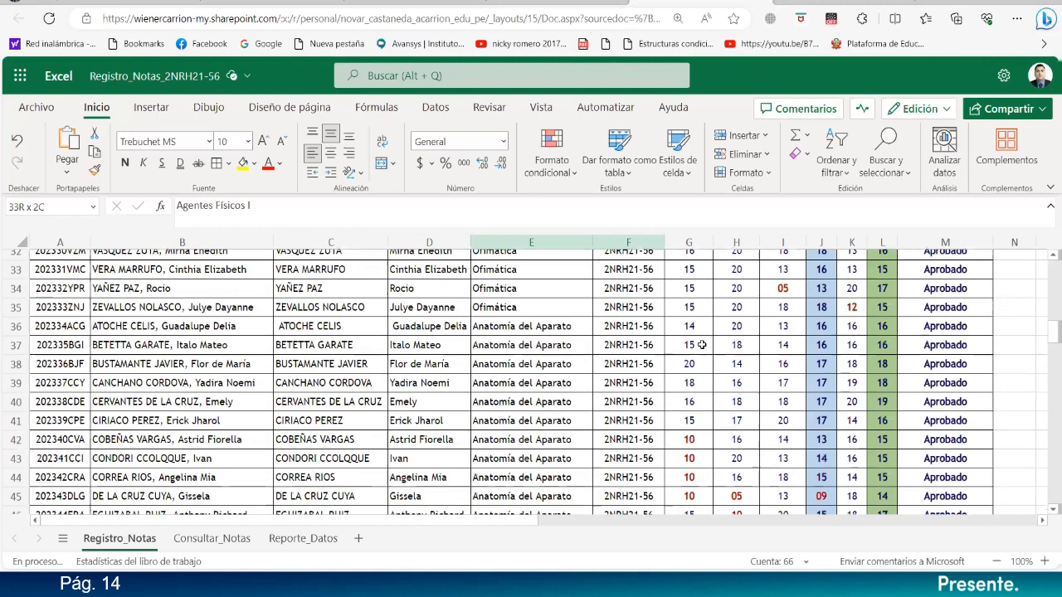
{"action": "left_click", "coordinate": [693, 328]}
{"action": "mouse_move", "coordinate": [730, 496]}
{"action": "left_mouse_down"}
{"action": "mouse_move", "coordinate": [736, 561]}
{"action": "mouse_move", "coordinate": [734, 484]}
{"action": "left_mouse_up"}
- Copy the Ofimática EP02 and EP03 grades from H3:I35 and paste them starting at H69
{"action": "scroll", "coordinate": [735, 483], "scroll_direction": "up", "scroll_amount": 15}
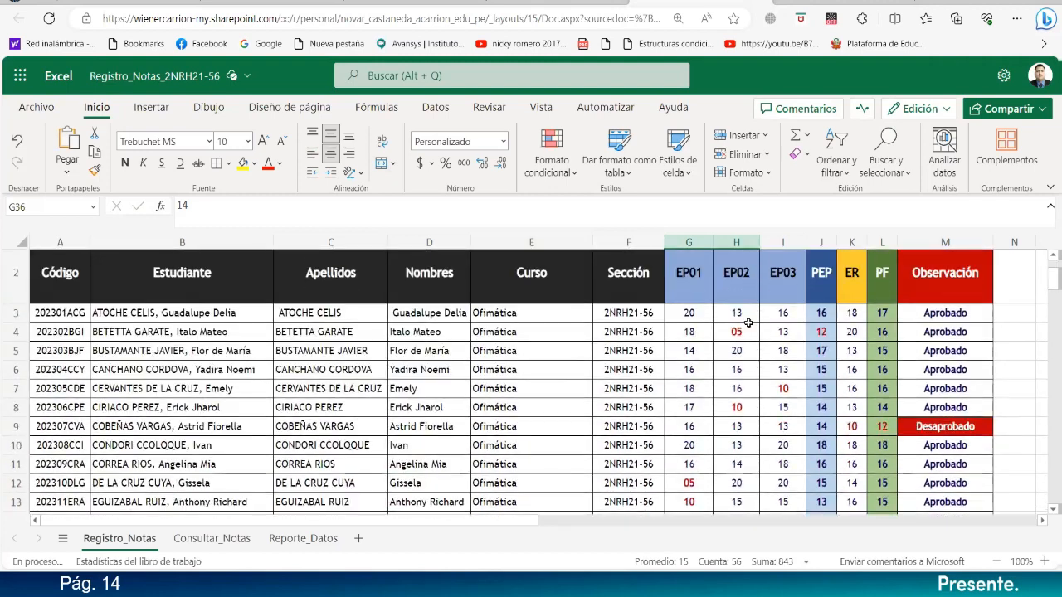
{"action": "left_click_drag", "start_coordinate": [770, 501], "coordinate": [770, 502]}
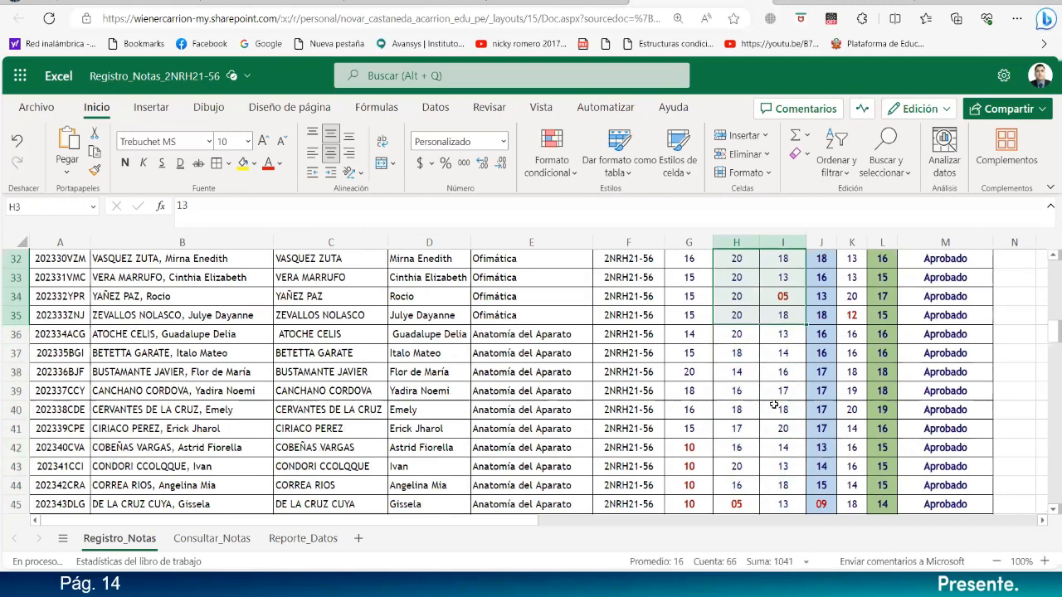
{"action": "scroll", "coordinate": [768, 431], "scroll_direction": "down", "scroll_amount": 6}
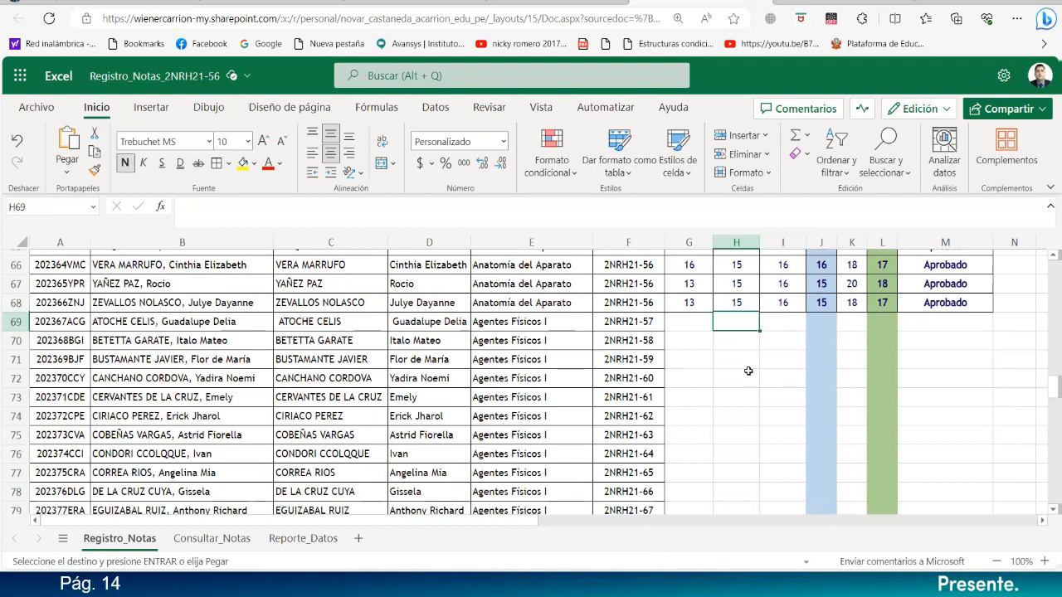
{"action": "scroll", "coordinate": [690, 433], "scroll_direction": "down", "scroll_amount": 5}
- Copy the Anatomía del Aparato EP02 grades from H36:H68 and paste them into the EP01 column starting at G69
{"action": "scroll", "coordinate": [691, 433], "scroll_direction": "up", "scroll_amount": 15}
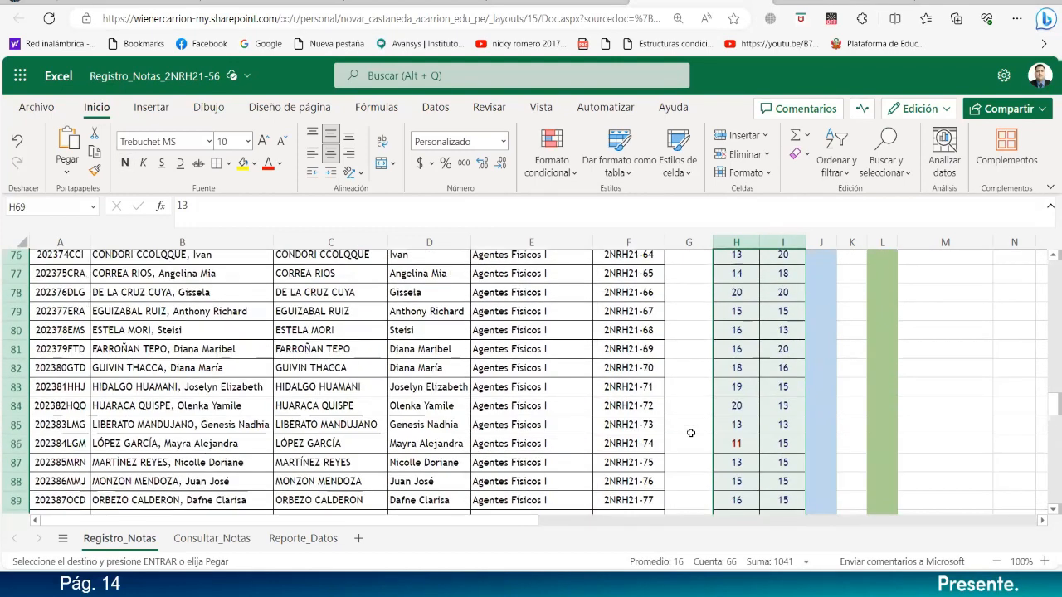
{"action": "scroll", "coordinate": [690, 433], "scroll_direction": "up", "scroll_amount": 14}
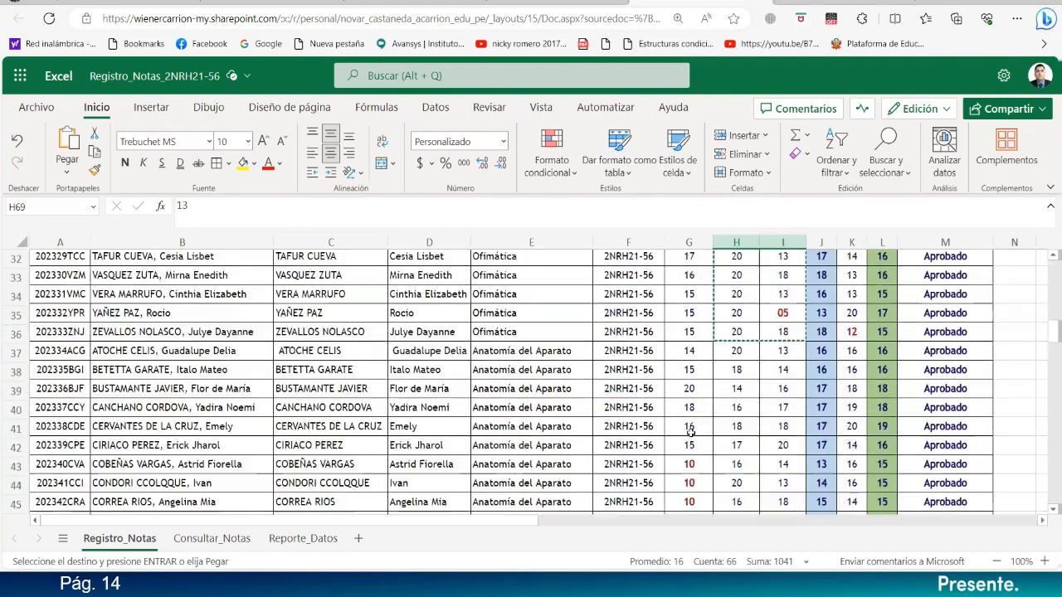
{"action": "scroll", "coordinate": [690, 432], "scroll_direction": "down", "scroll_amount": 3}
{"action": "scroll", "coordinate": [691, 432], "scroll_direction": "down", "scroll_amount": 17}
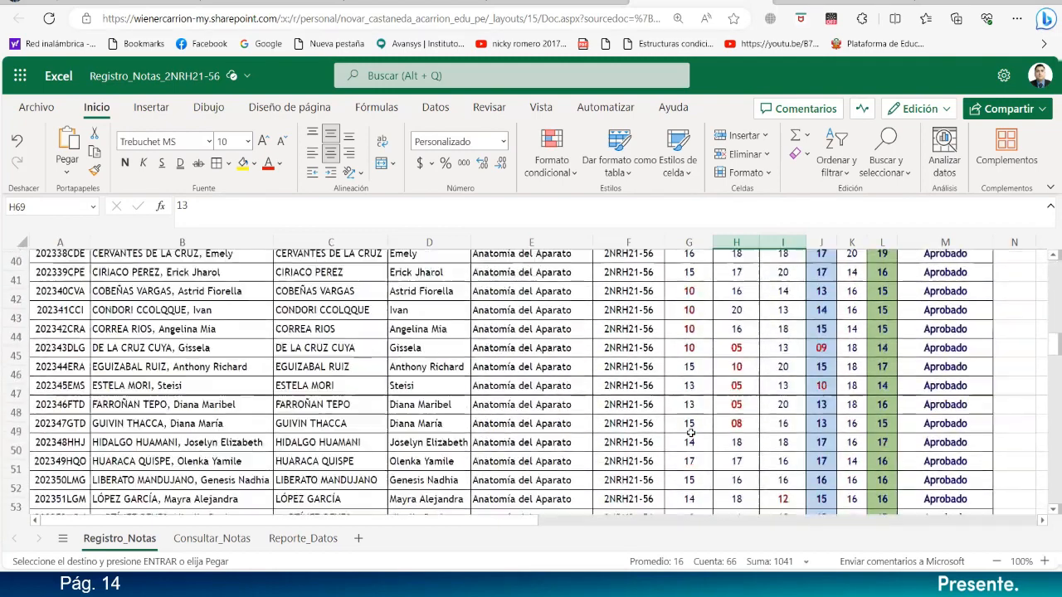
{"action": "scroll", "coordinate": [691, 432], "scroll_direction": "up", "scroll_amount": 7}
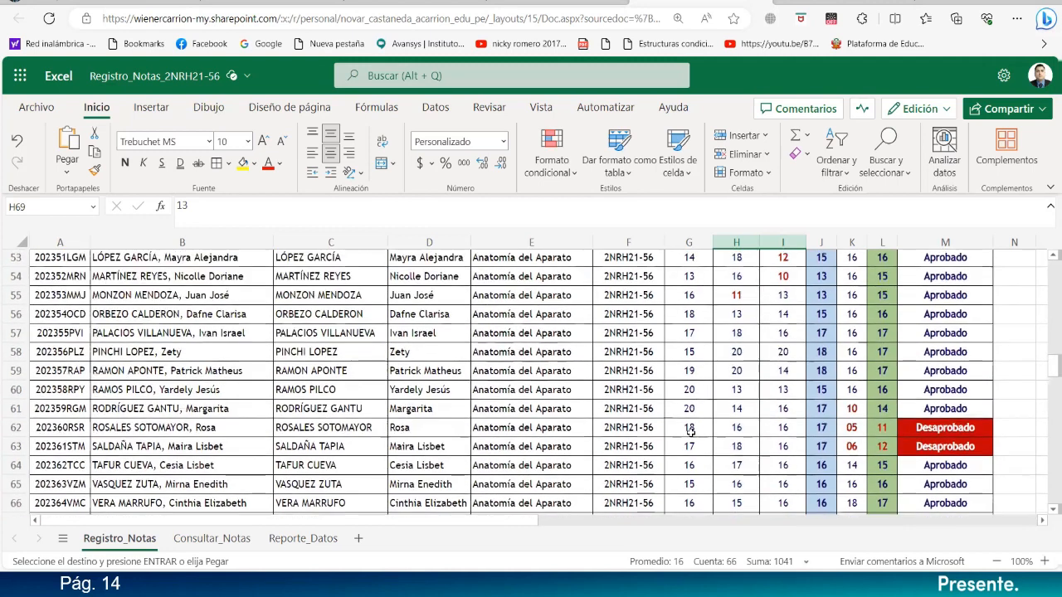
{"action": "scroll", "coordinate": [690, 434], "scroll_direction": "up", "scroll_amount": 4}
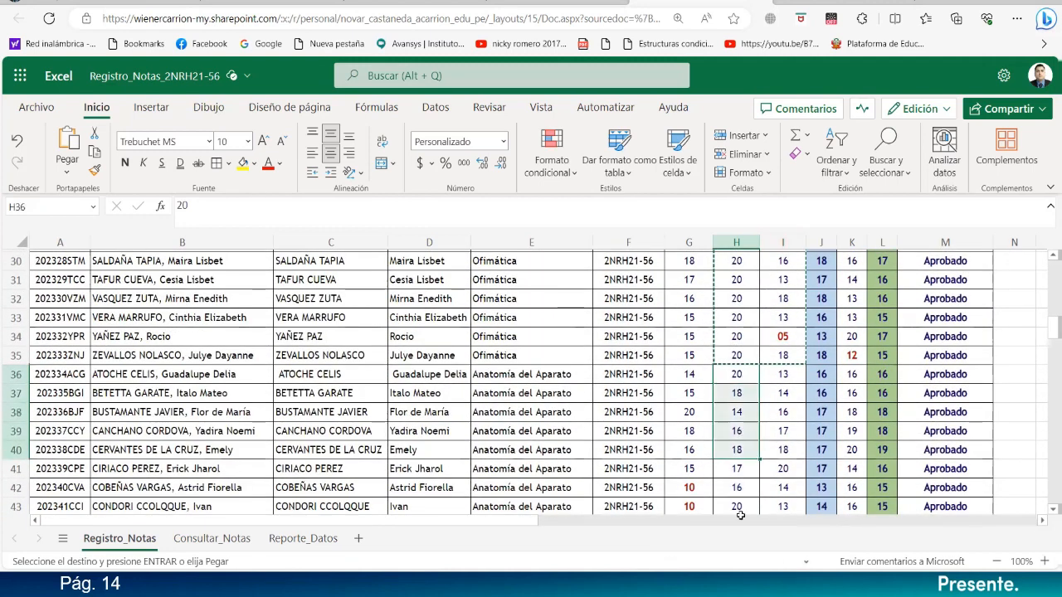
{"action": "left_click_drag", "start_coordinate": [740, 515], "coordinate": [740, 516]}
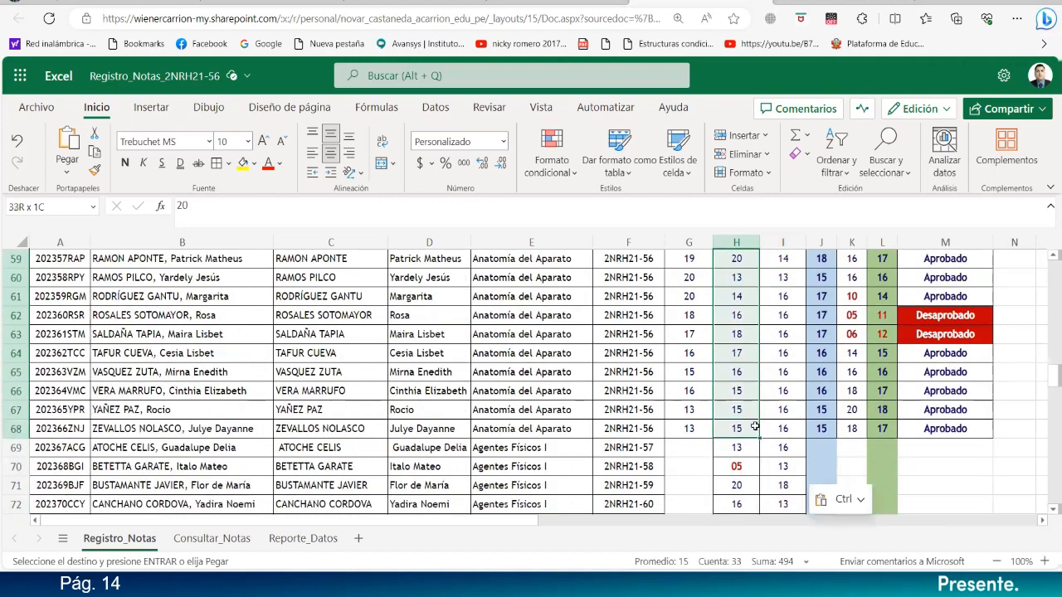
{"action": "left_click", "coordinate": [698, 447]}
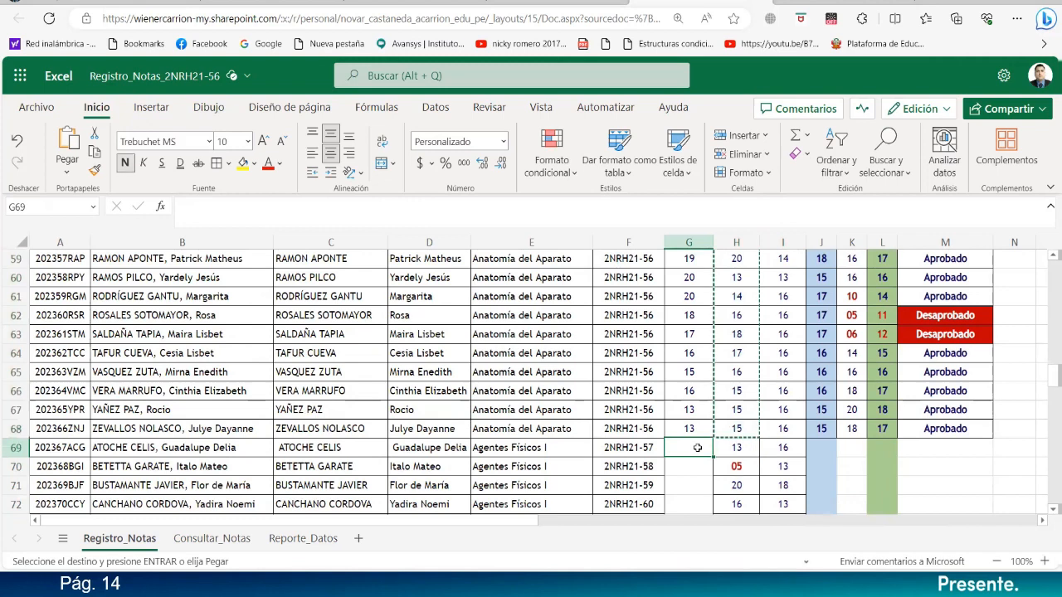
{"action": "key", "text": "ctrl+v"}
- Check the pasted grades down to row 101 and apply the border to cells H101:I101
{"action": "scroll", "coordinate": [698, 447], "scroll_direction": "down", "scroll_amount": 8}
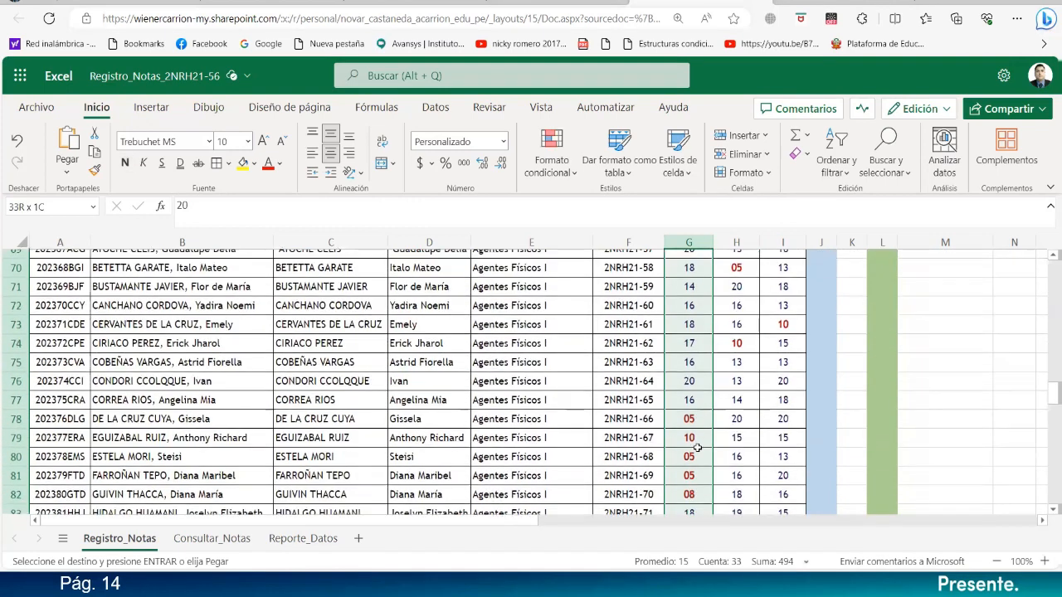
{"action": "scroll", "coordinate": [698, 447], "scroll_direction": "down", "scroll_amount": 3}
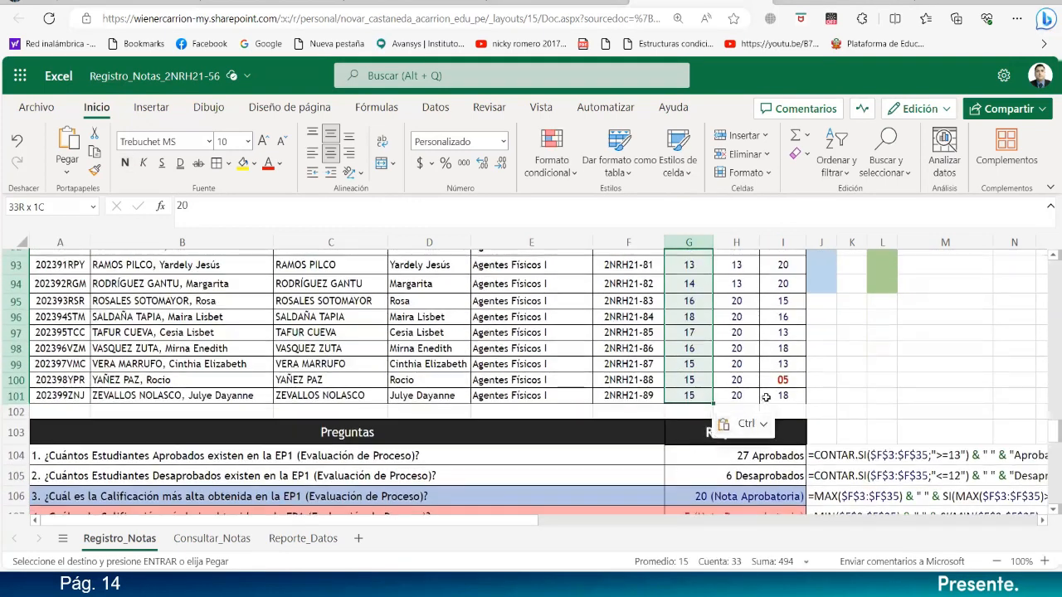
{"action": "left_click_drag", "start_coordinate": [787, 394], "coordinate": [713, 390]}
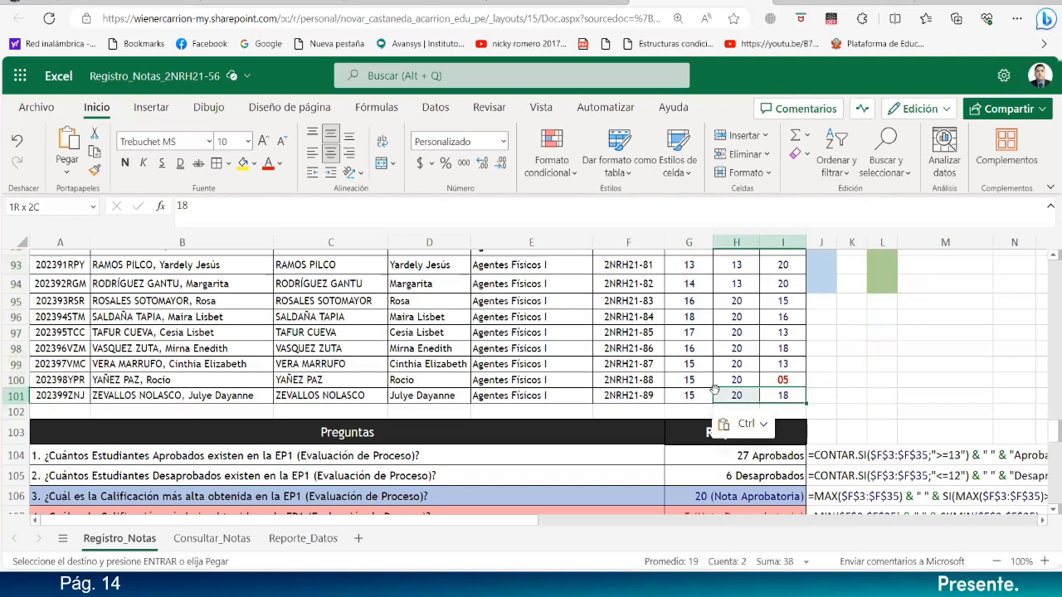
{"action": "left_click", "coordinate": [215, 164]}
{"action": "scroll", "coordinate": [832, 383], "scroll_direction": "up", "scroll_amount": 9}
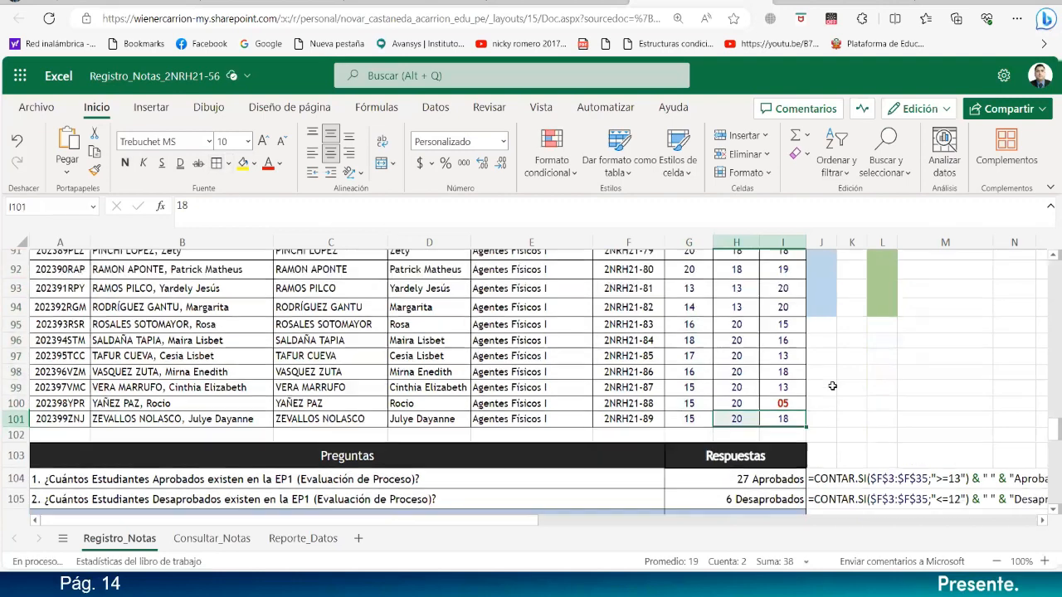
- Fill the PEP average formula from J68 down to J101
{"action": "scroll", "coordinate": [768, 397], "scroll_direction": "up", "scroll_amount": 3}
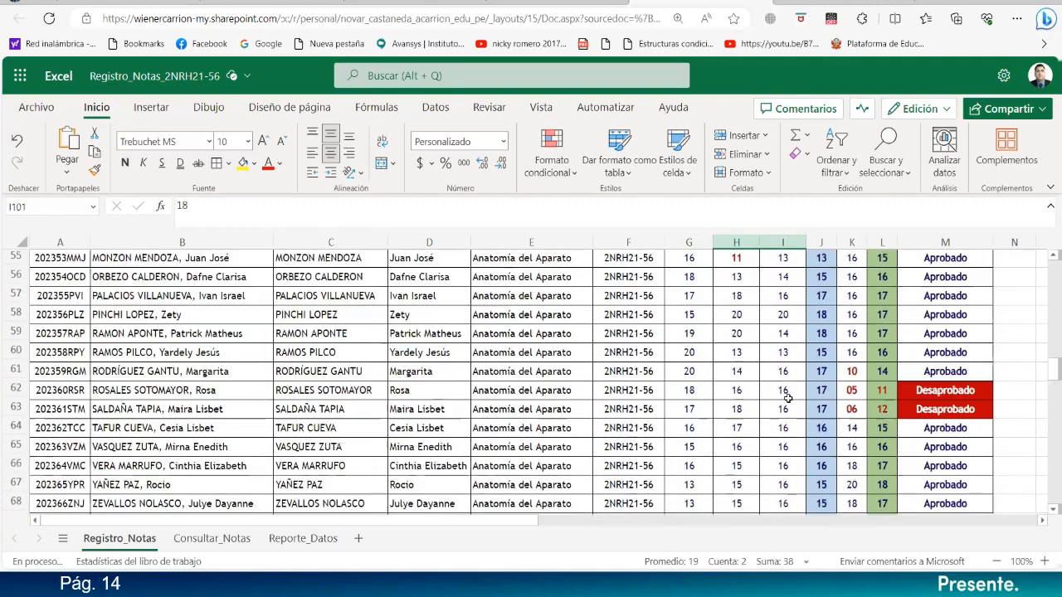
{"action": "scroll", "coordinate": [818, 401], "scroll_direction": "down", "scroll_amount": 2}
{"action": "left_click", "coordinate": [822, 389]}
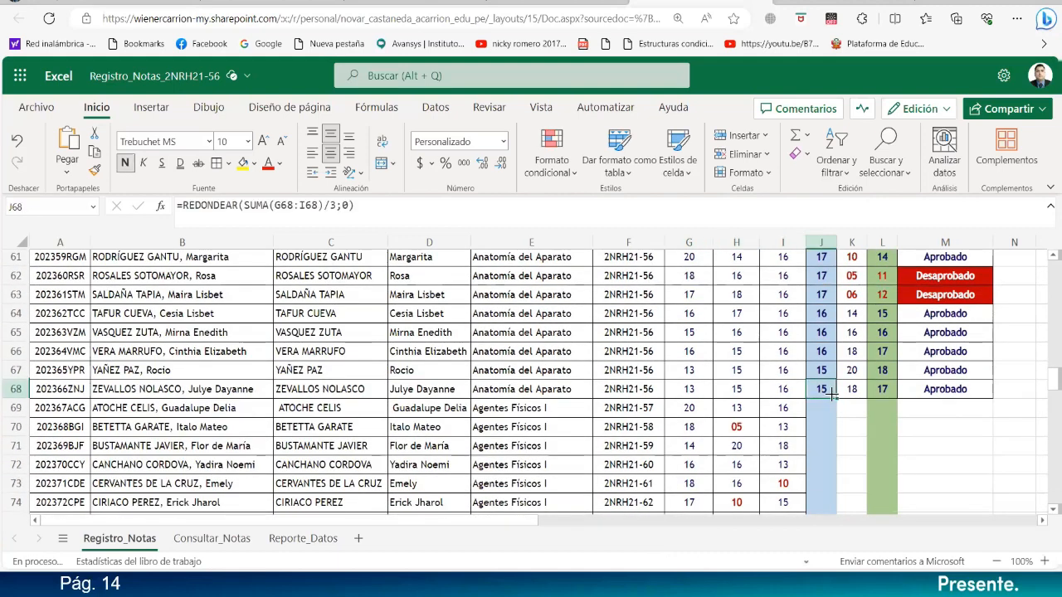
{"action": "left_click_drag", "start_coordinate": [836, 399], "coordinate": [830, 332]}
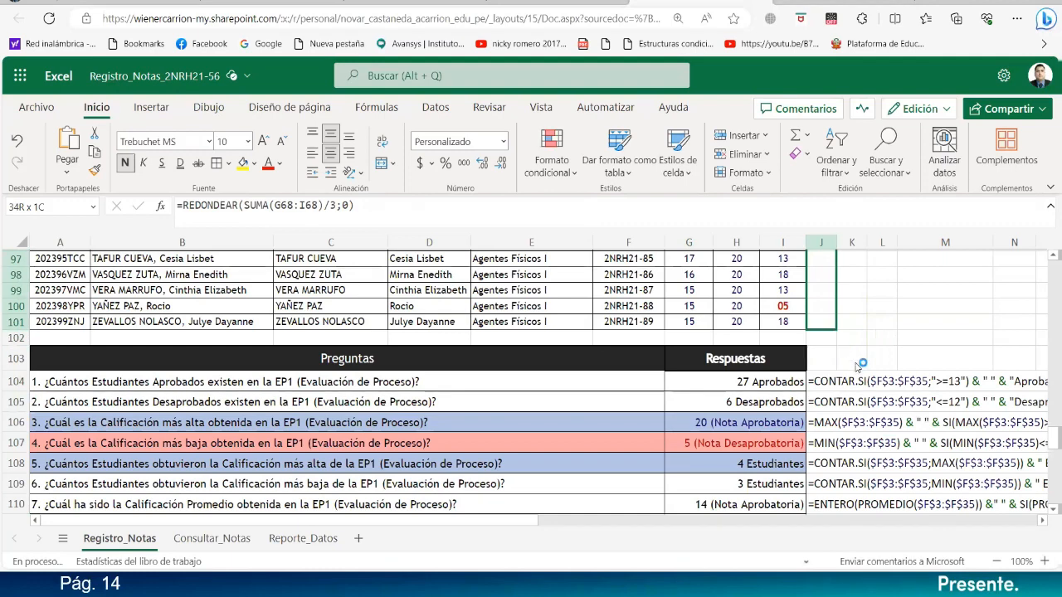
{"action": "scroll", "coordinate": [965, 395], "scroll_direction": "up", "scroll_amount": 9}
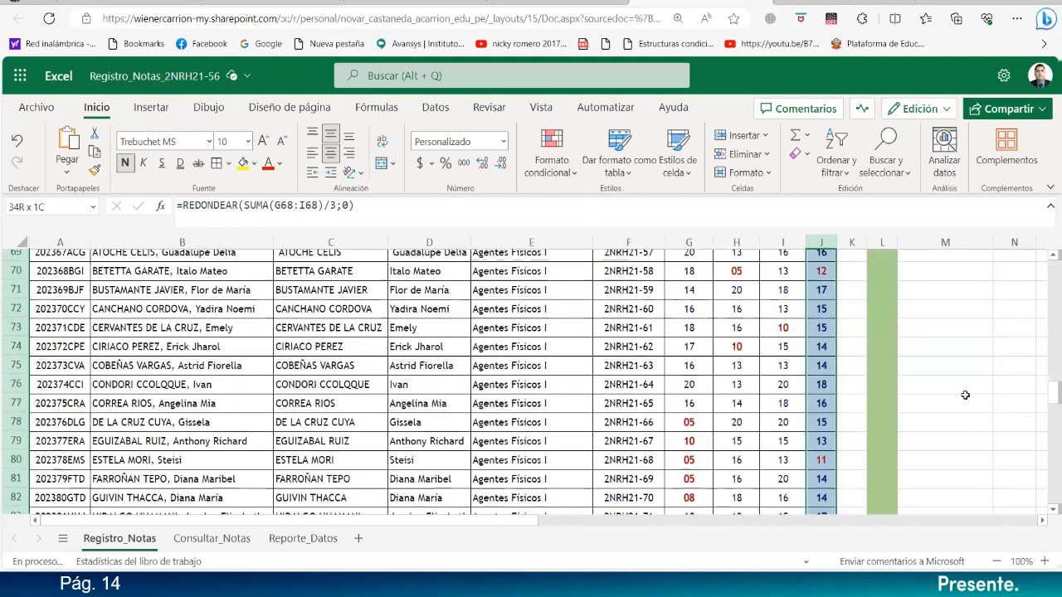
- Fill the PF and Observación formulas from L68:M68 down to row 101
{"action": "scroll", "coordinate": [965, 395], "scroll_direction": "up", "scroll_amount": 4}
{"action": "scroll", "coordinate": [965, 395], "scroll_direction": "down", "scroll_amount": 1}
{"action": "left_click_drag", "start_coordinate": [882, 434], "coordinate": [972, 370]}
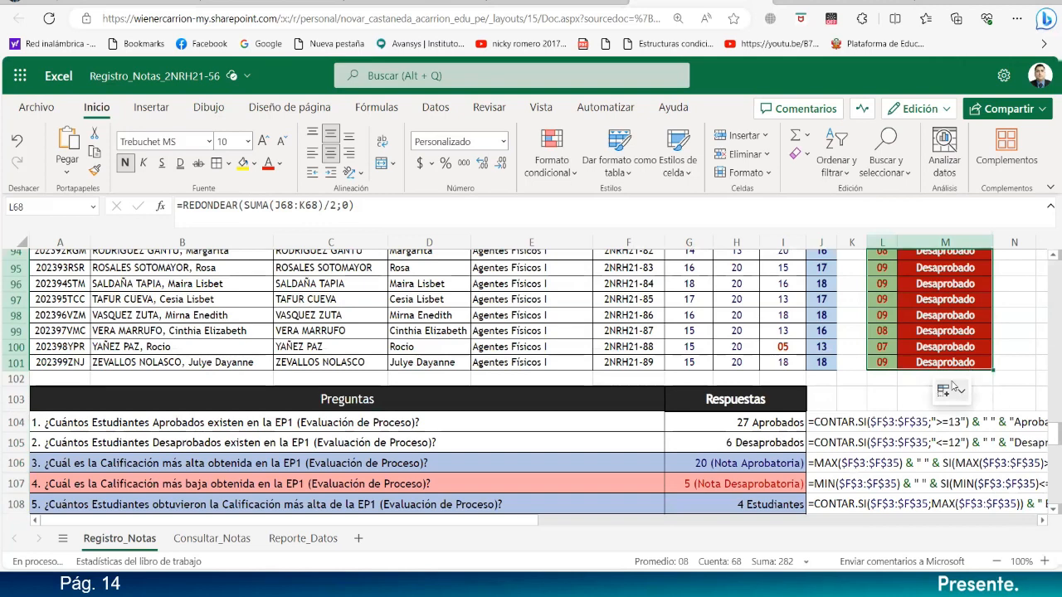
{"action": "scroll", "coordinate": [881, 377], "scroll_direction": "up", "scroll_amount": 6}
{"action": "scroll", "coordinate": [881, 377], "scroll_direction": "up", "scroll_amount": 5}
- Enter the ER grades 16, 16, 18, 20, 14 and 18 in K69 to K74
{"action": "left_click", "coordinate": [858, 413]}
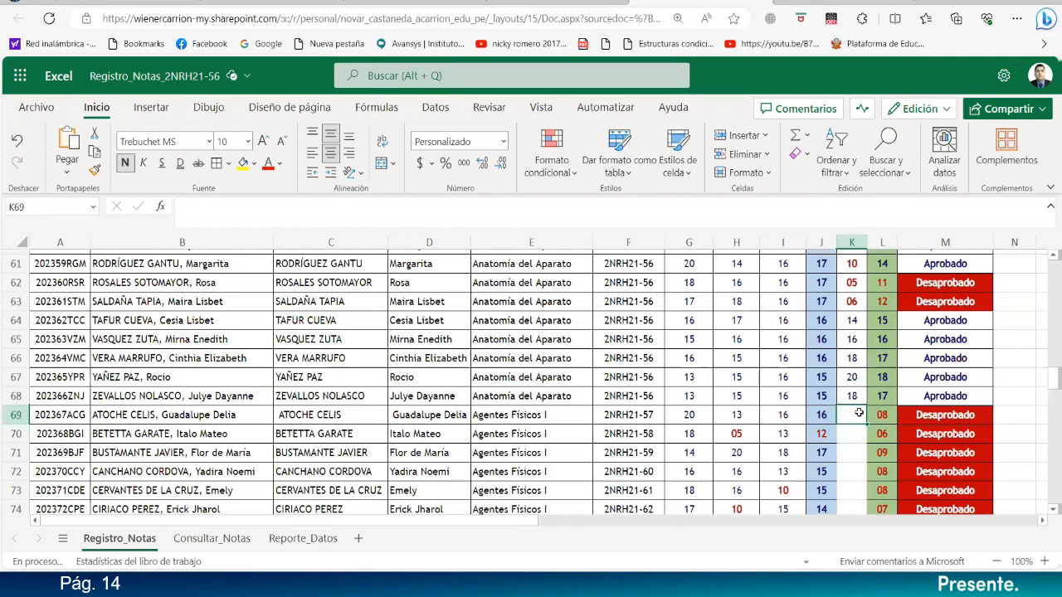
{"action": "type", "text": "16"}
{"action": "key", "text": "Return"}
{"action": "type", "text": "16"}
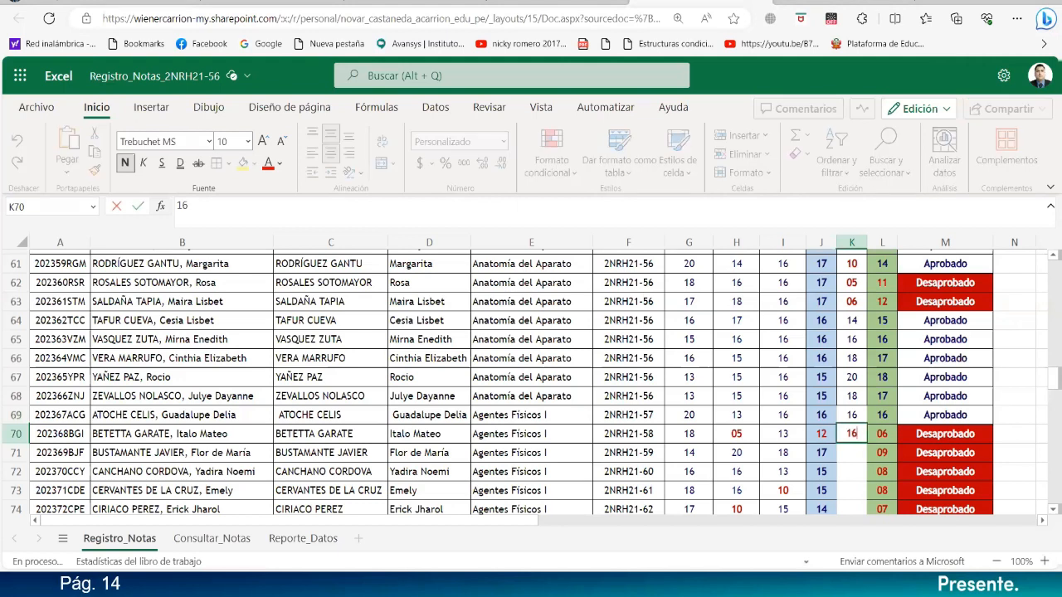
{"action": "key", "text": "Return"}
{"action": "type", "text": "18"}
{"action": "key", "text": "Return"}
{"action": "type", "text": "20"}
{"action": "key", "text": "Return"}
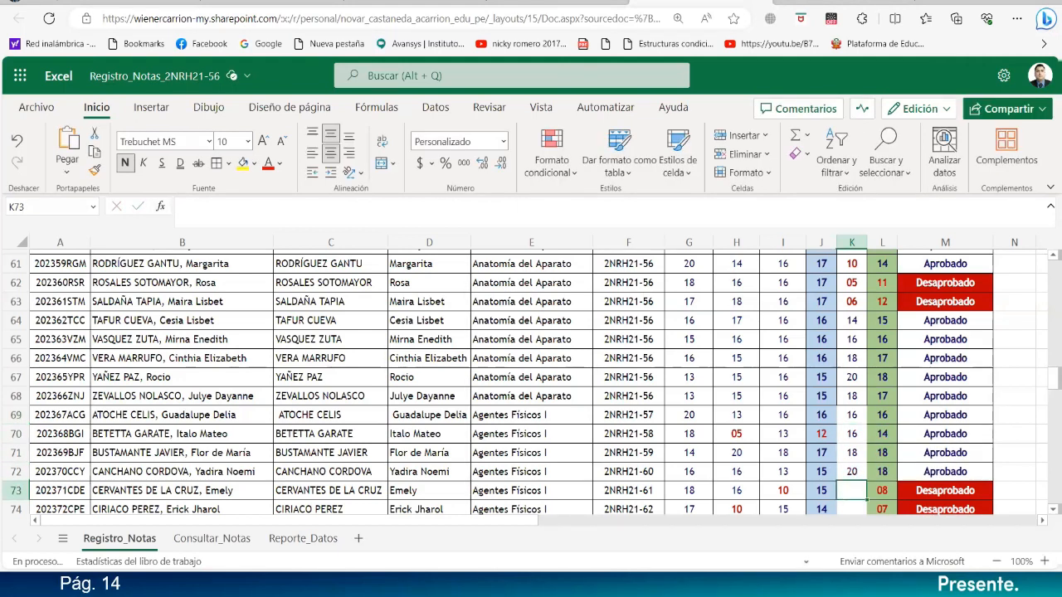
{"action": "type", "text": "14"}
{"action": "key", "text": "Return"}
{"action": "type", "text": "18"}
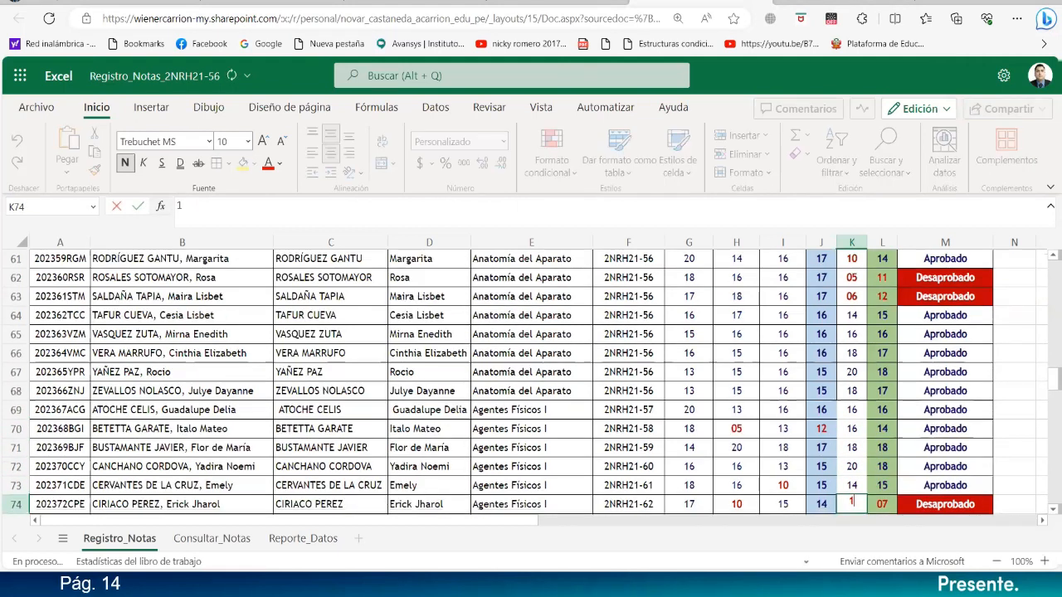
{"action": "key", "text": "Return"}
- Enter the ER grades 10, 13, 13, 14 and 15 in K75 to K79
{"action": "type", "text": "10"}
{"action": "key", "text": "Return"}
{"action": "type", "text": "13"}
{"action": "key", "text": "Return"}
{"action": "type", "text": "13"}
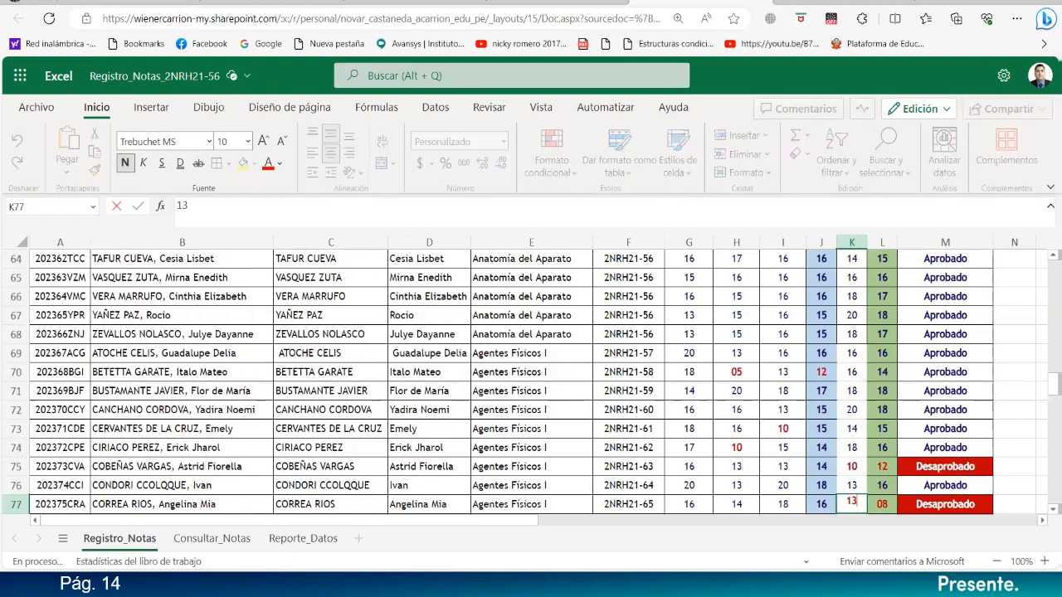
{"action": "key", "text": "Return"}
{"action": "type", "text": "14"}
{"action": "key", "text": "Return"}
{"action": "type", "text": "156"}
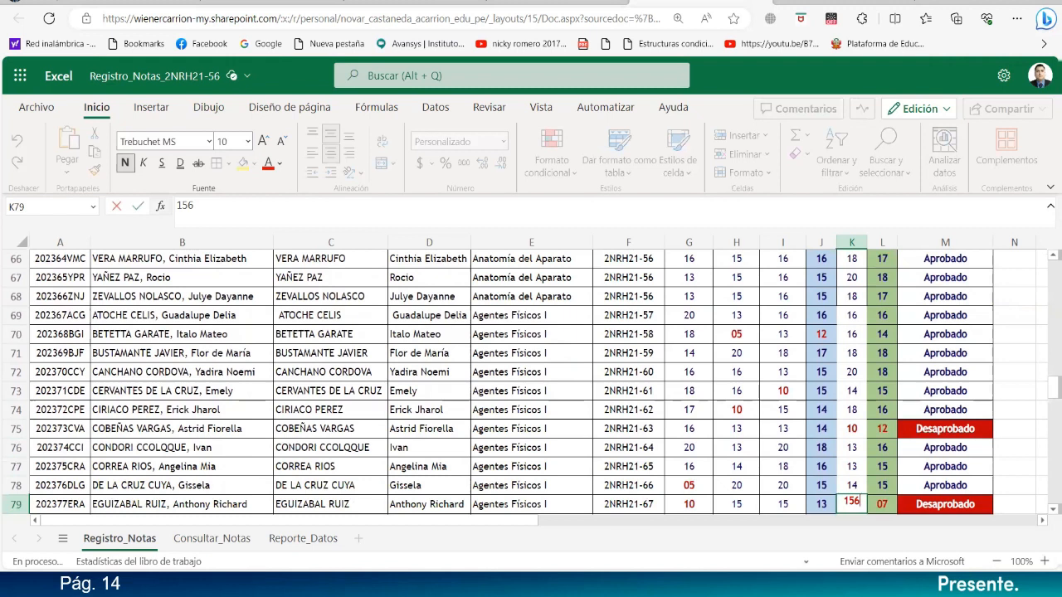
{"action": "key", "text": "Return"}
- Enter the ER grades 16, 18, 20, 13, 12 and 18 in K80 to K85
{"action": "type", "text": "16"}
{"action": "key", "text": "Return"}
{"action": "type", "text": "18"}
{"action": "key", "text": "Return"}
{"action": "type", "text": "20"}
{"action": "key", "text": "Return"}
{"action": "type", "text": "13"}
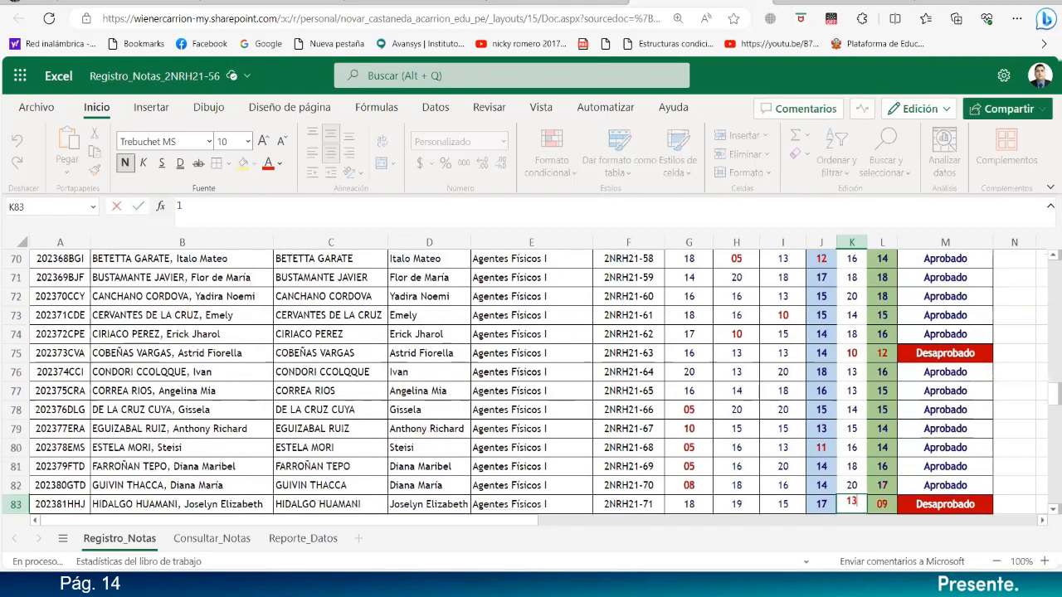
{"action": "key", "text": "Return"}
{"action": "type", "text": "12"}
{"action": "key", "text": "Return"}
{"action": "type", "text": "18"}
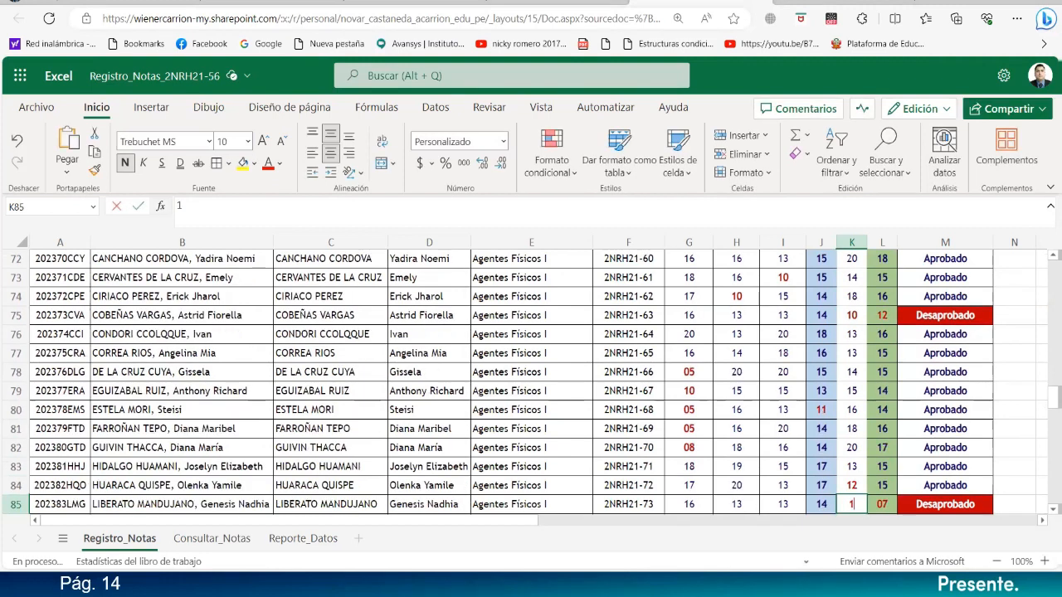
{"action": "key", "text": "Return"}
- Enter the ER grades 20, 13, 13, 13, 15 and 13 in K86 to K91
{"action": "type", "text": "20"}
{"action": "key", "text": "Return"}
{"action": "type", "text": "13"}
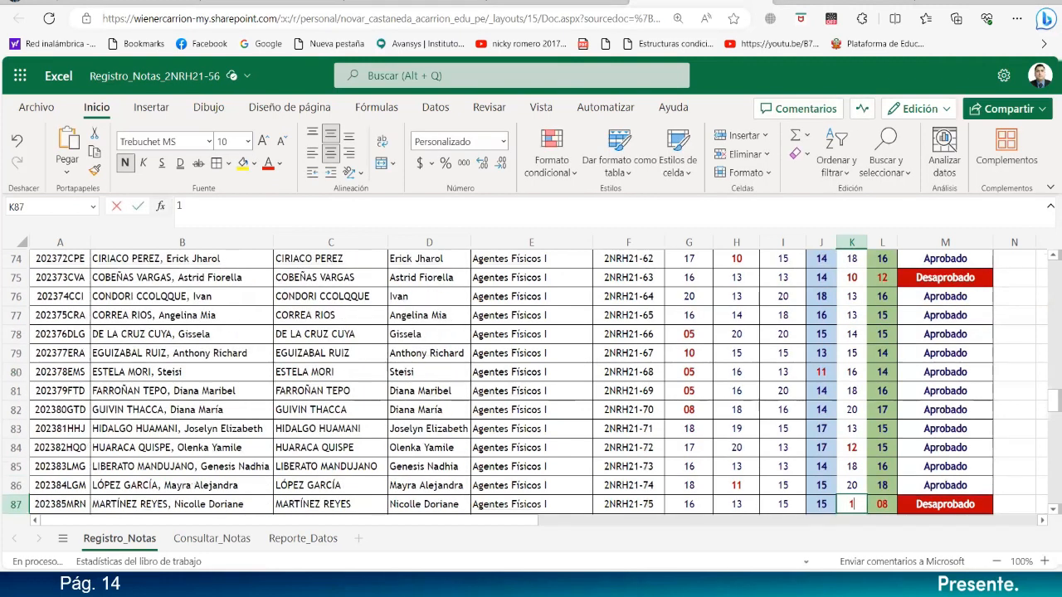
{"action": "key", "text": "Return"}
{"action": "type", "text": "13"}
{"action": "key", "text": "Return"}
{"action": "type", "text": "13"}
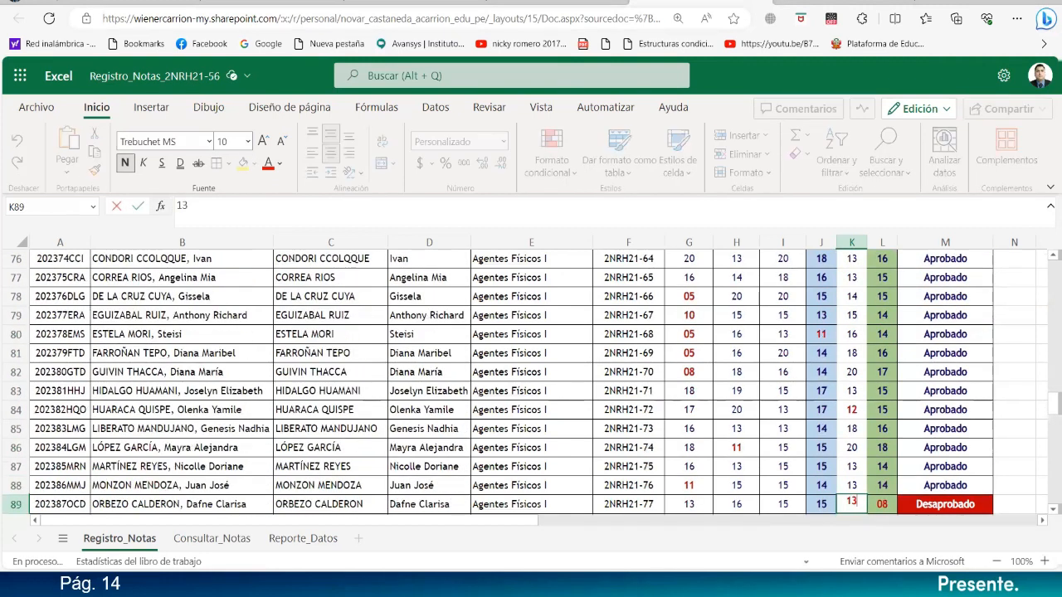
{"action": "key", "text": "Return"}
{"action": "type", "text": "15"}
{"action": "key", "text": "Return"}
{"action": "type", "text": "13"}
{"action": "key", "text": "Return"}
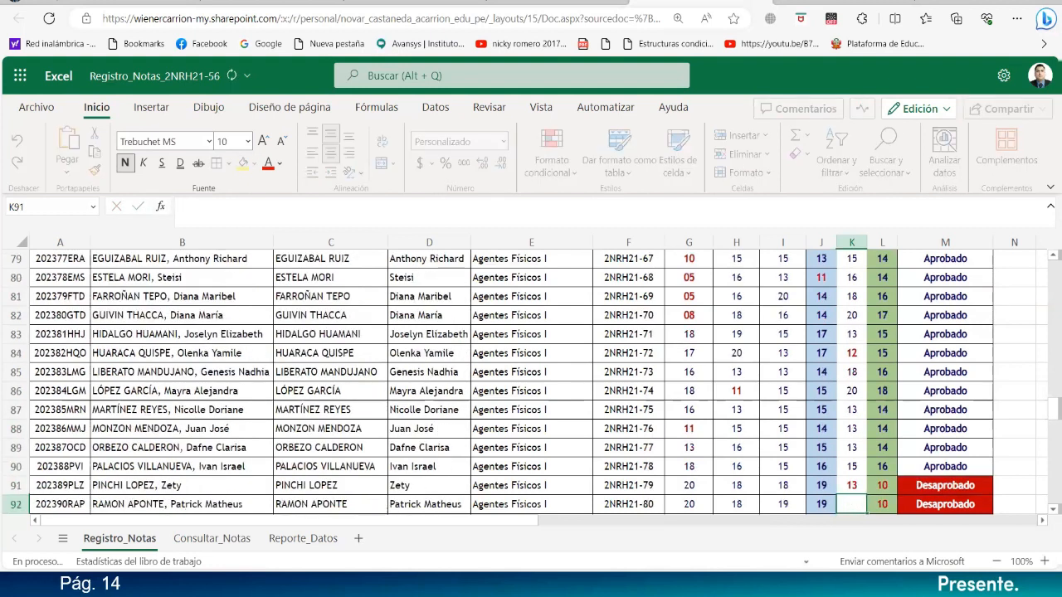
- Enter the ER grades 18, 16, 20, 20 and 18 in K92 to K96
{"action": "type", "text": "18"}
{"action": "key", "text": "Return"}
{"action": "type", "text": "1"}
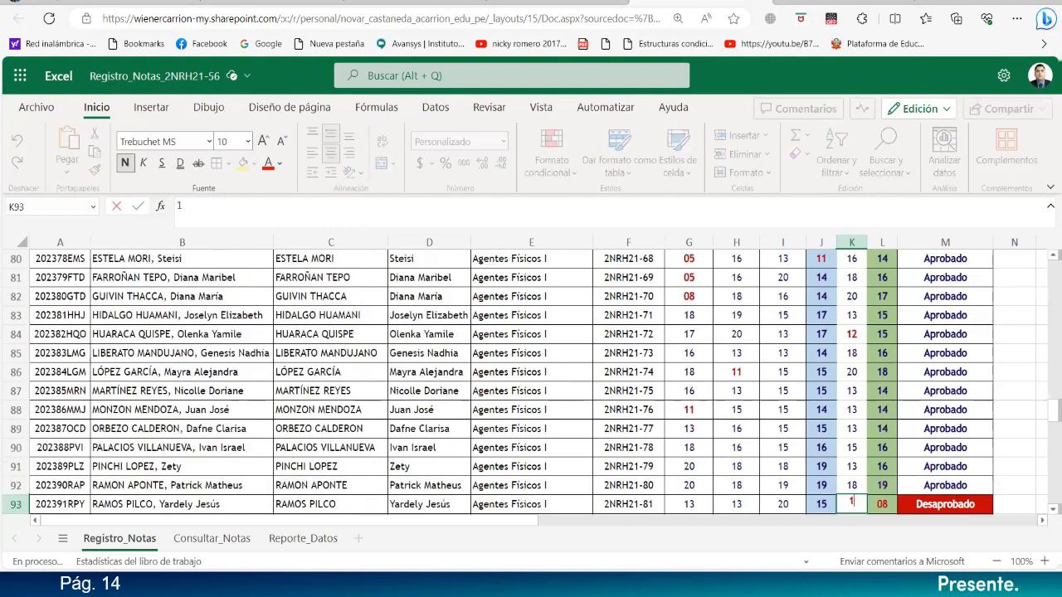
{"action": "key", "text": "Return"}
{"action": "type", "text": "20"}
{"action": "key", "text": "Return"}
{"action": "key", "text": "Return"}
{"action": "type", "text": "18"}
{"action": "key", "text": "Return"}
- Enter the ER grades 17, 18, 14, 15 and 13 in K97 to K101
{"action": "type", "text": "17"}
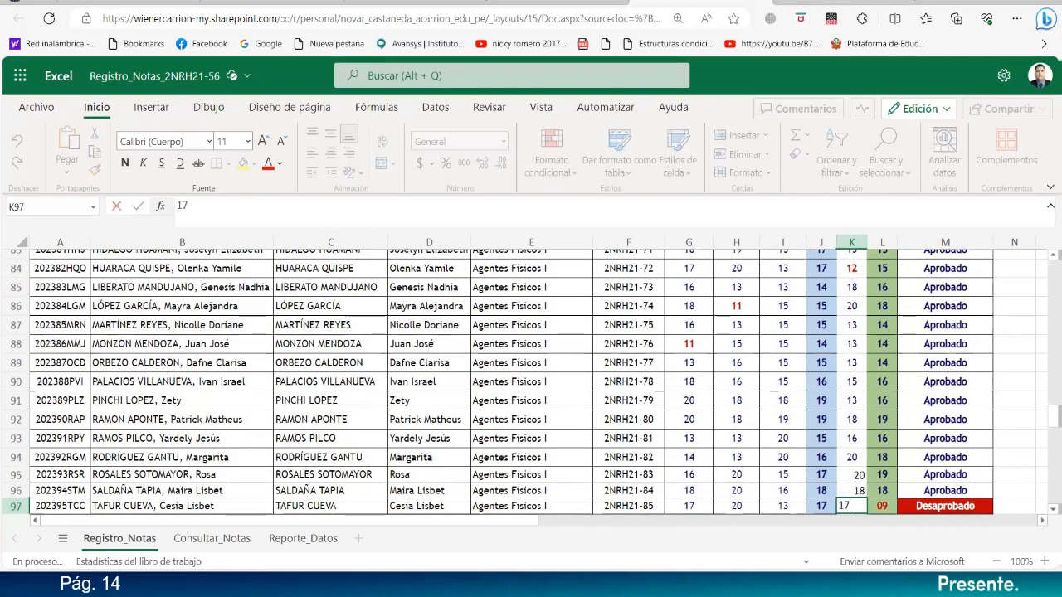
{"action": "key", "text": "Return"}
{"action": "type", "text": "18"}
{"action": "key", "text": "Return"}
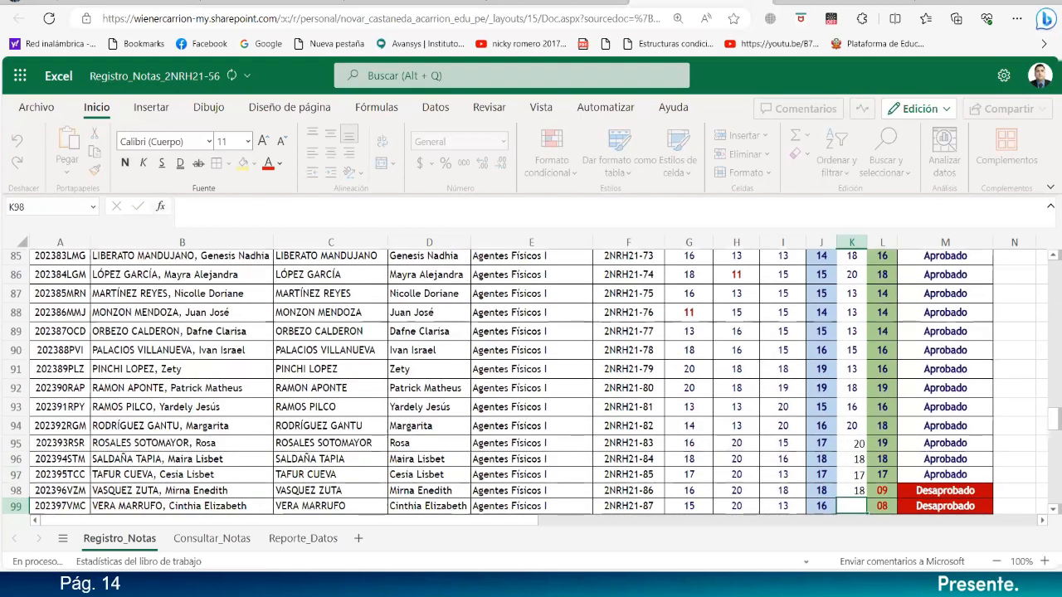
{"action": "type", "text": "14"}
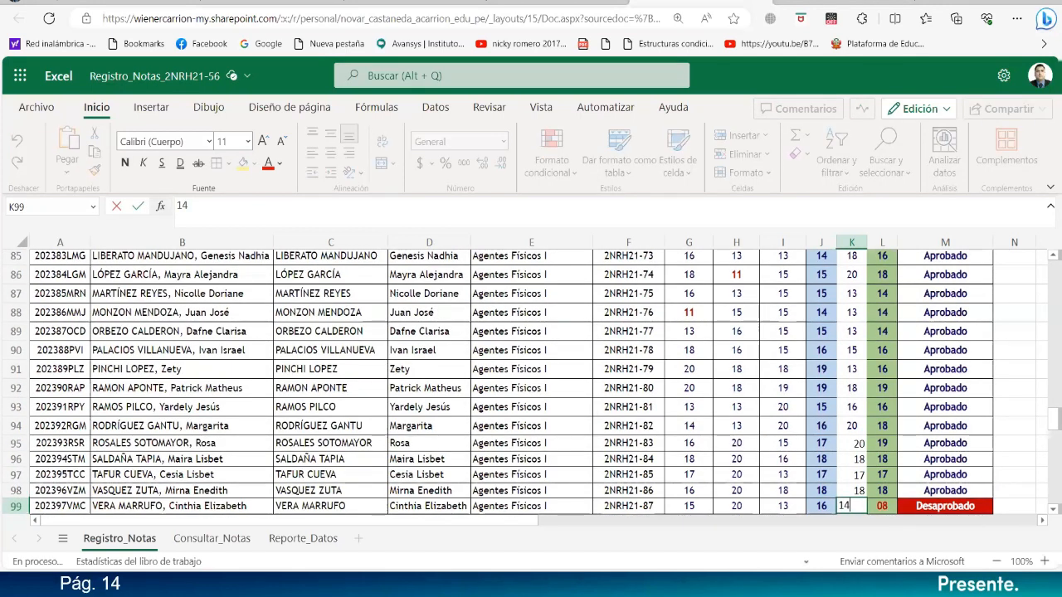
{"action": "key", "text": "Return"}
{"action": "type", "text": "15"}
{"action": "key", "text": "Return"}
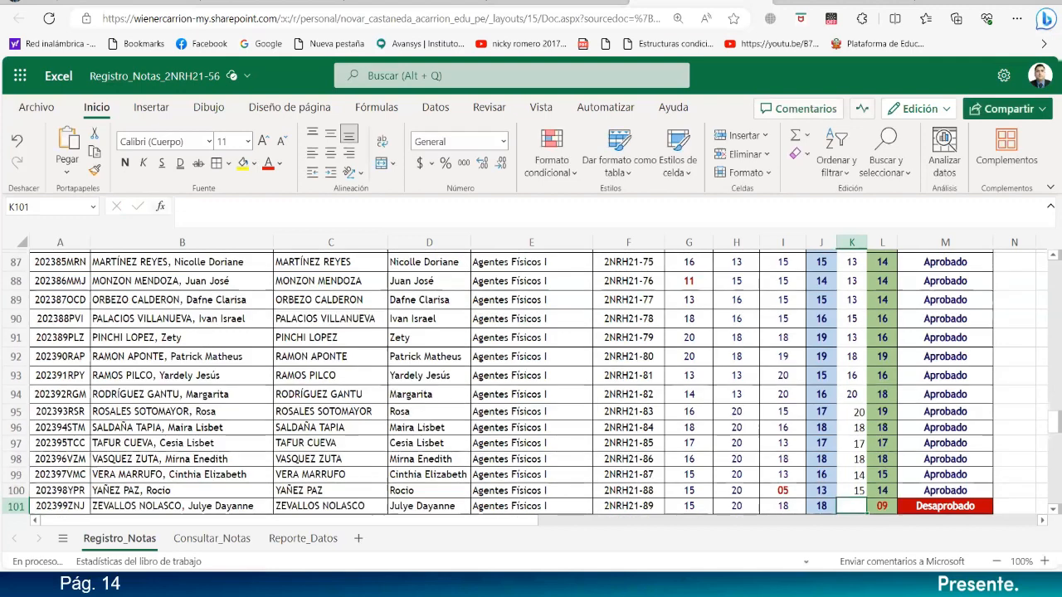
{"action": "type", "text": "13"}
{"action": "key", "text": "Return"}
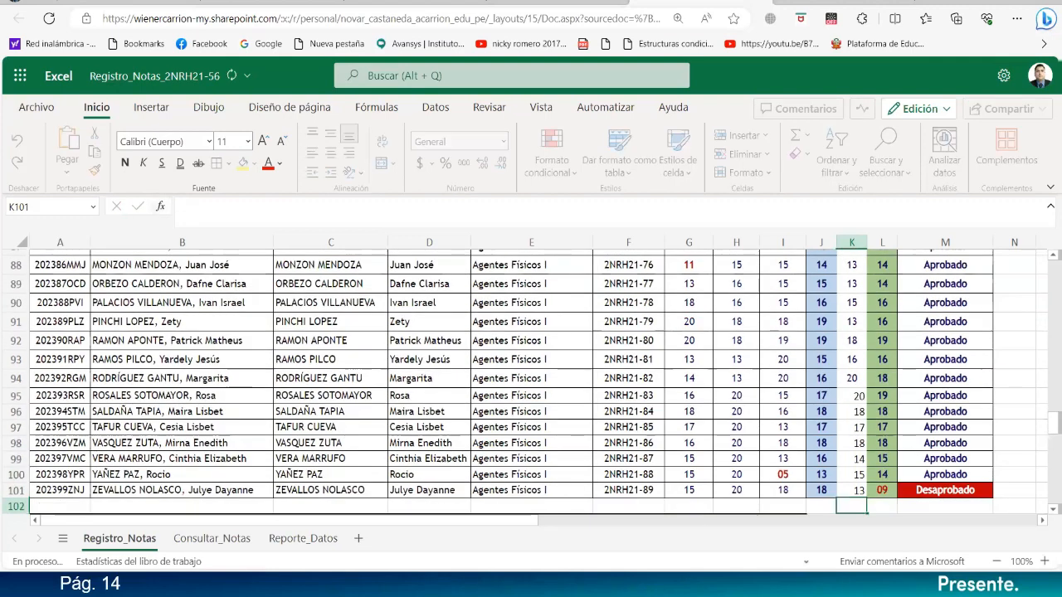
- Copy the cell formatting of K68 onto the new ER grades in K69:K101 with Format Painter
{"action": "scroll", "coordinate": [876, 415], "scroll_direction": "up", "scroll_amount": 10}
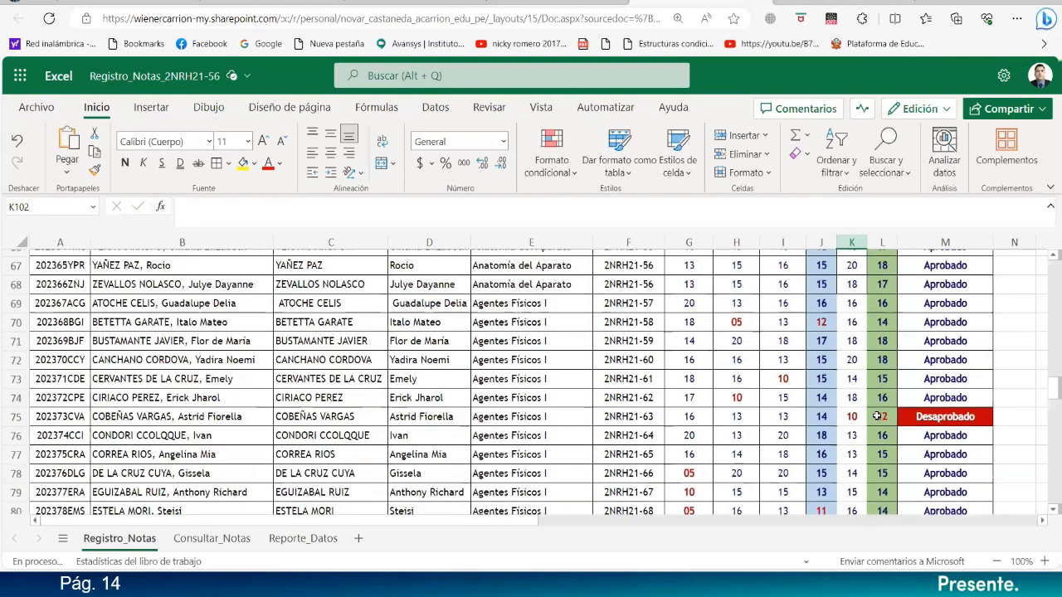
{"action": "scroll", "coordinate": [877, 415], "scroll_direction": "down", "scroll_amount": 2}
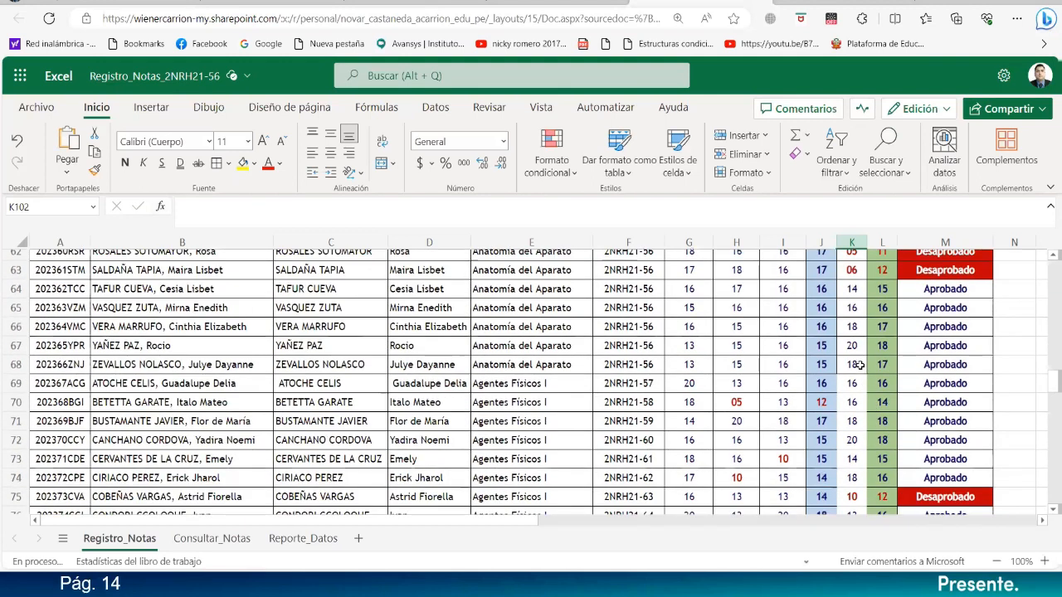
{"action": "left_click", "coordinate": [852, 365]}
{"action": "left_click", "coordinate": [95, 171]}
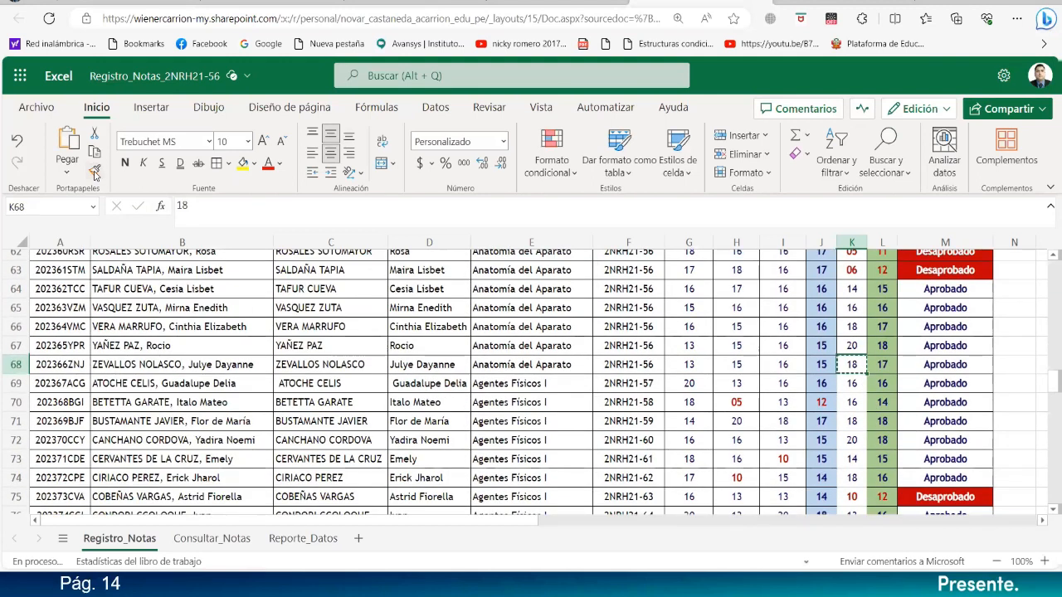
{"action": "left_click", "coordinate": [846, 381]}
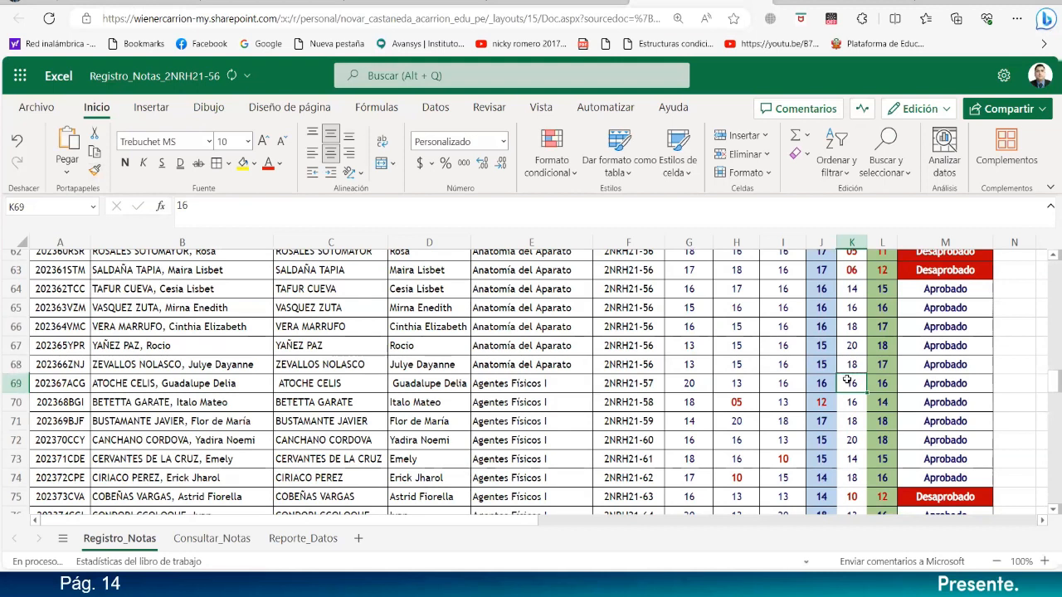
{"action": "left_click", "coordinate": [855, 366]}
{"action": "left_click", "coordinate": [96, 170]}
{"action": "mouse_move", "coordinate": [851, 382]}
{"action": "left_mouse_down"}
{"action": "mouse_move", "coordinate": [854, 529]}
{"action": "mouse_move", "coordinate": [862, 336]}
{"action": "left_mouse_up"}
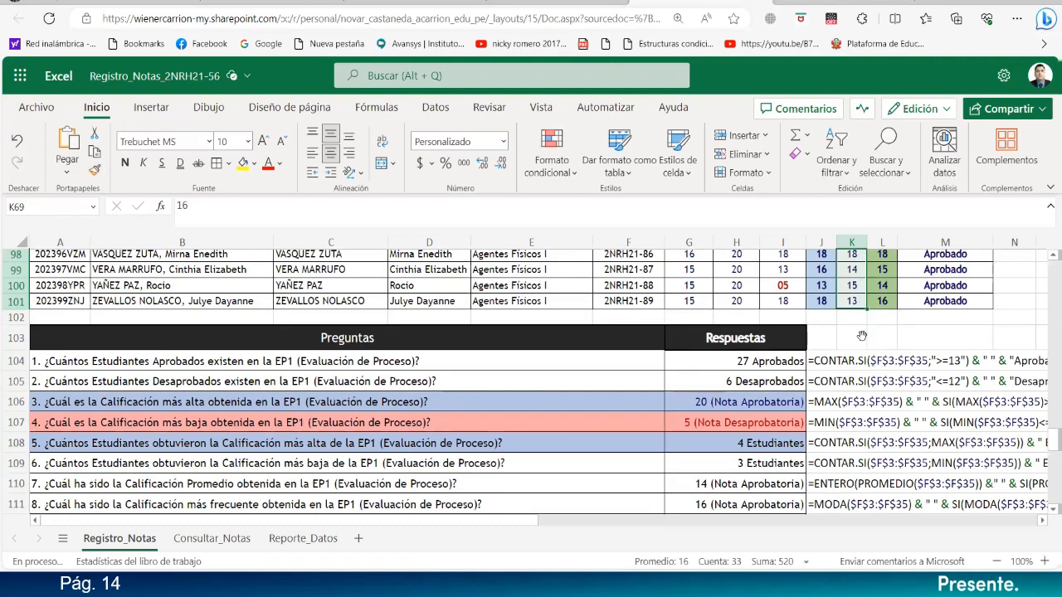
- Open the CONTAR.SI formula in G104, which answers question 1 on approved students in EP1, for editing at its range
{"action": "scroll", "coordinate": [862, 336], "scroll_direction": "up", "scroll_amount": 8}
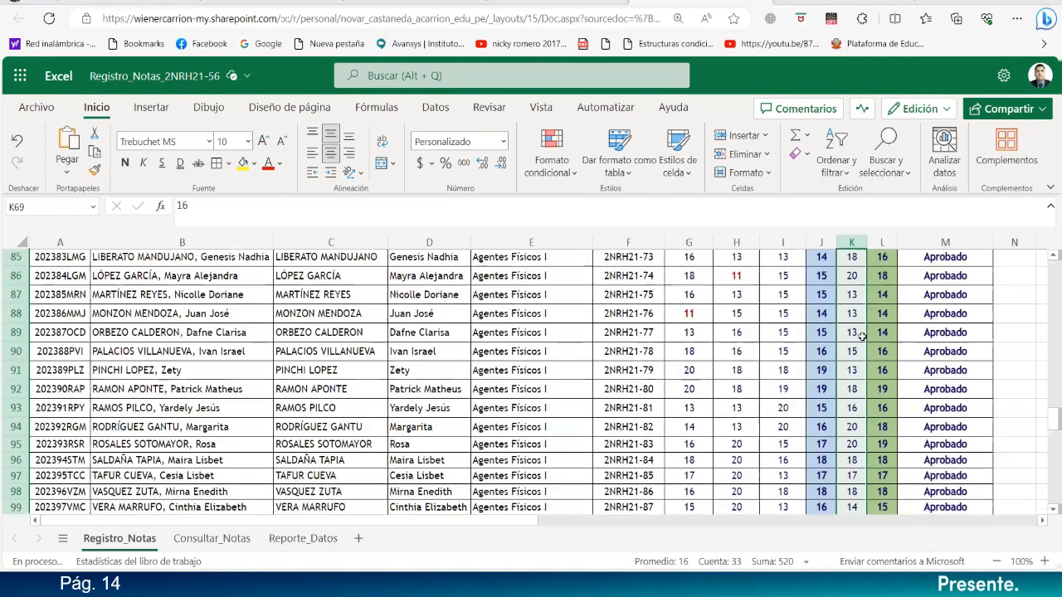
{"action": "scroll", "coordinate": [862, 336], "scroll_direction": "up", "scroll_amount": 8}
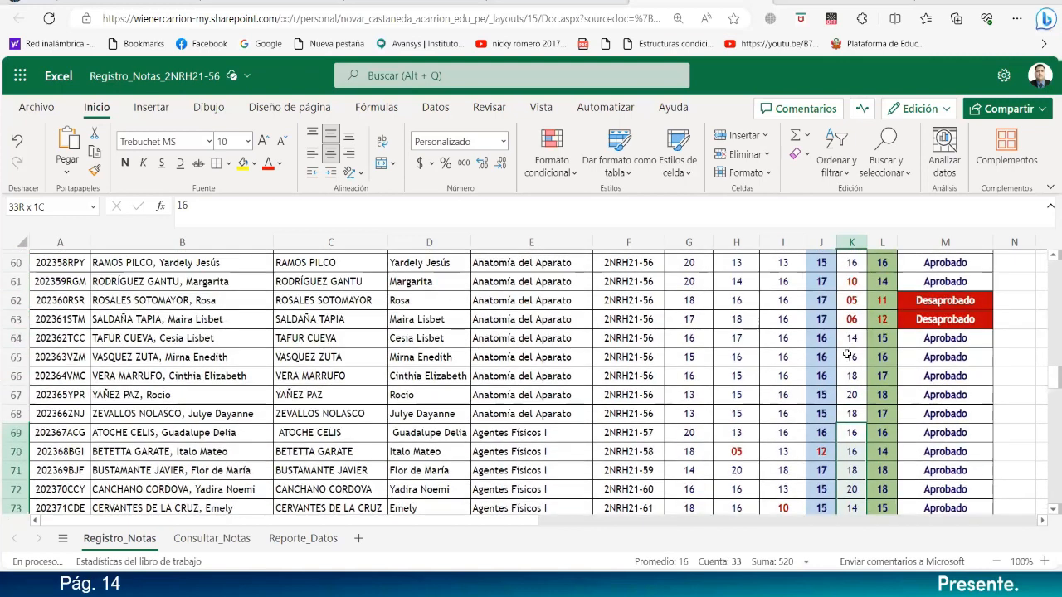
{"action": "scroll", "coordinate": [879, 406], "scroll_direction": "up", "scroll_amount": 15}
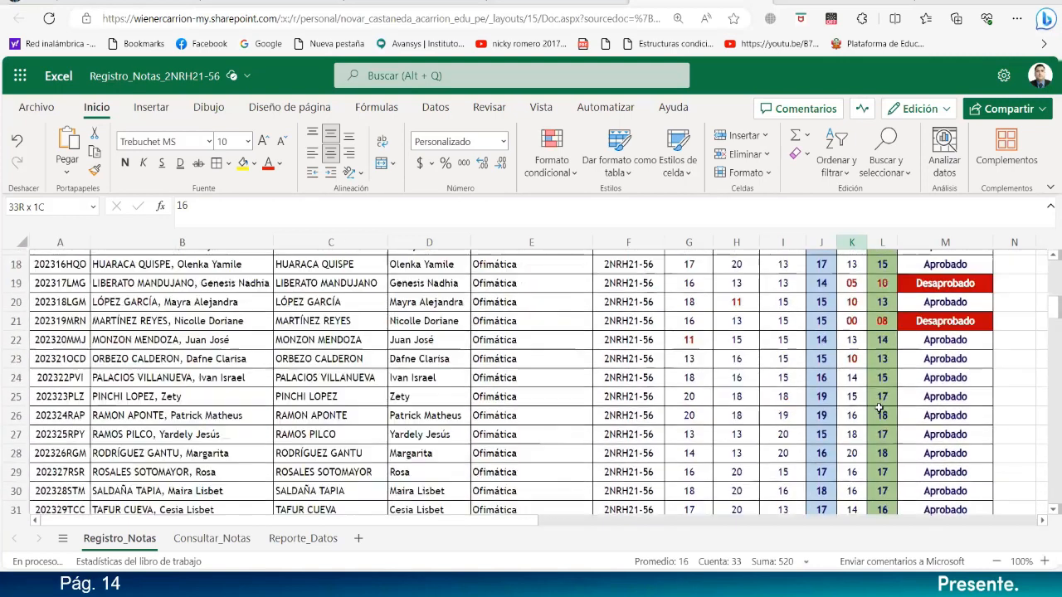
{"action": "scroll", "coordinate": [631, 467], "scroll_direction": "down", "scroll_amount": 19}
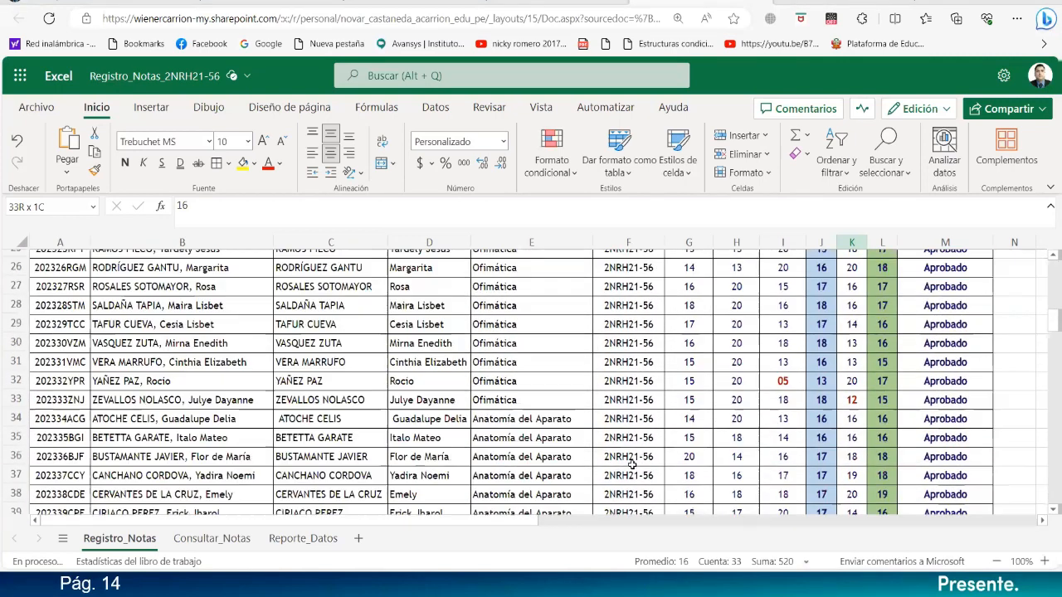
{"action": "scroll", "coordinate": [631, 467], "scroll_direction": "down", "scroll_amount": 12}
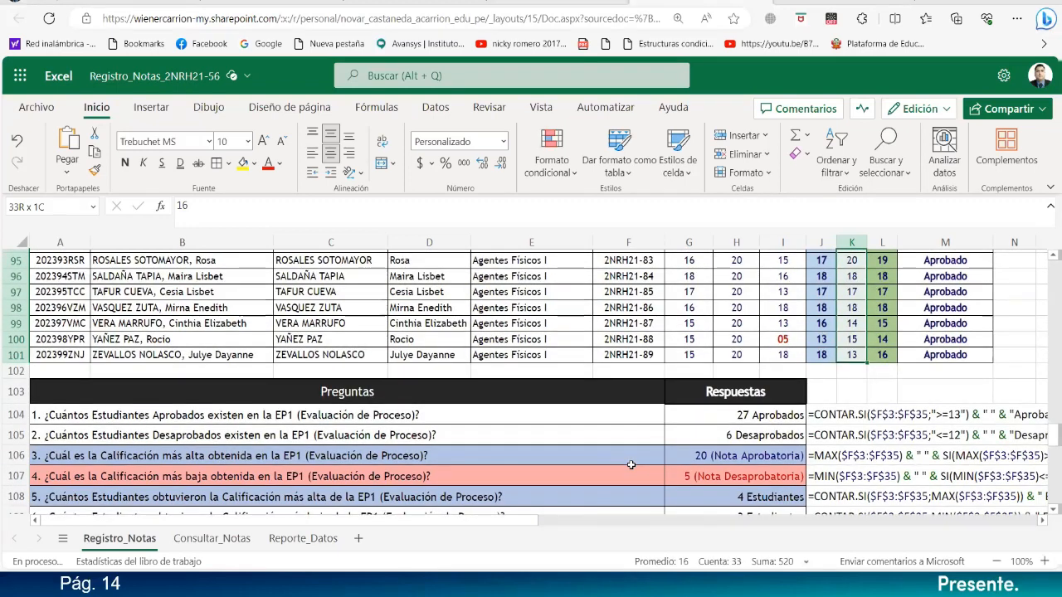
{"action": "scroll", "coordinate": [630, 465], "scroll_direction": "down", "scroll_amount": 1}
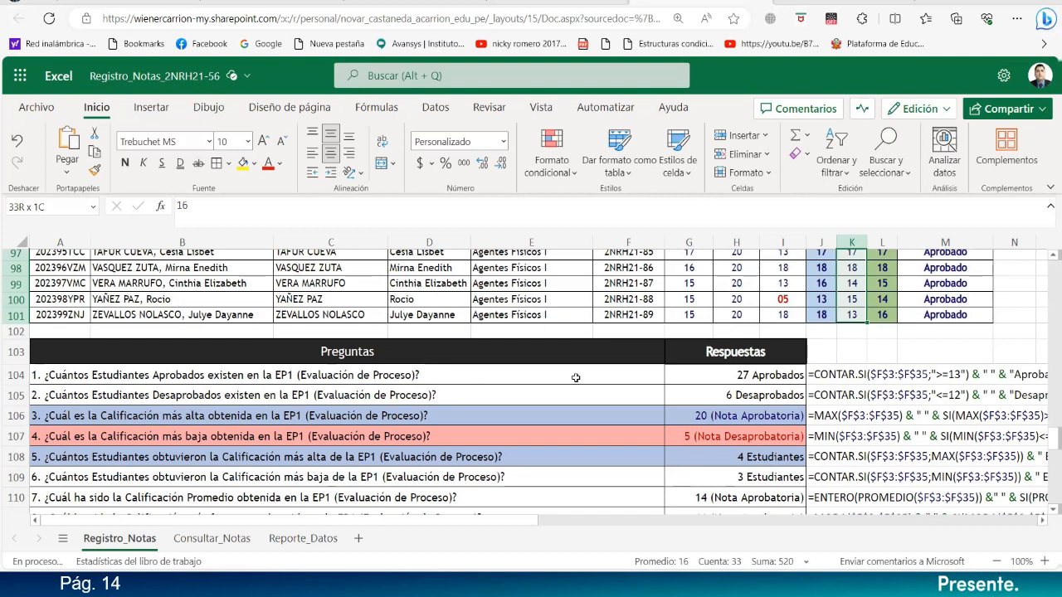
{"action": "left_click", "coordinate": [705, 379]}
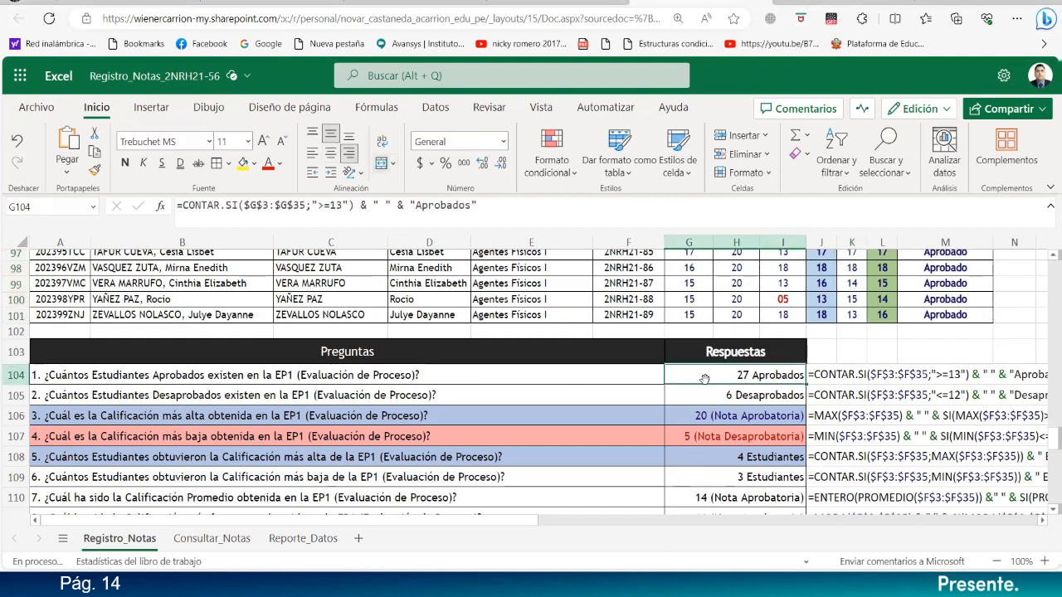
{"action": "left_click", "coordinate": [298, 205]}
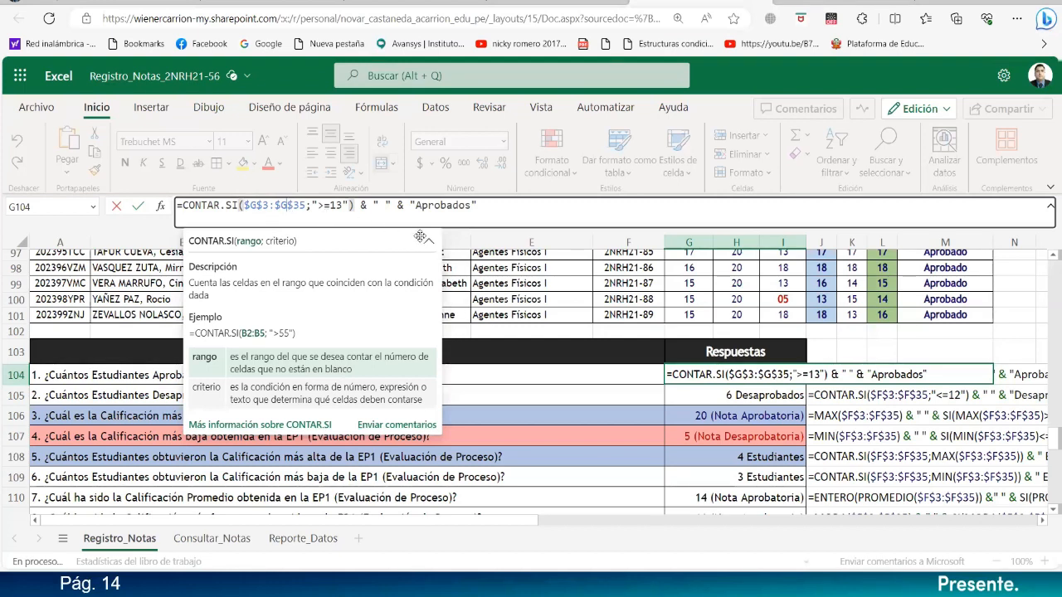
- Confirm the formula =CONTAR.SI($G$3:$G$35;">=13") & " " & "Aprobados" in cell G104 and reselect that cell
{"action": "key", "text": "Return"}
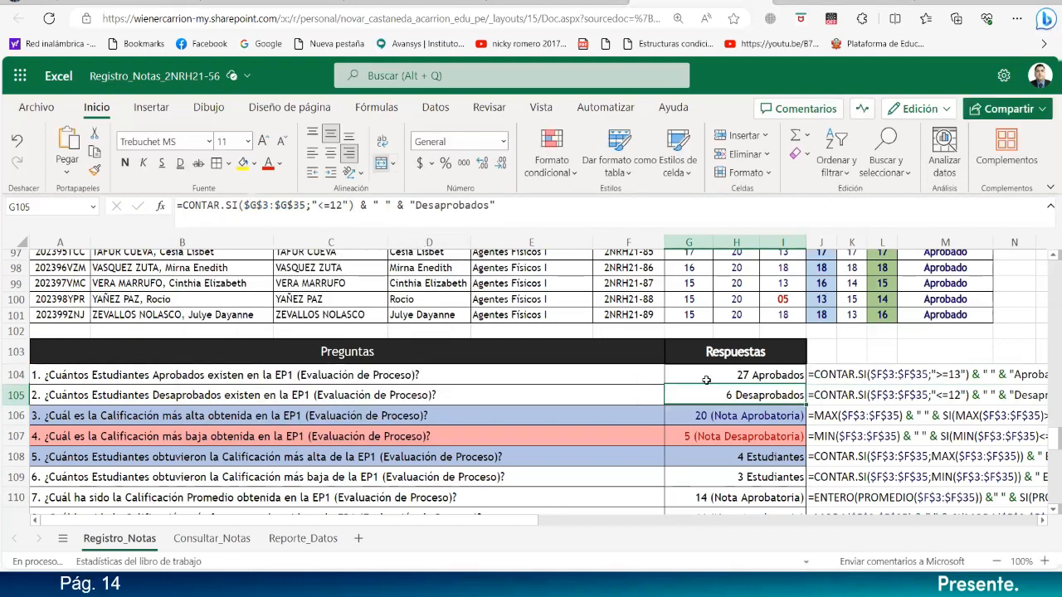
{"action": "left_click", "coordinate": [706, 380]}
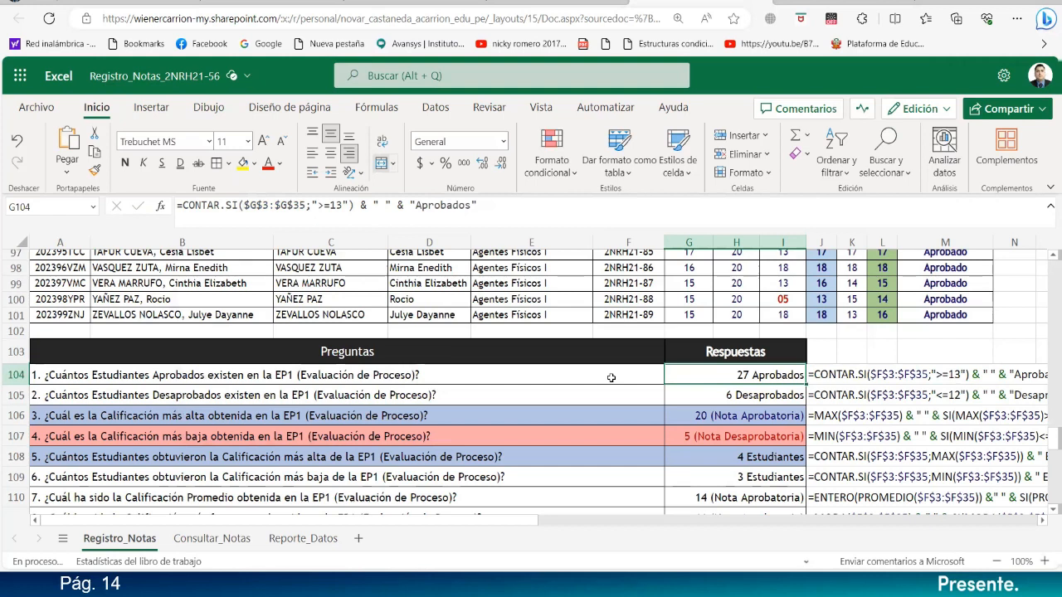
- Review the questions and grade records in Registro_Notas, the maximum and minimum grade tables in Reporte_Datos, and the Consultar_Notas sheet
{"action": "scroll", "coordinate": [611, 377], "scroll_direction": "down", "scroll_amount": 2}
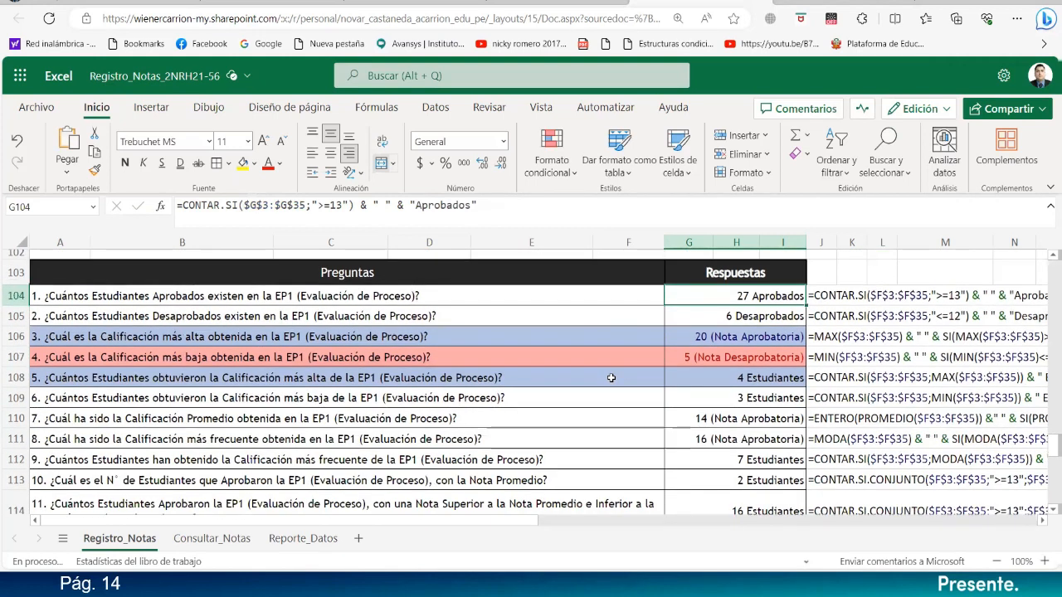
{"action": "scroll", "coordinate": [611, 378], "scroll_direction": "up", "scroll_amount": 2}
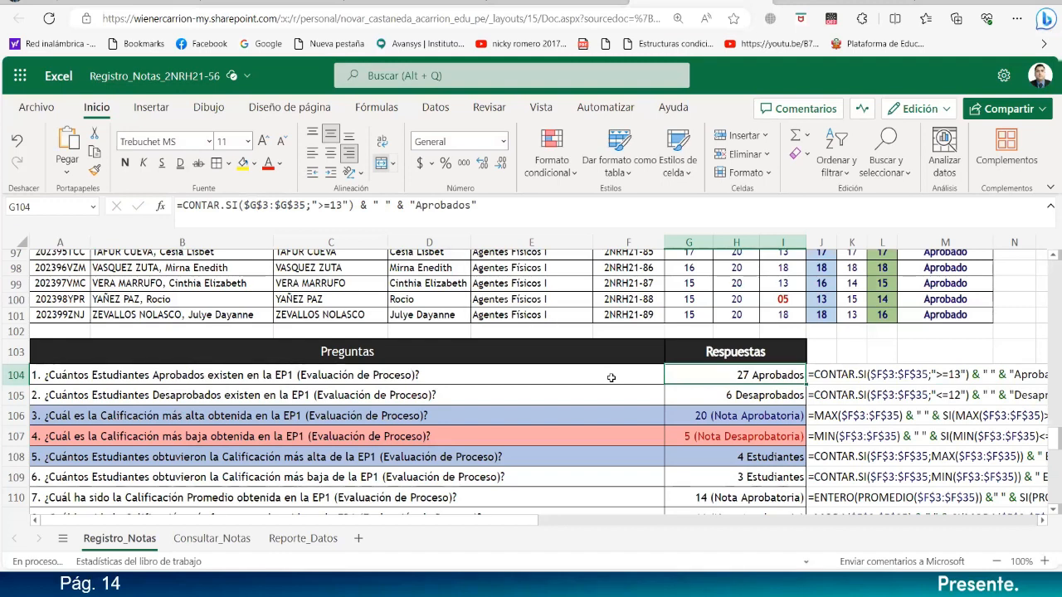
{"action": "scroll", "coordinate": [610, 378], "scroll_direction": "up", "scroll_amount": 12}
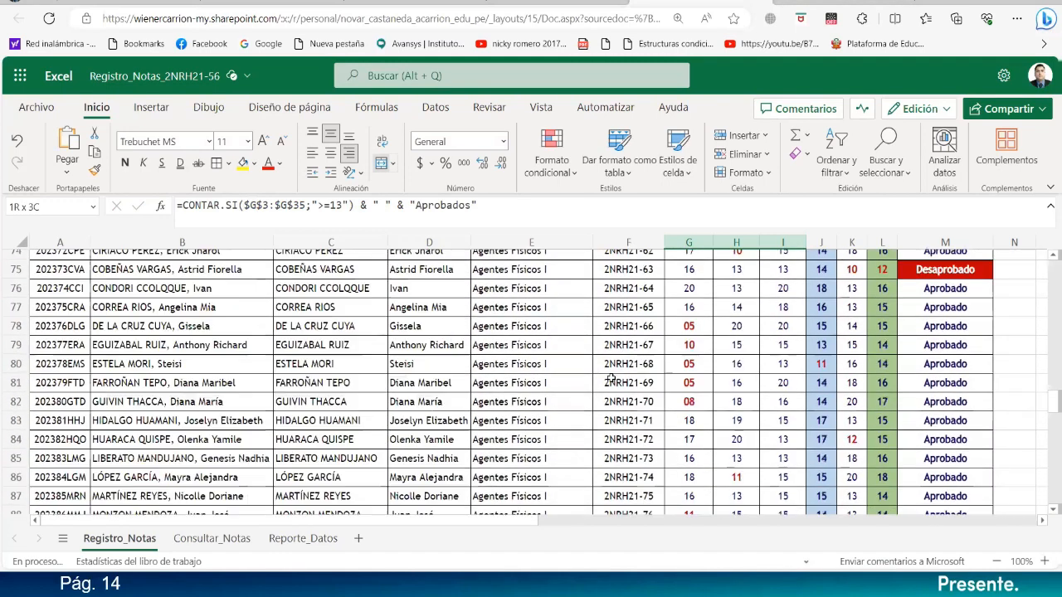
{"action": "scroll", "coordinate": [610, 377], "scroll_direction": "up", "scroll_amount": 18}
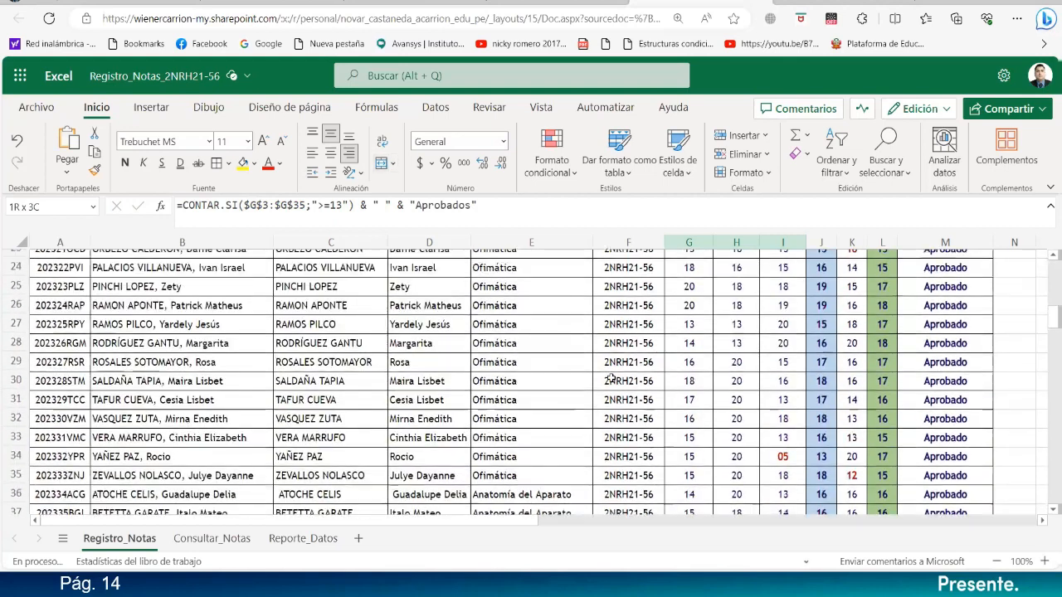
{"action": "scroll", "coordinate": [611, 378], "scroll_direction": "up", "scroll_amount": 4}
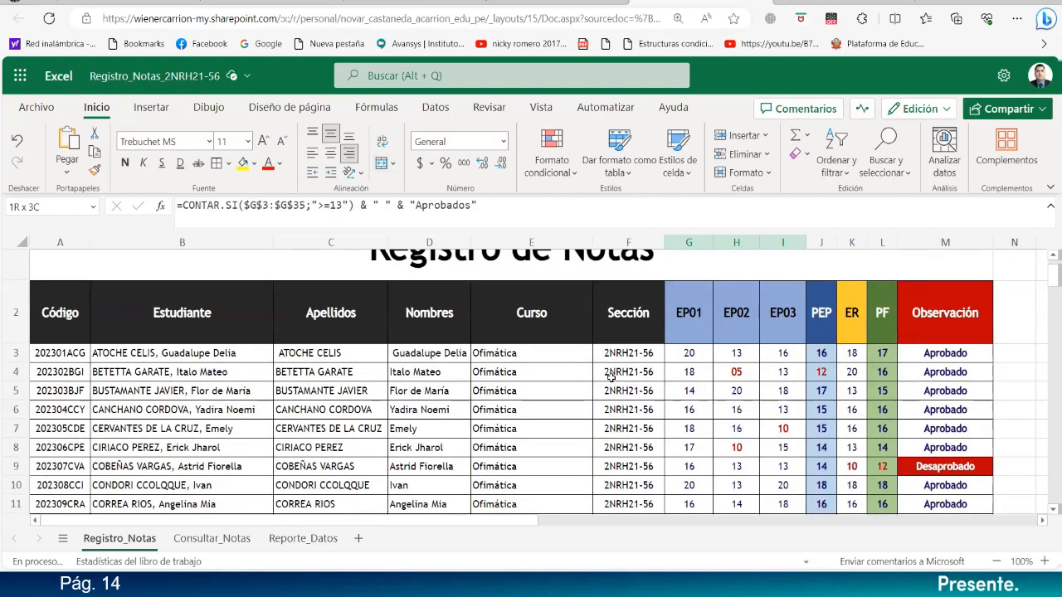
{"action": "left_click", "coordinate": [273, 539]}
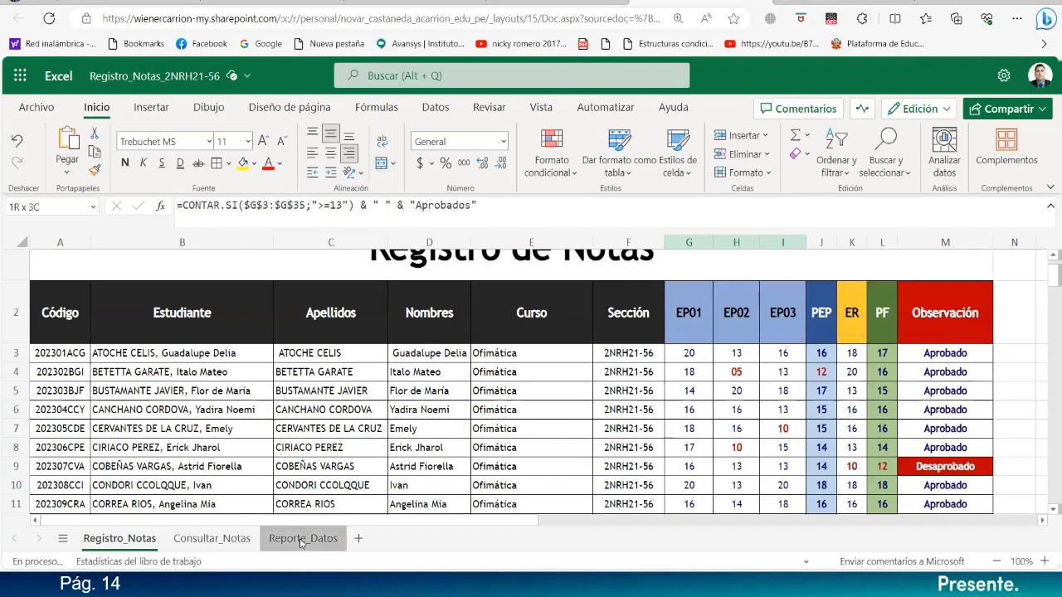
{"action": "scroll", "coordinate": [284, 466], "scroll_direction": "up", "scroll_amount": 12}
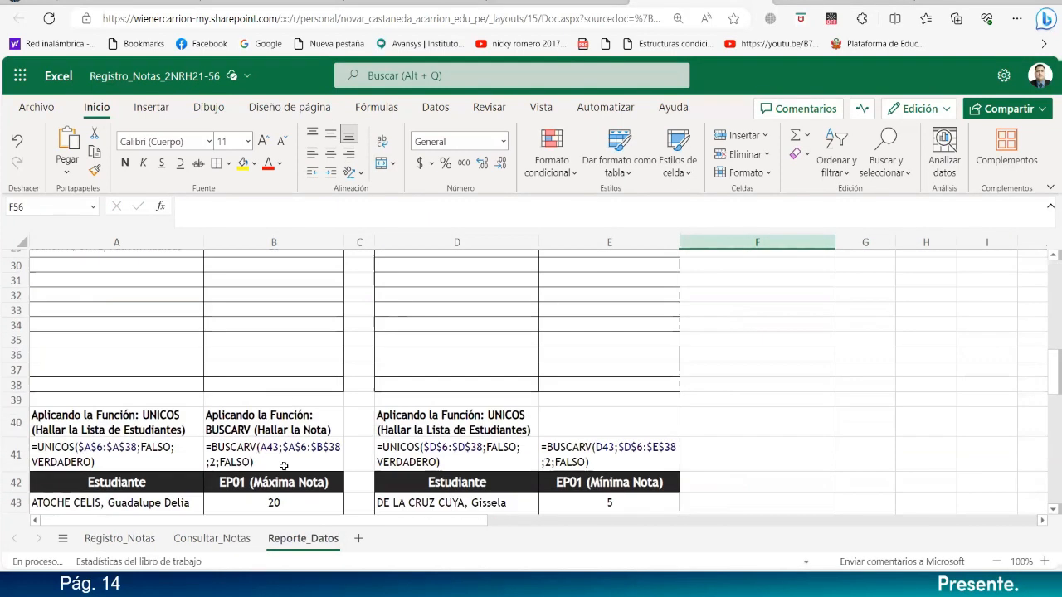
{"action": "scroll", "coordinate": [284, 466], "scroll_direction": "up", "scroll_amount": 2}
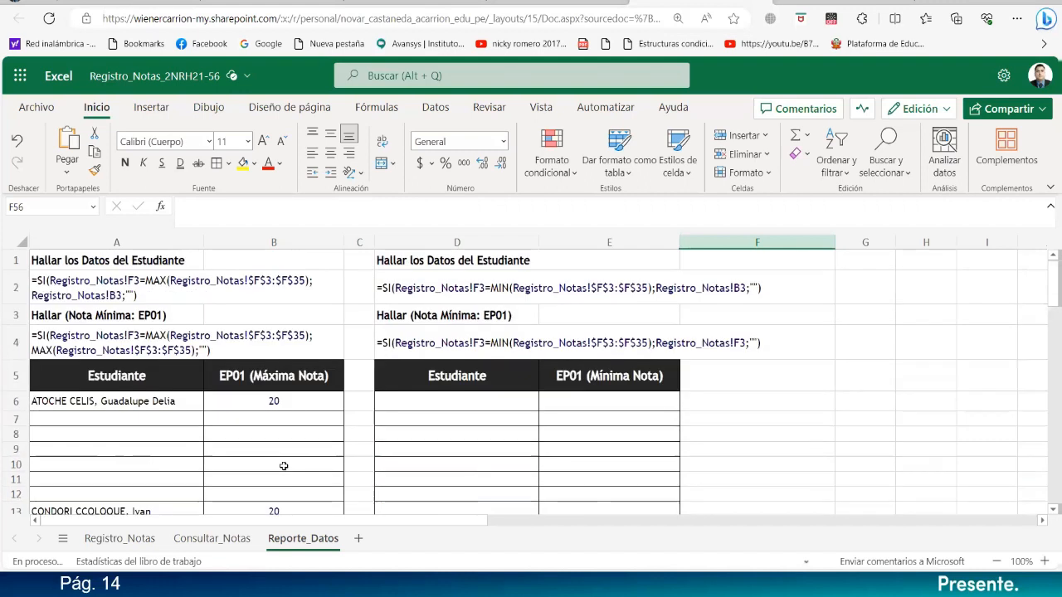
{"action": "scroll", "coordinate": [284, 466], "scroll_direction": "down", "scroll_amount": 6}
{"action": "scroll", "coordinate": [283, 467], "scroll_direction": "down", "scroll_amount": 7}
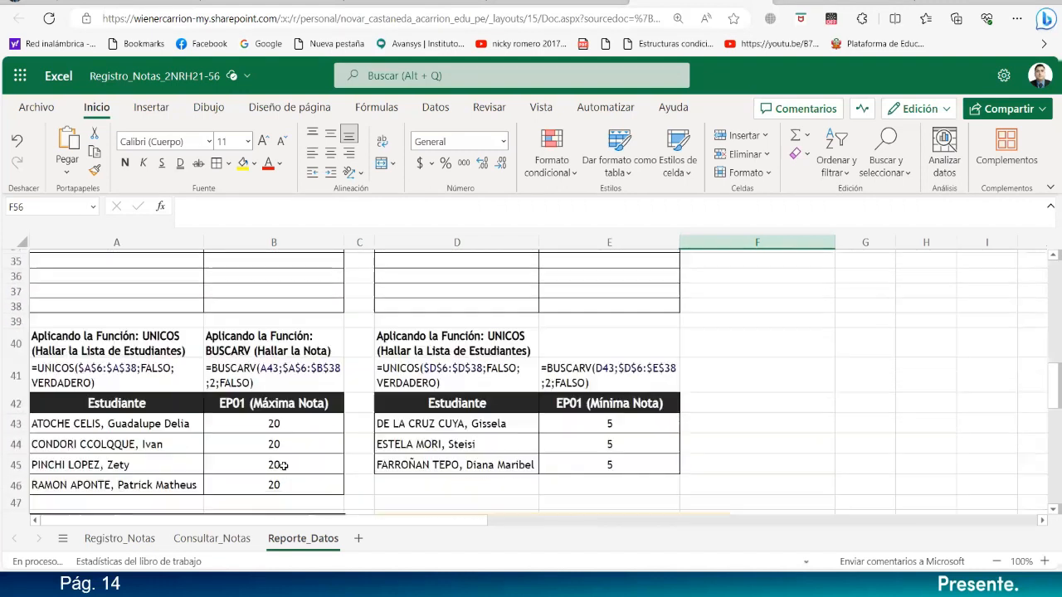
{"action": "left_click", "coordinate": [233, 540]}
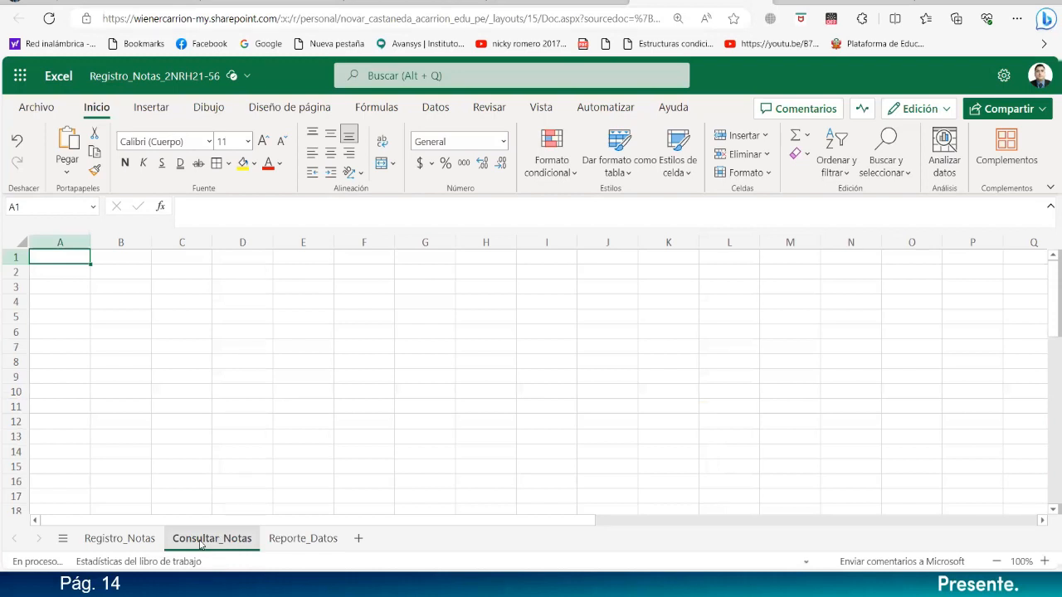
- In Registro_Notas, enter =UNICOS(E3:E101) in cell N3 to list the distinct courses
{"action": "left_click", "coordinate": [141, 537]}
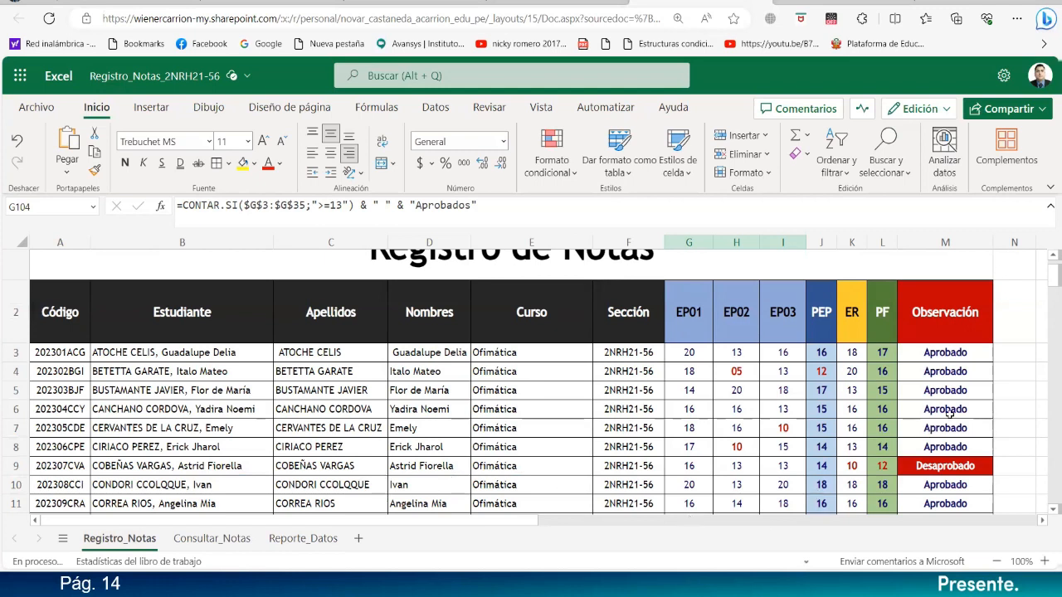
{"action": "left_click", "coordinate": [1021, 352]}
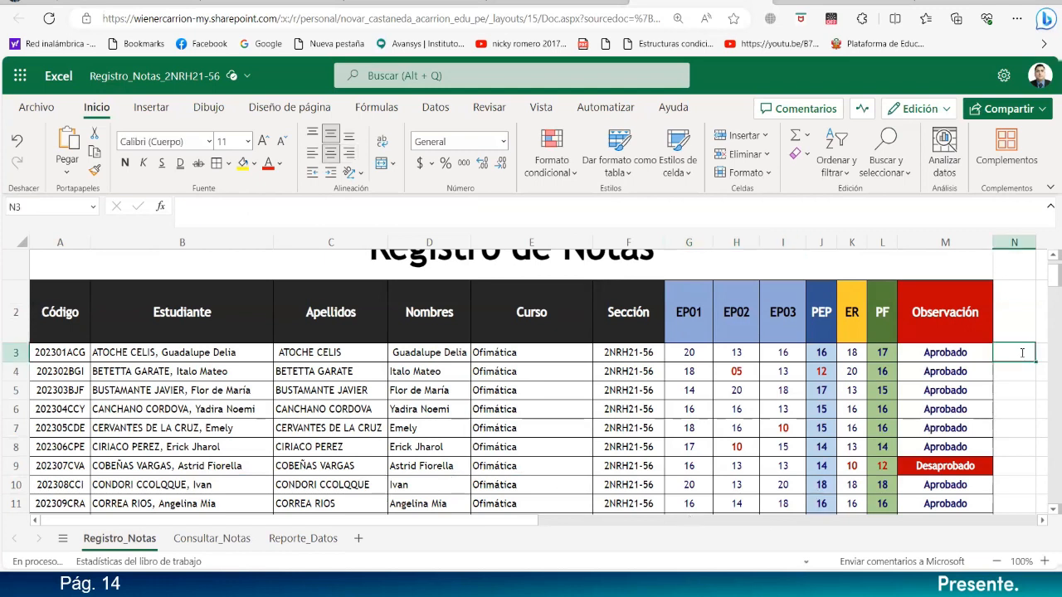
{"action": "type", "text": "=UNI"}
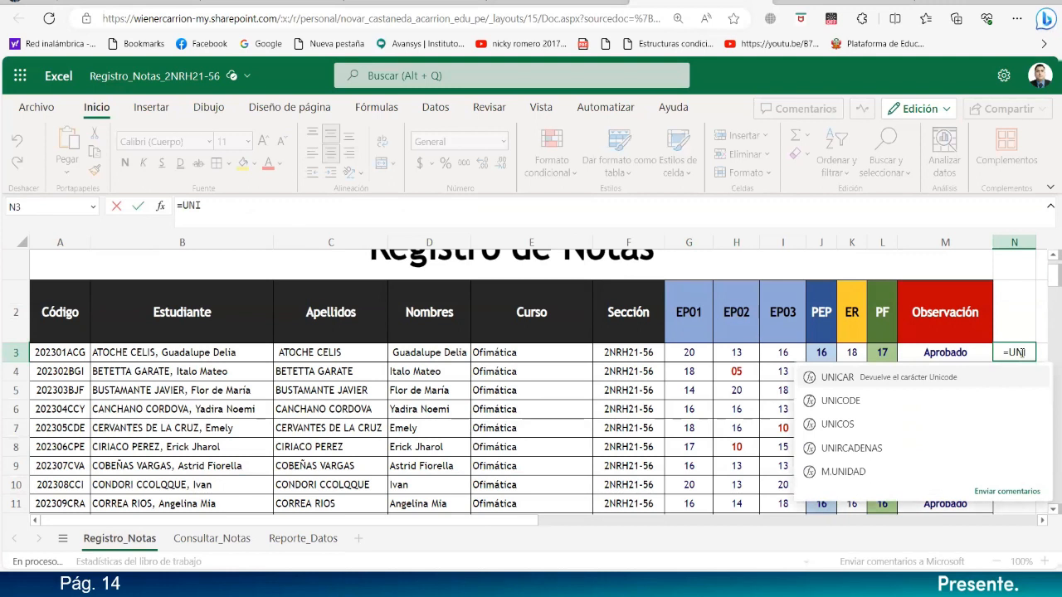
{"action": "left_click", "coordinate": [846, 424]}
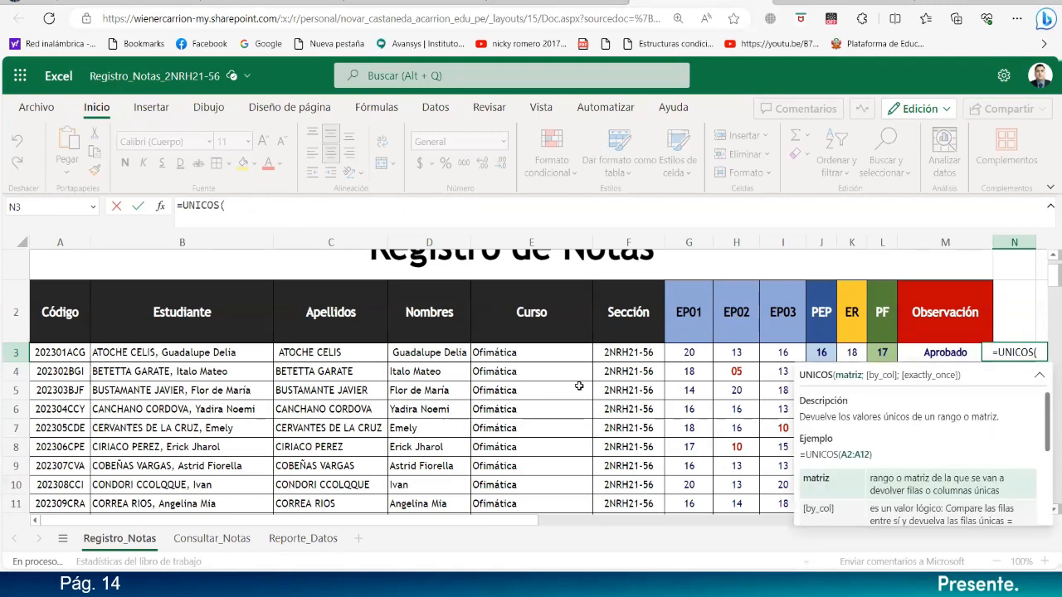
{"action": "left_click_drag", "start_coordinate": [551, 349], "coordinate": [503, 342]}
{"action": "left_click", "coordinate": [312, 206]}
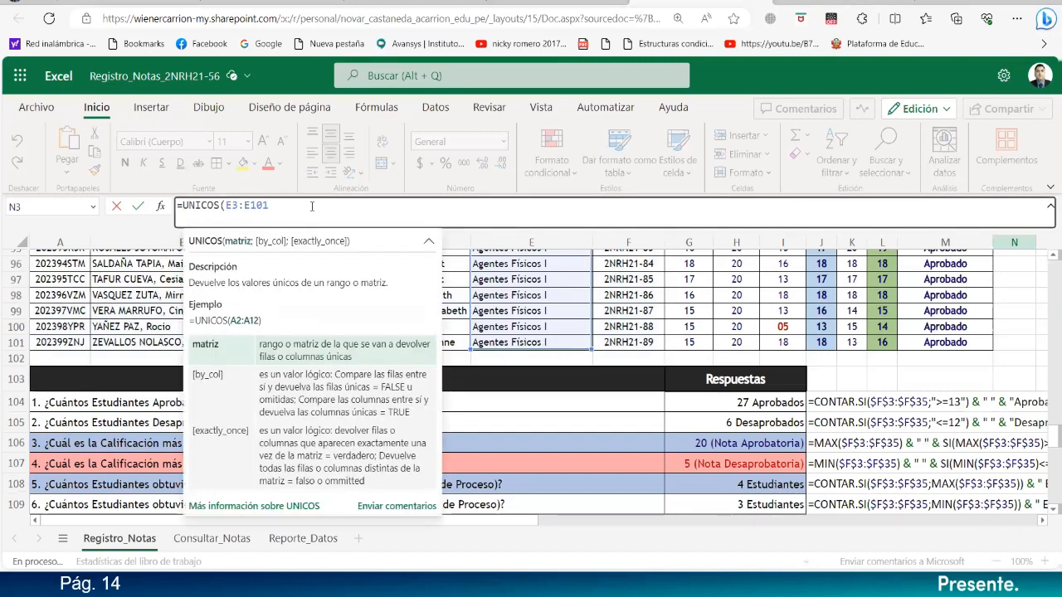
{"action": "key", "text": "Return"}
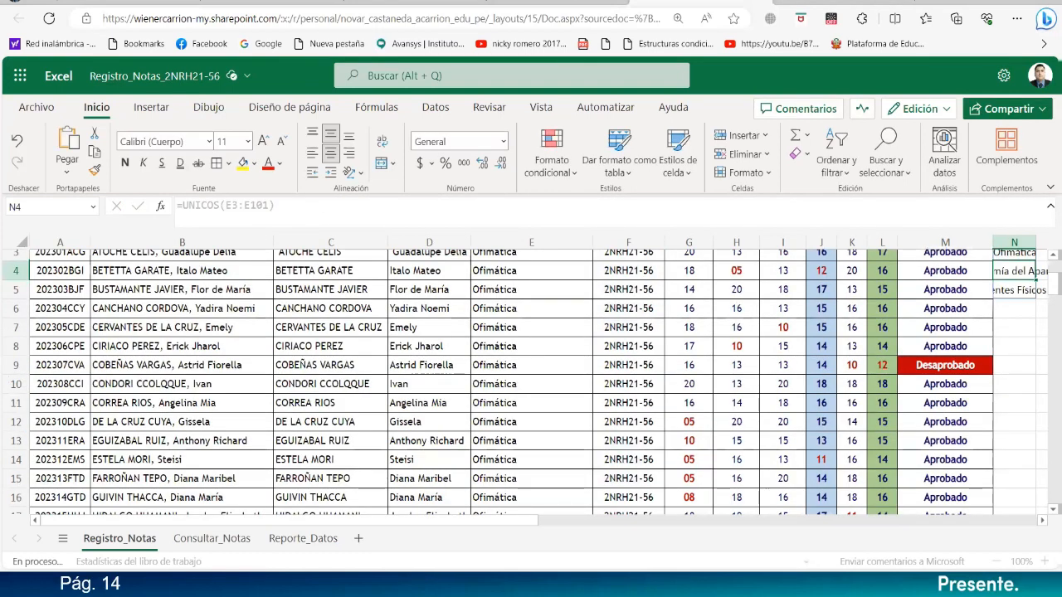
- Widen column N and left-align the course list in N3:N5
{"action": "scroll", "coordinate": [770, 453], "scroll_direction": "right", "scroll_amount": 5}
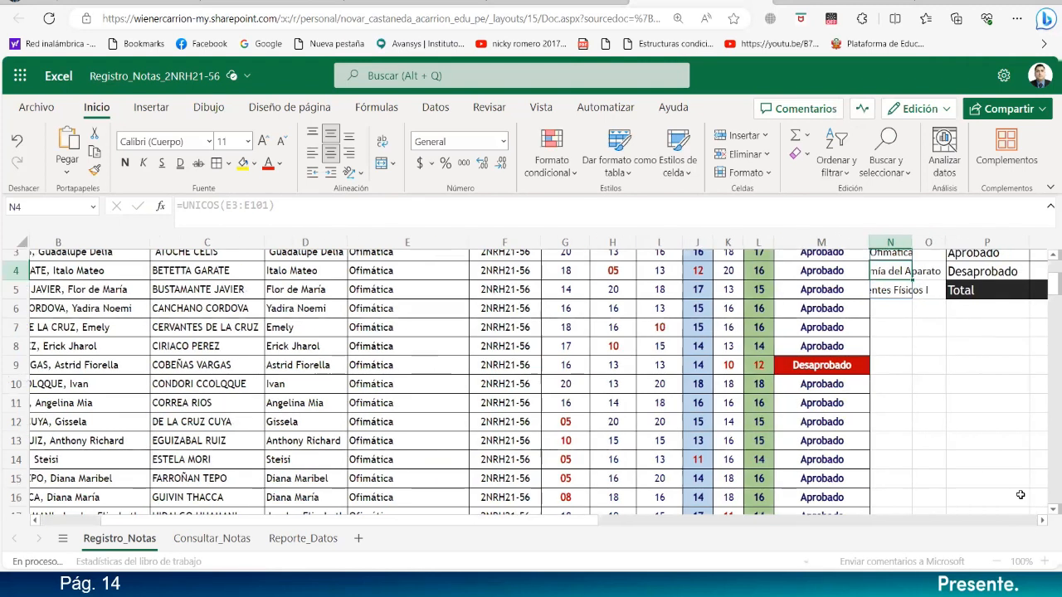
{"action": "scroll", "coordinate": [771, 453], "scroll_direction": "up", "scroll_amount": 2}
{"action": "left_click", "coordinate": [770, 453]}
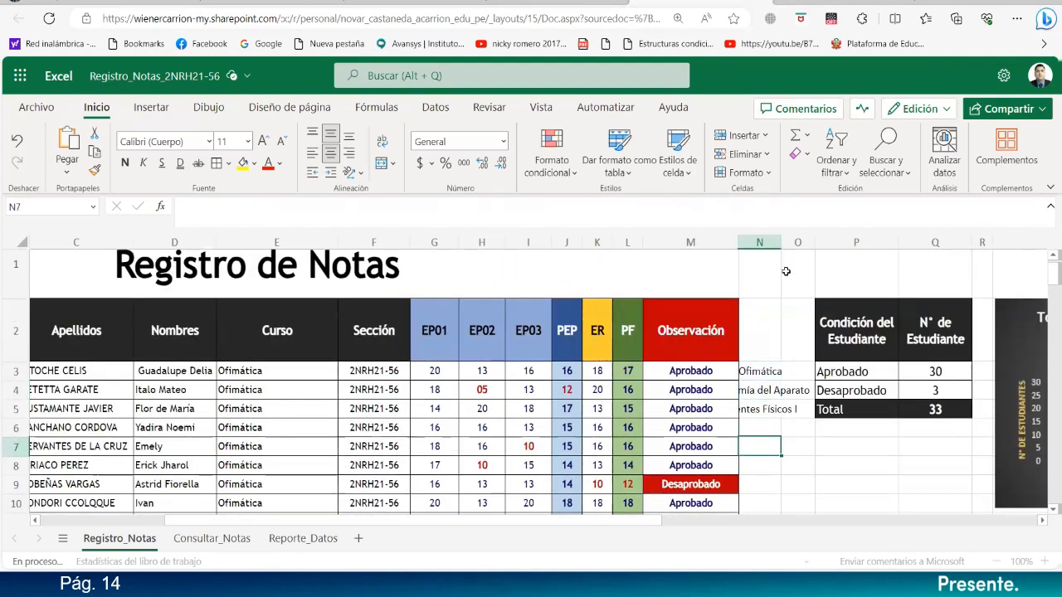
{"action": "left_click_drag", "start_coordinate": [781, 242], "coordinate": [821, 242]}
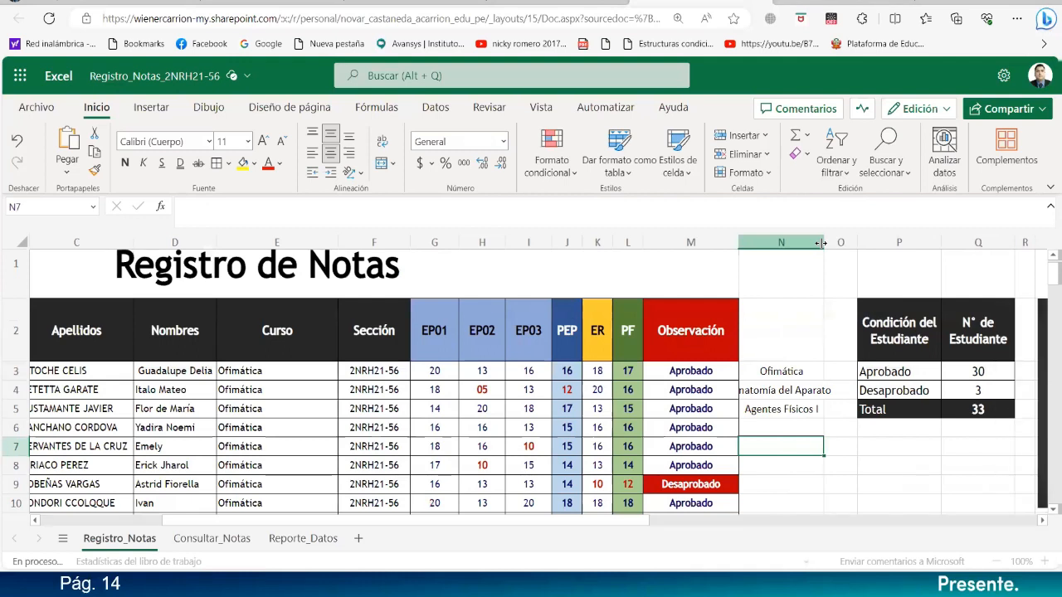
{"action": "left_click_drag", "start_coordinate": [788, 371], "coordinate": [788, 405]}
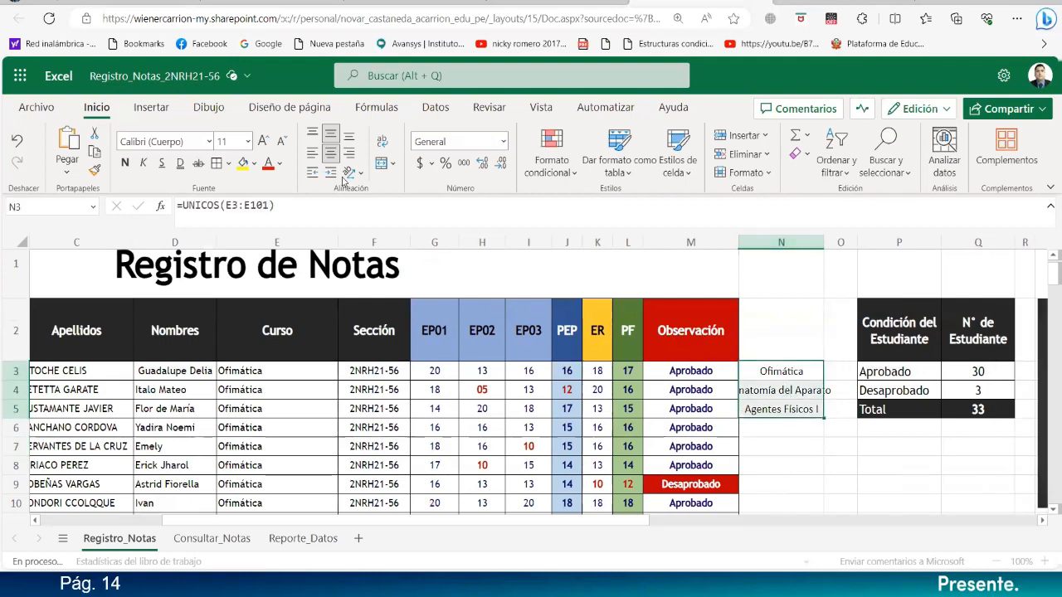
{"action": "left_click", "coordinate": [313, 153]}
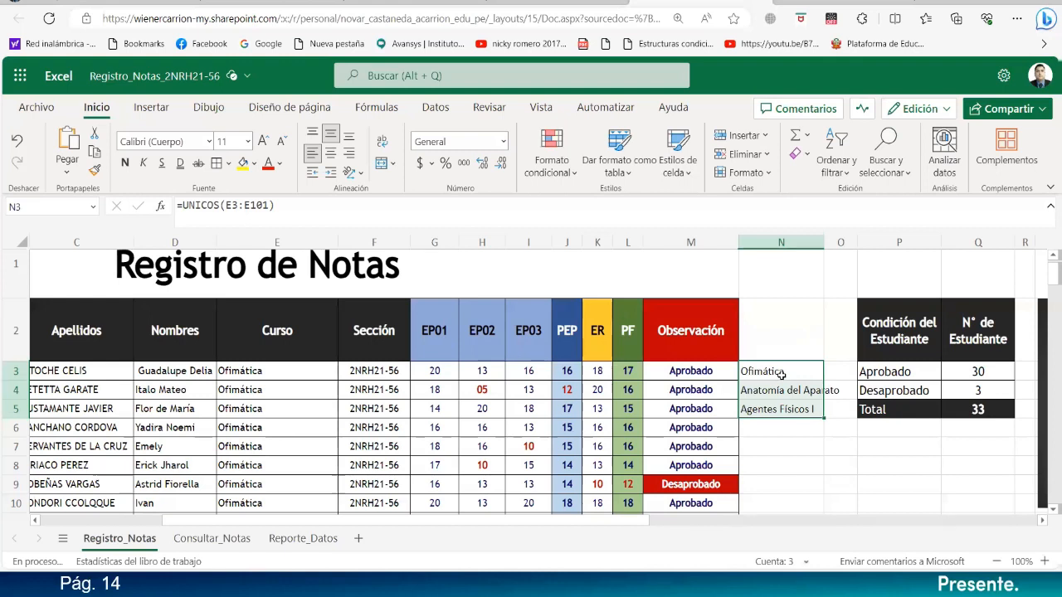
- Add a new sheet, place it before Registro_Notas, and name it Datos
{"action": "left_click", "coordinate": [362, 540]}
{"action": "left_click_drag", "start_coordinate": [191, 540], "coordinate": [105, 547]}
{"action": "double_click", "coordinate": [100, 541]}
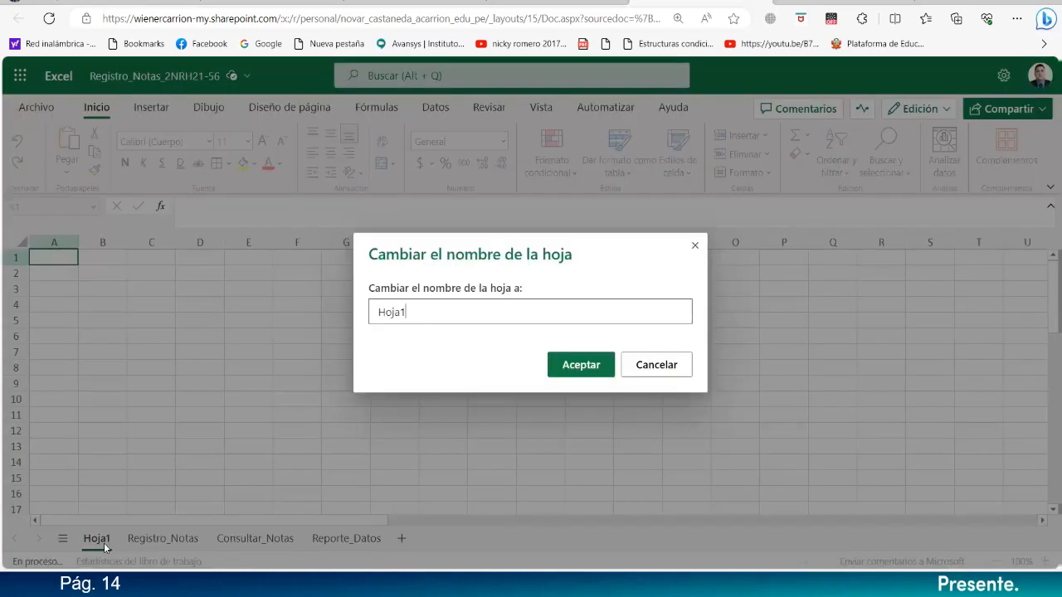
{"action": "type", "text": "d"}
{"action": "key", "text": "BackSpace"}
{"action": "type", "text": "Datos"}
{"action": "left_click", "coordinate": [574, 365]}
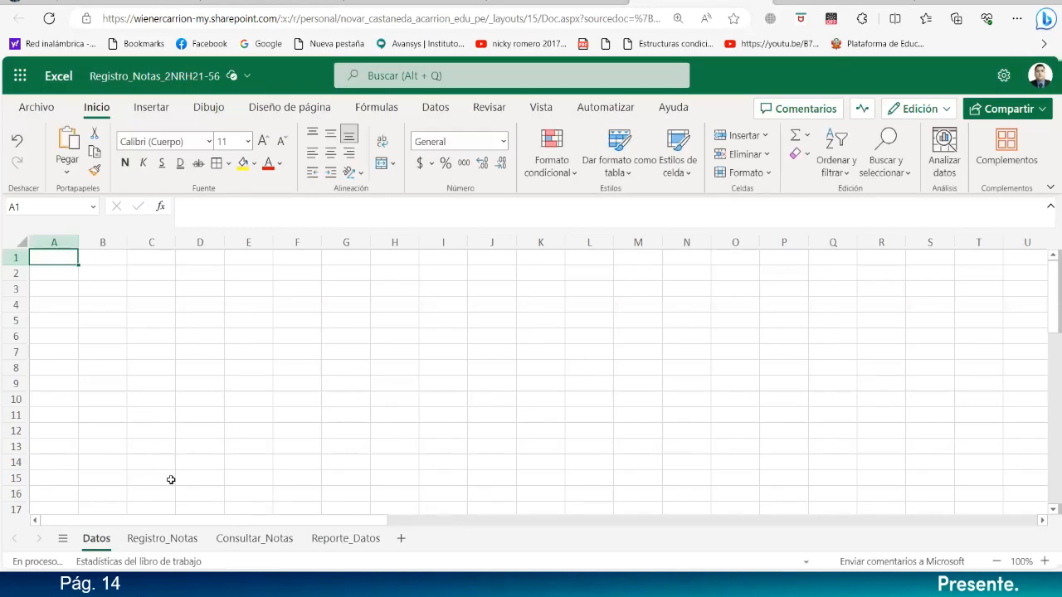
- Move the course list N3:N5 from Registro_Notas to cell A2 of the Datos sheet and widen column A
{"action": "left_click", "coordinate": [175, 539]}
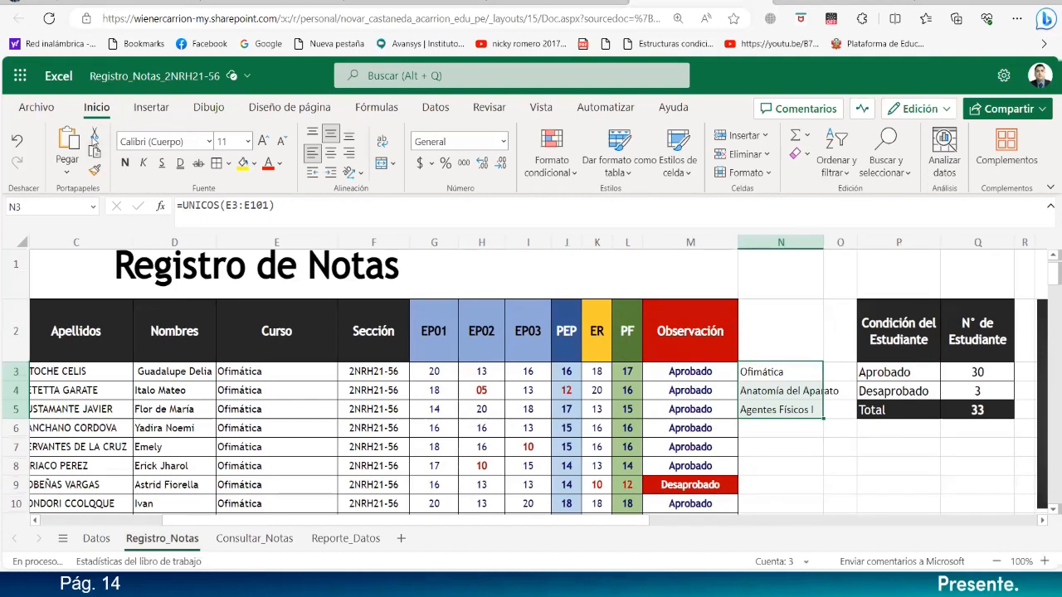
{"action": "left_click", "coordinate": [94, 133]}
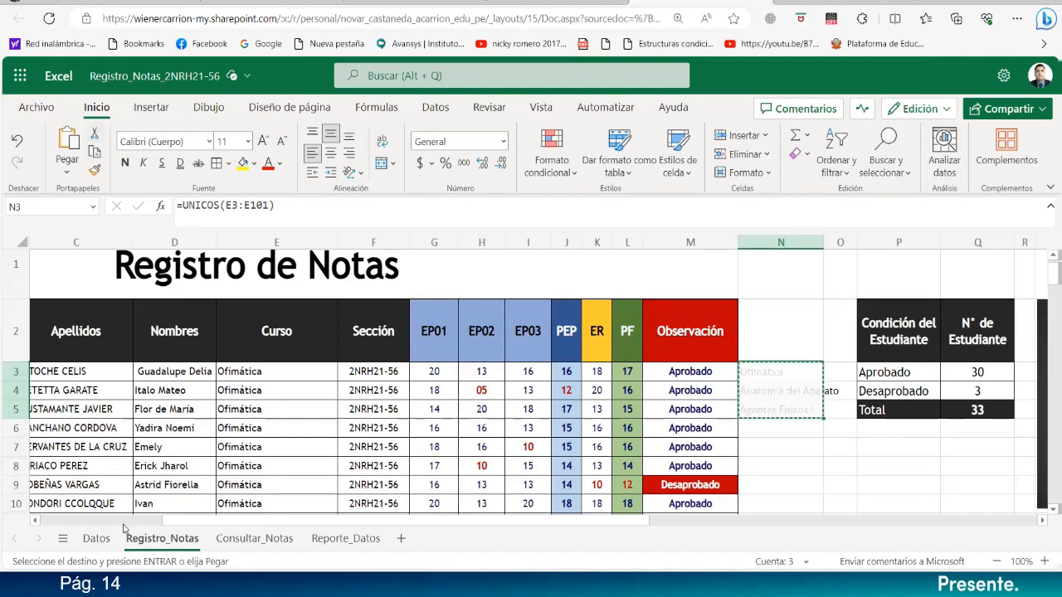
{"action": "left_click", "coordinate": [96, 538]}
{"action": "left_click", "coordinate": [66, 281]}
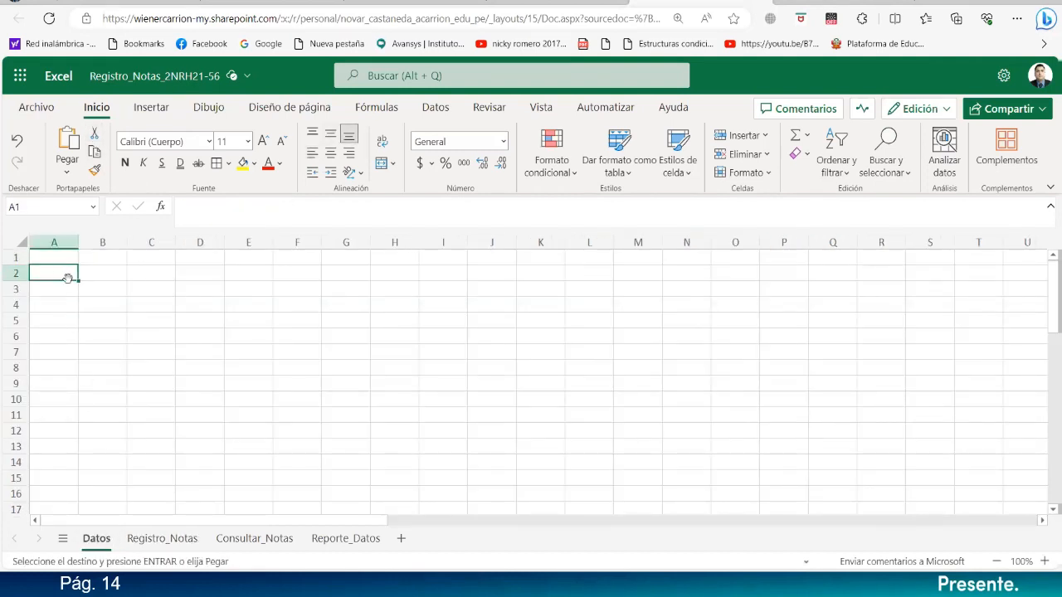
{"action": "left_click", "coordinate": [66, 172]}
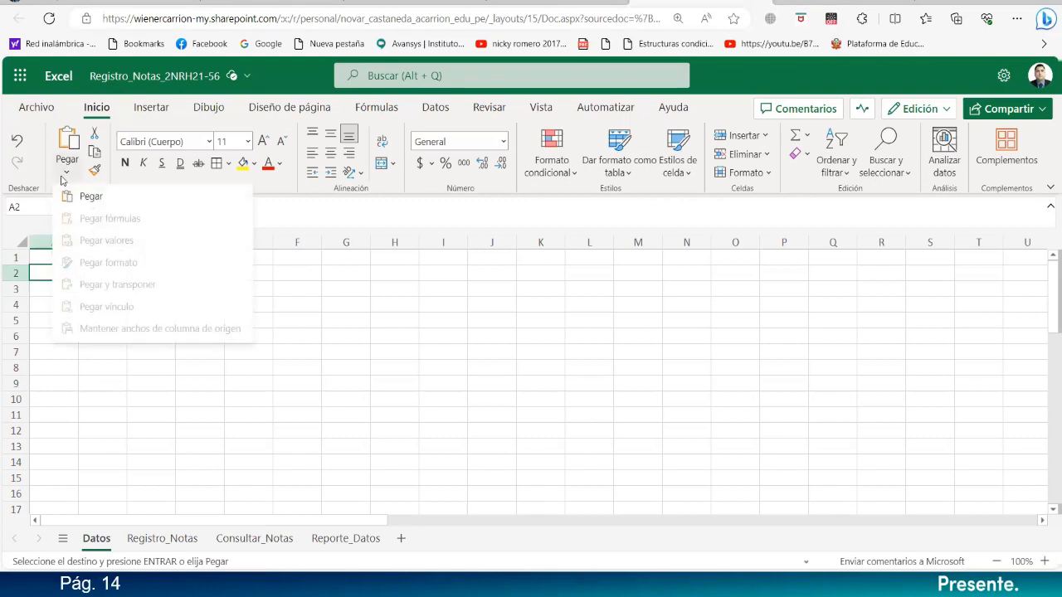
{"action": "left_click", "coordinate": [77, 197]}
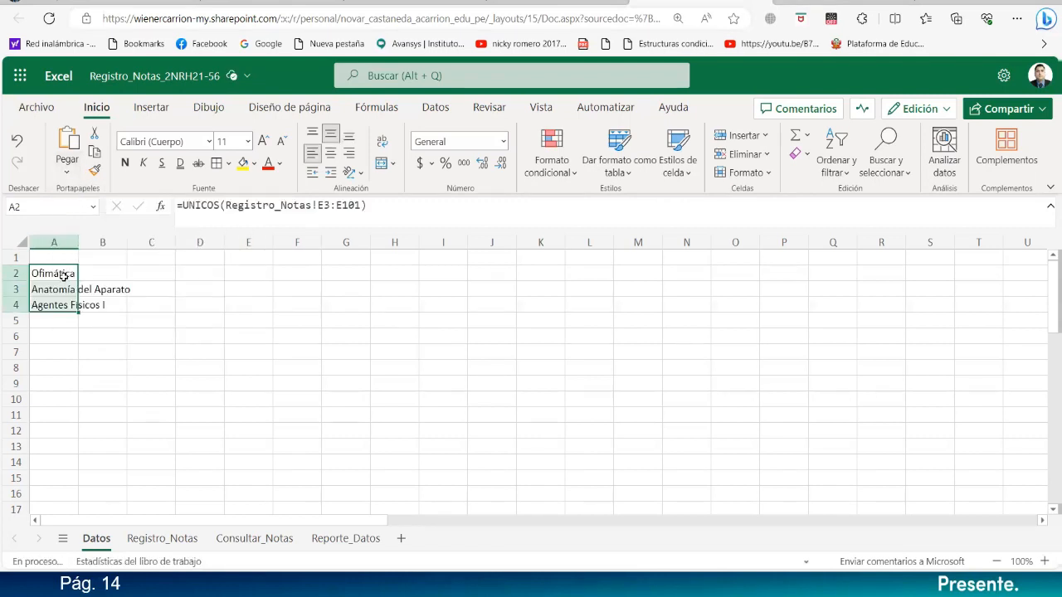
{"action": "left_click_drag", "start_coordinate": [78, 242], "coordinate": [121, 245]}
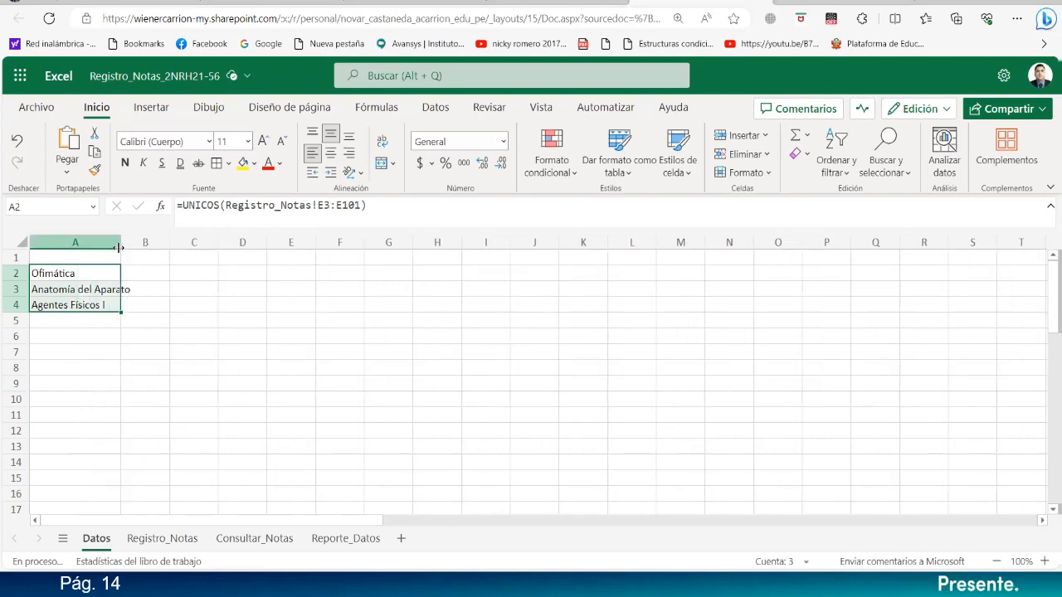
- Make the range in the A2 formula absolute so it reads =UNICOS(Registro_Notas!$E$3:$E$101)
{"action": "left_click", "coordinate": [323, 208]}
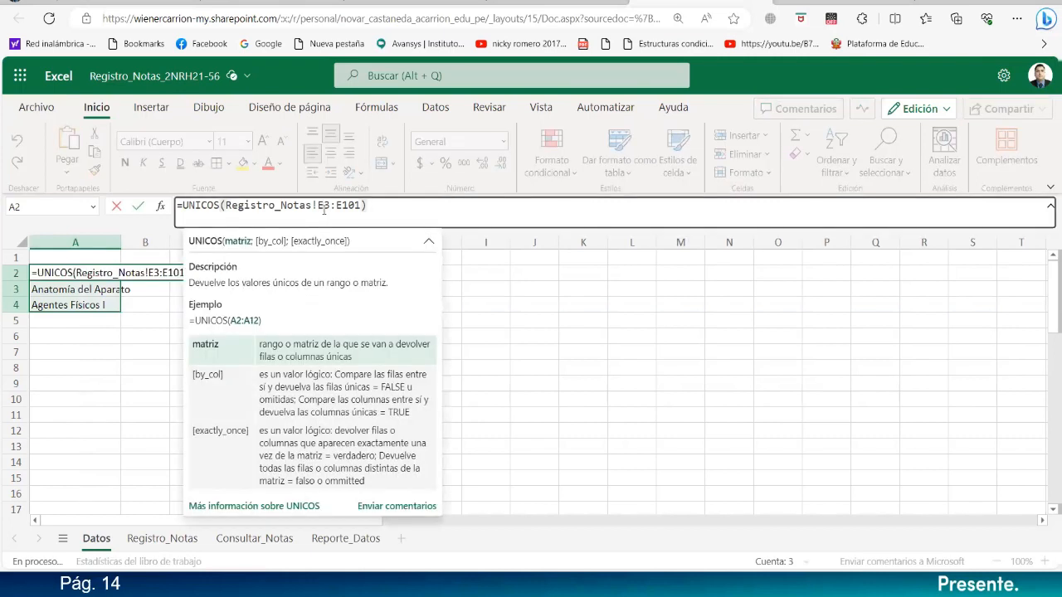
{"action": "key", "text": "F4"}
{"action": "left_click", "coordinate": [366, 206]}
{"action": "key", "text": "F4"}
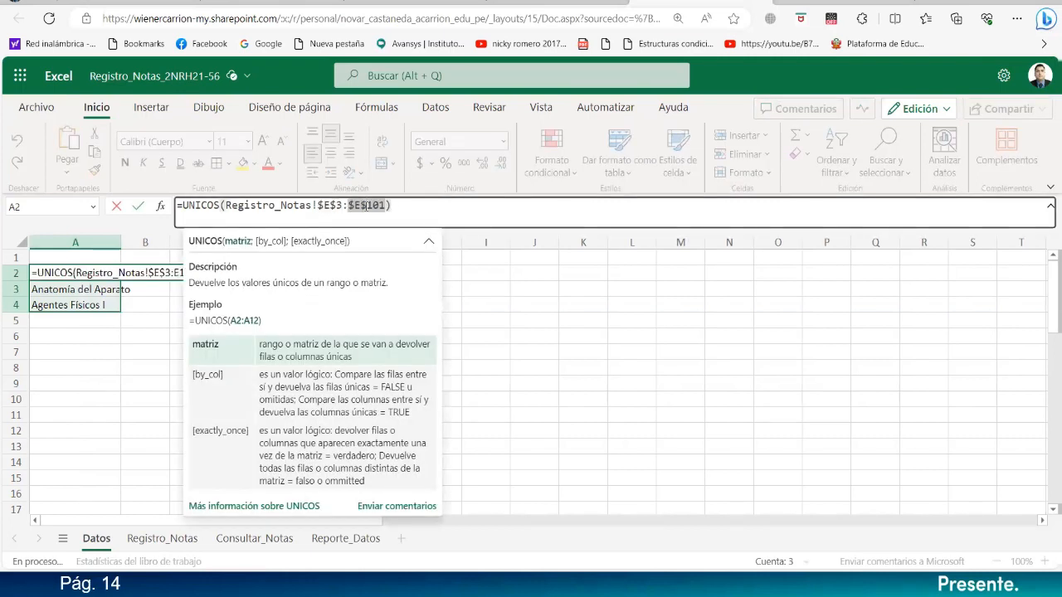
{"action": "key", "text": "Return"}
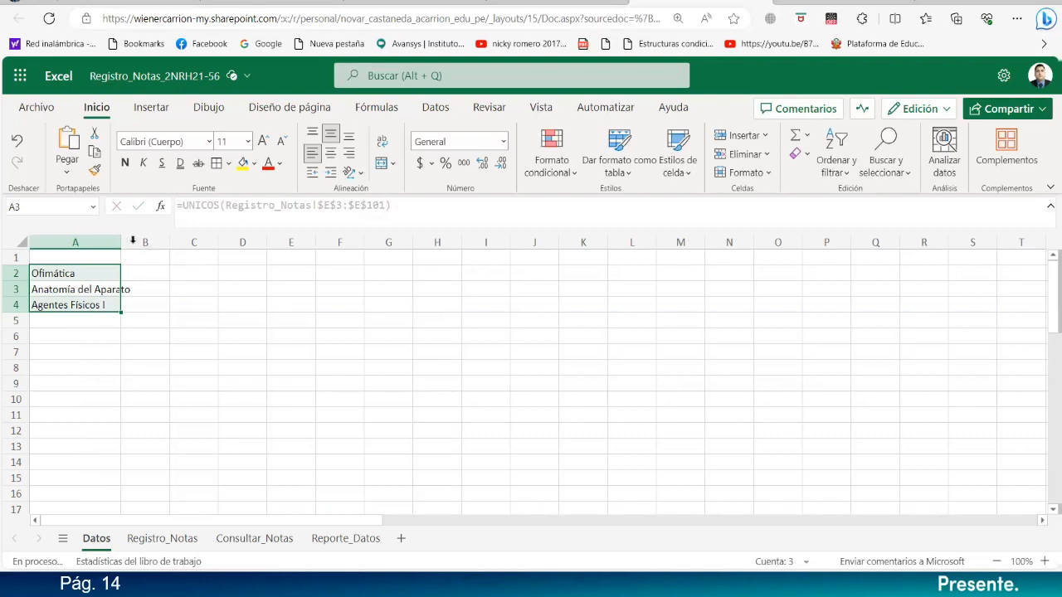
- Widen column A further to fit the longest course name and select cell A1 above the list
{"action": "left_click_drag", "start_coordinate": [121, 242], "coordinate": [144, 242]}
{"action": "left_click", "coordinate": [158, 332]}
{"action": "left_click", "coordinate": [113, 260]}
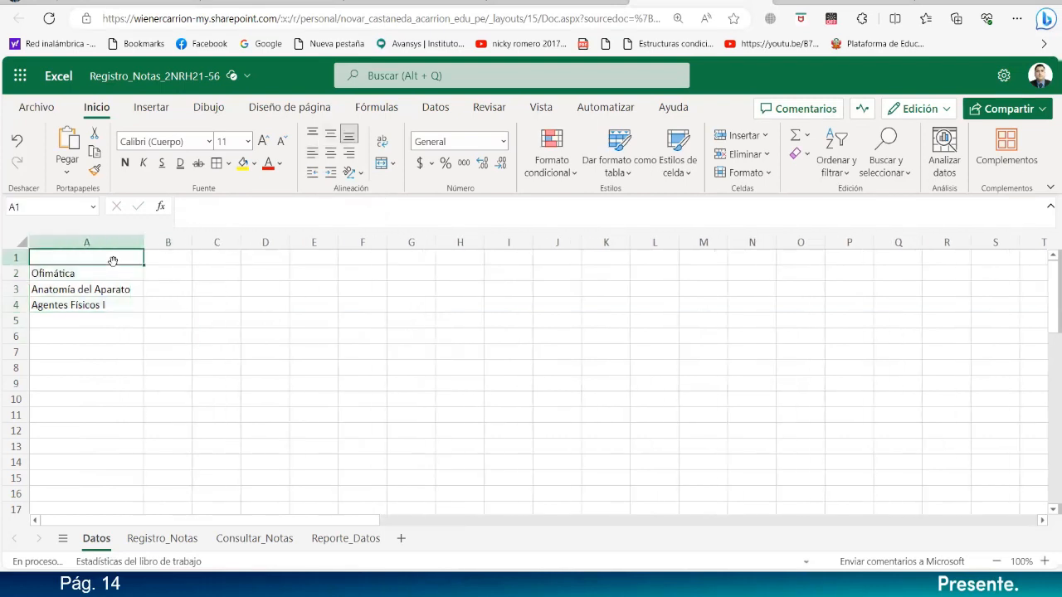
- Title the course list Cursos in cell A1 of Datos and copy the dark header formatting from Registro_Notas onto it
{"action": "type", "text": "Cursos"}
{"action": "key", "text": "Return"}
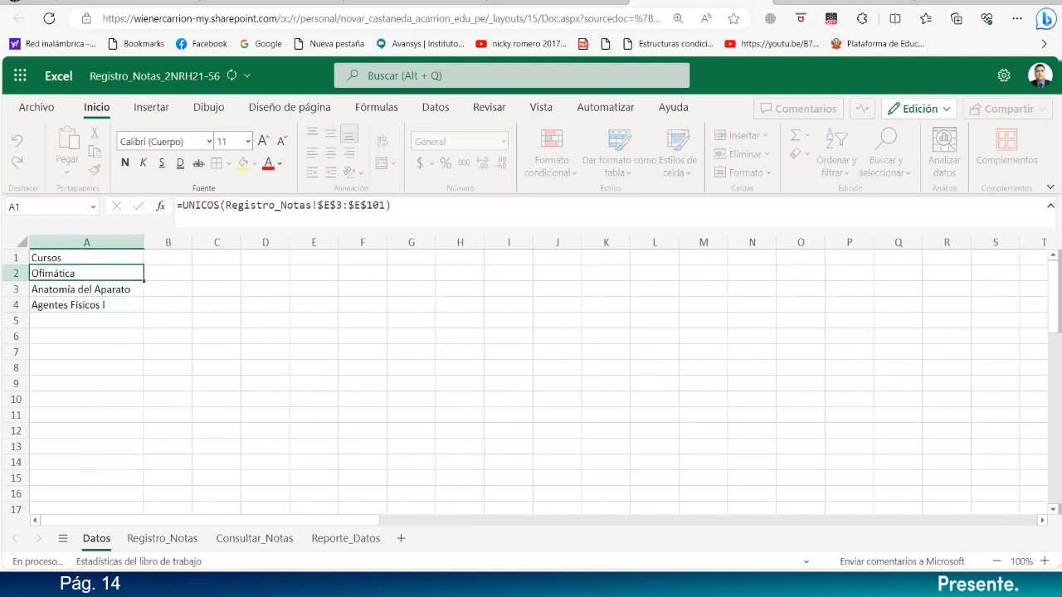
{"action": "left_click", "coordinate": [162, 538]}
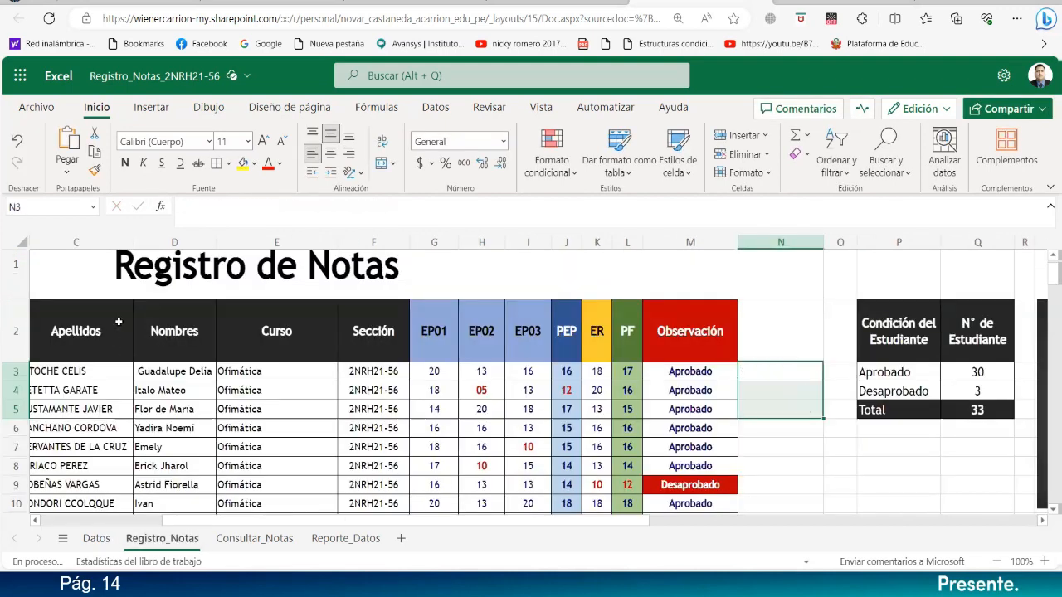
{"action": "left_click", "coordinate": [94, 153]}
{"action": "left_click", "coordinate": [97, 538]}
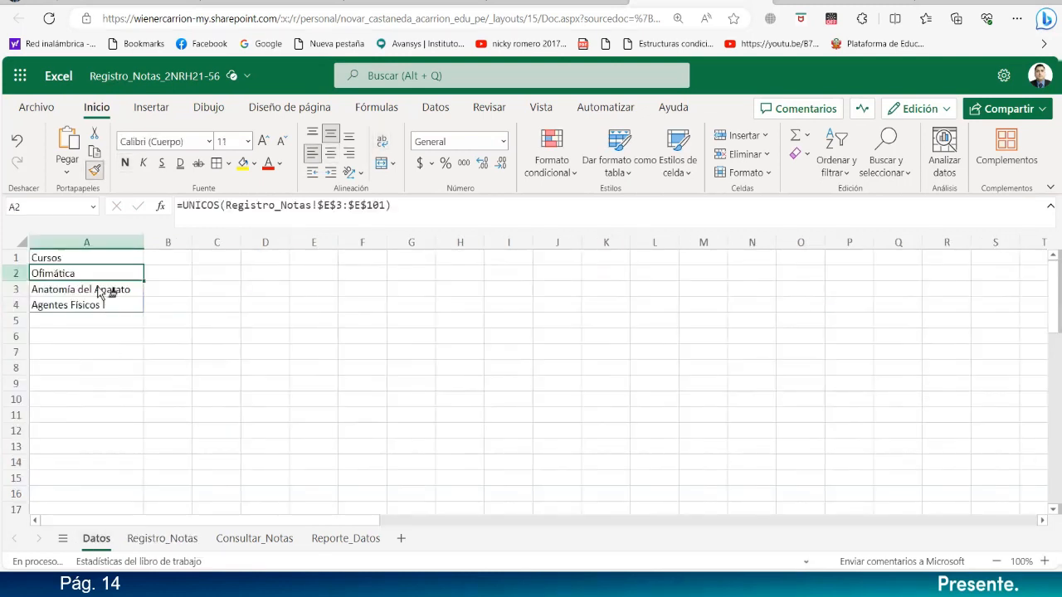
{"action": "left_click", "coordinate": [81, 258]}
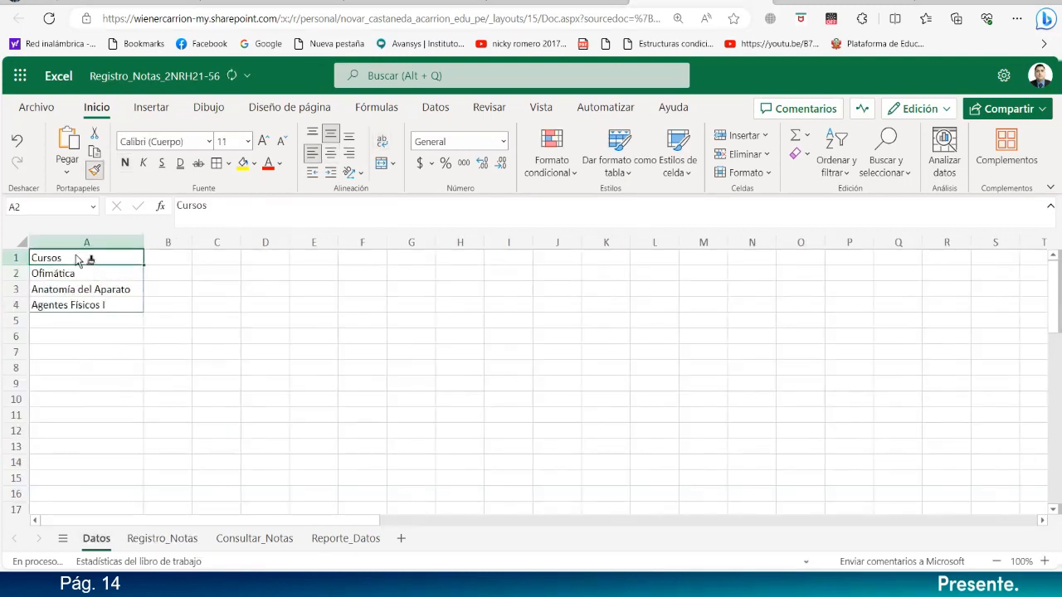
{"action": "left_click", "coordinate": [208, 337]}
- Make header row 1 slightly taller and add borders to the listed courses in A2:A4
{"action": "left_click_drag", "start_coordinate": [25, 266], "coordinate": [25, 272]}
{"action": "left_click", "coordinate": [75, 358]}
{"action": "left_click_drag", "start_coordinate": [112, 281], "coordinate": [113, 314]}
{"action": "left_click", "coordinate": [185, 352]}
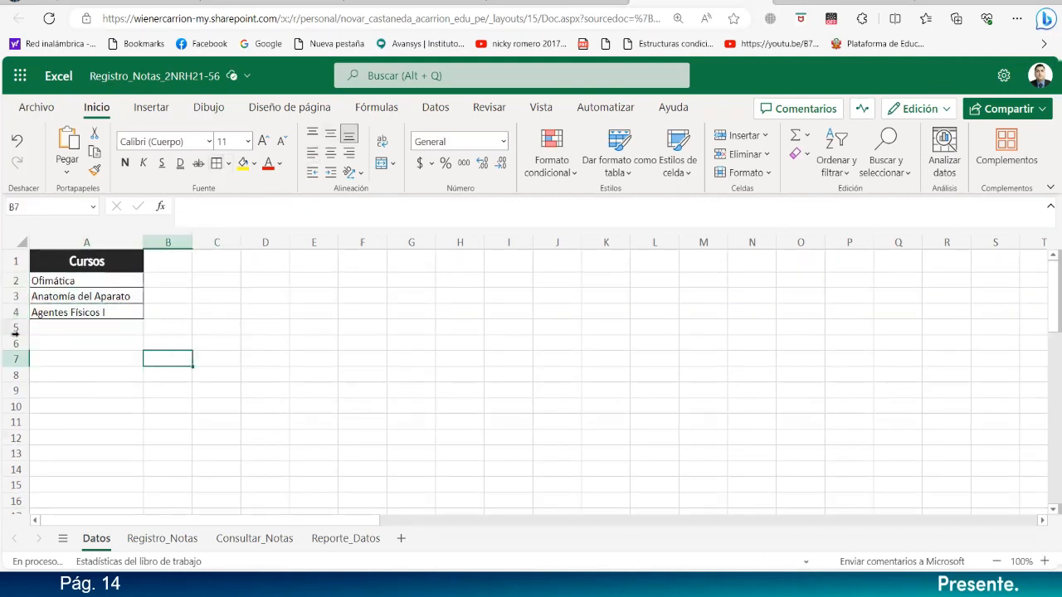
- Set the height of rows 2 to 4, which hold the course names, to 20
{"action": "left_click_drag", "start_coordinate": [16, 280], "coordinate": [17, 312]}
{"action": "right_click", "coordinate": [20, 312]}
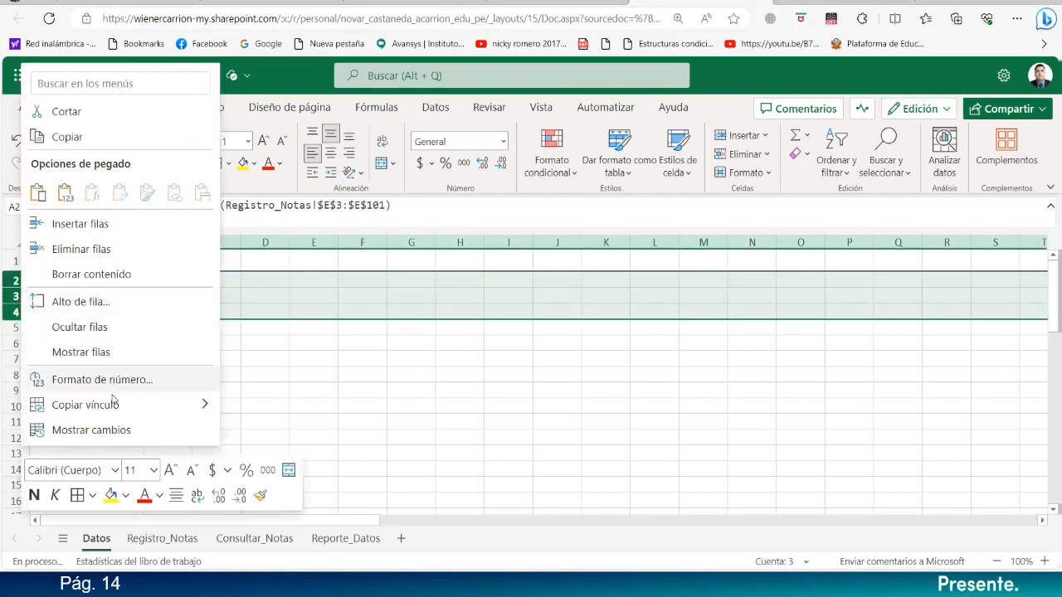
{"action": "left_click", "coordinate": [106, 302]}
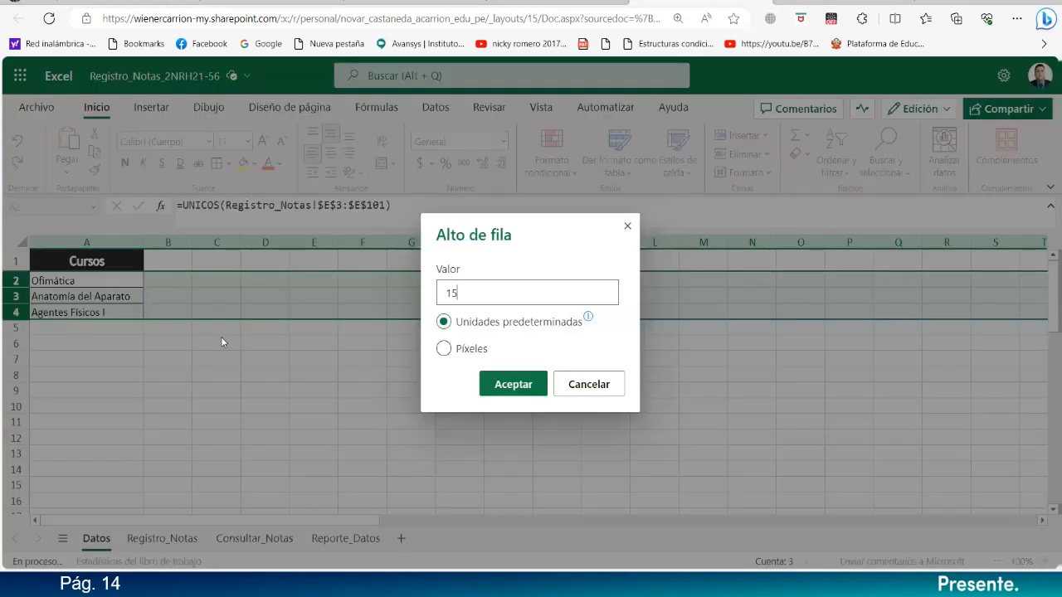
{"action": "left_click_drag", "start_coordinate": [478, 295], "coordinate": [372, 297]}
{"action": "type", "text": "20"}
{"action": "key", "text": "Return"}
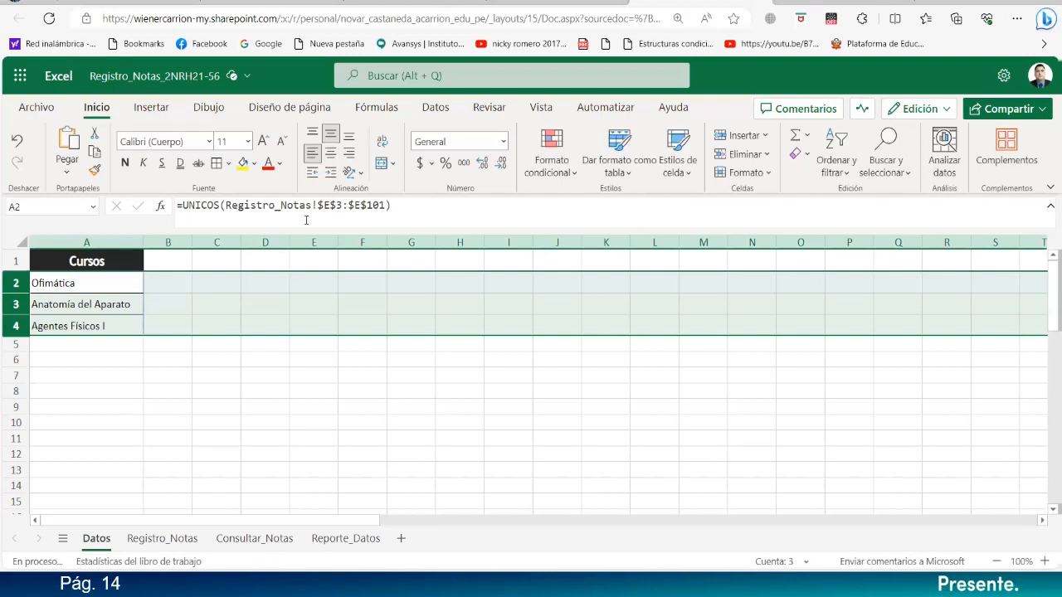
{"action": "left_click", "coordinate": [215, 387]}
{"action": "left_click_drag", "start_coordinate": [115, 284], "coordinate": [115, 325]}
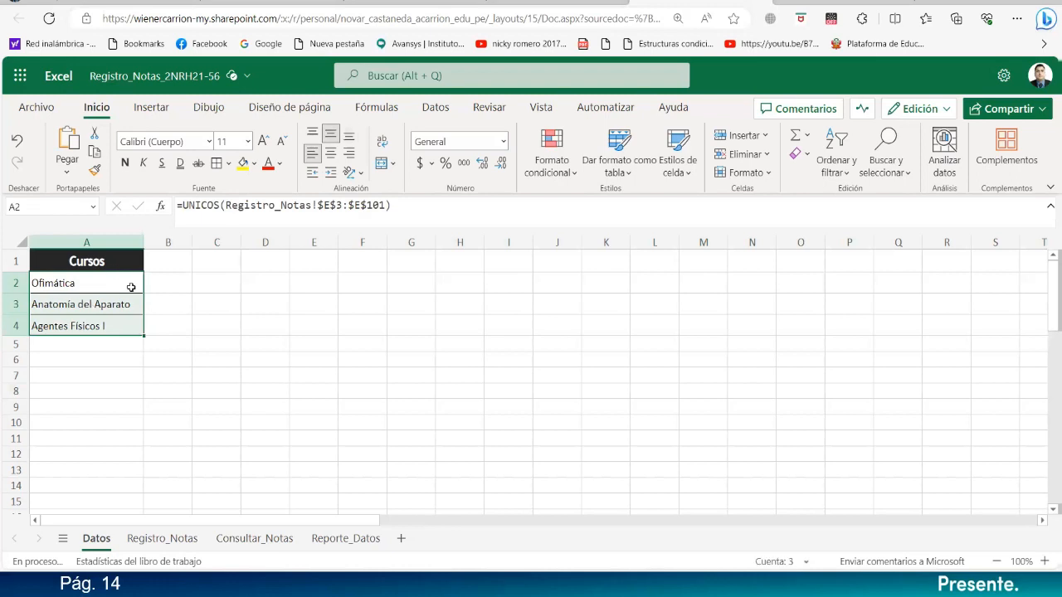
{"action": "left_click", "coordinate": [213, 357]}
- On the Consultar_Notas sheet, enter the label Curso in cell A3
{"action": "left_click", "coordinate": [263, 539]}
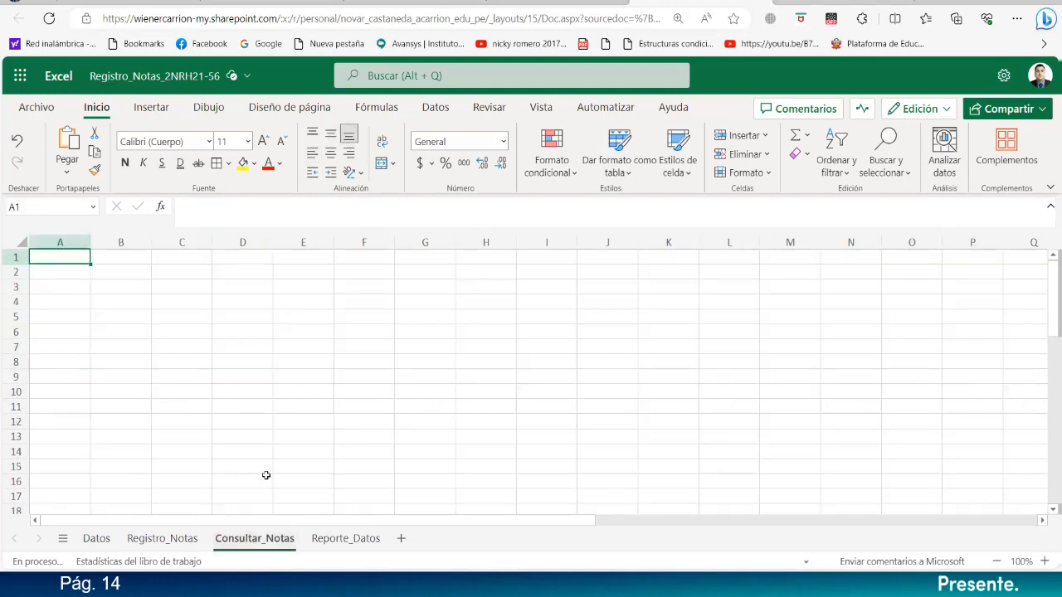
{"action": "left_click", "coordinate": [76, 272]}
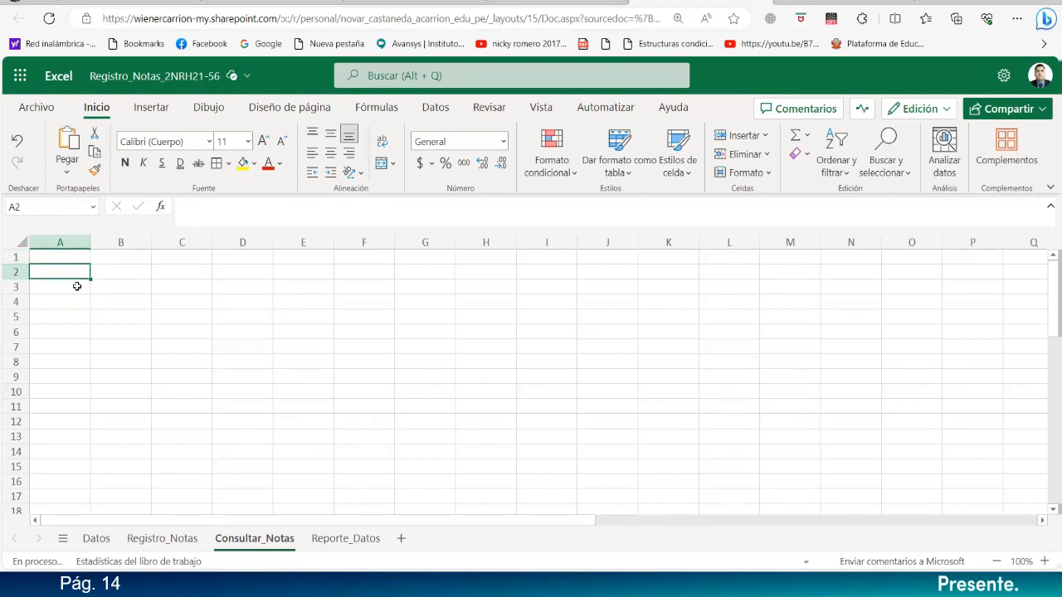
{"action": "left_click", "coordinate": [76, 286]}
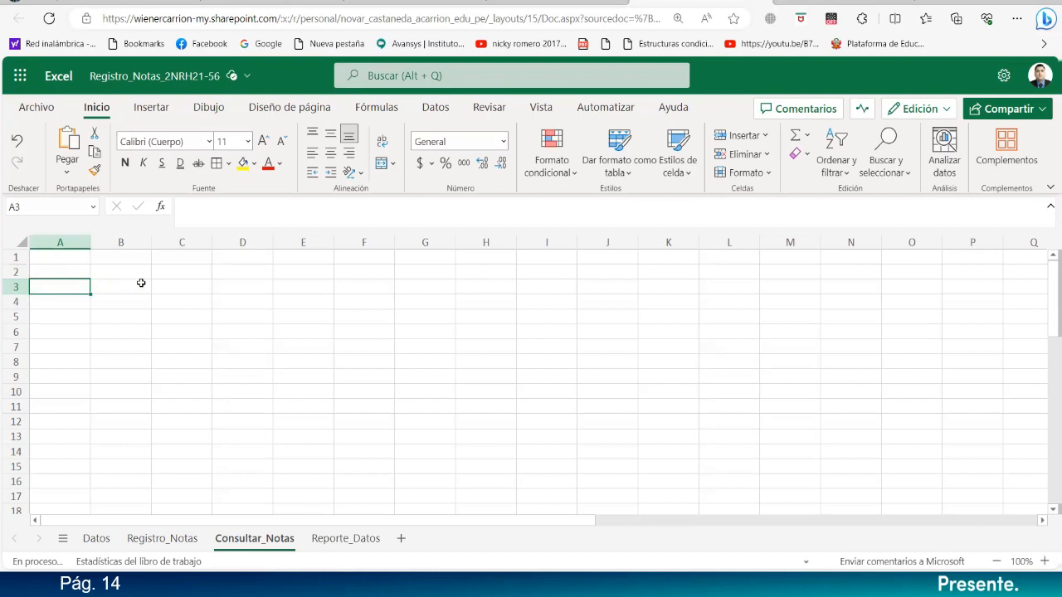
{"action": "type", "text": "Cursos"}
{"action": "key", "text": "Return"}
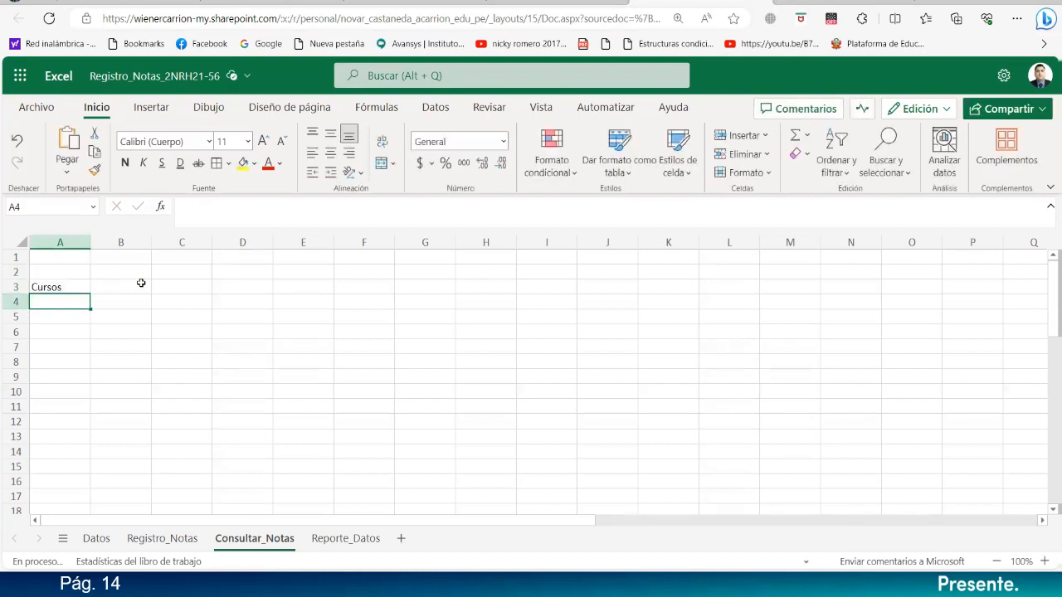
{"action": "left_click", "coordinate": [46, 288]}
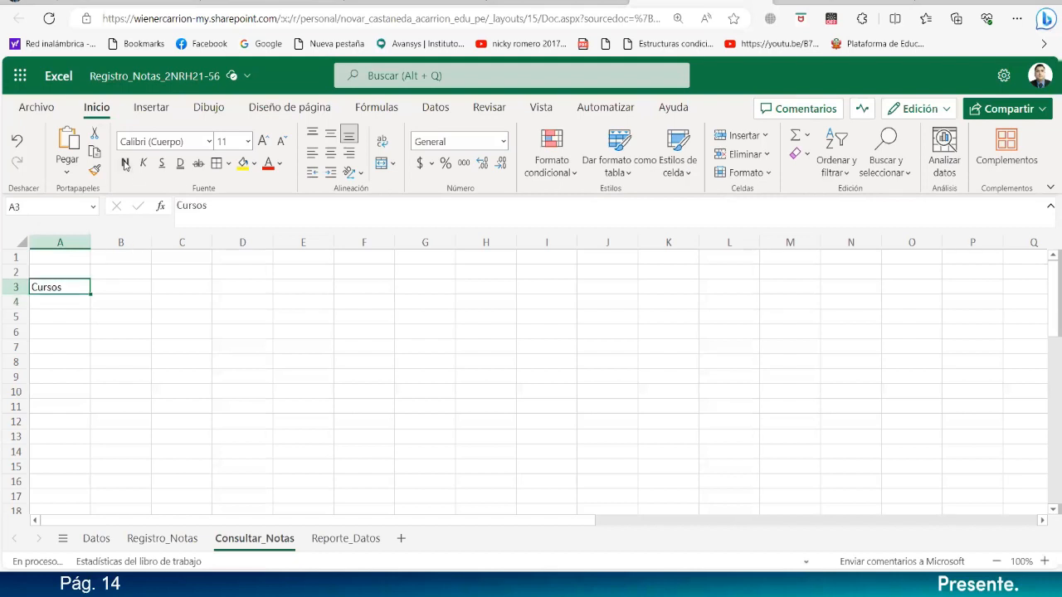
{"action": "left_click", "coordinate": [225, 213]}
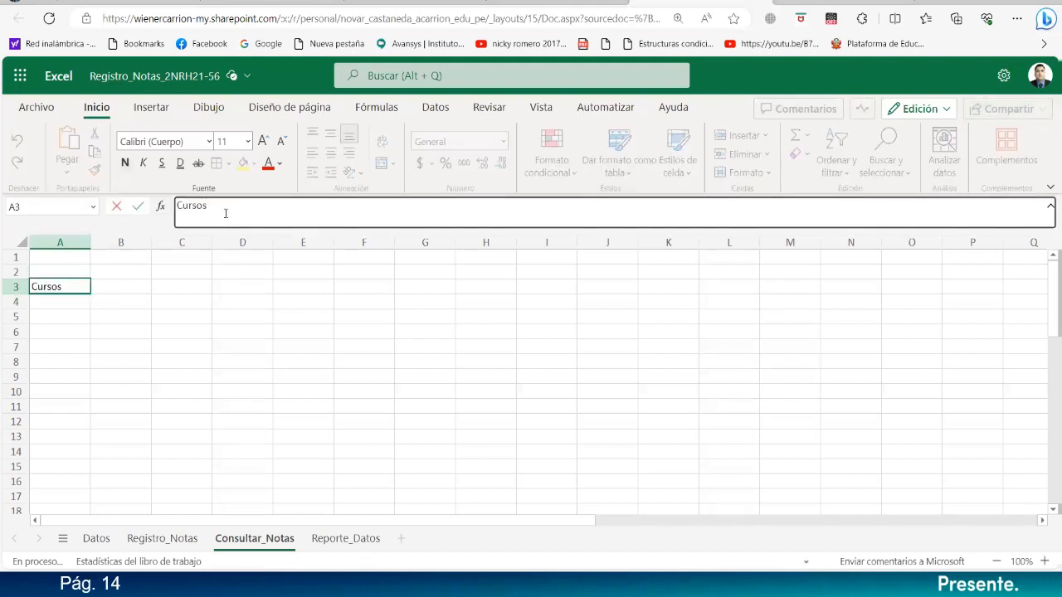
{"action": "key", "text": "Return"}
- Format the Curso label in A3 as bold 12-point Trebuchet MS like the register header, aligned middle and left
{"action": "left_click", "coordinate": [56, 287]}
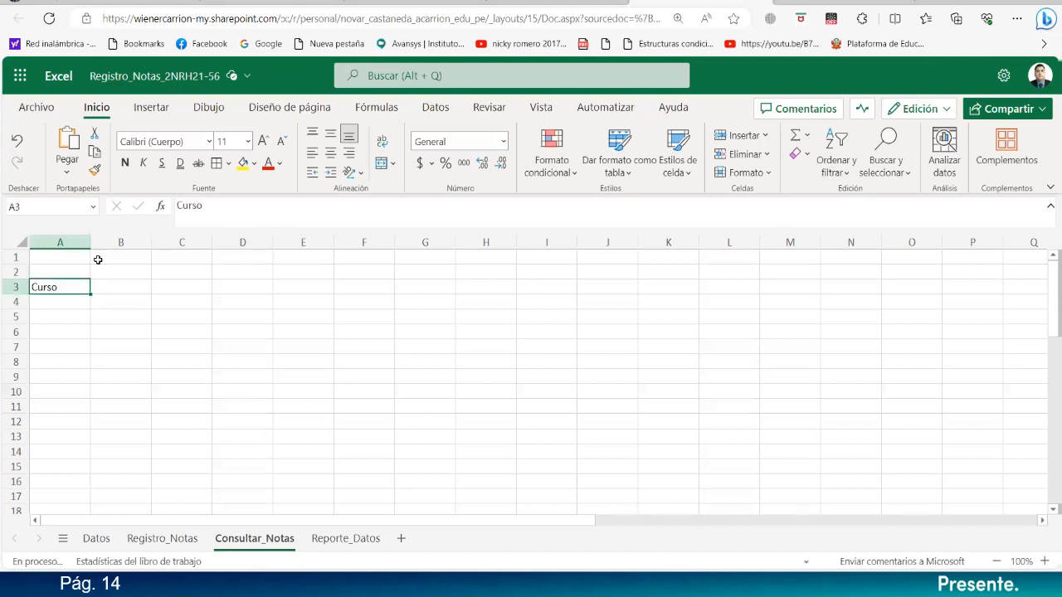
{"action": "left_click", "coordinate": [125, 164]}
{"action": "left_click", "coordinate": [263, 141]}
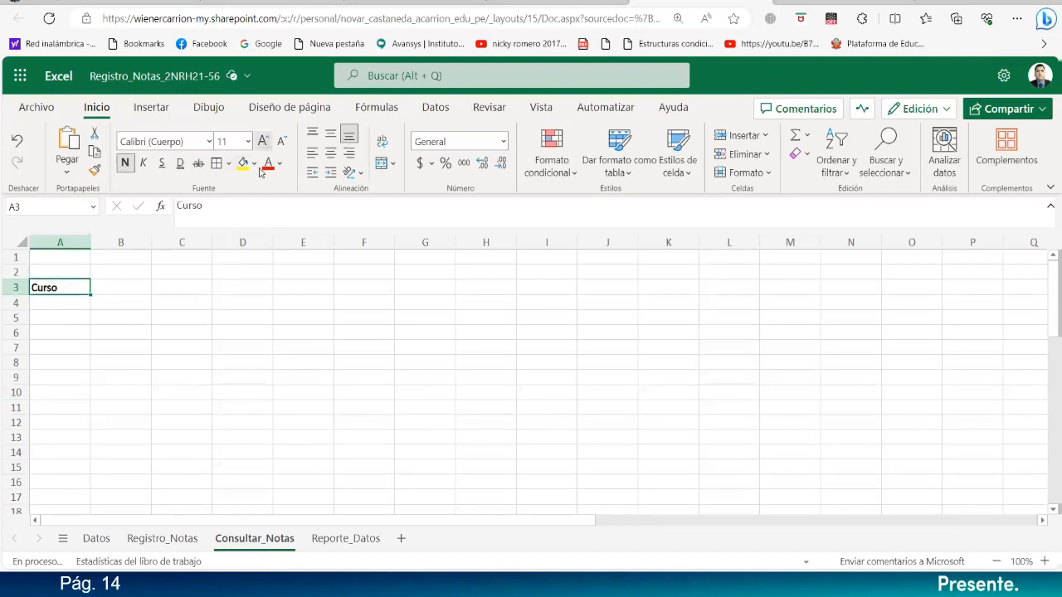
{"action": "left_click", "coordinate": [162, 538]}
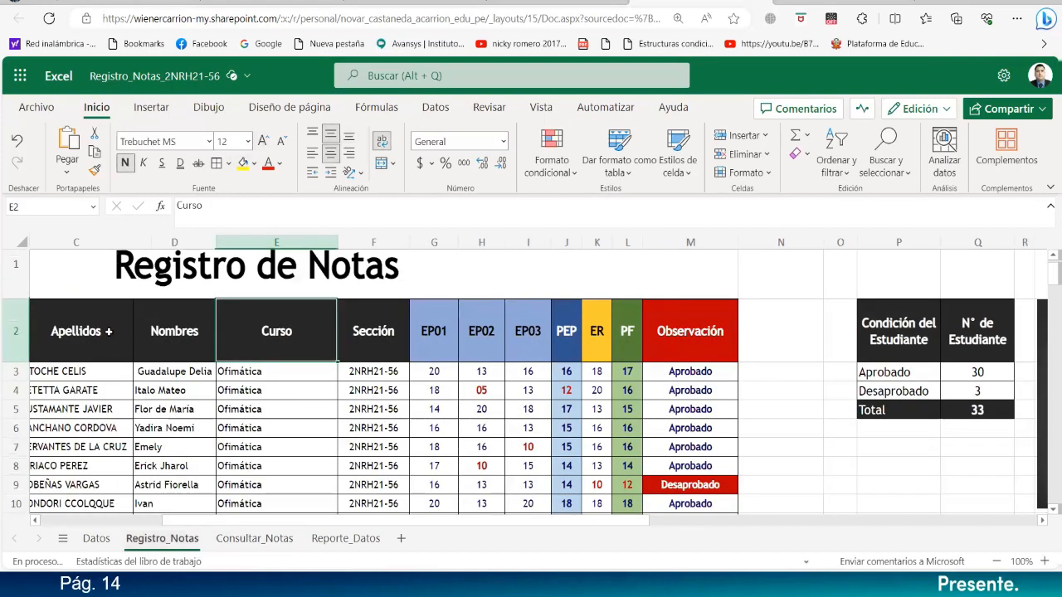
{"action": "left_click", "coordinate": [129, 347]}
{"action": "left_click", "coordinate": [254, 538]}
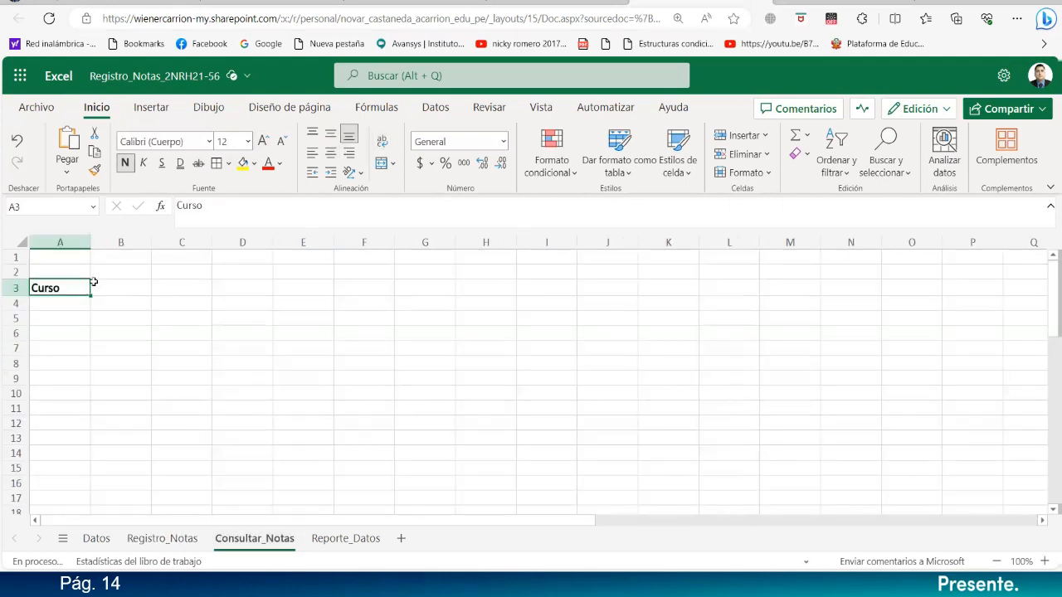
{"action": "left_click", "coordinate": [180, 138]}
{"action": "type", "text": "Trebuchet MS"}
{"action": "key", "text": "Return"}
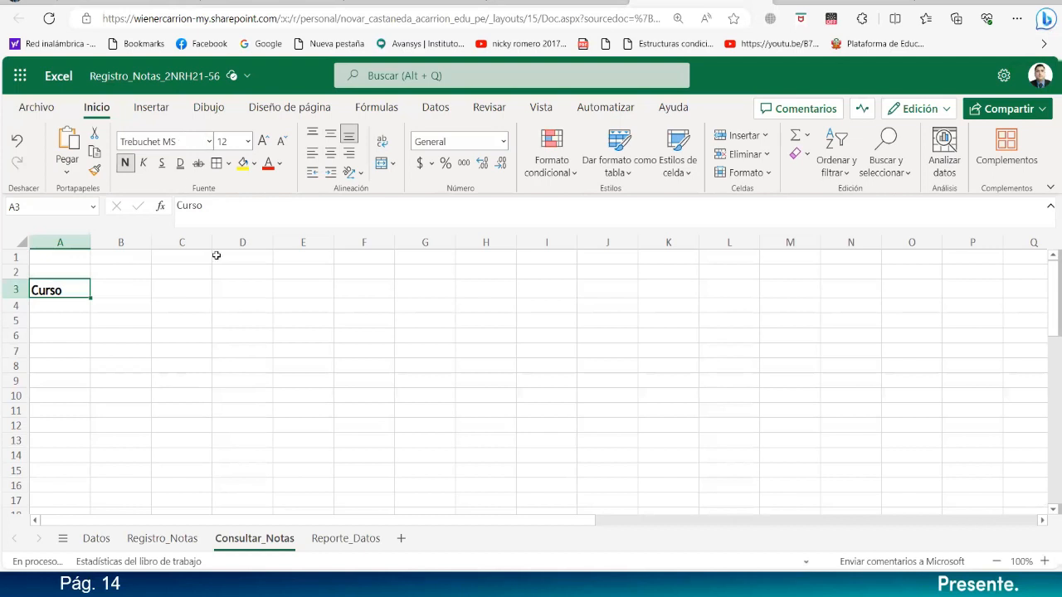
{"action": "left_click", "coordinate": [330, 132]}
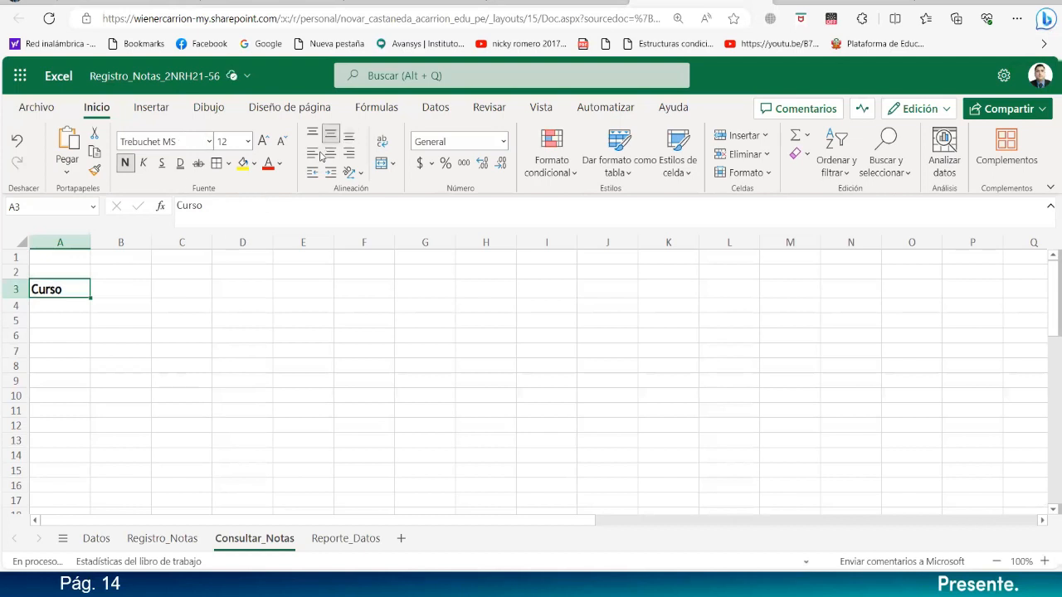
{"action": "left_click", "coordinate": [312, 153]}
- Add borders to the empty cell B3 and to the Curso label cell A3
{"action": "left_click", "coordinate": [163, 335]}
{"action": "left_click", "coordinate": [99, 287]}
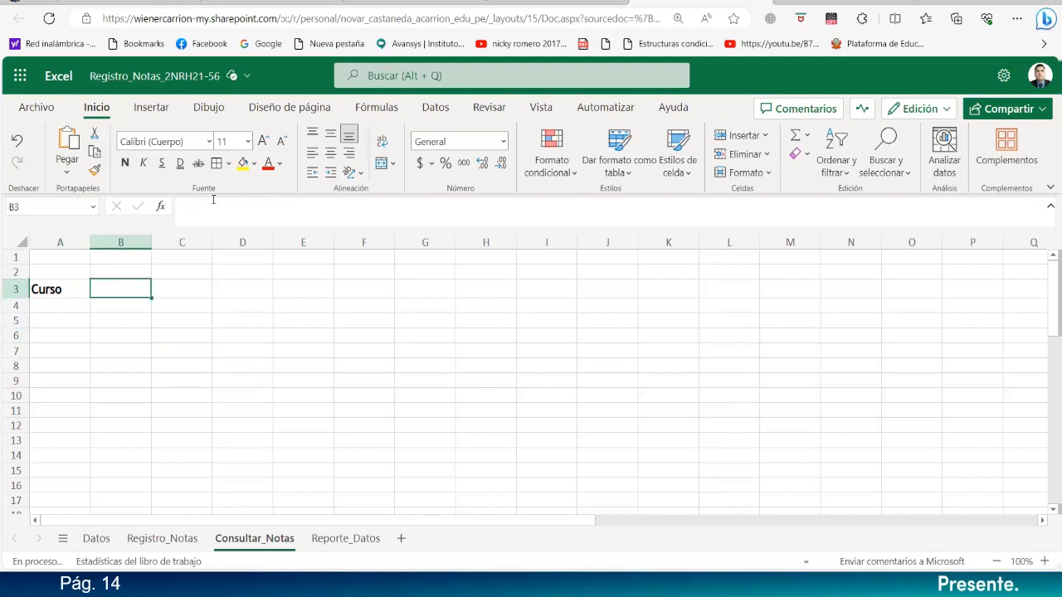
{"action": "left_click", "coordinate": [125, 332]}
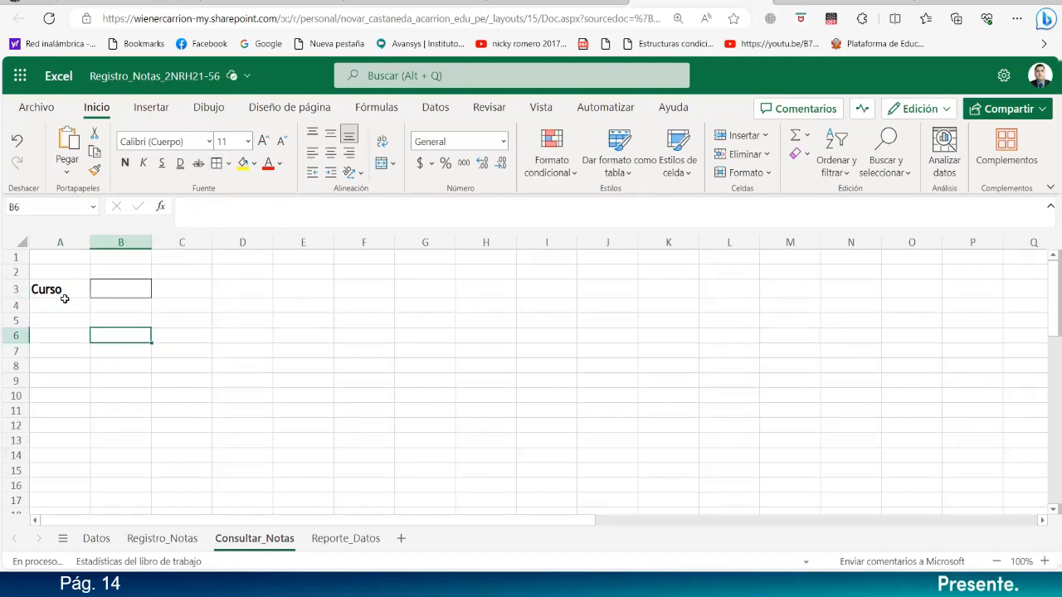
{"action": "left_click", "coordinate": [65, 291]}
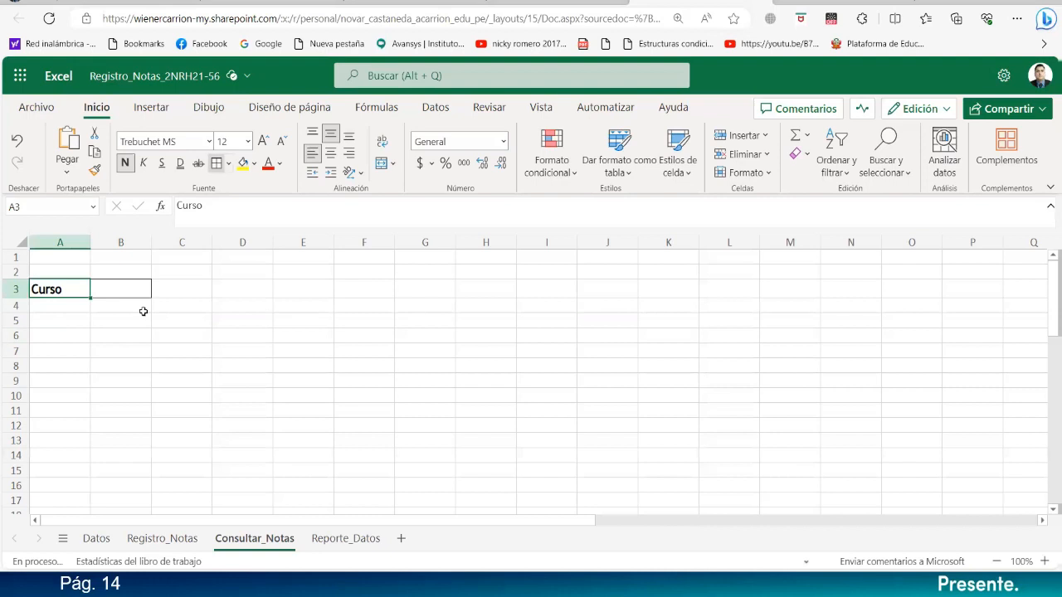
{"action": "left_click", "coordinate": [124, 334]}
- Fill the Curso cell A3 with dark blue 1f4e78 and make its text white
{"action": "left_click", "coordinate": [73, 290]}
{"action": "left_click", "coordinate": [253, 164]}
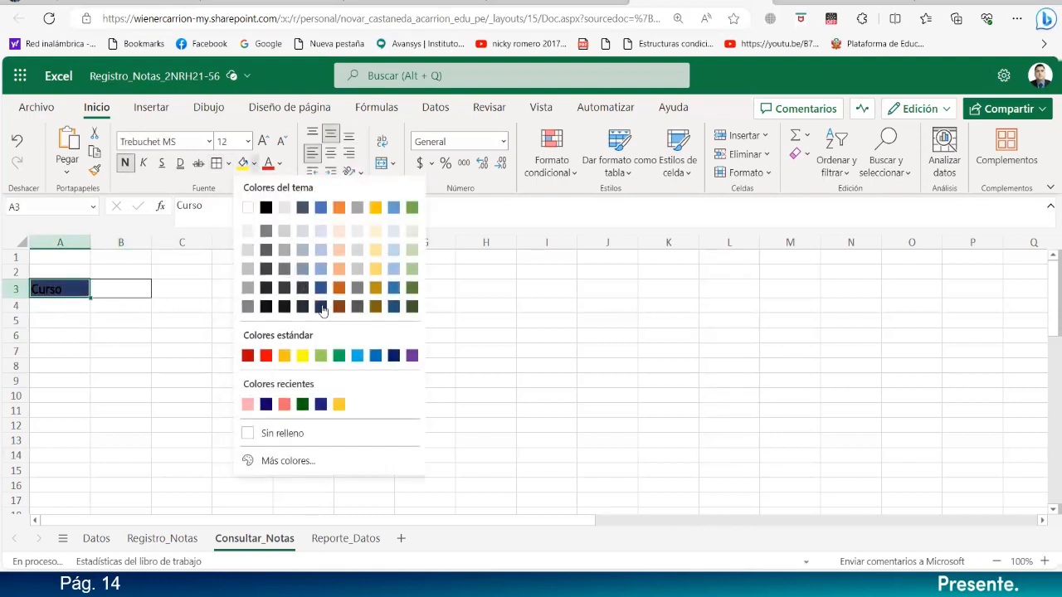
{"action": "left_click", "coordinate": [396, 307]}
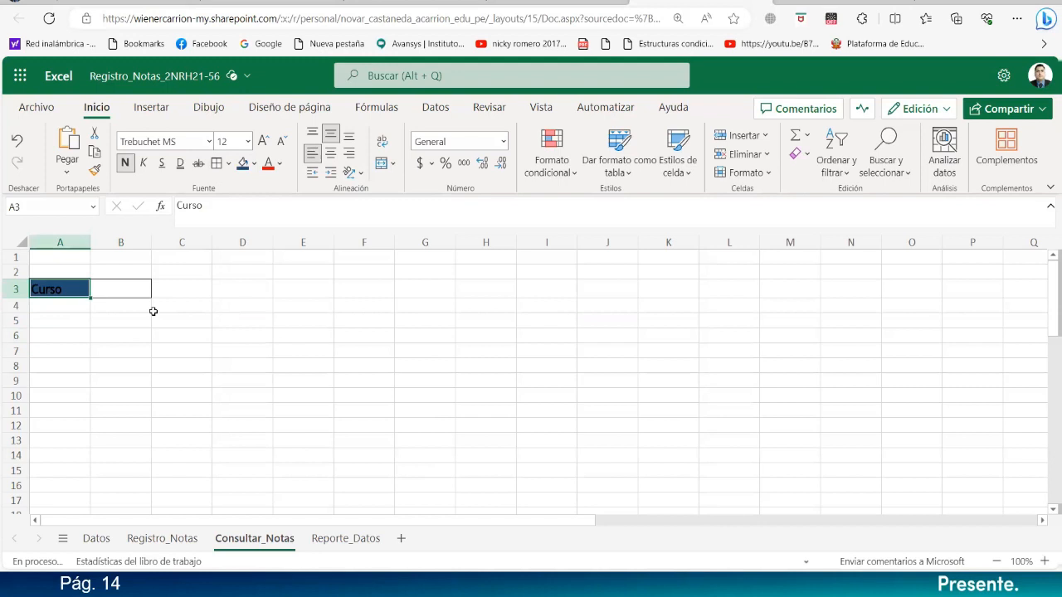
{"action": "left_click", "coordinate": [279, 164]}
{"action": "left_click", "coordinate": [279, 236]}
- Change the fill of the Curso cell A3 to the custom blue 044680 and select the empty cell B3
{"action": "left_click", "coordinate": [254, 164]}
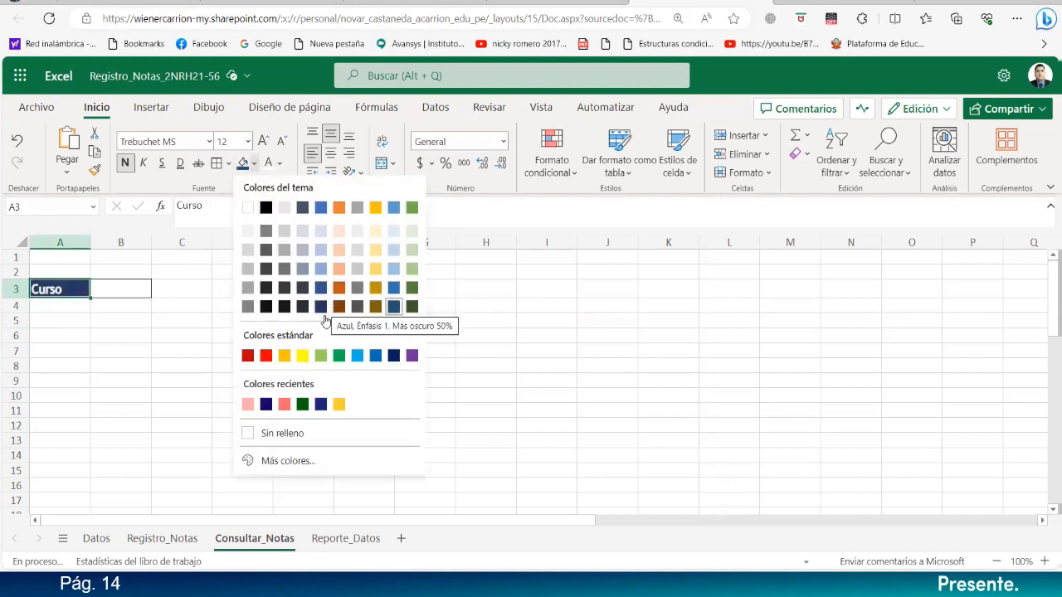
{"action": "left_click", "coordinate": [290, 461]}
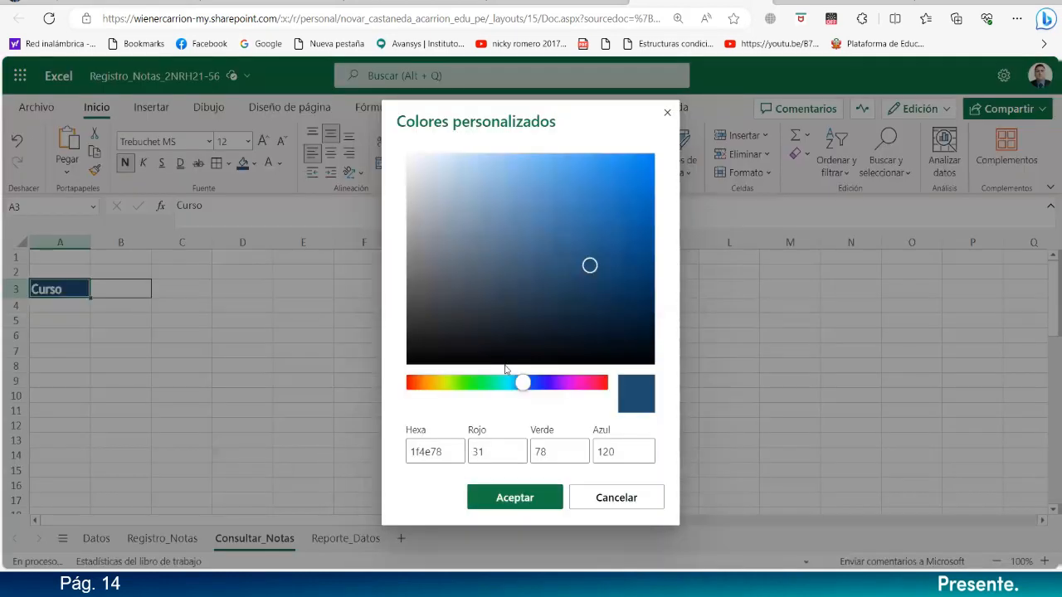
{"action": "mouse_move", "coordinate": [636, 242]}
{"action": "left_mouse_down"}
{"action": "mouse_move", "coordinate": [642, 218]}
{"action": "mouse_move", "coordinate": [650, 248]}
{"action": "left_mouse_up"}
{"action": "left_click", "coordinate": [644, 258]}
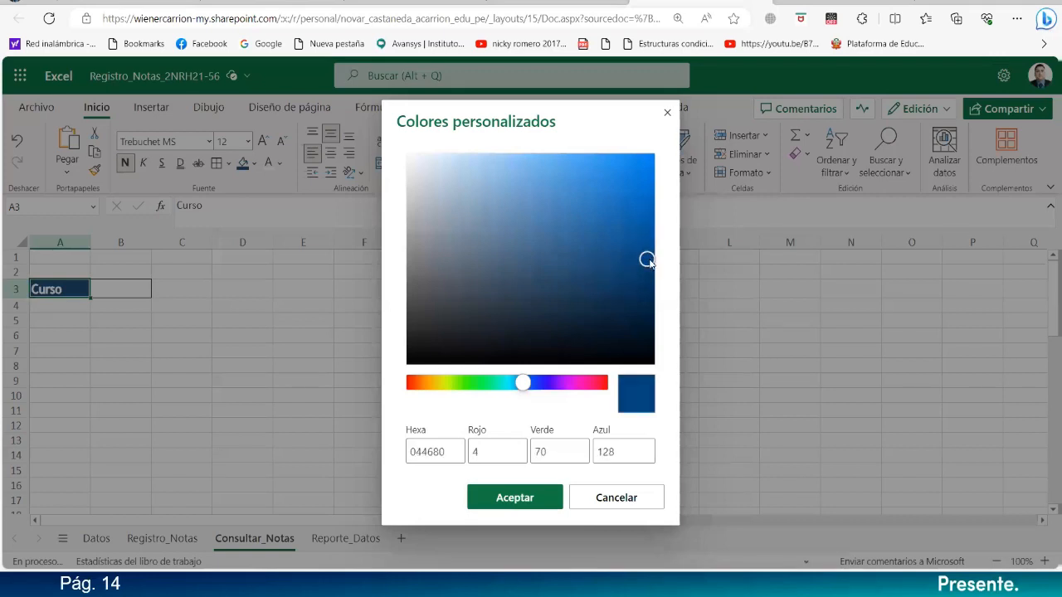
{"action": "left_click", "coordinate": [537, 497]}
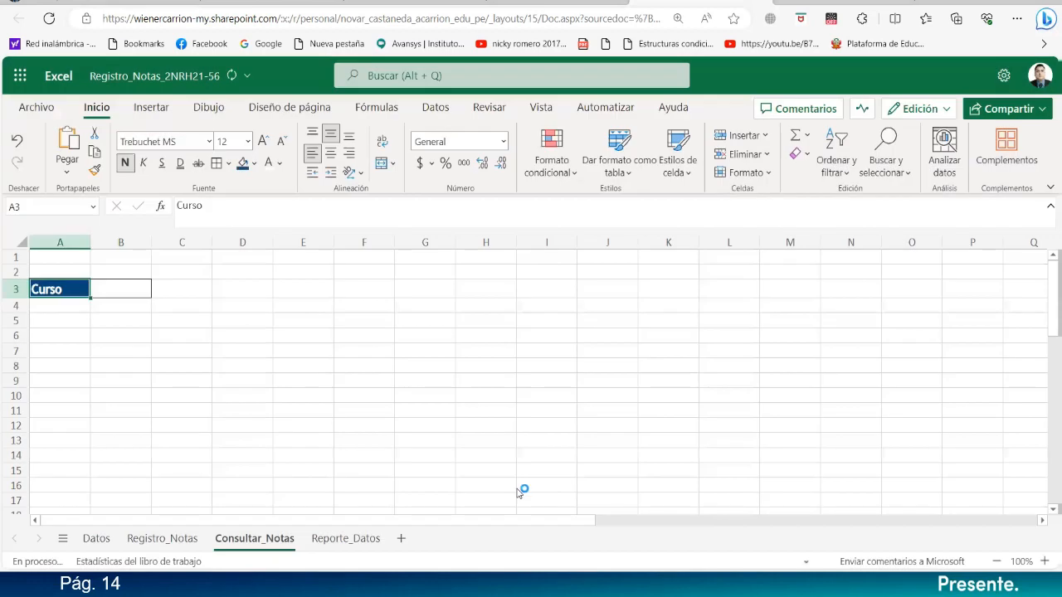
{"action": "left_click", "coordinate": [194, 351]}
{"action": "left_click", "coordinate": [83, 292]}
{"action": "left_click", "coordinate": [121, 290]}
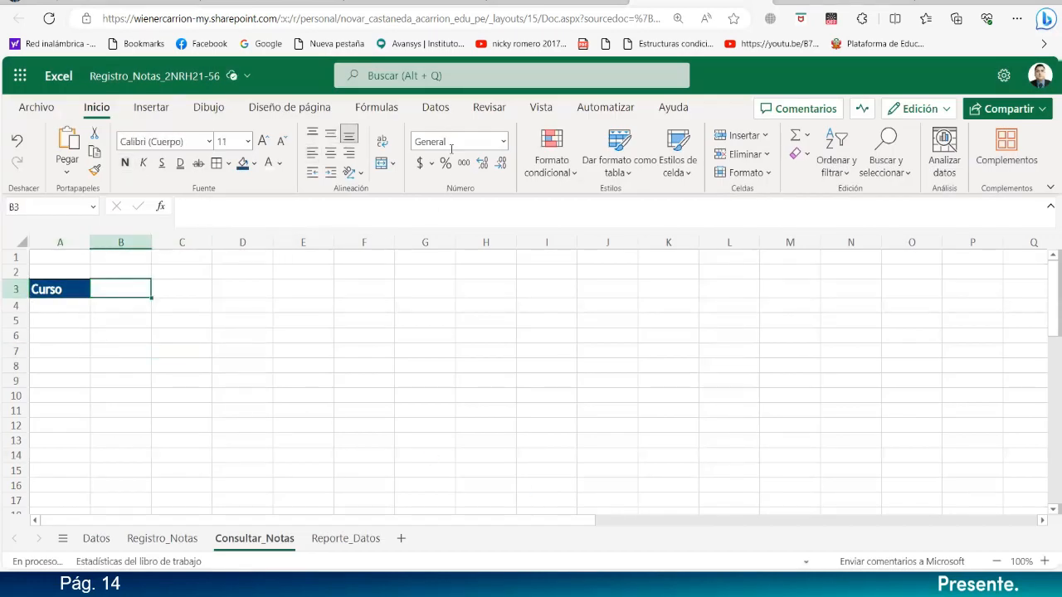
{"action": "left_click", "coordinate": [444, 112]}
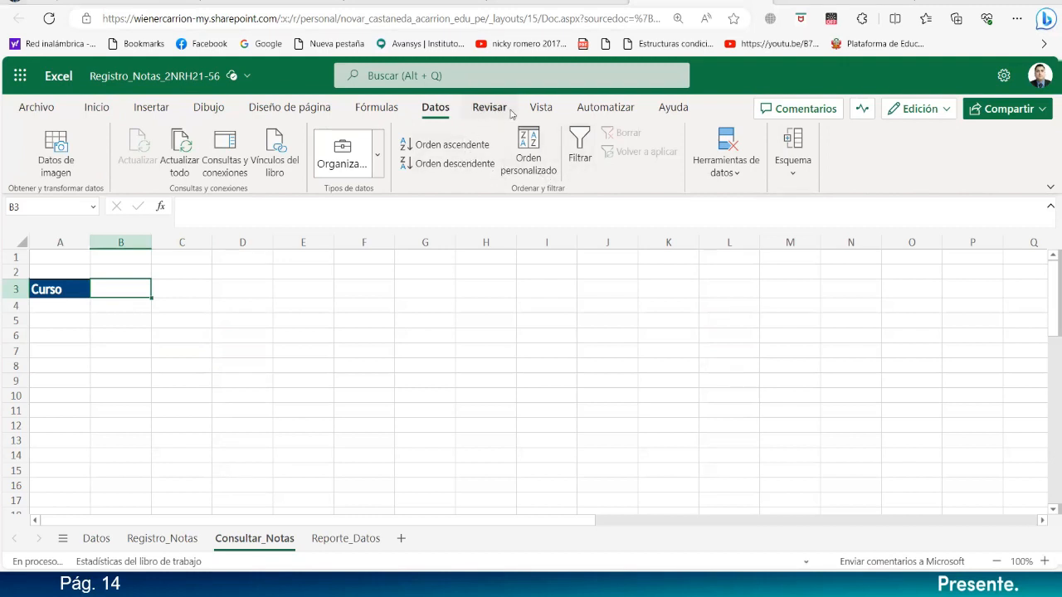
{"action": "left_click", "coordinate": [541, 108]}
{"action": "left_click", "coordinate": [496, 110]}
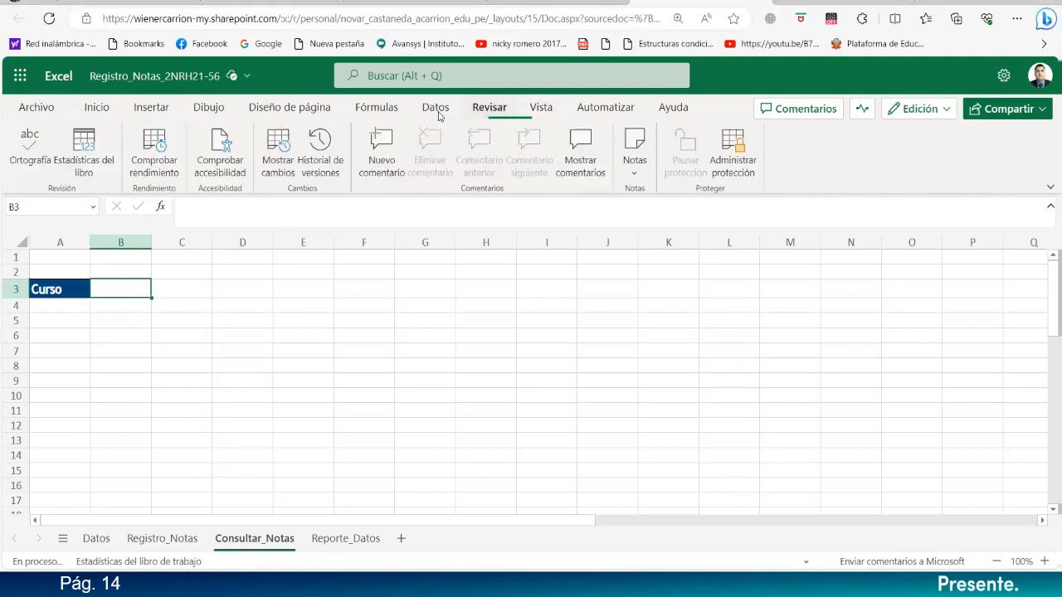
{"action": "left_click", "coordinate": [437, 110]}
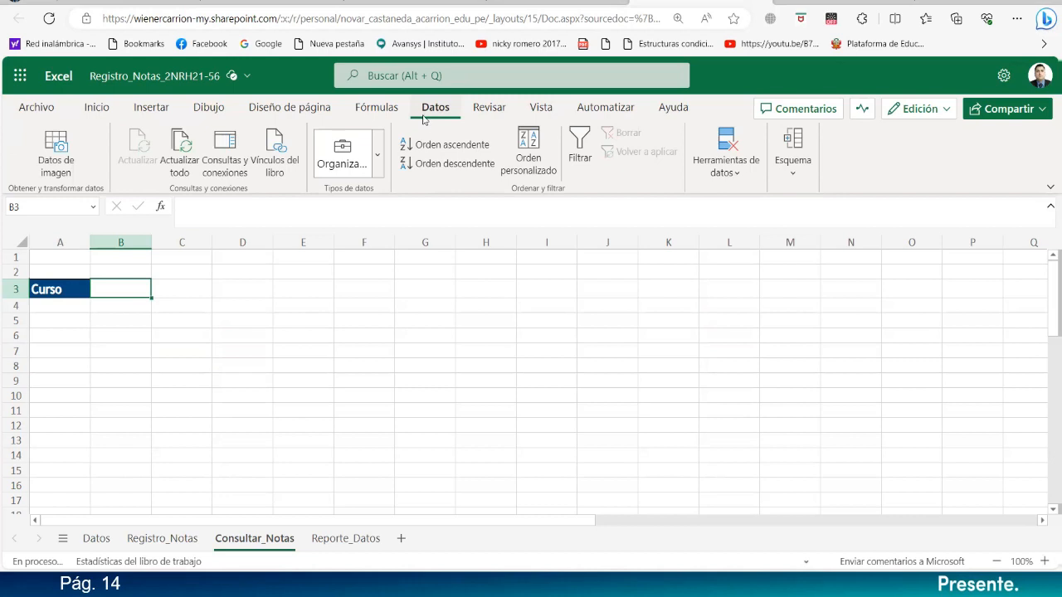
{"action": "left_click", "coordinate": [97, 108]}
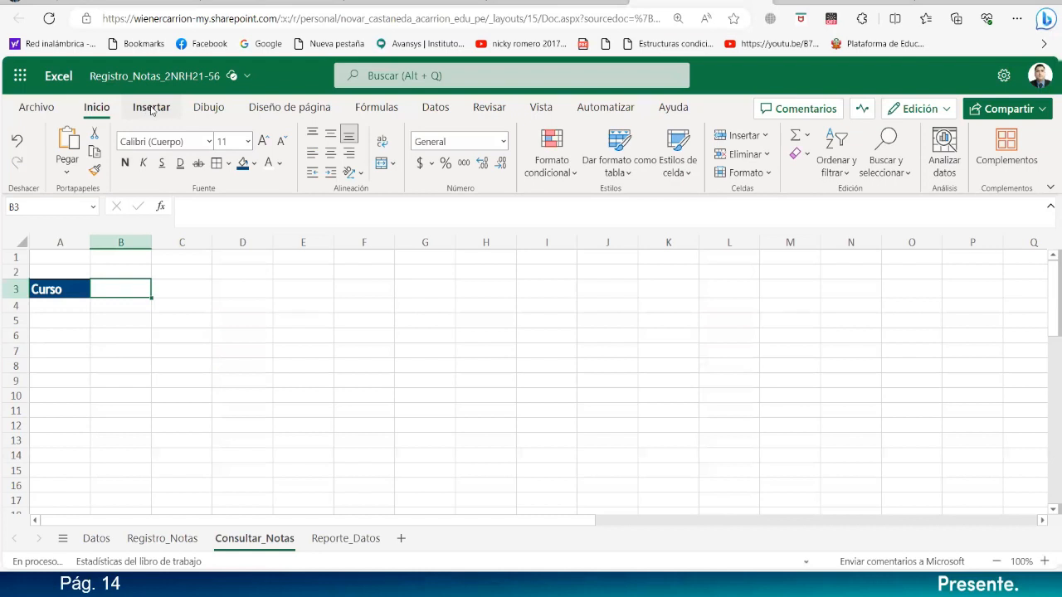
{"action": "left_click", "coordinate": [151, 109]}
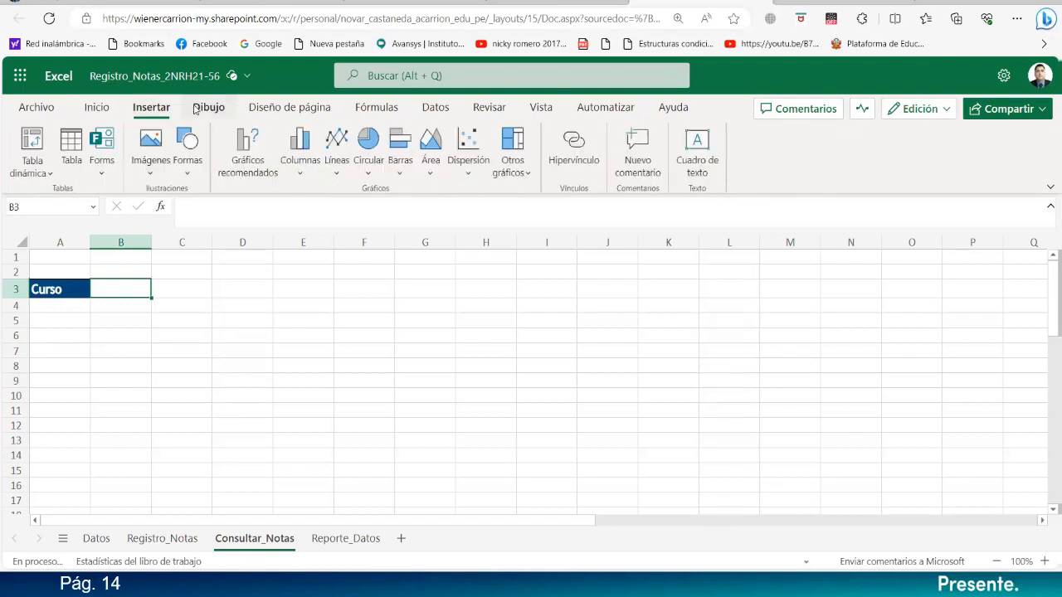
{"action": "left_click", "coordinate": [203, 109]}
{"action": "left_click", "coordinate": [264, 109]}
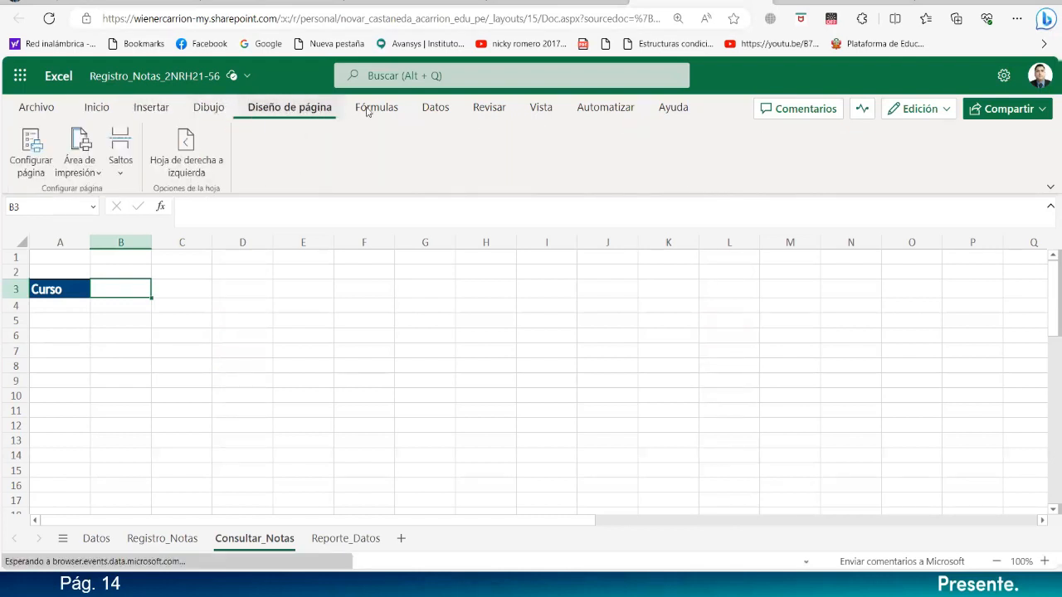
{"action": "left_click", "coordinate": [387, 109]}
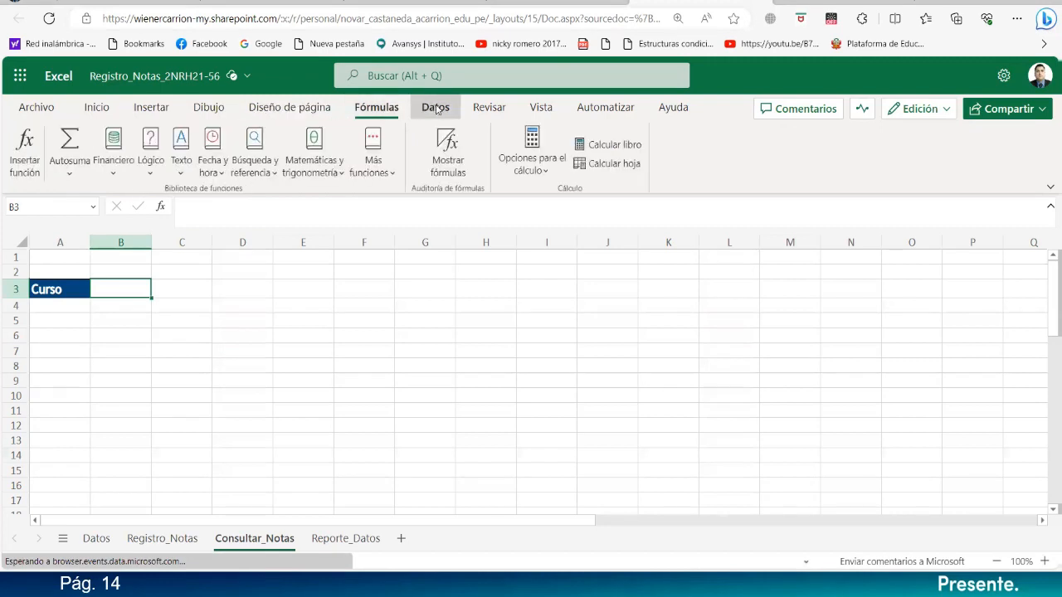
- Restrict cell B3 to a drop-down list with data validation, using the course list ='Datos'!$A$2# as the source
{"action": "left_click", "coordinate": [439, 109]}
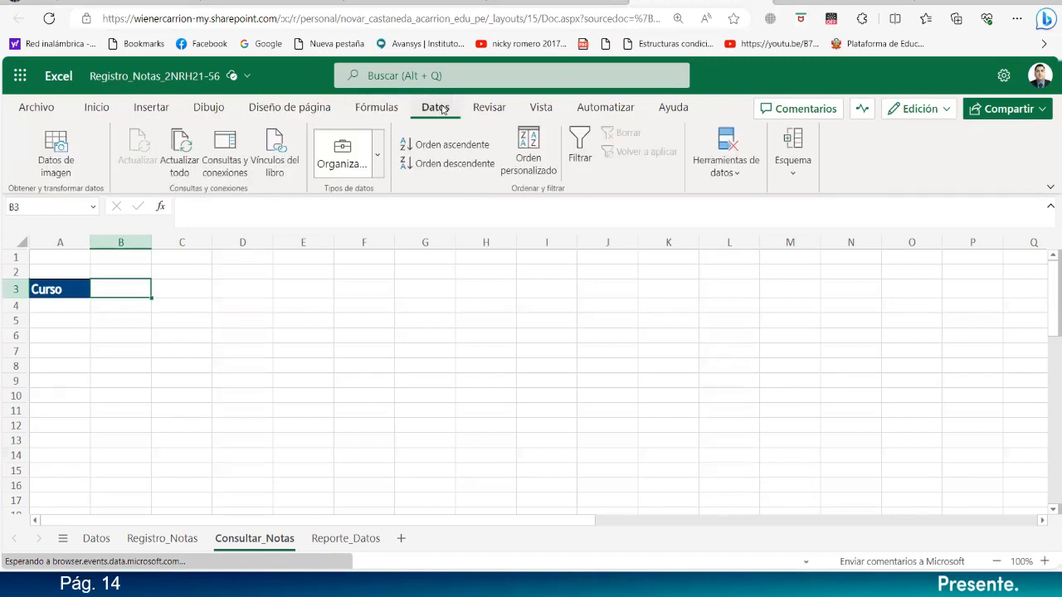
{"action": "left_click", "coordinate": [379, 153]}
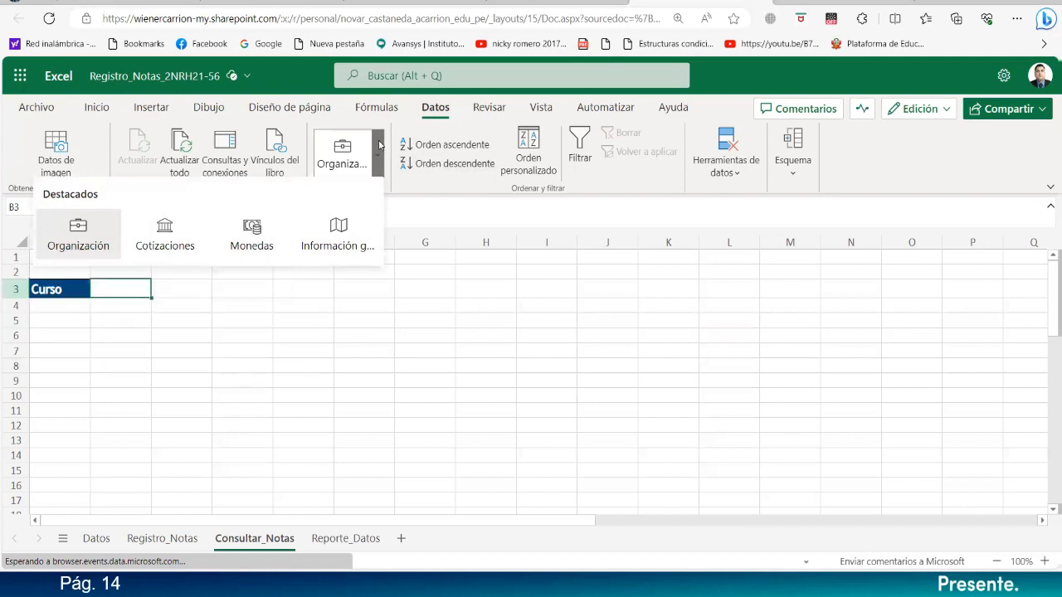
{"action": "left_click", "coordinate": [545, 281]}
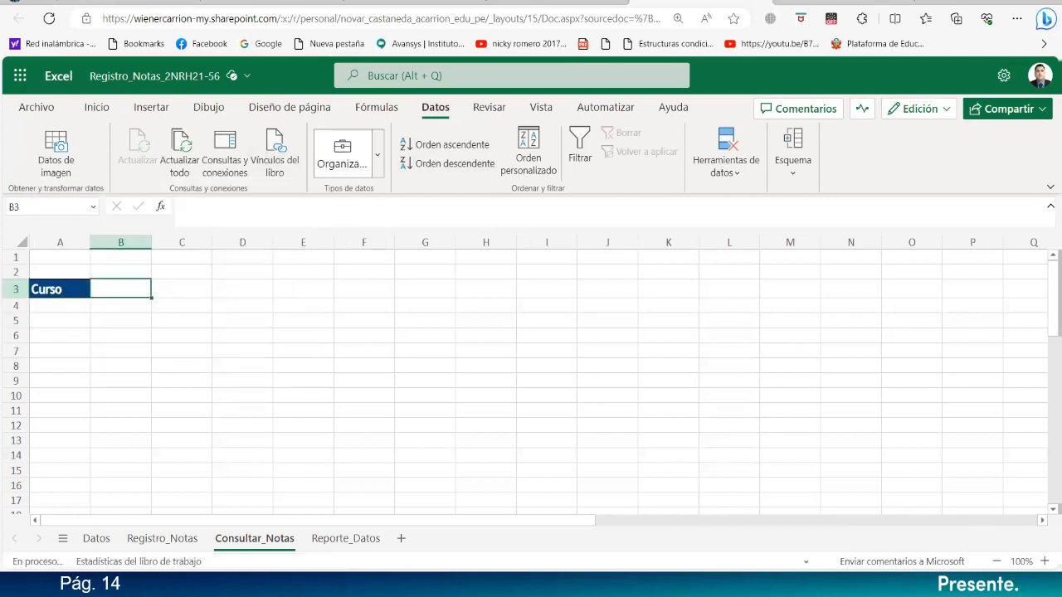
{"action": "left_click", "coordinate": [732, 177]}
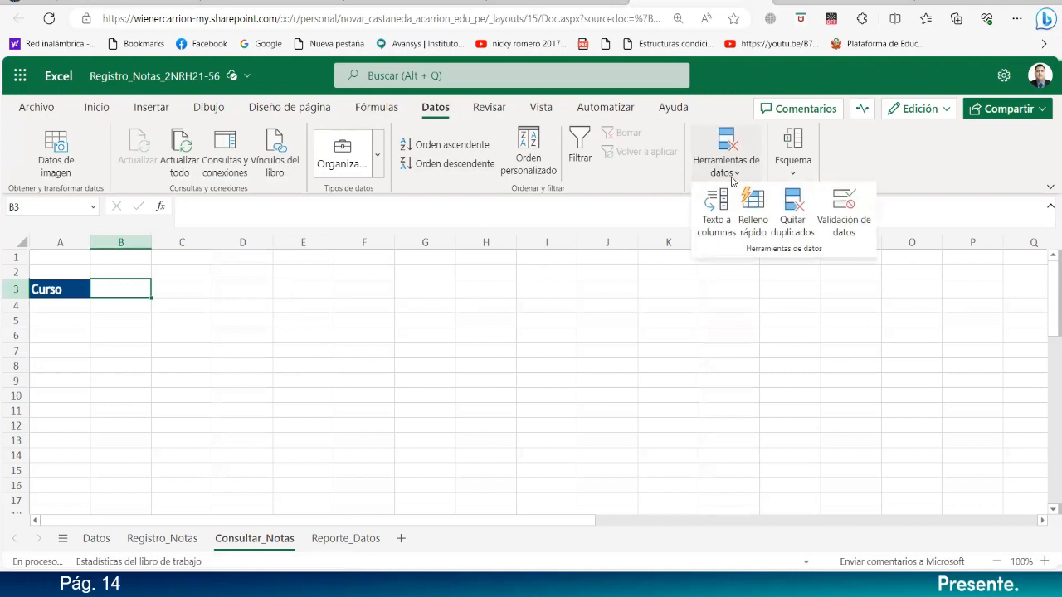
{"action": "left_click", "coordinate": [852, 222]}
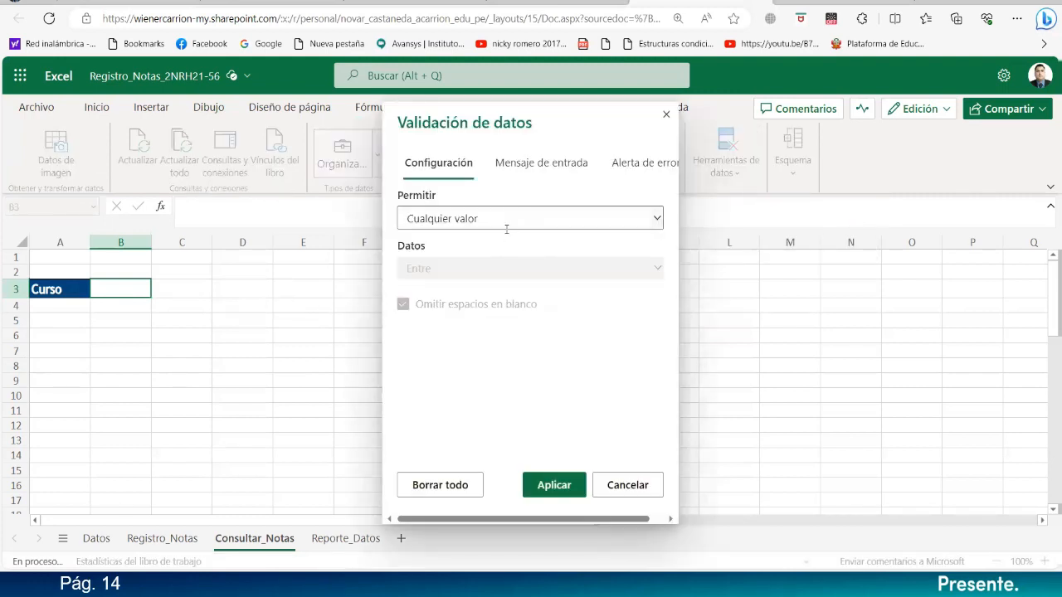
{"action": "left_click", "coordinate": [564, 219]}
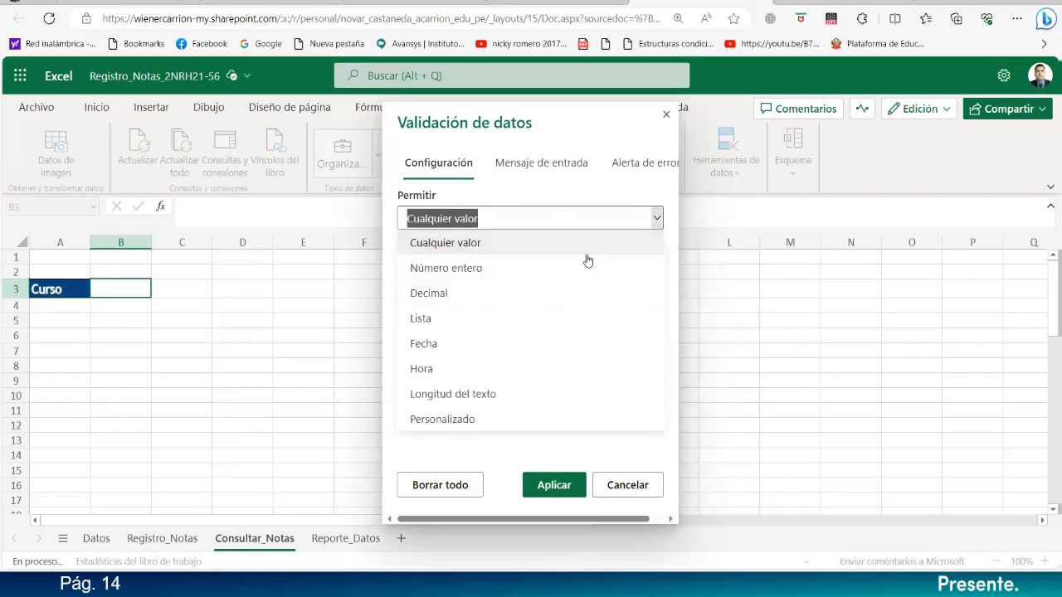
{"action": "left_click", "coordinate": [437, 322]}
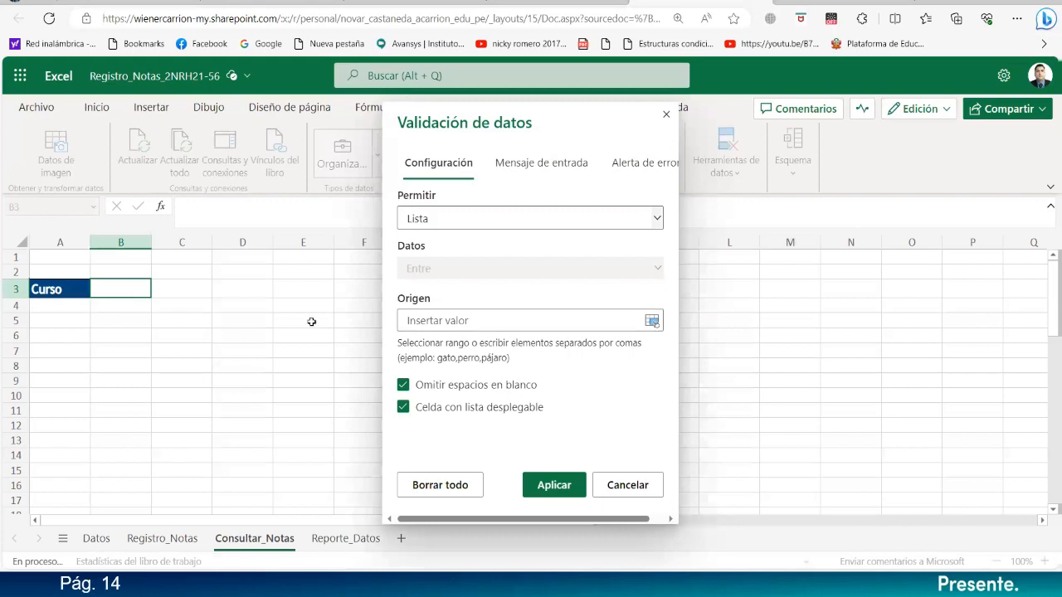
{"action": "left_click", "coordinate": [502, 317]}
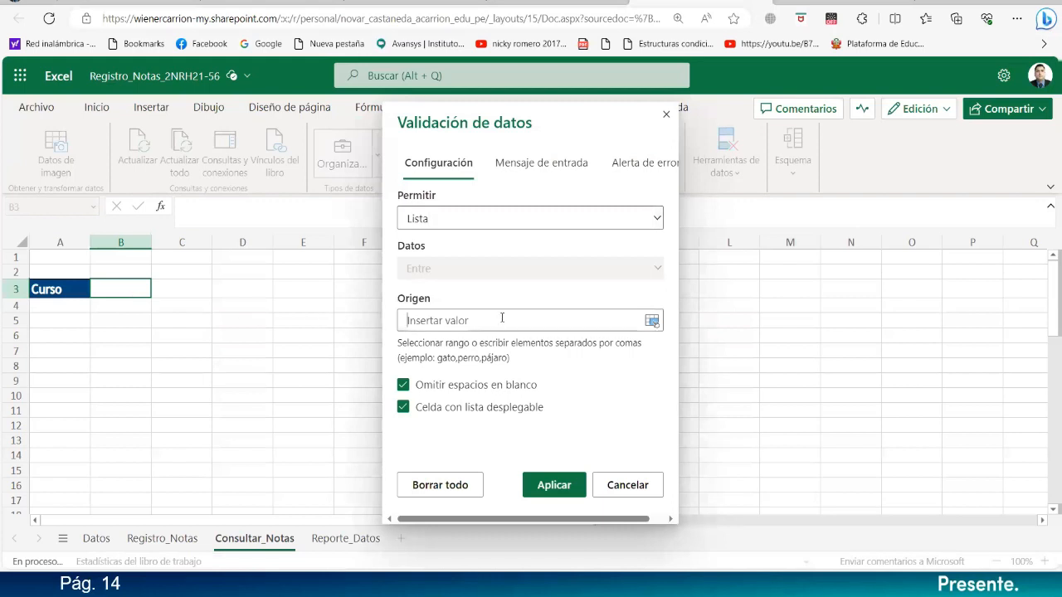
{"action": "left_click", "coordinate": [96, 538]}
{"action": "left_click_drag", "start_coordinate": [48, 279], "coordinate": [65, 322]}
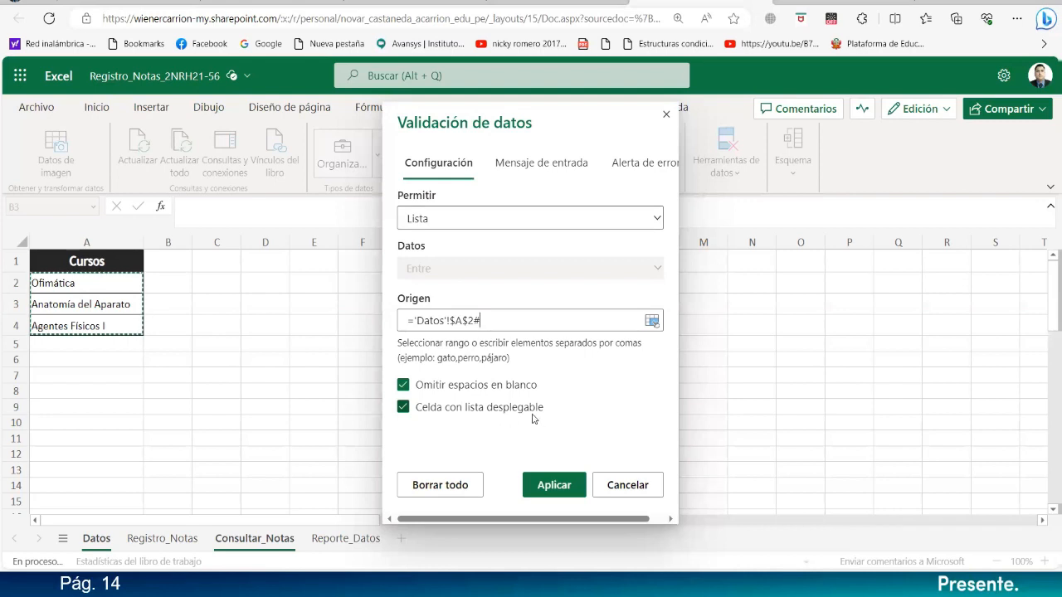
- Add a blocking error alert titled "Registro de Notas" with the message "Seleccione un Curso de la Lista a Consultar" and apply the validation
{"action": "left_click", "coordinate": [626, 168]}
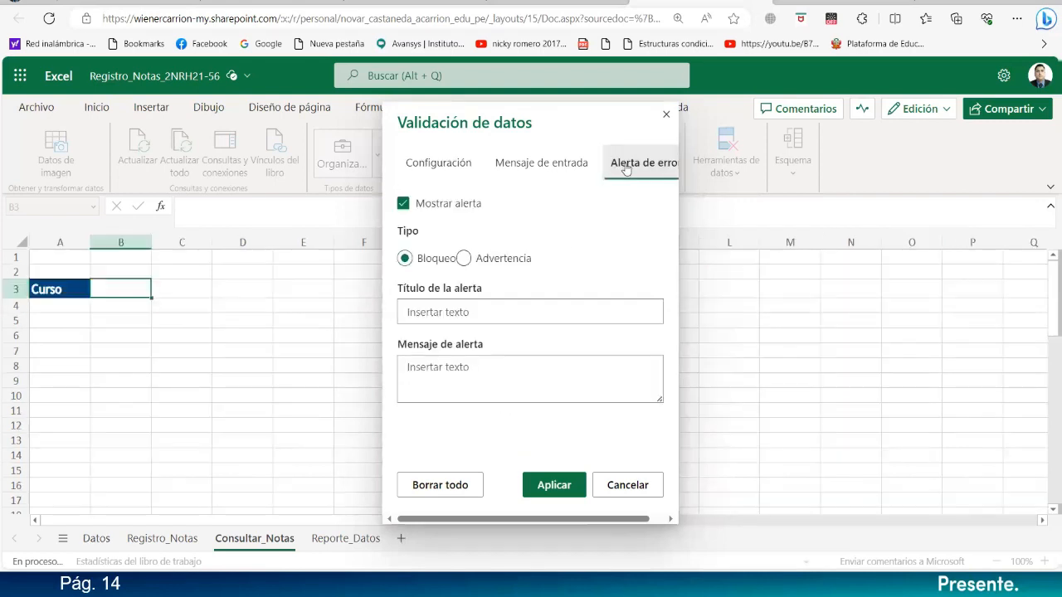
{"action": "left_click", "coordinate": [479, 309]}
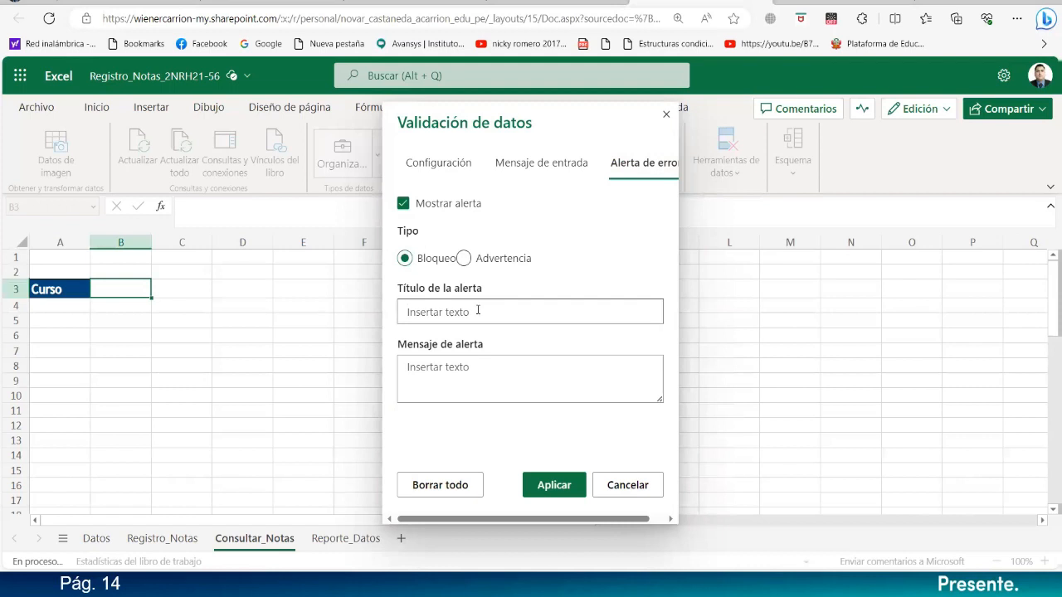
{"action": "type", "text": "Registro de Notas"}
{"action": "left_click", "coordinate": [479, 363]}
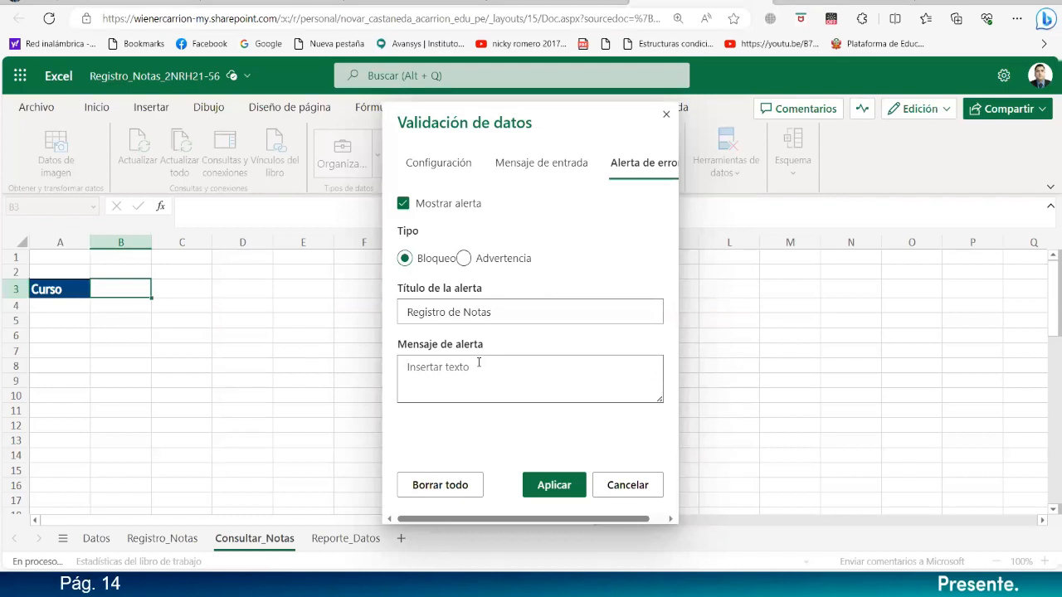
{"action": "type", "text": "S"}
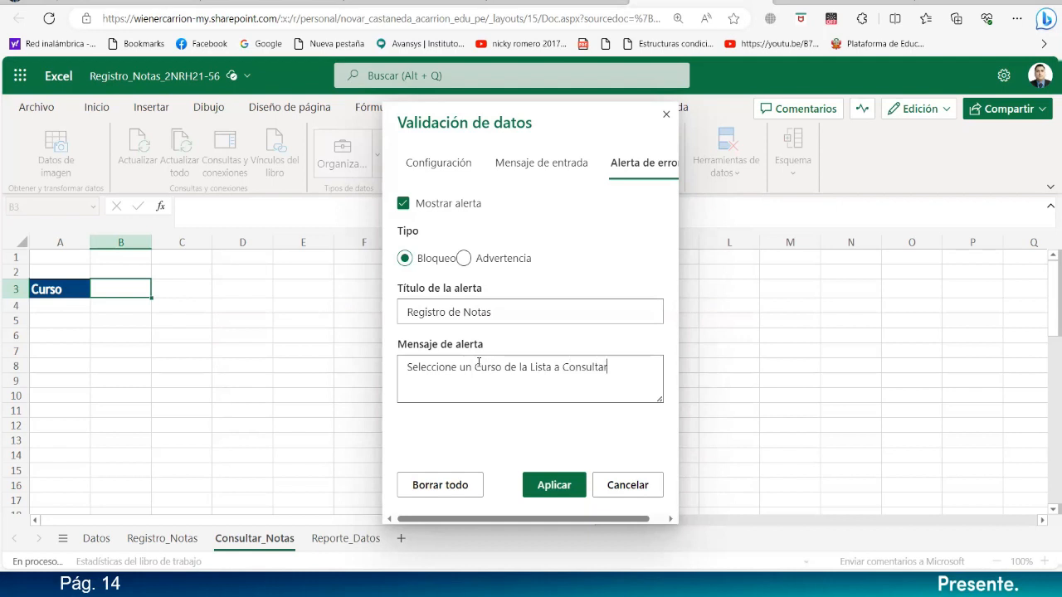
{"action": "left_click", "coordinate": [562, 485]}
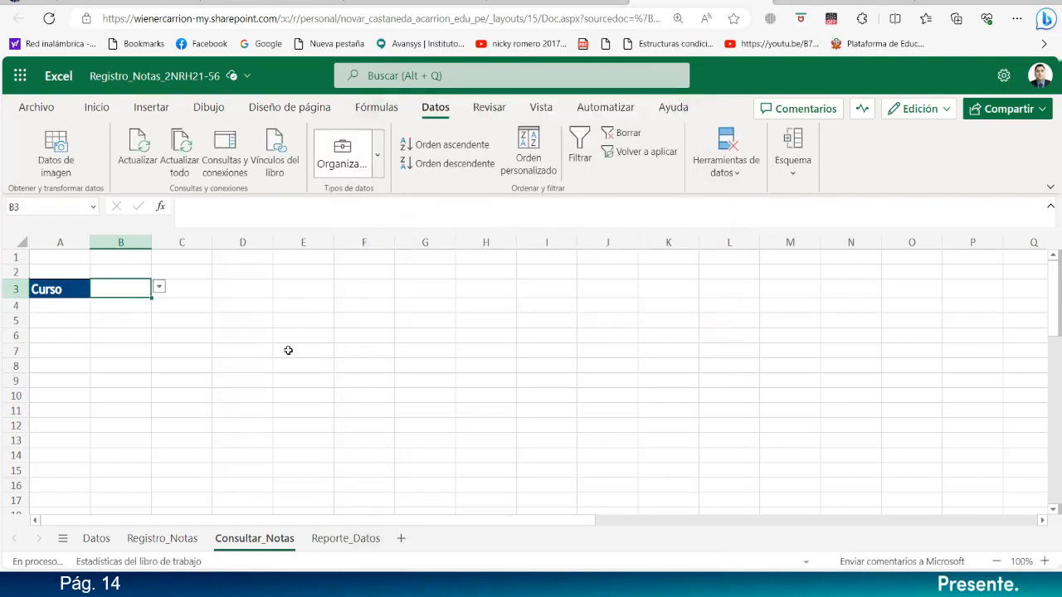
- Check the course list in B3 and widen column B so the full course names fit
{"action": "left_click", "coordinate": [159, 291]}
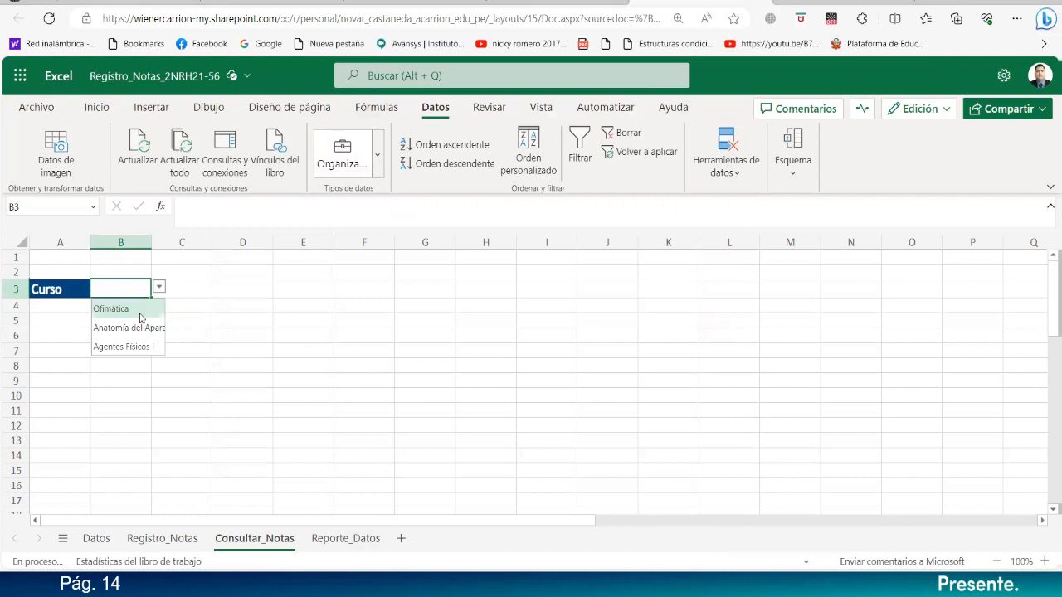
{"action": "left_click", "coordinate": [179, 286]}
{"action": "left_click_drag", "start_coordinate": [152, 241], "coordinate": [201, 241]}
{"action": "left_click", "coordinate": [196, 288]}
- Test the B3 course list by choosing Ofimática, Anatomía del Aparato and finally Agentes Físicos I
{"action": "left_click", "coordinate": [209, 287]}
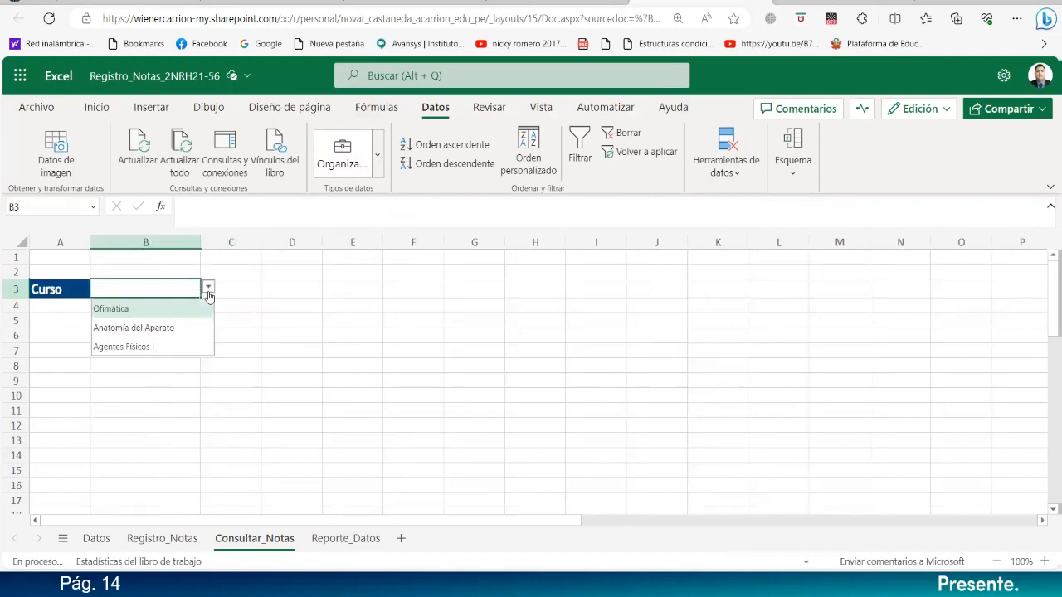
{"action": "left_click", "coordinate": [162, 312]}
{"action": "left_click", "coordinate": [208, 289]}
{"action": "left_click", "coordinate": [168, 329]}
{"action": "left_click", "coordinate": [208, 288]}
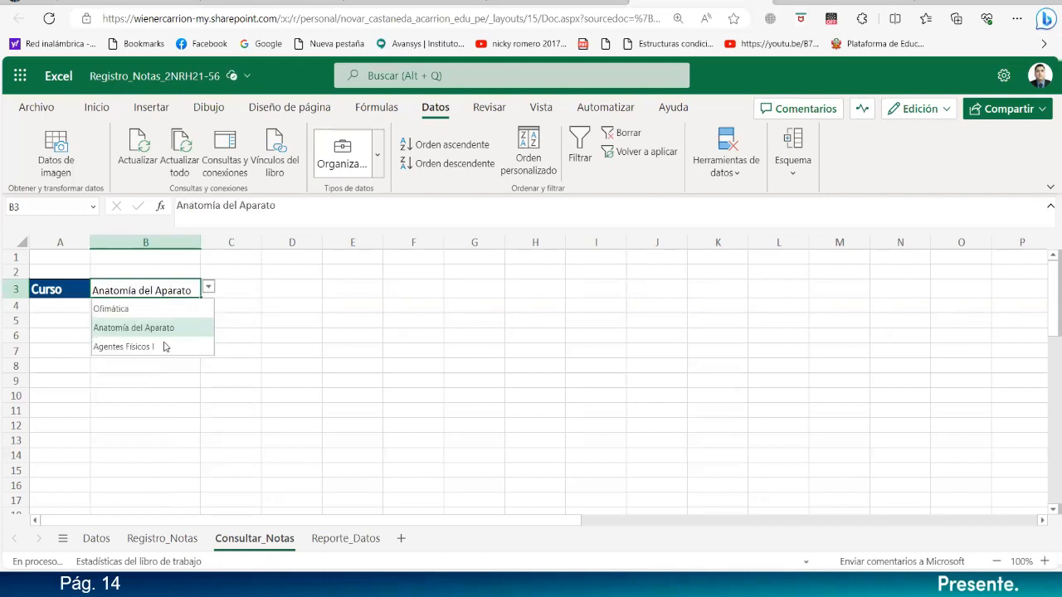
{"action": "left_click", "coordinate": [168, 346]}
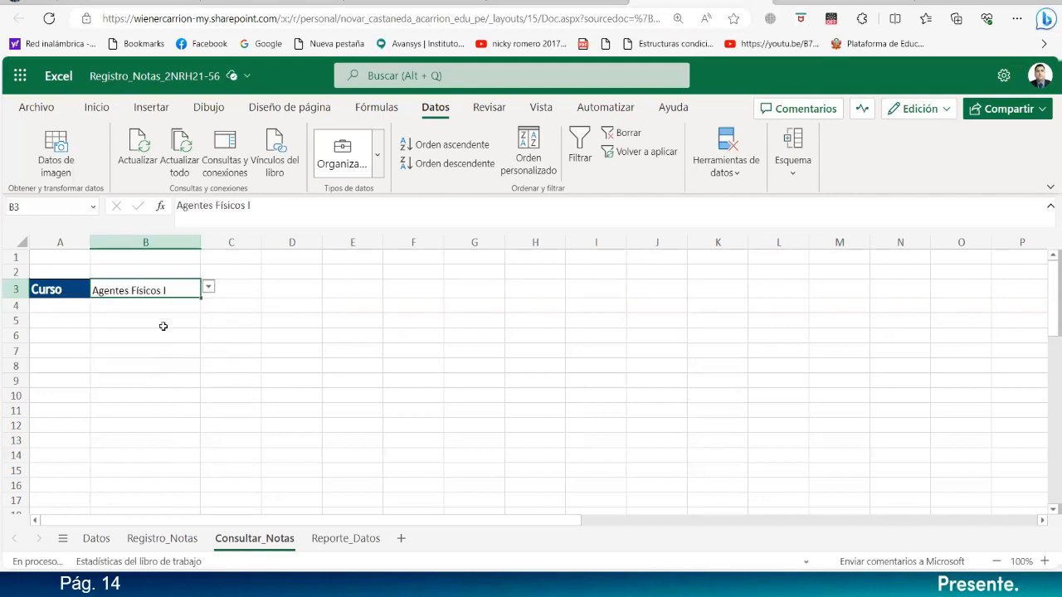
- Align the selected course in B3 to the middle vertically and to the left horizontally
{"action": "left_click", "coordinate": [92, 110]}
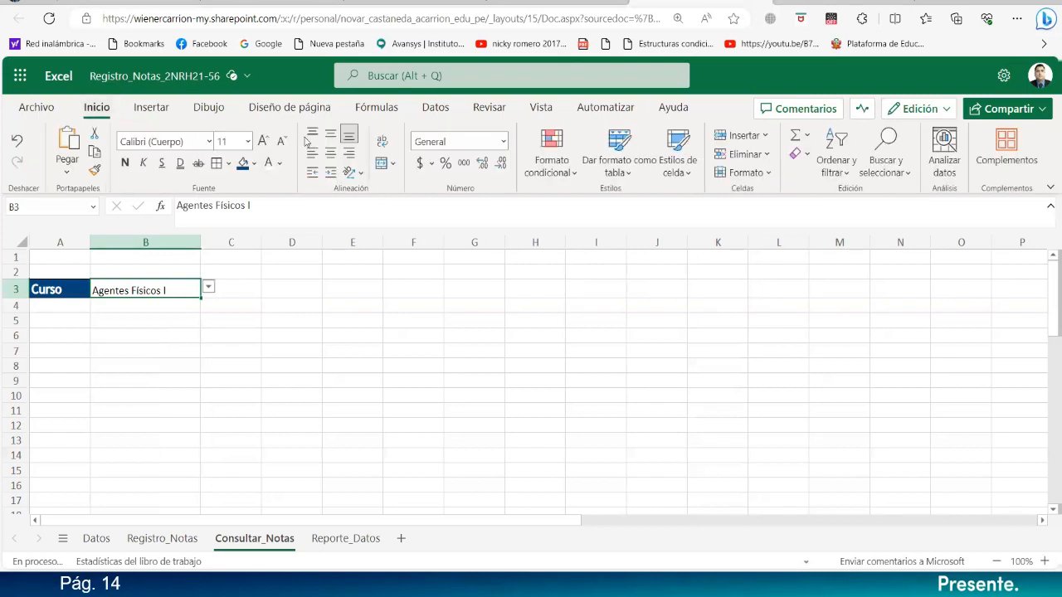
{"action": "left_click", "coordinate": [330, 135]}
{"action": "left_click", "coordinate": [312, 154]}
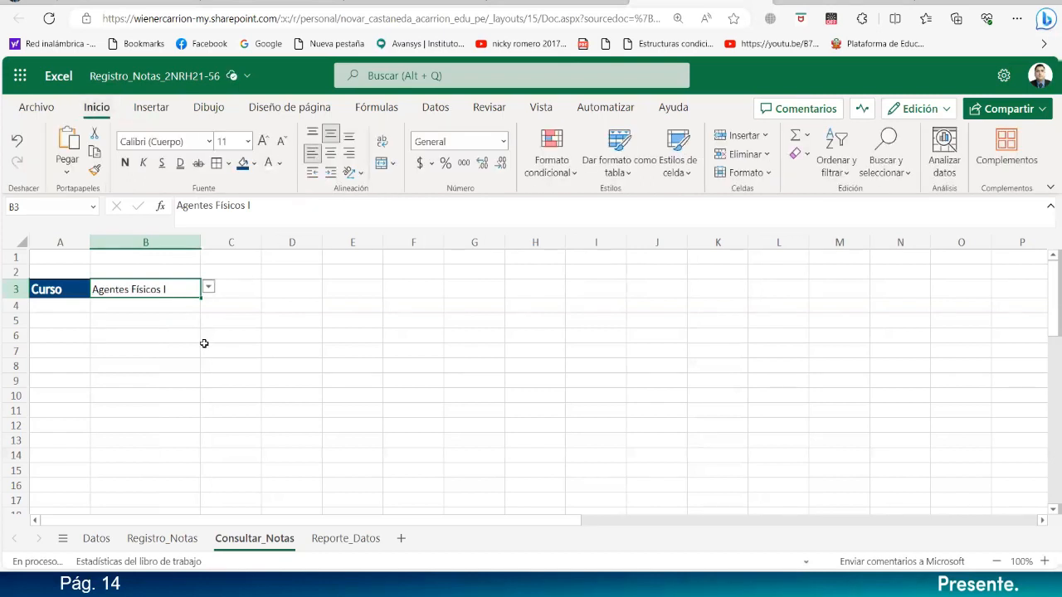
- Add a filter to the Cursos header on the Datos sheet and sort the courses A to Z, showing only one's own changes
{"action": "left_click", "coordinate": [97, 538]}
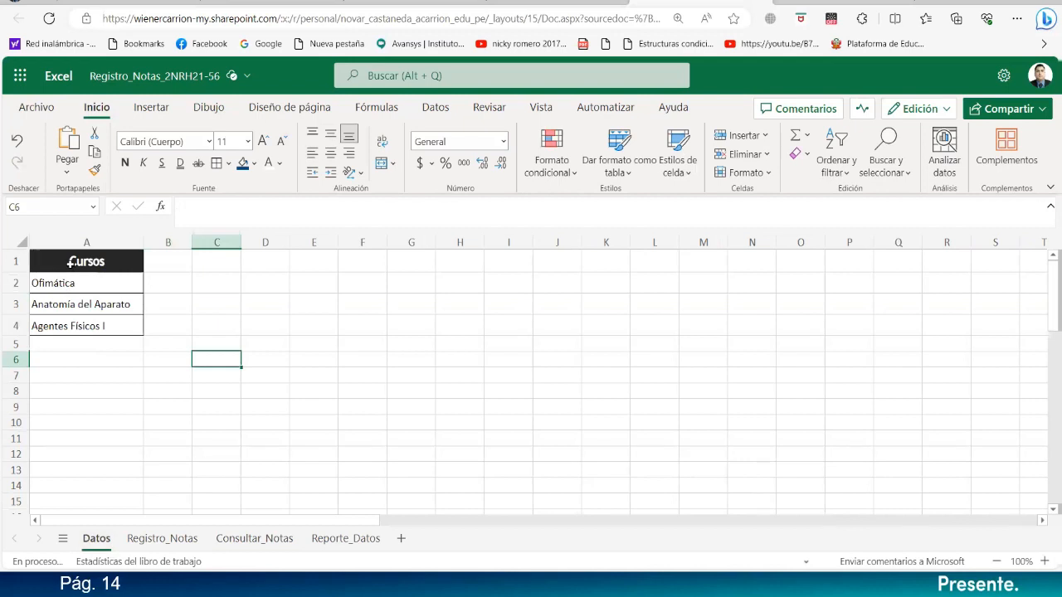
{"action": "left_click", "coordinate": [69, 264]}
{"action": "left_click", "coordinate": [439, 108]}
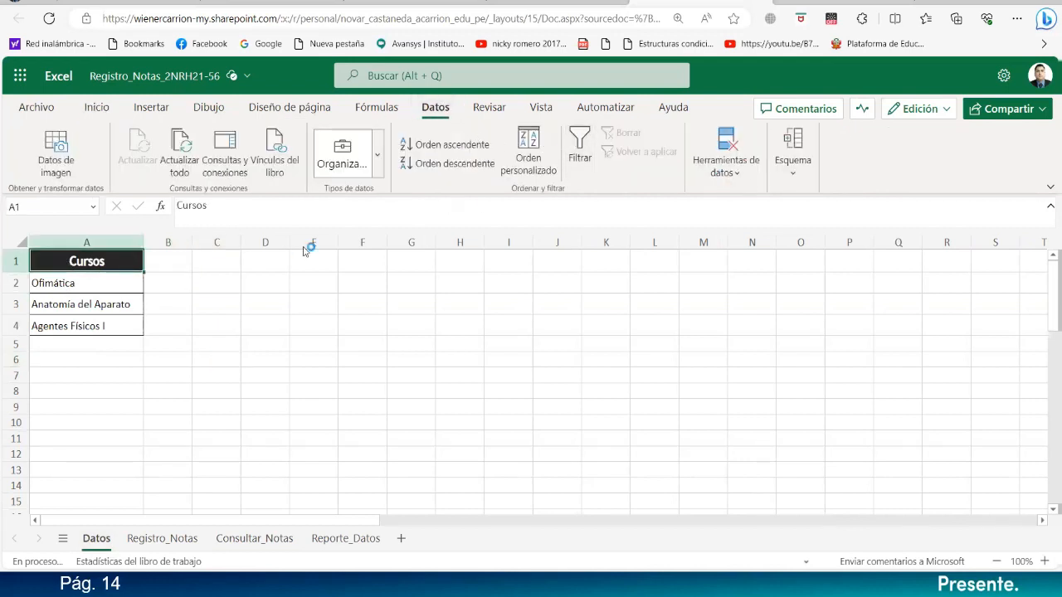
{"action": "left_click", "coordinate": [581, 146]}
{"action": "left_click", "coordinate": [135, 263]}
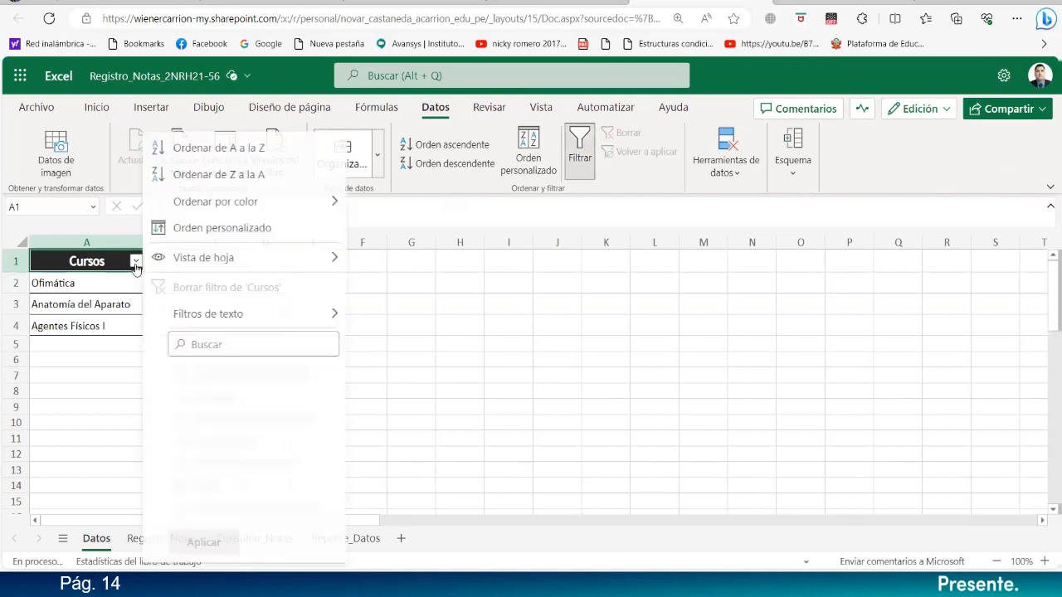
{"action": "left_click", "coordinate": [220, 147]}
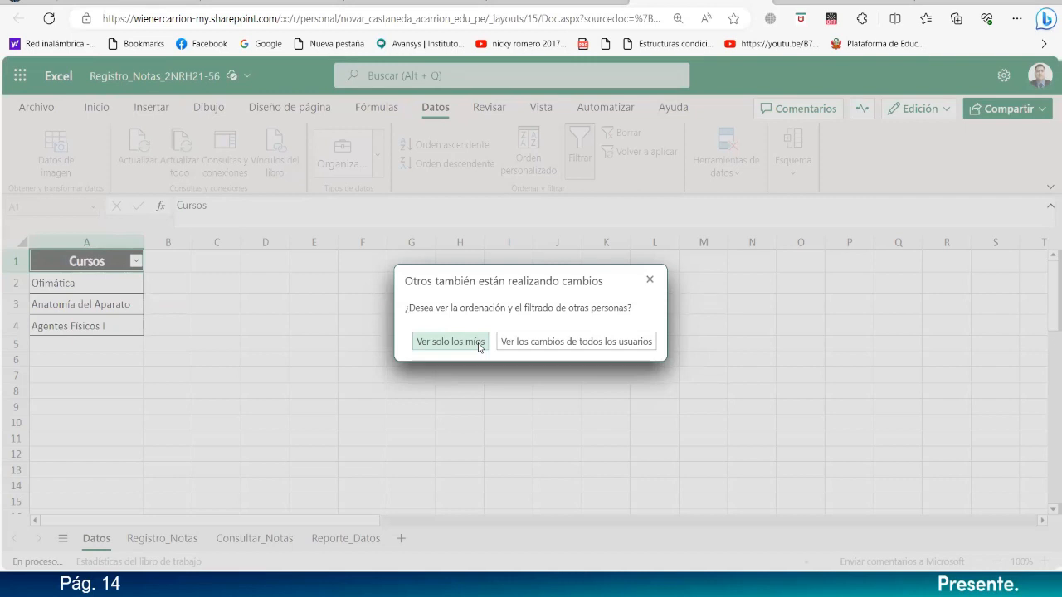
{"action": "left_click", "coordinate": [479, 347]}
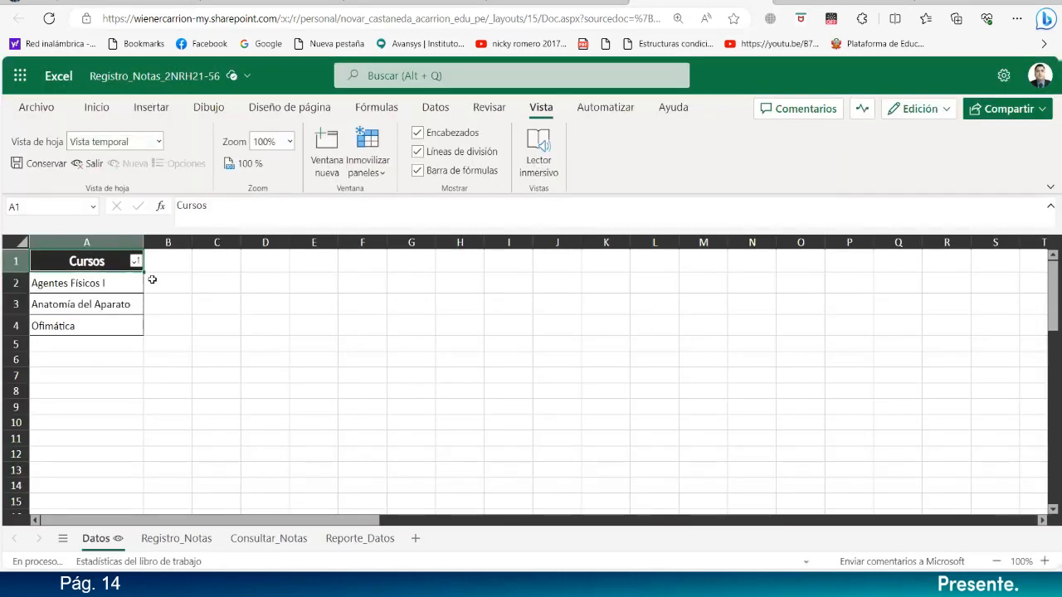
- Remove the filter from the Cursos header and select the empty cell C2
{"action": "left_click", "coordinate": [436, 108]}
{"action": "left_click", "coordinate": [580, 148]}
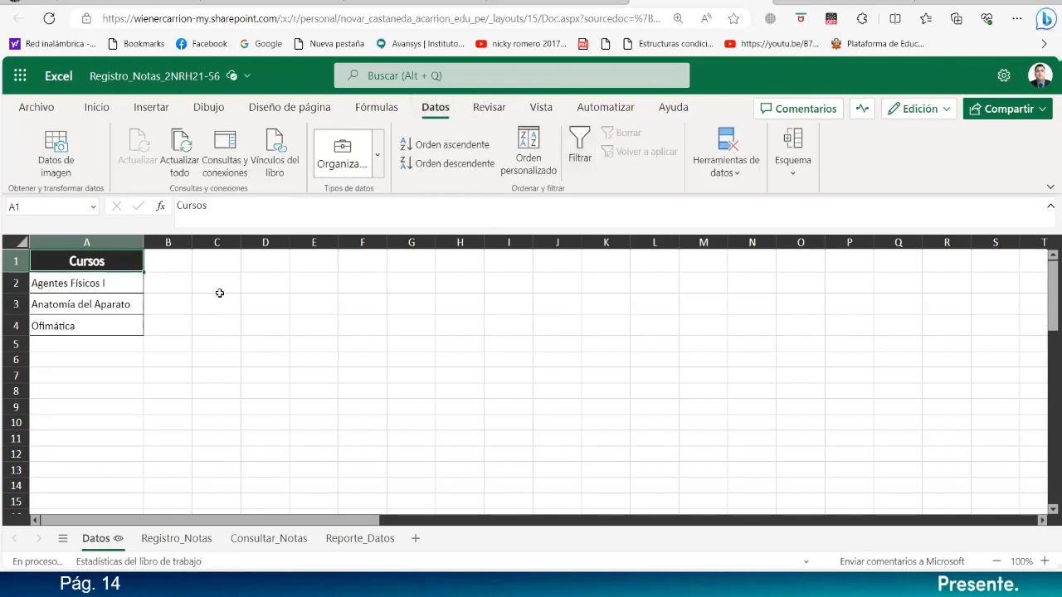
{"action": "left_click", "coordinate": [177, 410]}
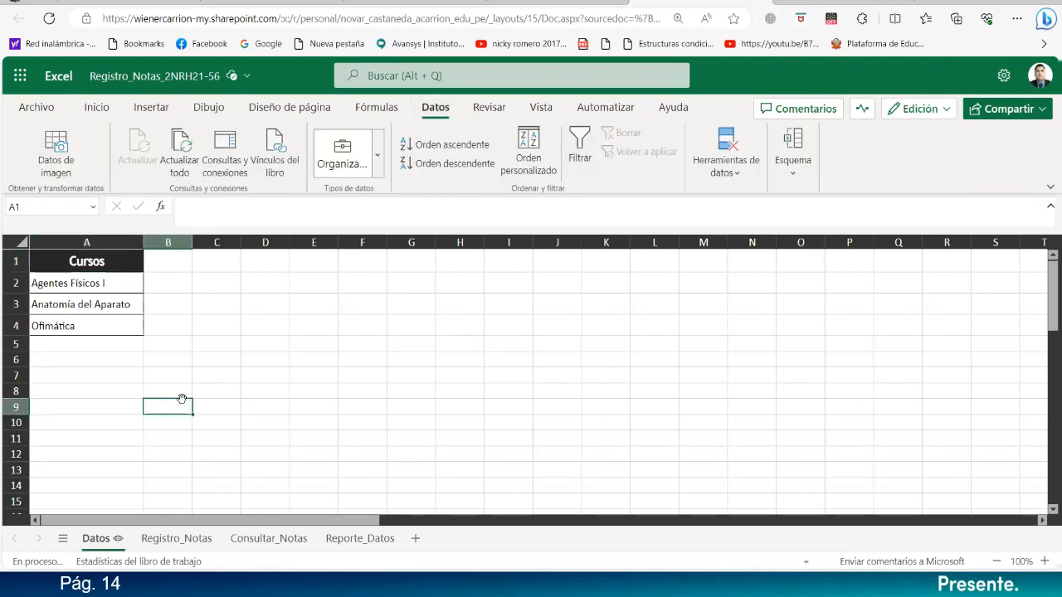
{"action": "left_click", "coordinate": [216, 285]}
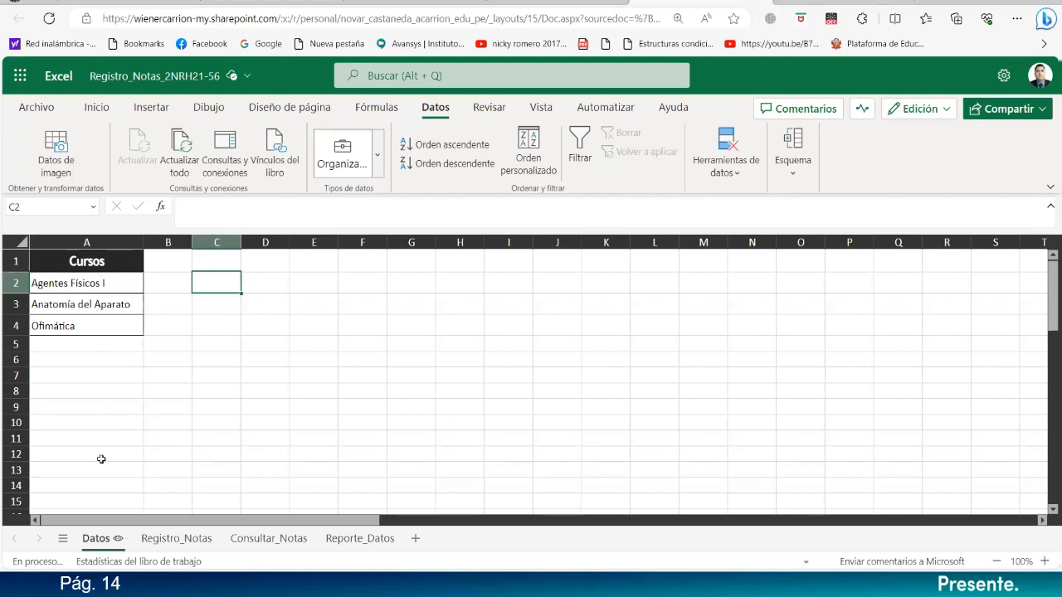
- Open the data validation of course cell B3 on Consultar_Notas, review its error alert and try to reapply the rule
{"action": "left_click", "coordinate": [173, 544]}
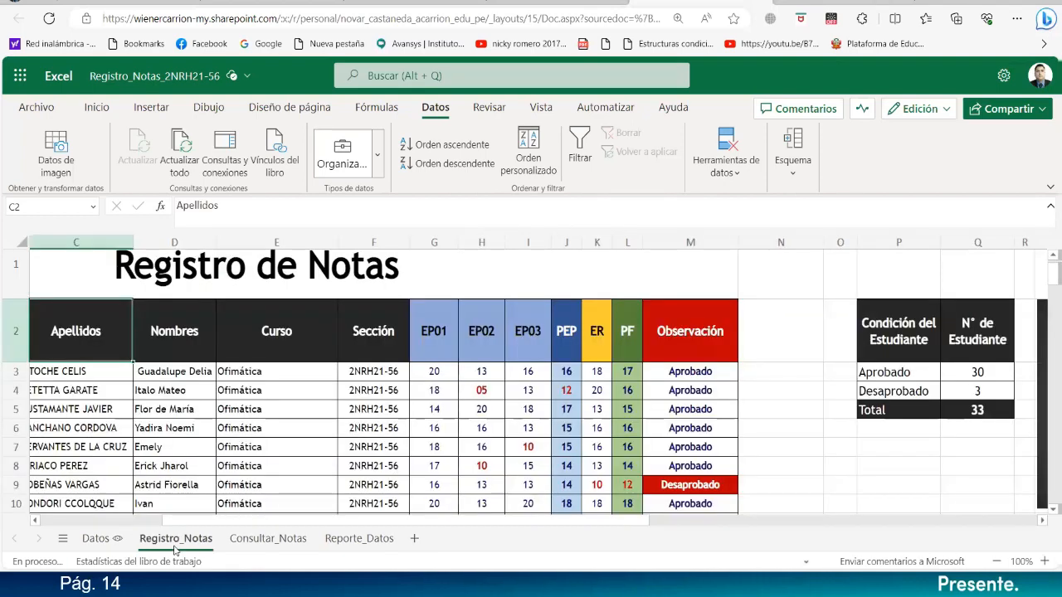
{"action": "left_click", "coordinate": [262, 541]}
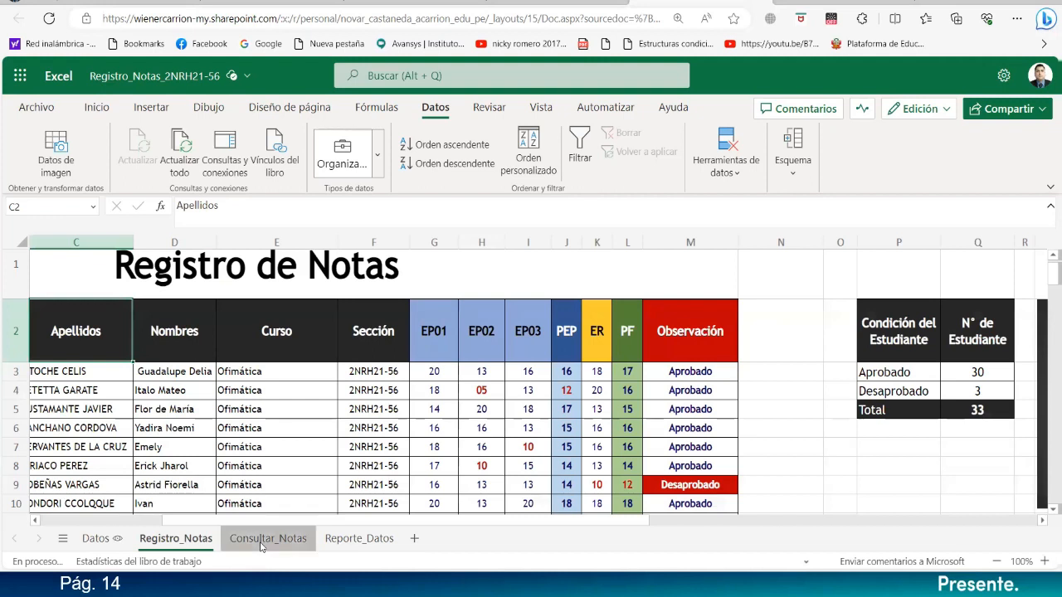
{"action": "left_click", "coordinate": [217, 292]}
{"action": "left_click", "coordinate": [190, 288]}
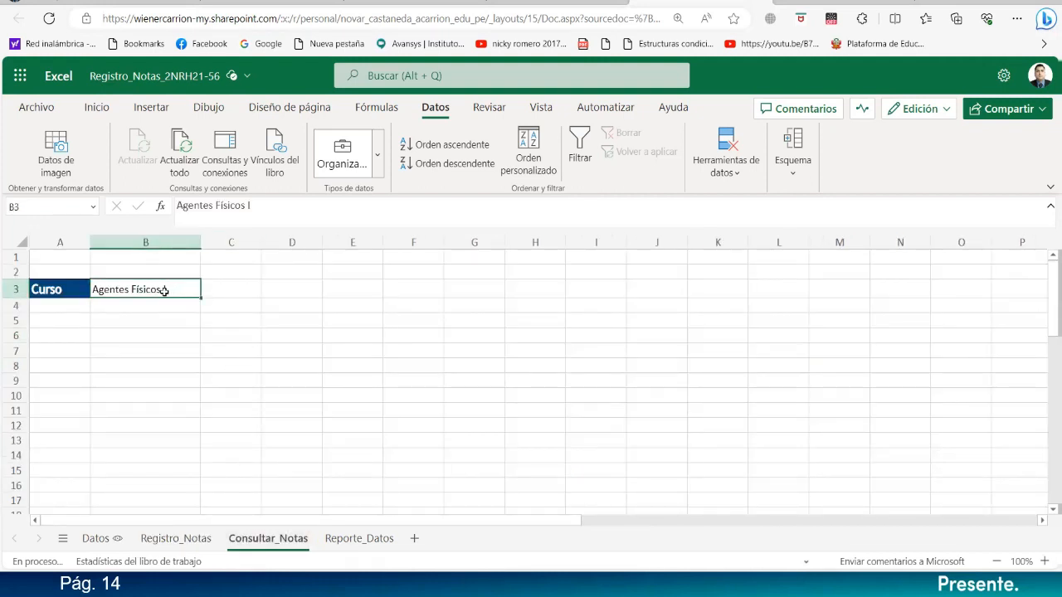
{"action": "left_click", "coordinate": [720, 167]}
{"action": "left_click", "coordinate": [843, 217]}
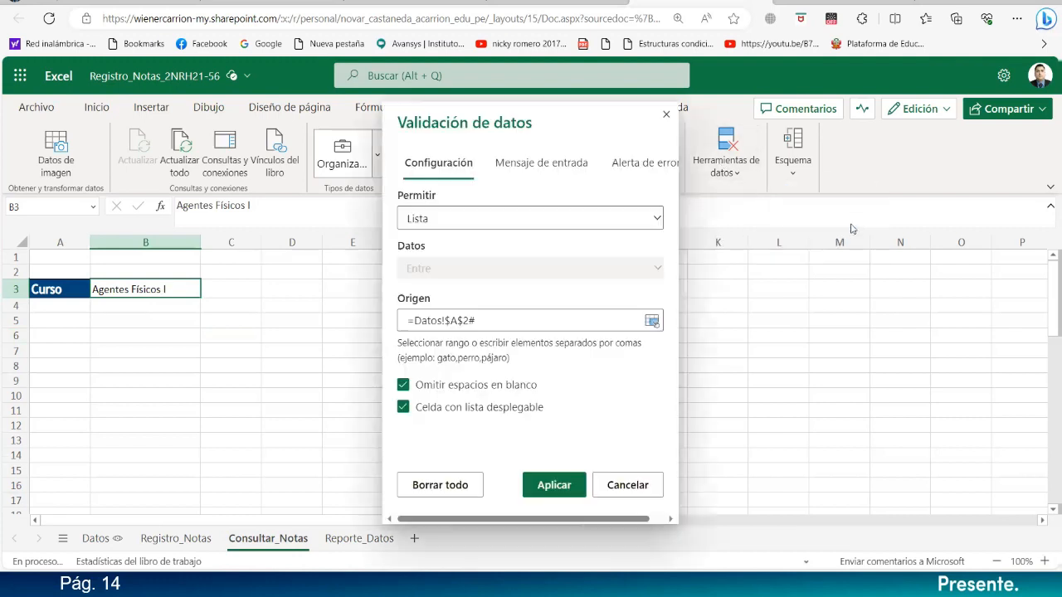
{"action": "left_click", "coordinate": [621, 164]}
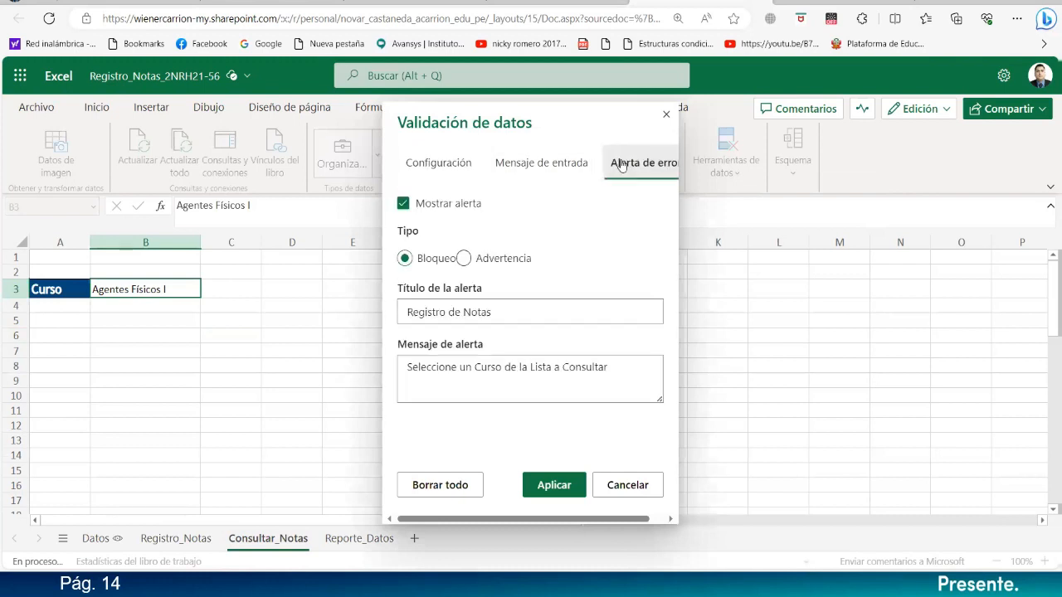
{"action": "left_click", "coordinate": [553, 485]}
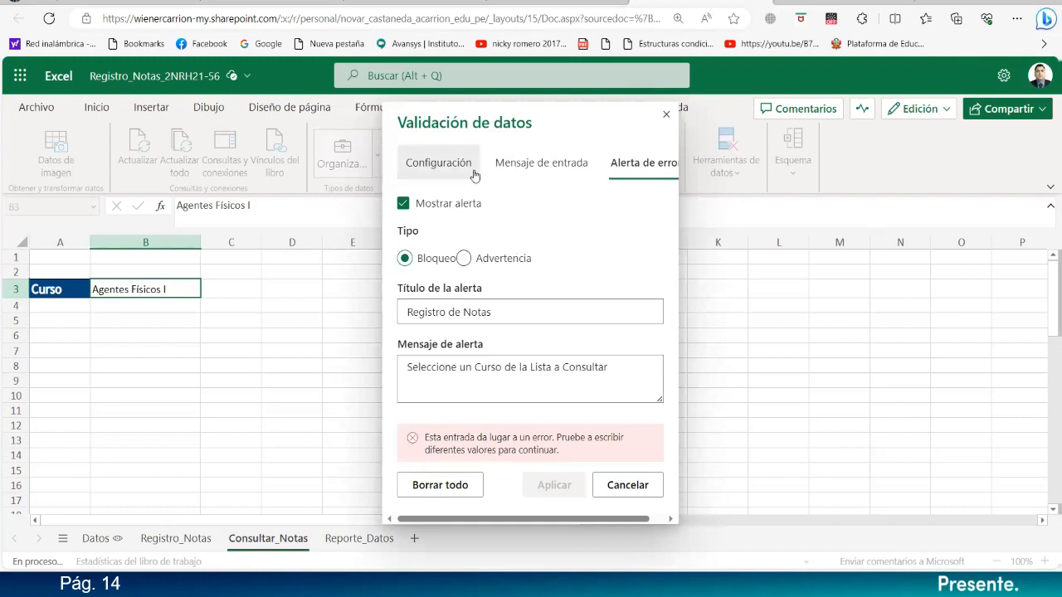
- Replace the list source of B3's validation with ='Datos'!$A$2:$A$4 and apply the rule
{"action": "left_click", "coordinate": [531, 165]}
{"action": "left_click", "coordinate": [444, 162]}
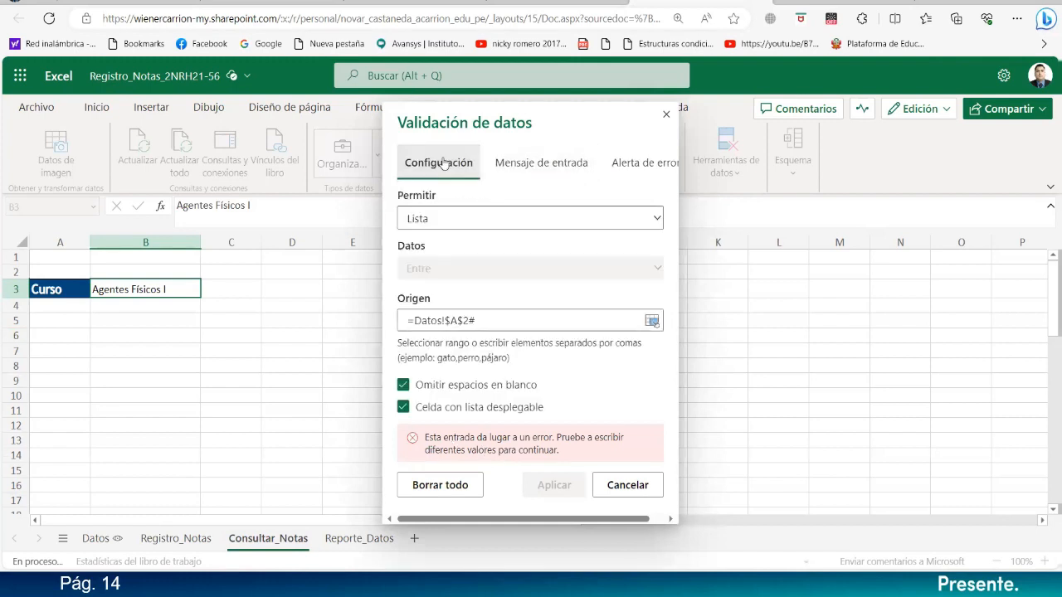
{"action": "left_click", "coordinate": [518, 162]}
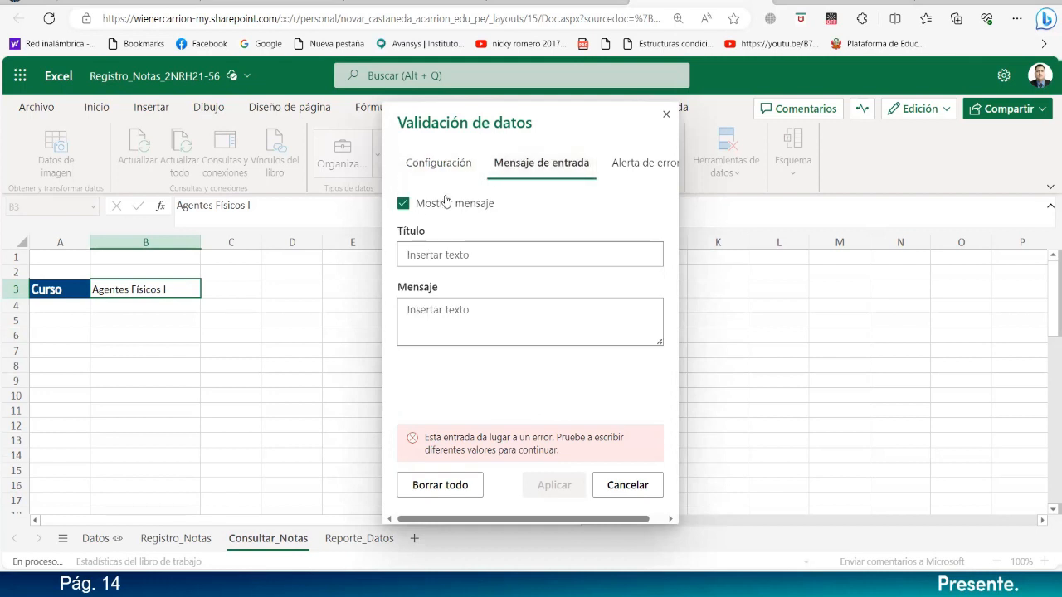
{"action": "left_click", "coordinate": [639, 164]}
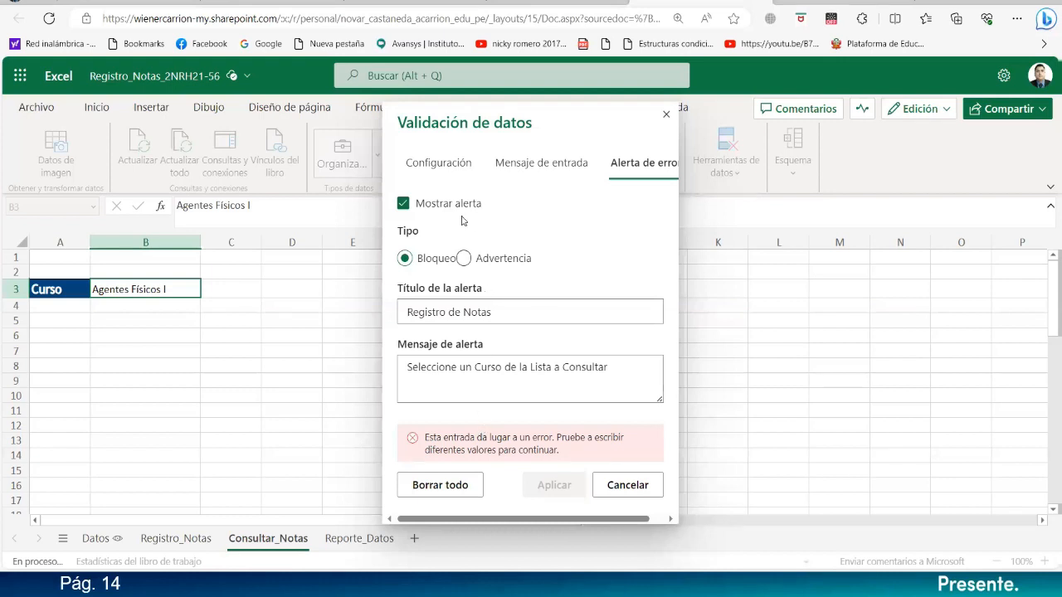
{"action": "left_click", "coordinate": [458, 171]}
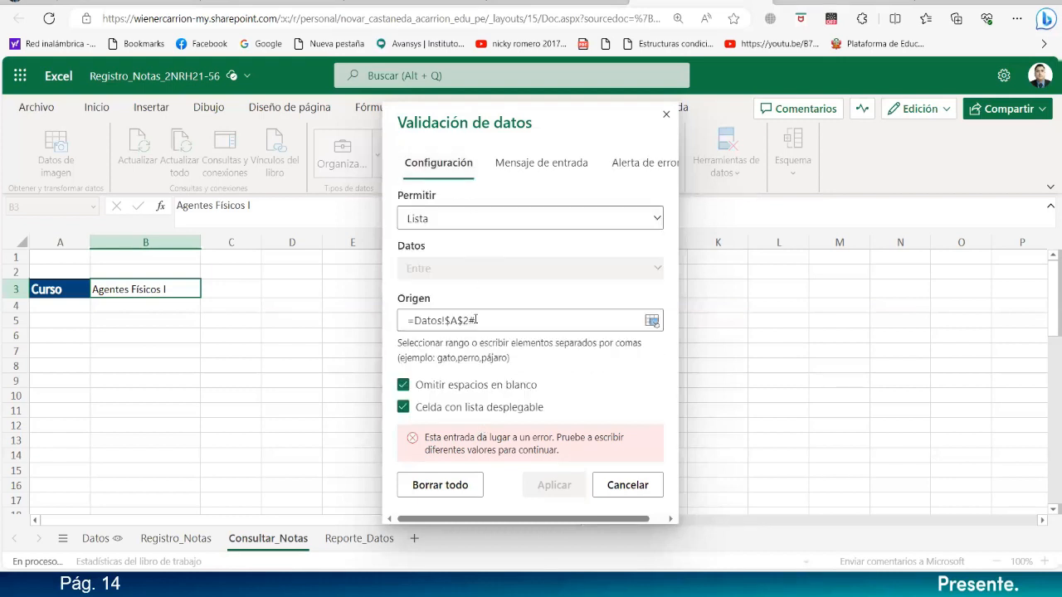
{"action": "left_click_drag", "start_coordinate": [491, 319], "coordinate": [329, 317]}
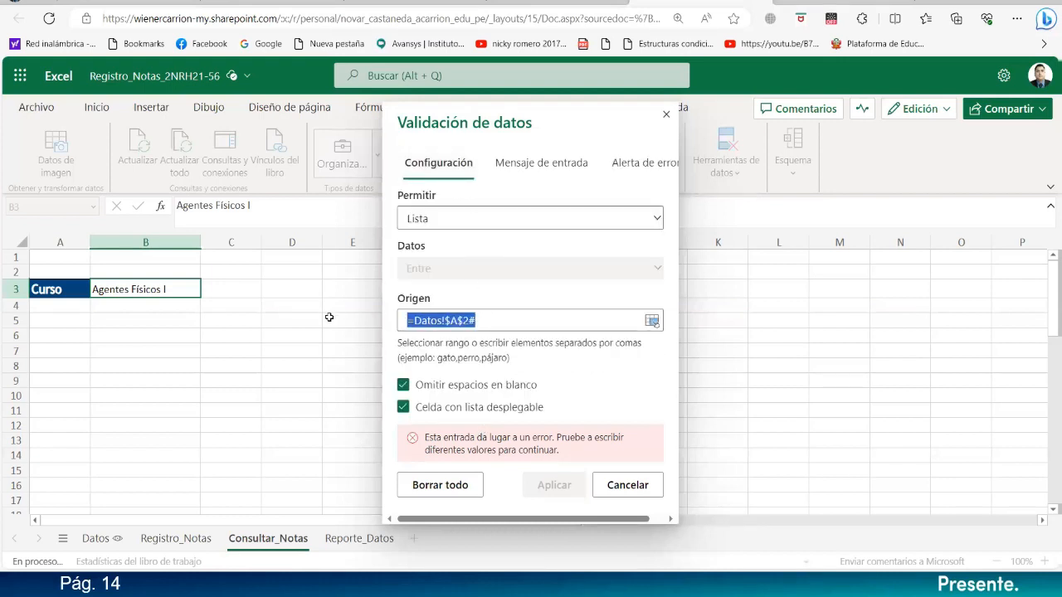
{"action": "left_click", "coordinate": [94, 540]}
{"action": "left_click_drag", "start_coordinate": [119, 283], "coordinate": [114, 322]}
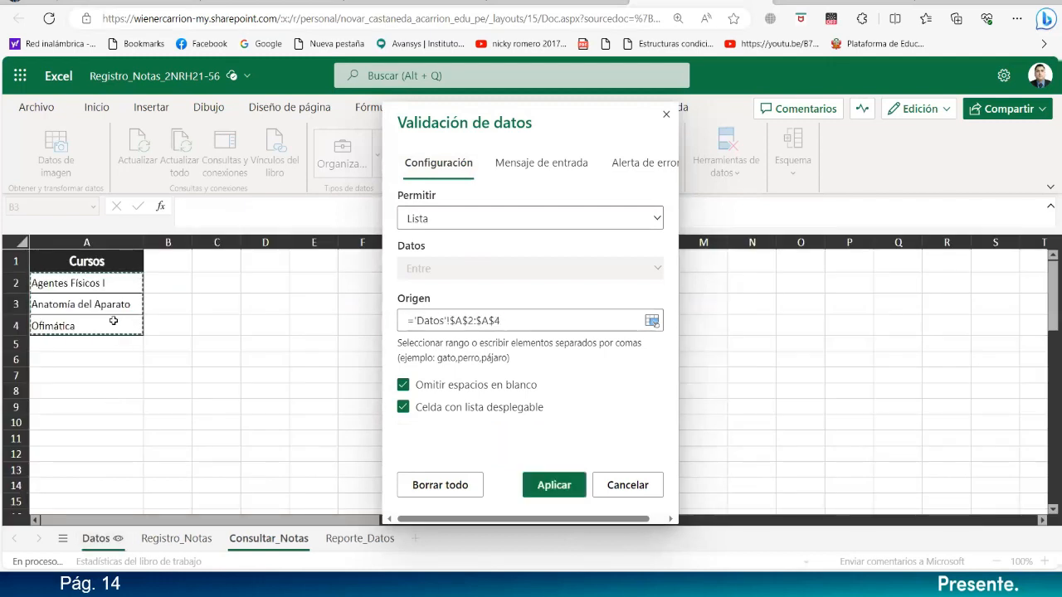
{"action": "left_click", "coordinate": [553, 486]}
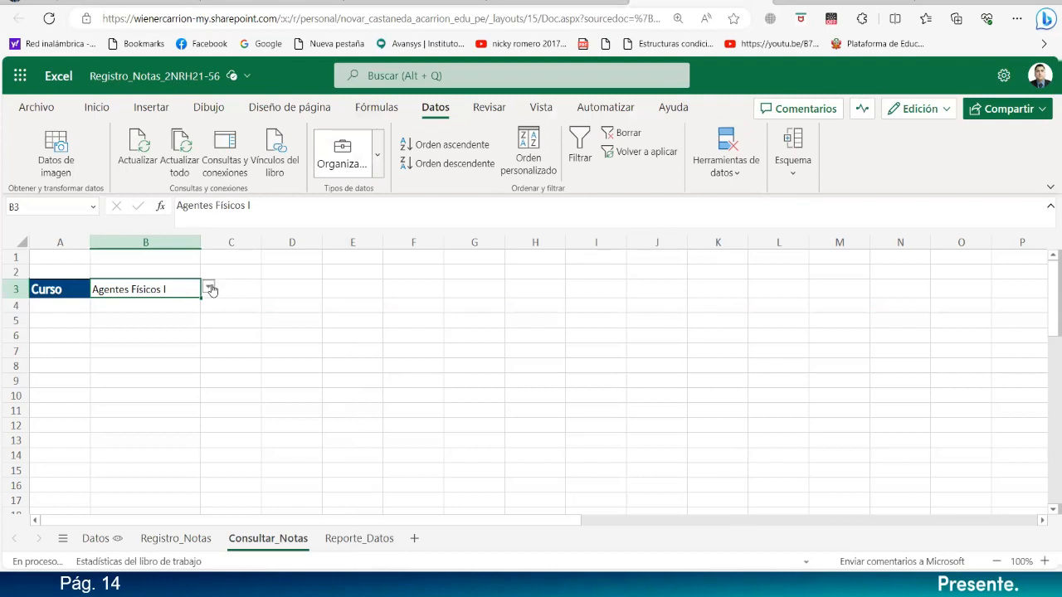
- Test the course list in B3 by choosing Anatomía del Aparato and finally Ofimática
{"action": "left_click", "coordinate": [210, 287]}
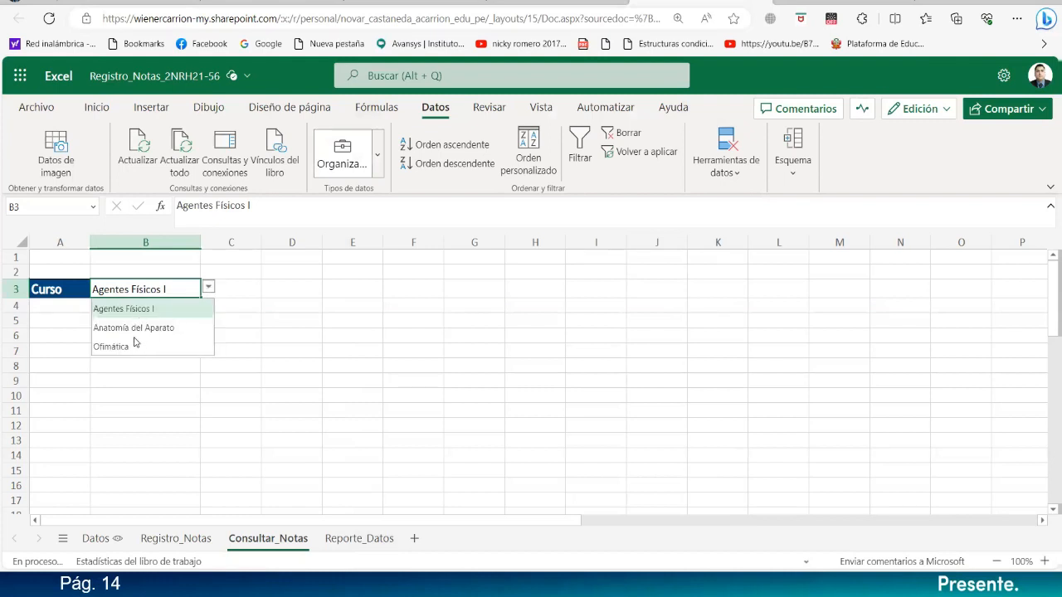
{"action": "left_click", "coordinate": [135, 328]}
{"action": "left_click", "coordinate": [209, 287]}
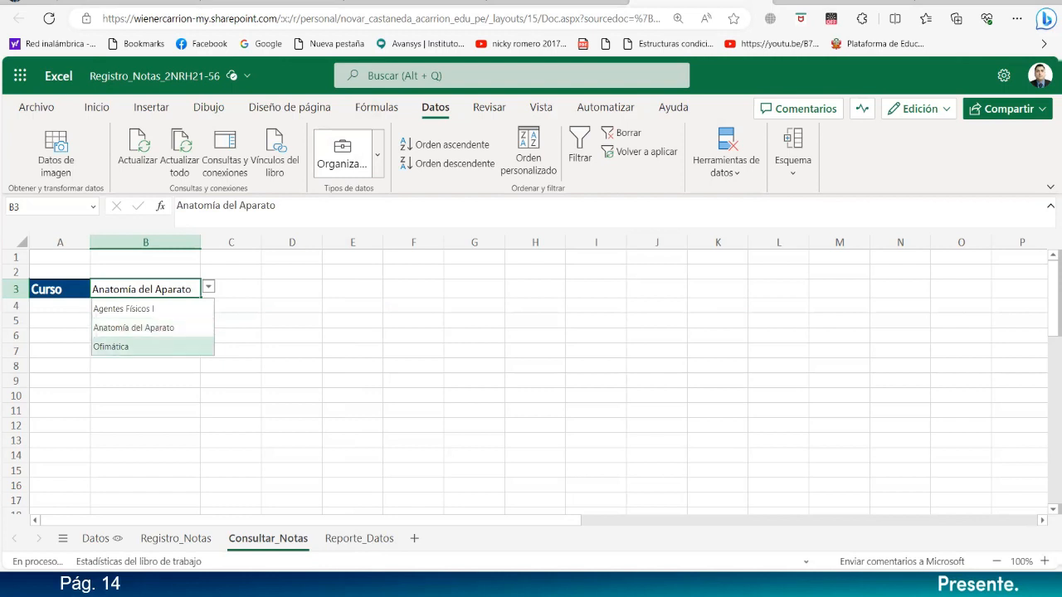
{"action": "left_click", "coordinate": [140, 347]}
{"action": "left_click", "coordinate": [151, 329]}
{"action": "left_click", "coordinate": [150, 304]}
- Set the font of the selected course in B3 to Trebuchet MS and increase its size by one step
{"action": "left_click", "coordinate": [152, 292]}
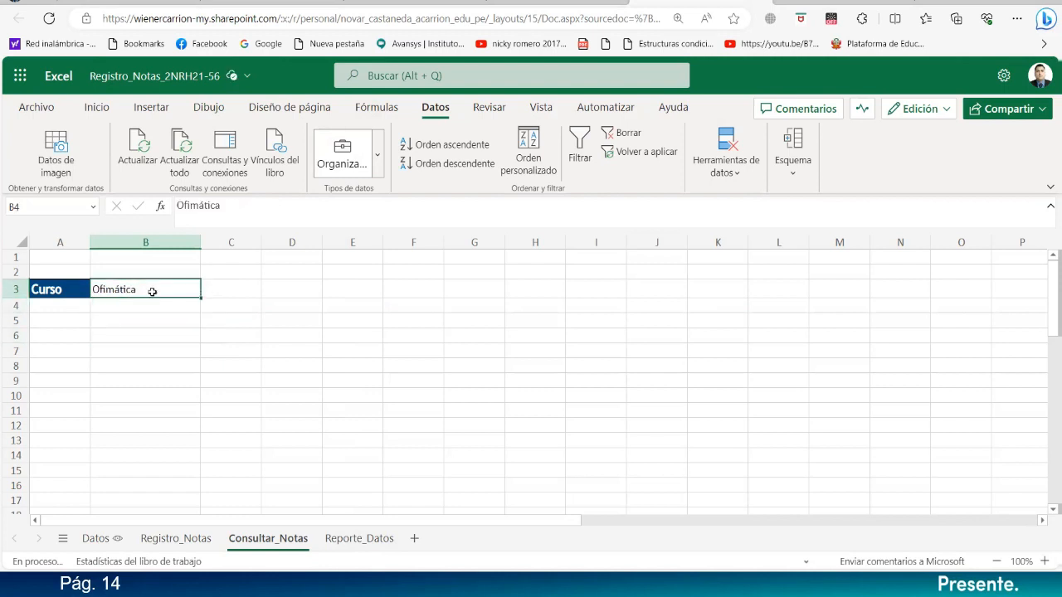
{"action": "left_click", "coordinate": [96, 107]}
{"action": "left_click", "coordinate": [169, 143]}
{"action": "type", "text": "Trebuchet MS"}
{"action": "key", "text": "Return"}
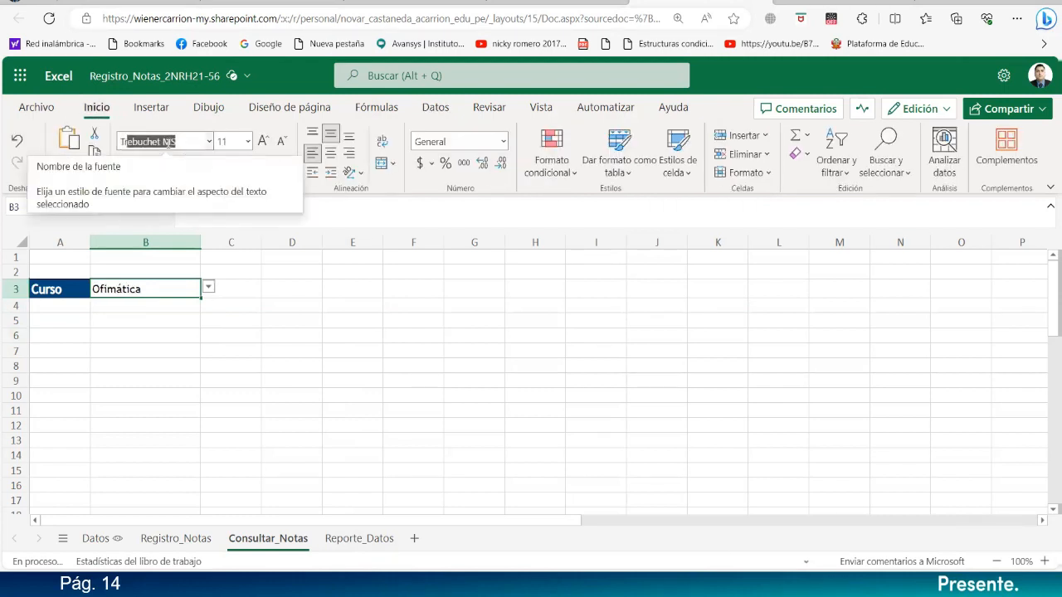
{"action": "left_click", "coordinate": [264, 141]}
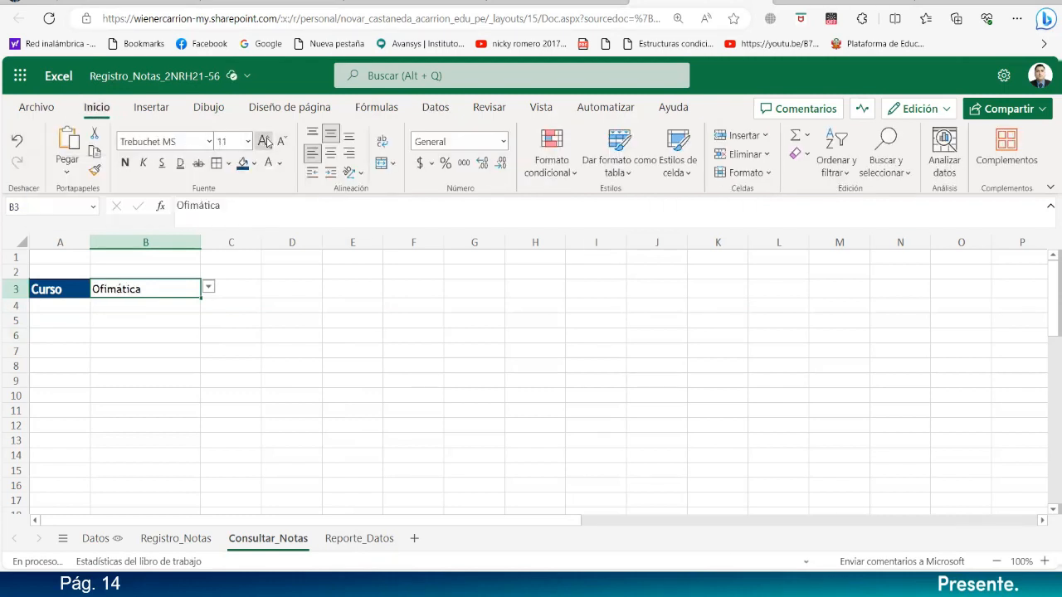
{"action": "left_click", "coordinate": [274, 351]}
- Set the courses in A2:A4 of the Datos sheet to Trebuchet MS and enlarge their text slightly
{"action": "left_click", "coordinate": [116, 539]}
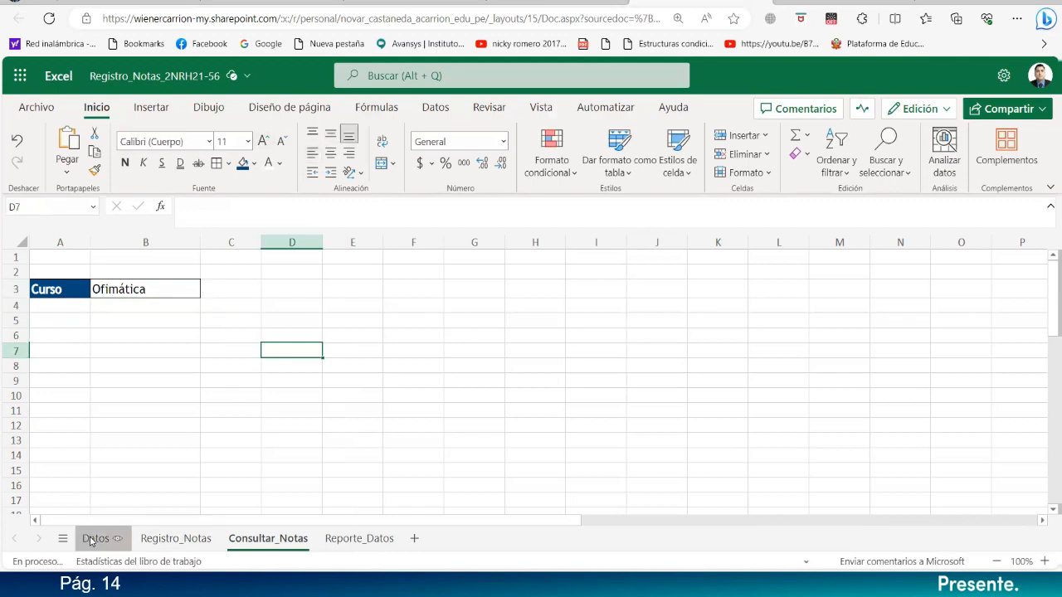
{"action": "left_click_drag", "start_coordinate": [85, 326], "coordinate": [109, 326]}
{"action": "left_click", "coordinate": [185, 304]}
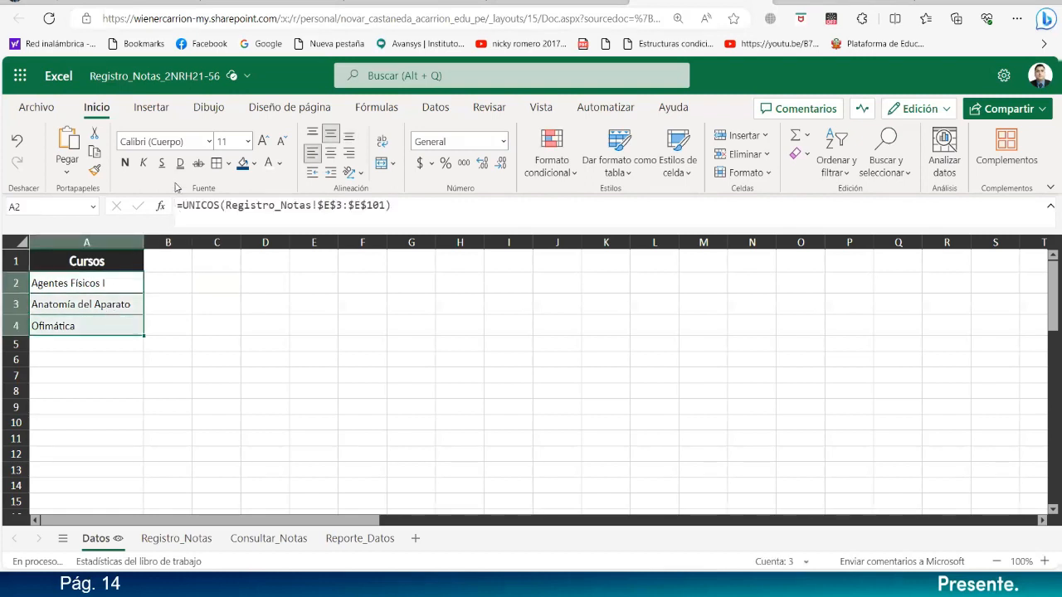
{"action": "left_click", "coordinate": [185, 141]}
{"action": "type", "text": "Trebuchet MS"}
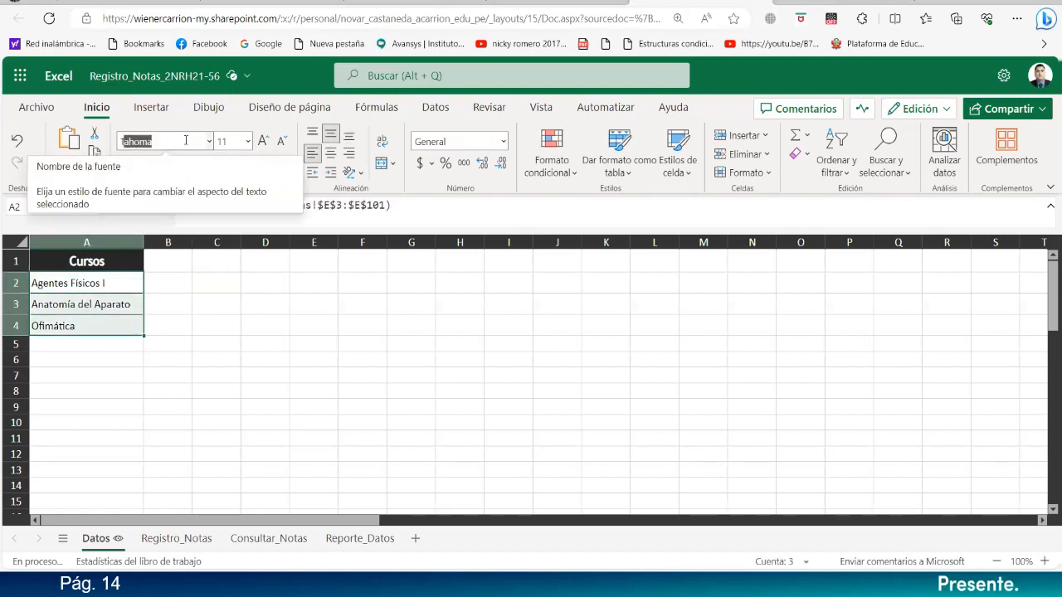
{"action": "key", "text": "Return"}
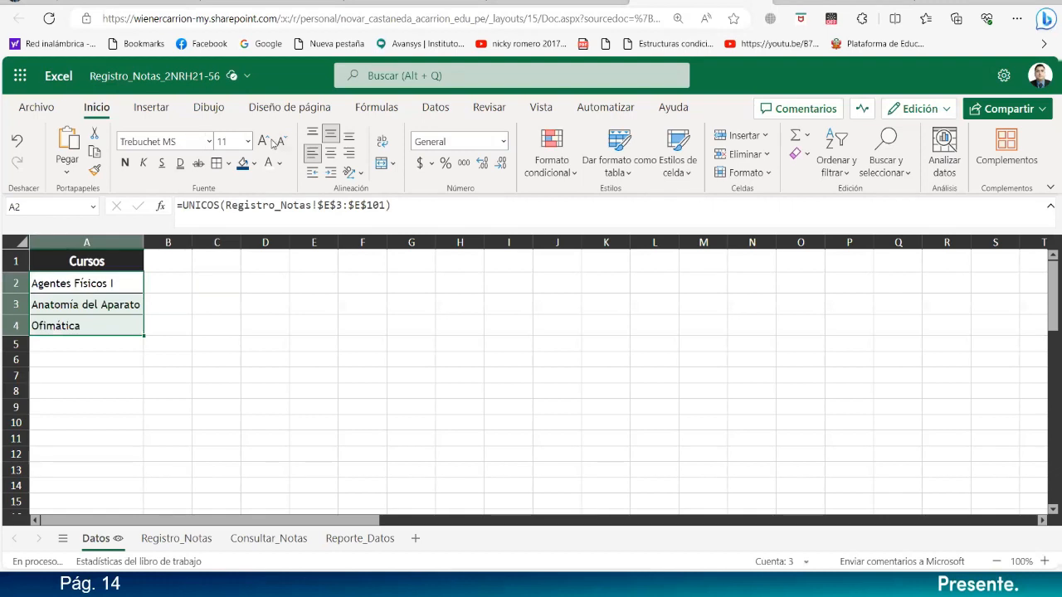
- Widen column A of the Datos sheet slightly to give the course names more room
{"action": "left_click", "coordinate": [217, 343]}
{"action": "left_click_drag", "start_coordinate": [143, 241], "coordinate": [159, 242]}
{"action": "left_click", "coordinate": [367, 287]}
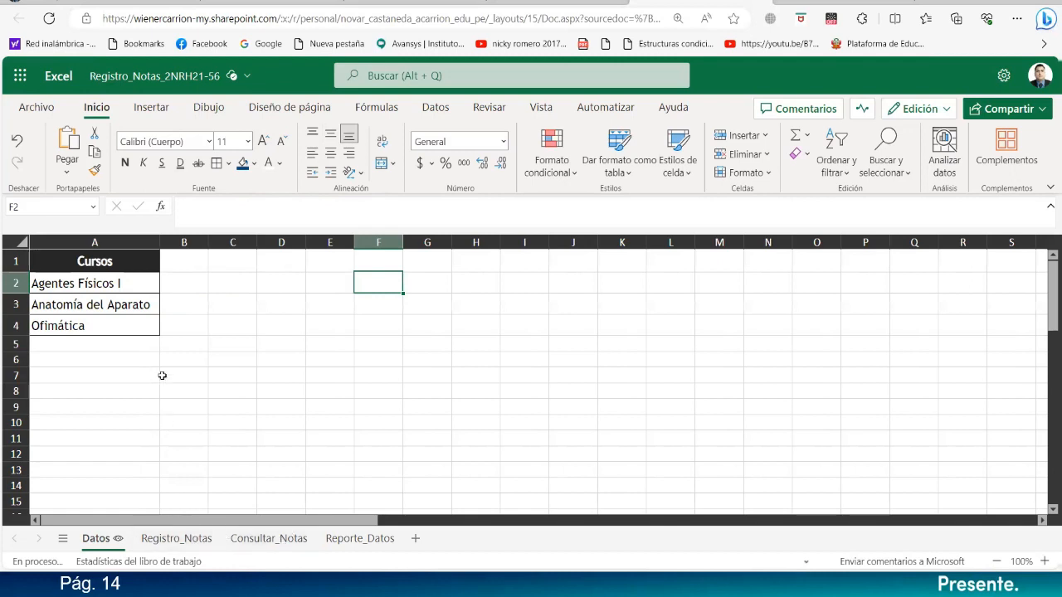
- Check the student columns on Registro_Notas and enter the label Estudiante in cell D3 of Consultar_Notas
{"action": "left_click", "coordinate": [176, 538]}
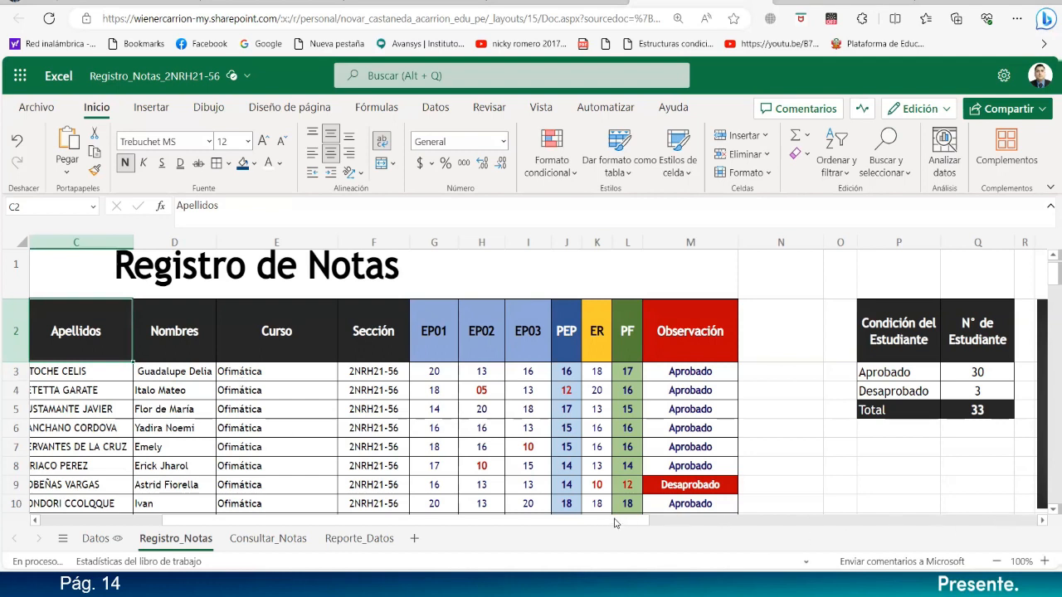
{"action": "left_click_drag", "start_coordinate": [602, 521], "coordinate": [473, 522]}
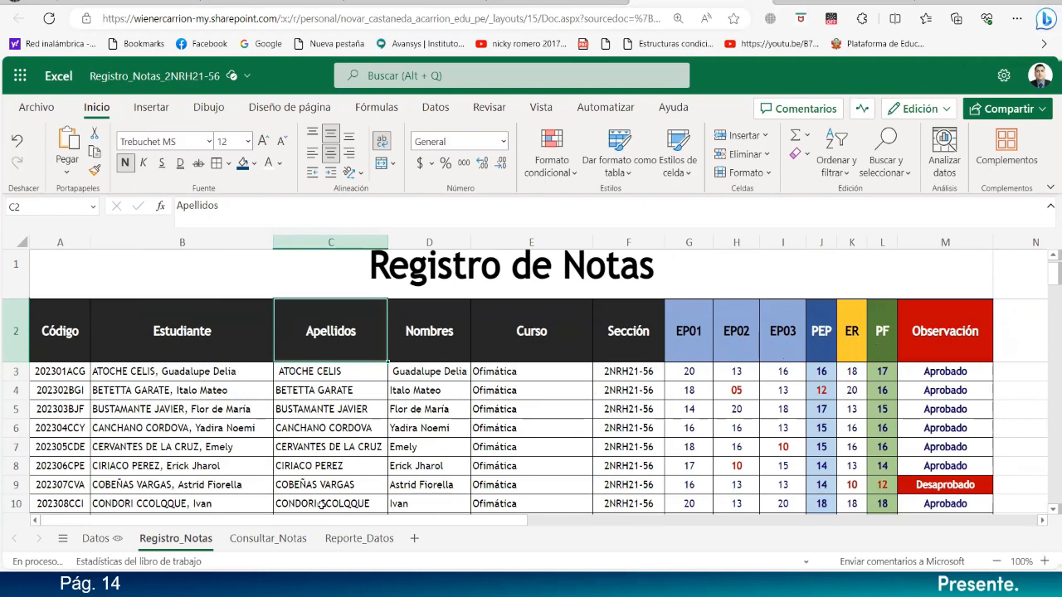
{"action": "left_click", "coordinate": [288, 540]}
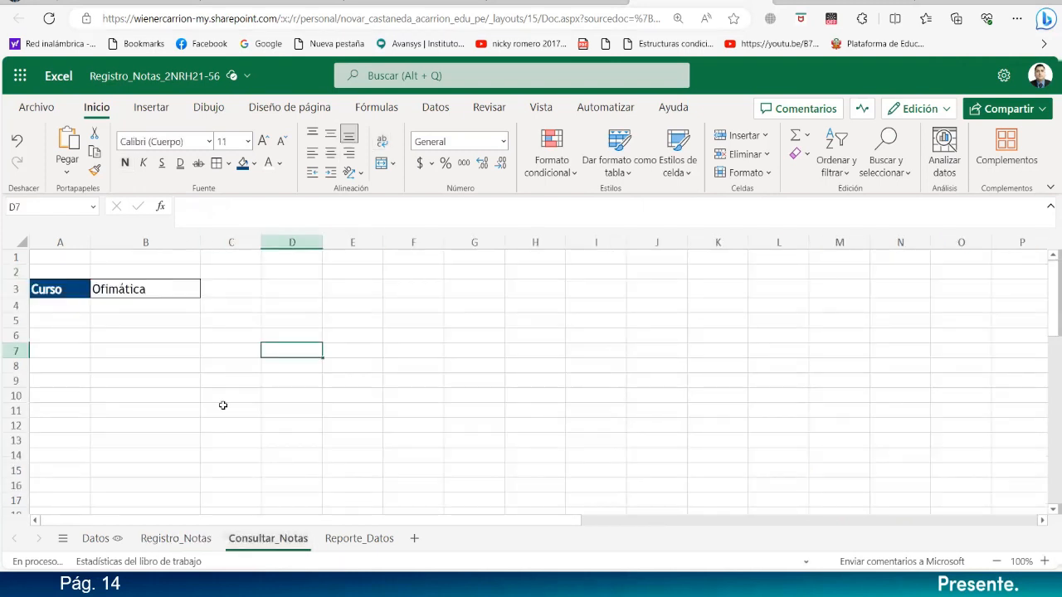
{"action": "left_click", "coordinate": [73, 323]}
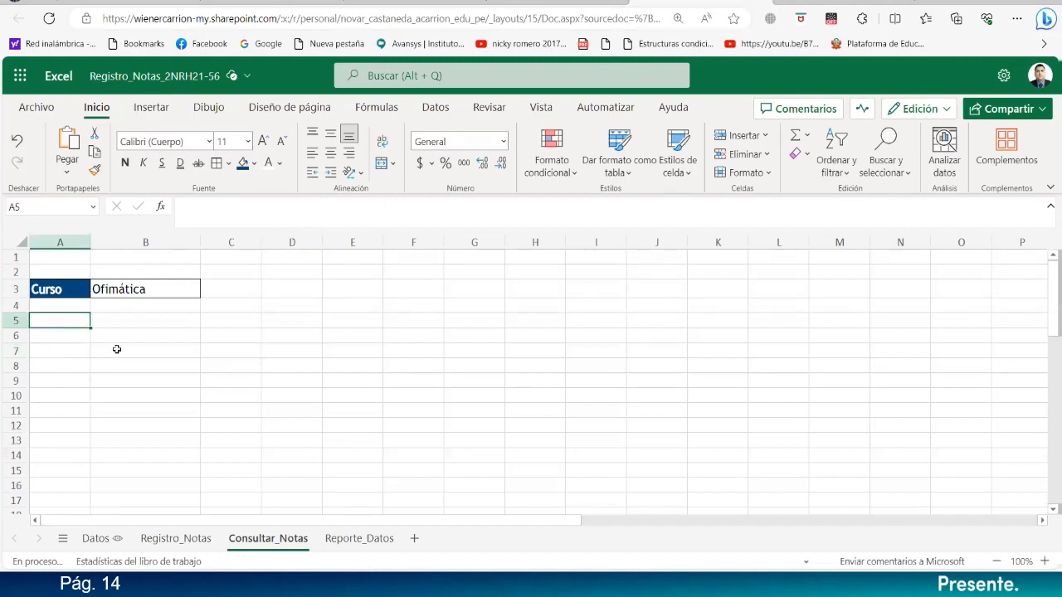
{"action": "left_click", "coordinate": [300, 288]}
{"action": "type", "text": "Estudiante"}
{"action": "key", "text": "Return"}
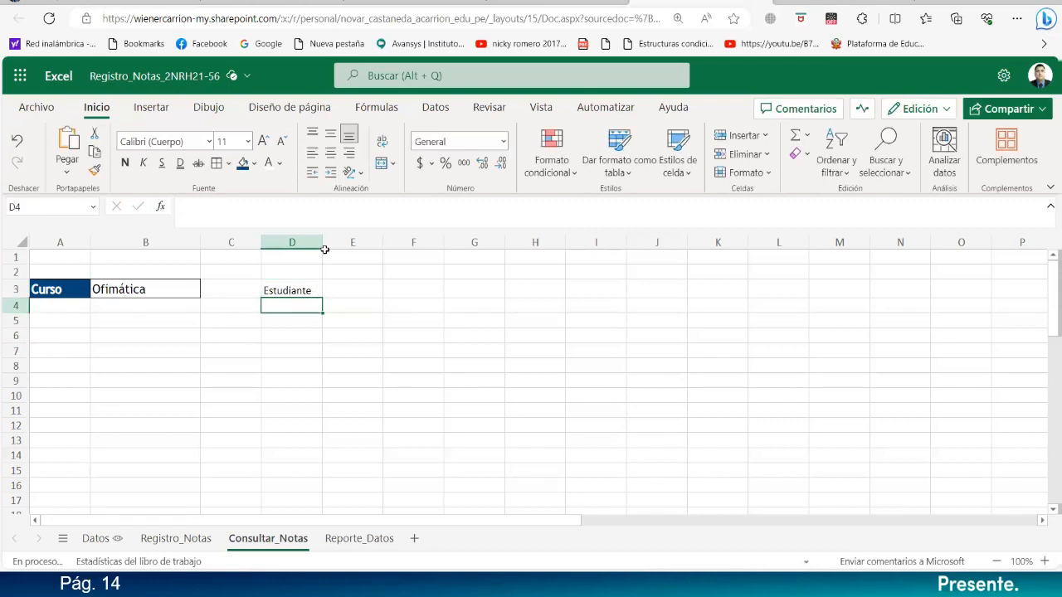
- Widen column D on Consultar_Notas and copy the Curso label's formatting onto the Estudiante label in D3
{"action": "left_click_drag", "start_coordinate": [324, 248], "coordinate": [433, 249]}
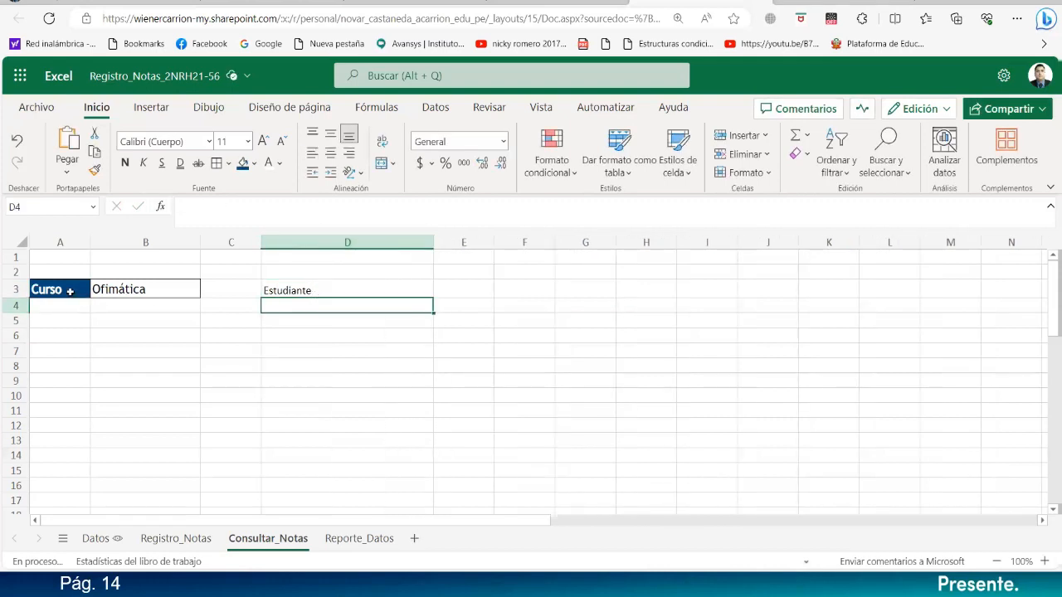
{"action": "left_click", "coordinate": [70, 291]}
{"action": "left_click", "coordinate": [94, 172]}
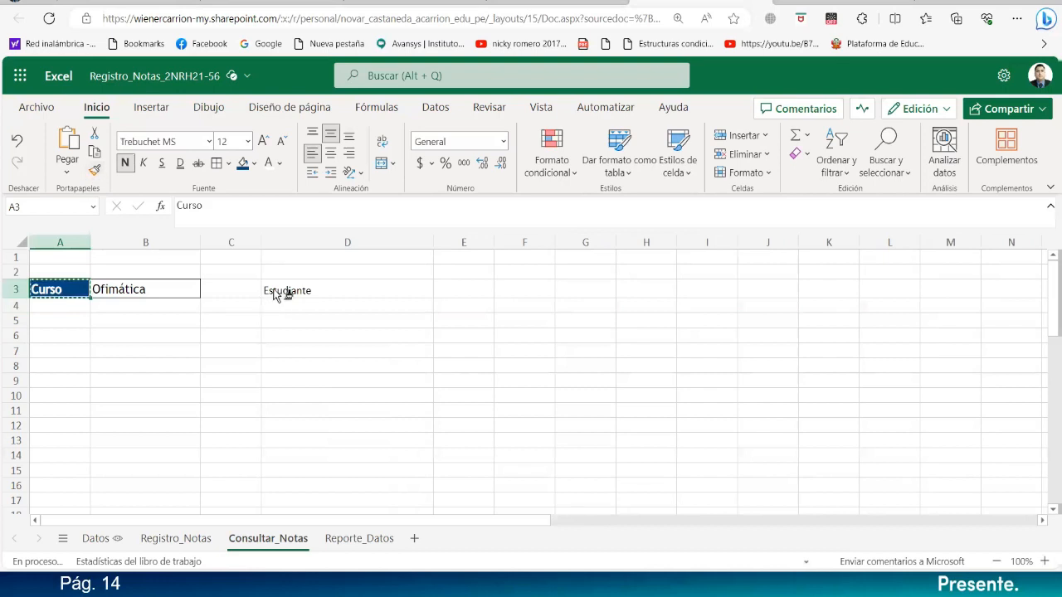
{"action": "left_click", "coordinate": [282, 294]}
{"action": "left_click", "coordinate": [367, 338]}
{"action": "left_click_drag", "start_coordinate": [435, 242], "coordinate": [451, 241]}
{"action": "left_click", "coordinate": [387, 290]}
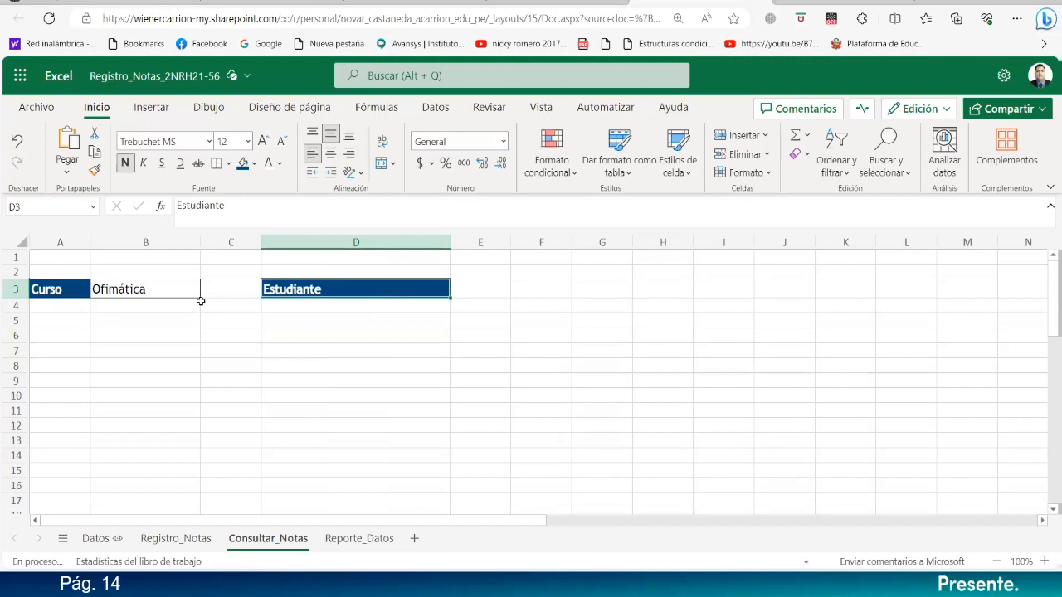
- Set the height of row 3 on Consultar_Notas to 25 default units
{"action": "left_click", "coordinate": [15, 289]}
{"action": "right_click", "coordinate": [15, 289]}
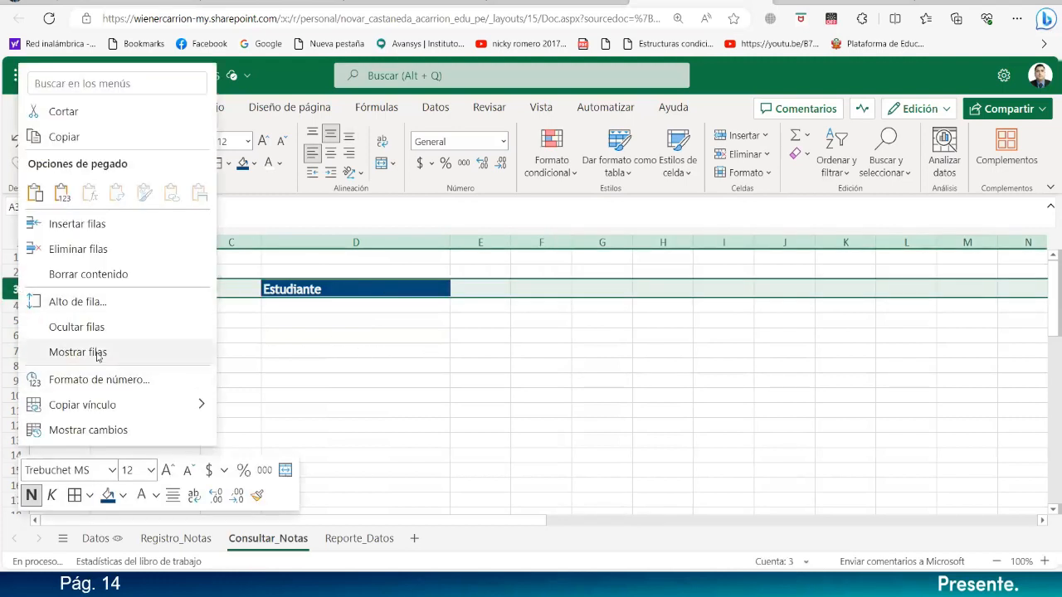
{"action": "left_click", "coordinate": [97, 303]}
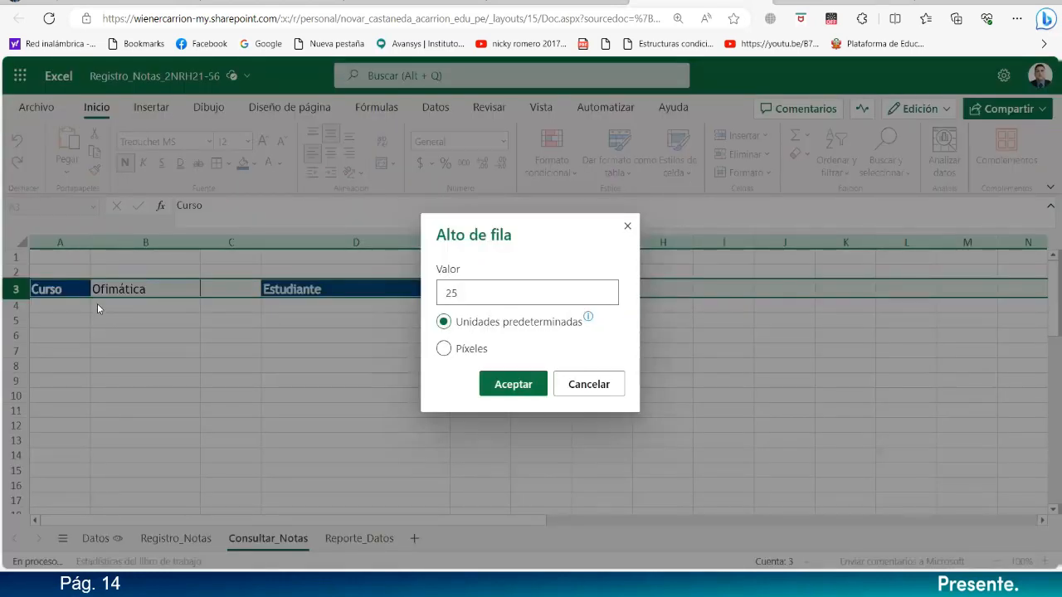
{"action": "left_click", "coordinate": [483, 387]}
{"action": "left_click", "coordinate": [486, 375]}
- Widen column E considerably beside the Estudiante label and open the Registro_Notas sheet
{"action": "left_click", "coordinate": [502, 294]}
{"action": "left_click_drag", "start_coordinate": [511, 241], "coordinate": [793, 243]}
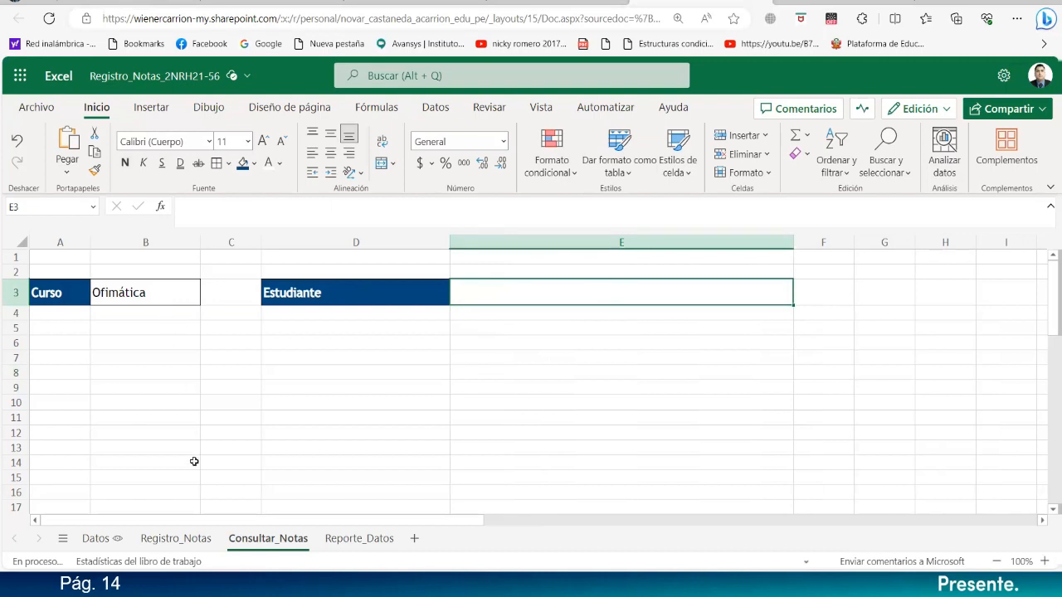
{"action": "left_click", "coordinate": [175, 538]}
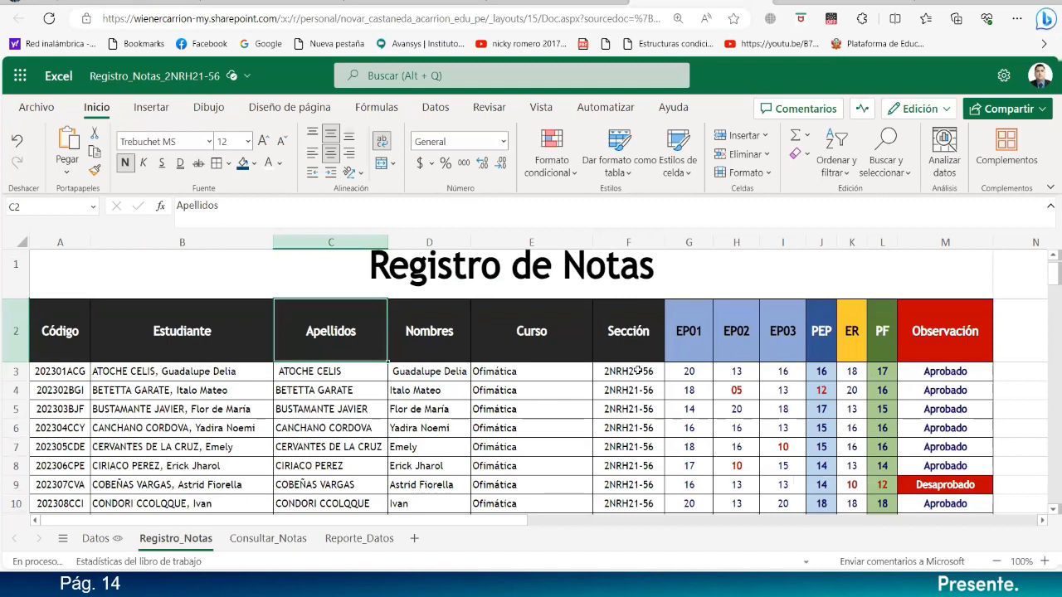
- Enter the formula =UNICOS($B$3:$B$101) in cell N3 of Registro_Notas to list the unique students
{"action": "left_click", "coordinate": [1020, 376]}
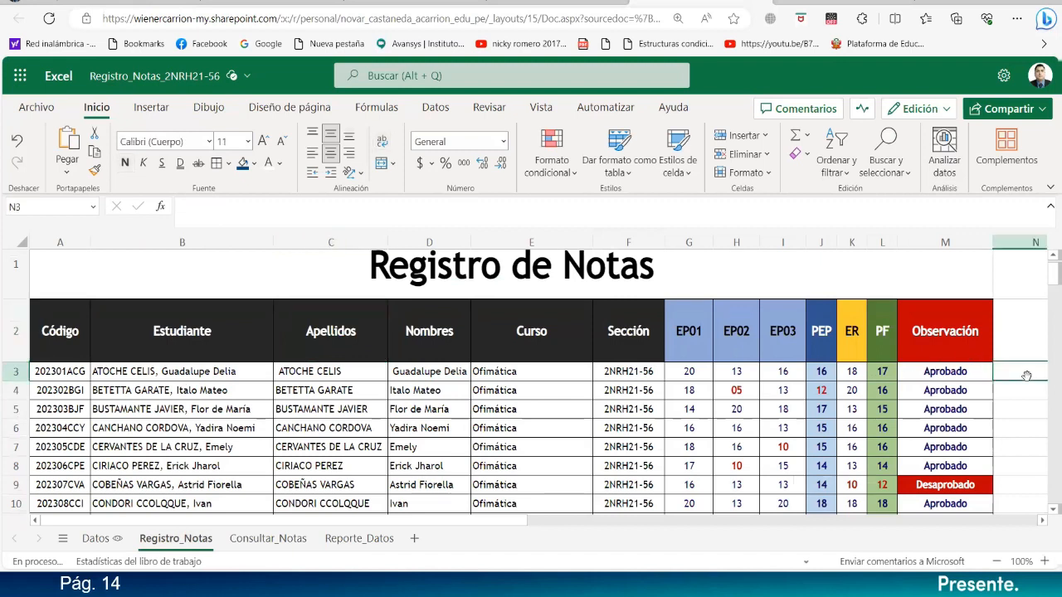
{"action": "type", "text": "=uni"}
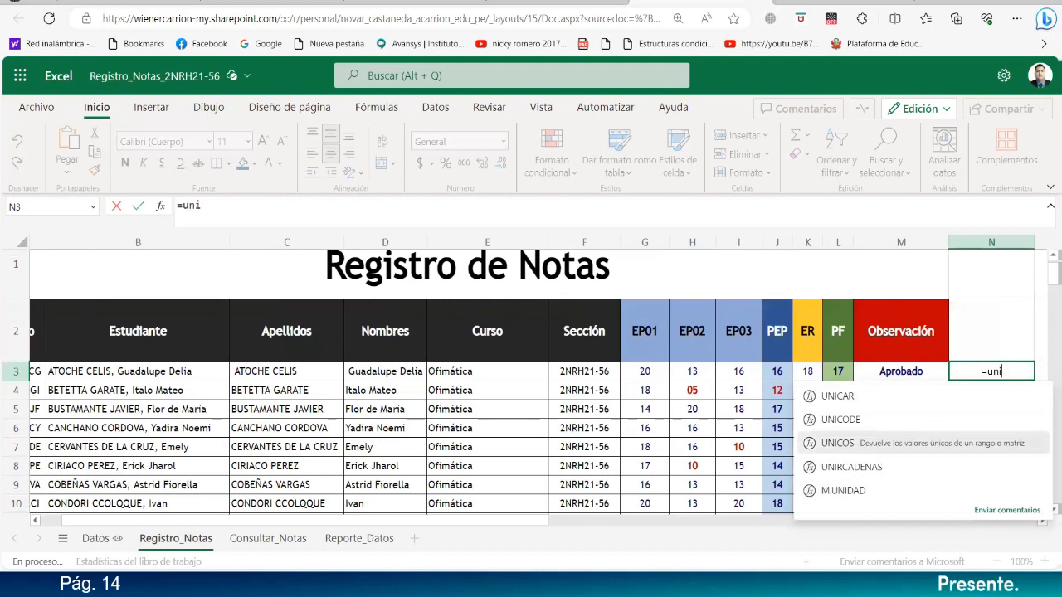
{"action": "left_click", "coordinate": [846, 443]}
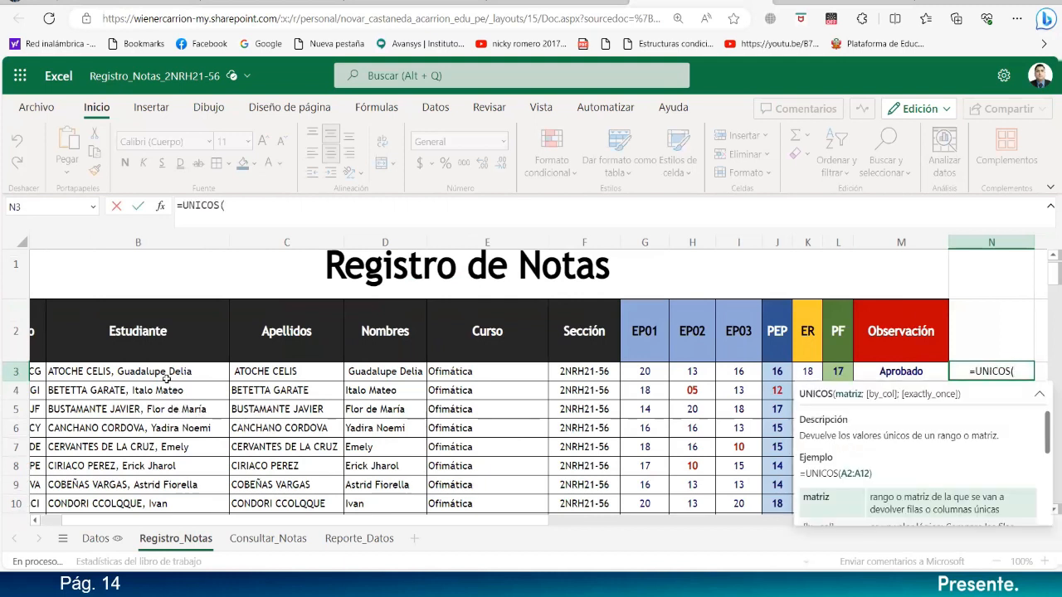
{"action": "left_click_drag", "start_coordinate": [170, 375], "coordinate": [175, 342]}
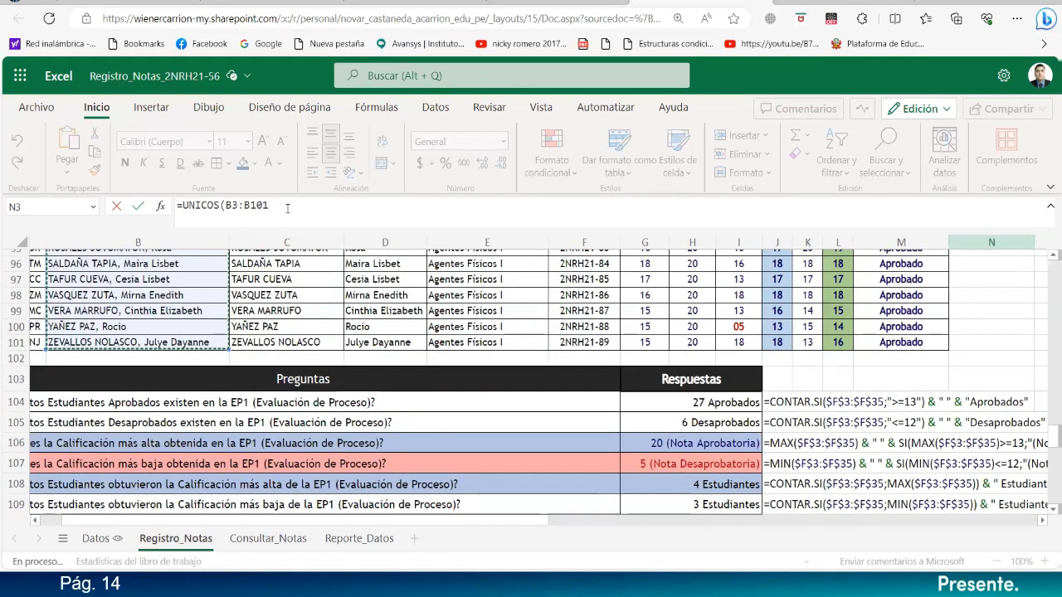
{"action": "left_click", "coordinate": [229, 205]}
{"action": "left_click_drag", "start_coordinate": [229, 204], "coordinate": [269, 205]}
{"action": "key", "text": "F4"}
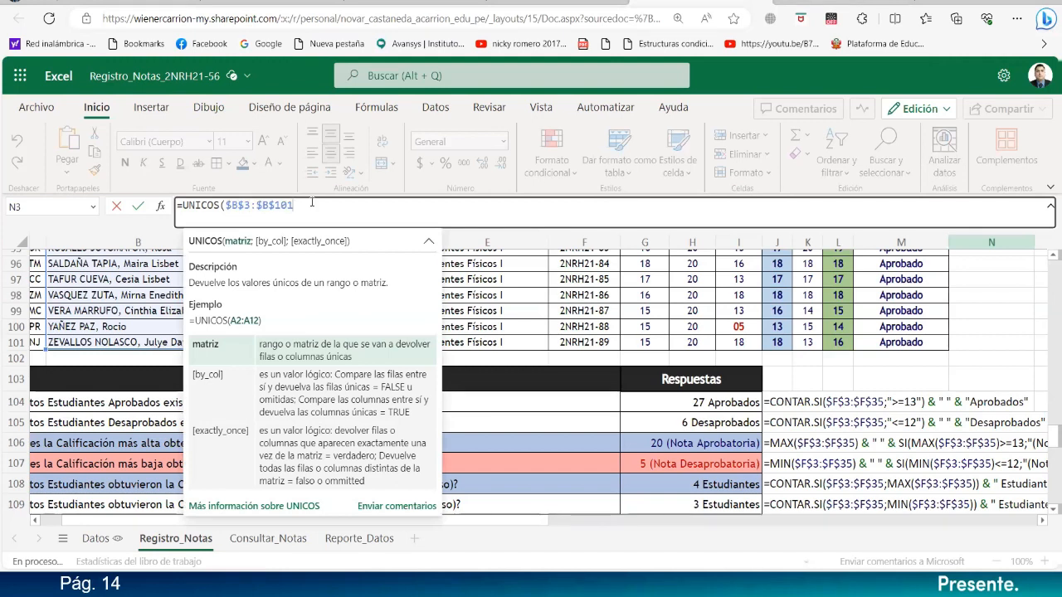
{"action": "type", "text": ")"}
{"action": "key", "text": "Return"}
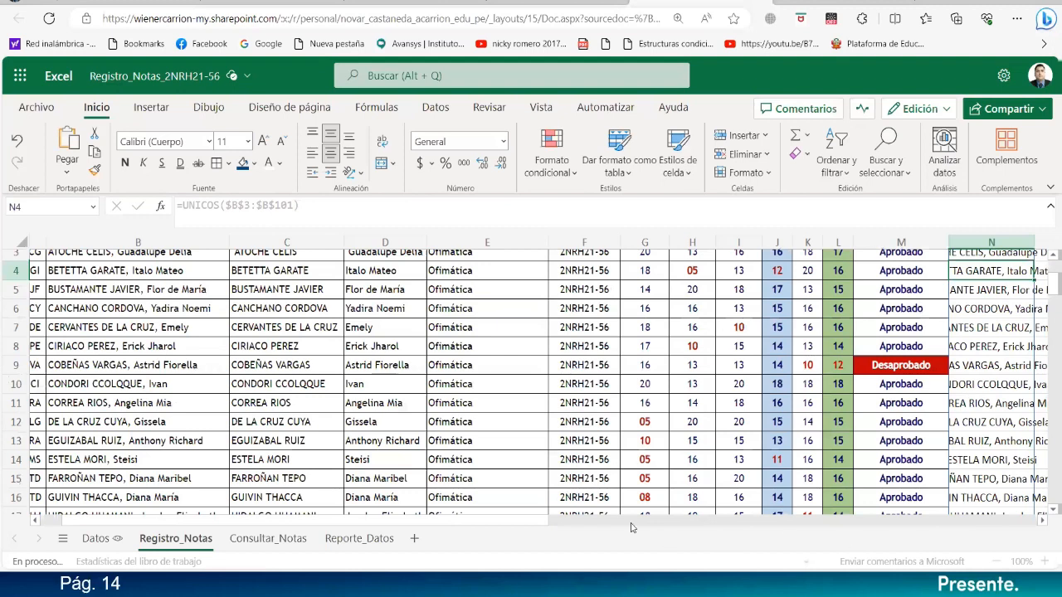
- Widen column N on Registro_Notas to fit the student names and left-align the whole column
{"action": "left_click_drag", "start_coordinate": [539, 521], "coordinate": [738, 526]}
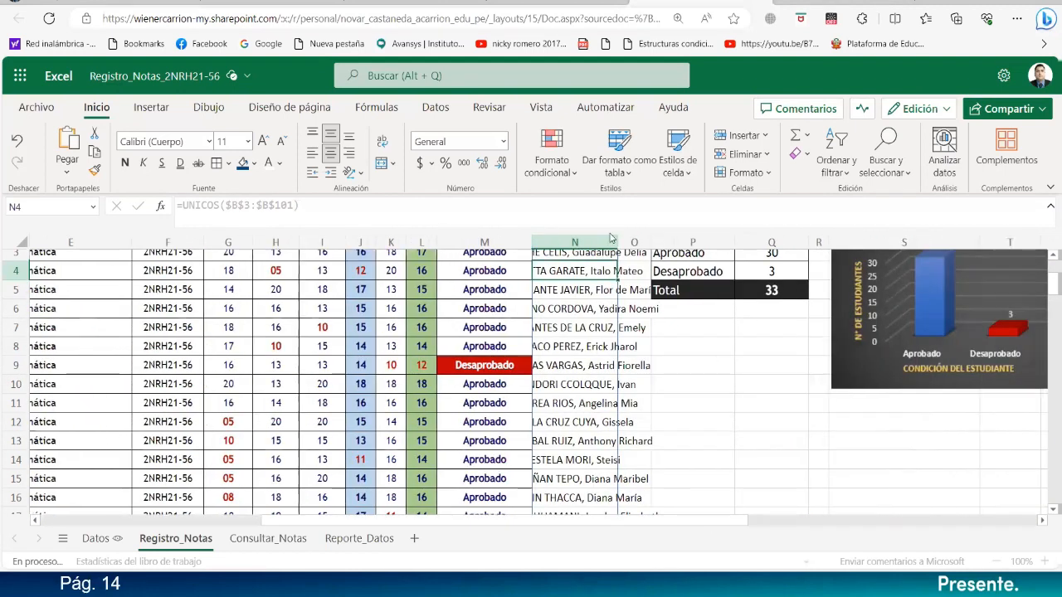
{"action": "left_click_drag", "start_coordinate": [622, 242], "coordinate": [734, 242]}
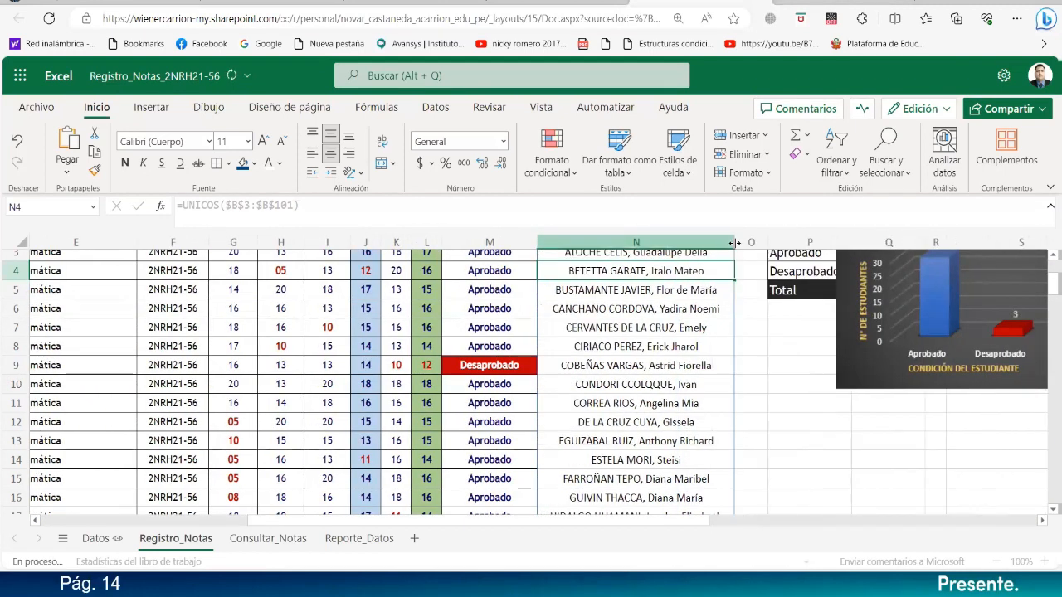
{"action": "scroll", "coordinate": [623, 301], "scroll_direction": "up", "scroll_amount": 2}
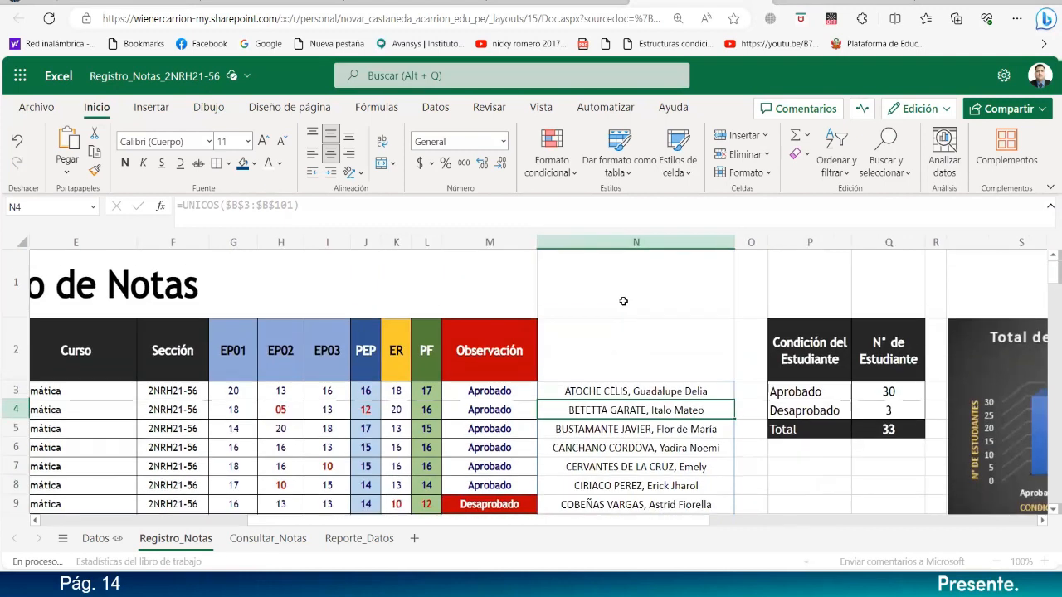
{"action": "left_click", "coordinate": [622, 242]}
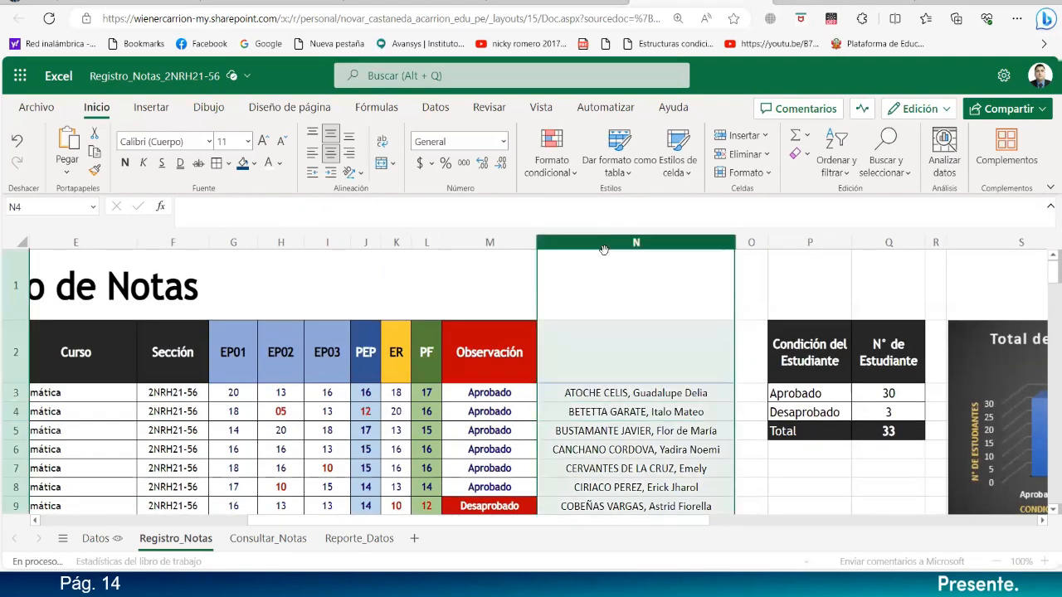
{"action": "left_click", "coordinate": [315, 157]}
- Cut the unique student list N3:N35, widen column C on Datos, and try to paste the list at C2
{"action": "left_click_drag", "start_coordinate": [646, 392], "coordinate": [644, 429]}
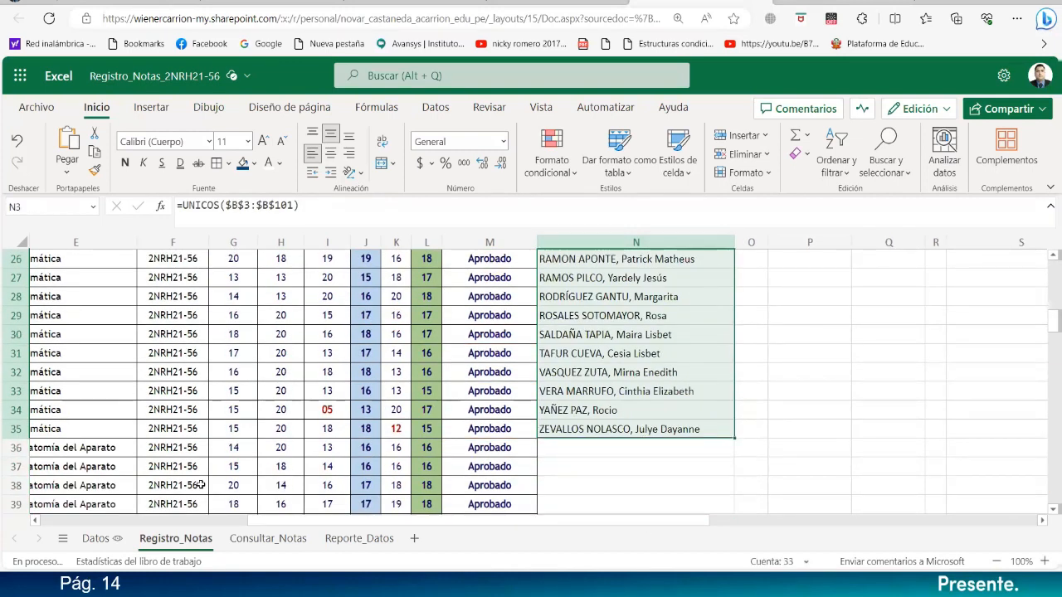
{"action": "left_click", "coordinate": [94, 136]}
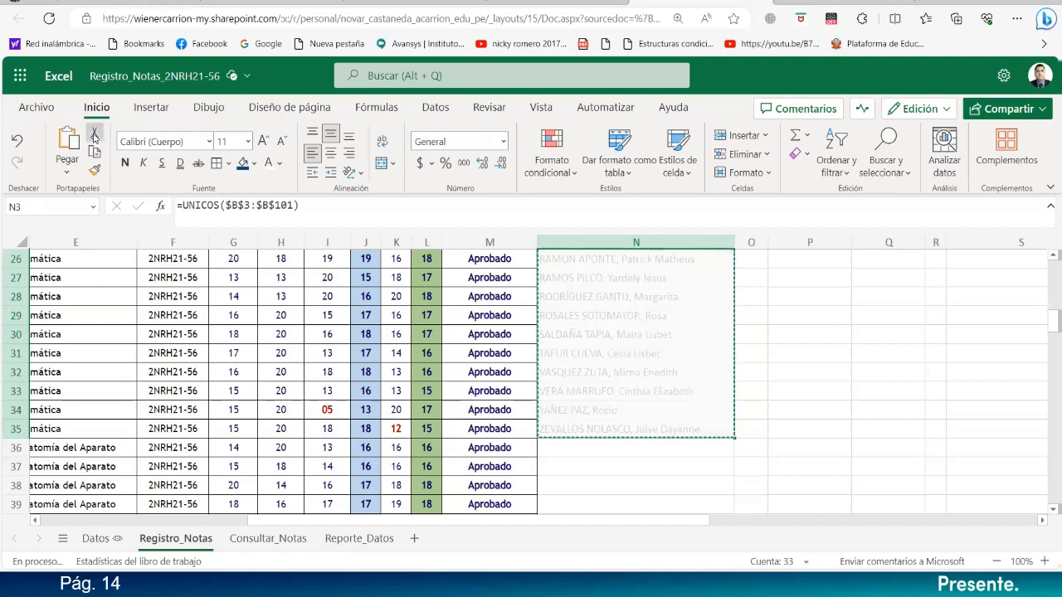
{"action": "left_click", "coordinate": [95, 539]}
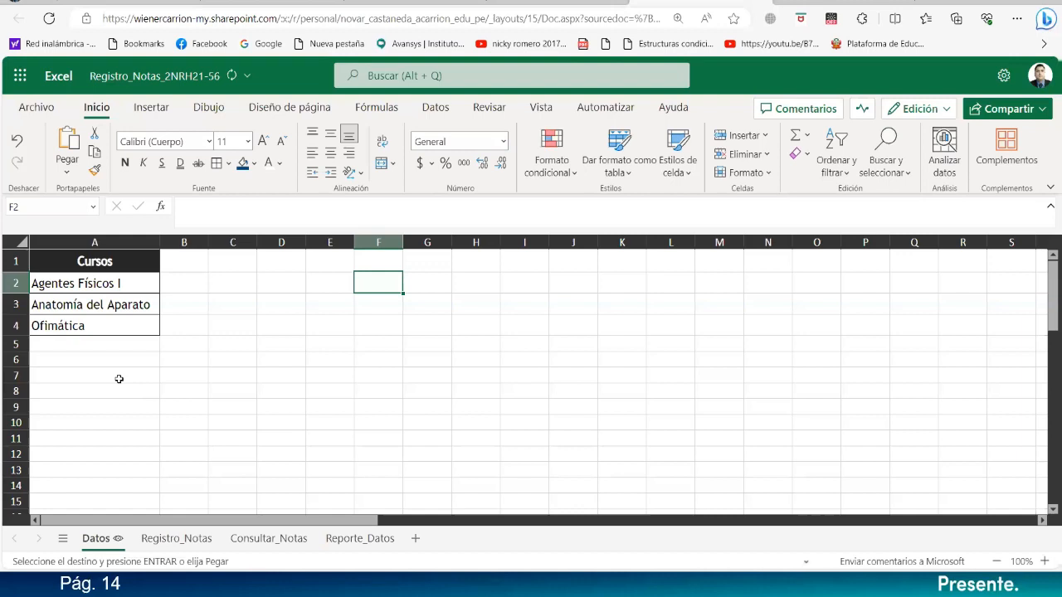
{"action": "left_click_drag", "start_coordinate": [249, 242], "coordinate": [408, 242]}
{"action": "left_click", "coordinate": [240, 283]}
{"action": "left_click", "coordinate": [73, 143]}
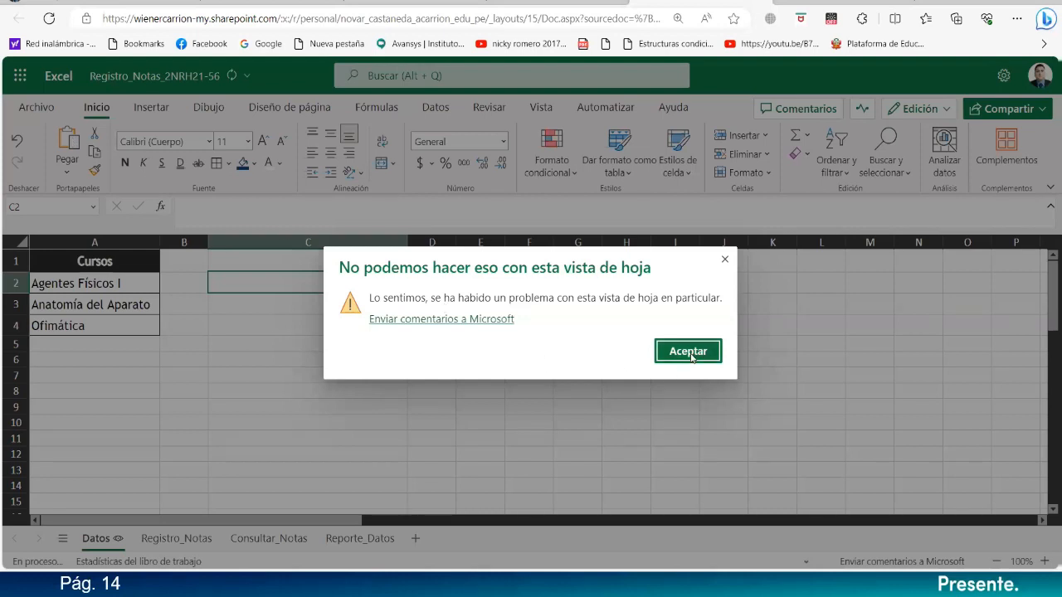
{"action": "left_click", "coordinate": [689, 352]}
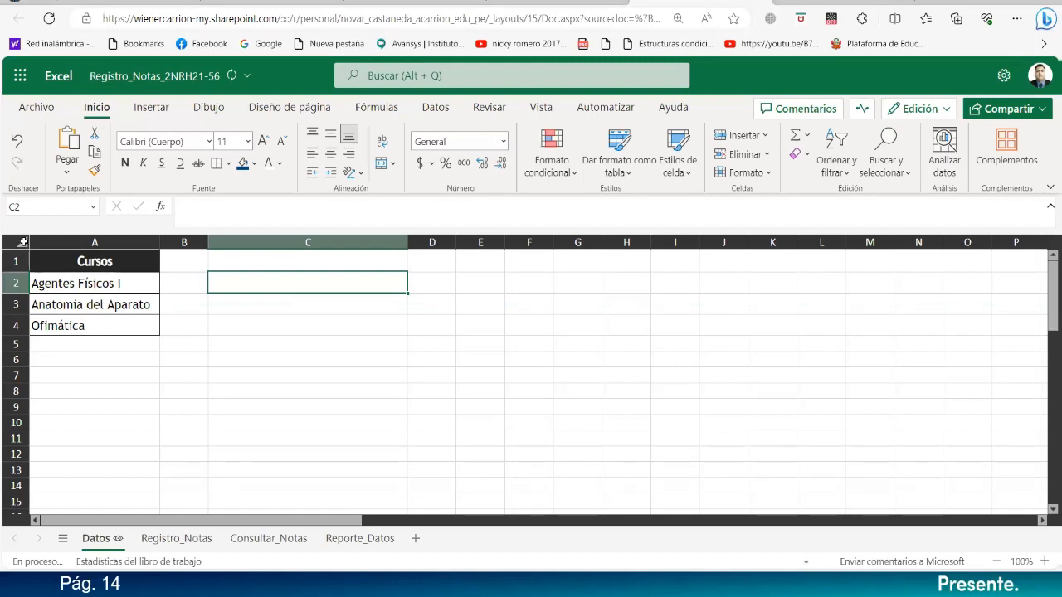
- Review the change history of the Datos sheet and close it
{"action": "left_click", "coordinate": [23, 242]}
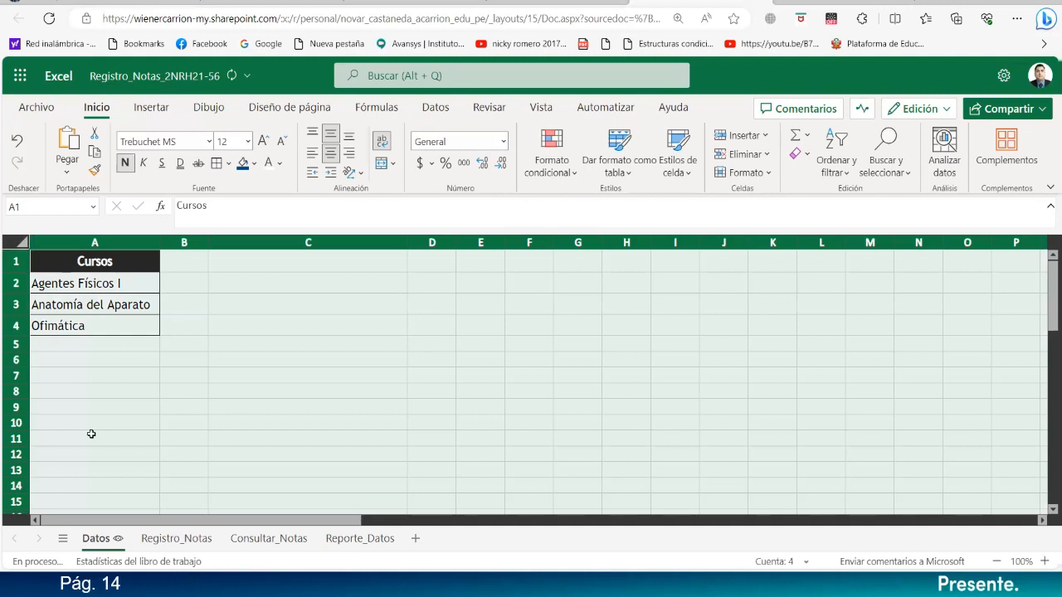
{"action": "right_click", "coordinate": [119, 541]}
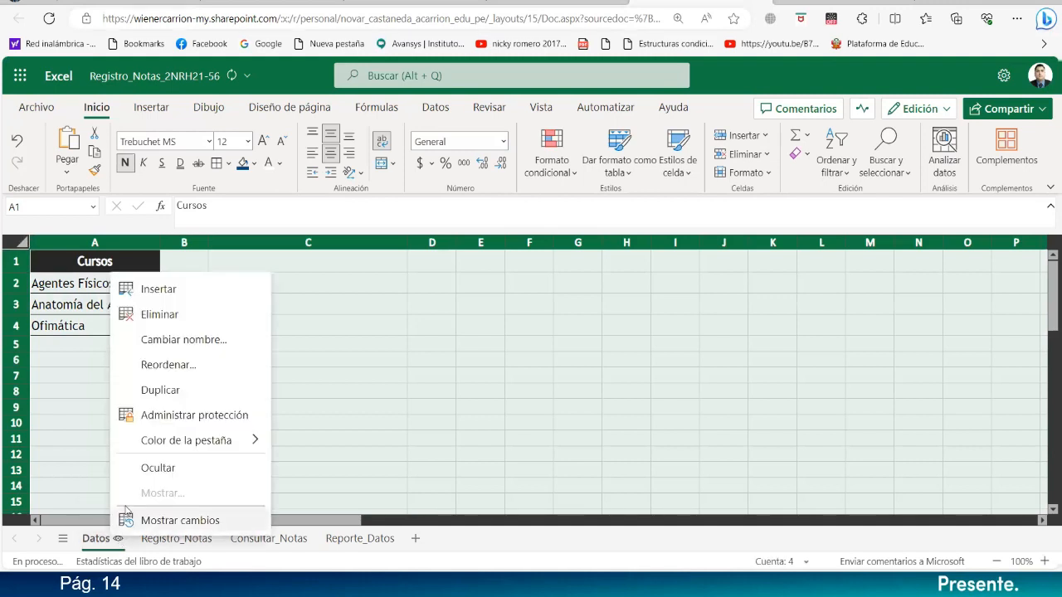
{"action": "left_click", "coordinate": [183, 440]}
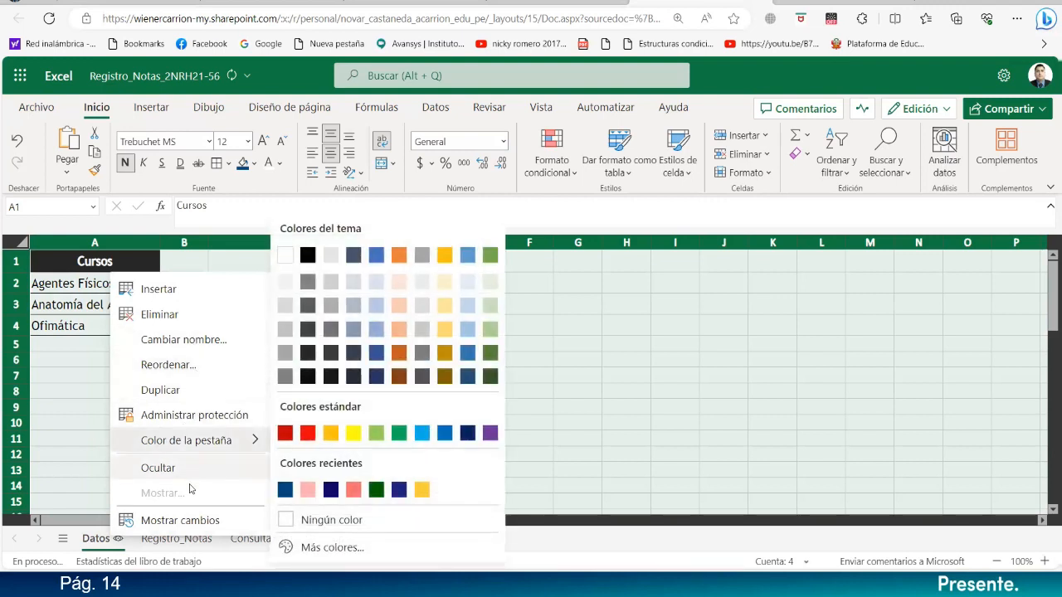
{"action": "left_click", "coordinate": [171, 521]}
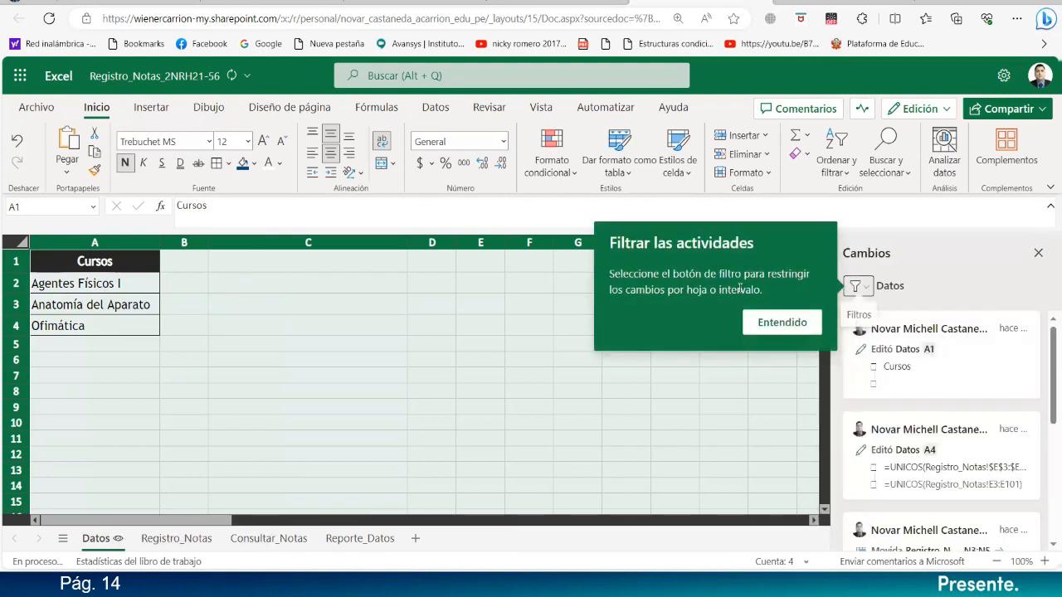
{"action": "left_click", "coordinate": [785, 319]}
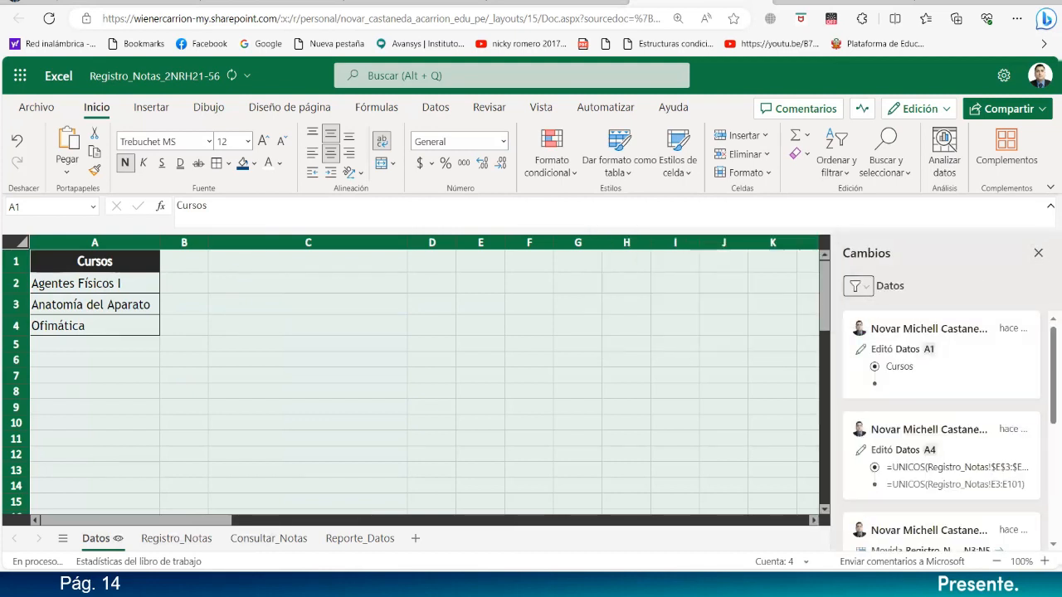
{"action": "left_click", "coordinate": [1038, 253]}
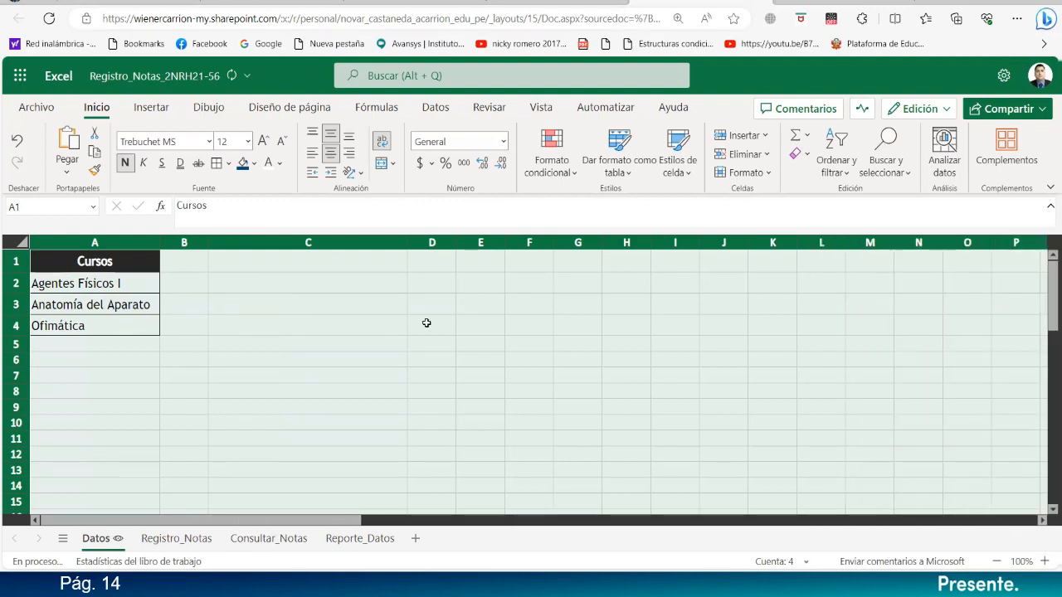
{"action": "left_click", "coordinate": [434, 107]}
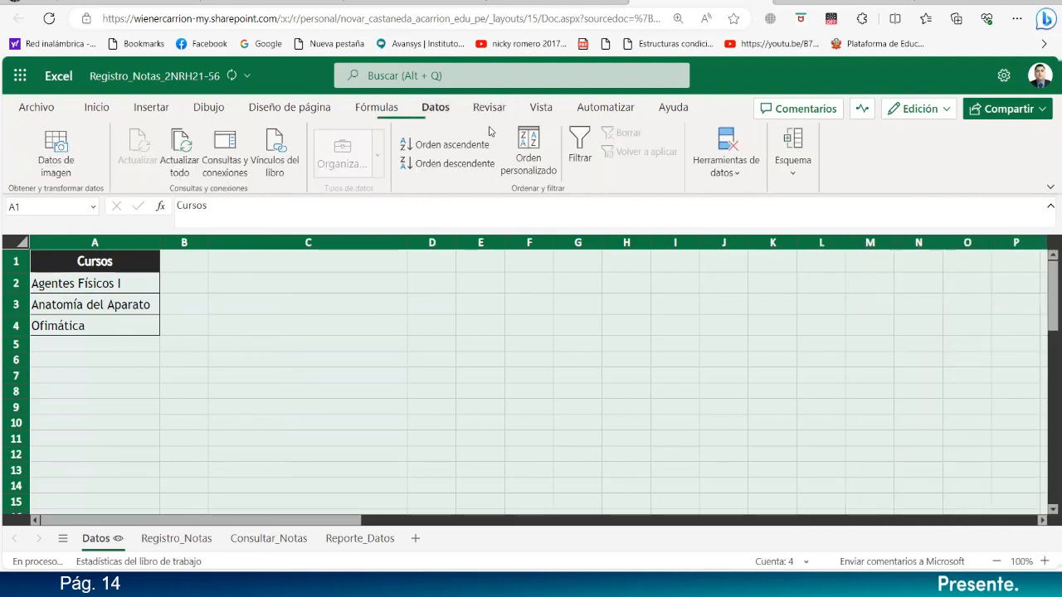
{"action": "left_click", "coordinate": [578, 143]}
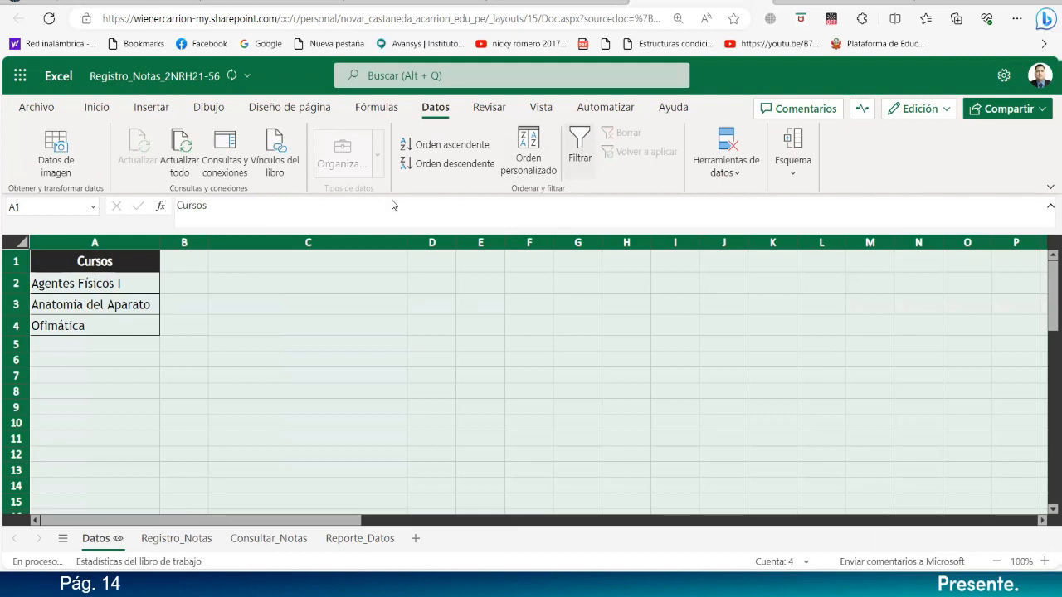
{"action": "left_click", "coordinate": [152, 261]}
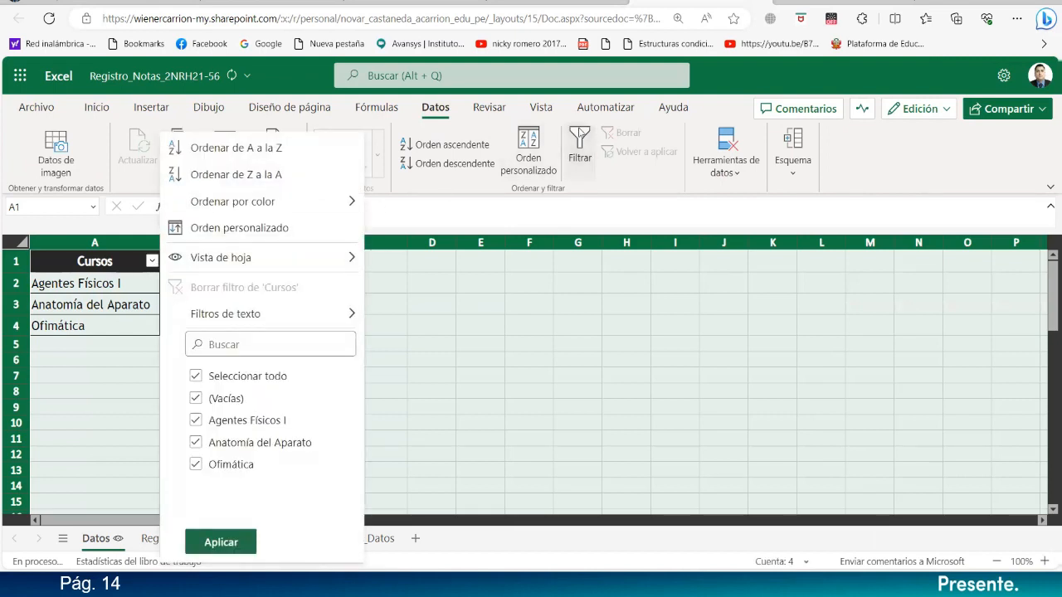
{"action": "left_click", "coordinate": [238, 308]}
{"action": "left_click", "coordinate": [183, 262]}
{"action": "left_click", "coordinate": [579, 161]}
{"action": "left_click", "coordinate": [283, 288]}
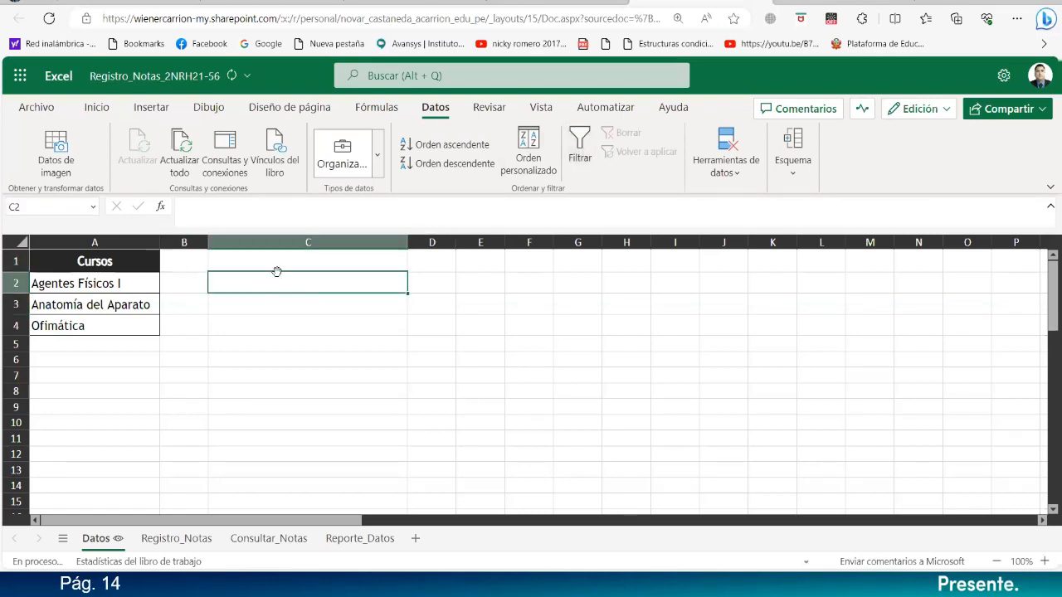
- Copy the Estudiante header from B2 of Registro_Notas into cell C1 of the Datos sheet
{"action": "left_click", "coordinate": [284, 262]}
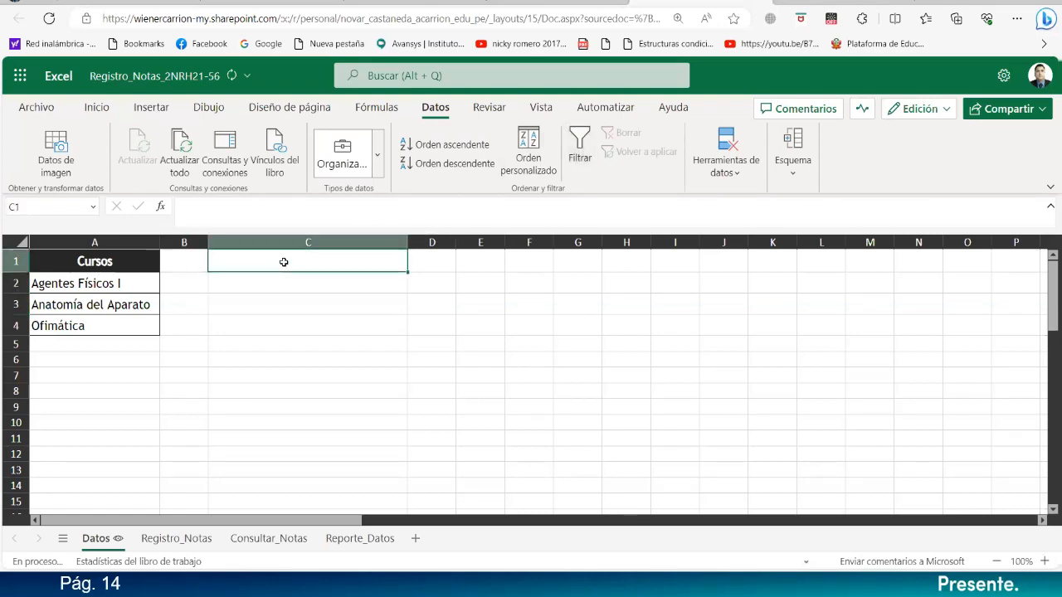
{"action": "left_click", "coordinate": [176, 539]}
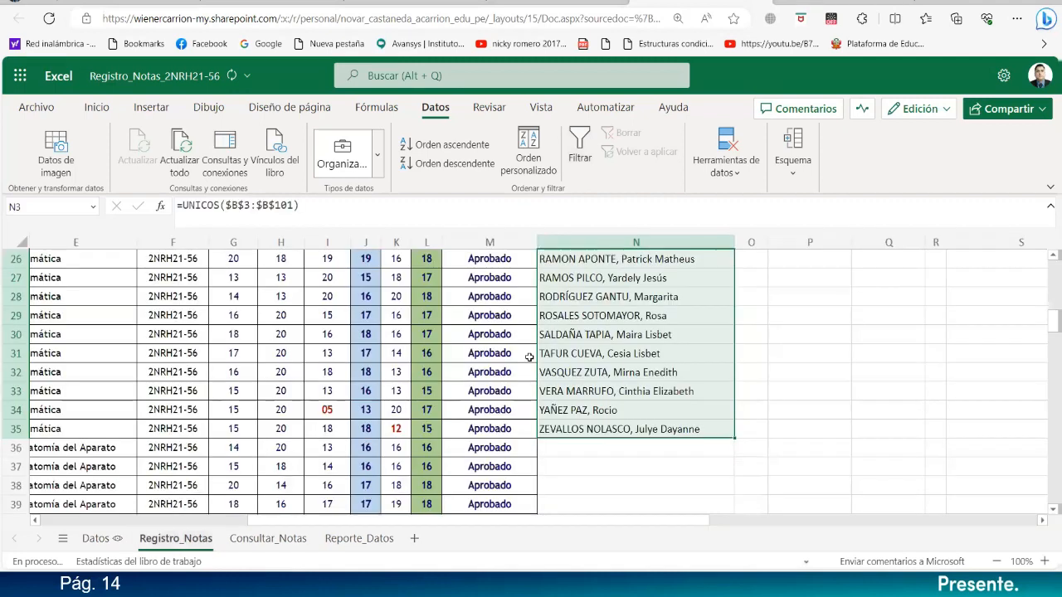
{"action": "scroll", "coordinate": [529, 357], "scroll_direction": "up", "scroll_amount": 8}
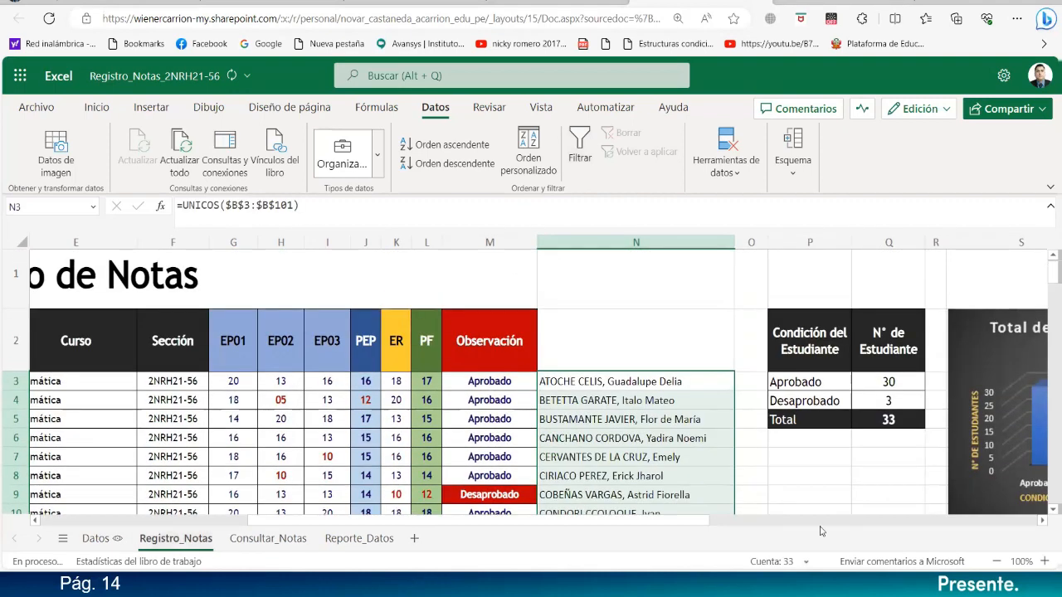
{"action": "left_click_drag", "start_coordinate": [684, 521], "coordinate": [465, 521]}
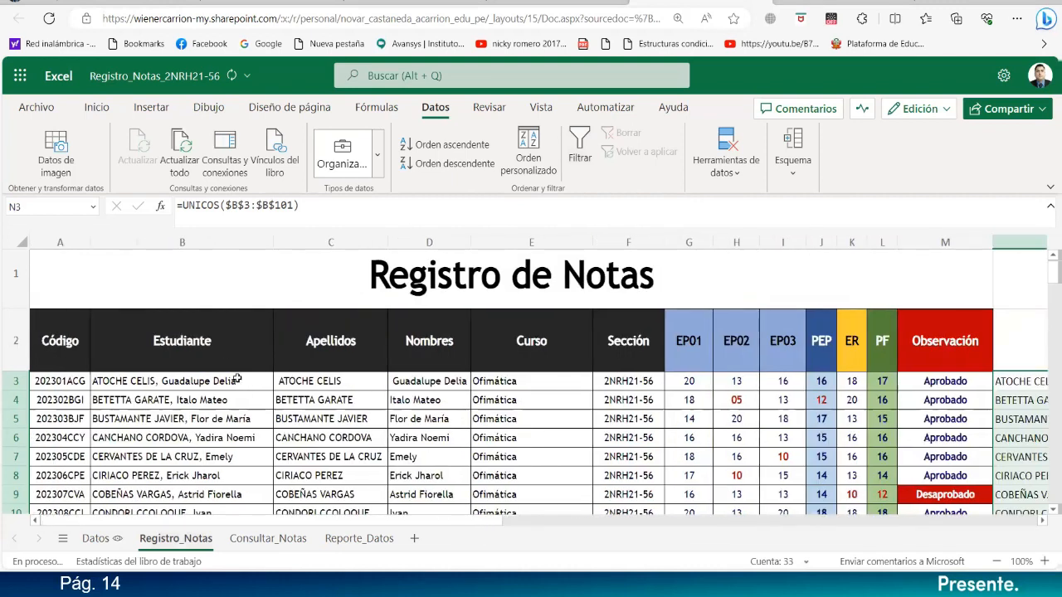
{"action": "left_click", "coordinate": [224, 353]}
{"action": "key", "text": "ctrl+c"}
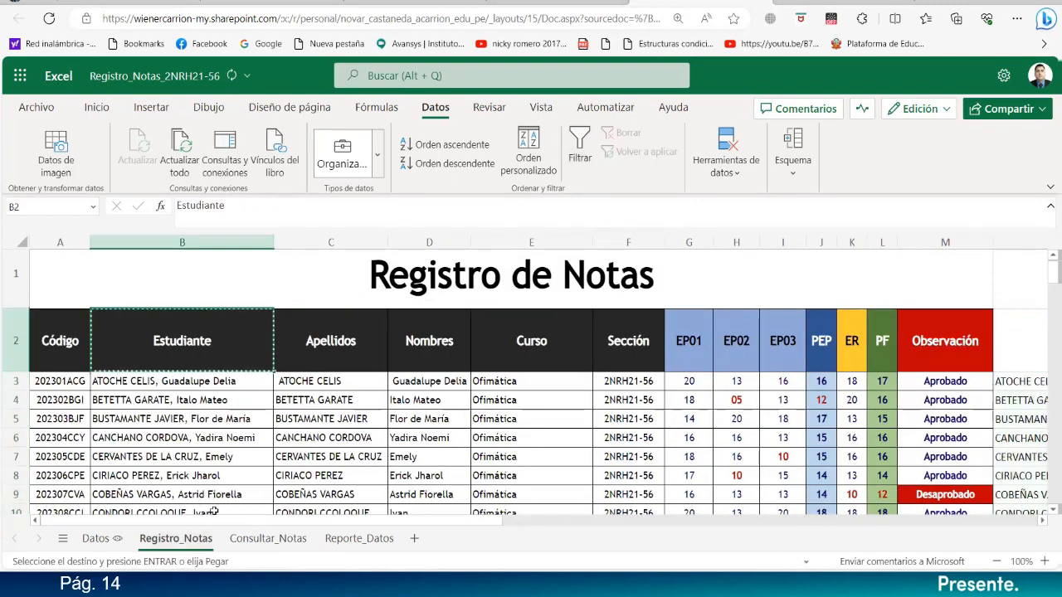
{"action": "left_click", "coordinate": [95, 538]}
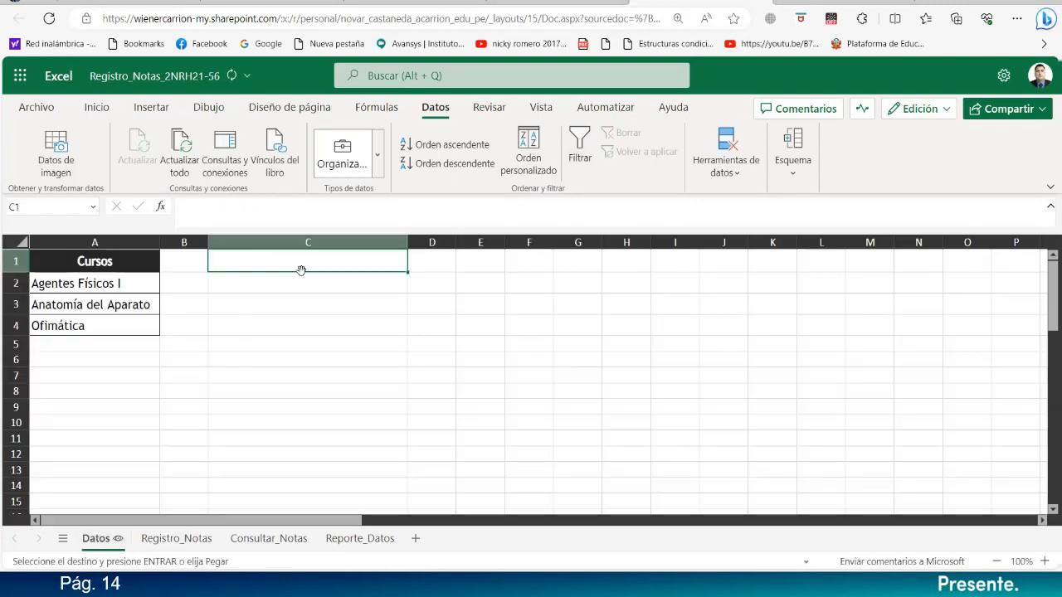
{"action": "key", "text": "ctrl+v"}
{"action": "left_click", "coordinate": [345, 297]}
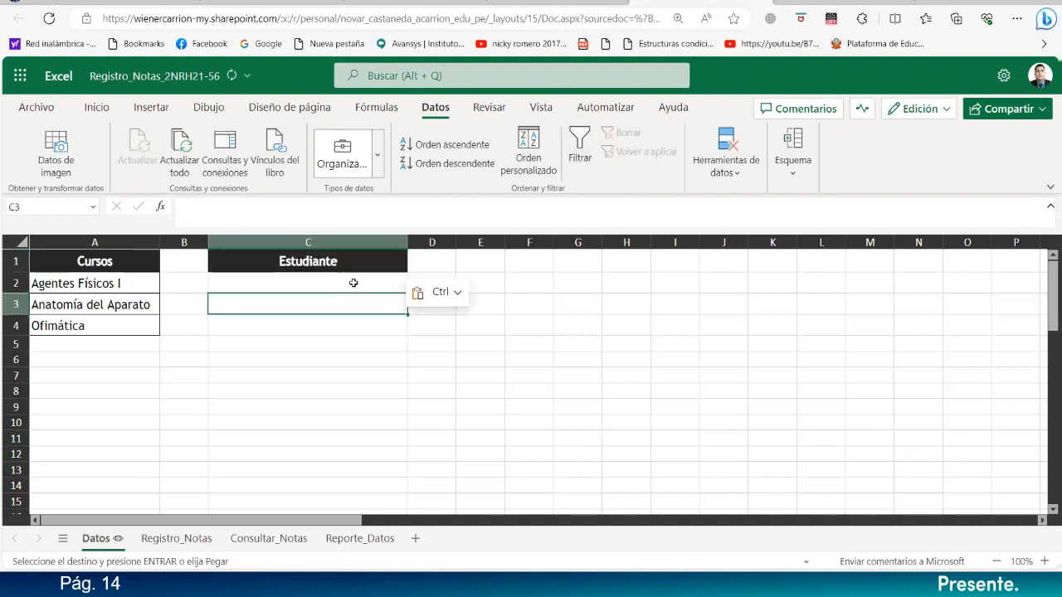
{"action": "left_click", "coordinate": [349, 283]}
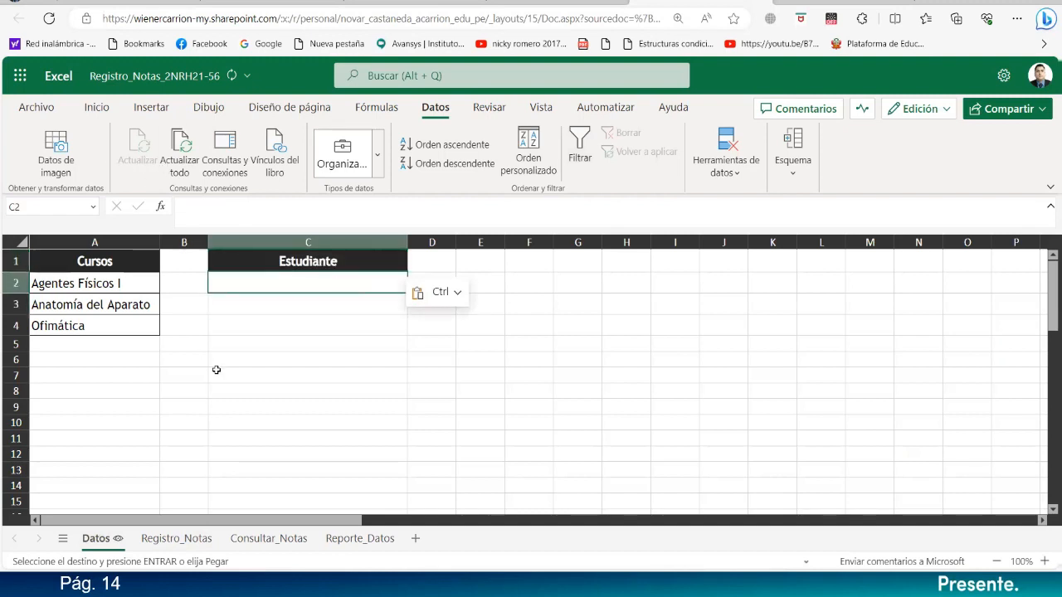
- Copy the unique student list N3:N35 from Registro_Notas and paste it as values at C2 on the Datos sheet
{"action": "left_click", "coordinate": [187, 536]}
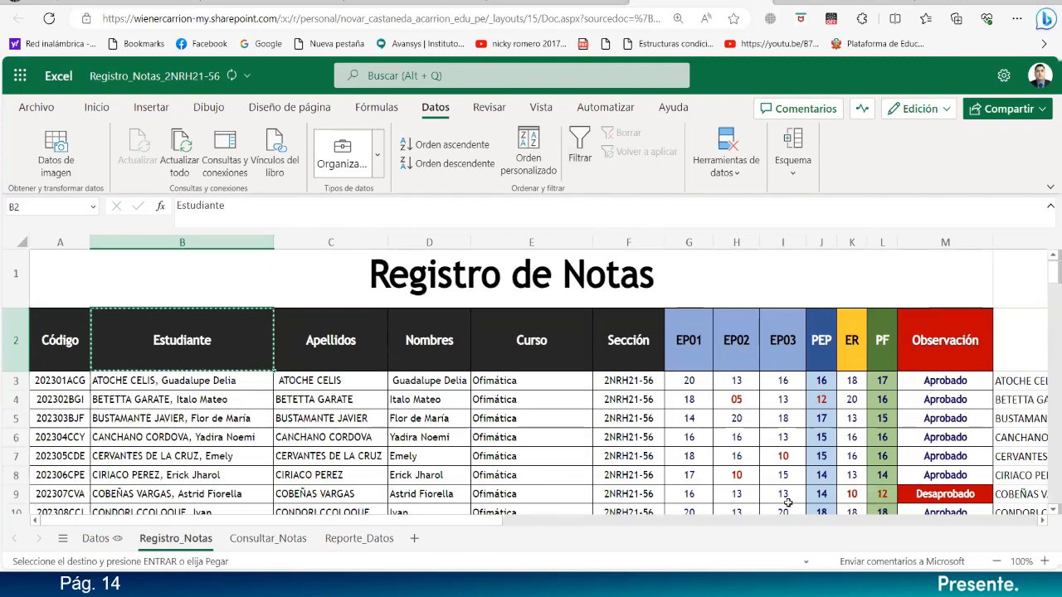
{"action": "scroll", "coordinate": [1029, 514], "scroll_direction": "right", "scroll_amount": 3}
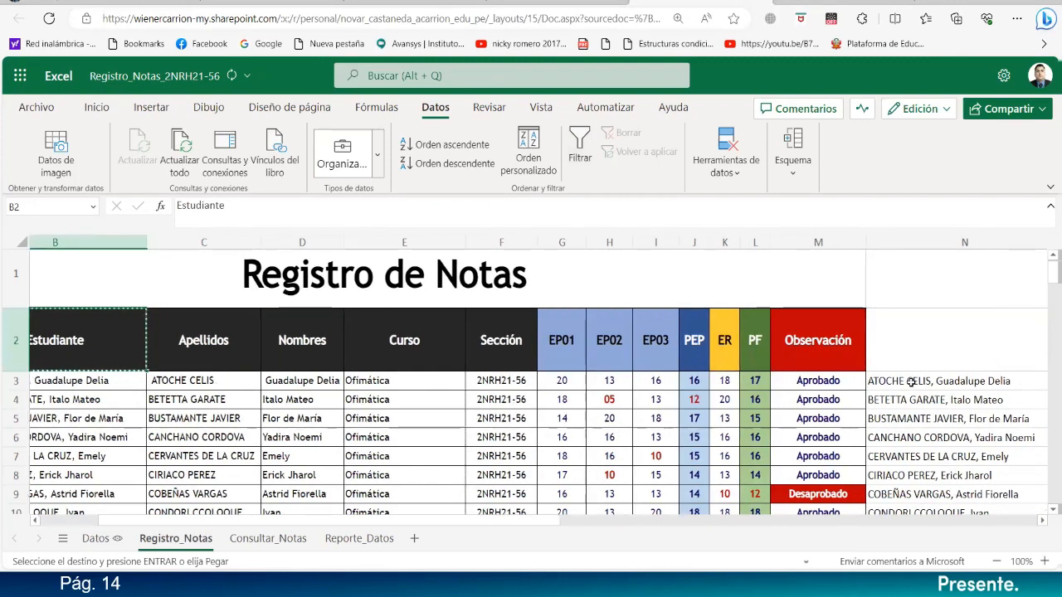
{"action": "left_click", "coordinate": [882, 377]}
{"action": "left_click_drag", "start_coordinate": [923, 575], "coordinate": [945, 410]}
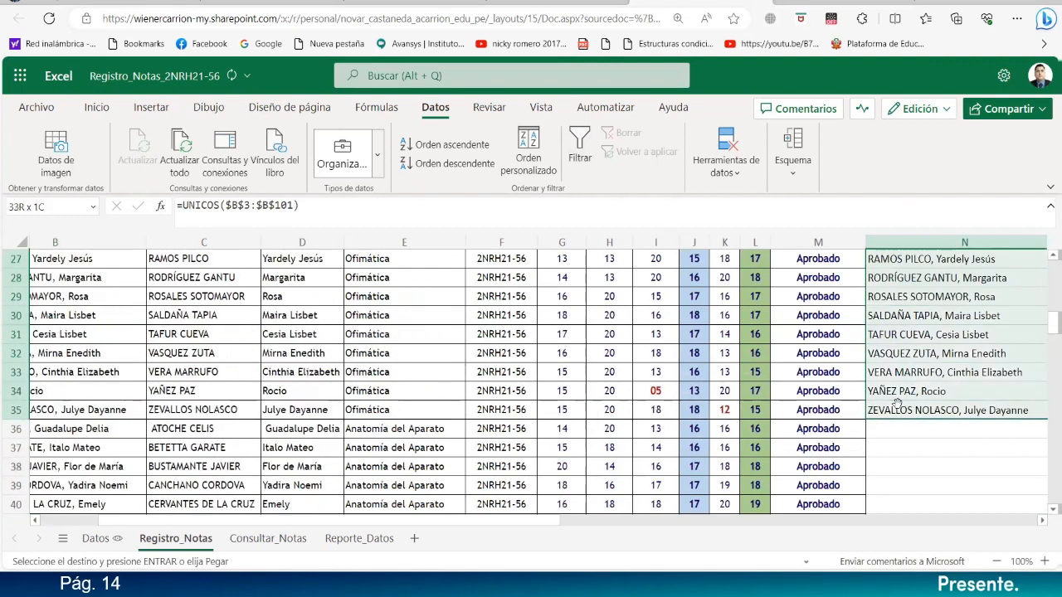
{"action": "left_click", "coordinate": [95, 107]}
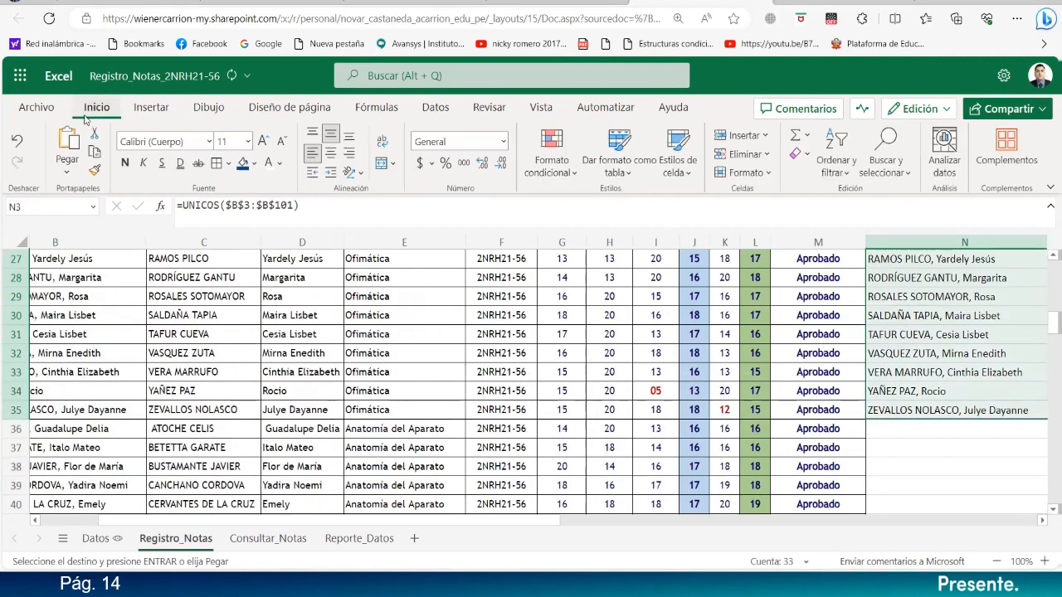
{"action": "left_click", "coordinate": [94, 152]}
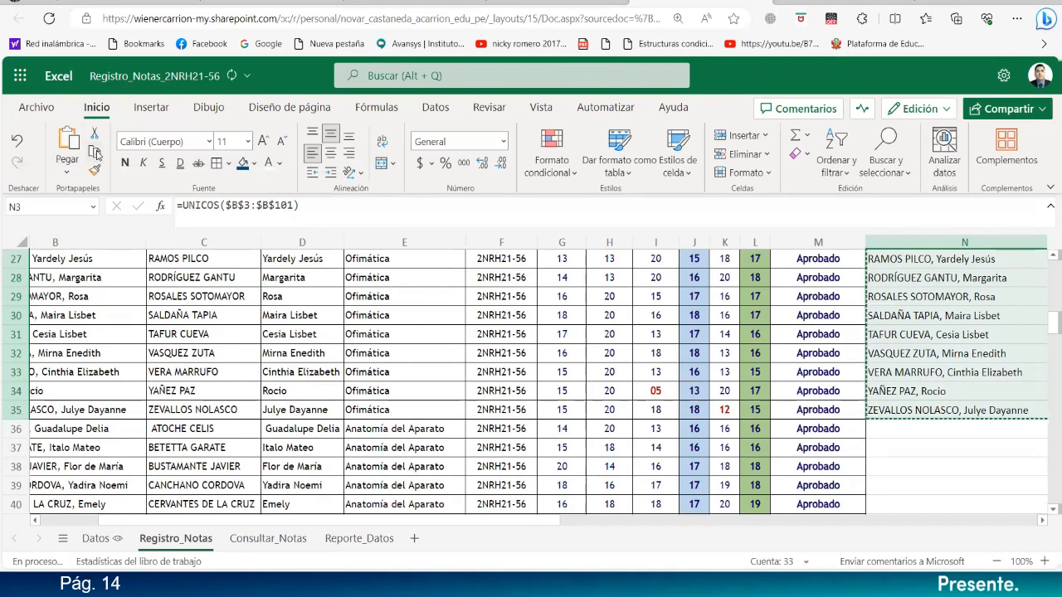
{"action": "left_click", "coordinate": [96, 538]}
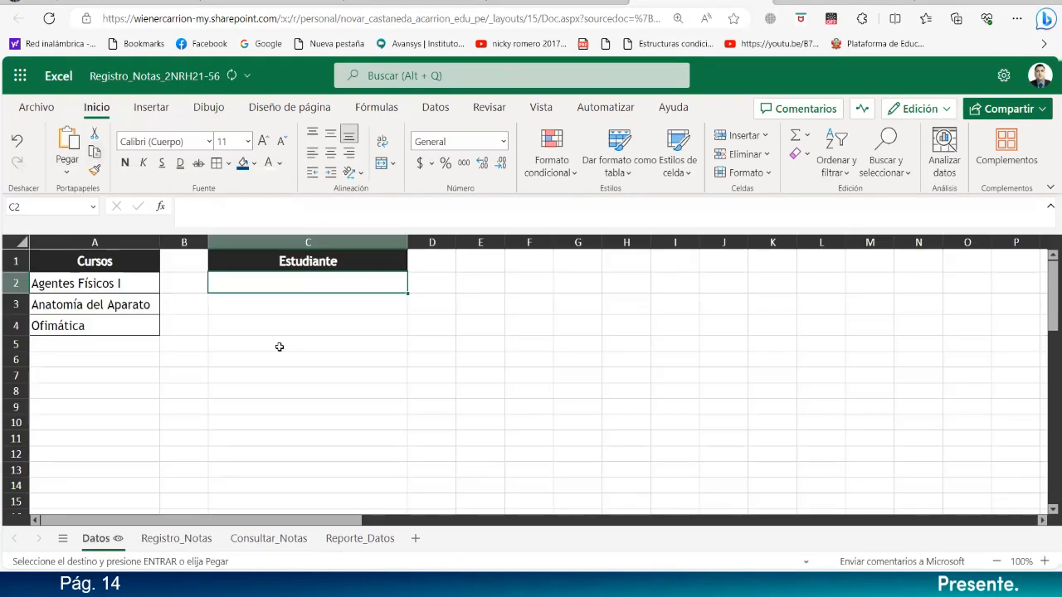
{"action": "left_click", "coordinate": [69, 170]}
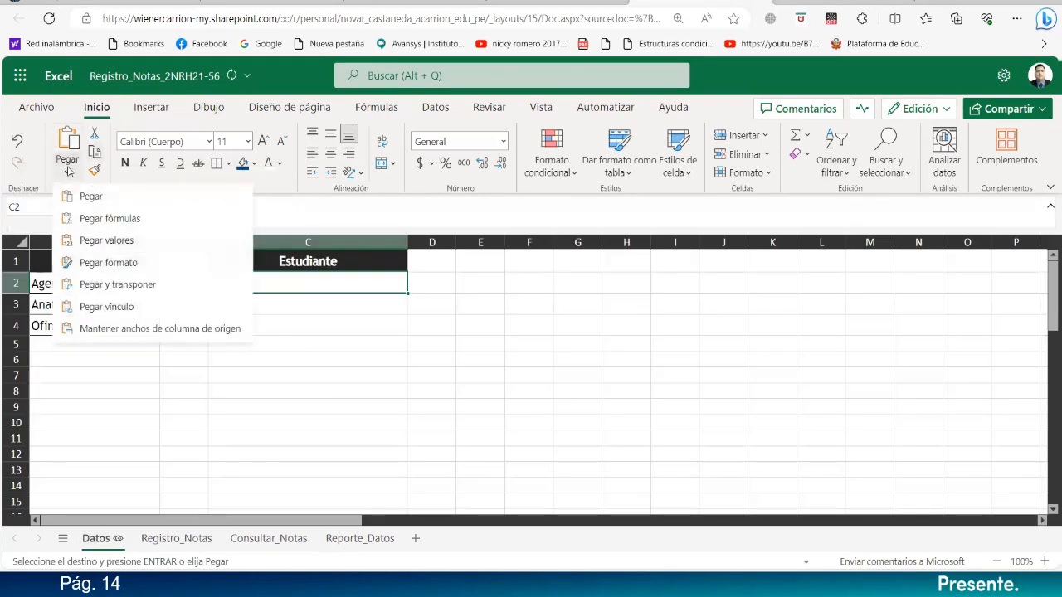
{"action": "left_click", "coordinate": [106, 240]}
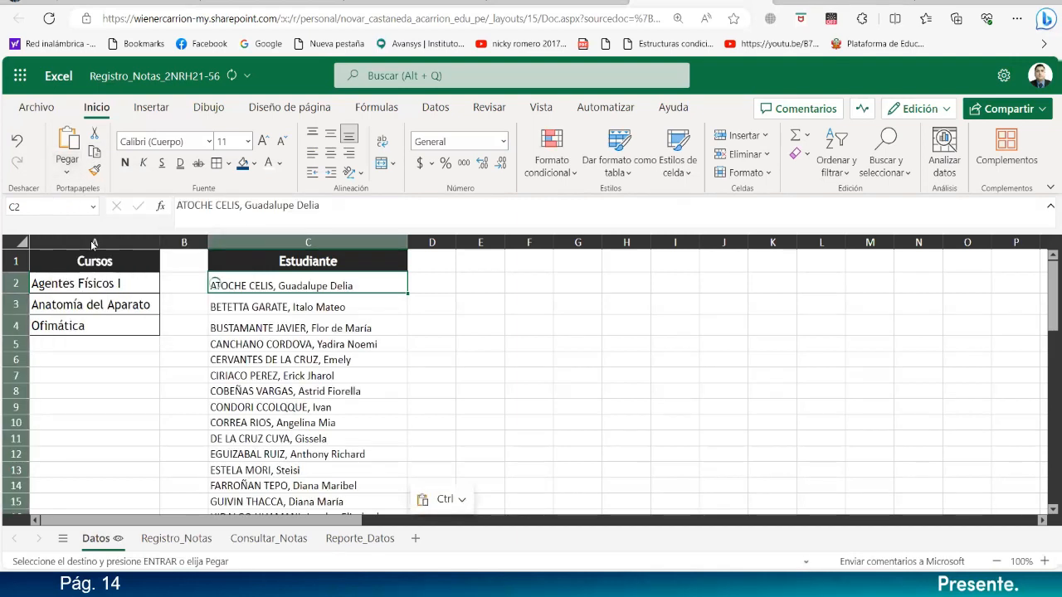
- Format the pasted student list in column C with borders, middle and left alignment, and Trebuchet MS at size 12
{"action": "left_click", "coordinate": [331, 133]}
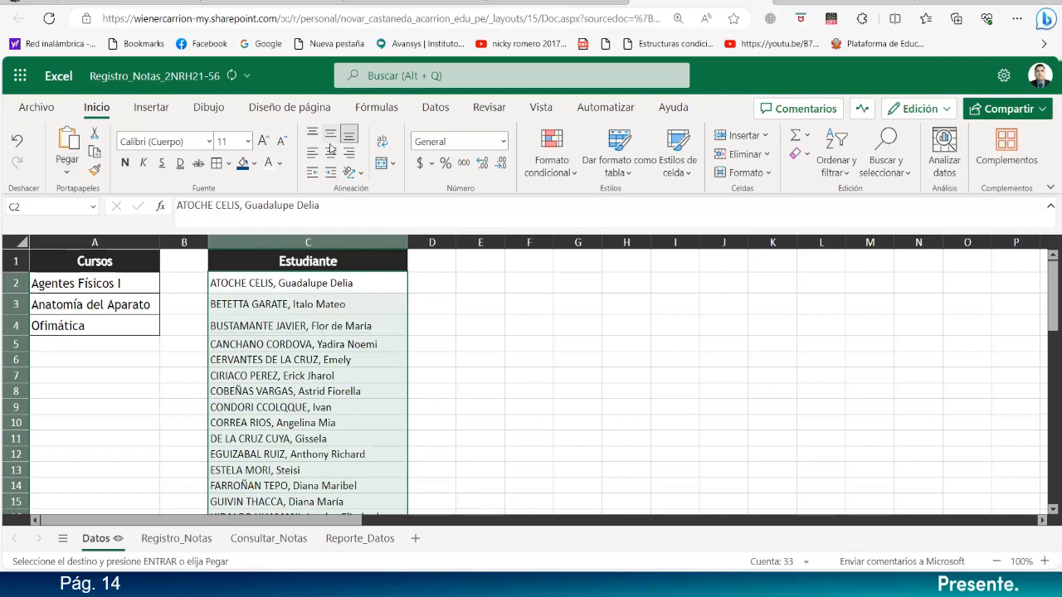
{"action": "left_click", "coordinate": [312, 153]}
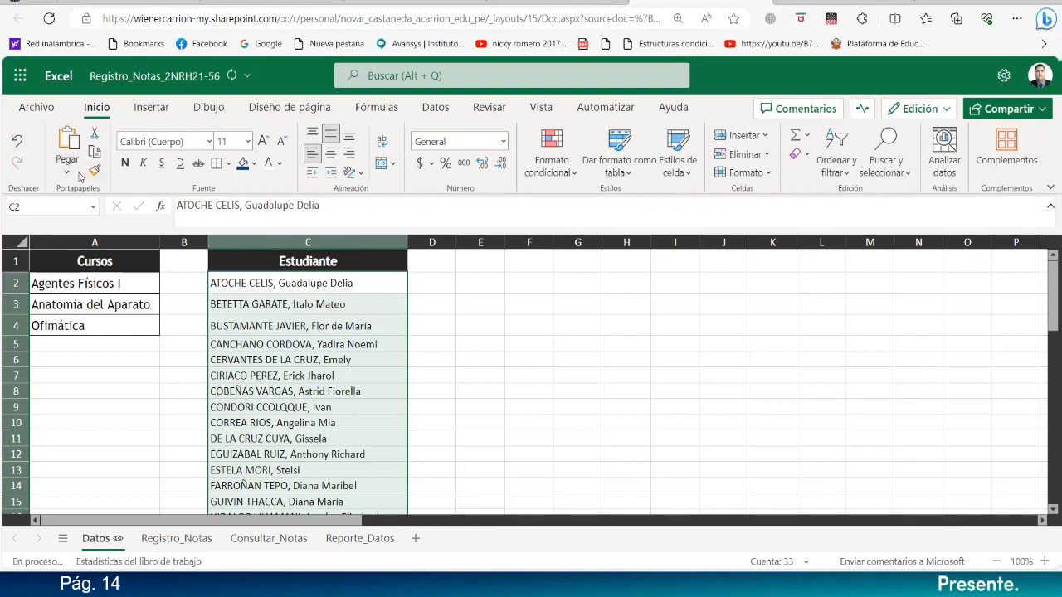
{"action": "left_click", "coordinate": [180, 143]}
{"action": "type", "text": "Trebuchet MS"}
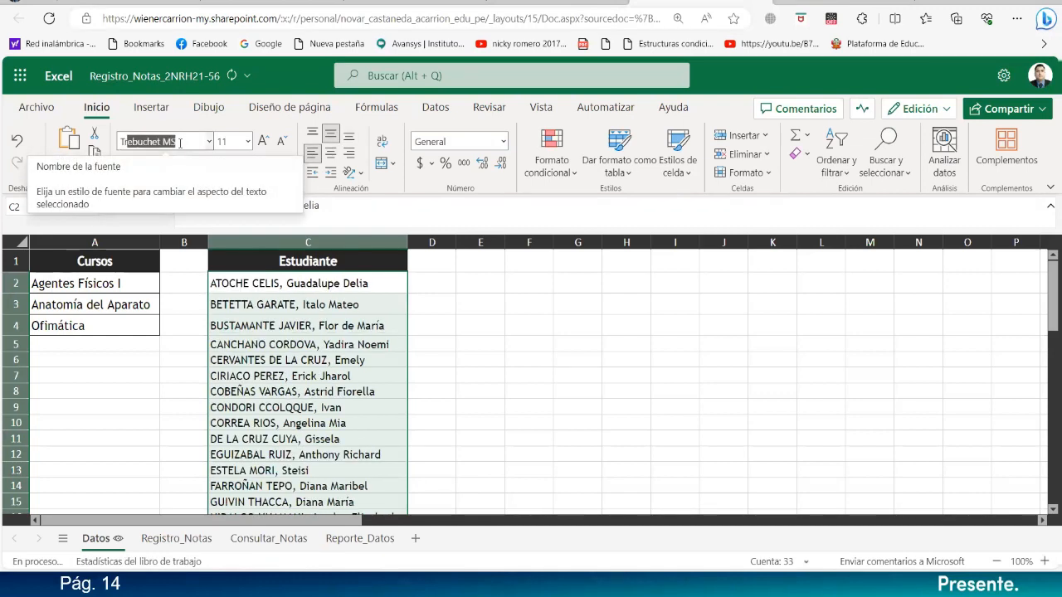
{"action": "left_click", "coordinate": [263, 141]}
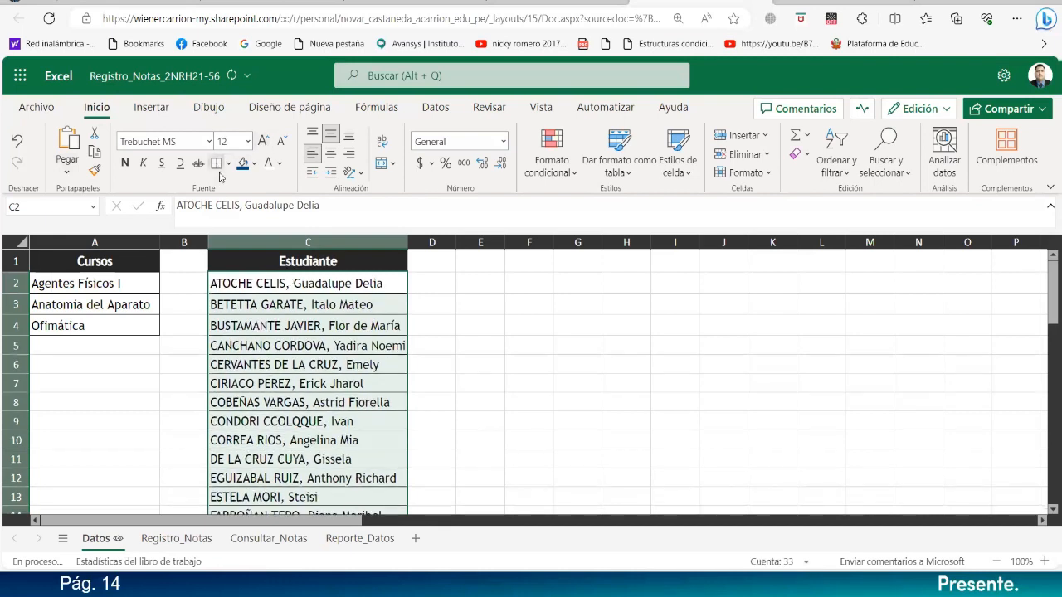
- Widen column C on Datos to fit the longest student names
{"action": "scroll", "coordinate": [343, 386], "scroll_direction": "down", "scroll_amount": 8}
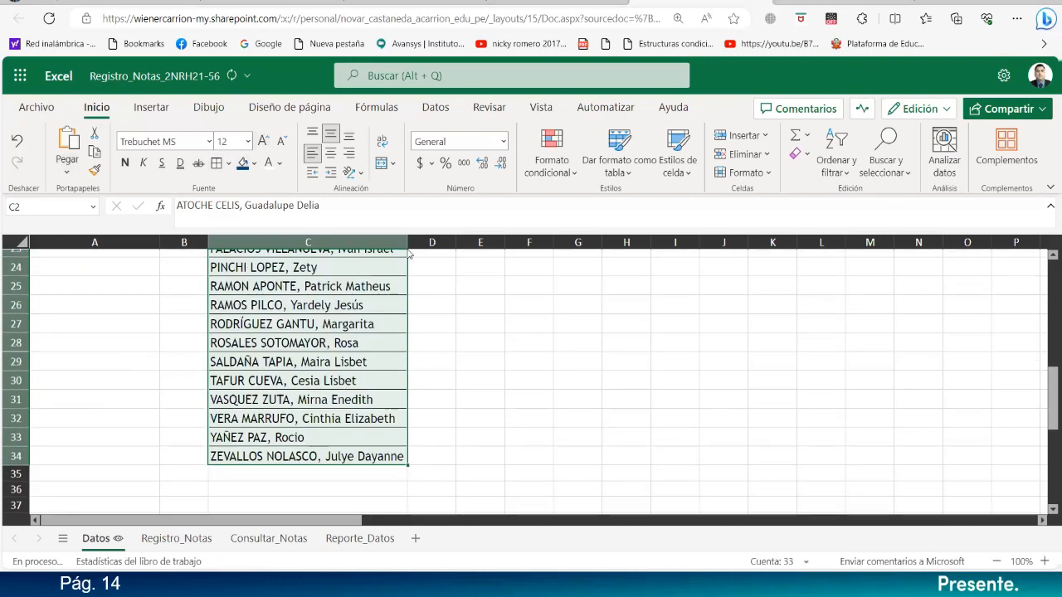
{"action": "left_click_drag", "start_coordinate": [407, 242], "coordinate": [428, 245]}
{"action": "scroll", "coordinate": [426, 307], "scroll_direction": "up", "scroll_amount": 8}
{"action": "scroll", "coordinate": [504, 407], "scroll_direction": "down", "scroll_amount": 2}
{"action": "left_click", "coordinate": [504, 407]}
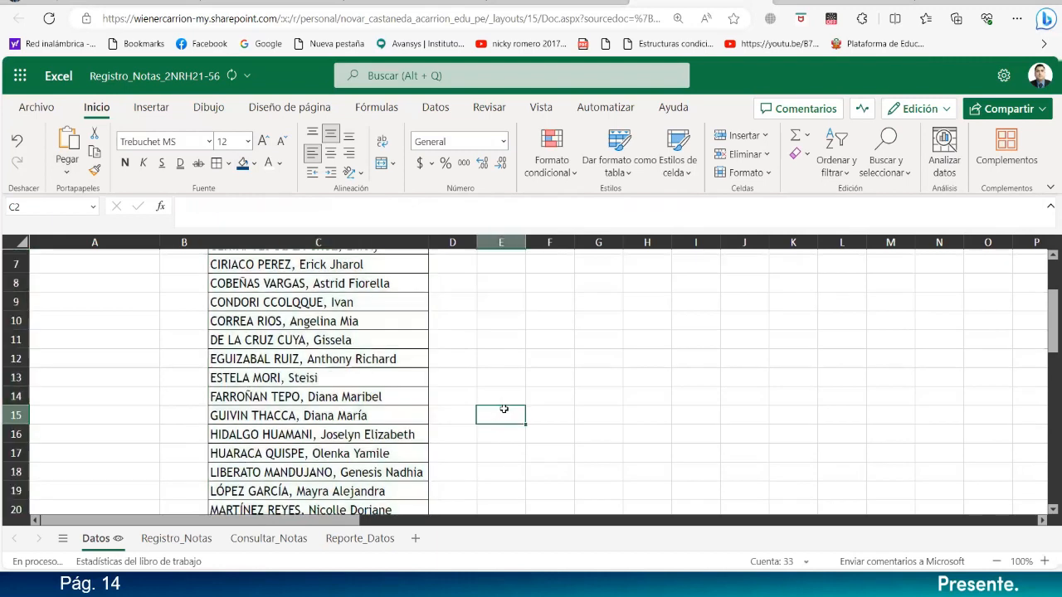
{"action": "left_click", "coordinate": [296, 286]}
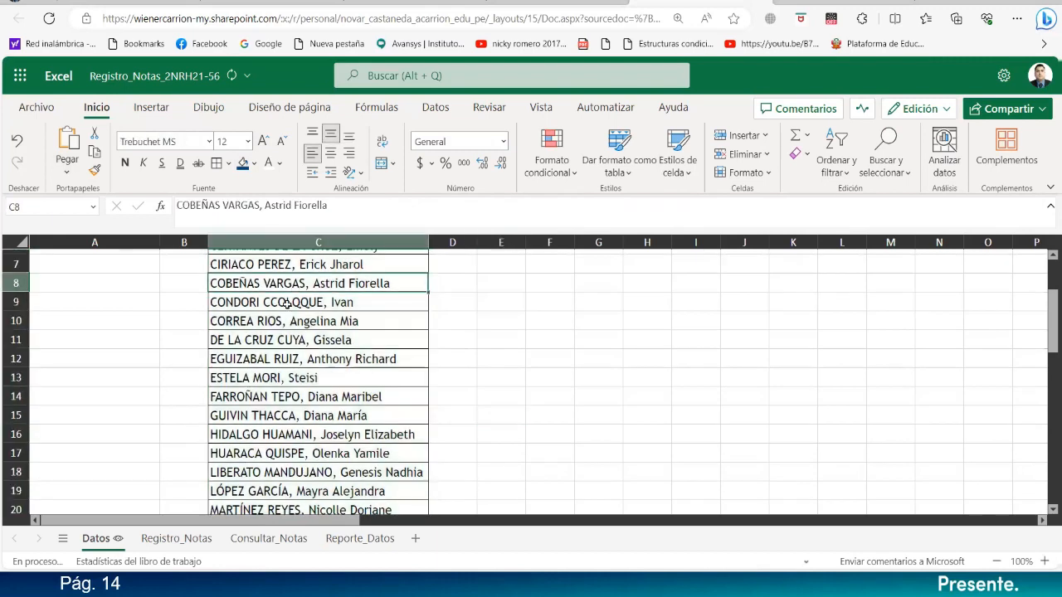
- Clear the contents of the whole helper column N on Registro_Notas
{"action": "left_click", "coordinate": [199, 540]}
{"action": "left_click", "coordinate": [929, 242]}
{"action": "right_click", "coordinate": [929, 243]}
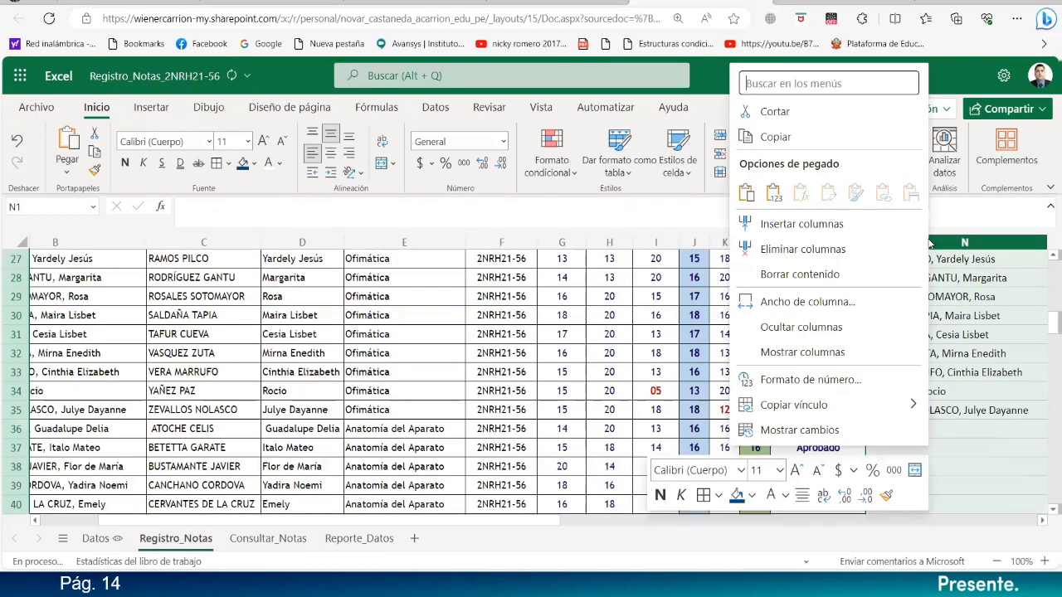
{"action": "right_click", "coordinate": [956, 256]}
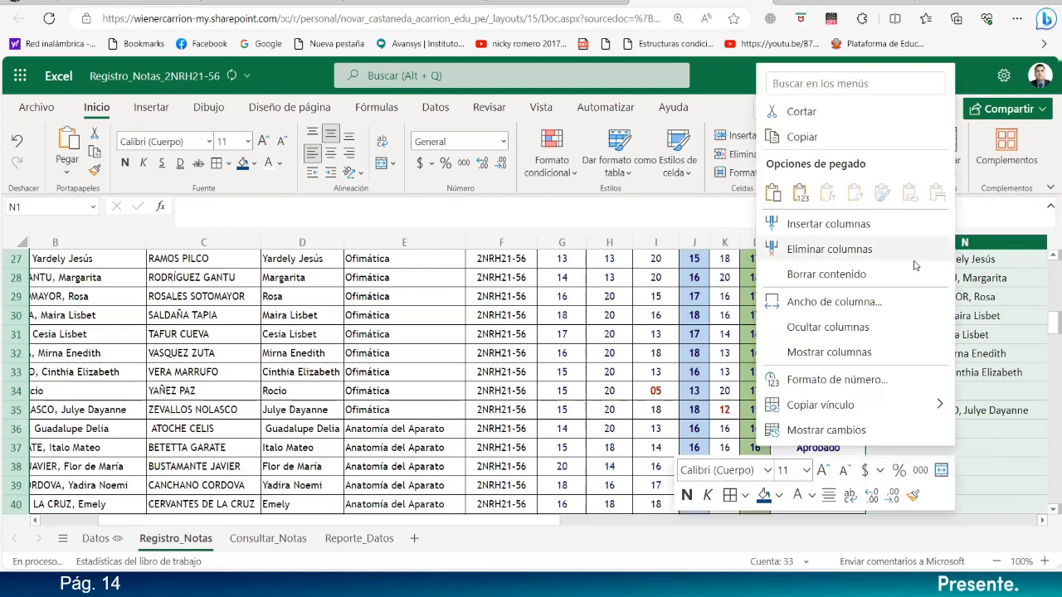
{"action": "left_click", "coordinate": [875, 353]}
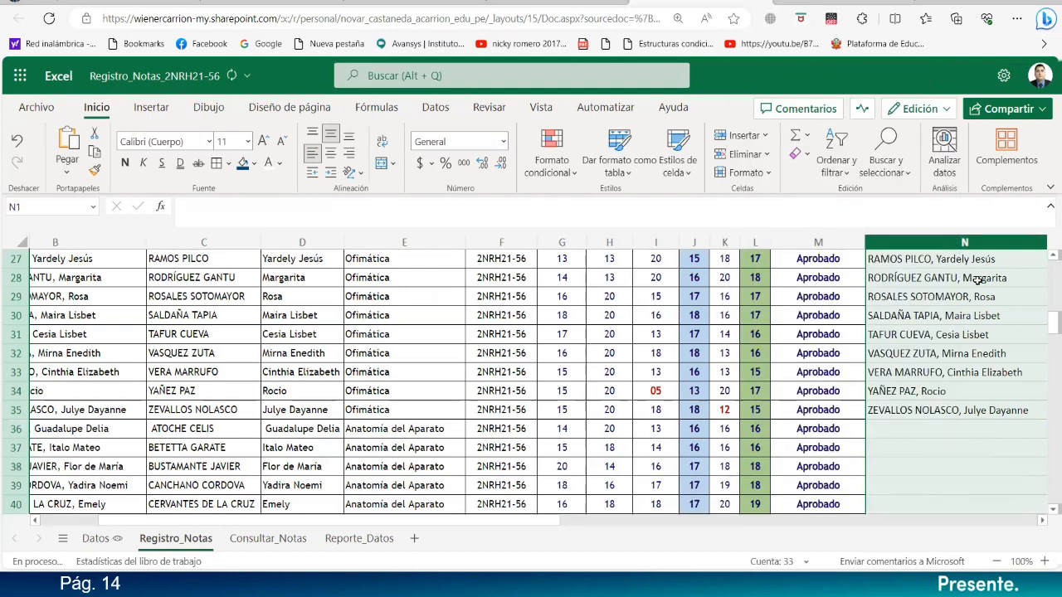
{"action": "right_click", "coordinate": [954, 241]}
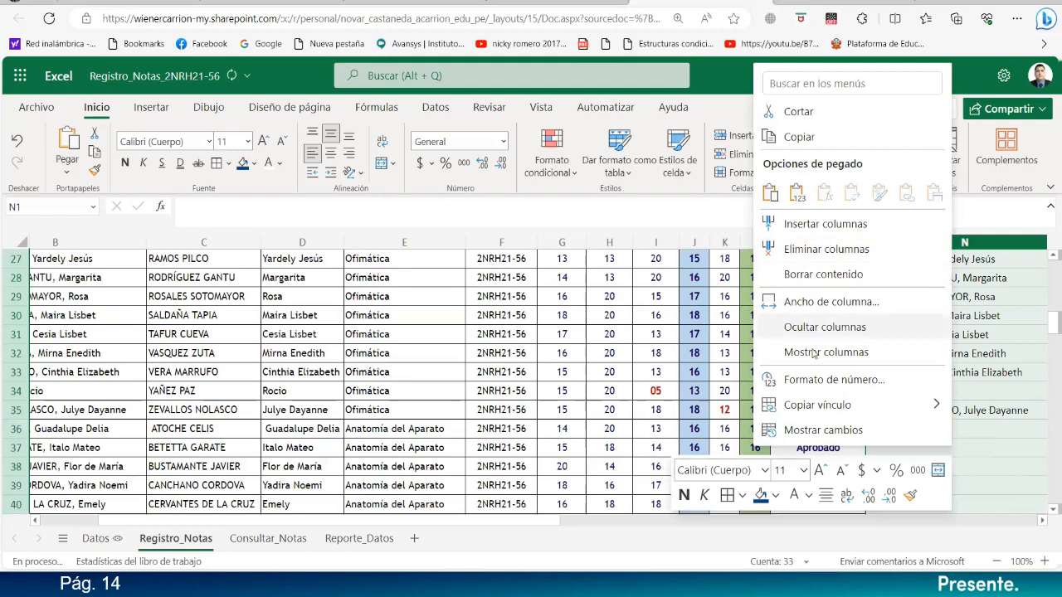
{"action": "left_click", "coordinate": [805, 277]}
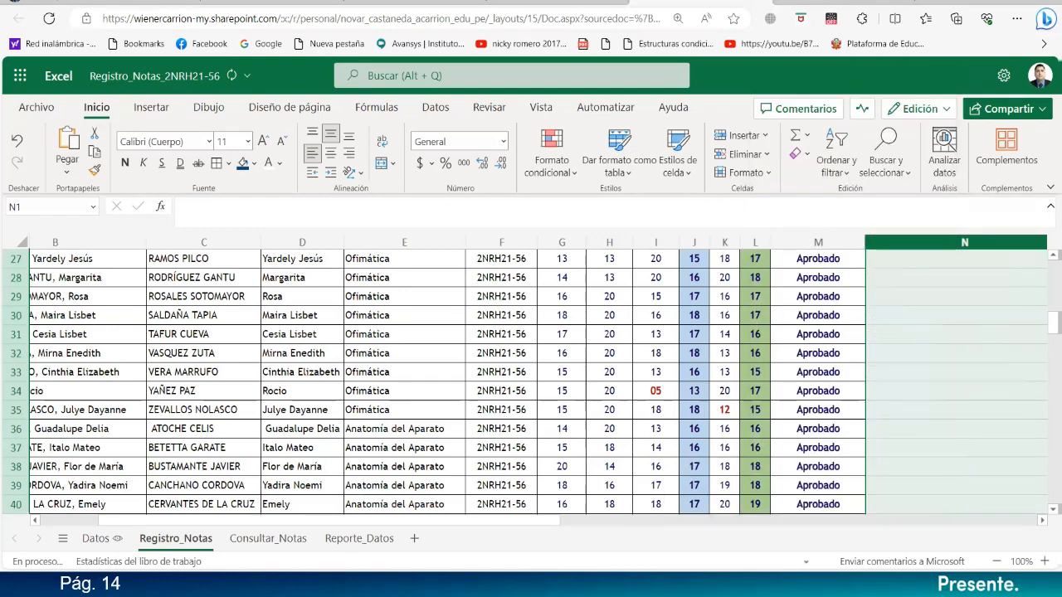
- Narrow the emptied column N on Registro_Notas to a small spacer like column O
{"action": "scroll", "coordinate": [835, 375], "scroll_direction": "right", "scroll_amount": 4}
{"action": "scroll", "coordinate": [836, 375], "scroll_direction": "up", "scroll_amount": 9}
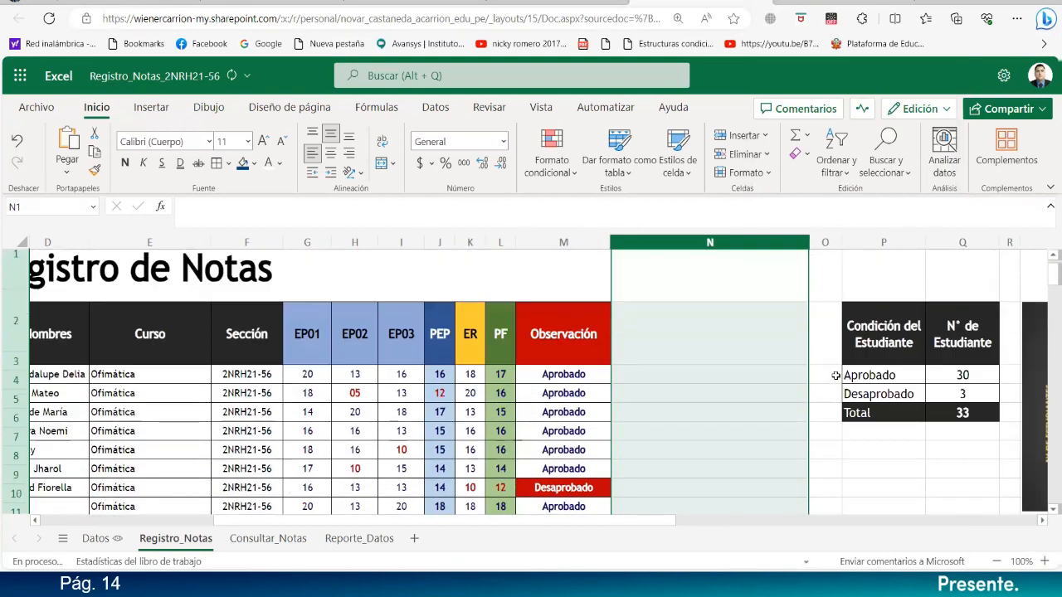
{"action": "left_click_drag", "start_coordinate": [809, 241], "coordinate": [672, 261]}
{"action": "left_click", "coordinate": [676, 270]}
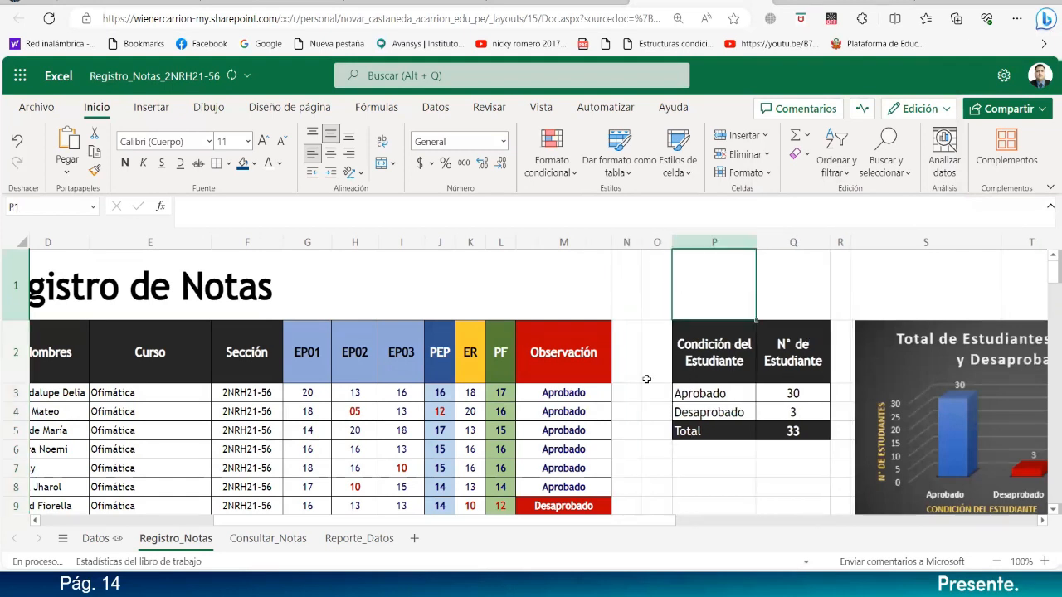
- Widen column E on the Datos sheet slightly
{"action": "left_click", "coordinate": [95, 539]}
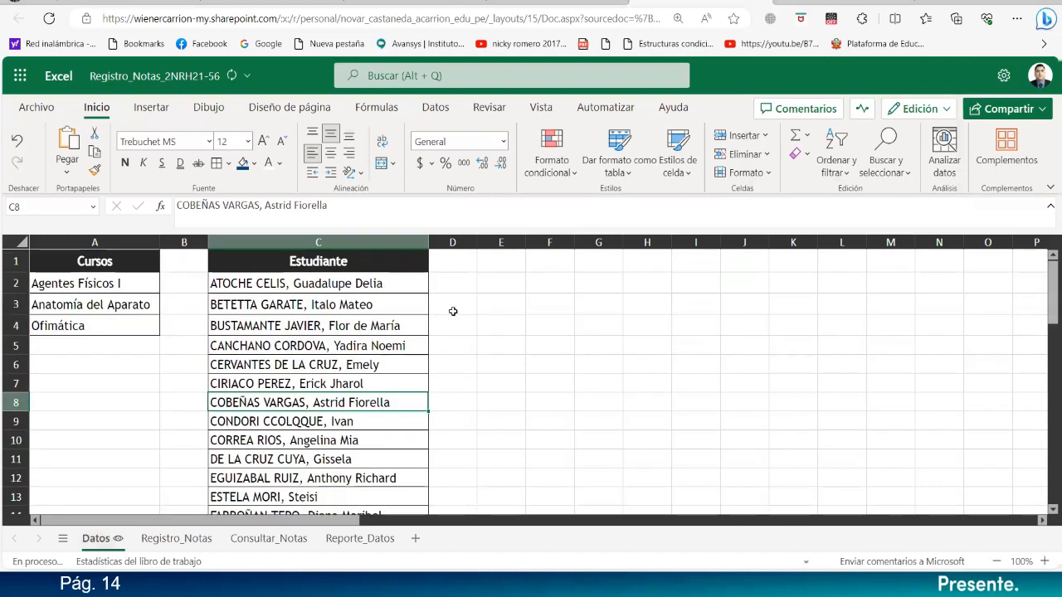
{"action": "left_click", "coordinate": [513, 262]}
{"action": "left_click_drag", "start_coordinate": [525, 242], "coordinate": [553, 245]}
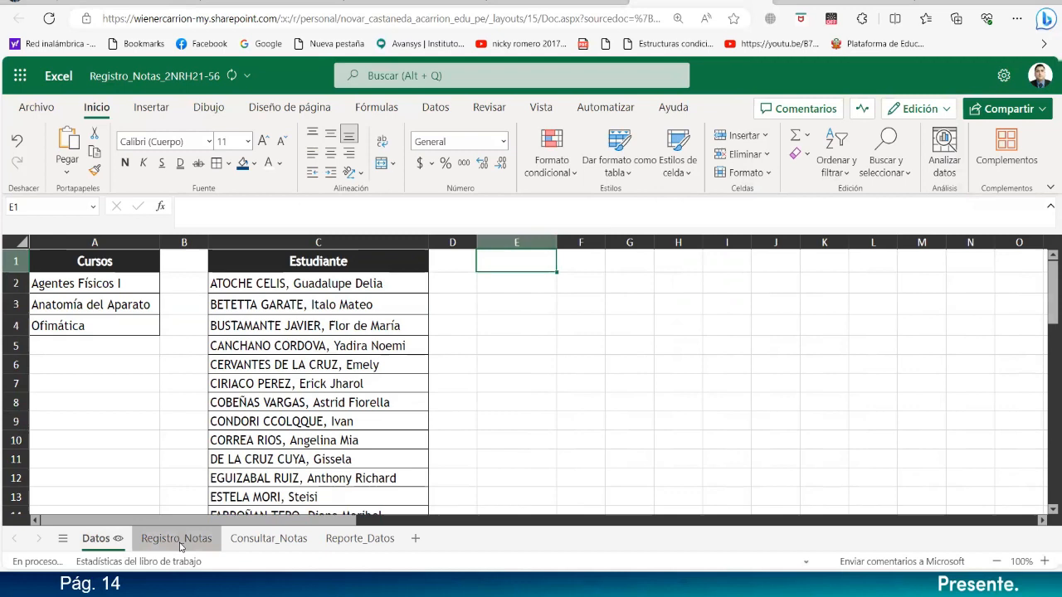
- Enter the header Condición in E1 of Datos, with Aprobado in E2 and Desaprobado in E3
{"action": "left_click", "coordinate": [176, 540]}
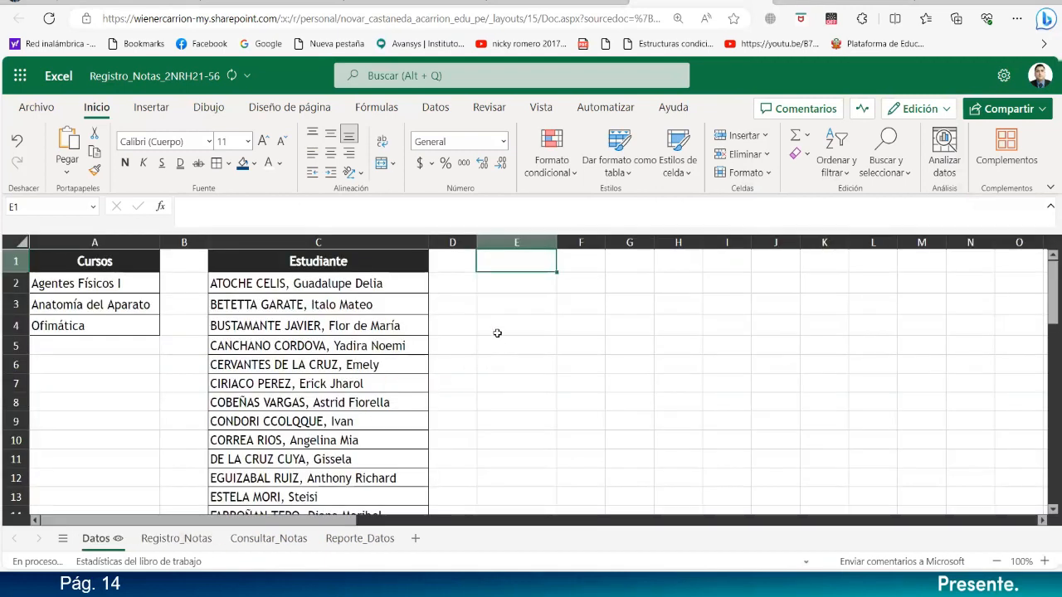
{"action": "type", "text": "Condición"}
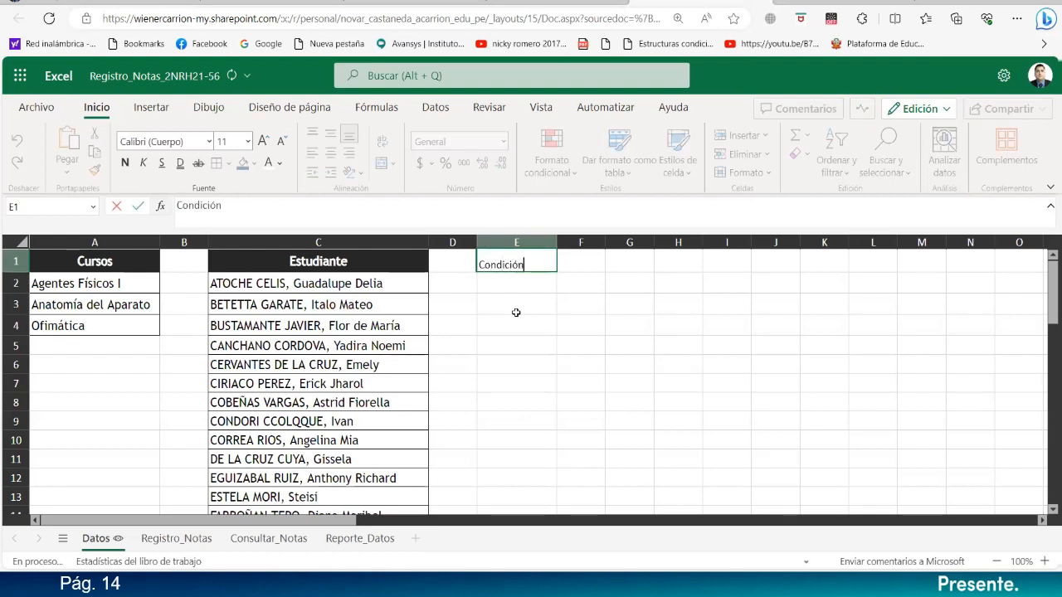
{"action": "key", "text": "Return"}
{"action": "type", "text": "Aprobado"}
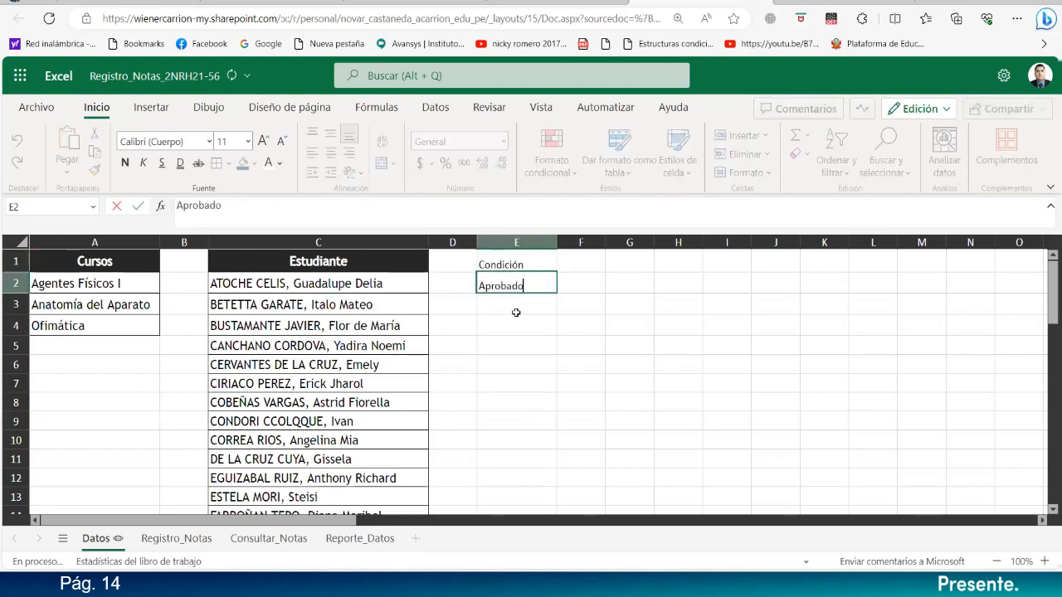
{"action": "key", "text": "Return"}
{"action": "type", "text": "Desa"}
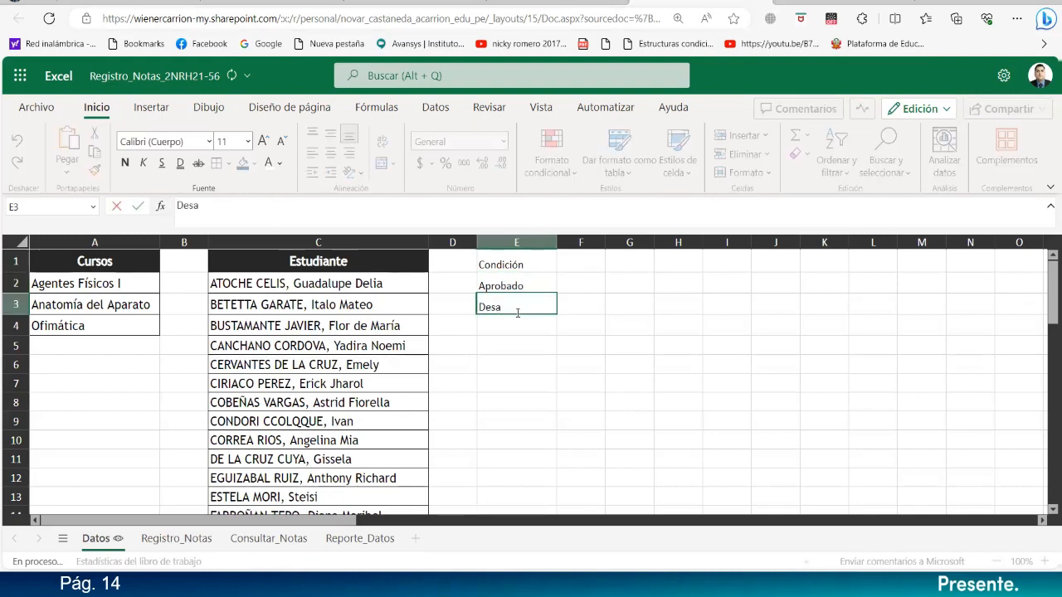
{"action": "key", "text": "BackSpace"}
{"action": "key", "text": "BackSpace"}
{"action": "key", "text": "Return"}
- Copy the formatting of student cell C2 to E2:E3 and that of the Estudiante header C1 to E1
{"action": "left_click", "coordinate": [412, 287]}
{"action": "left_click", "coordinate": [94, 153]}
{"action": "left_click_drag", "start_coordinate": [512, 285], "coordinate": [515, 308]}
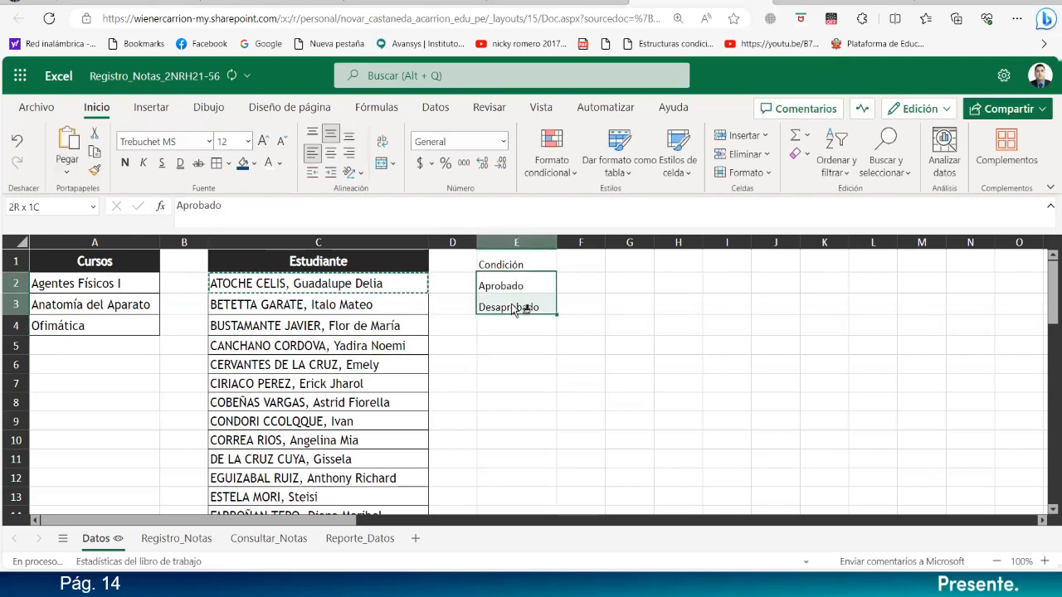
{"action": "left_click", "coordinate": [515, 363]}
{"action": "left_click", "coordinate": [318, 261]}
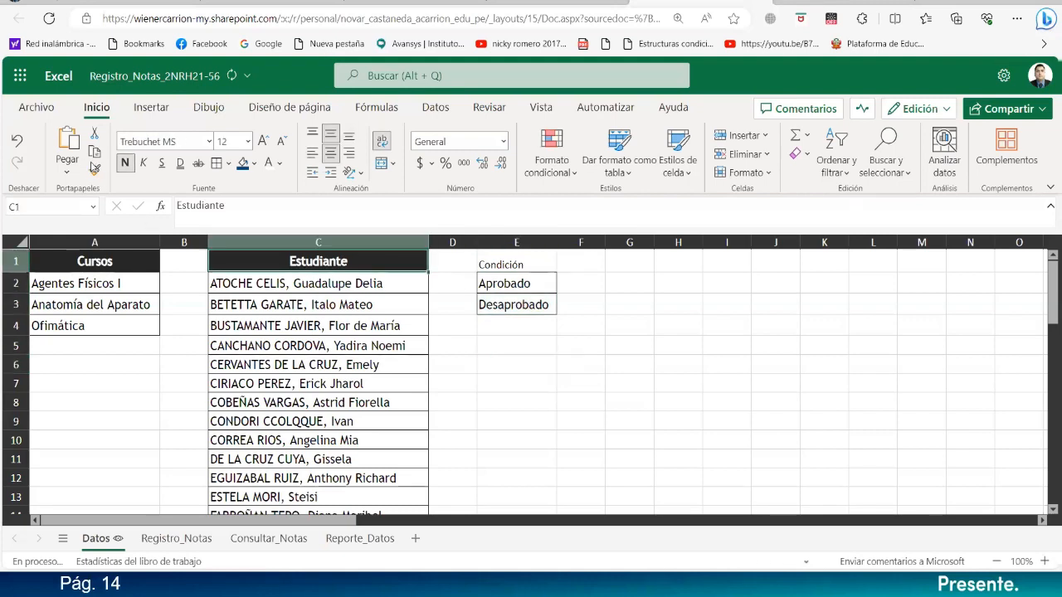
{"action": "left_click", "coordinate": [94, 169]}
{"action": "left_click", "coordinate": [504, 257]}
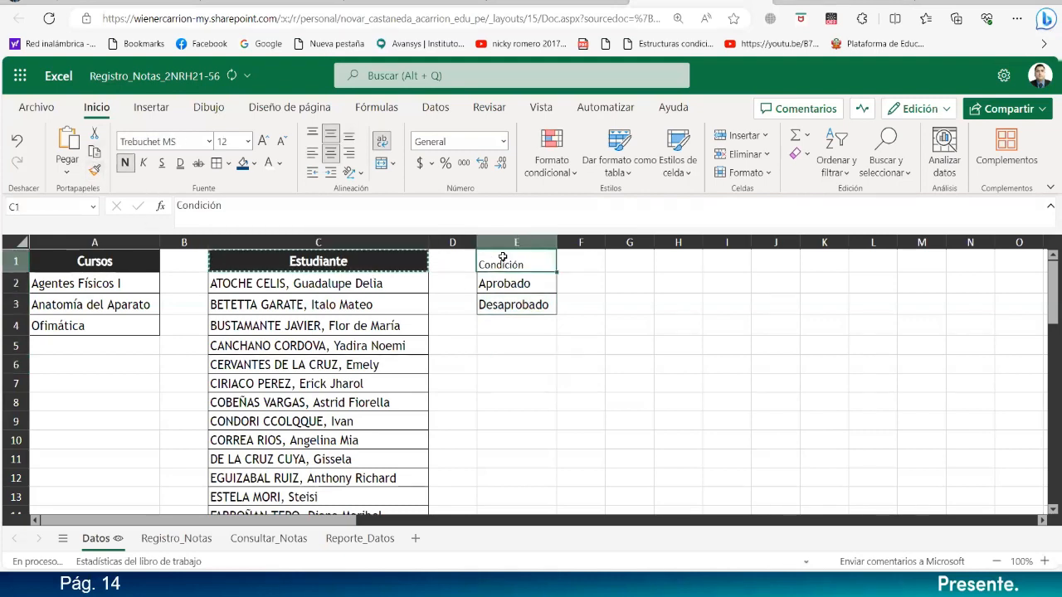
{"action": "left_click", "coordinate": [569, 365]}
- Add list validation to student cell E3 on Consultar_Notas, picking the student names C2:C34 on Datos as the source
{"action": "left_click", "coordinate": [175, 538]}
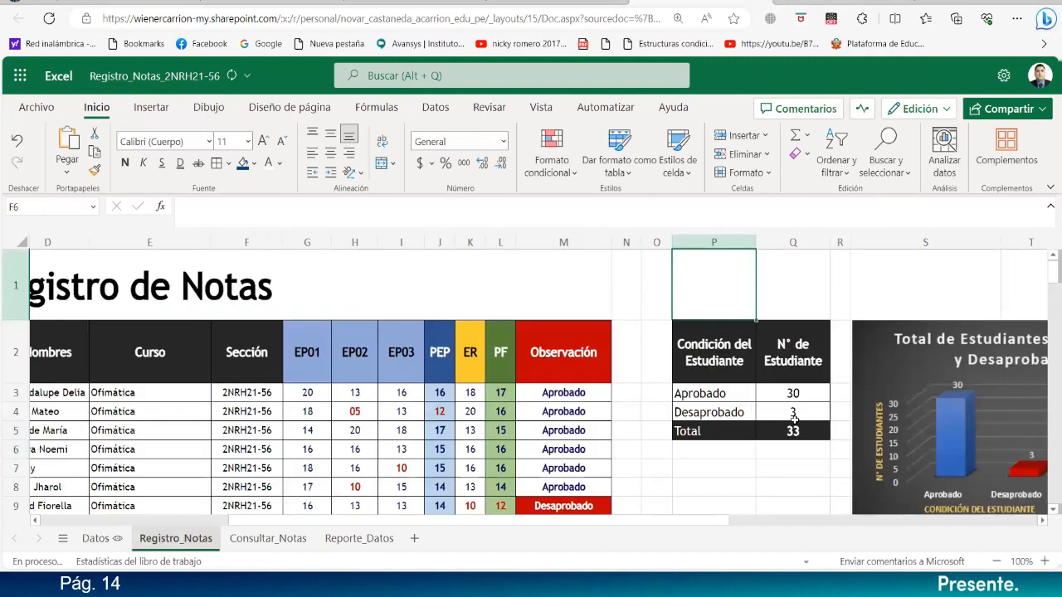
{"action": "left_click", "coordinate": [268, 539]}
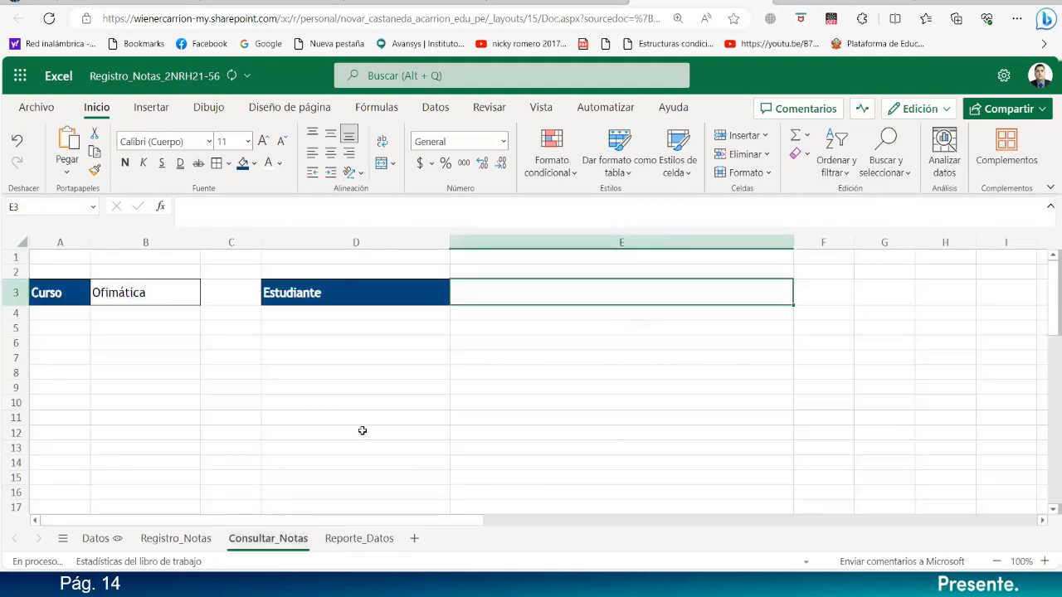
{"action": "left_click", "coordinate": [435, 107]}
{"action": "left_click", "coordinate": [725, 170]}
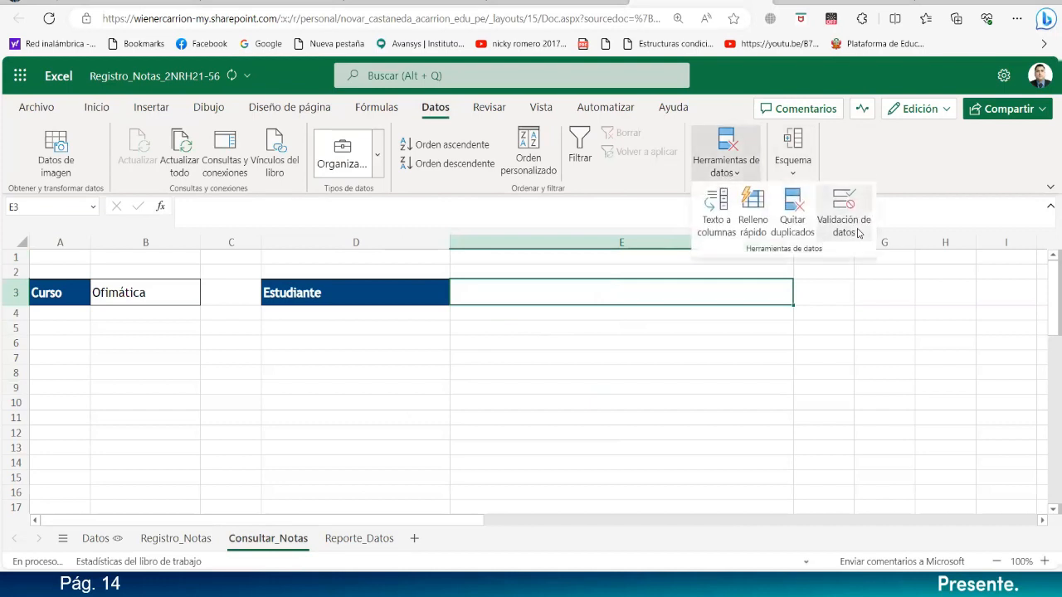
{"action": "left_click", "coordinate": [851, 220]}
{"action": "left_click", "coordinate": [488, 218]}
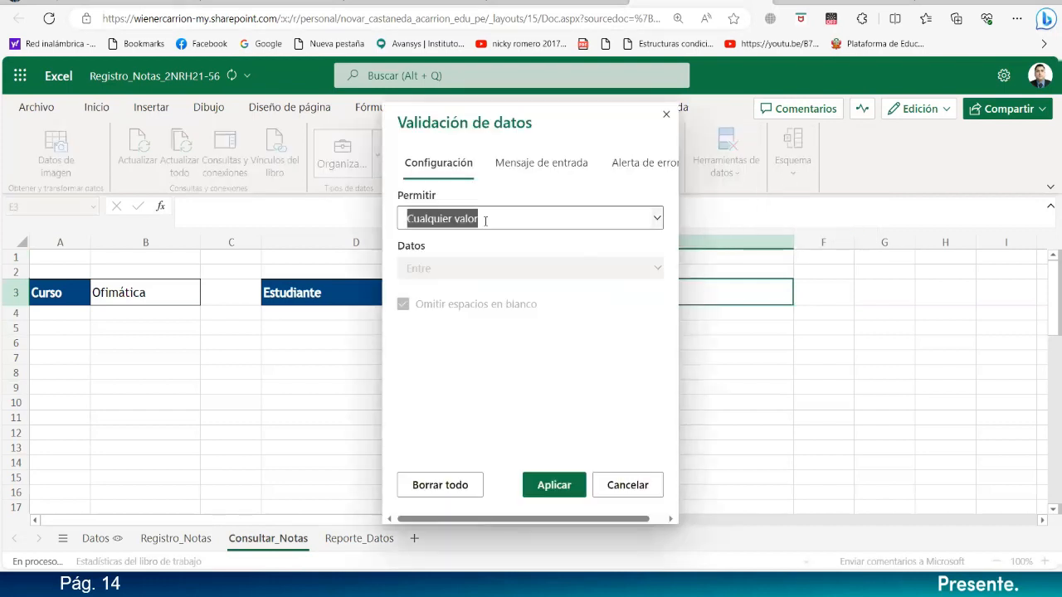
{"action": "left_click", "coordinate": [430, 317]}
{"action": "left_click", "coordinate": [440, 318]}
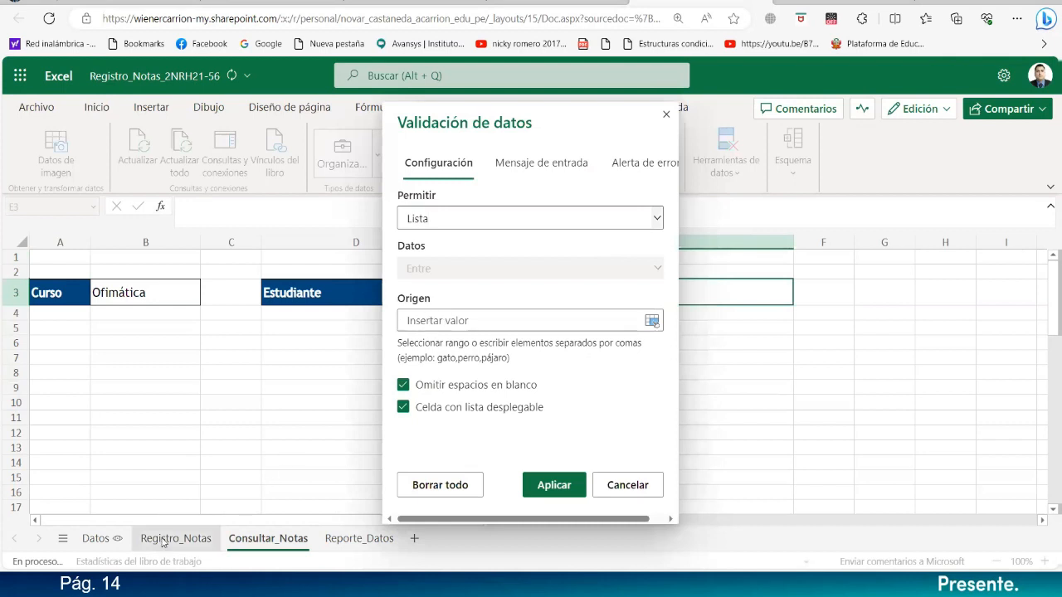
{"action": "left_click", "coordinate": [116, 539]}
{"action": "left_click_drag", "start_coordinate": [273, 287], "coordinate": [296, 478]}
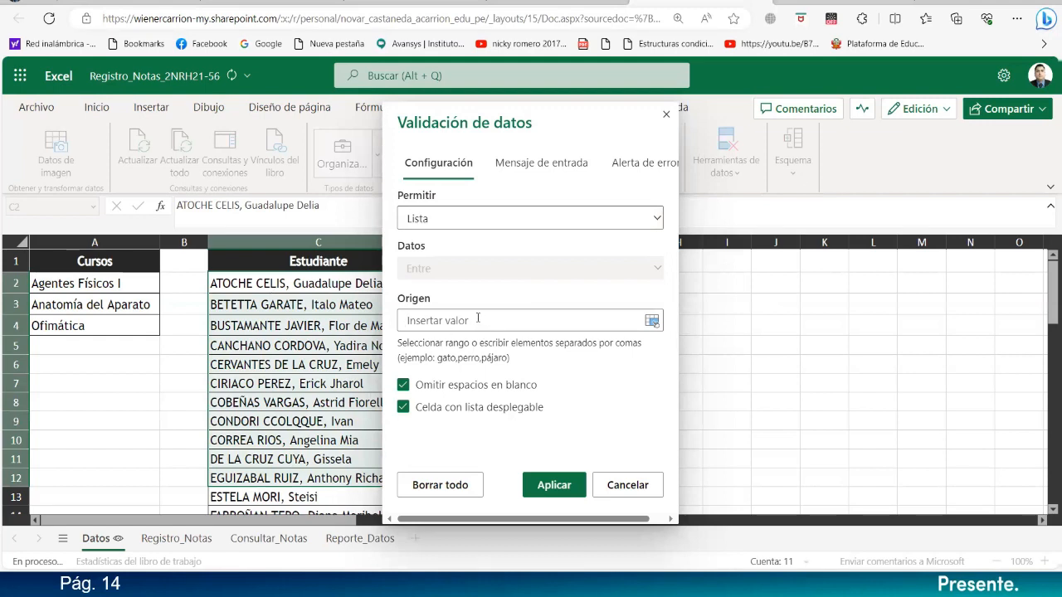
{"action": "left_click", "coordinate": [311, 284]}
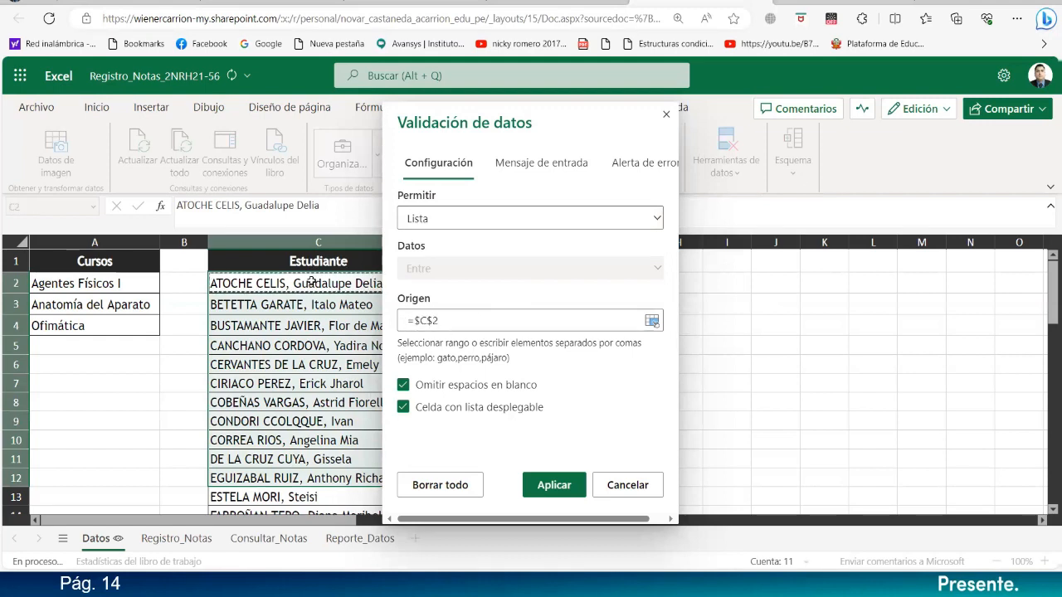
{"action": "mouse_move", "coordinate": [321, 373]}
{"action": "left_mouse_down"}
{"action": "mouse_move", "coordinate": [312, 540]}
{"action": "mouse_move", "coordinate": [312, 380]}
{"action": "left_mouse_up"}
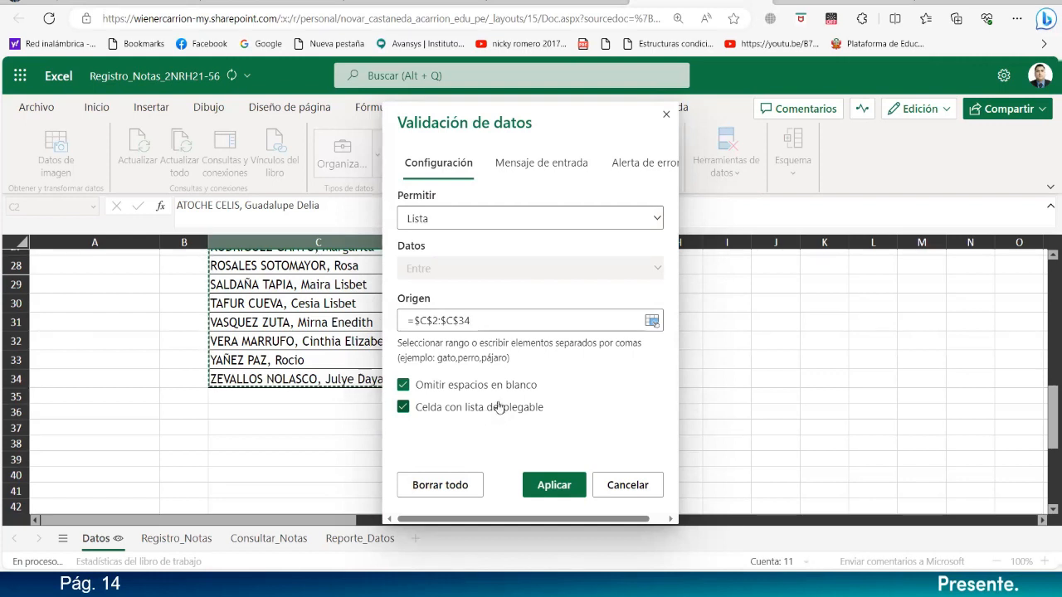
- Give the validation a blocking error alert titled Registro de Notas with the message "Seleccione el Estudiante a Consultar!" and apply it
{"action": "left_click", "coordinate": [635, 163]}
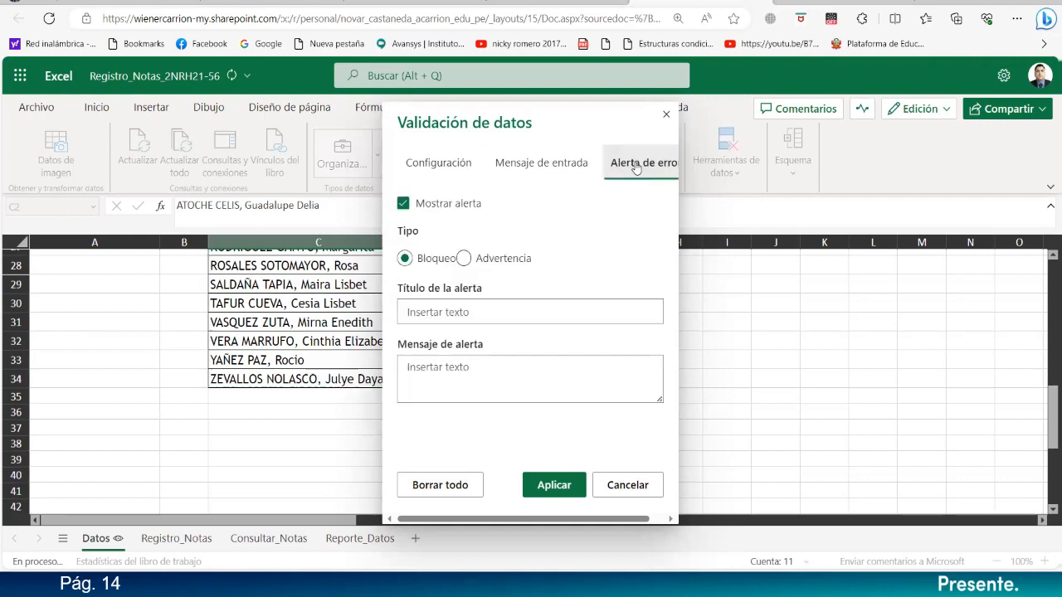
{"action": "left_click", "coordinate": [469, 316]}
{"action": "type", "text": "Registro de Notas"}
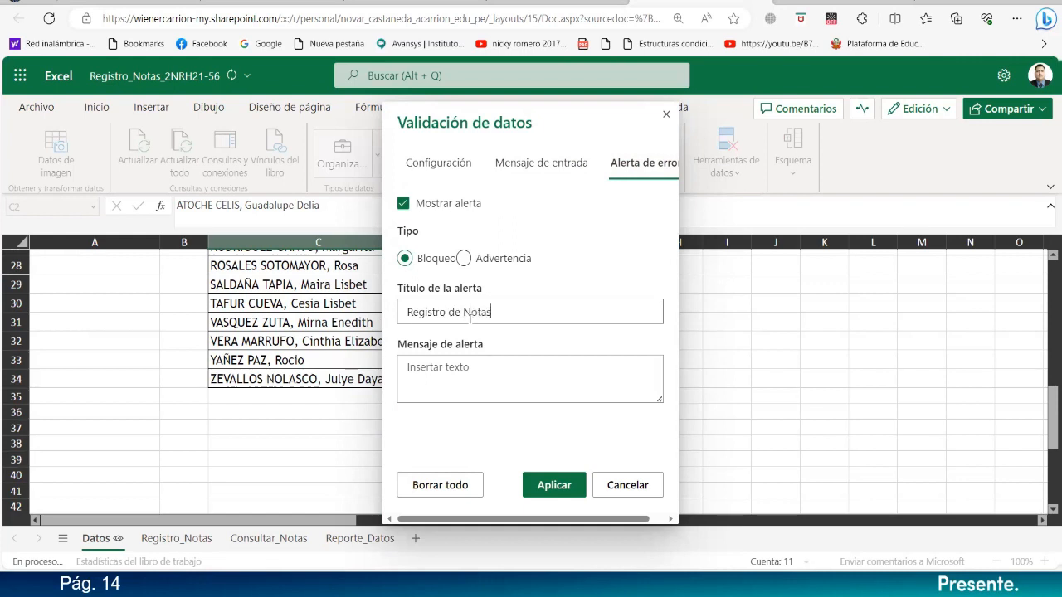
{"action": "key", "text": "Tab"}
{"action": "type", "text": "Se"}
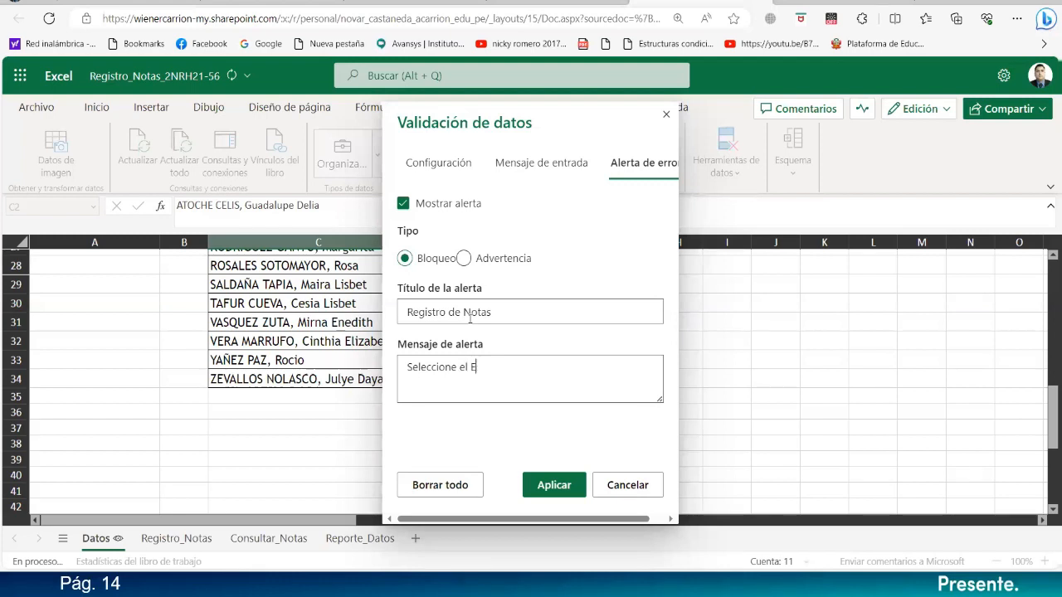
{"action": "type", "text": "leccione el Estudiante a Consultar!"}
{"action": "left_click", "coordinate": [554, 486]}
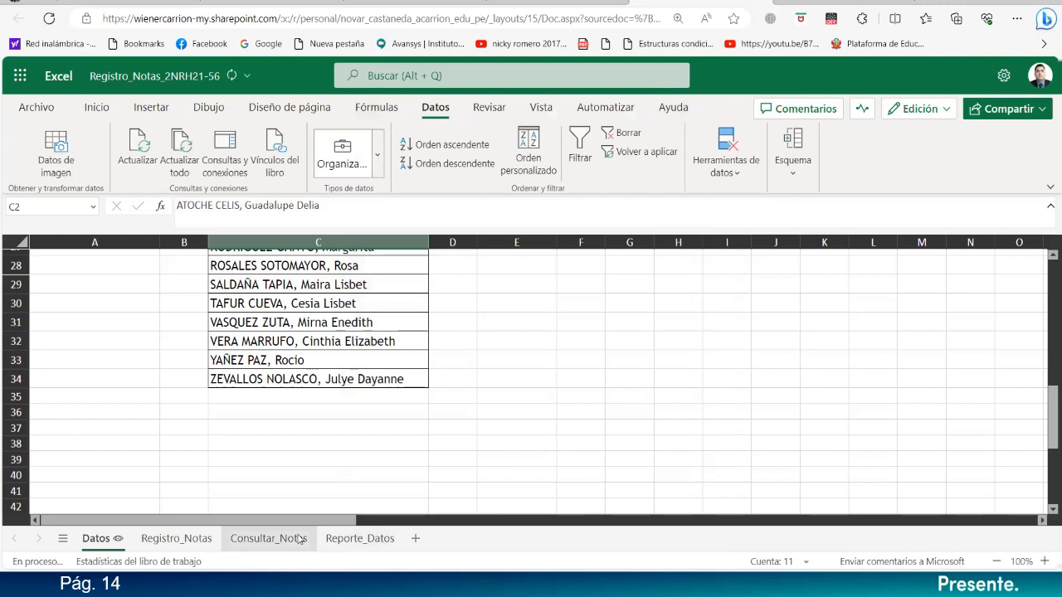
- Check the entries offered by the student drop-down in E3 on Consultar_Notas
{"action": "left_click", "coordinate": [268, 538]}
{"action": "left_click", "coordinate": [802, 288]}
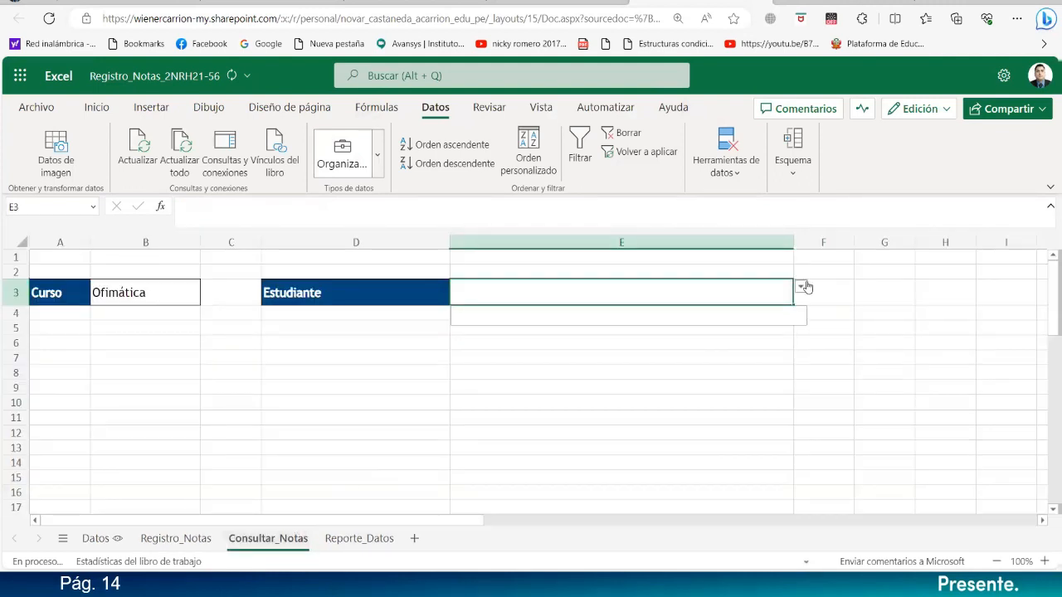
{"action": "left_click", "coordinate": [803, 288]}
{"action": "left_click", "coordinate": [802, 288]}
{"action": "left_click", "coordinate": [802, 288]}
- Try to replace the source of E3's list validation with ='Datos'!$C$2:$C$34 and apply it
{"action": "left_click", "coordinate": [739, 176]}
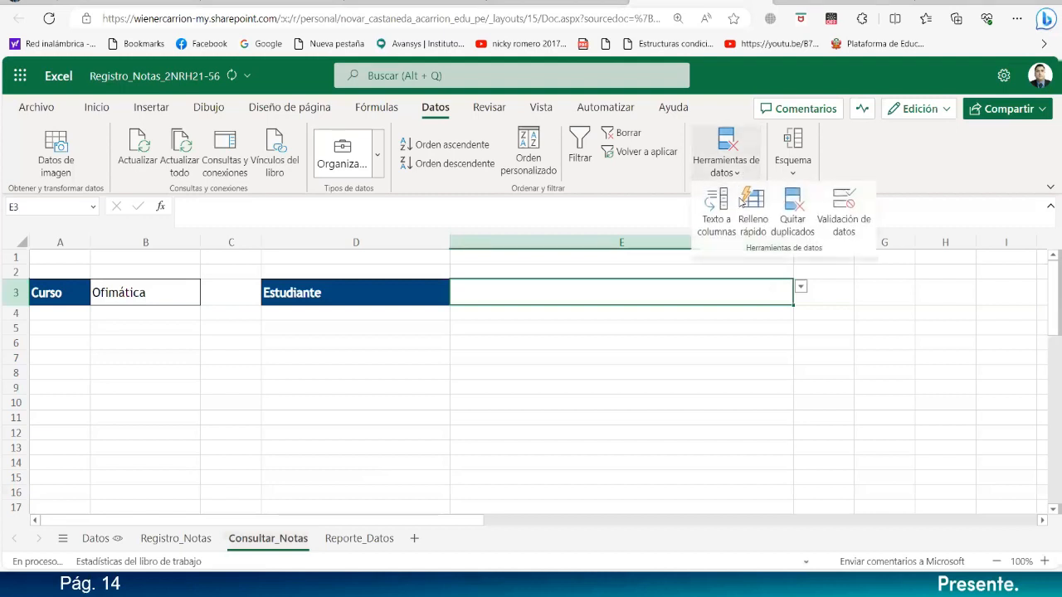
{"action": "left_click", "coordinate": [849, 210]}
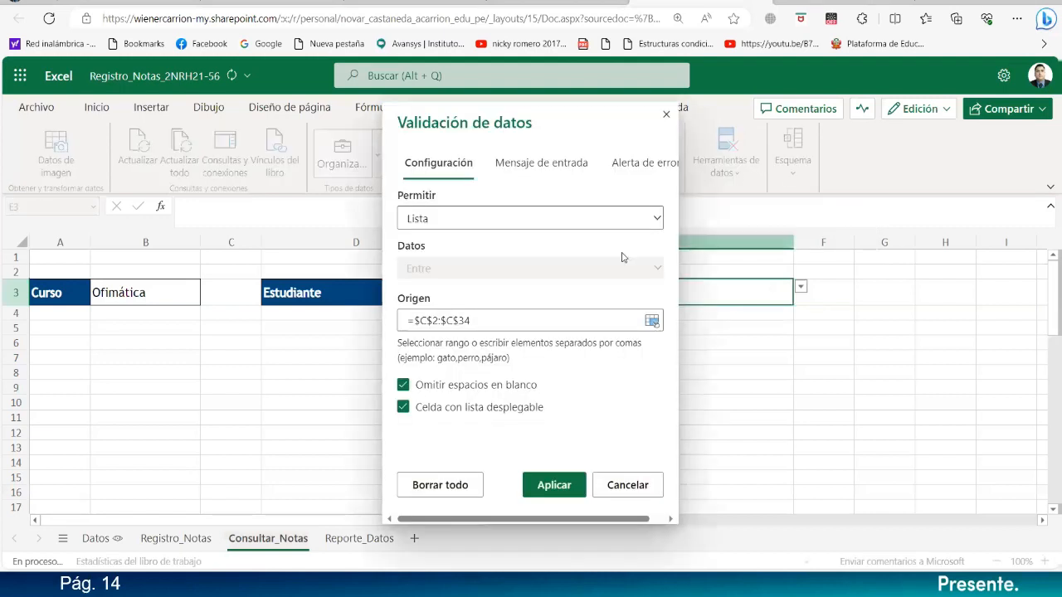
{"action": "left_click_drag", "start_coordinate": [514, 99], "coordinate": [840, 117]}
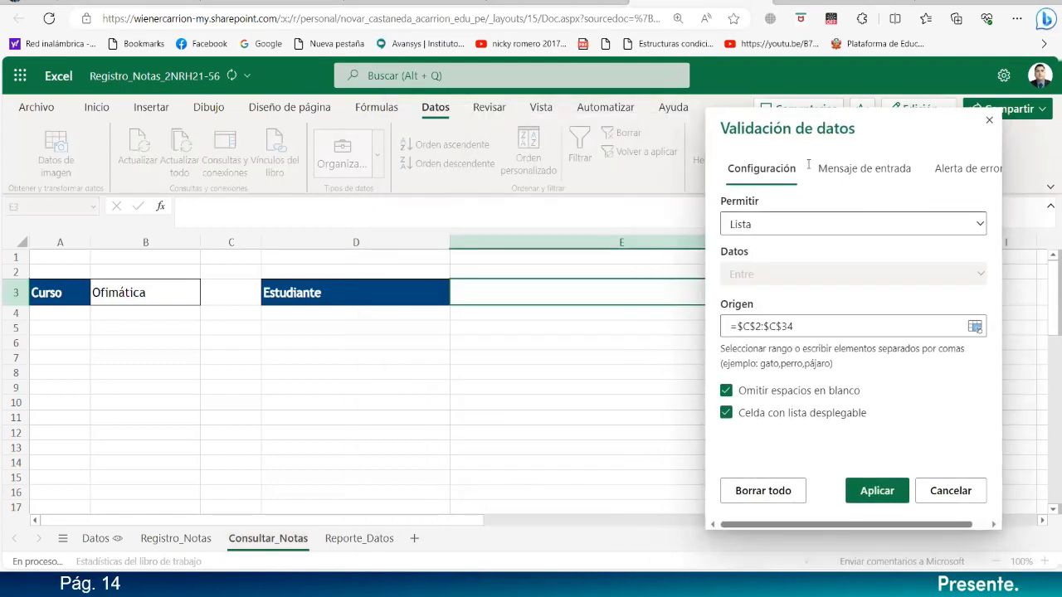
{"action": "left_click", "coordinate": [768, 325]}
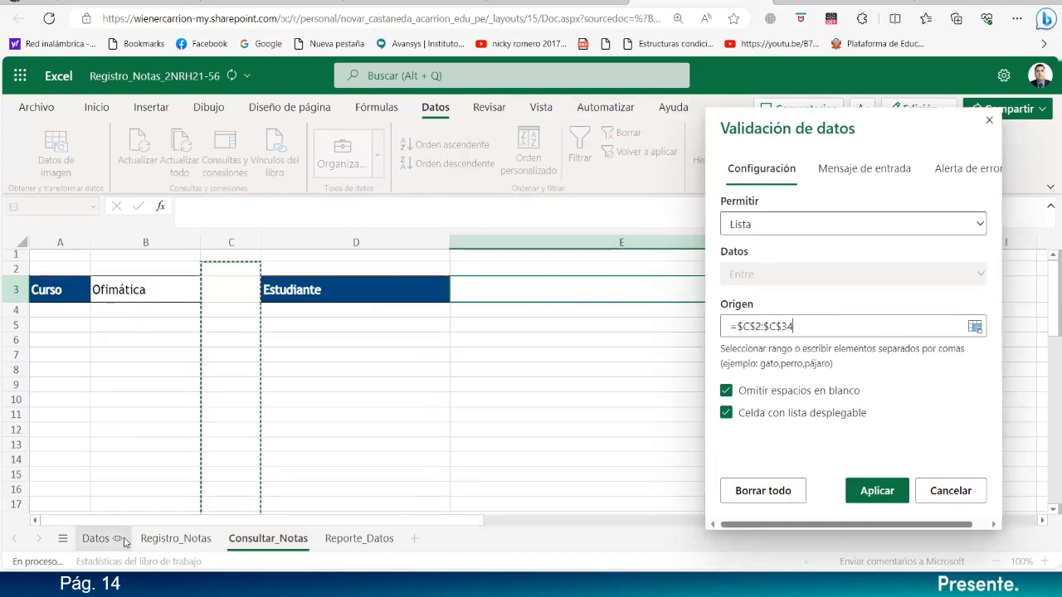
{"action": "left_click", "coordinate": [96, 540]}
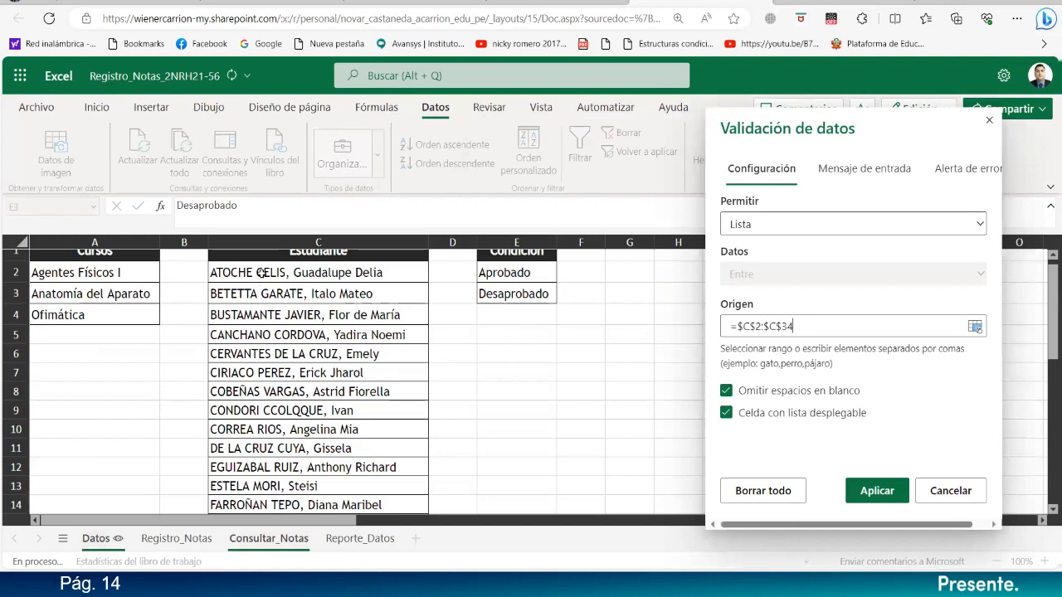
{"action": "left_click", "coordinate": [262, 273]}
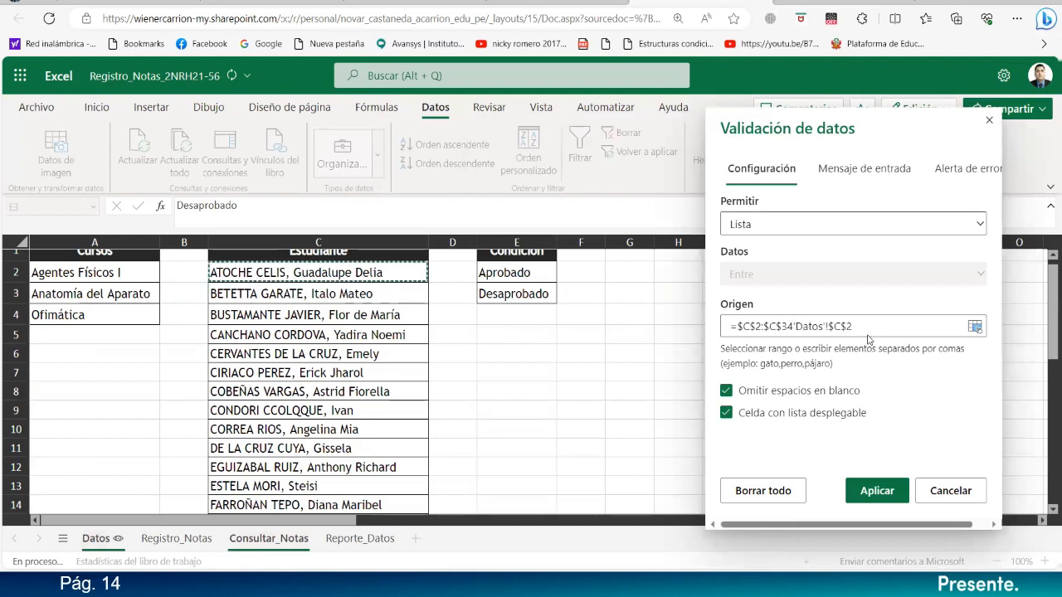
{"action": "left_click_drag", "start_coordinate": [868, 326], "coordinate": [724, 324]}
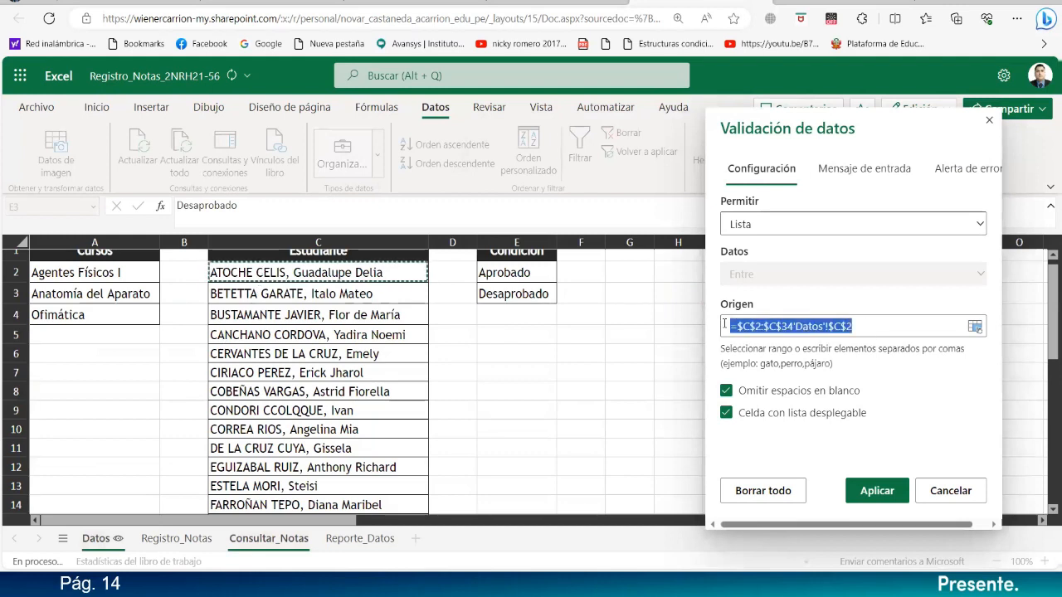
{"action": "key", "text": "BackSpace"}
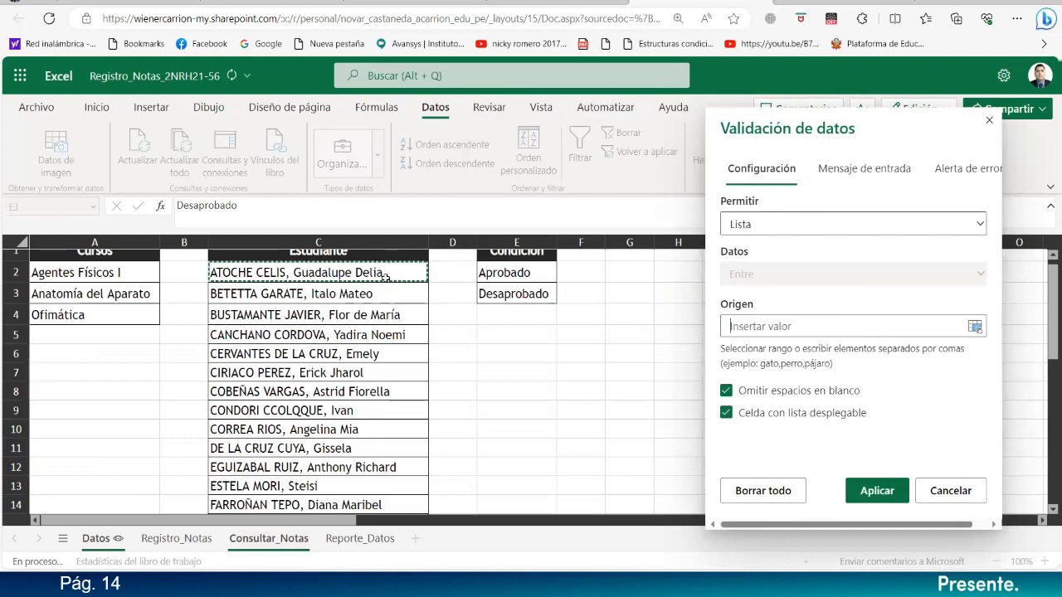
{"action": "mouse_move", "coordinate": [386, 278]}
{"action": "left_mouse_down"}
{"action": "mouse_move", "coordinate": [390, 518]}
{"action": "mouse_move", "coordinate": [382, 274]}
{"action": "left_mouse_up"}
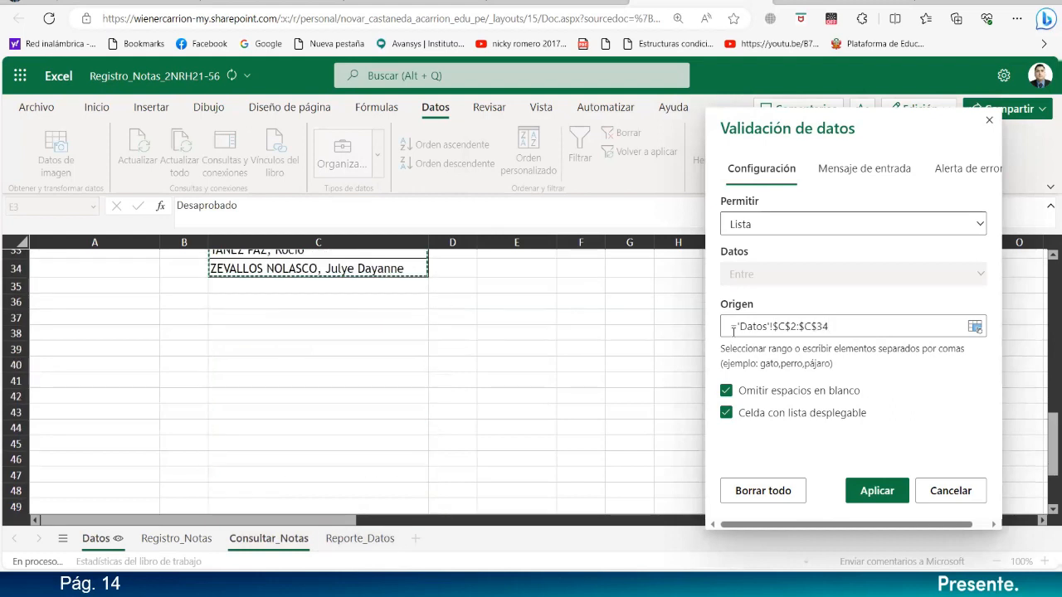
{"action": "left_click", "coordinate": [962, 168]}
{"action": "left_click", "coordinate": [880, 491]}
- Accept the redirect to the Excel home page and confirm leaving the site
{"action": "left_click", "coordinate": [594, 362]}
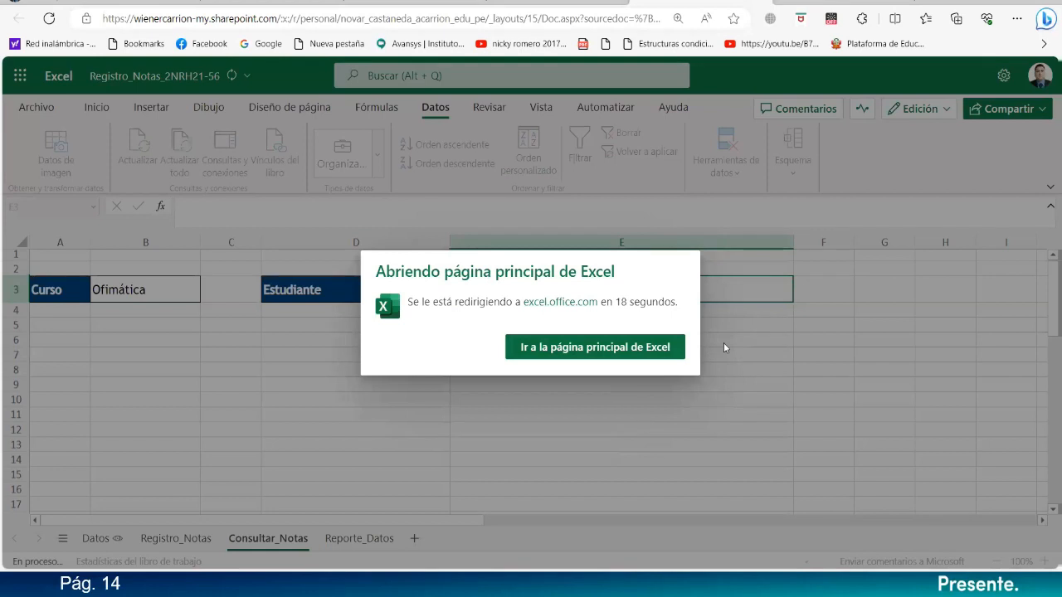
{"action": "left_click", "coordinate": [614, 355]}
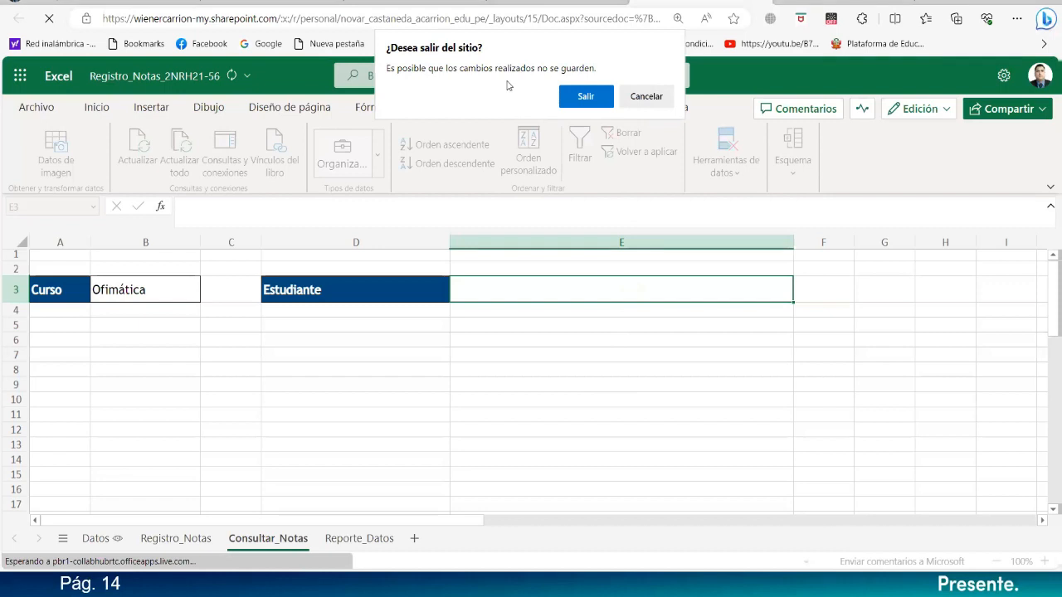
{"action": "left_click", "coordinate": [585, 101]}
- Select E3 on Consultar_Notas and inspect its student drop-down again
{"action": "left_click", "coordinate": [630, 334]}
{"action": "left_click", "coordinate": [656, 289]}
{"action": "left_click", "coordinate": [802, 284]}
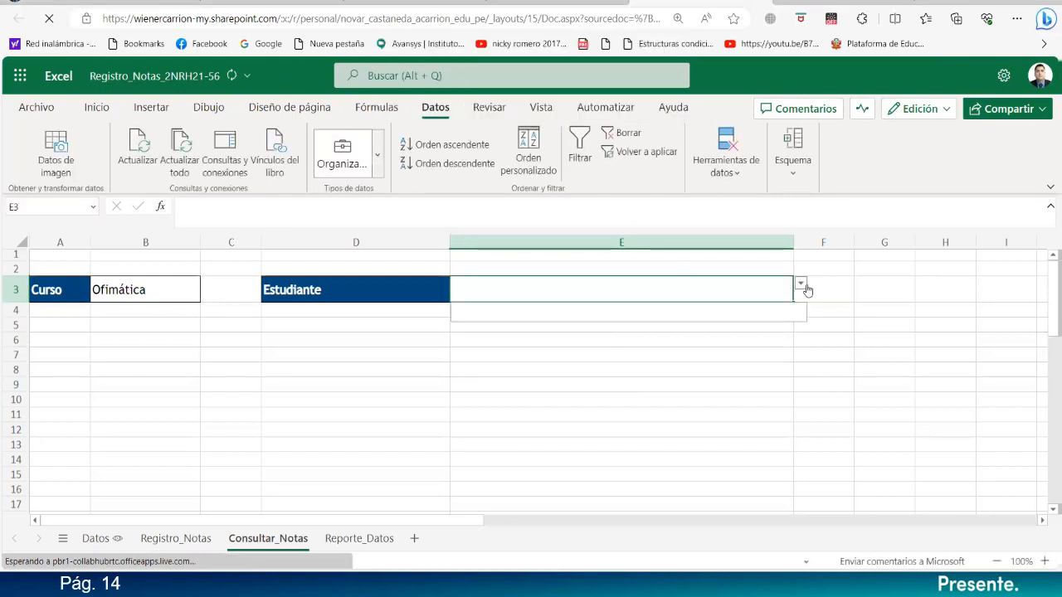
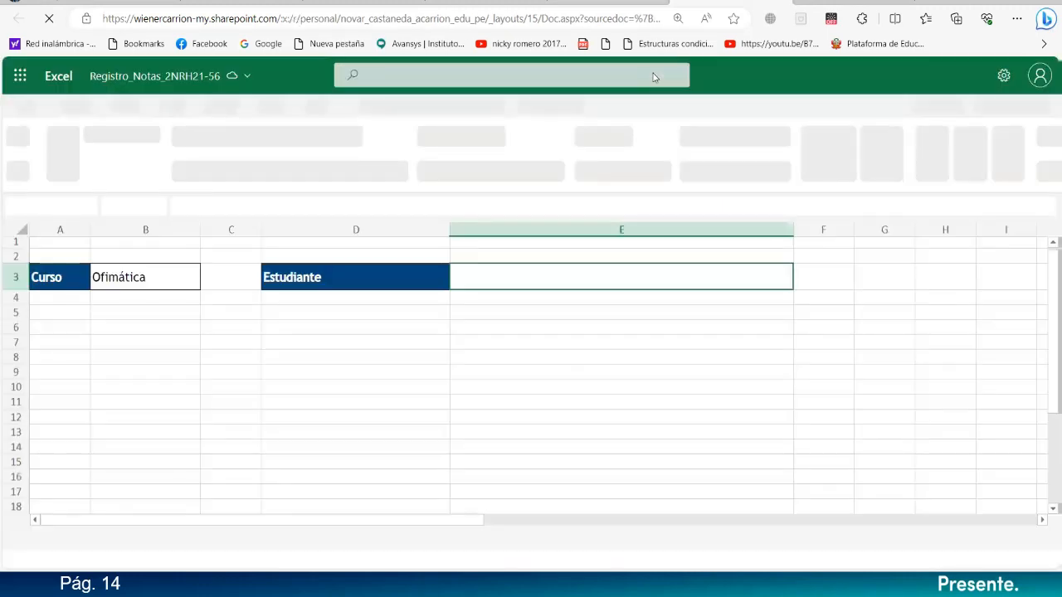
{"action": "left_click", "coordinate": [549, 309]}
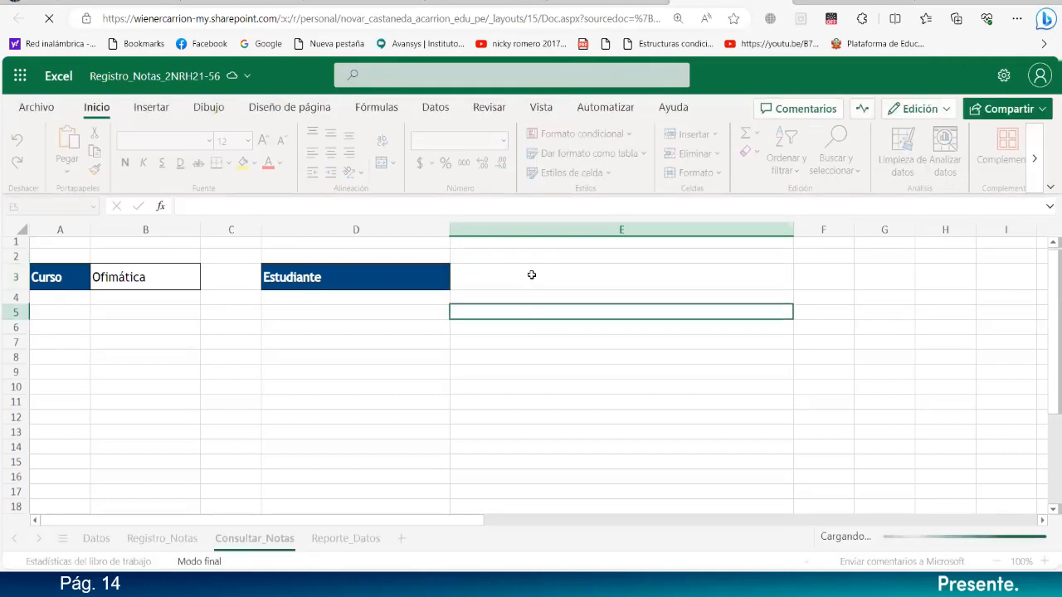
{"action": "left_click", "coordinate": [531, 276]}
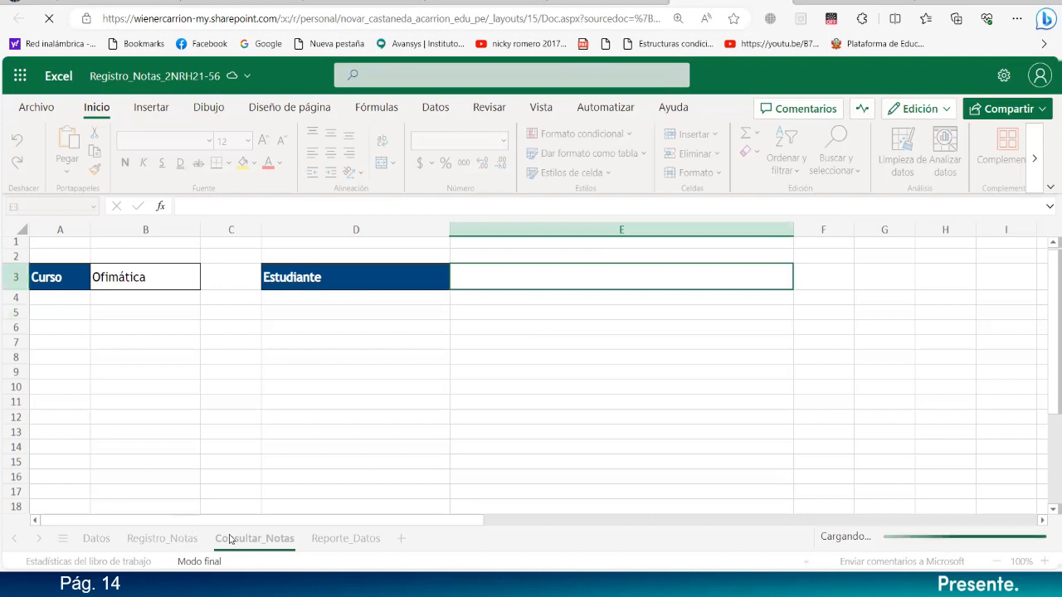
{"action": "left_click", "coordinate": [429, 389]}
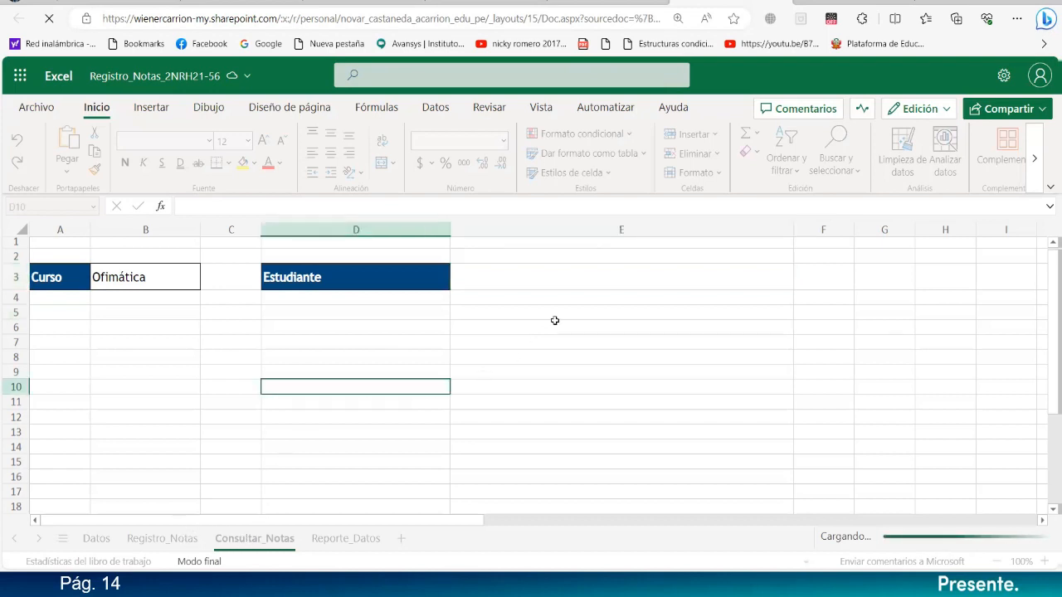
- Replace the source of the list validation in E3 on Consultar_Notas with ='Datos'!$C$2:$C$34
{"action": "left_click", "coordinate": [583, 278]}
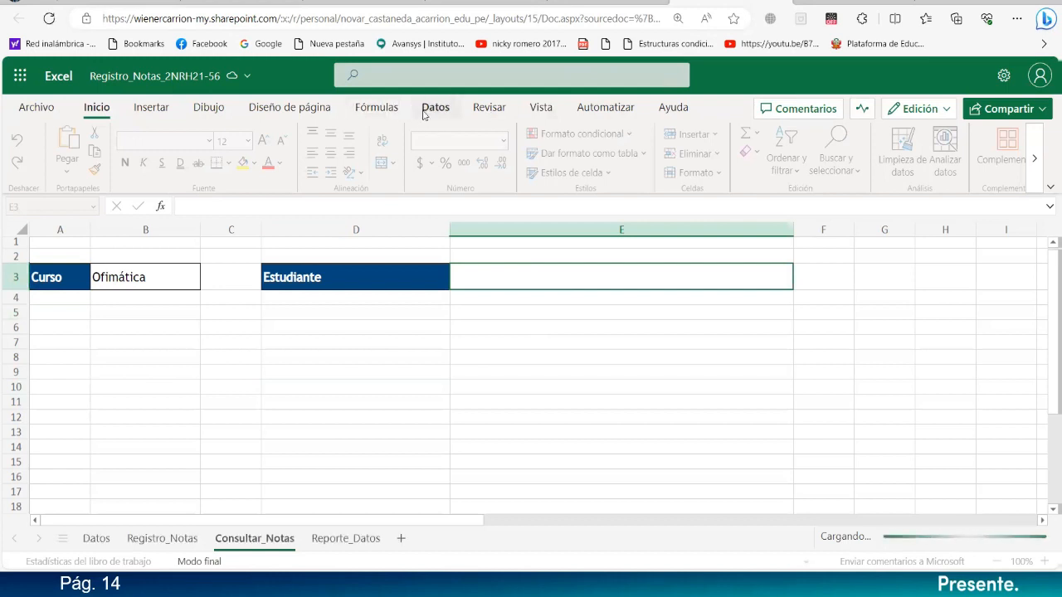
{"action": "left_click", "coordinate": [434, 108]}
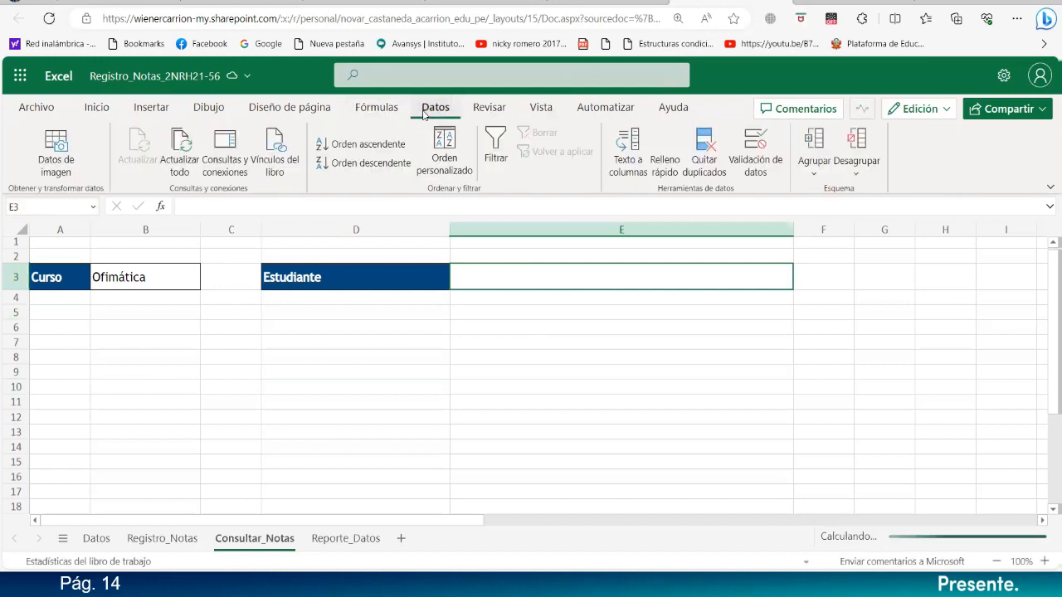
{"action": "left_click", "coordinate": [765, 154]}
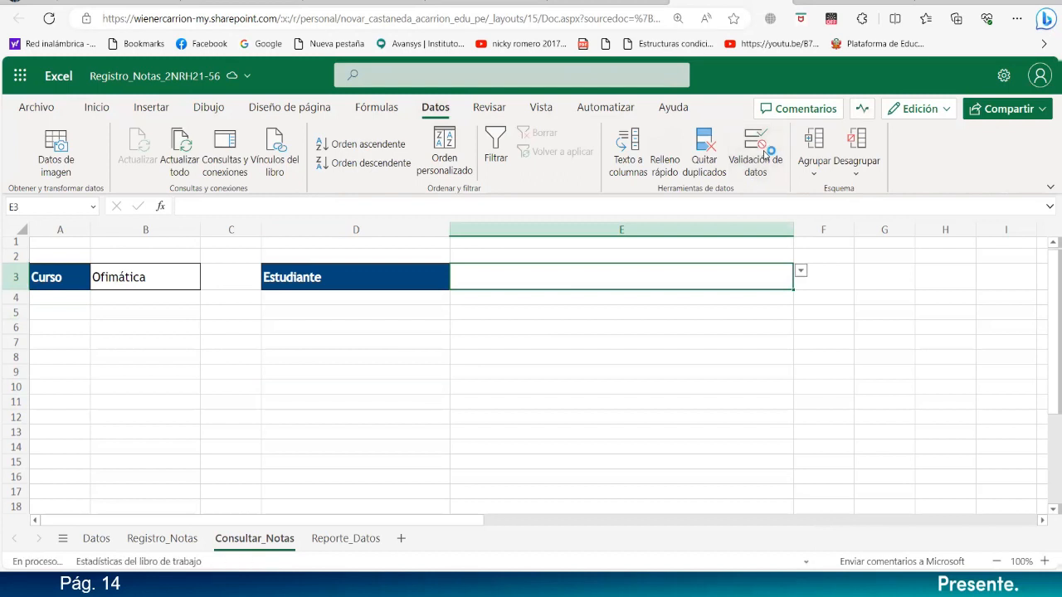
{"action": "left_click", "coordinate": [442, 320]}
{"action": "key", "text": "ctrl+a"}
{"action": "key", "text": "BackSpace"}
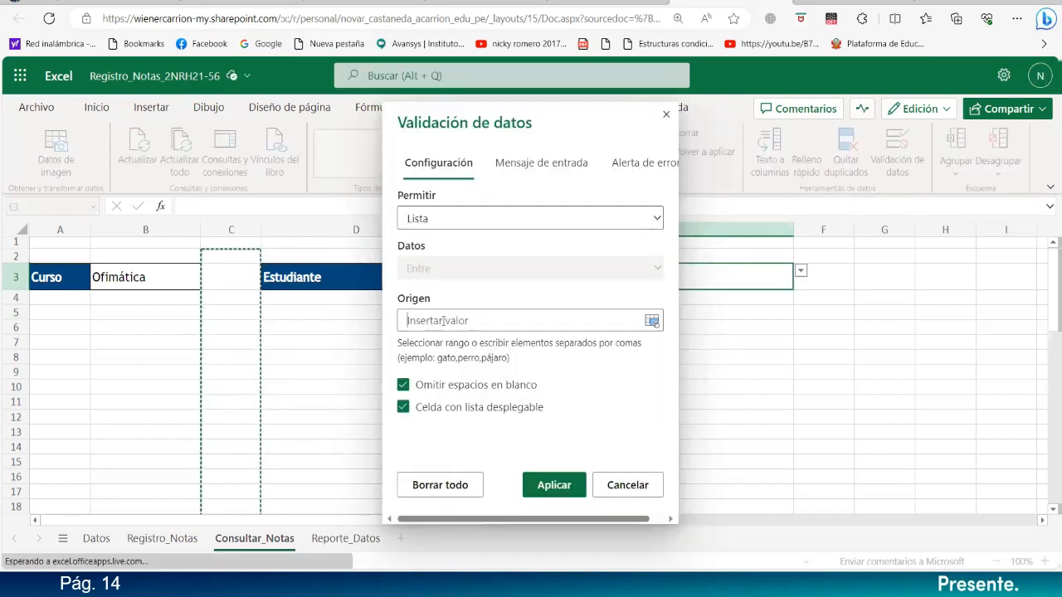
{"action": "left_click", "coordinate": [107, 544]}
{"action": "left_click_drag", "start_coordinate": [221, 267], "coordinate": [224, 491]}
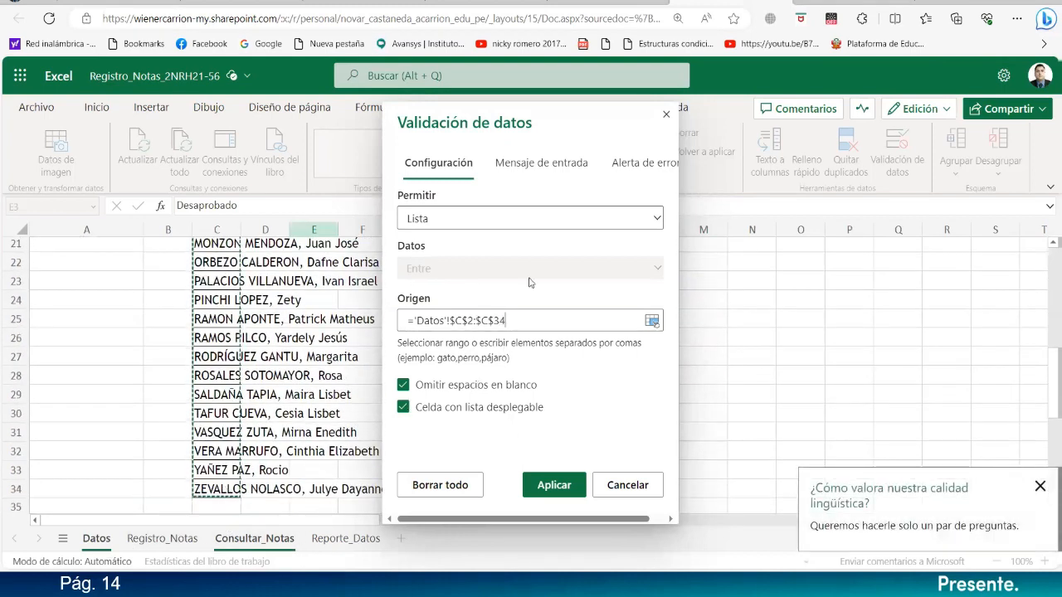
- Toggle the input message option, review the error alert settings of E3's validation, and apply the rule
{"action": "left_click", "coordinate": [630, 163]}
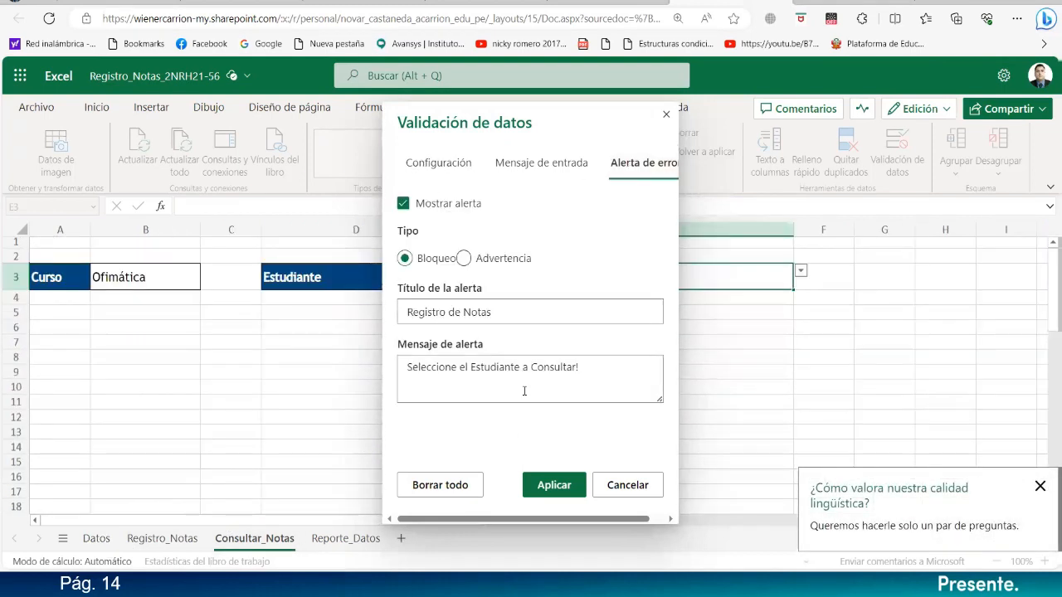
{"action": "left_click", "coordinate": [541, 163]}
{"action": "left_click", "coordinate": [403, 203]}
{"action": "left_click", "coordinate": [632, 164]}
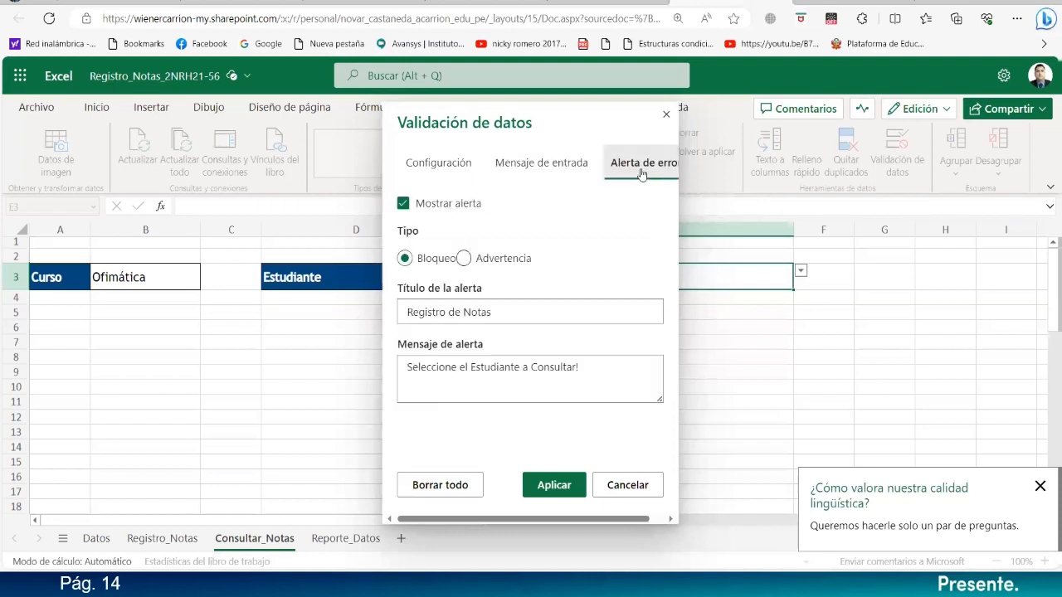
{"action": "left_click", "coordinate": [567, 487]}
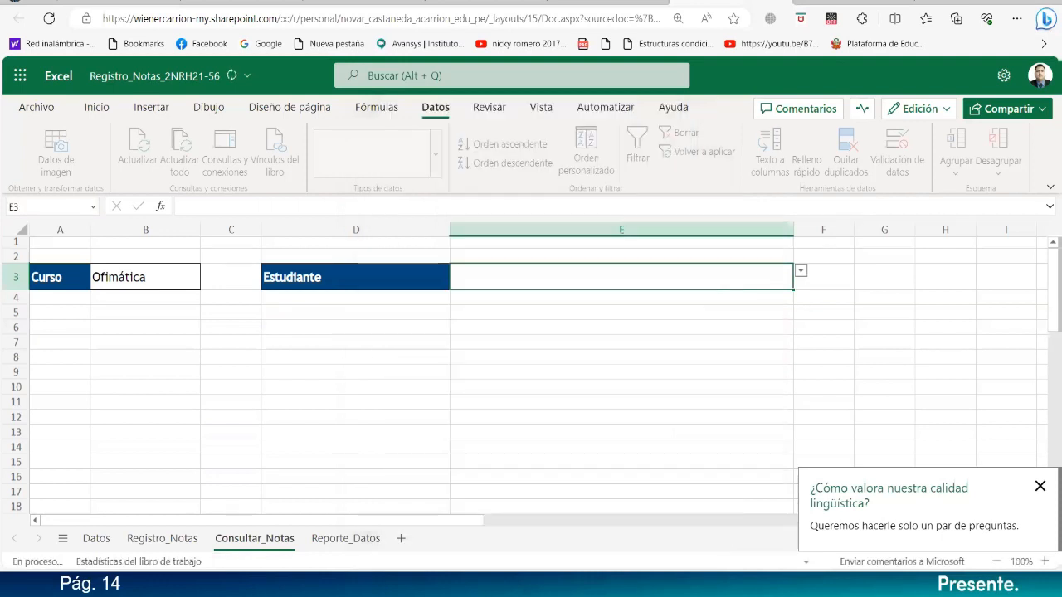
- Browse the student drop-down in E3 and select the first student in the list
{"action": "left_click", "coordinate": [800, 276]}
{"action": "left_click_drag", "start_coordinate": [799, 320], "coordinate": [801, 296]}
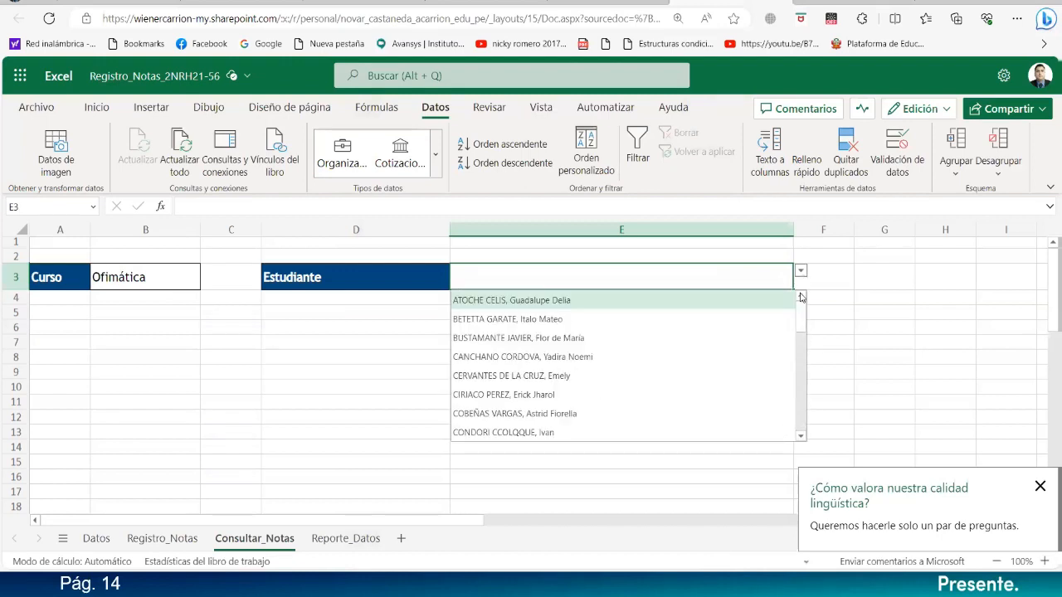
{"action": "left_click", "coordinate": [597, 301]}
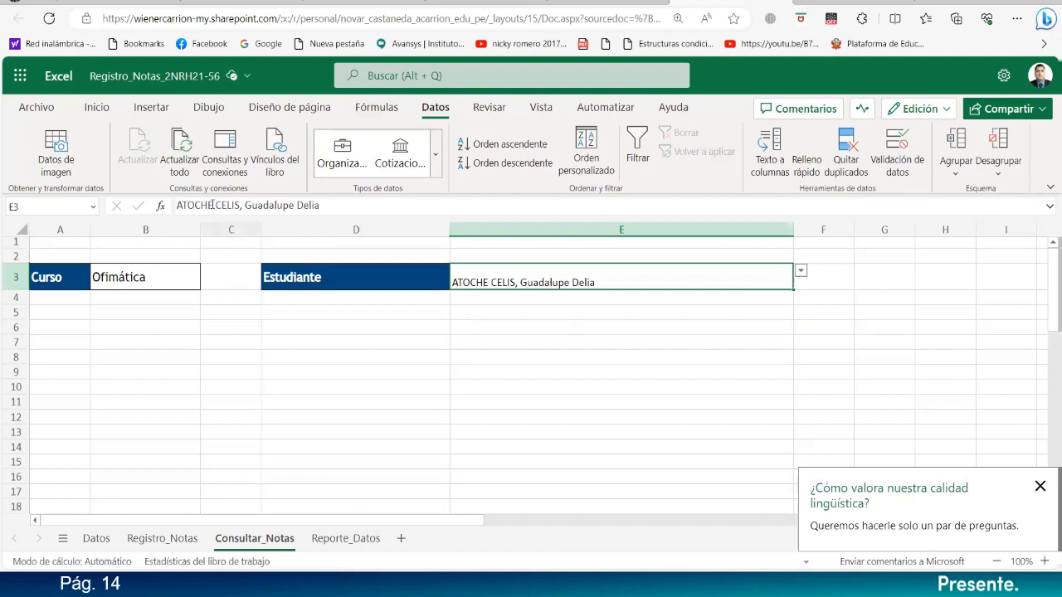
- Format E3 in Trebuchet MS, size 12, aligned vertically to the middle and horizontally to the left
{"action": "left_click", "coordinate": [97, 107]}
{"action": "left_click", "coordinate": [188, 139]}
{"action": "type", "text": "Trebuchet MS"}
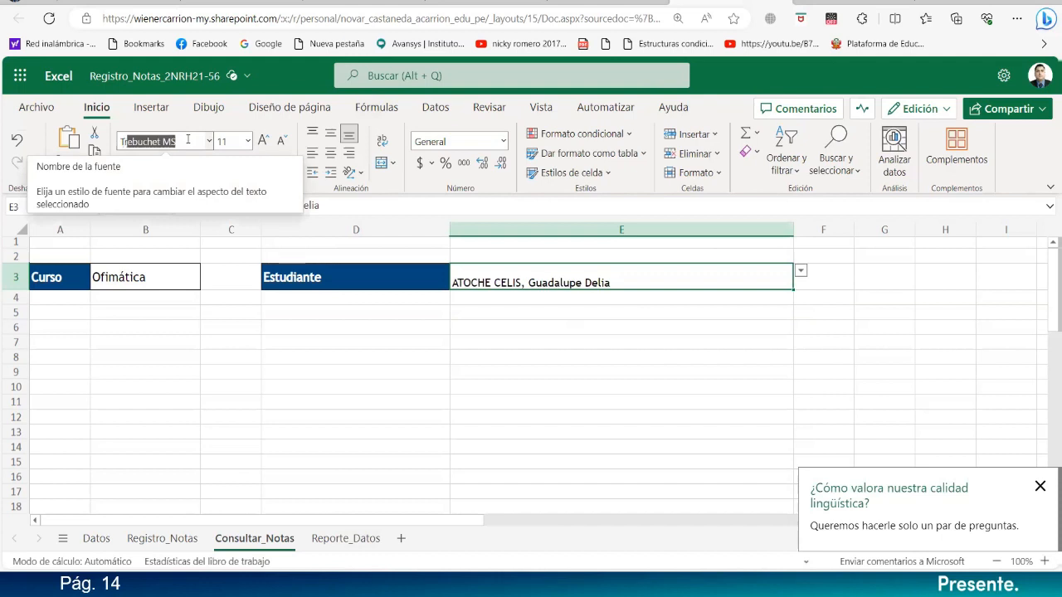
{"action": "key", "text": "Return"}
{"action": "left_click", "coordinate": [263, 140]}
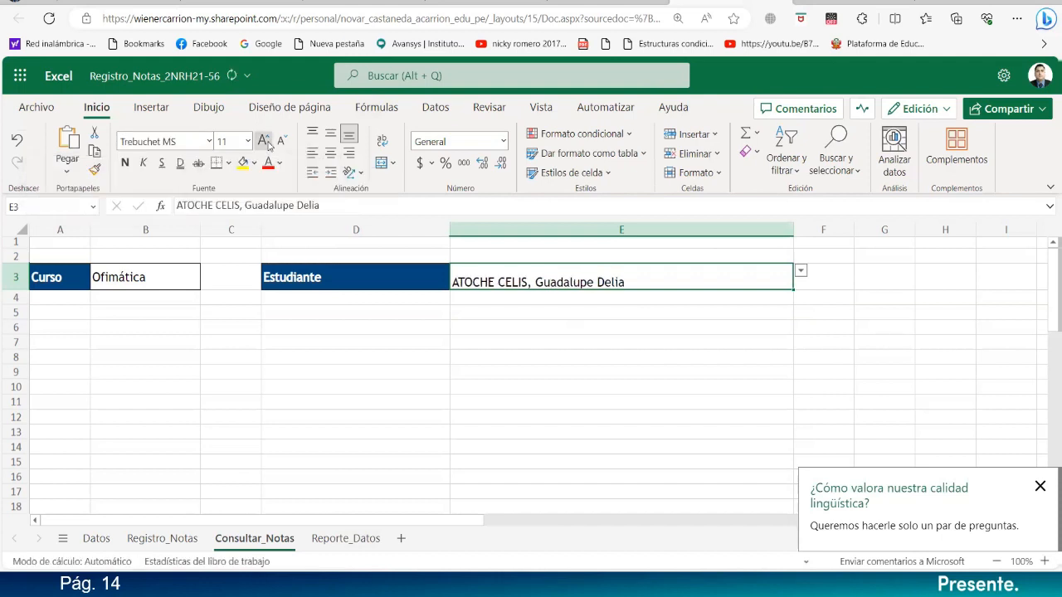
{"action": "left_click", "coordinate": [330, 133]}
{"action": "left_click", "coordinate": [312, 153]}
{"action": "left_click", "coordinate": [527, 345]}
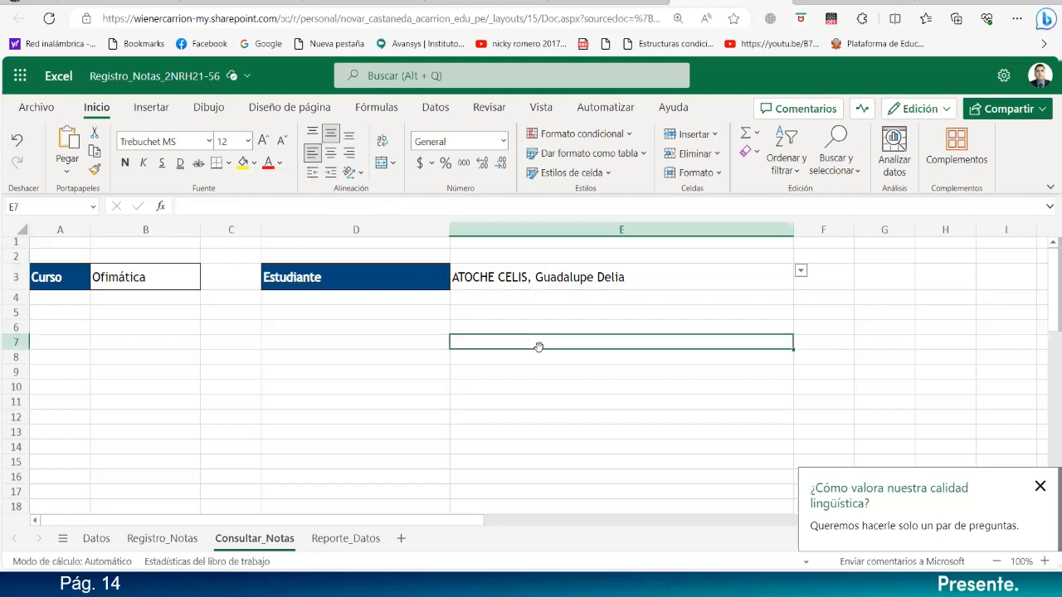
- Apply all borders to the student cell E3
{"action": "left_click", "coordinate": [525, 271]}
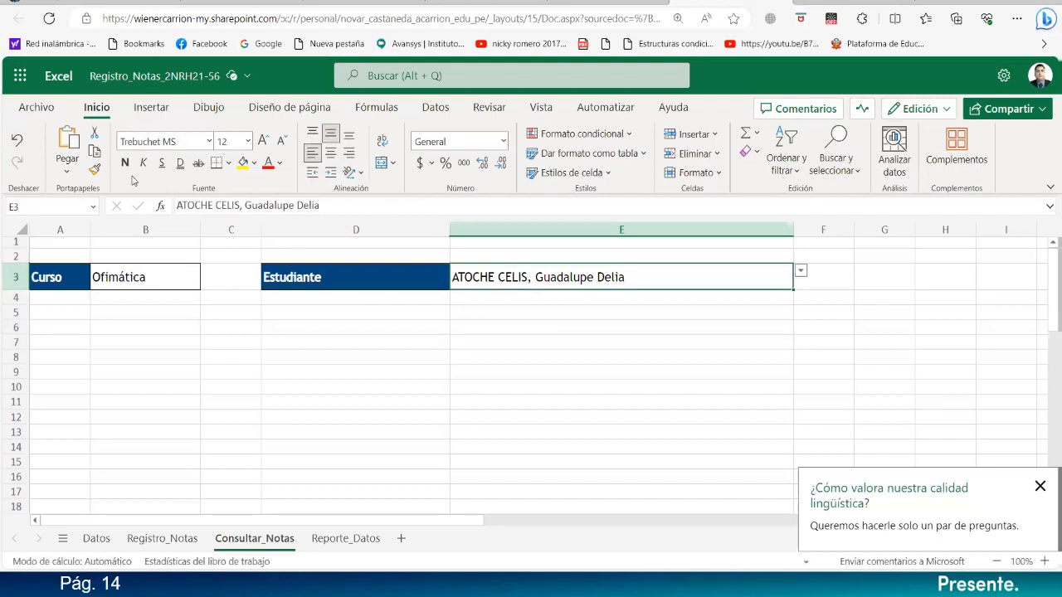
{"action": "left_click", "coordinate": [229, 163]}
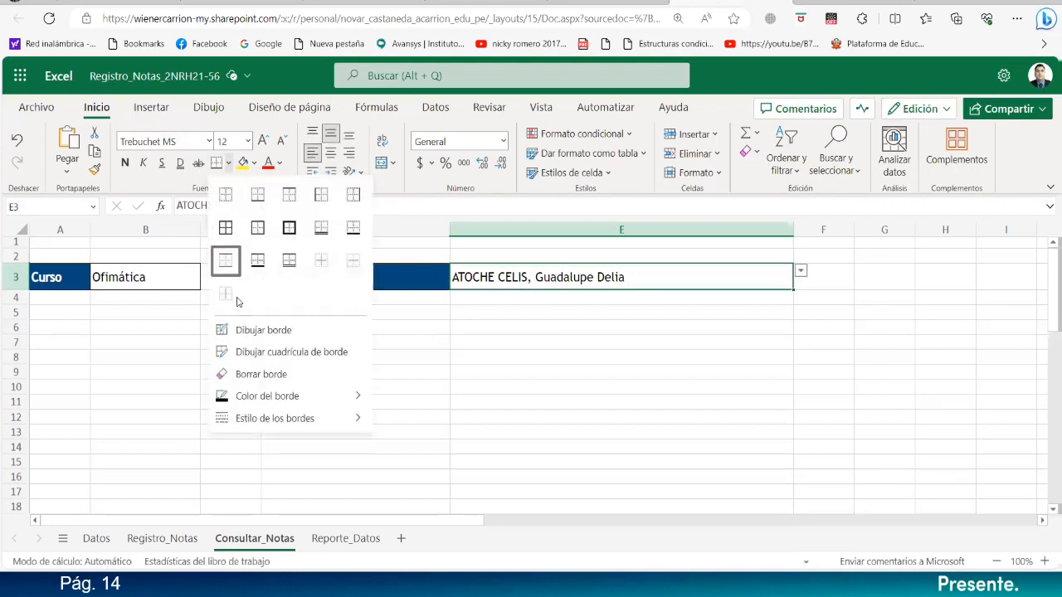
{"action": "left_click", "coordinate": [221, 230]}
{"action": "left_click", "coordinate": [473, 357]}
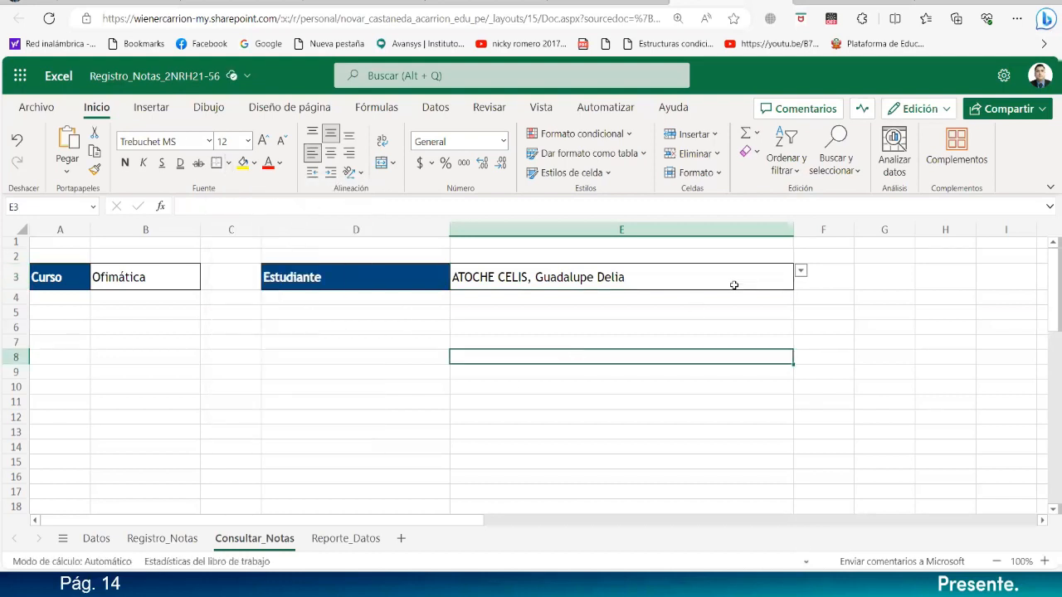
- Check E3's drop-down and narrow column E to fit the student name more closely
{"action": "left_click", "coordinate": [790, 277]}
{"action": "left_click", "coordinate": [801, 271]}
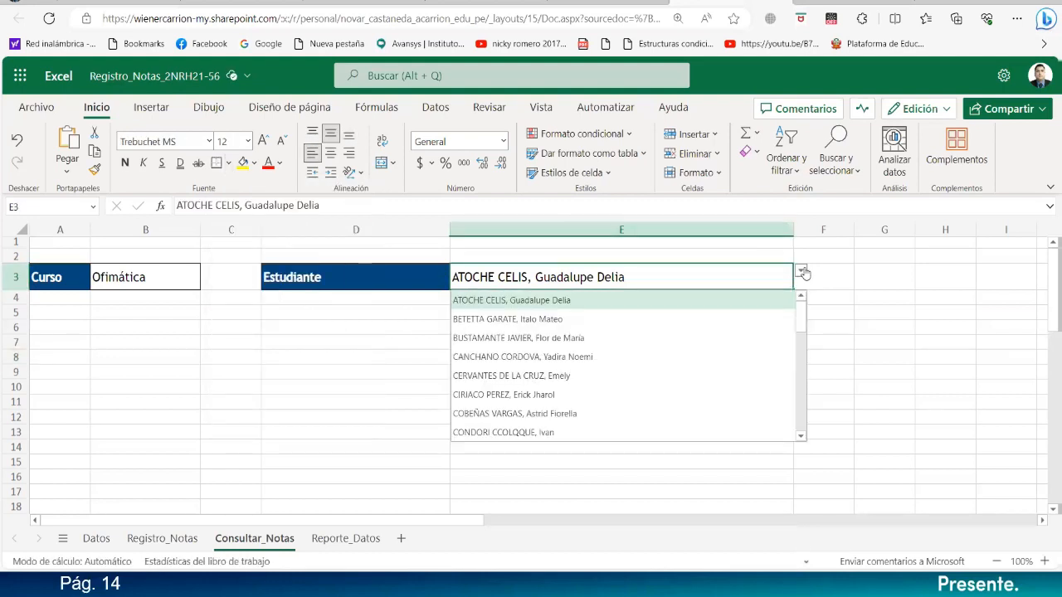
{"action": "left_click", "coordinate": [800, 272]}
{"action": "left_click_drag", "start_coordinate": [802, 224], "coordinate": [662, 232]}
- Select another student from near the end of E3's drop-down list
{"action": "left_click", "coordinate": [645, 275]}
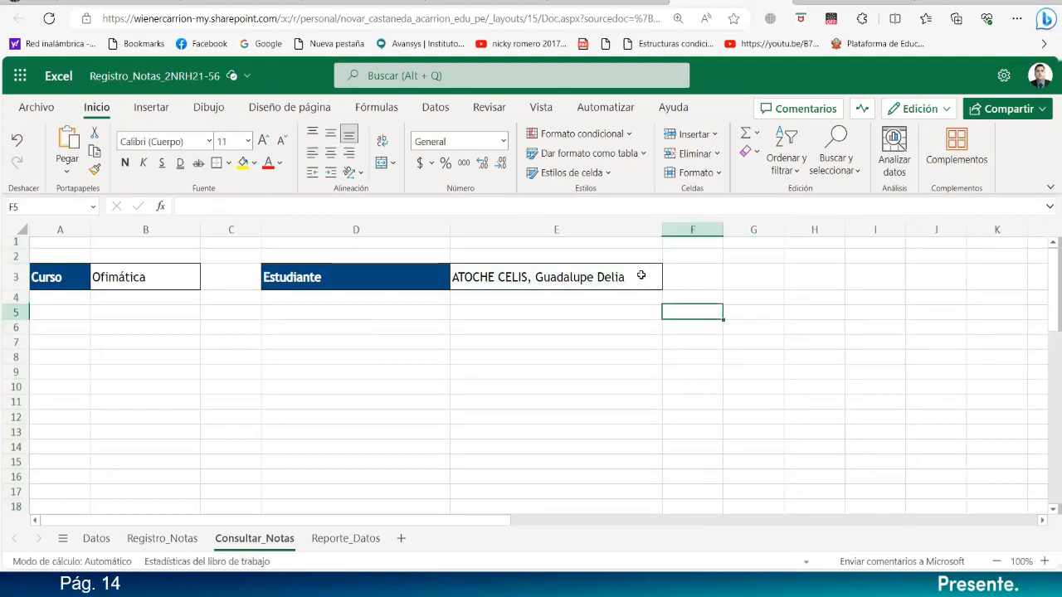
{"action": "left_click", "coordinate": [670, 271]}
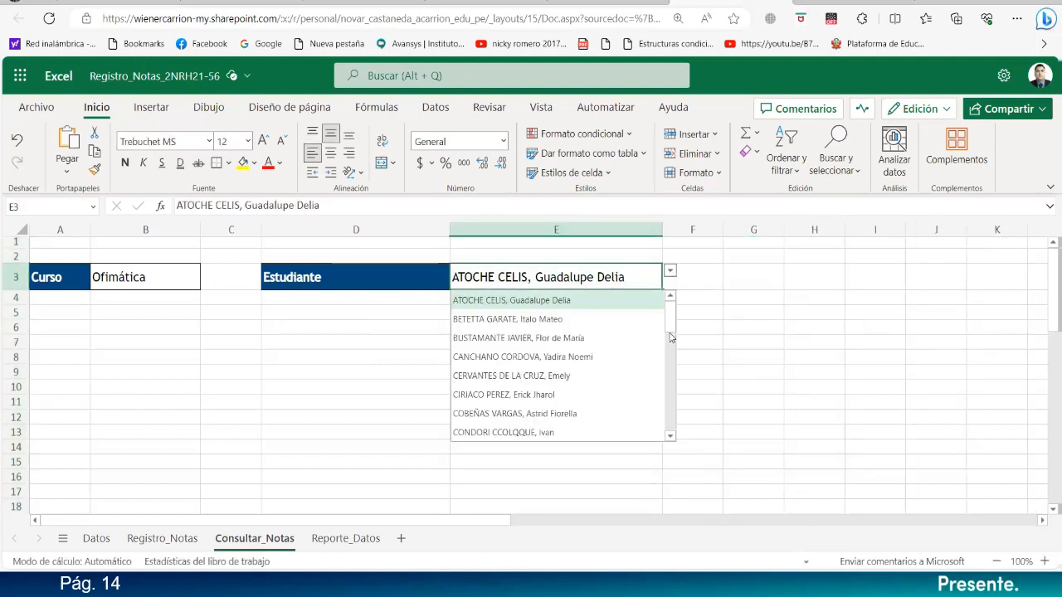
{"action": "left_click_drag", "start_coordinate": [672, 331], "coordinate": [666, 439]}
{"action": "left_click", "coordinate": [538, 357]}
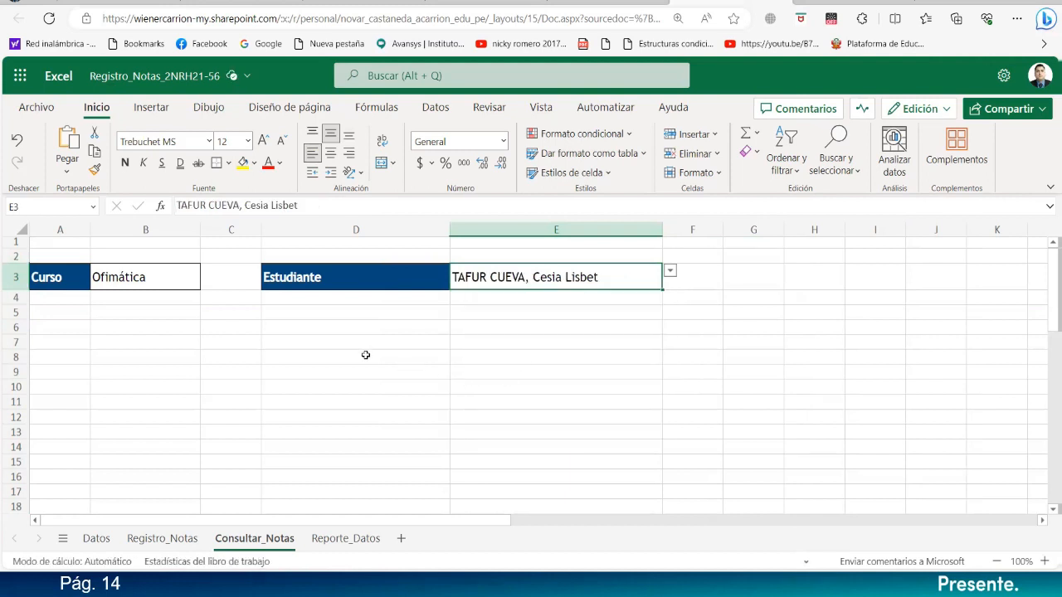
{"action": "left_click", "coordinate": [299, 336]}
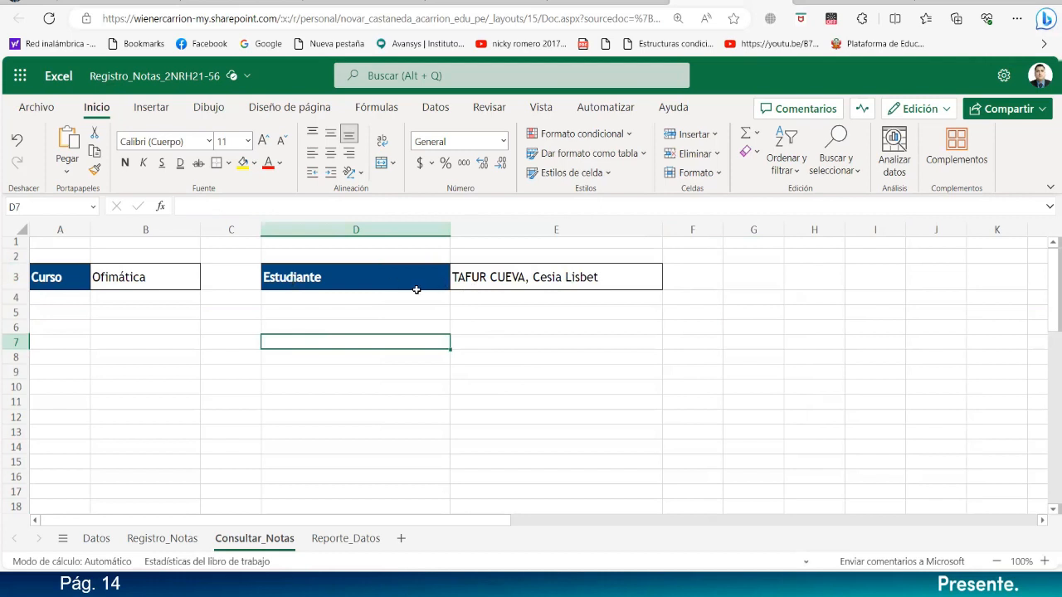
- Widen the Estudiante, Condición and Cursos columns on the Datos sheet to fit their contents
{"action": "left_click", "coordinate": [96, 538]}
{"action": "left_click_drag", "start_coordinate": [241, 225], "coordinate": [409, 237]}
{"action": "scroll", "coordinate": [370, 391], "scroll_direction": "up", "scroll_amount": 7}
{"action": "left_click_drag", "start_coordinate": [506, 236], "coordinate": [543, 241]}
{"action": "scroll", "coordinate": [487, 365], "scroll_direction": "up", "scroll_amount": 1}
{"action": "left_click_drag", "start_coordinate": [142, 225], "coordinate": [162, 225]}
{"action": "left_click", "coordinate": [507, 373]}
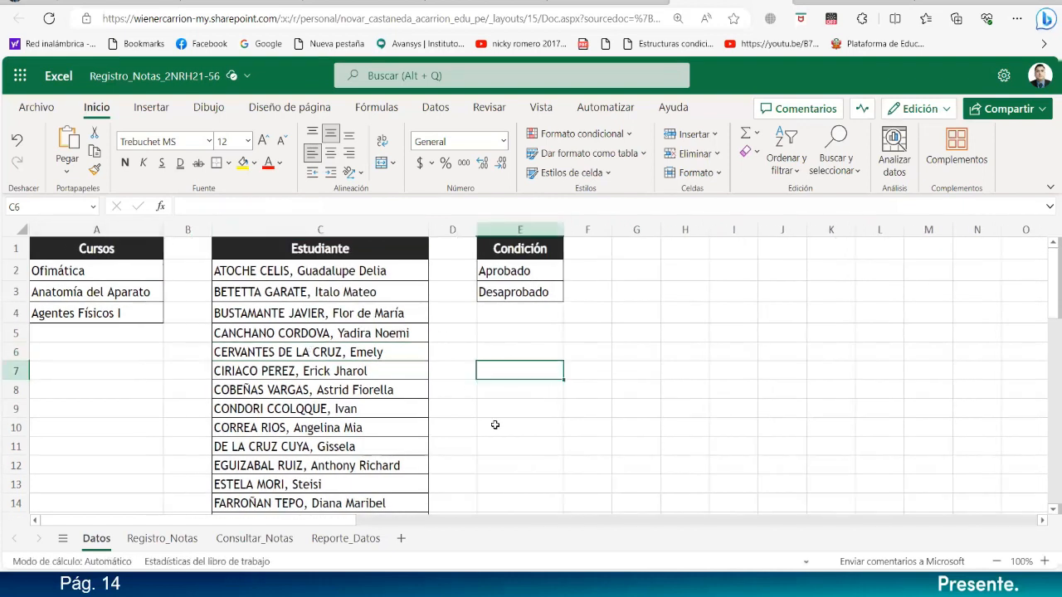
- Review the grade columns on Registro_Notas and enter the label Evaluación de Proceso N° 01 in A5 of Consultar_Notas
{"action": "left_click", "coordinate": [189, 541]}
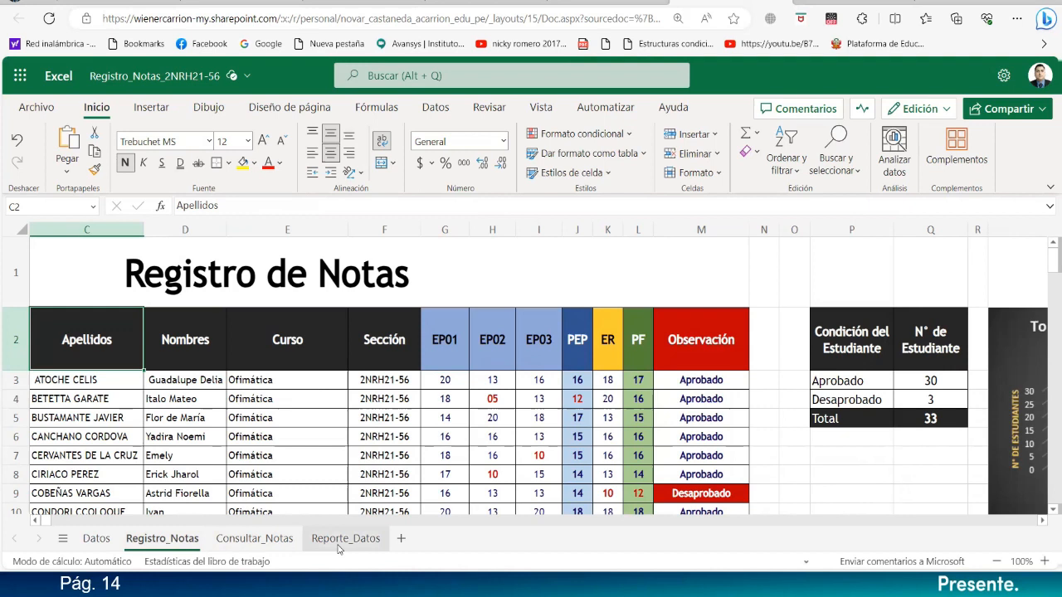
{"action": "left_click", "coordinate": [254, 539]}
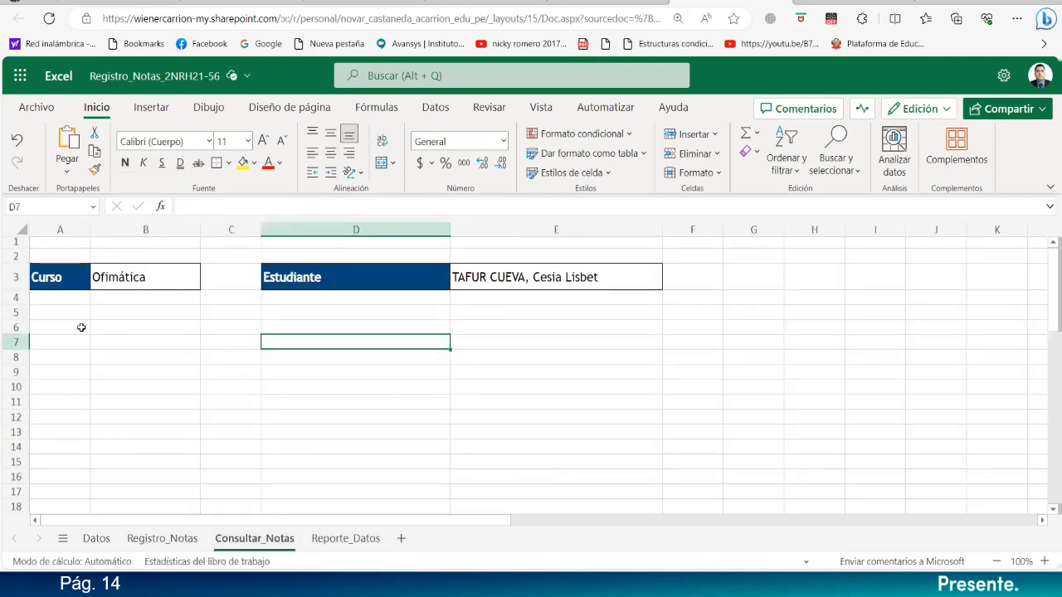
{"action": "left_click", "coordinate": [71, 312]}
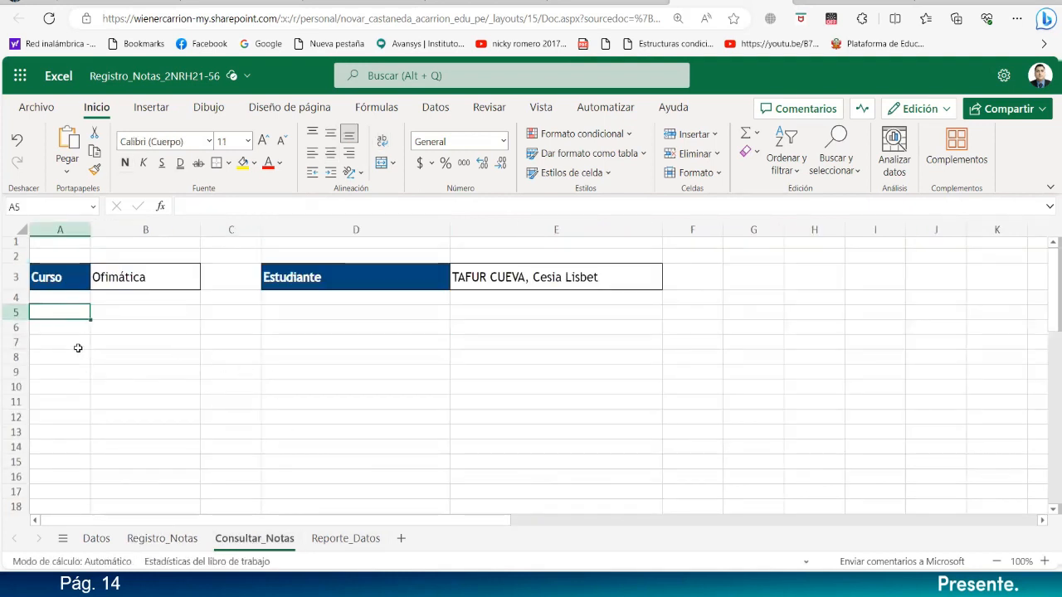
{"action": "type", "text": "Eva"}
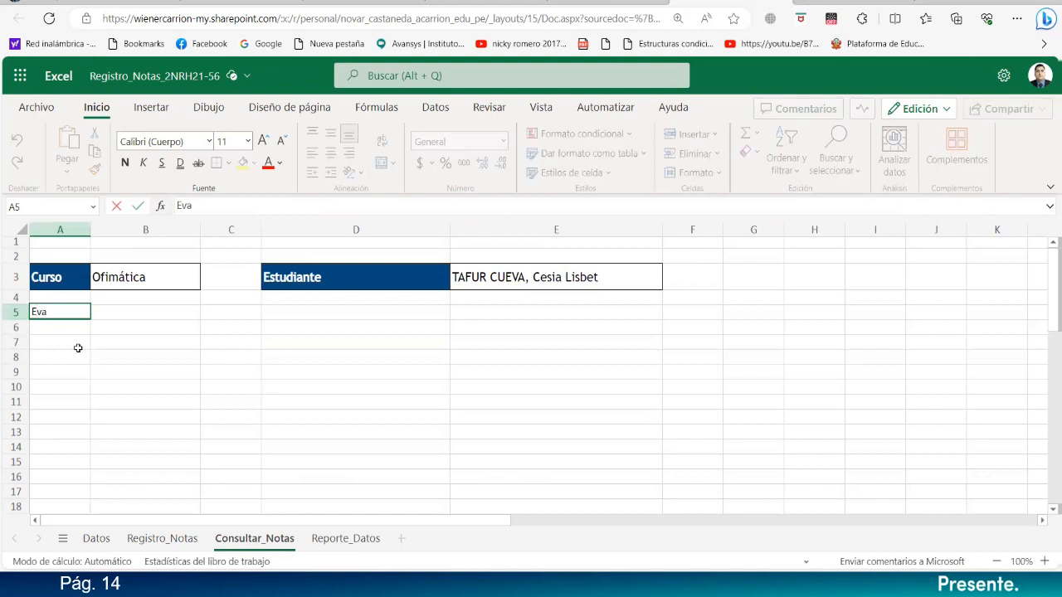
{"action": "type", "text": "luación de Proceso"}
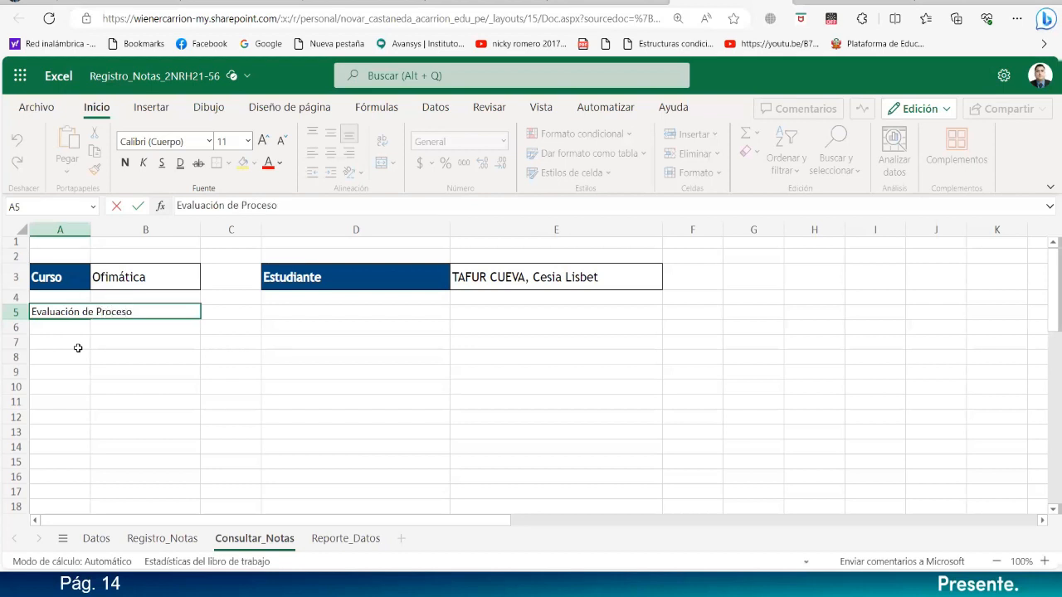
{"action": "type", "text": " N° 01"}
{"action": "key", "text": "Return"}
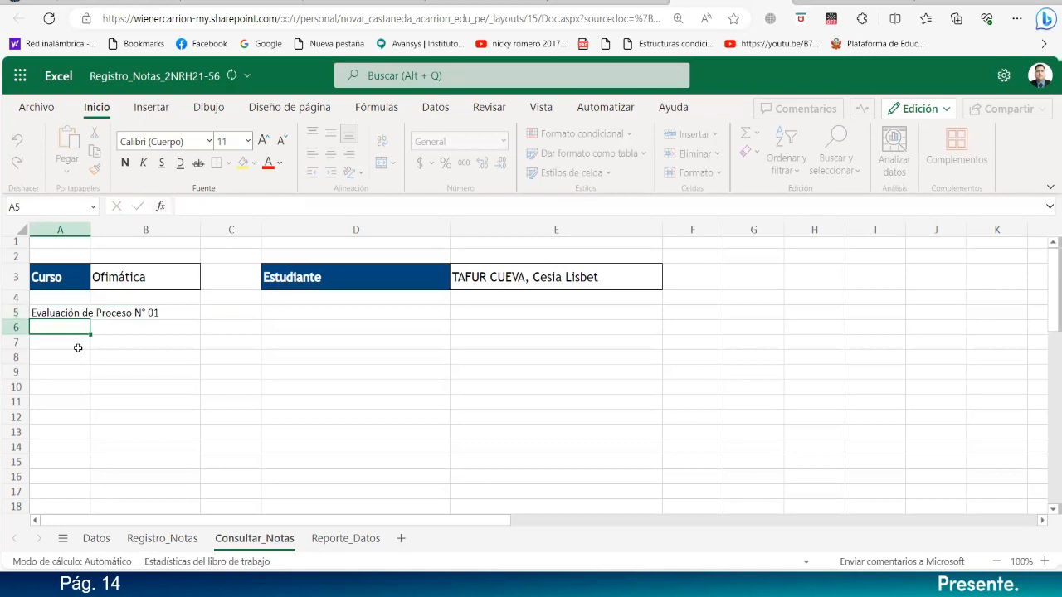
- Widen column A on Consultar_Notas and fill the A5 label down to A7 as a series ending in N° 03
{"action": "left_click", "coordinate": [162, 539]}
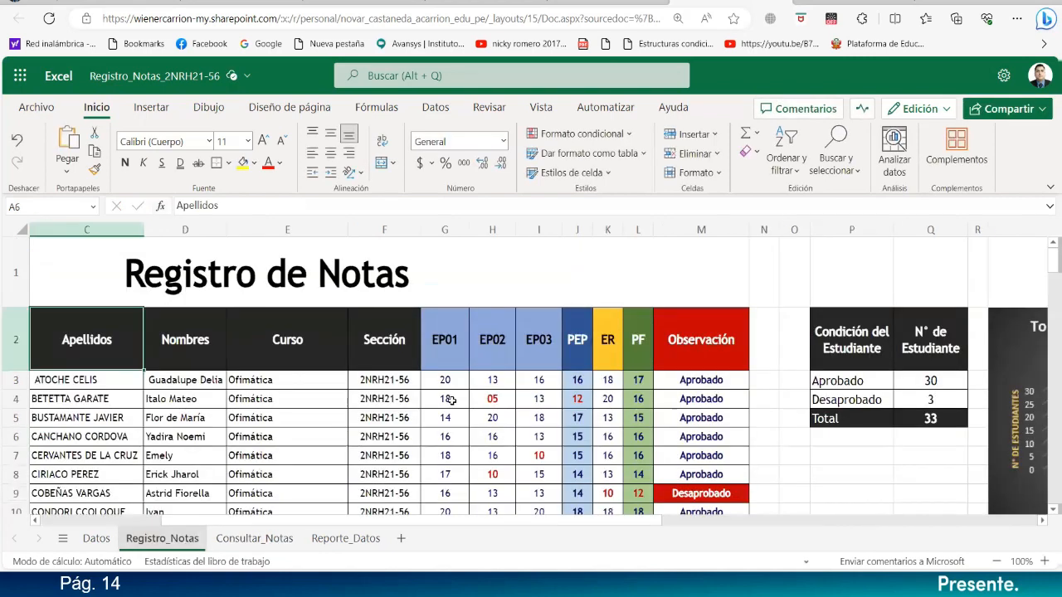
{"action": "left_click", "coordinate": [256, 539]}
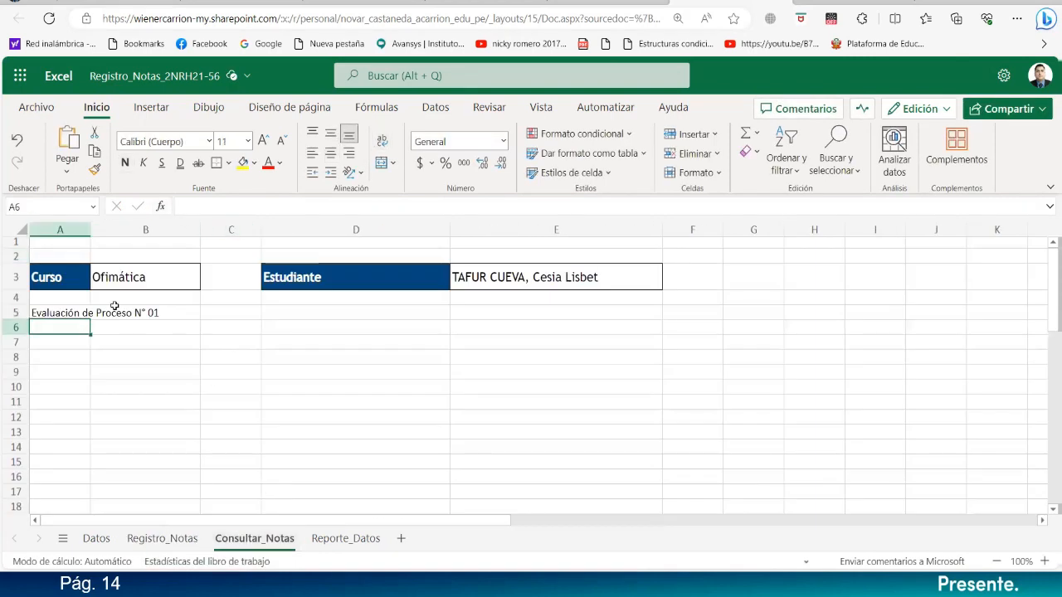
{"action": "left_click_drag", "start_coordinate": [91, 229], "coordinate": [165, 230]}
{"action": "left_click_drag", "start_coordinate": [158, 312], "coordinate": [169, 358]}
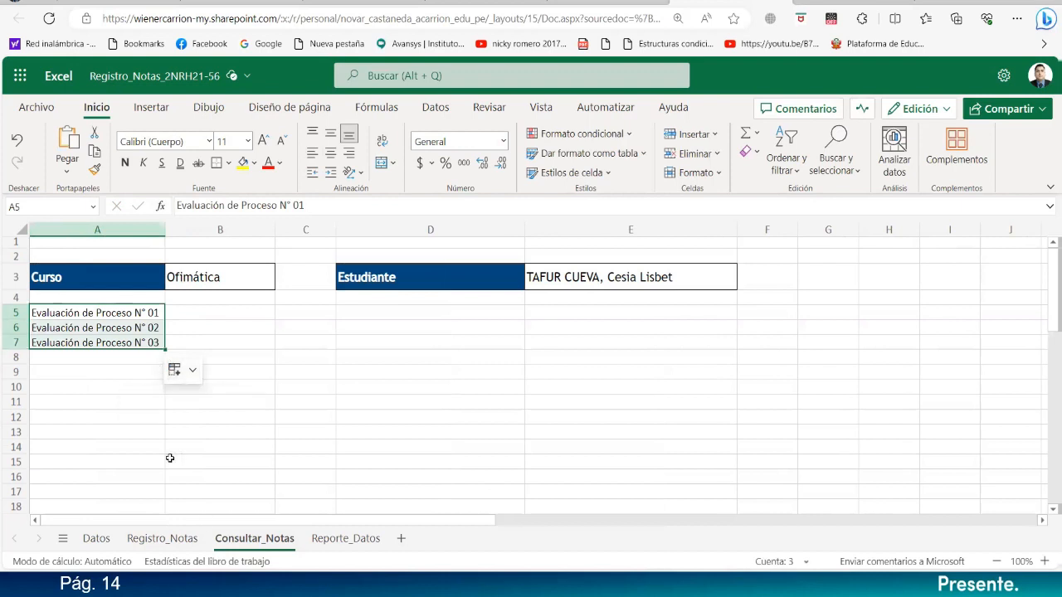
- Check the grade columns on Registro_Notas and enter Promedio de la Evaluación de Procesos (PEP): in A8 of Consultar_Notas with wrapped text
{"action": "left_click", "coordinate": [201, 539]}
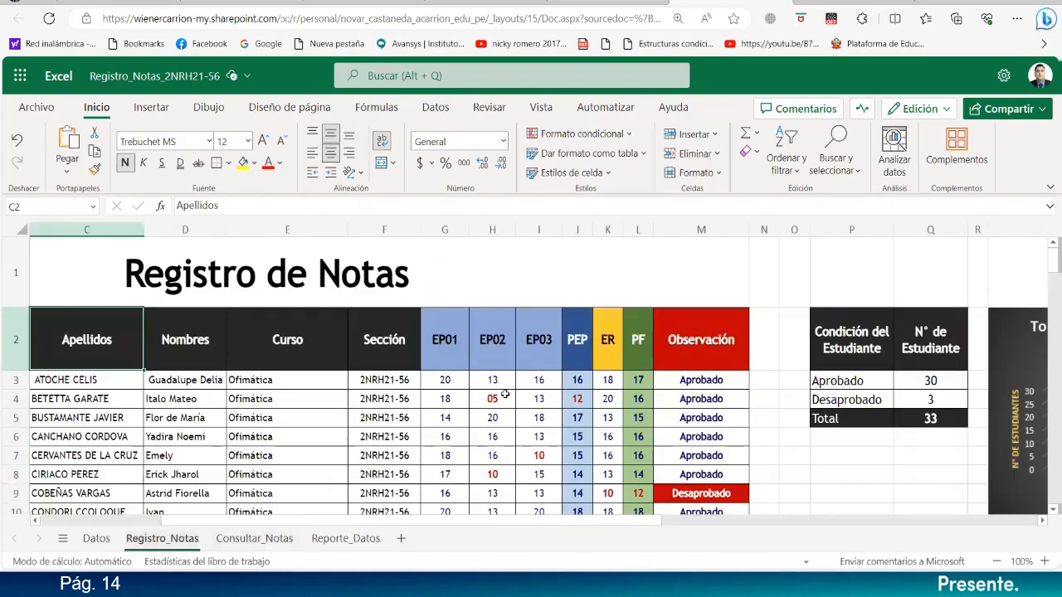
{"action": "left_click", "coordinate": [264, 536]}
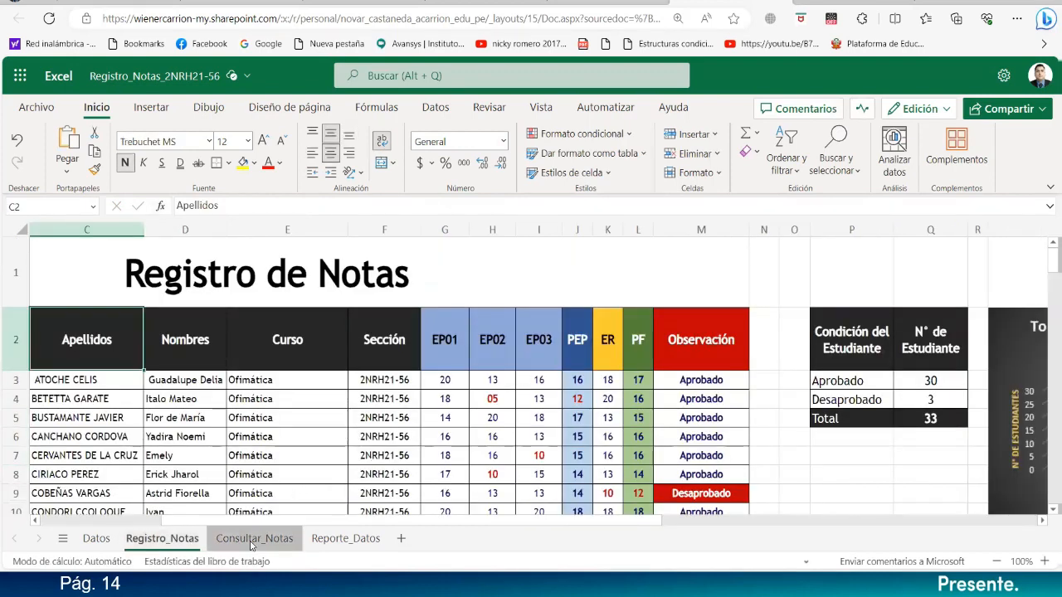
{"action": "left_click", "coordinate": [163, 360]}
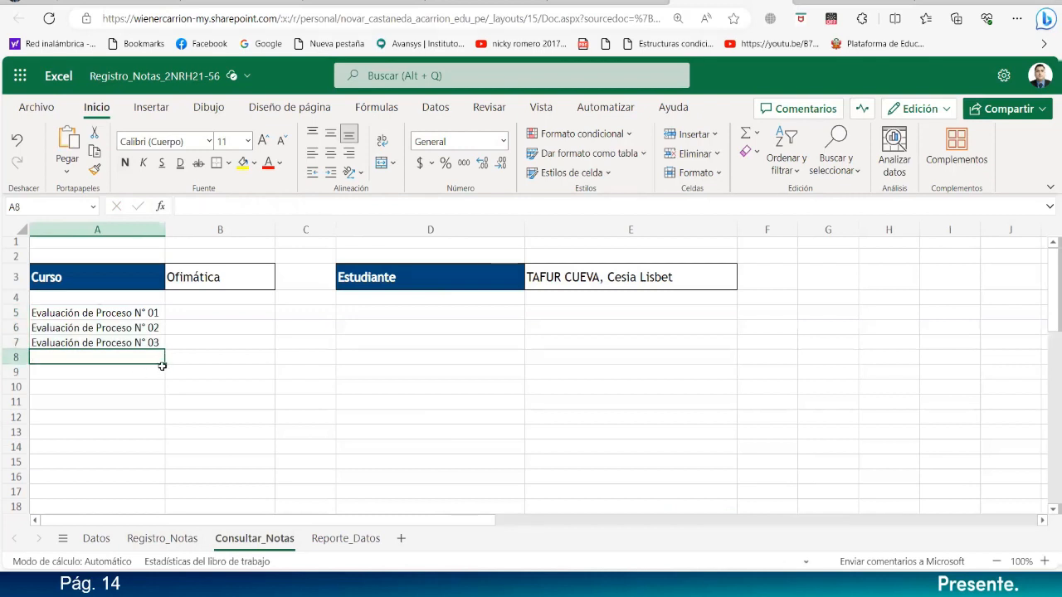
{"action": "type", "text": "pRO"}
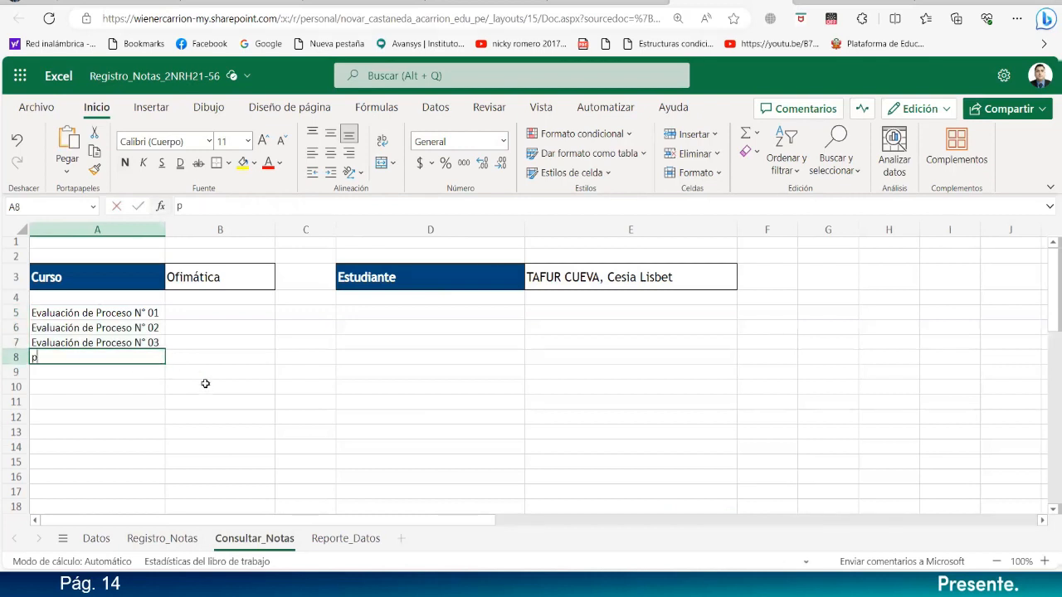
{"action": "key", "text": "BackSpace"}
{"action": "key", "text": "BackSpace"}
{"action": "key", "text": "BackSpace"}
{"action": "type", "text": "Prome"}
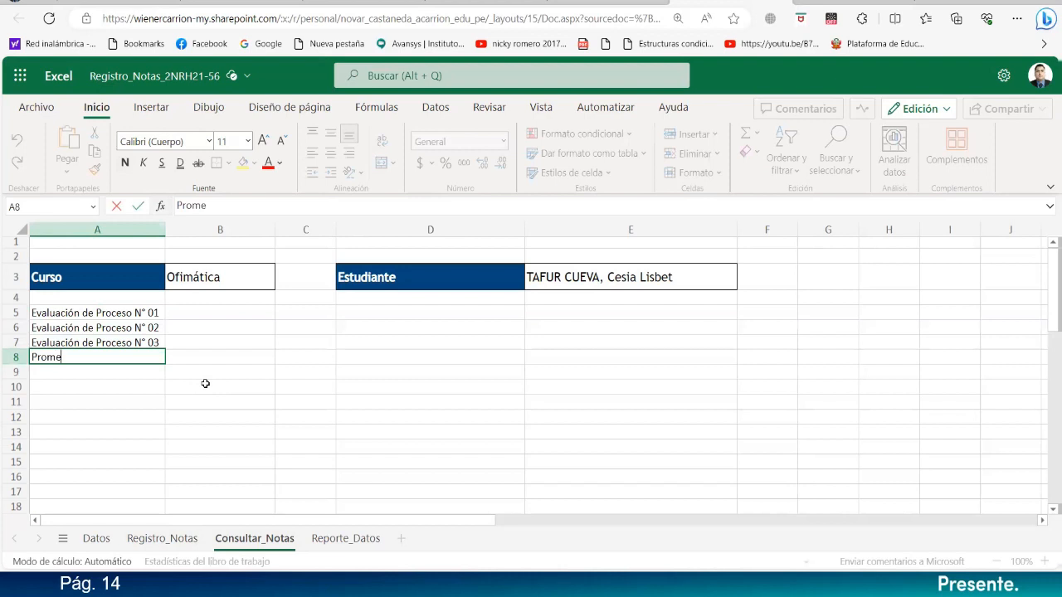
{"action": "type", "text": "dio de la Evaluaci"}
{"action": "key", "text": "BackSpace"}
{"action": "key", "text": "BackSpace"}
{"action": "key", "text": "BackSpace"}
{"action": "type", "text": "ón de Procesos ("}
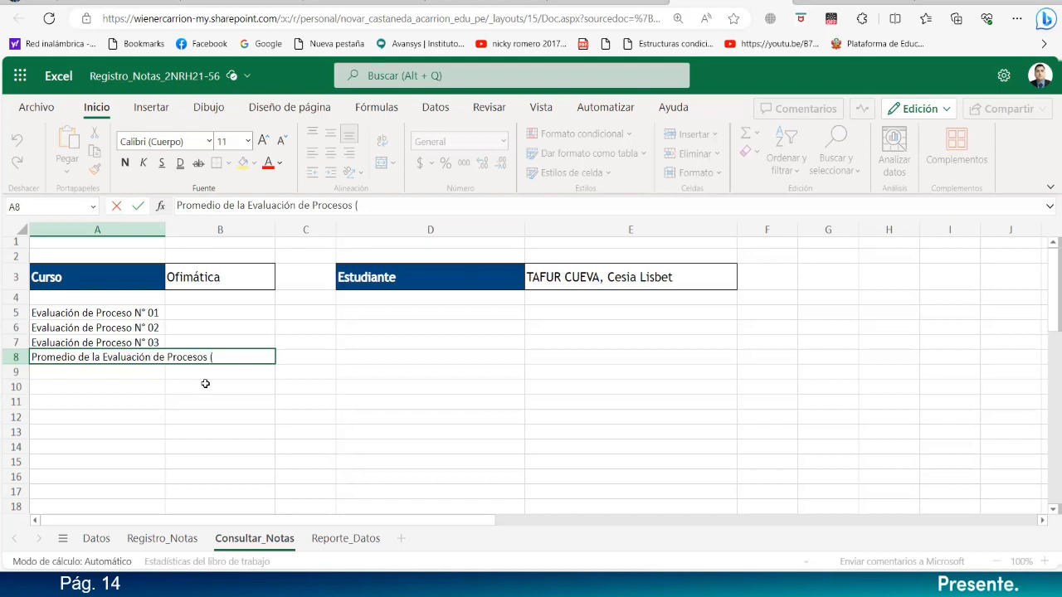
{"action": "type", "text": "PEP):"}
{"action": "key", "text": "Return"}
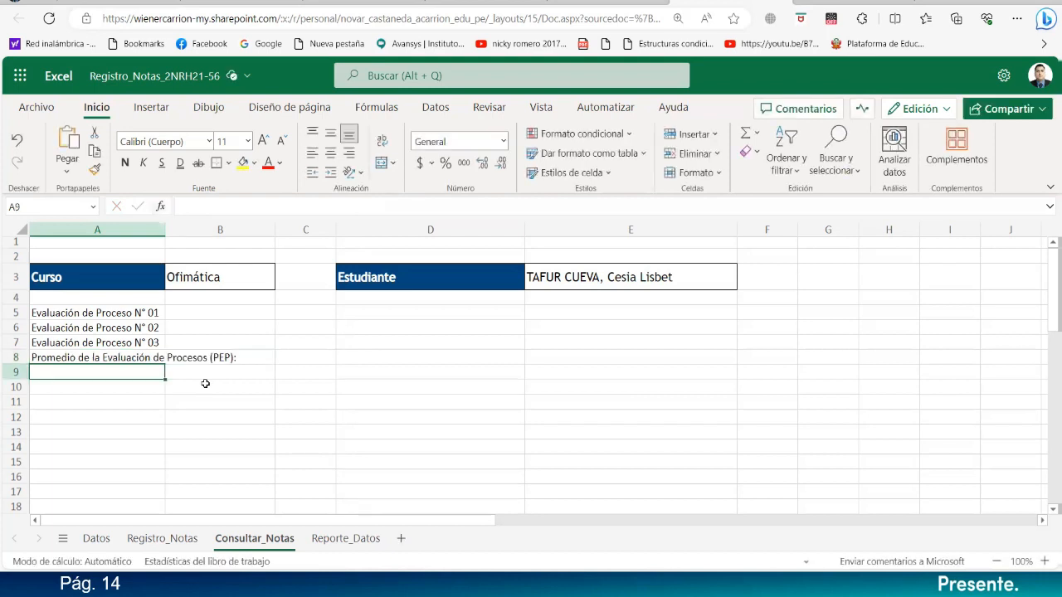
{"action": "left_click", "coordinate": [142, 357]}
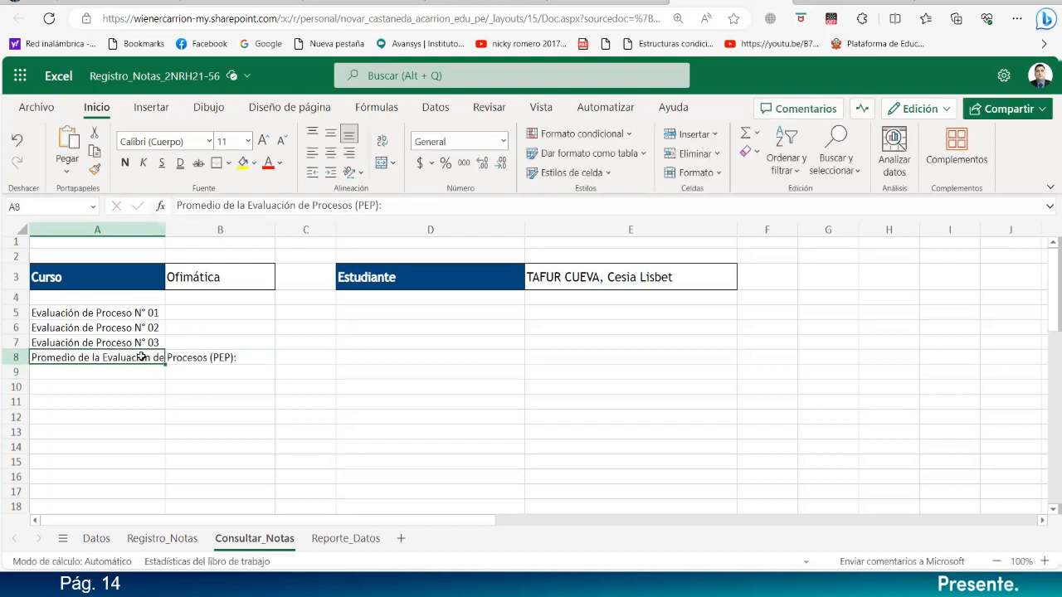
{"action": "left_click", "coordinate": [382, 140]}
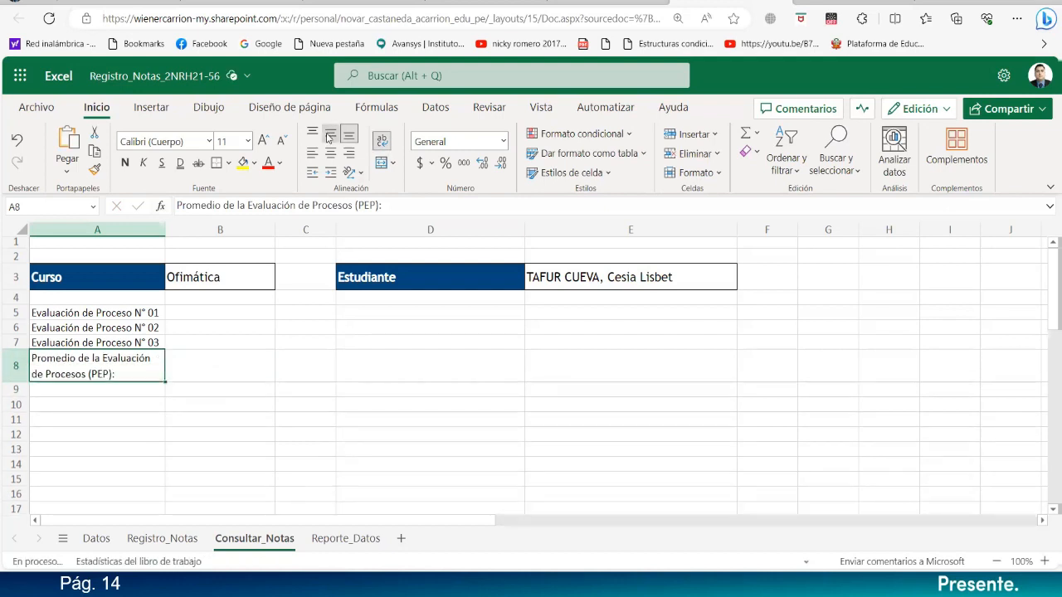
- Insert (EP) before N° 01 in the A5 label, fill it down to A7 as a series, and widen column A to fit
{"action": "left_click", "coordinate": [150, 312]}
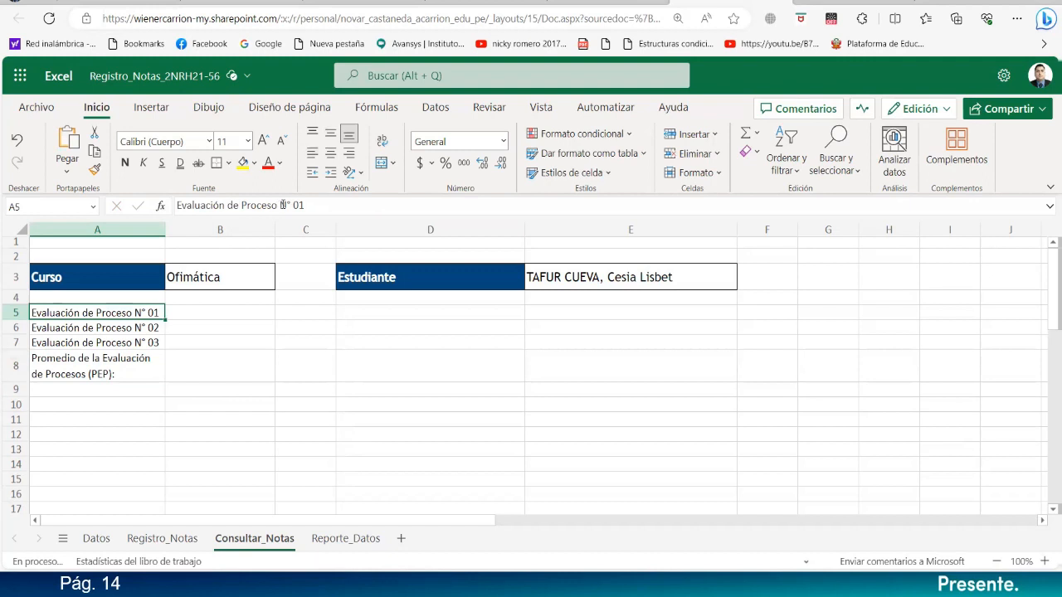
{"action": "left_click", "coordinate": [282, 205]}
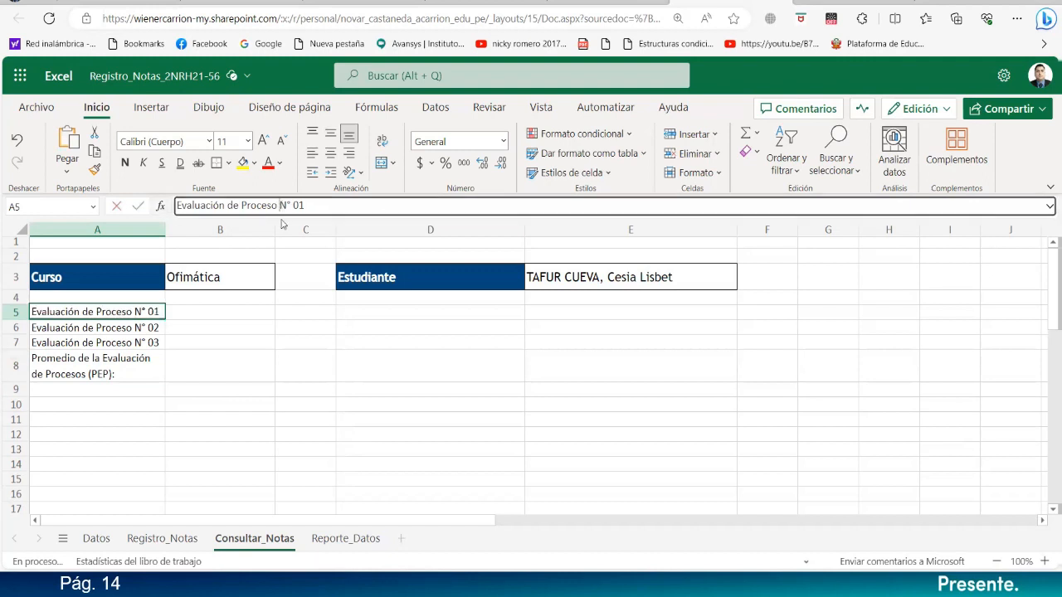
{"action": "type", "text": "(E"}
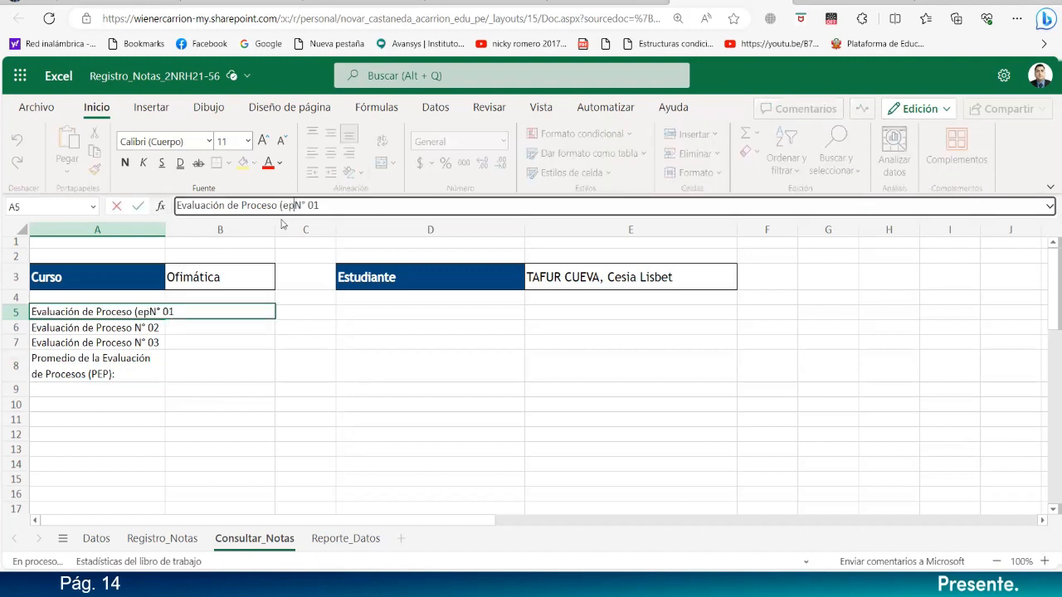
{"action": "type", "text": "P)"}
{"action": "key", "text": "Return"}
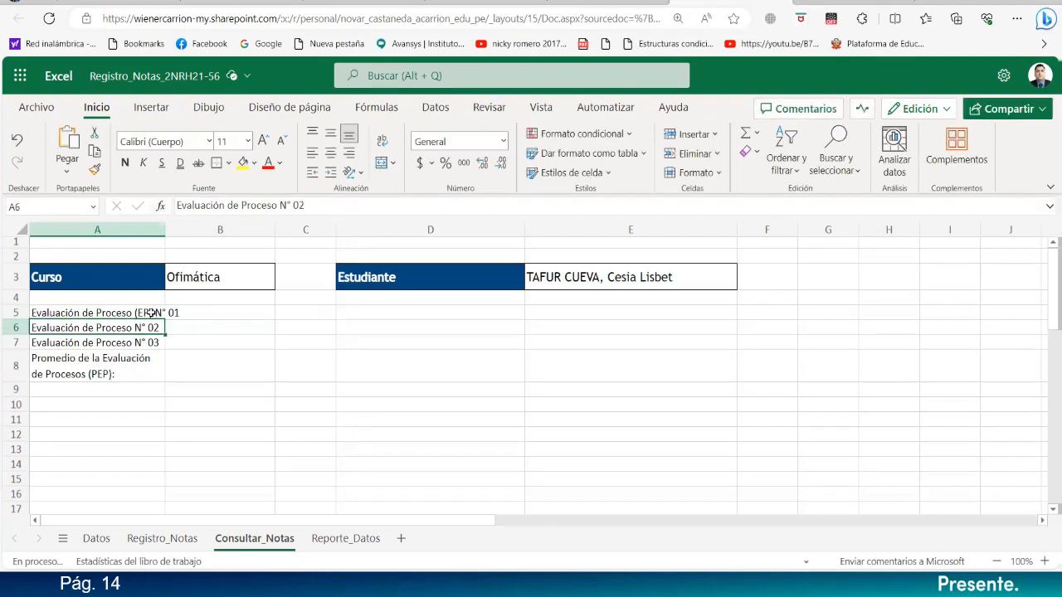
{"action": "left_click", "coordinate": [163, 312]}
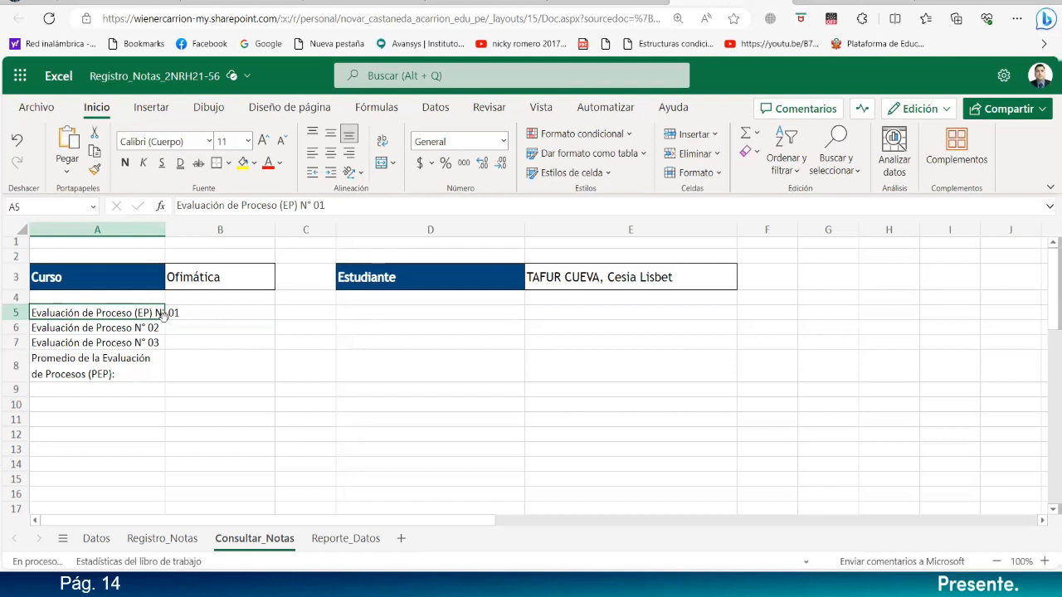
{"action": "left_click_drag", "start_coordinate": [163, 312], "coordinate": [158, 343]}
{"action": "left_click", "coordinate": [199, 389]}
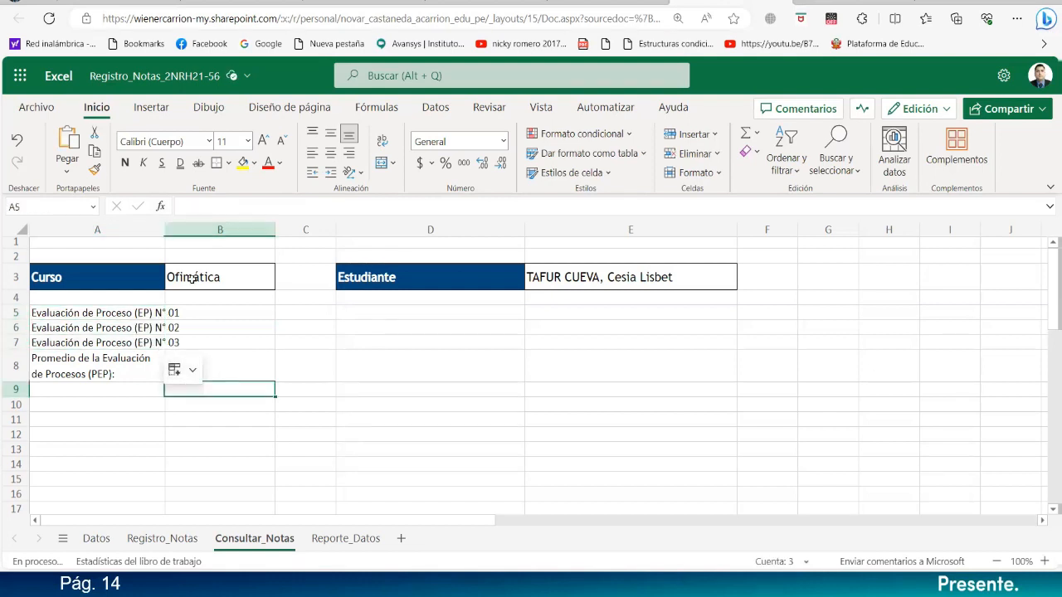
{"action": "left_click_drag", "start_coordinate": [164, 230], "coordinate": [183, 230]}
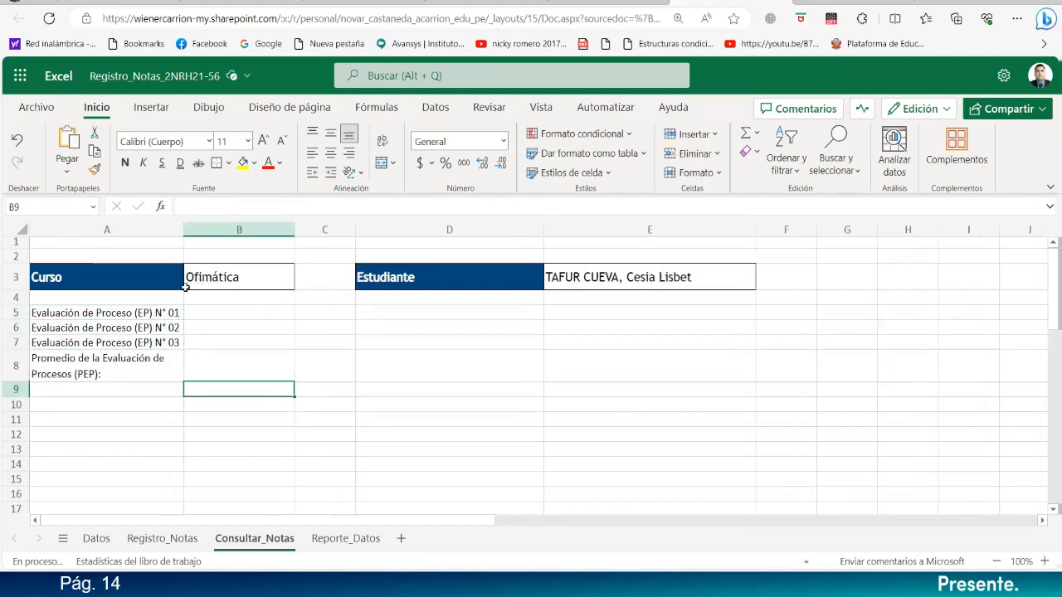
- Align A5:B8 vertically to the middle and apply borders around all of its cells
{"action": "left_click_drag", "start_coordinate": [122, 312], "coordinate": [214, 378]}
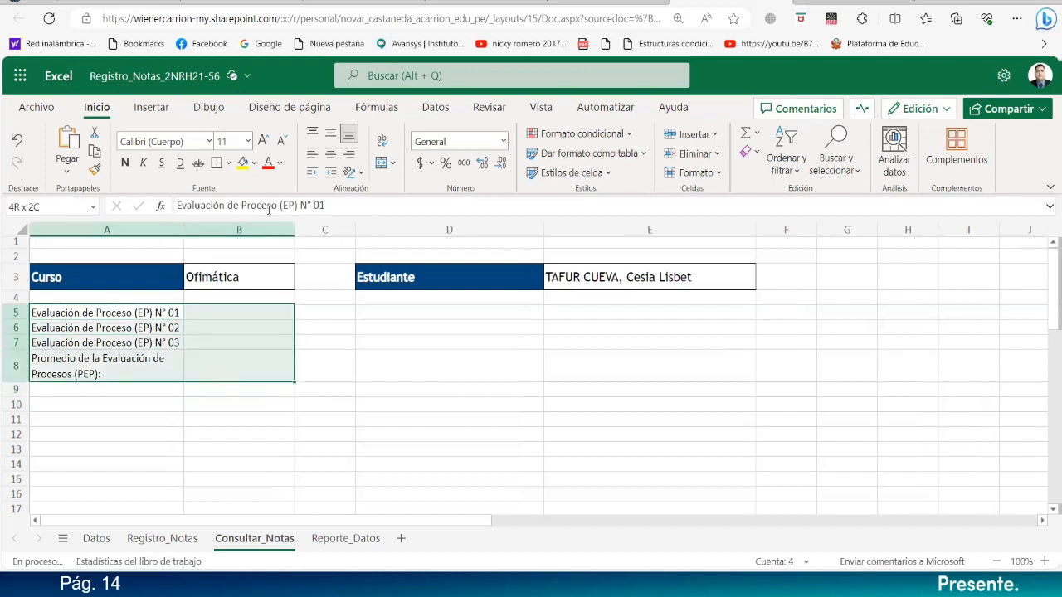
{"action": "left_click", "coordinate": [330, 132]}
{"action": "left_click", "coordinate": [229, 162]}
{"action": "left_click", "coordinate": [226, 228]}
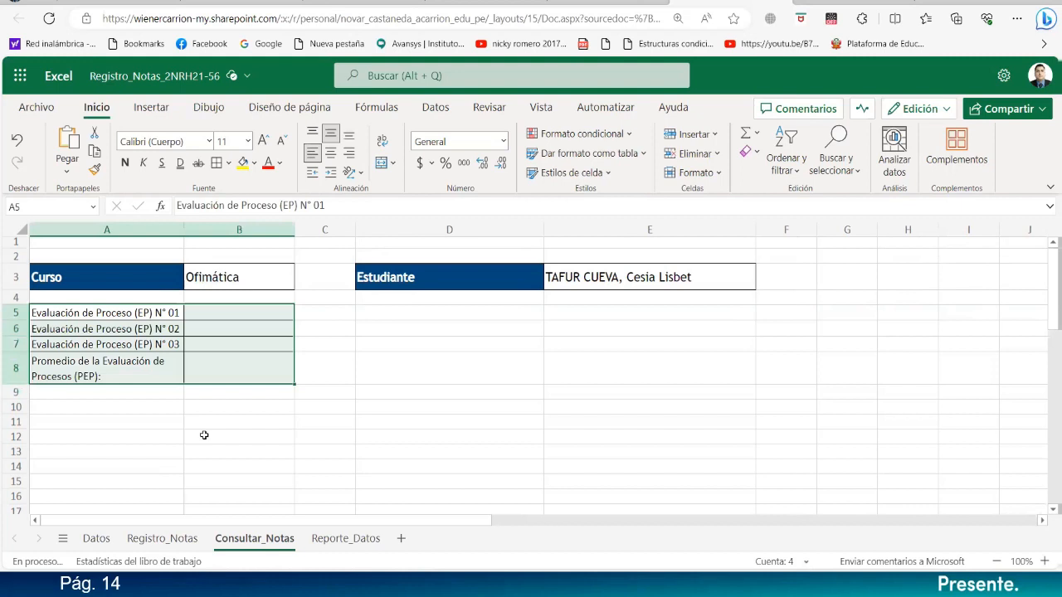
{"action": "left_click", "coordinate": [204, 434]}
- Check the grade columns on Registro_Notas and enter the label Evaluación de Resultados in A9 of Consultar_Notas
{"action": "left_click", "coordinate": [162, 538]}
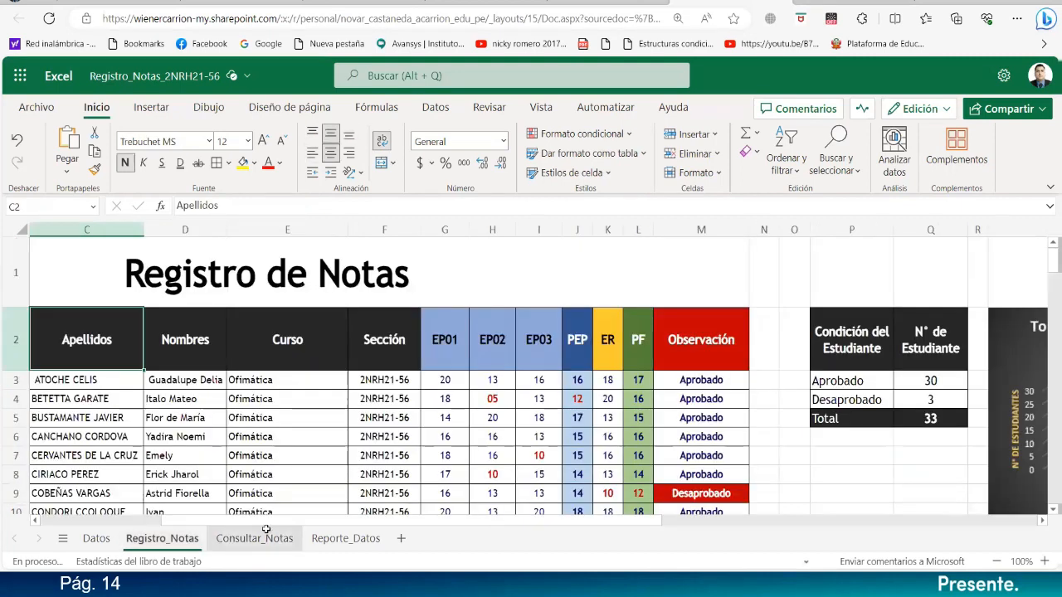
{"action": "left_click", "coordinate": [255, 538]}
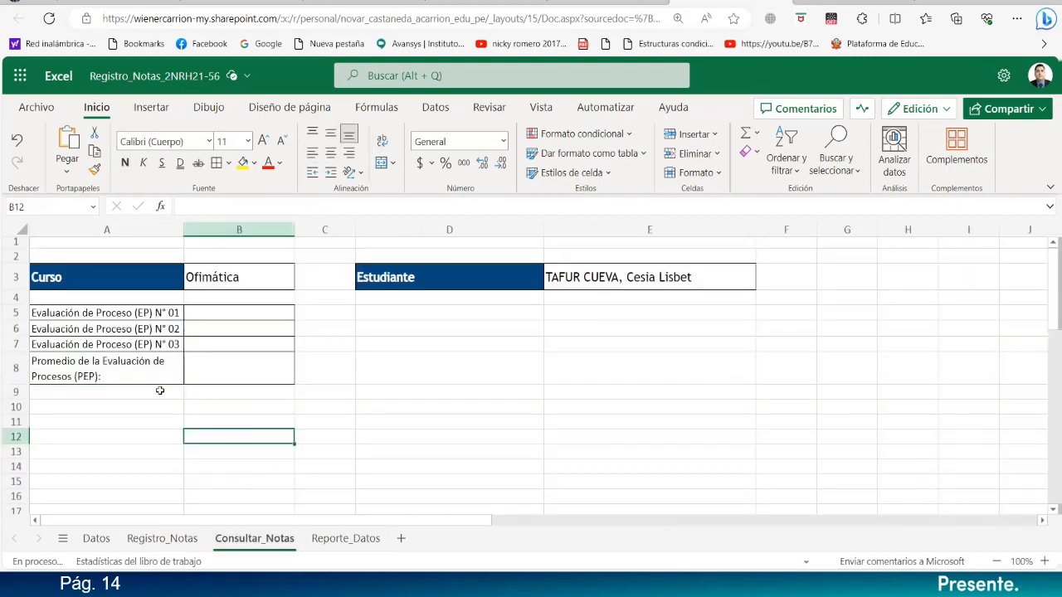
{"action": "left_click", "coordinate": [146, 390]}
{"action": "type", "text": "eVA"}
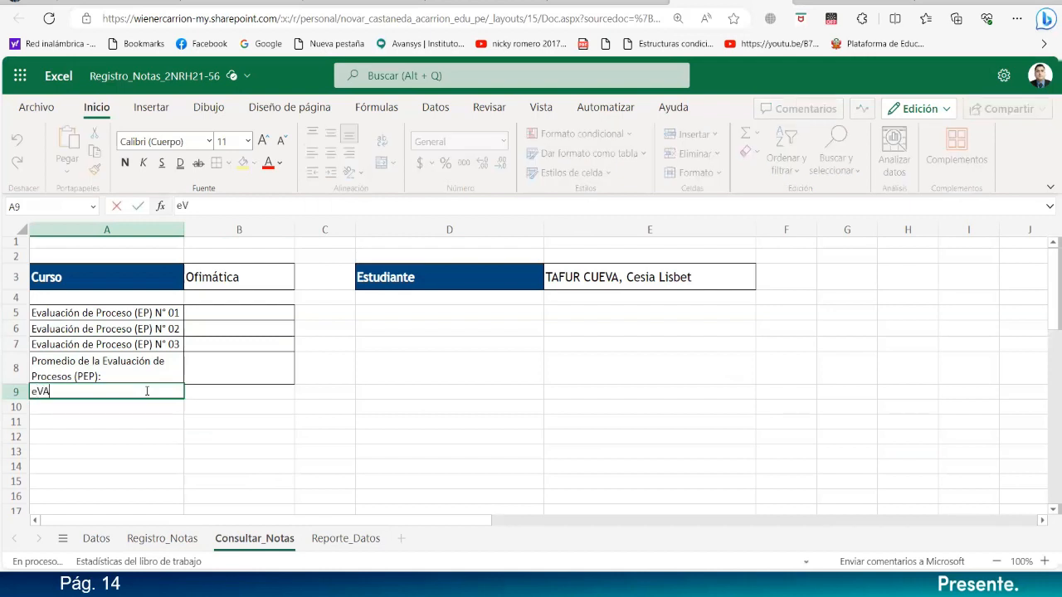
{"action": "key", "text": "BackSpace"}
{"action": "key", "text": "BackSpace"}
{"action": "type", "text": "Evaluación de R"}
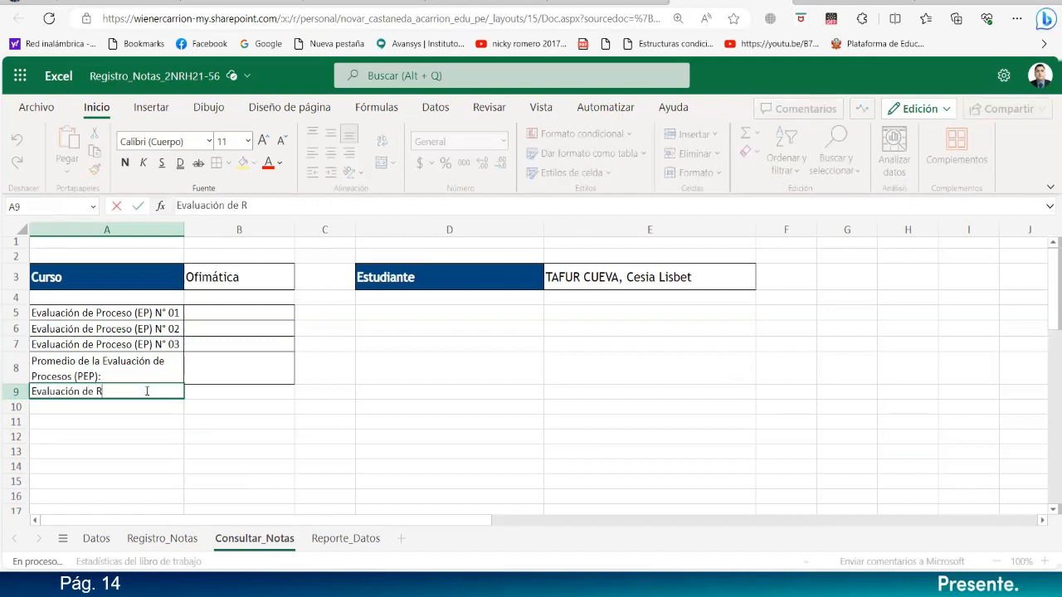
{"action": "type", "text": "esultados"}
{"action": "left_click", "coordinate": [267, 446]}
{"action": "left_click", "coordinate": [173, 391]}
{"action": "double_click", "coordinate": [173, 391]}
{"action": "key", "text": "Return"}
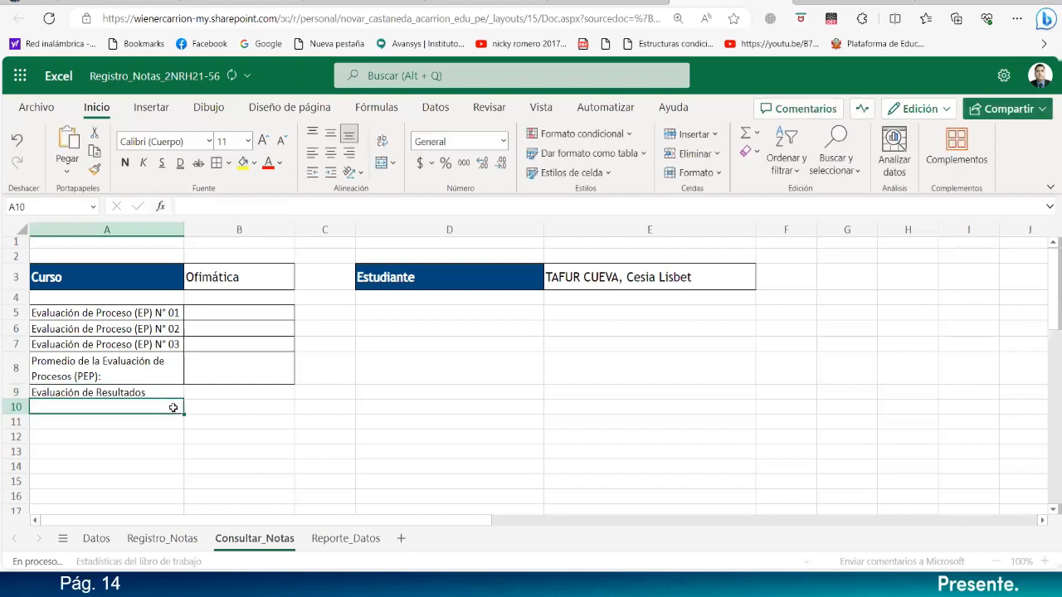
- Enter Promedio Final: in A10 and, after checking the Registro_Notas headings, Condición: in A11 of Consultar_Notas
{"action": "type", "text": "Promedio Final"}
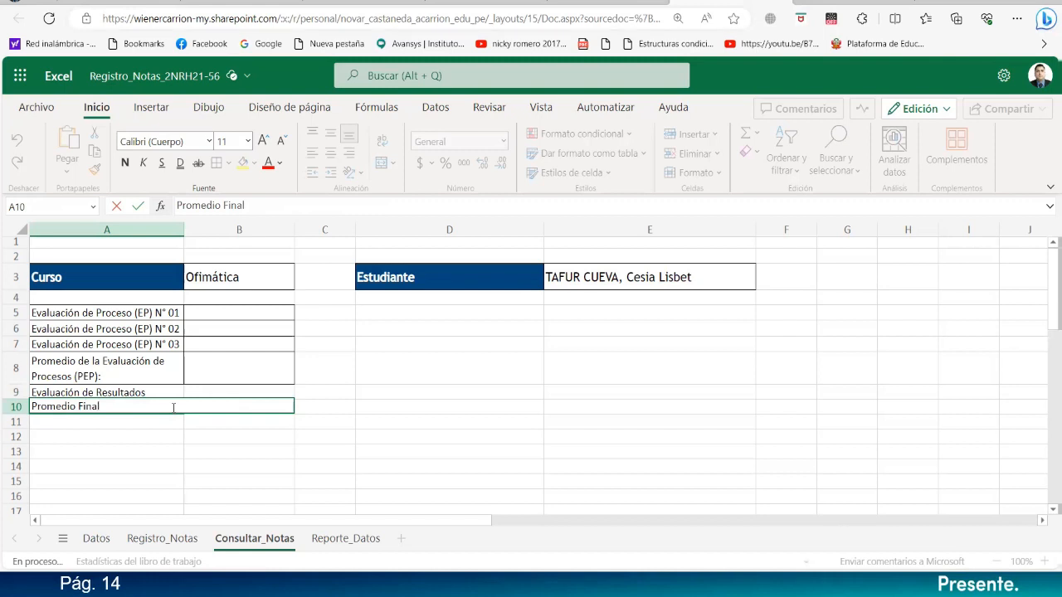
{"action": "key", "text": "Return"}
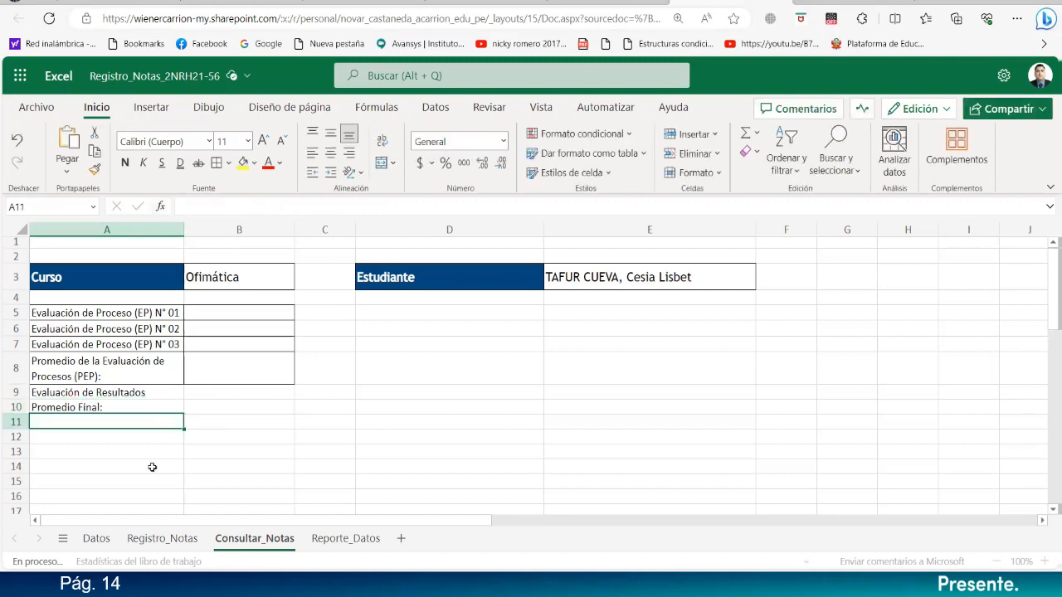
{"action": "left_click", "coordinate": [177, 541]}
{"action": "left_click", "coordinate": [237, 543]}
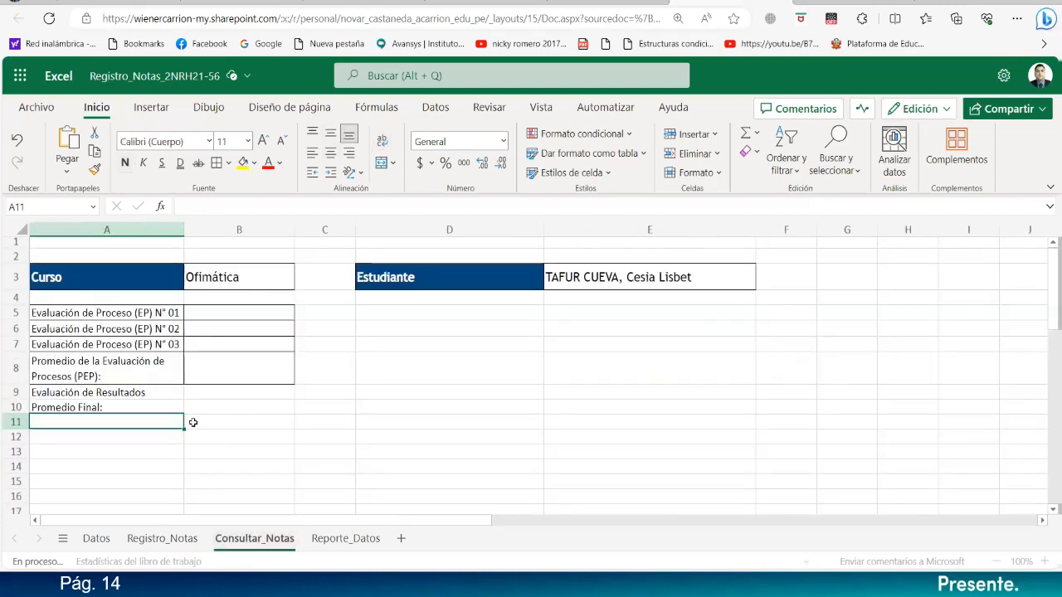
{"action": "type", "text": "Condición:"}
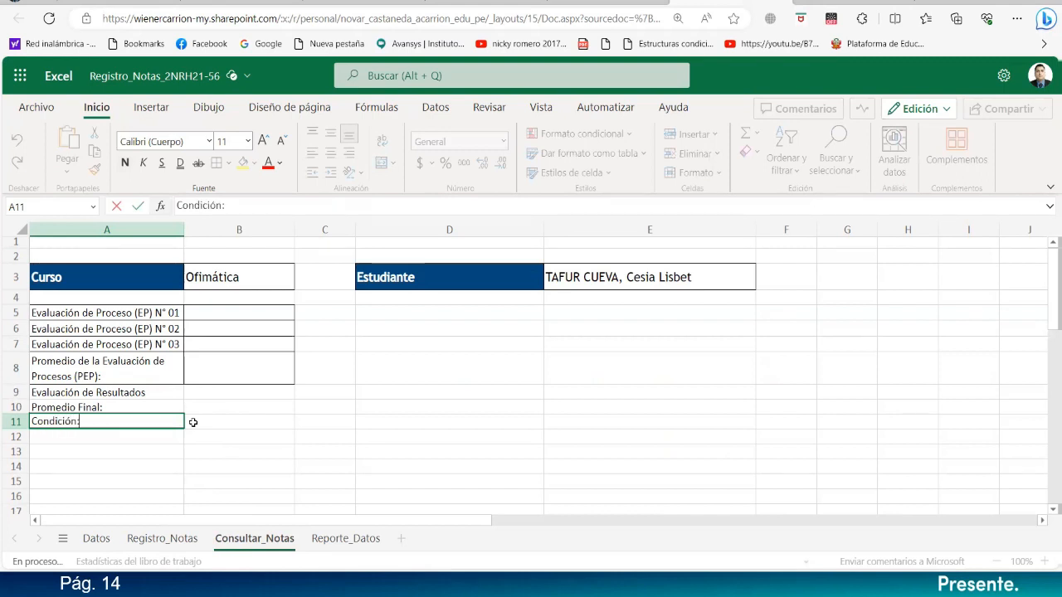
{"action": "left_click", "coordinate": [263, 441]}
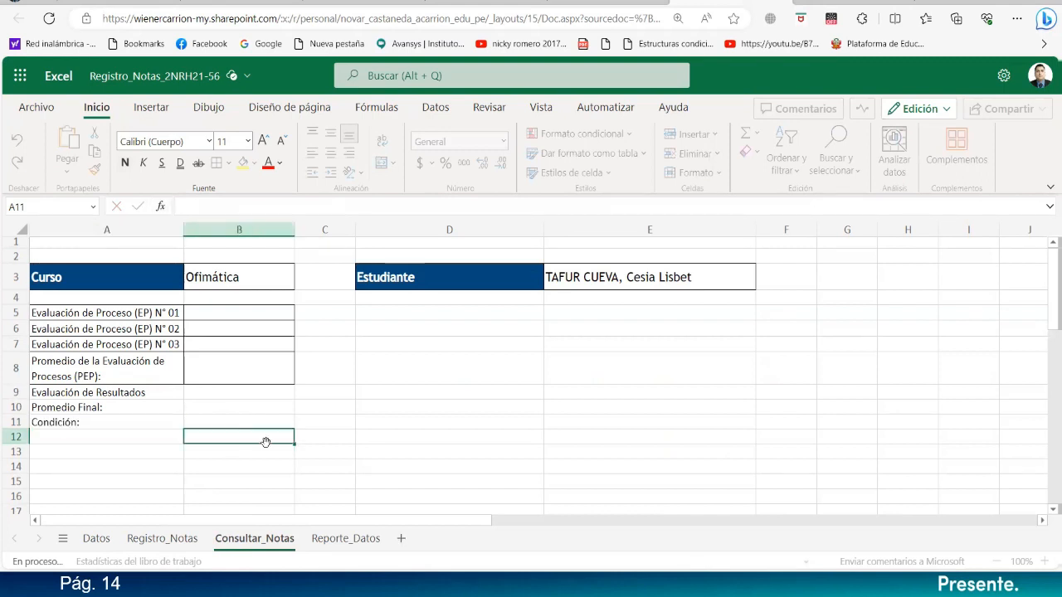
- Add a colon to the end of the A5 label and fill it down to A7
{"action": "left_click", "coordinate": [161, 314]}
{"action": "left_click", "coordinate": [358, 208]}
{"action": "type", "text": ":"}
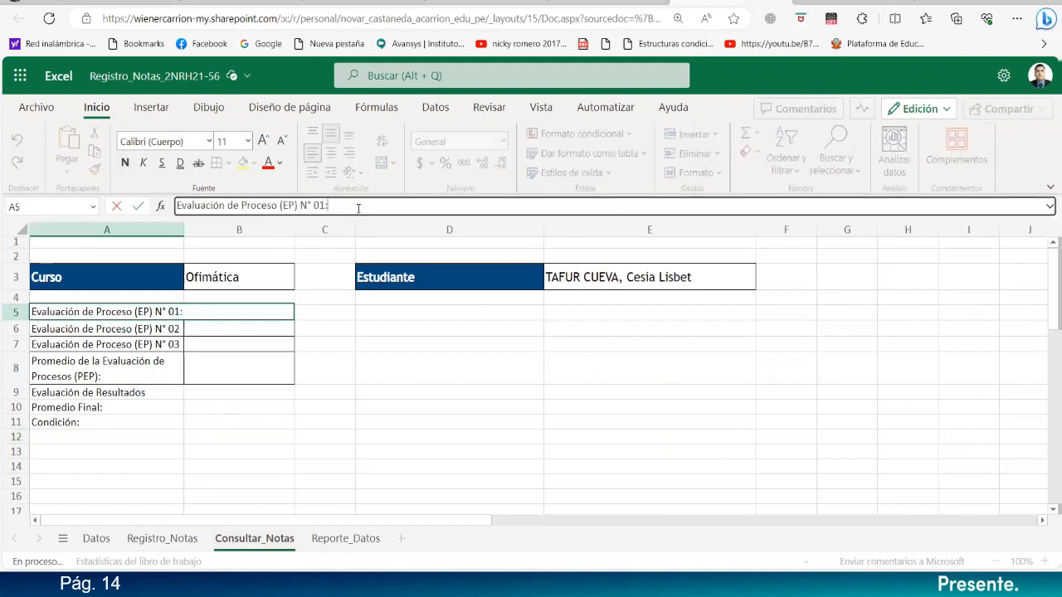
{"action": "key", "text": "Return"}
{"action": "left_click", "coordinate": [174, 314]}
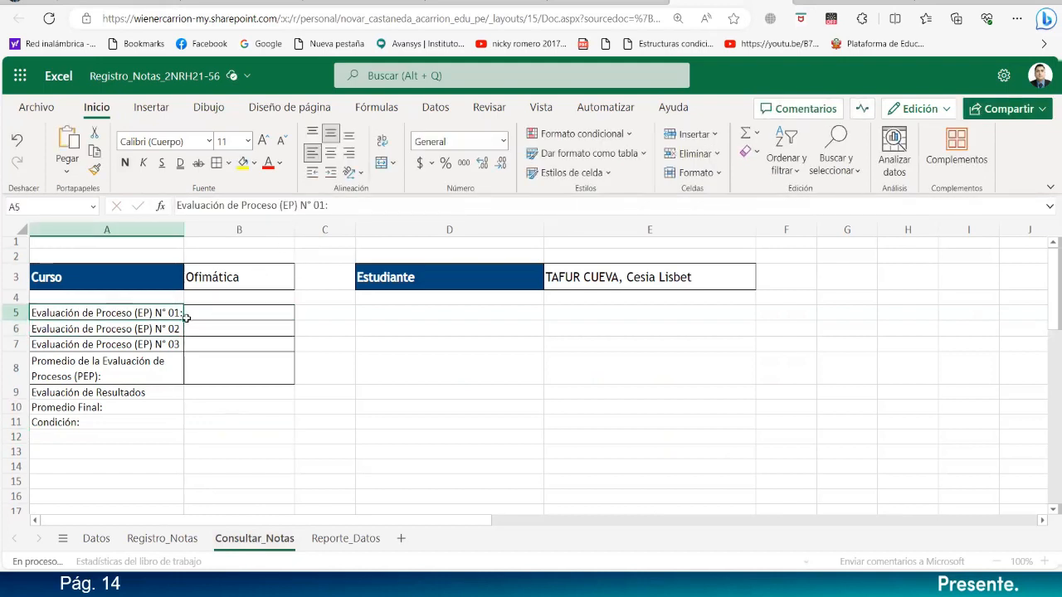
{"action": "left_click_drag", "start_coordinate": [182, 320], "coordinate": [184, 348]}
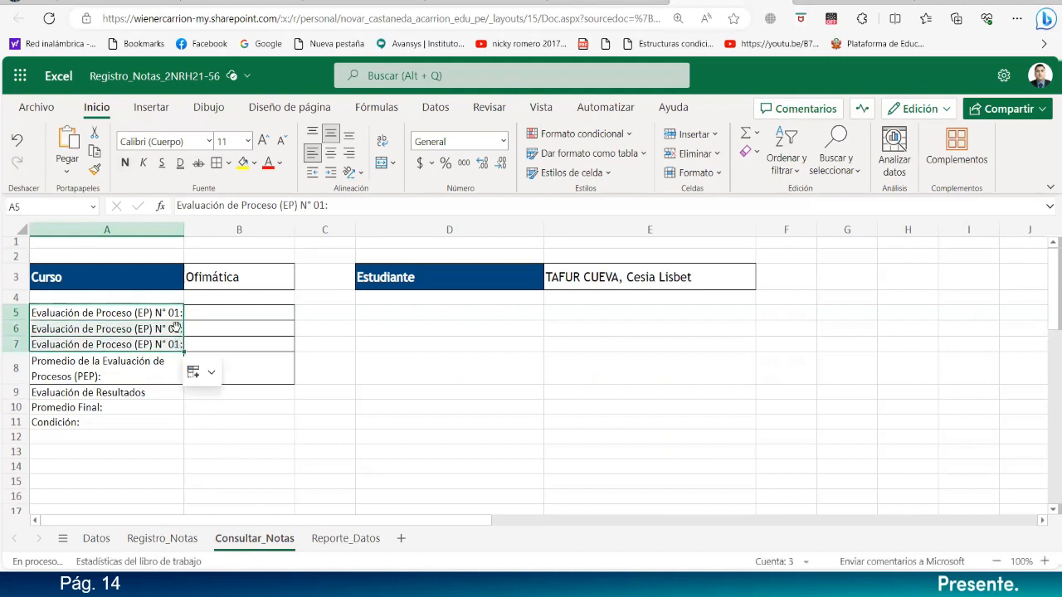
- Right-align and bold the labels in A5:A11 and start changing their font
{"action": "left_click_drag", "start_coordinate": [166, 312], "coordinate": [162, 423]}
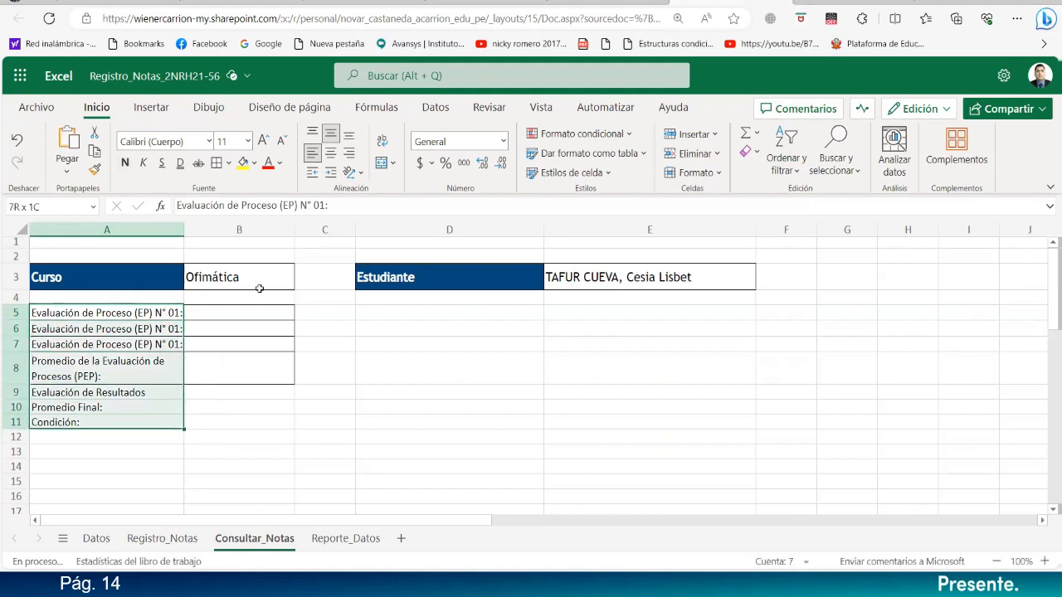
{"action": "left_click", "coordinate": [349, 153]}
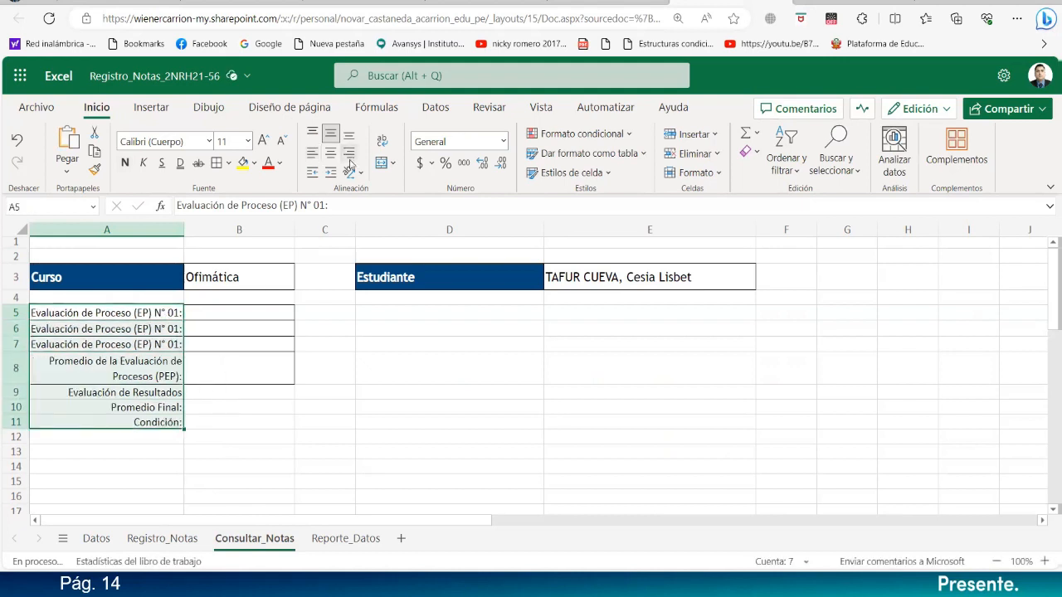
{"action": "left_click", "coordinate": [125, 162]}
{"action": "type", "text": "r"}
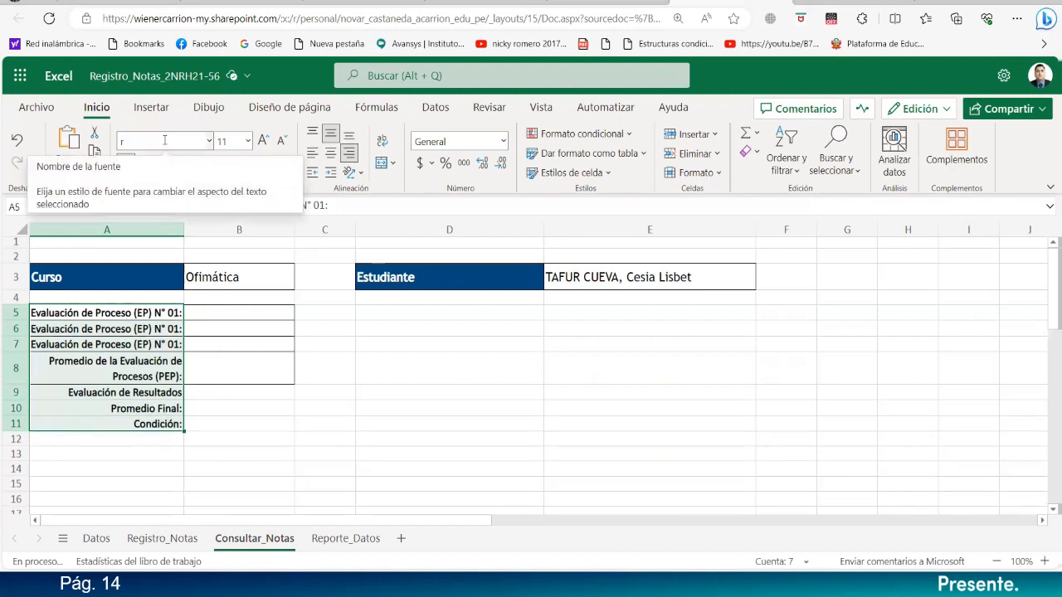
- Format the labels in A5:A11 with the Trebuchet MS font at size 12
{"action": "key", "text": "Return"}
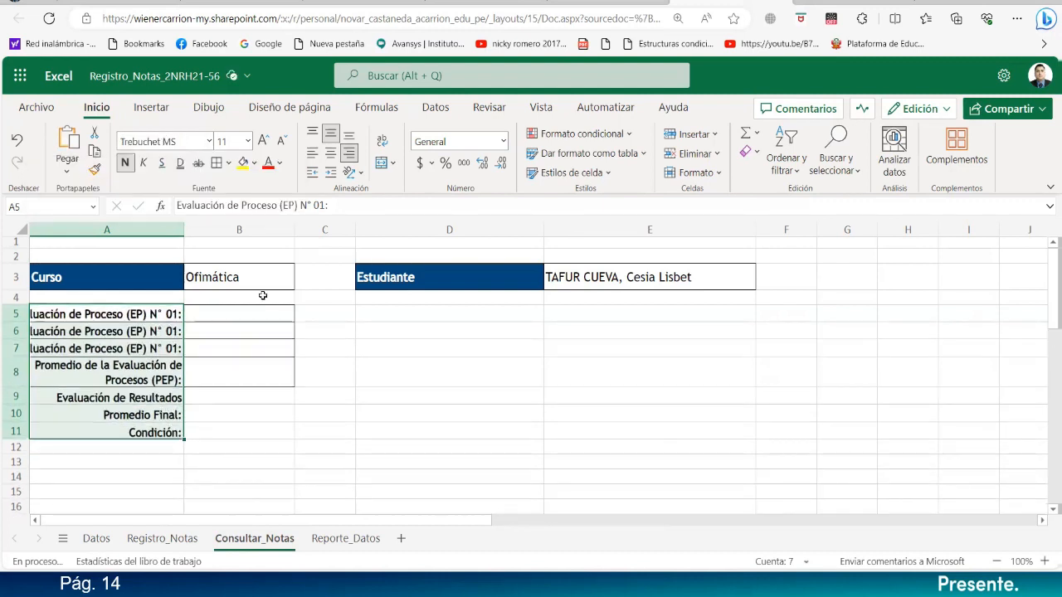
{"action": "left_click", "coordinate": [265, 142]}
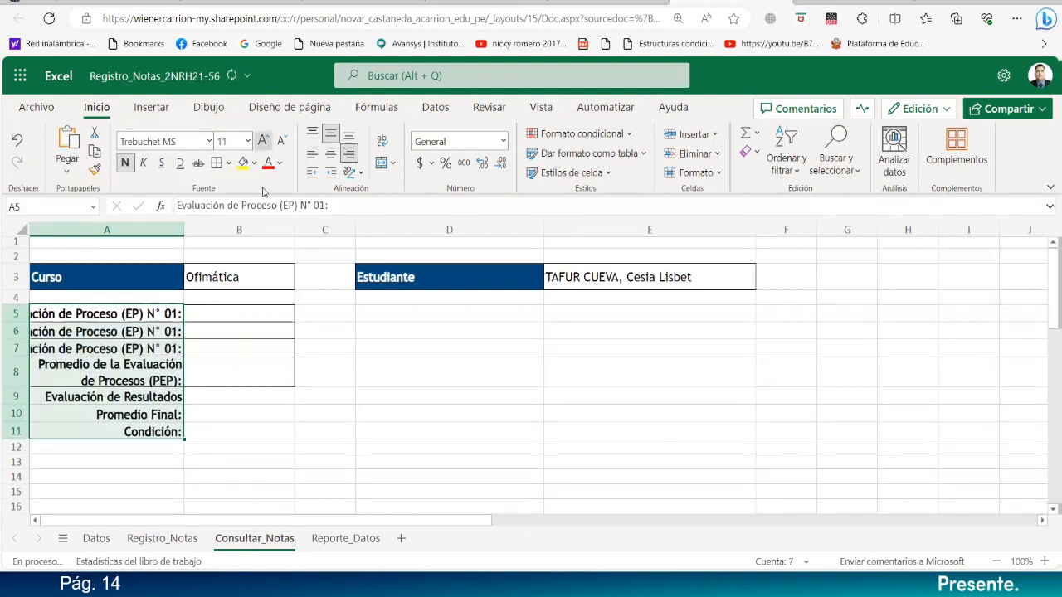
{"action": "left_click", "coordinate": [360, 419]}
- Widen column A so the evaluation labels fit fully inside their cells
{"action": "left_click_drag", "start_coordinate": [184, 229], "coordinate": [224, 235]}
{"action": "left_click", "coordinate": [446, 414]}
{"action": "left_click_drag", "start_coordinate": [268, 315], "coordinate": [270, 382]}
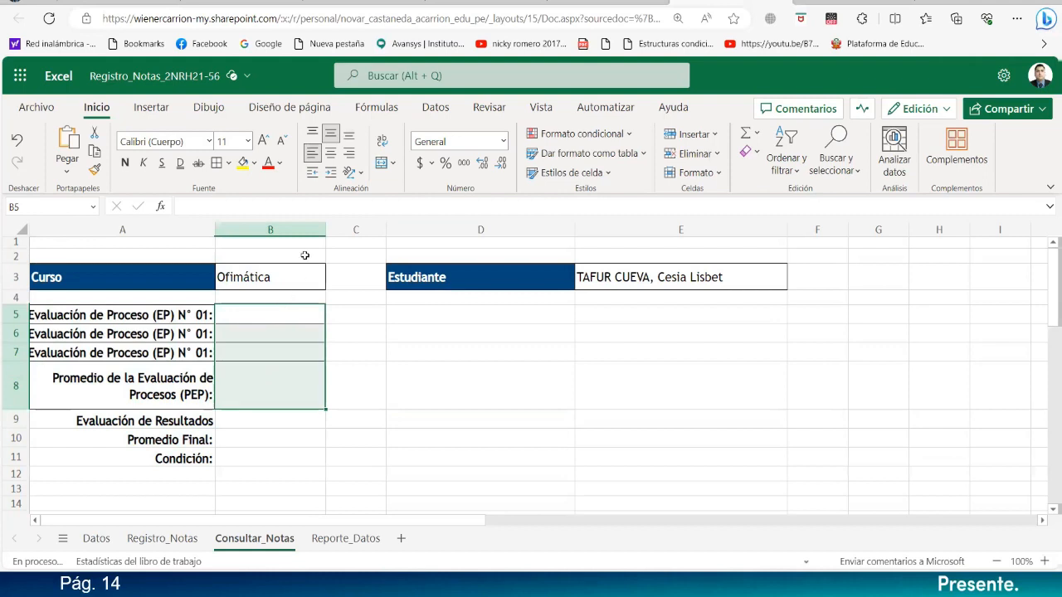
{"action": "left_click_drag", "start_coordinate": [214, 233], "coordinate": [223, 238]}
{"action": "left_click_drag", "start_coordinate": [226, 232], "coordinate": [227, 233]}
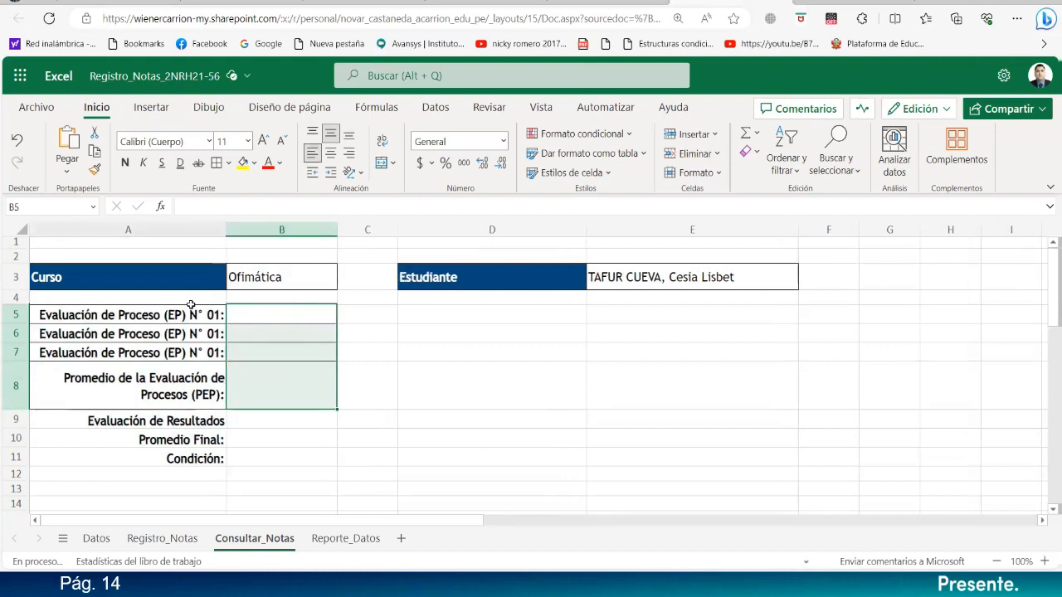
- Apply borders to all cells in A9:B11
{"action": "left_click", "coordinate": [272, 476]}
{"action": "left_click", "coordinate": [203, 420]}
{"action": "left_click_drag", "start_coordinate": [203, 421], "coordinate": [280, 456]}
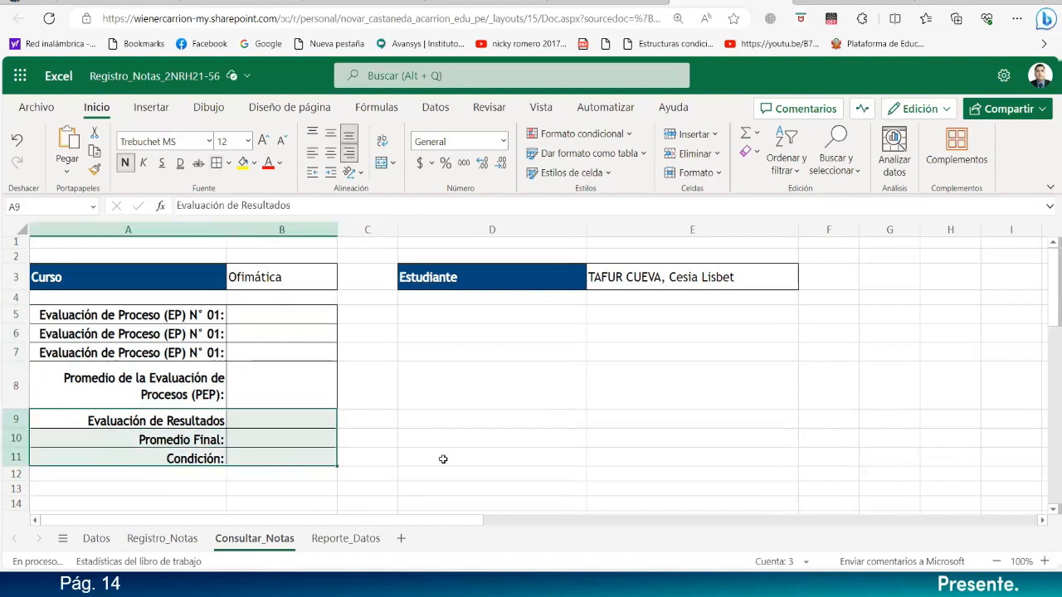
{"action": "left_click", "coordinate": [443, 459]}
- Set the height of rows 5 to 7 to 25 in default units
{"action": "left_click_drag", "start_coordinate": [12, 315], "coordinate": [12, 352]}
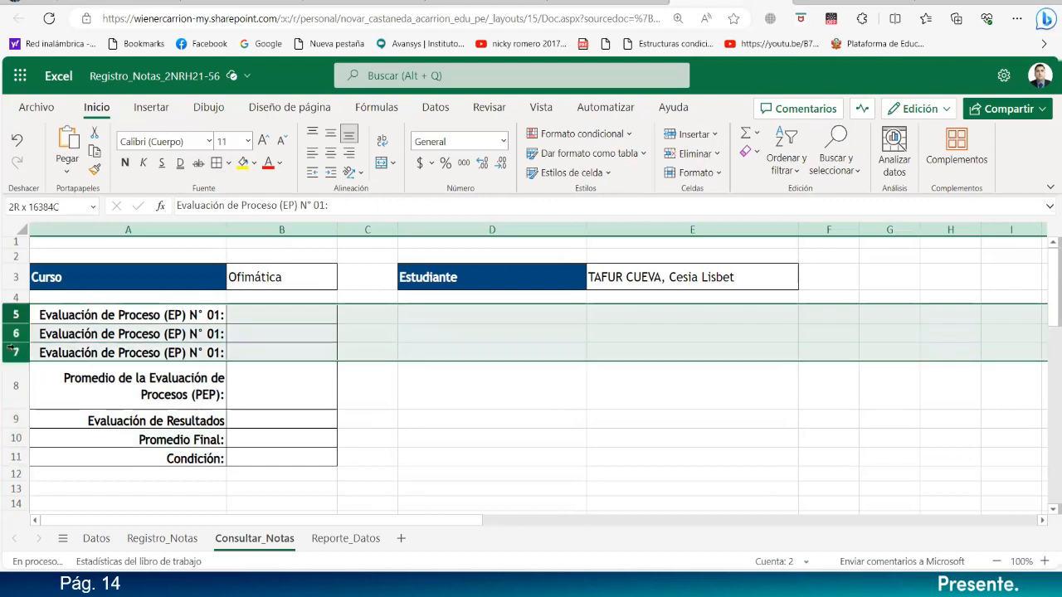
{"action": "right_click", "coordinate": [12, 352]}
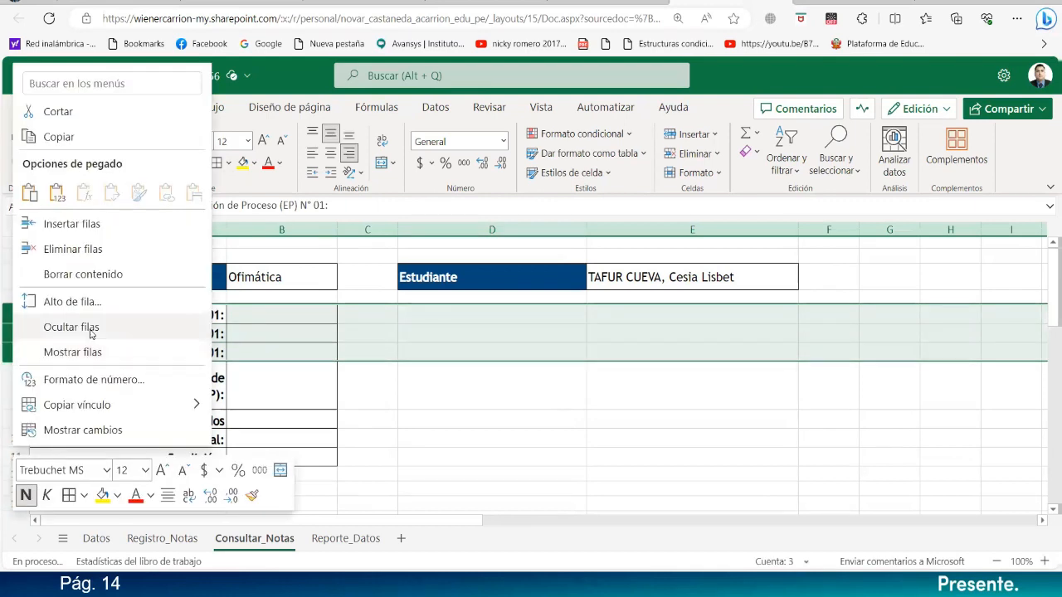
{"action": "left_click", "coordinate": [71, 302]}
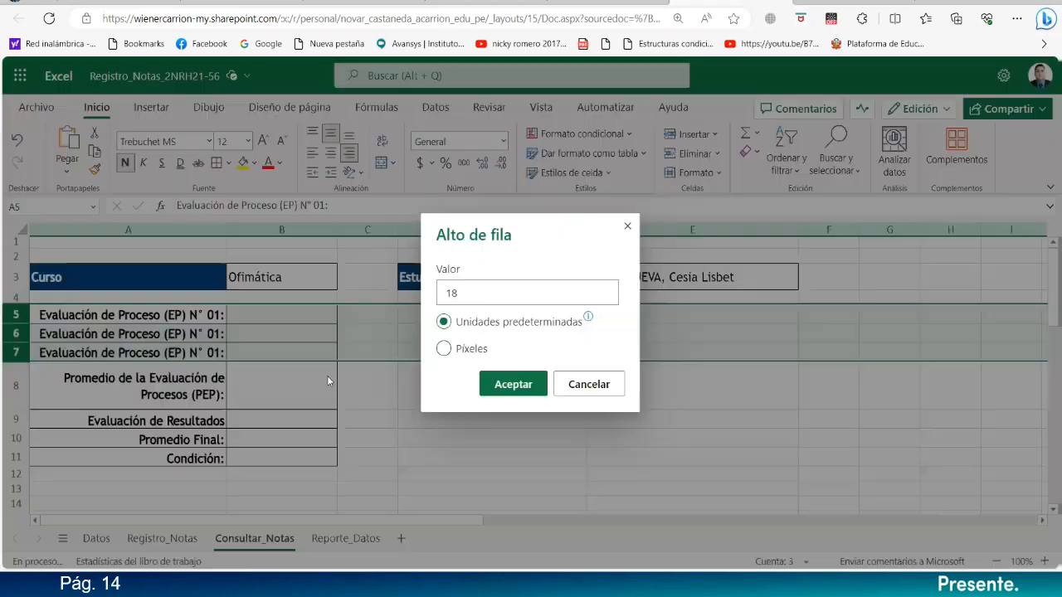
{"action": "type", "text": "25"}
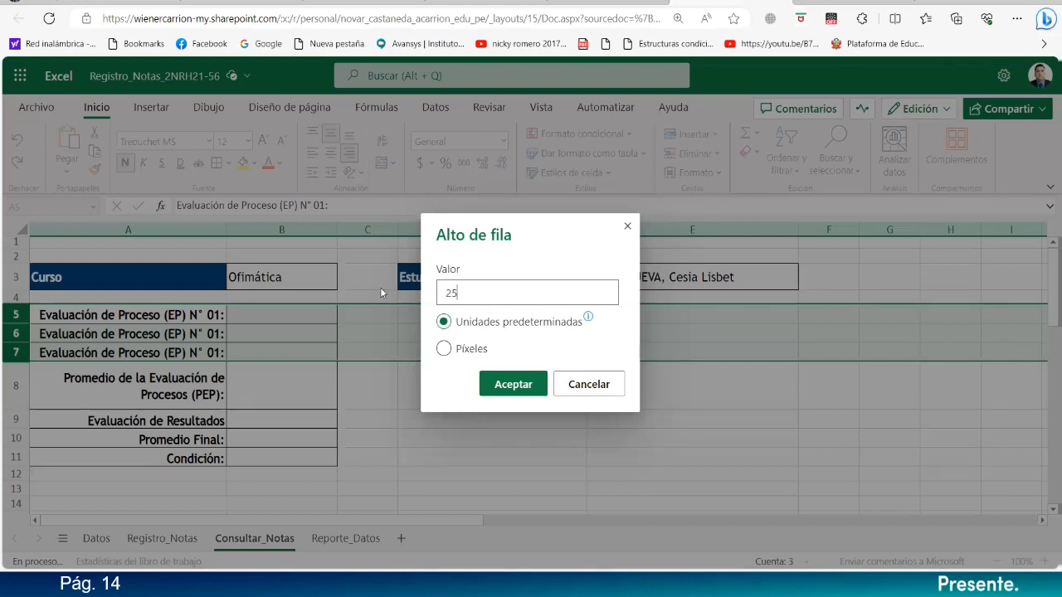
{"action": "key", "text": "Return"}
- Set the height of rows 9 to 11 to match rows 5 to 7
{"action": "left_click_drag", "start_coordinate": [17, 478], "coordinate": [20, 448]}
{"action": "right_click", "coordinate": [20, 448]}
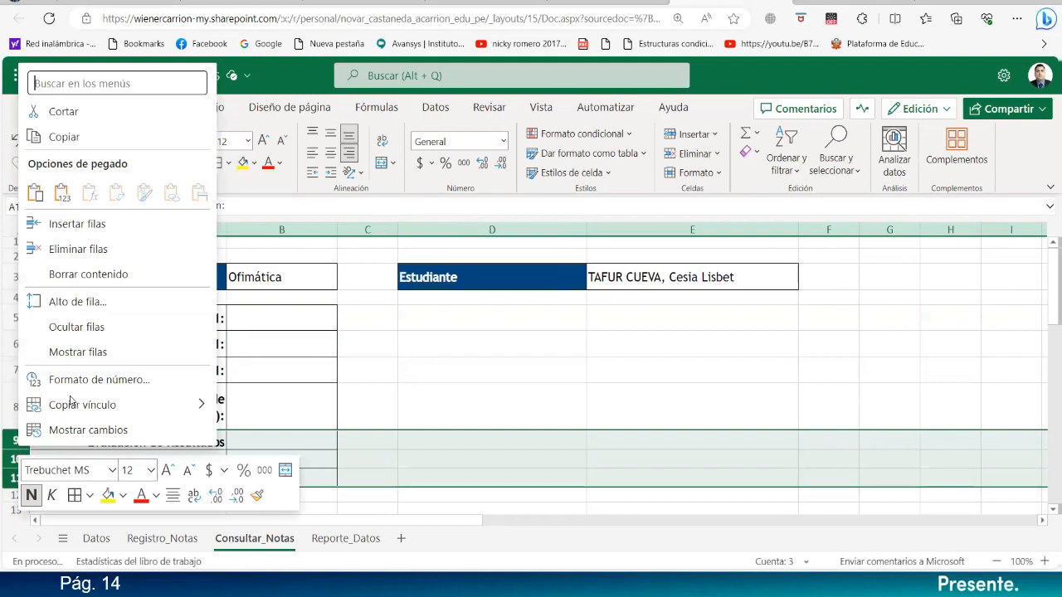
{"action": "left_click", "coordinate": [95, 302]}
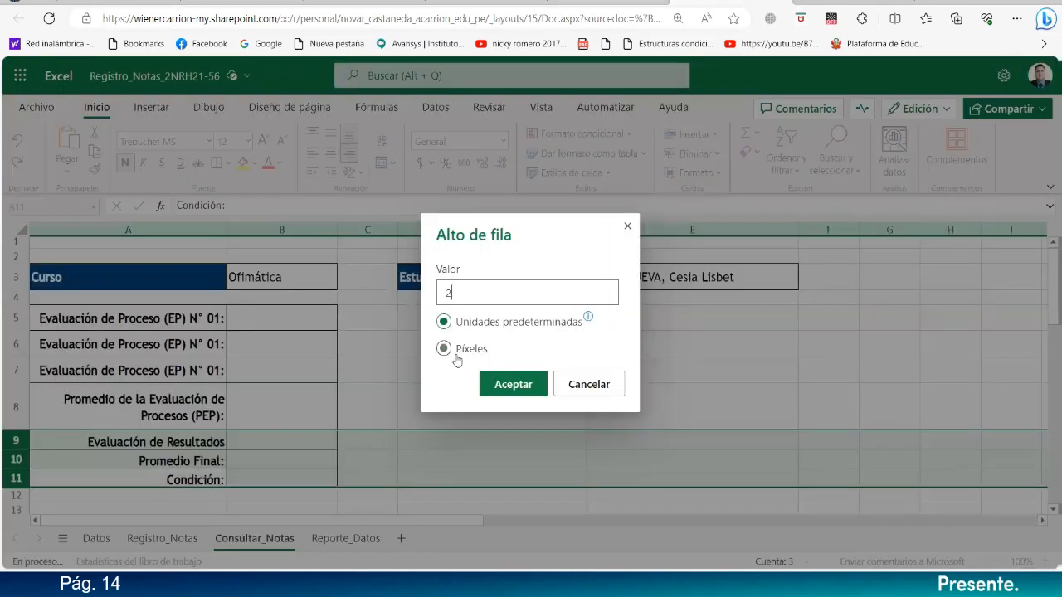
{"action": "key", "text": "Return"}
{"action": "left_click", "coordinate": [489, 438]}
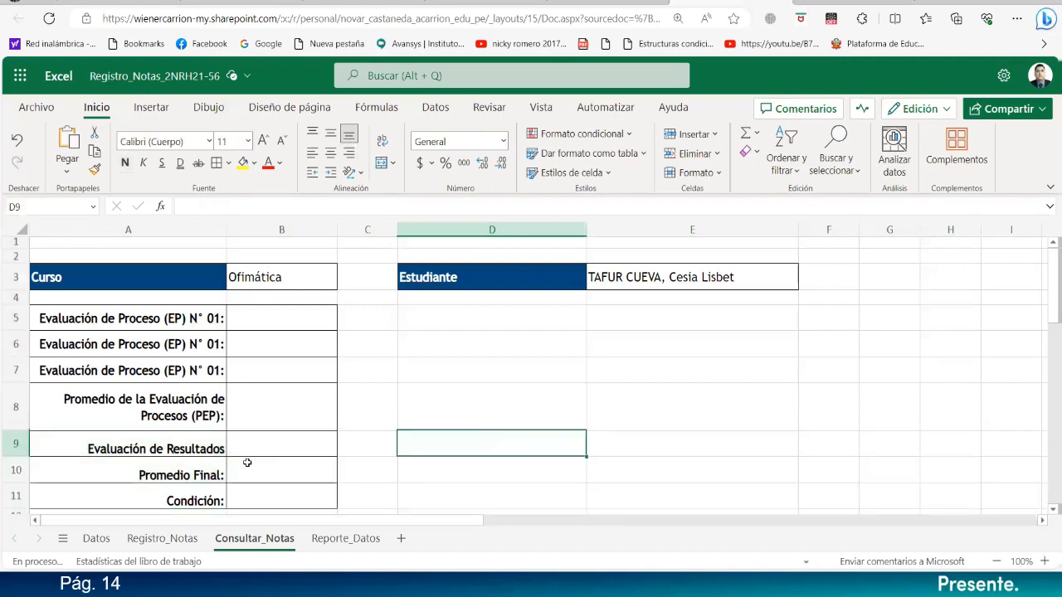
- Align the labels in A5:A11 to the right and centre them vertically
{"action": "left_click_drag", "start_coordinate": [191, 324], "coordinate": [184, 498]}
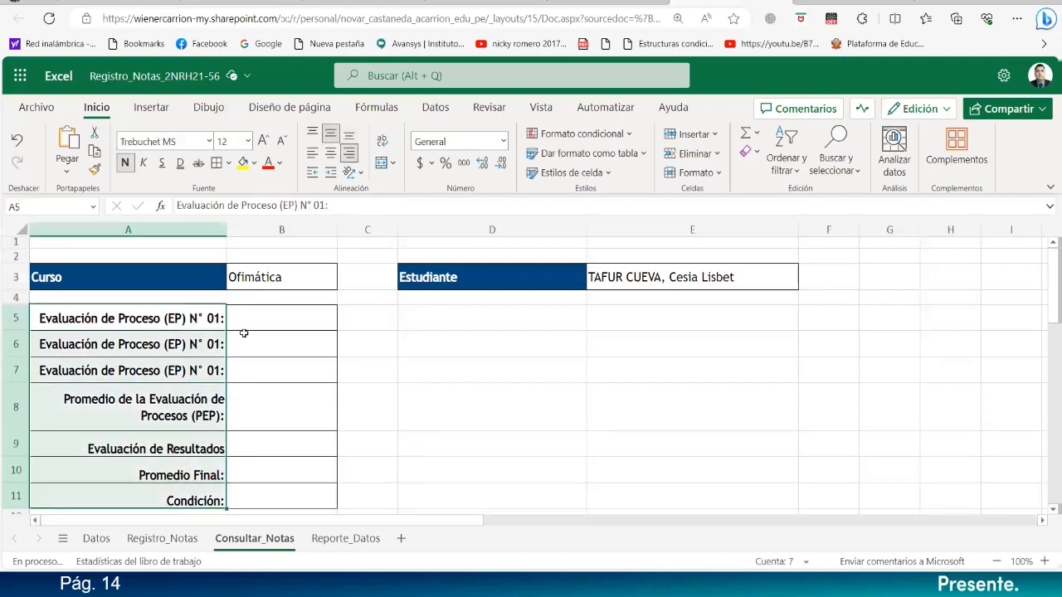
{"action": "left_click", "coordinate": [330, 155]}
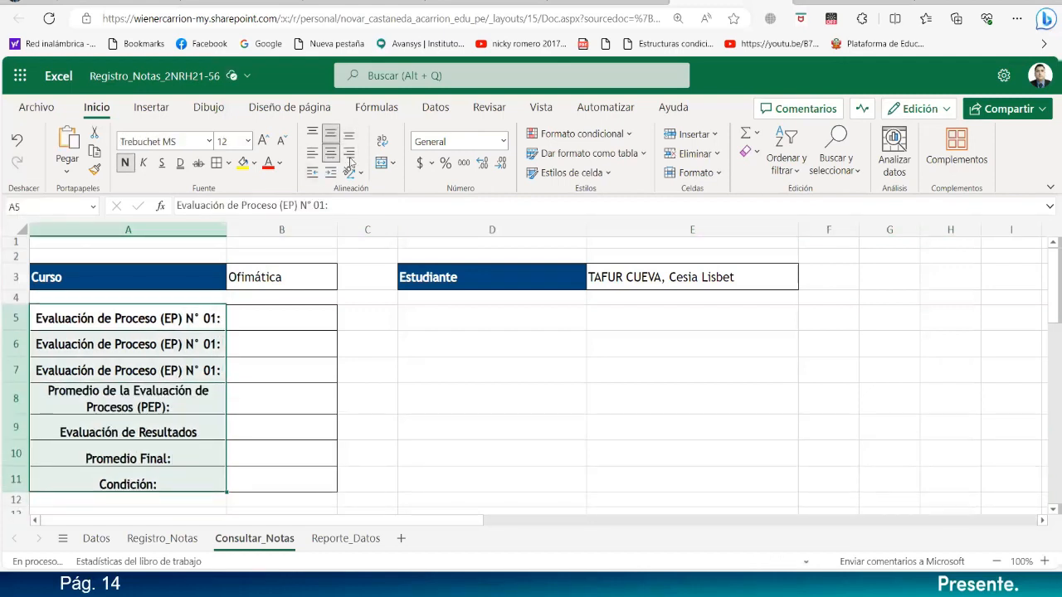
{"action": "left_click", "coordinate": [350, 158]}
{"action": "left_click", "coordinate": [330, 133]}
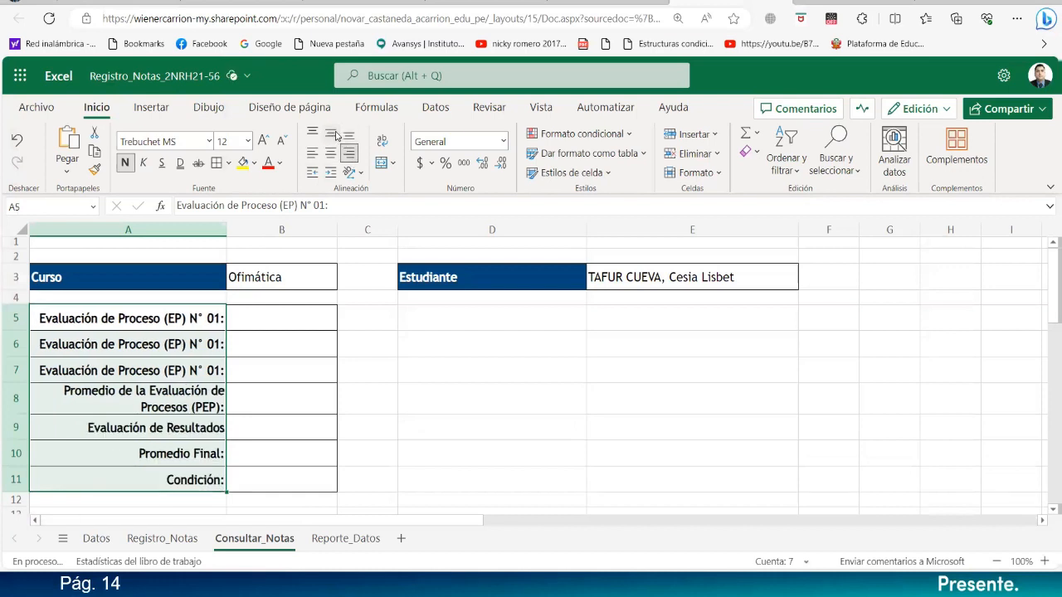
{"action": "left_click", "coordinate": [391, 386]}
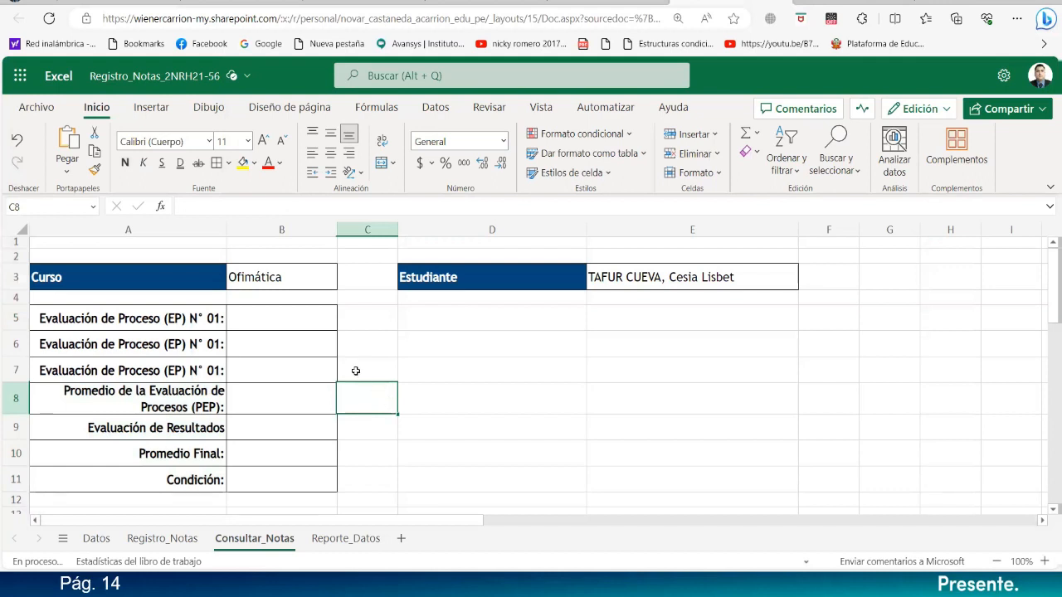
- Renumber the evaluation labels in A6 and A7 as N° 02 and N° 03
{"action": "double_click", "coordinate": [213, 343]}
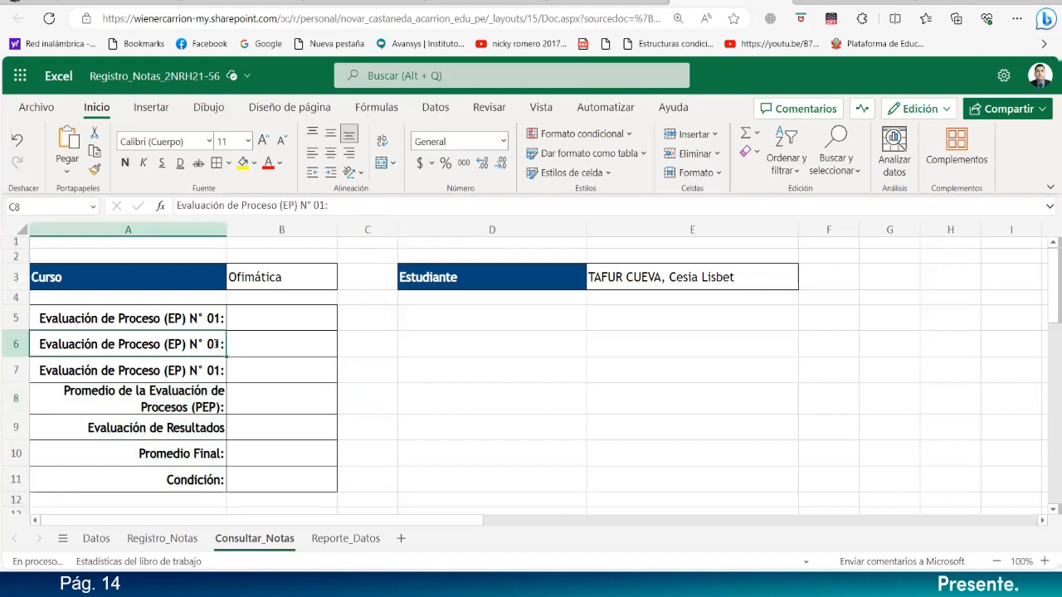
{"action": "key", "text": "Delete"}
{"action": "type", "text": "2"}
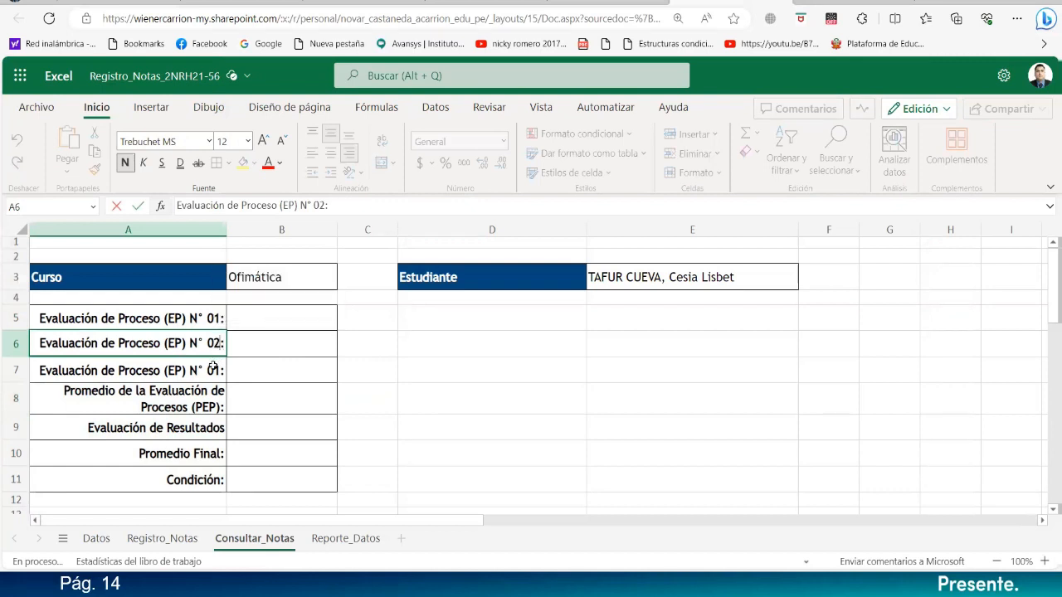
{"action": "left_click", "coordinate": [216, 370]}
{"action": "double_click", "coordinate": [216, 370]}
{"action": "key", "text": "Delete"}
{"action": "type", "text": "3"}
{"action": "left_click", "coordinate": [498, 423]}
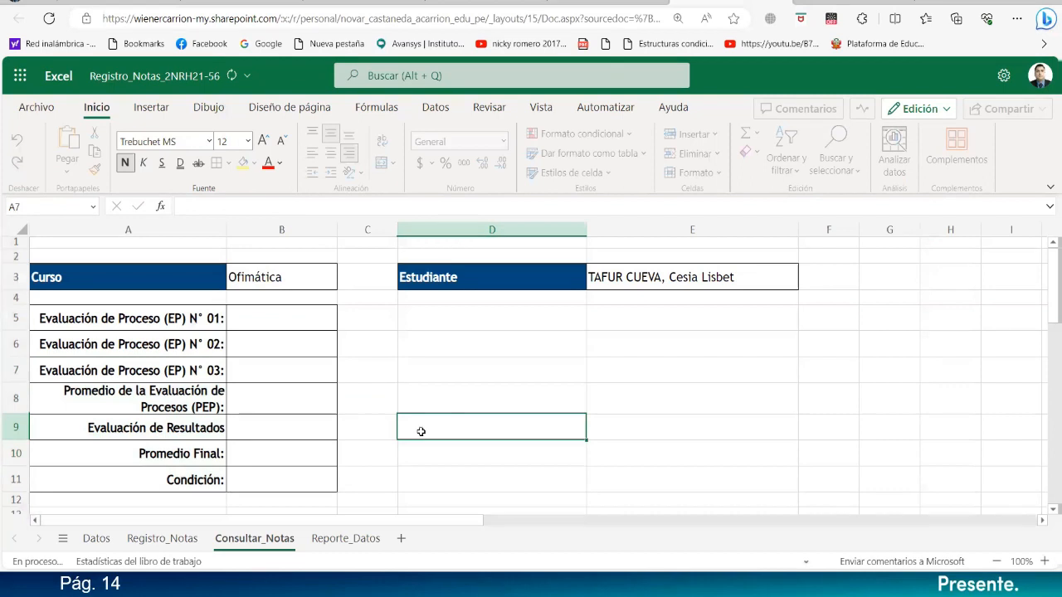
- Move the average, results and final average rows from A8:B10 to the block starting at D5
{"action": "left_click", "coordinate": [193, 408]}
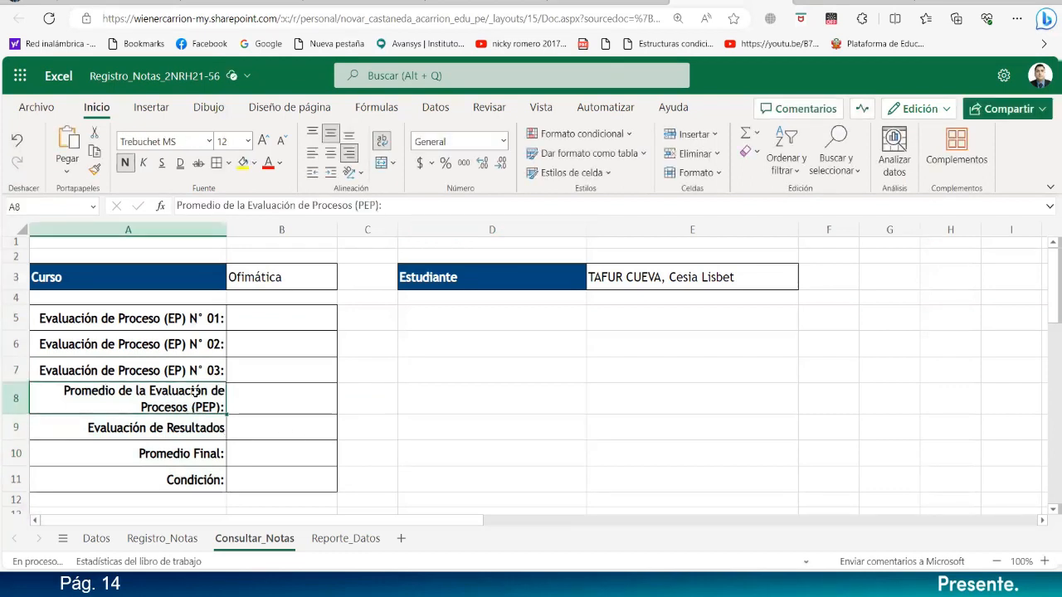
{"action": "left_click_drag", "start_coordinate": [196, 408], "coordinate": [286, 456]}
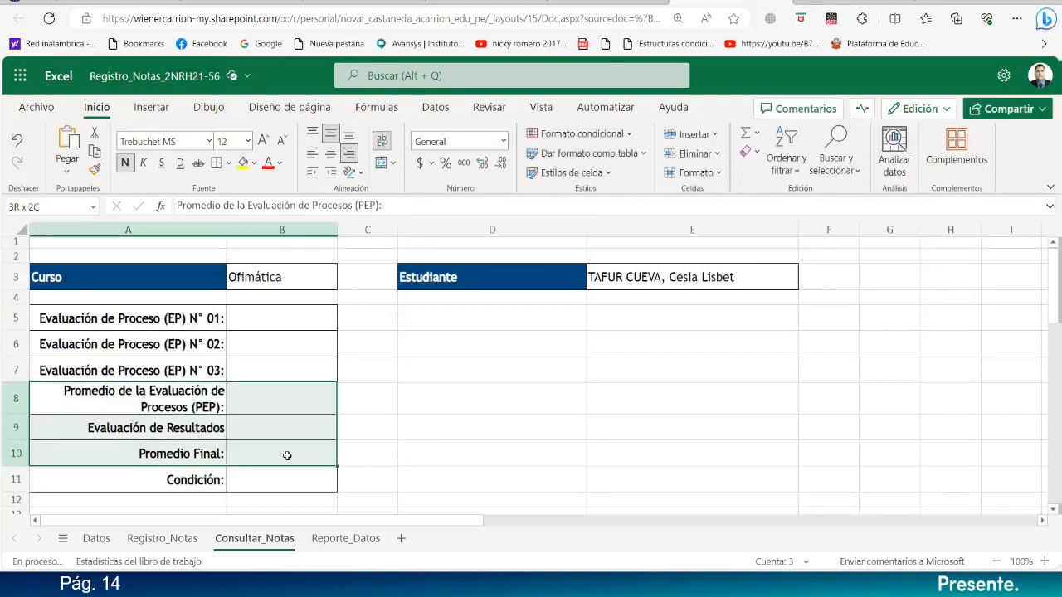
{"action": "left_click_drag", "start_coordinate": [215, 406], "coordinate": [230, 460]}
{"action": "key", "text": "ctrl+x"}
{"action": "left_click", "coordinate": [440, 323]}
{"action": "key", "text": "ctrl+v"}
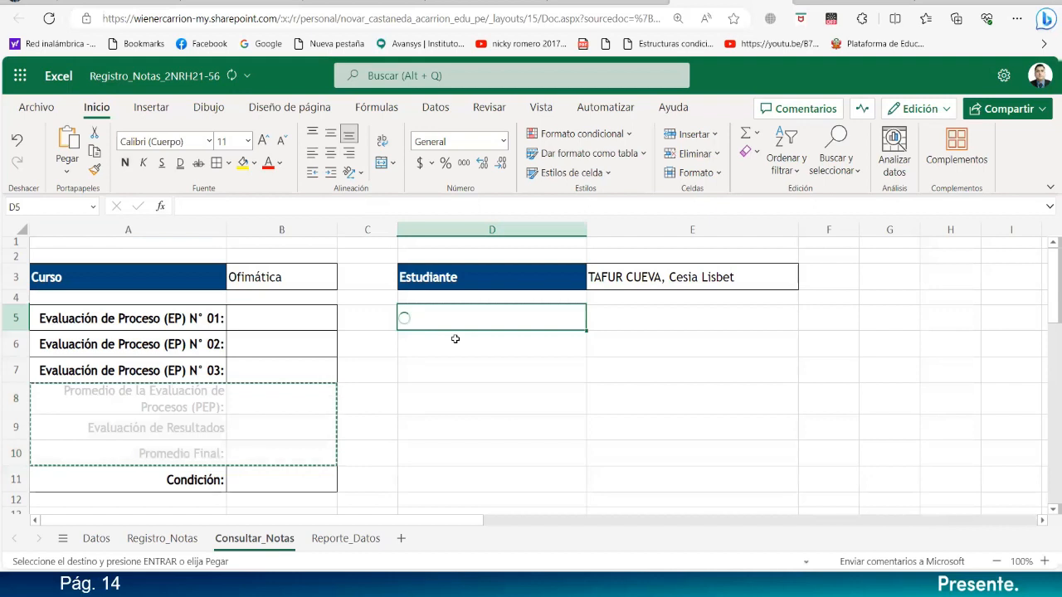
{"action": "left_click", "coordinate": [490, 410]}
- Make row 5 taller and move the Condición label and its value cell to D9:E9
{"action": "left_click_drag", "start_coordinate": [14, 330], "coordinate": [16, 342]}
{"action": "left_click", "coordinate": [369, 424]}
{"action": "left_click_drag", "start_coordinate": [173, 475], "coordinate": [640, 458]}
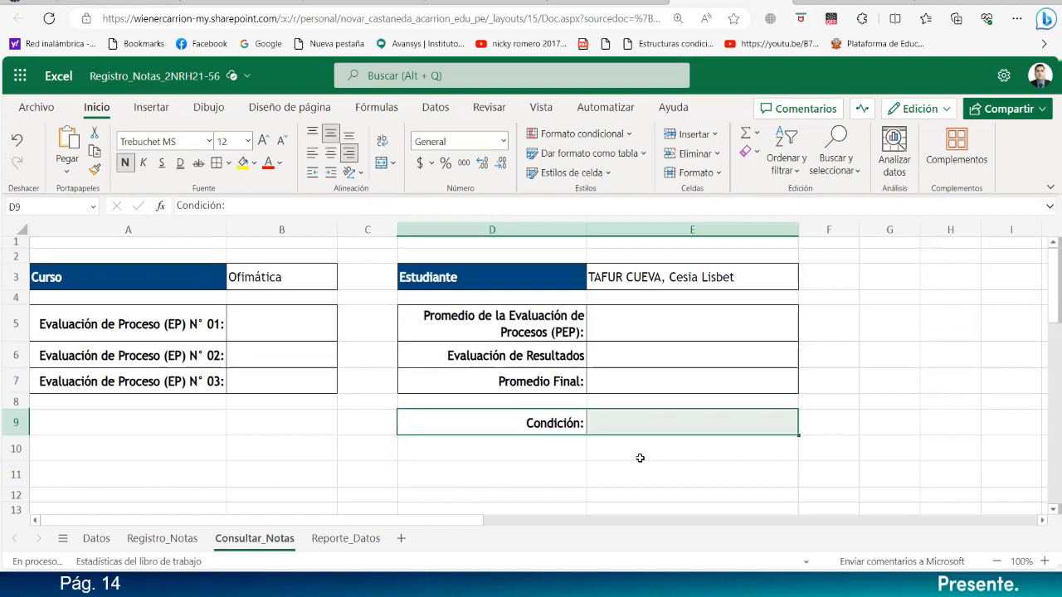
{"action": "left_click", "coordinate": [662, 463]}
{"action": "scroll", "coordinate": [888, 371], "scroll_direction": "up", "scroll_amount": 1}
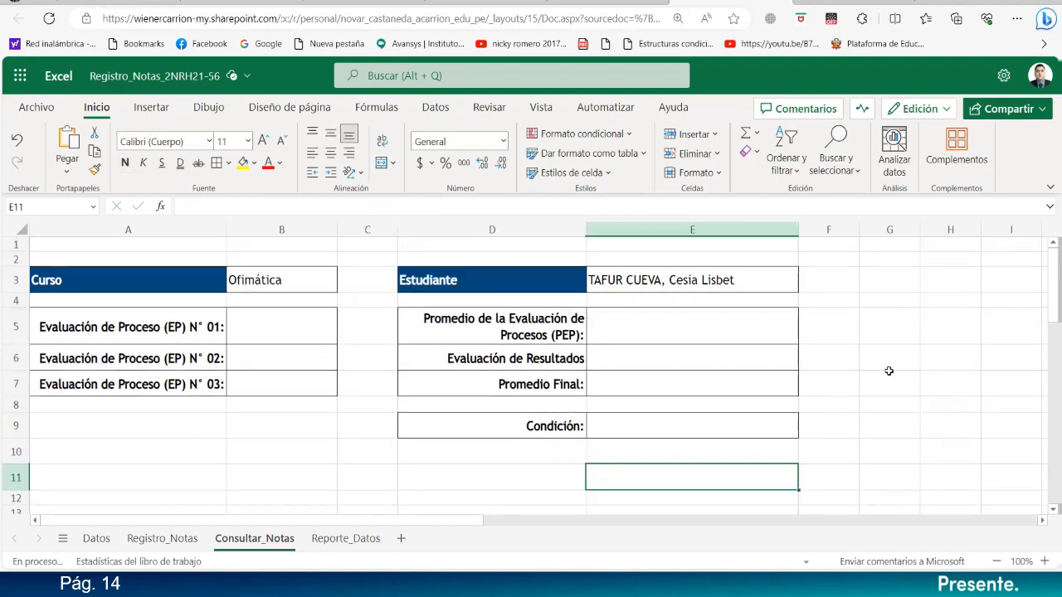
- Merge cells A1:E1 for a title and align the merged cell vertically to the middle
{"action": "left_click_drag", "start_coordinate": [72, 246], "coordinate": [669, 249]}
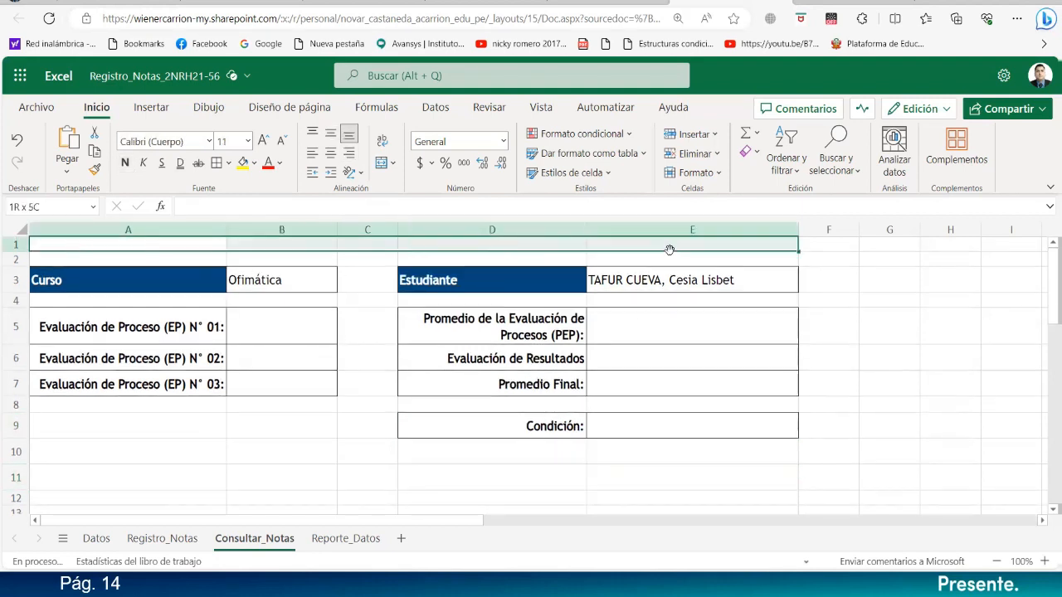
{"action": "left_click", "coordinate": [379, 165]}
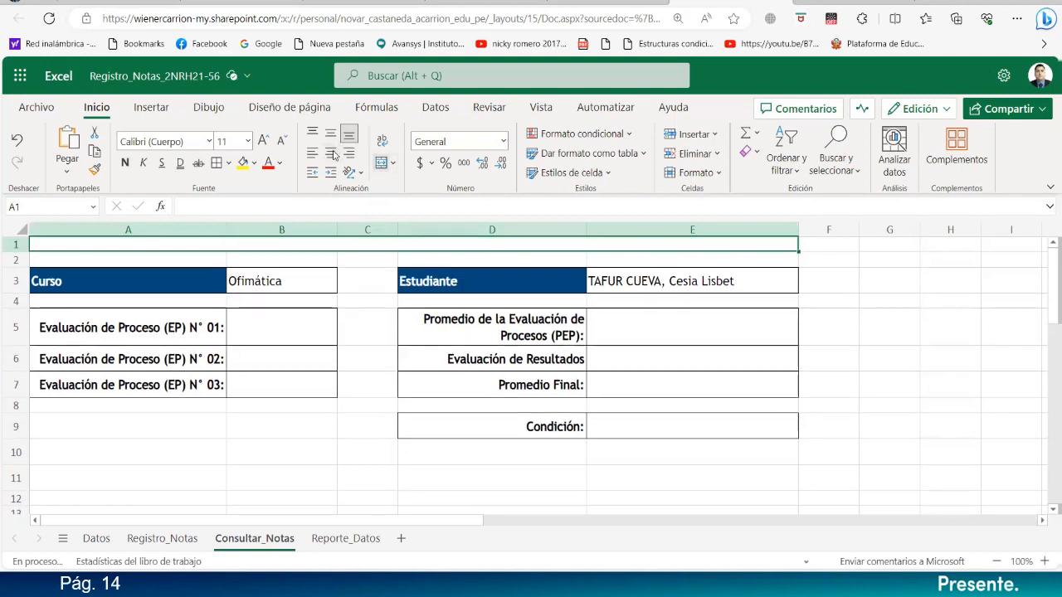
{"action": "left_click", "coordinate": [332, 136]}
- Format the merged title cell with Trebuchet MS, size 20, bold, centred text and the recent dark blue fill
{"action": "left_click", "coordinate": [186, 143]}
{"action": "type", "text": "Trebuchet MS"}
{"action": "key", "text": "Return"}
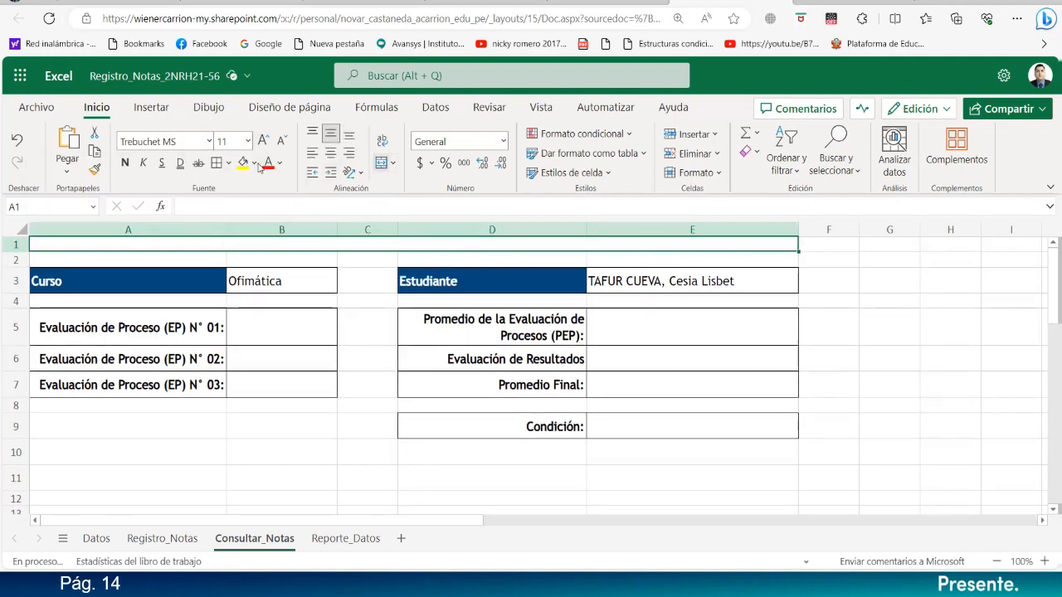
{"action": "left_click", "coordinate": [256, 165]}
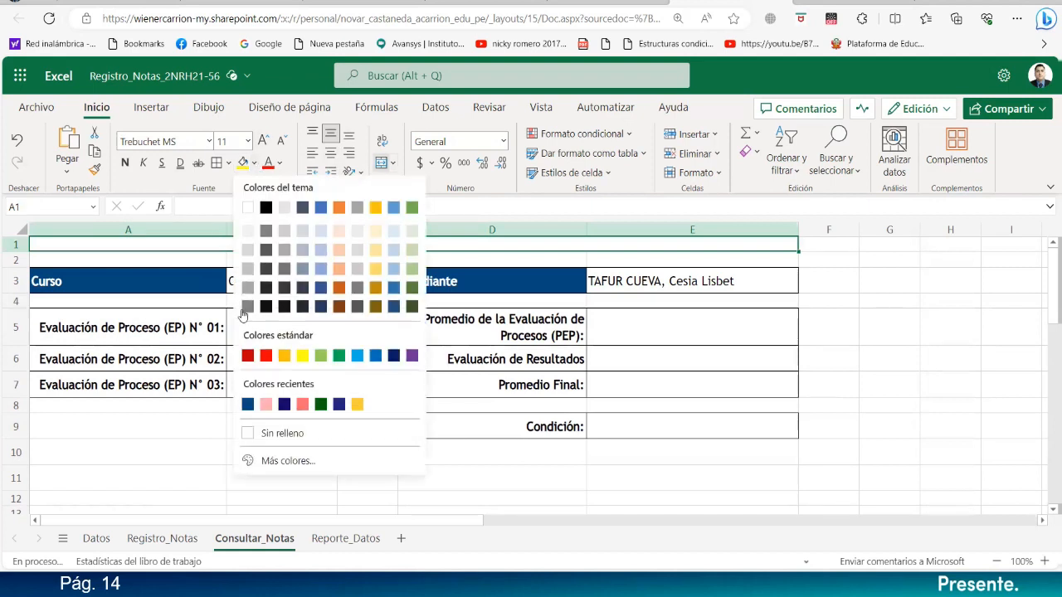
{"action": "left_click", "coordinate": [247, 404]}
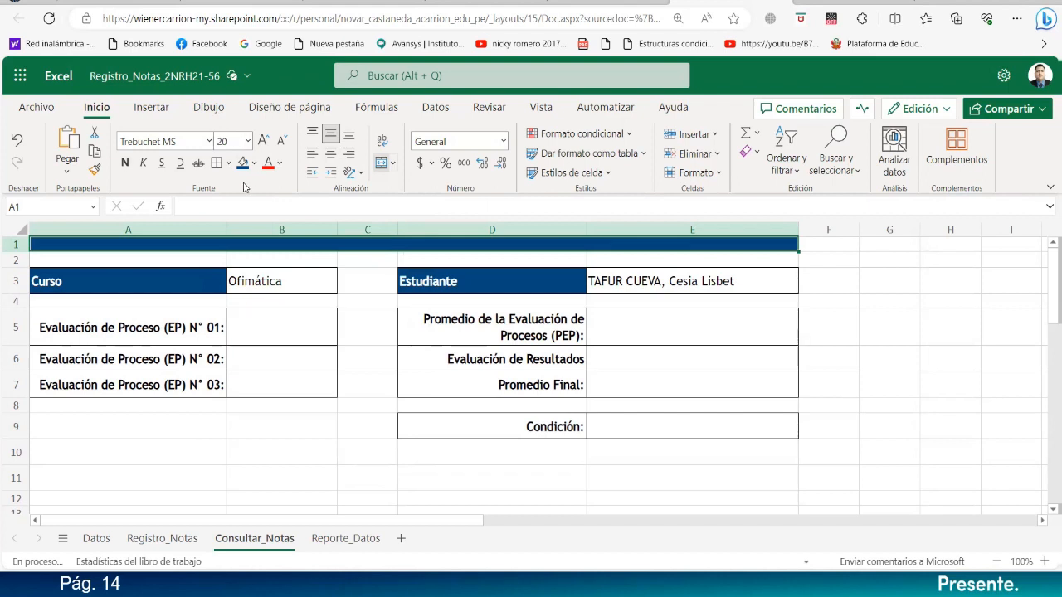
{"action": "left_click", "coordinate": [330, 154]}
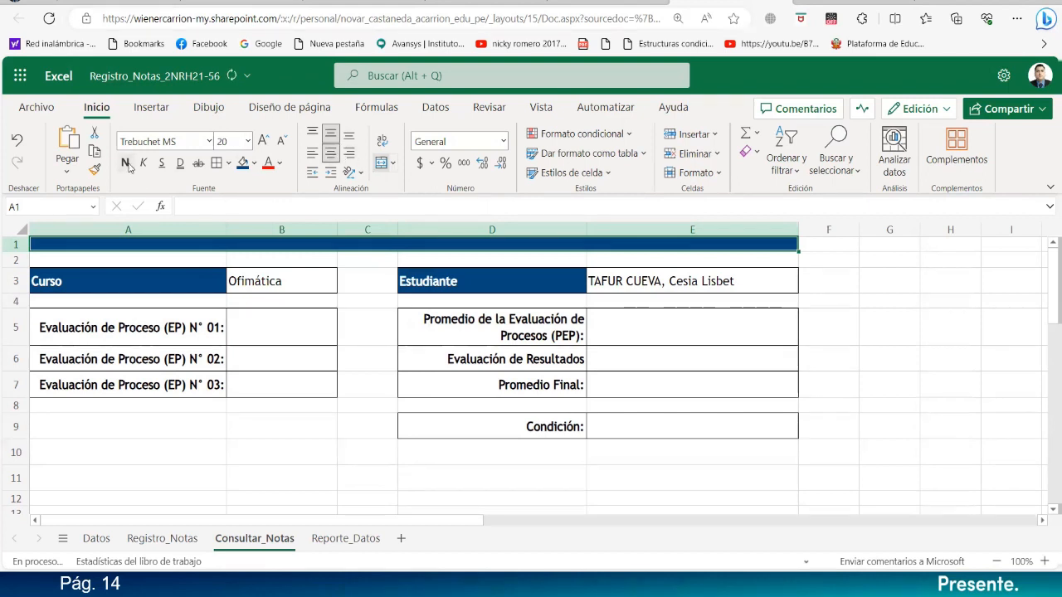
- Enter the title CONSULTA DE NOTAS POR CURSO Y POR ESTUDIANTE in the merged cell A1
{"action": "type", "text": "CON"}
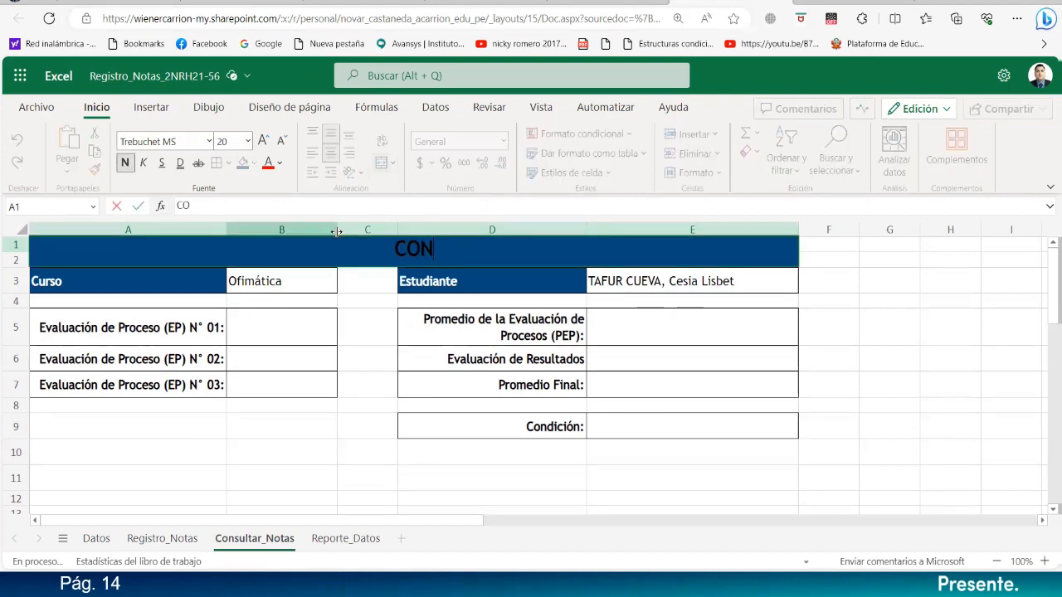
{"action": "type", "text": "SULTA DE DATO"}
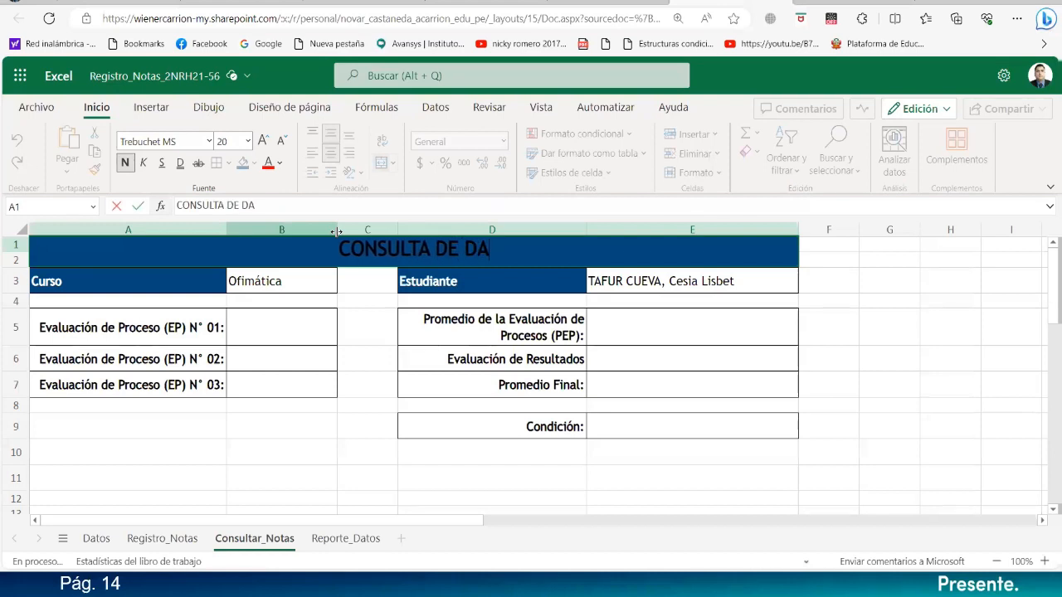
{"action": "key", "text": "BackSpace"}
{"action": "key", "text": "BackSpace"}
{"action": "key", "text": "BackSpace"}
{"action": "key", "text": "BackSpace"}
{"action": "type", "text": "NOT"}
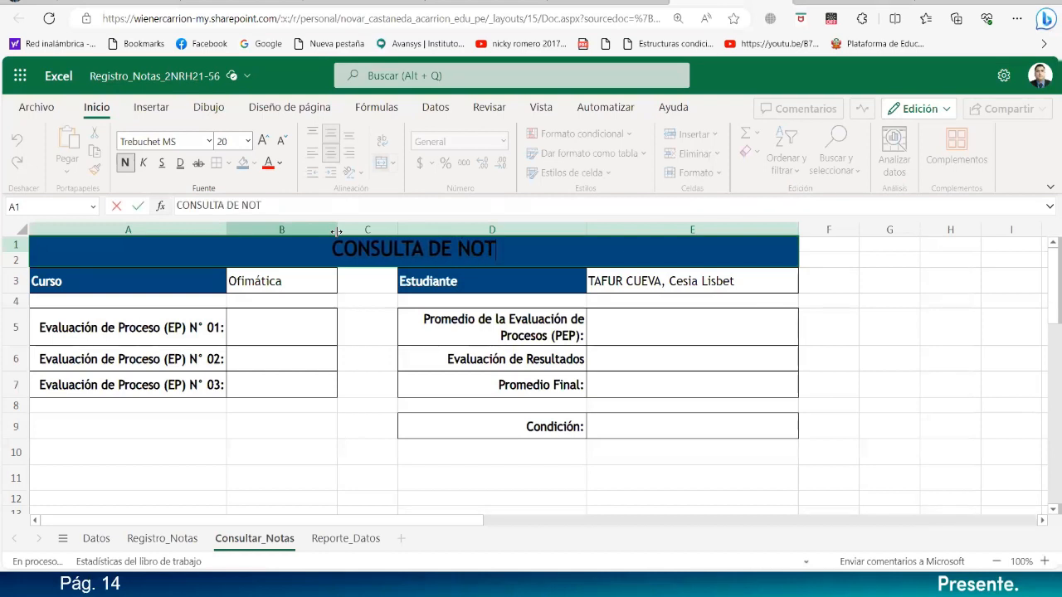
{"action": "type", "text": "AS POR ES"}
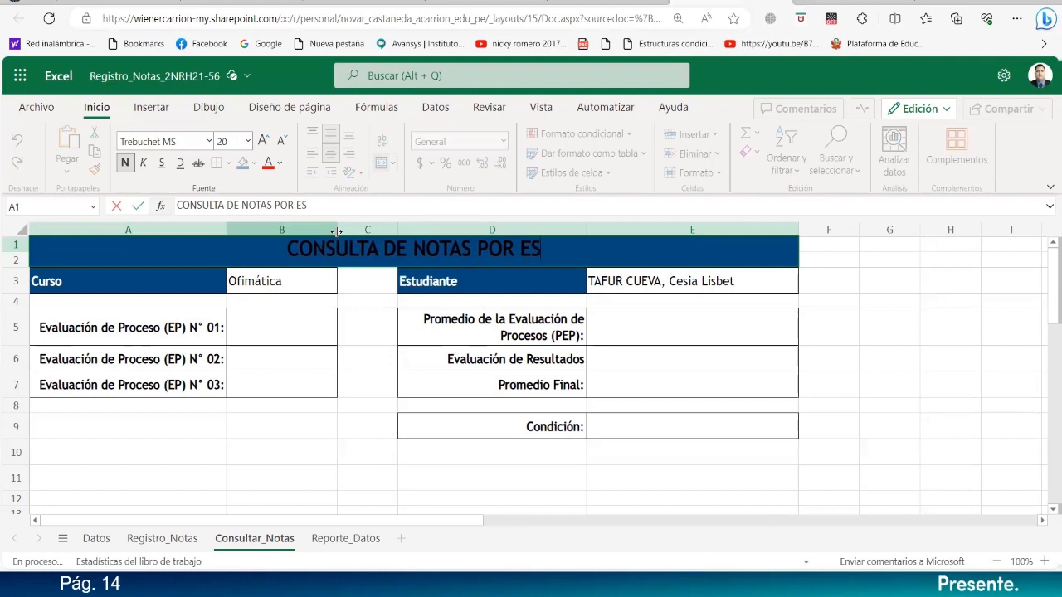
{"action": "type", "text": "TUDIANTE"}
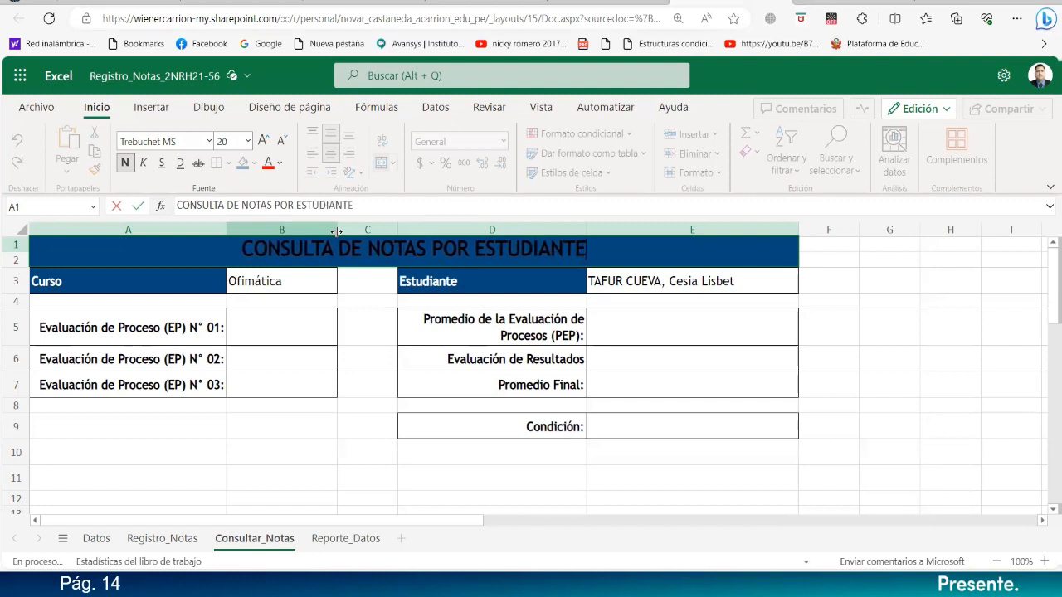
{"action": "key", "text": "BackSpace"}
{"action": "key", "text": "BackSpace"}
{"action": "key", "text": "BackSpace"}
{"action": "key", "text": "BackSpace"}
{"action": "key", "text": "BackSpace"}
{"action": "key", "text": "BackSpace"}
{"action": "key", "text": "BackSpace"}
{"action": "key", "text": "BackSpace"}
{"action": "key", "text": "BackSpace"}
{"action": "key", "text": "BackSpace"}
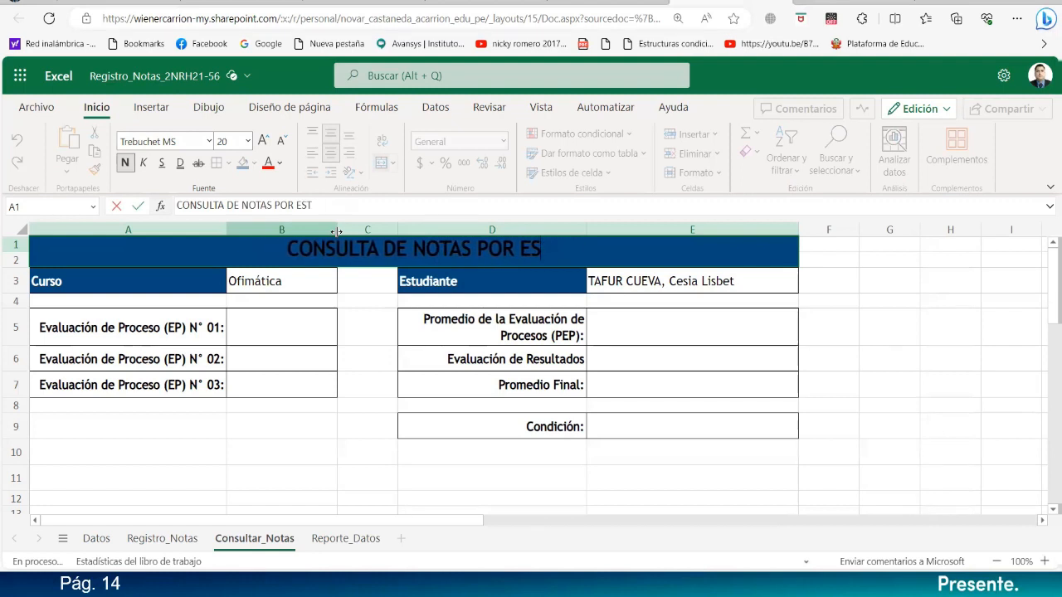
{"action": "type", "text": "CURSO Y "}
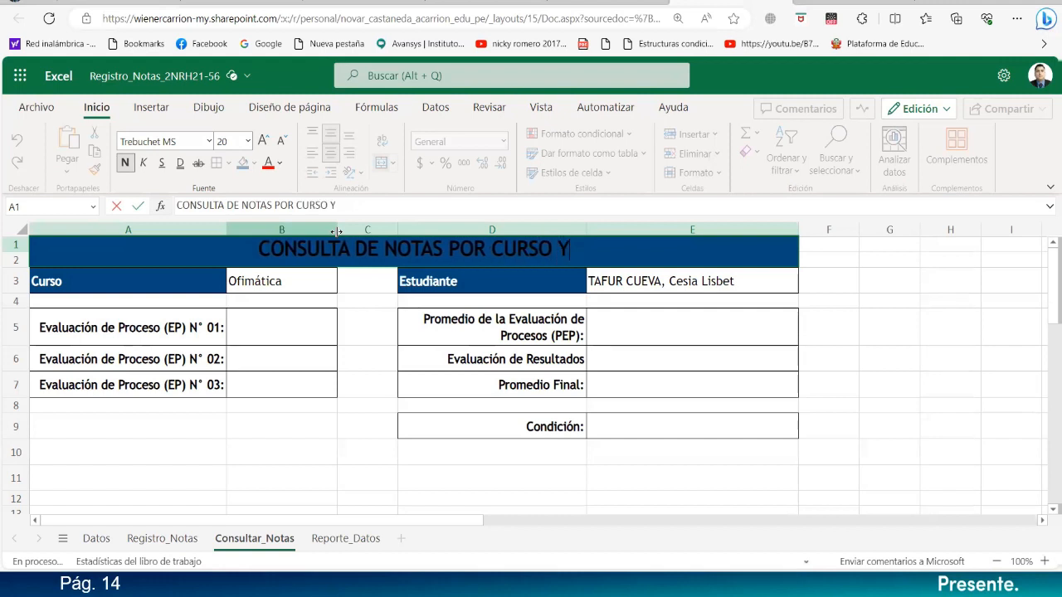
{"action": "type", "text": "POR"}
{"action": "type", "text": " E"}
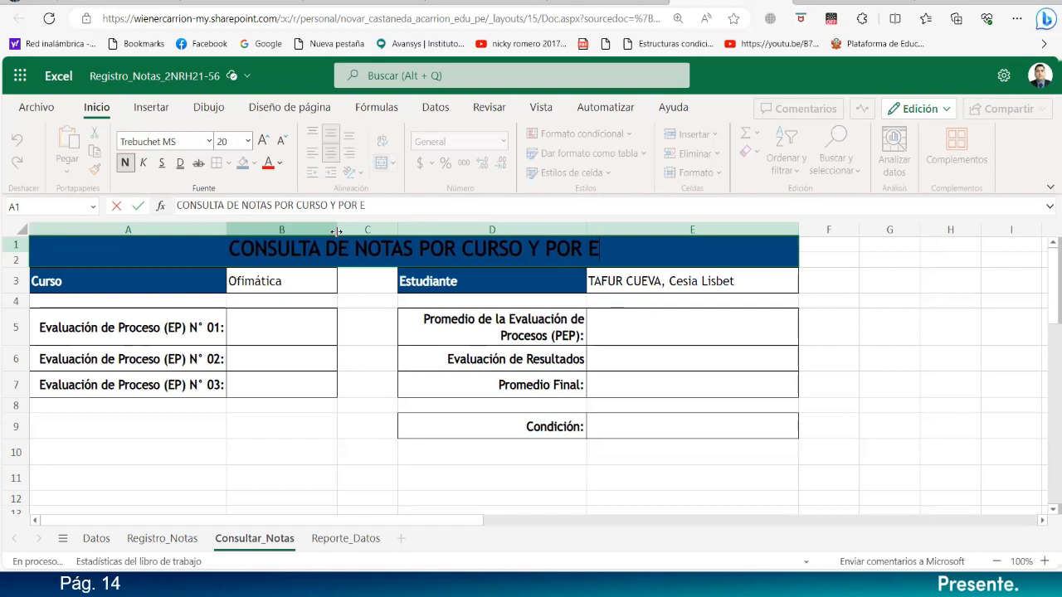
{"action": "type", "text": "STUDIANTE"}
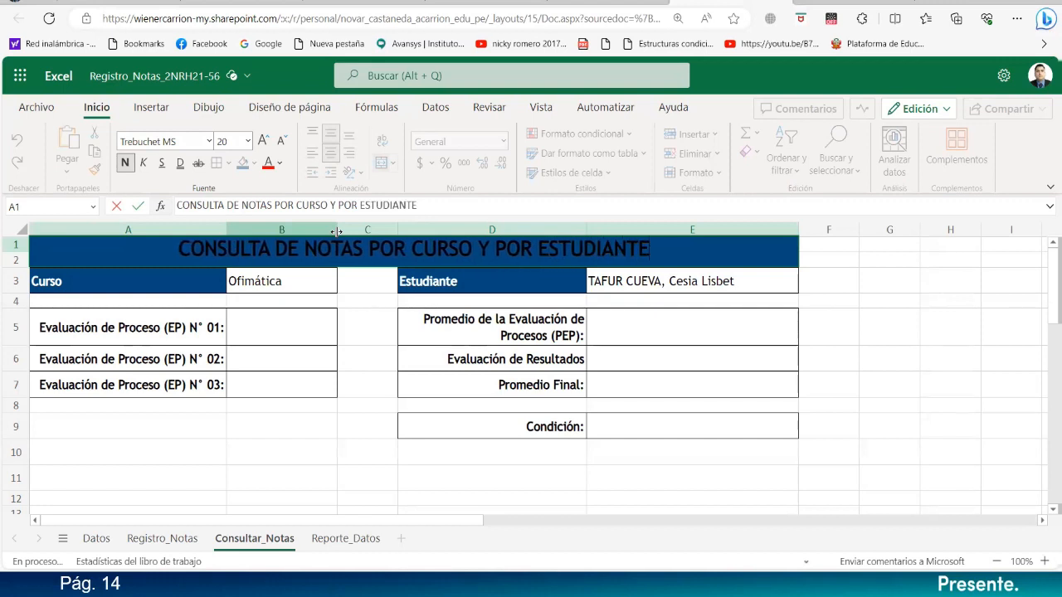
{"action": "key", "text": "Return"}
- Make row 1 taller and set the title's font colour to white
{"action": "left_click_drag", "start_coordinate": [20, 248], "coordinate": [20, 271]}
{"action": "left_click", "coordinate": [203, 249]}
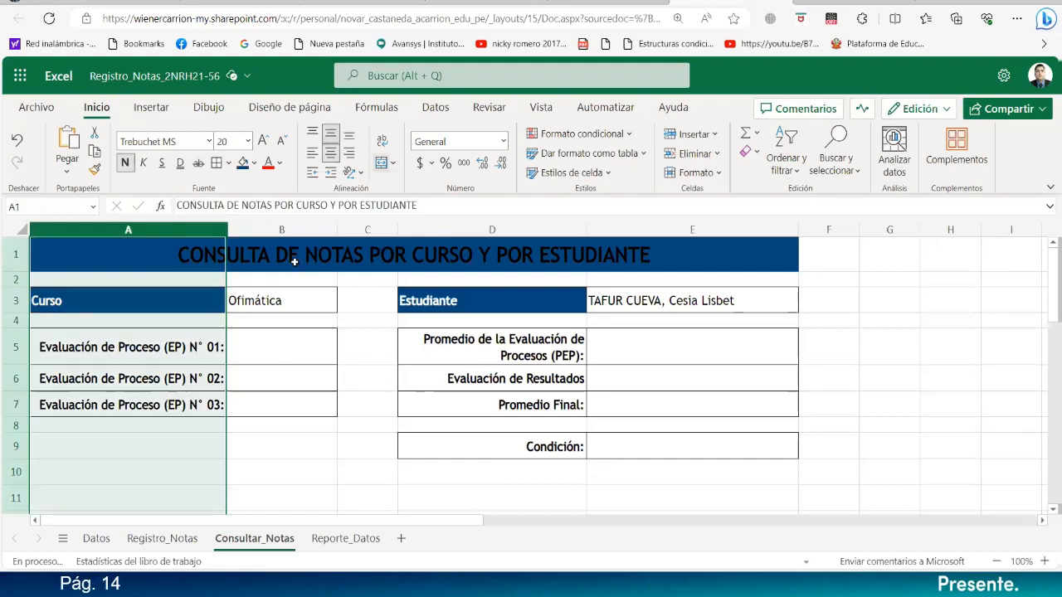
{"action": "left_click", "coordinate": [280, 164]}
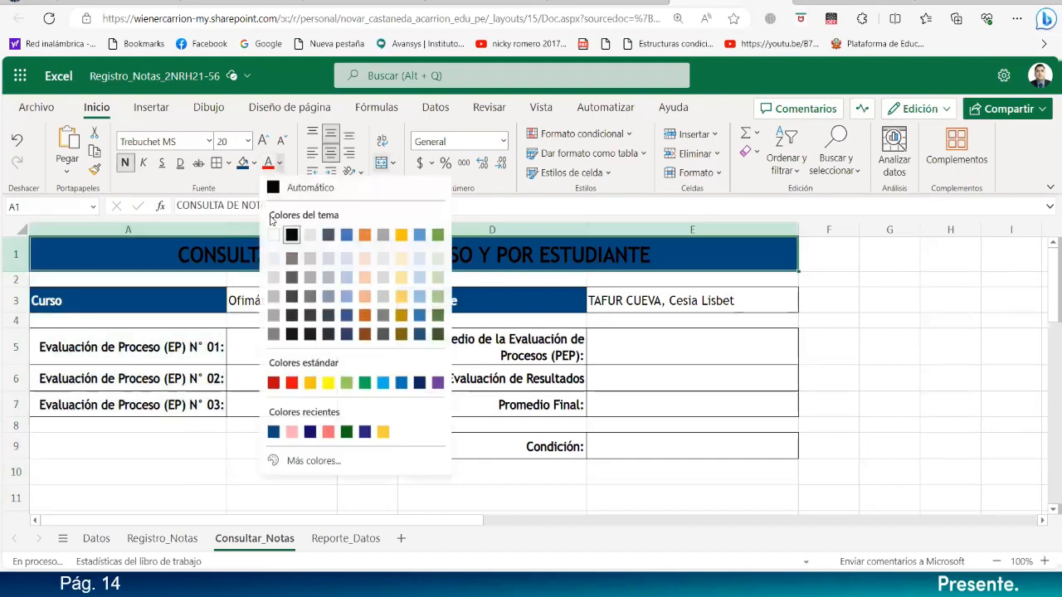
{"action": "left_click", "coordinate": [278, 231]}
{"action": "left_click", "coordinate": [349, 446]}
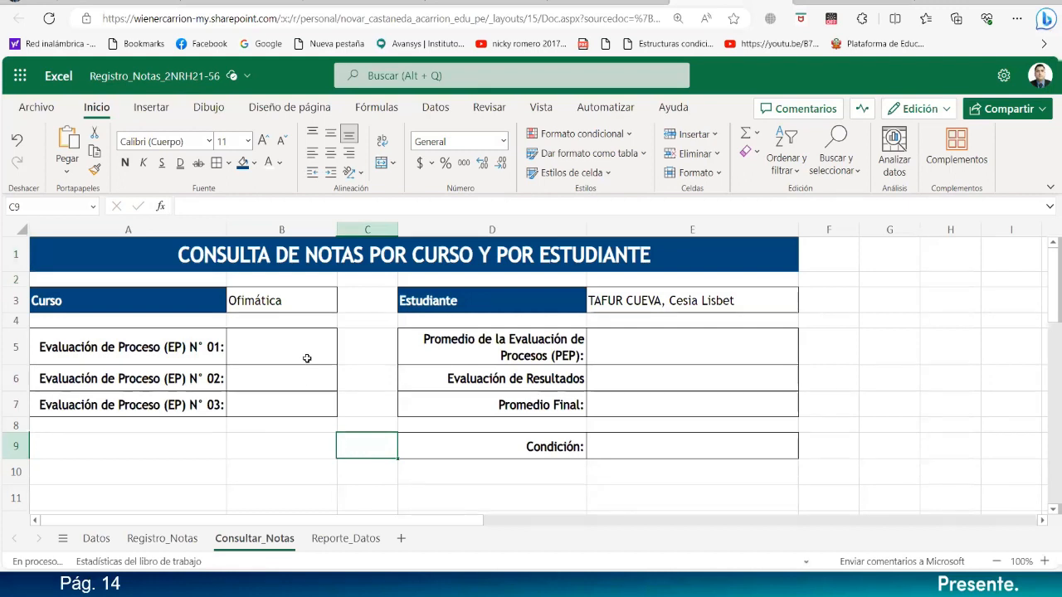
- Start a BUSCARV formula in B5 for Evaluación de Proceso N° 01, with student cell E3 as the lookup value
{"action": "left_click", "coordinate": [644, 300]}
{"action": "left_click", "coordinate": [274, 347]}
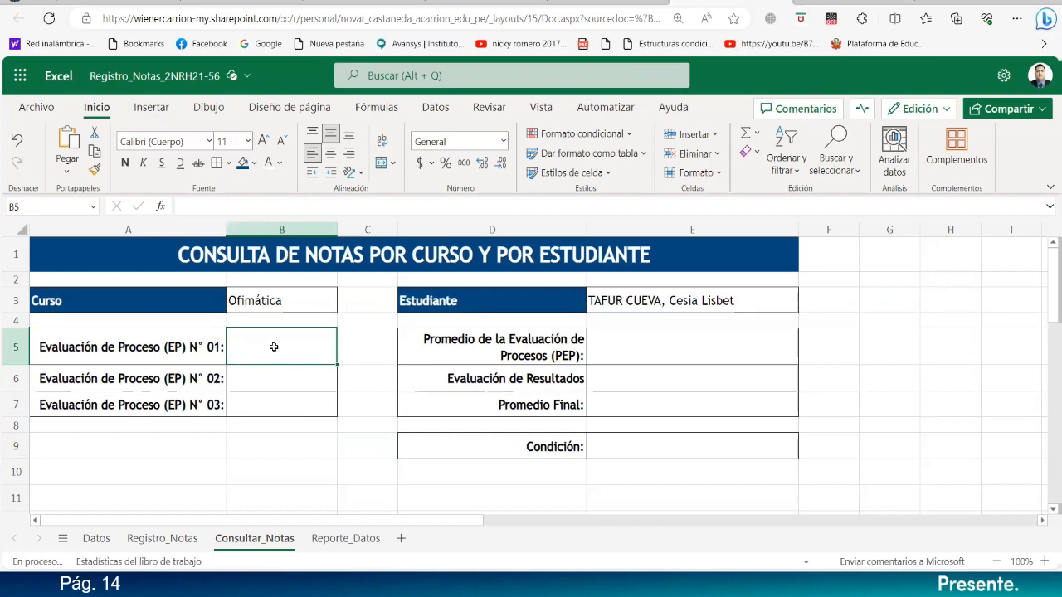
{"action": "type", "text": "=BU"}
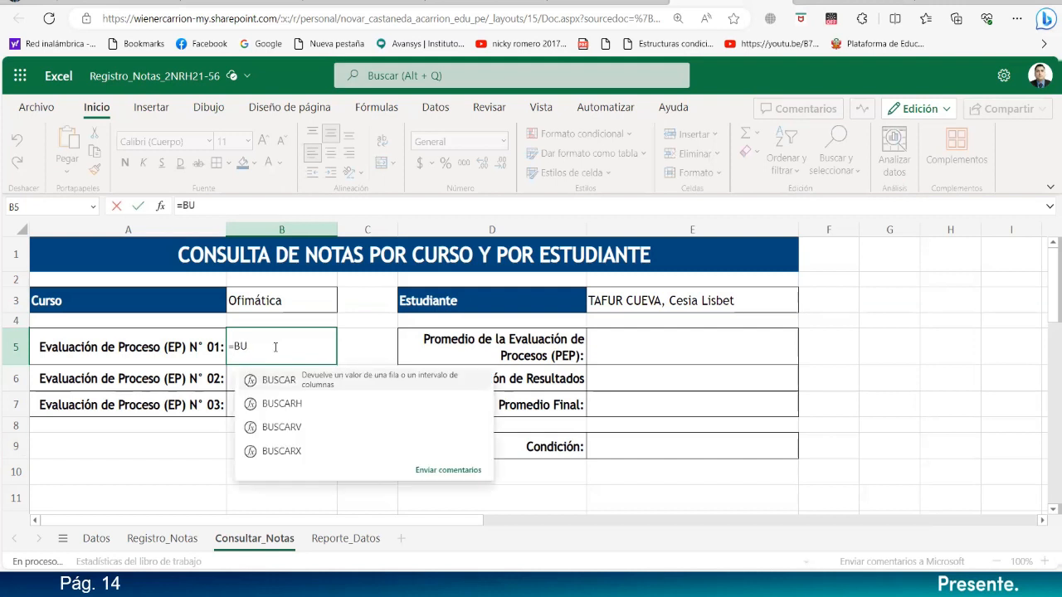
{"action": "double_click", "coordinate": [282, 428]}
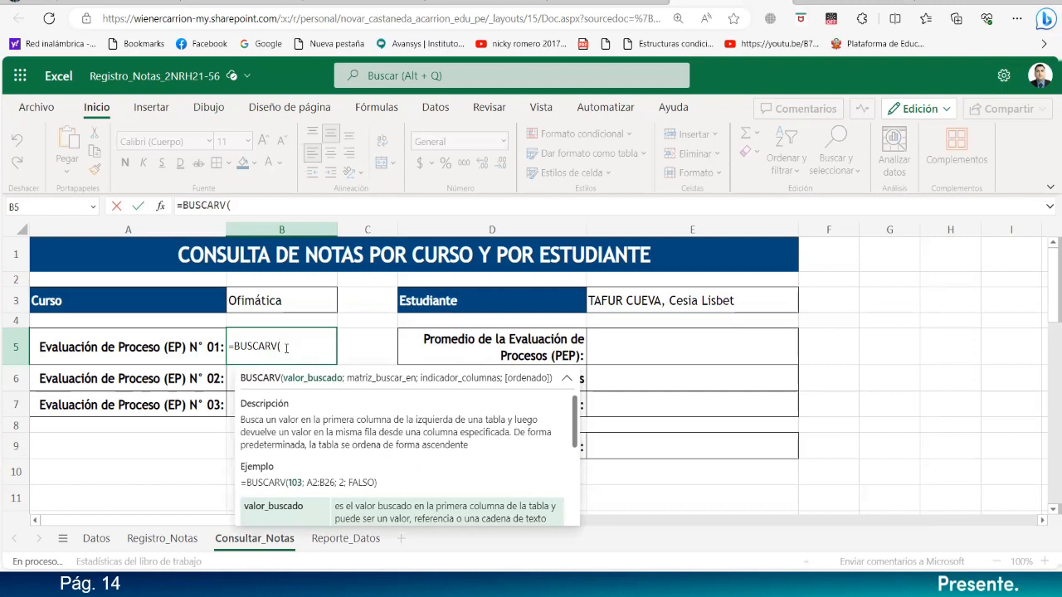
{"action": "left_click", "coordinate": [276, 301]}
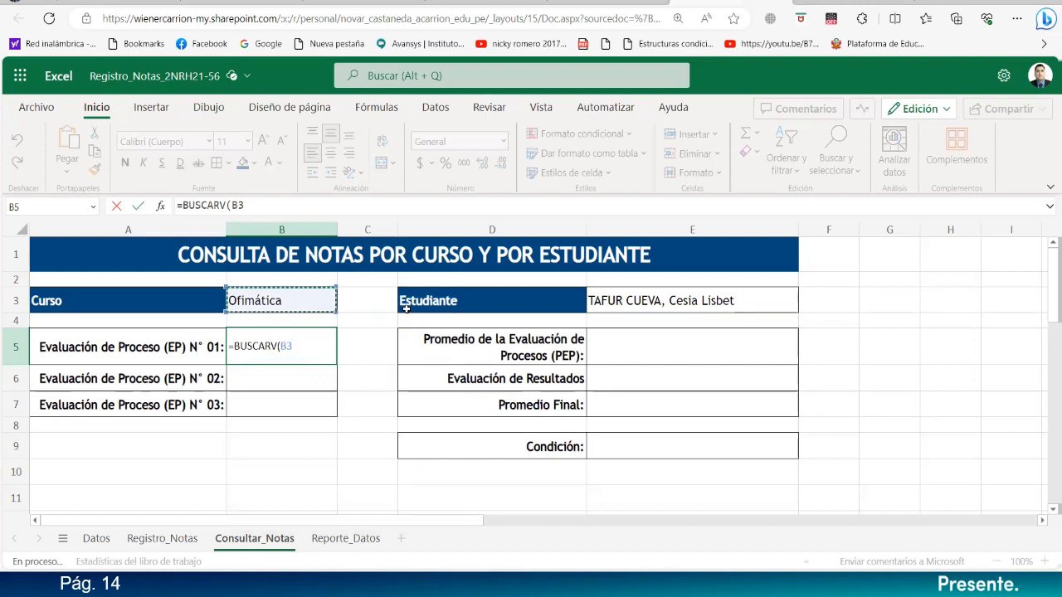
{"action": "left_click", "coordinate": [600, 304]}
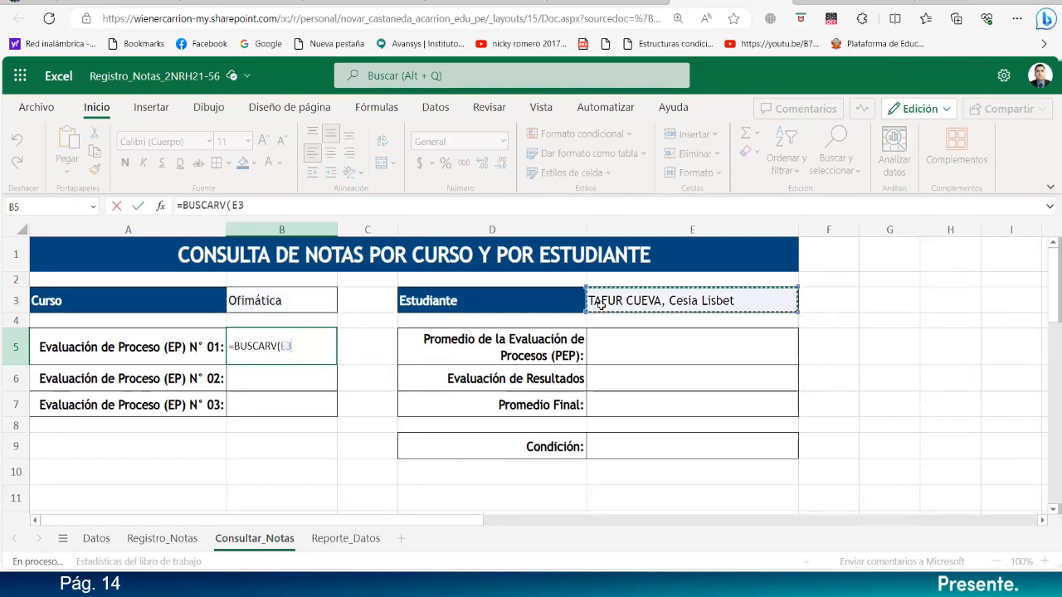
{"action": "left_click", "coordinate": [297, 341]}
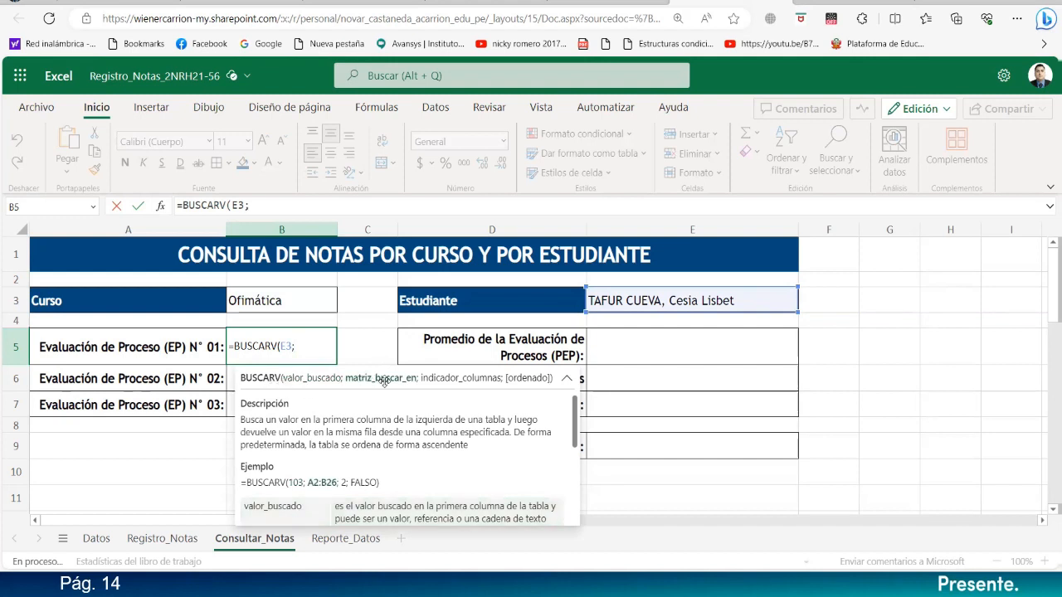
- Set the formula's lookup table to the range A3:M101 on the Registro_Notas sheet
{"action": "left_click", "coordinate": [161, 538]}
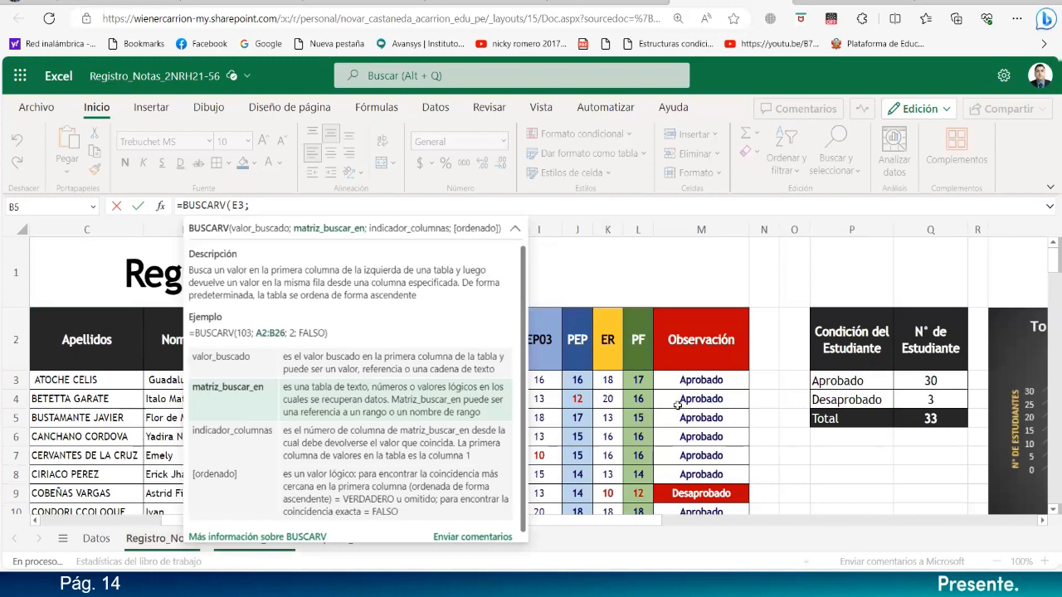
{"action": "left_click_drag", "start_coordinate": [703, 380], "coordinate": [3, 516]}
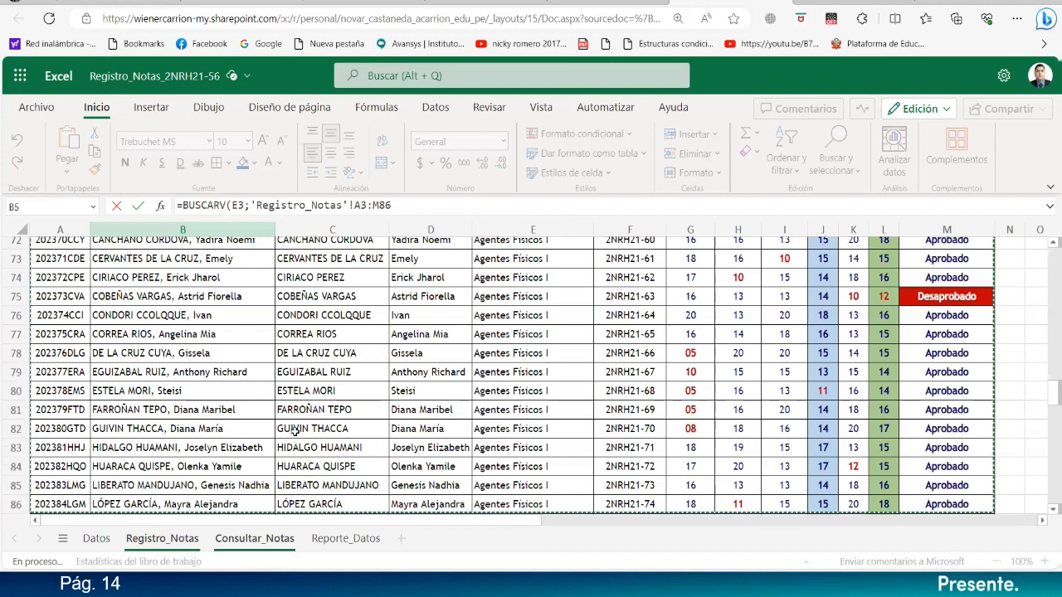
{"action": "scroll", "coordinate": [519, 422], "scroll_direction": "down", "scroll_amount": 3}
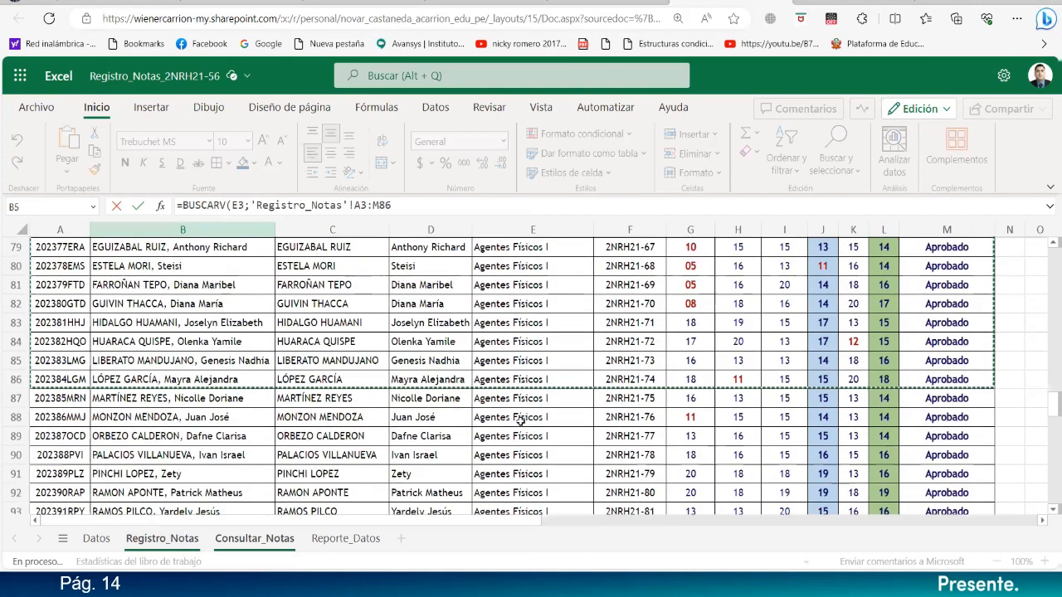
{"action": "key", "text": "shift+Down"}
{"action": "key", "text": "shift+Down"}
{"action": "key", "text": "shift+Down"}
{"action": "key", "text": "shift+Down"}
{"action": "key", "text": "shift+Down"}
{"action": "key", "text": "shift+Down"}
{"action": "key", "text": "shift+Down"}
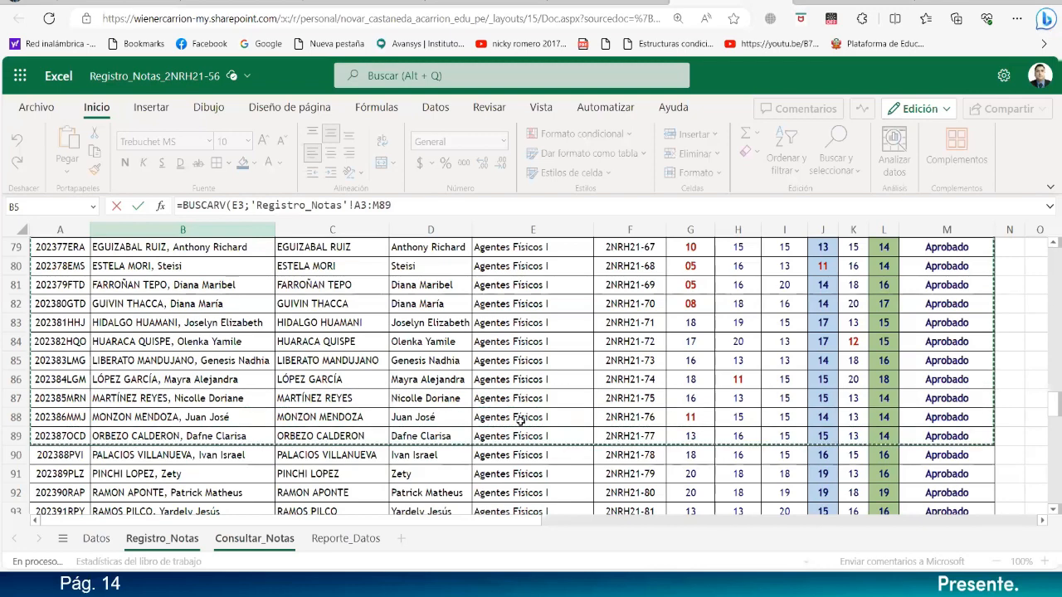
{"action": "key", "text": "shift+Down"}
{"action": "key", "text": "shift+Down"}
{"action": "key", "text": "shift+Down"}
{"action": "key", "text": "shift+Down"}
{"action": "key", "text": "shift+Down"}
{"action": "key", "text": "shift+Down"}
{"action": "key", "text": "shift+Down"}
{"action": "key", "text": "shift+Down"}
{"action": "key", "text": "shift+Down"}
{"action": "key", "text": "shift+Down"}
{"action": "key", "text": "shift+Down"}
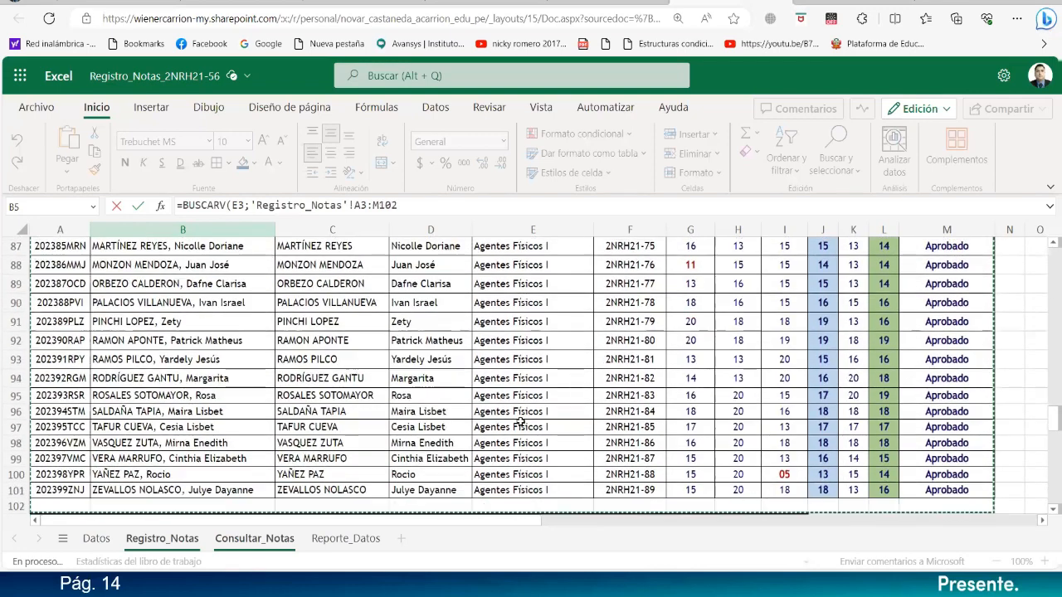
{"action": "key", "text": "shift+Up"}
{"action": "key", "text": "shift+Up"}
{"action": "key", "text": "shift+Up"}
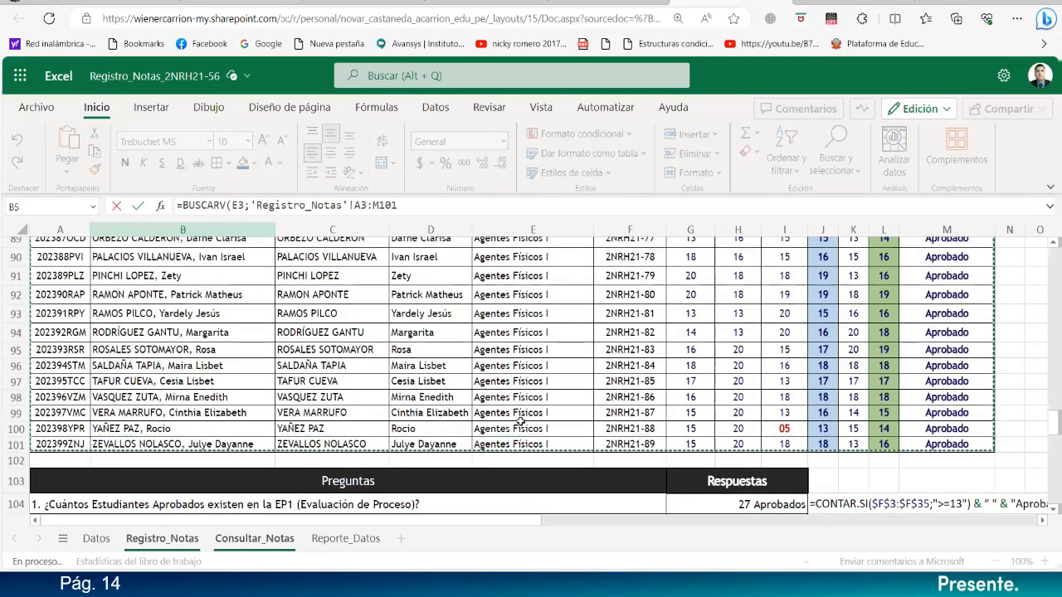
- Make the lookup range absolute and change its first column to B, giving $B$3:$M$101
{"action": "left_click", "coordinate": [360, 208]}
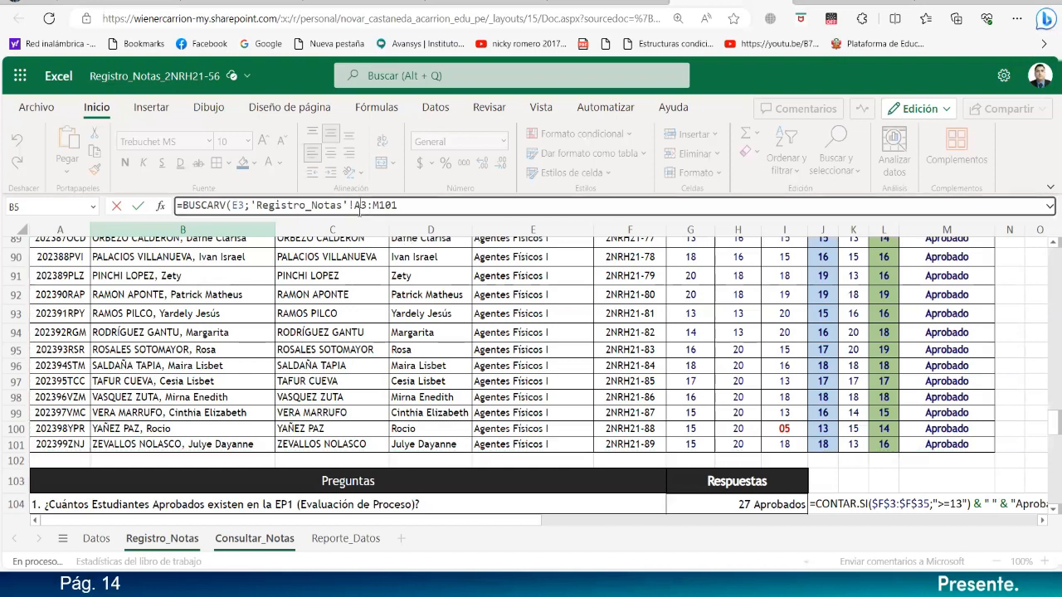
{"action": "key", "text": "F4"}
{"action": "left_click", "coordinate": [434, 203]}
{"action": "key", "text": "F4"}
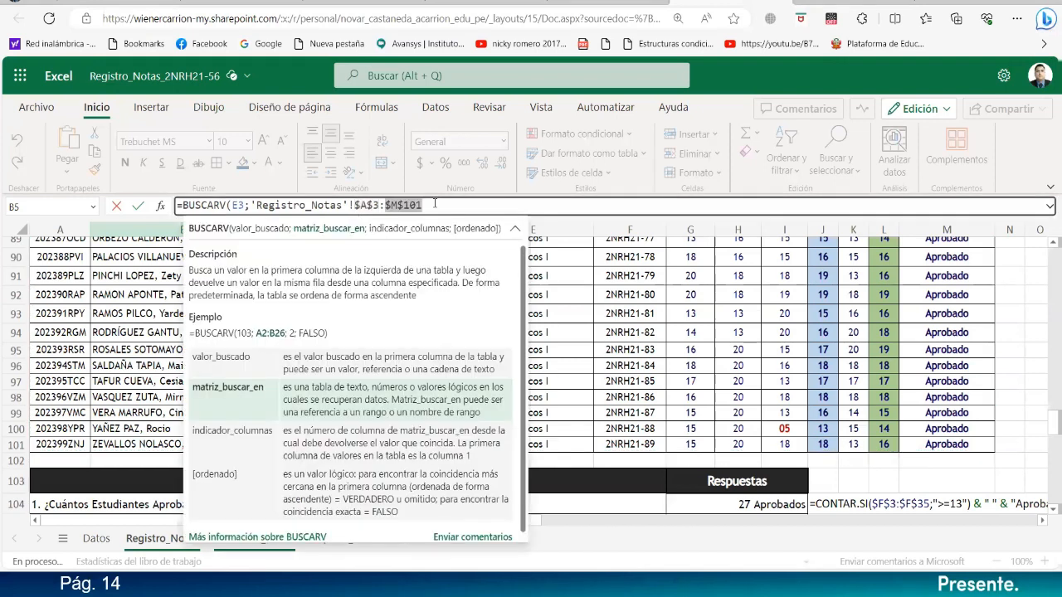
{"action": "left_click", "coordinate": [438, 204]}
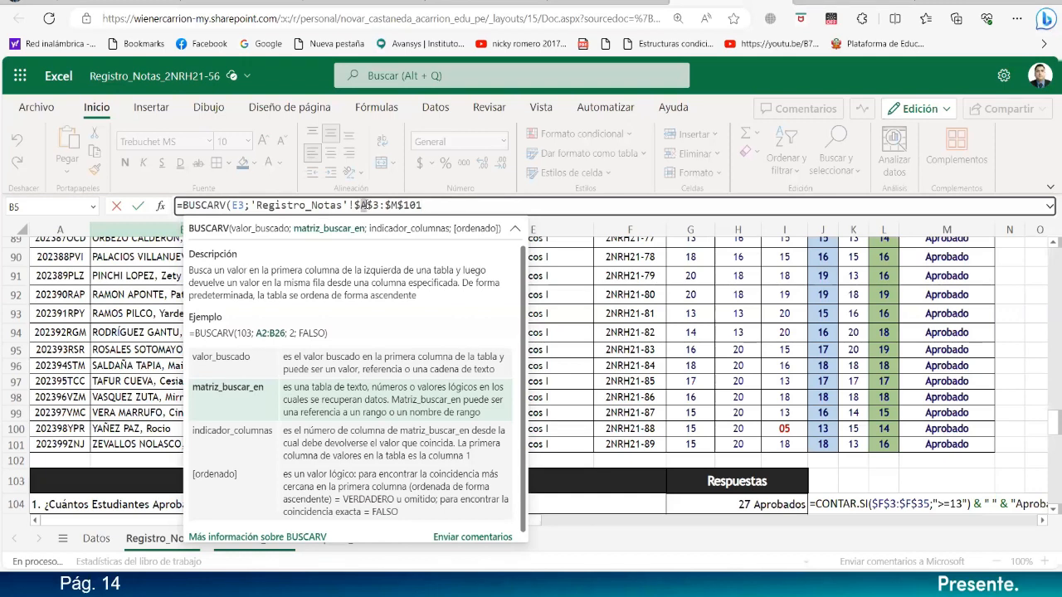
{"action": "type", "text": "B"}
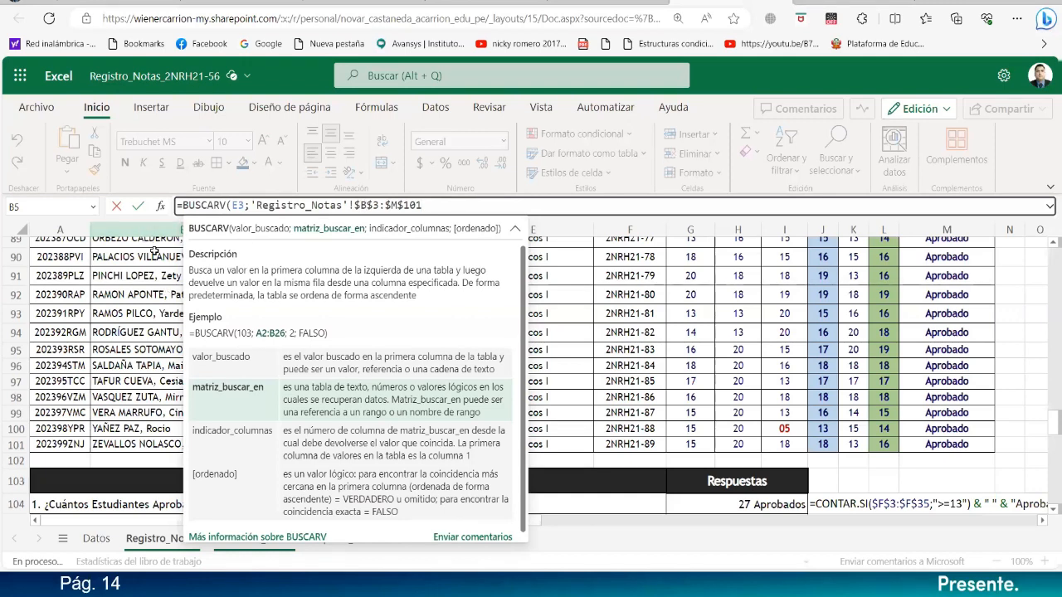
{"action": "left_click", "coordinate": [442, 206]}
- Give the BUSCARV formula column index 5 and FALSO for an exact match, and close its parenthesis
{"action": "type", "text": ";"}
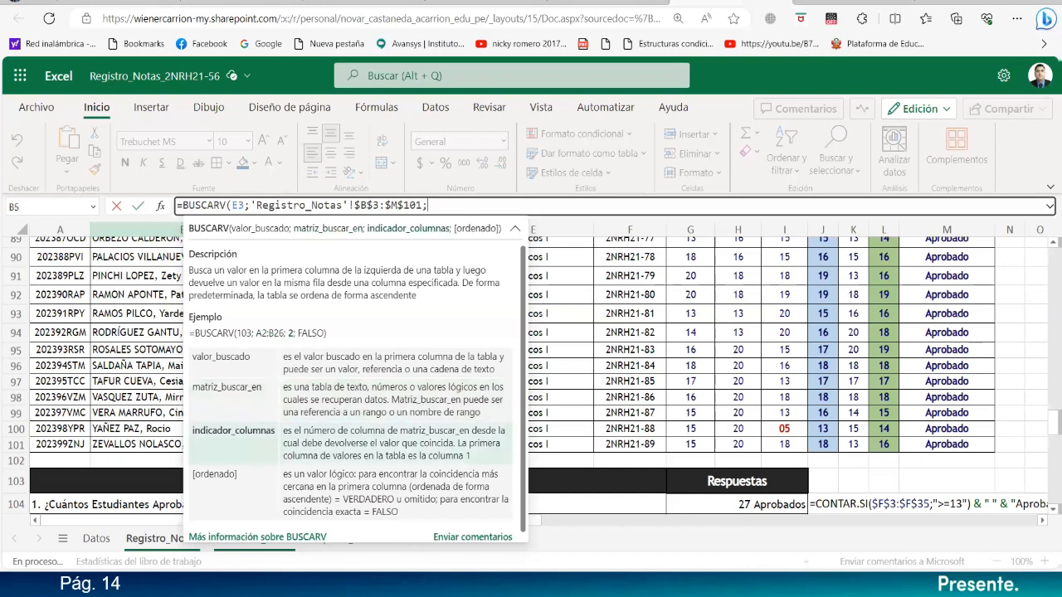
{"action": "scroll", "coordinate": [531, 376], "scroll_direction": "up", "scroll_amount": 20}
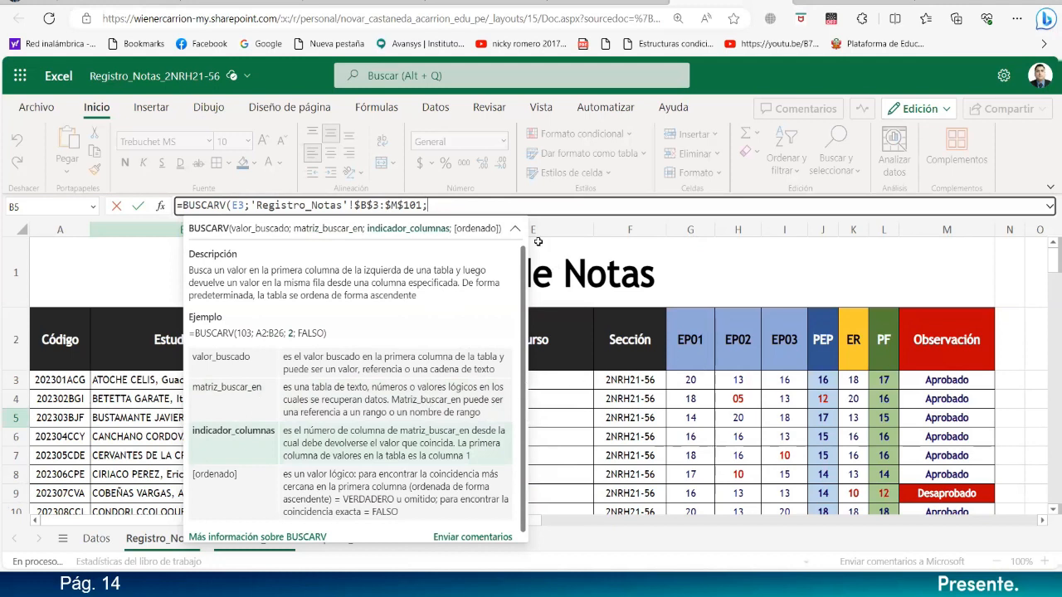
{"action": "type", "text": ";"}
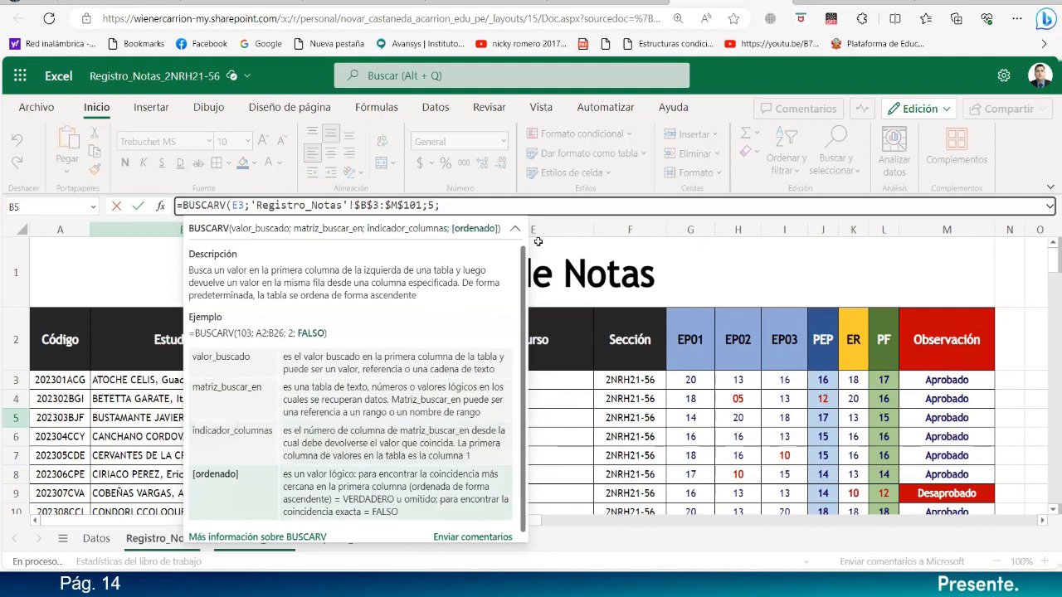
{"action": "type", "text": "F"}
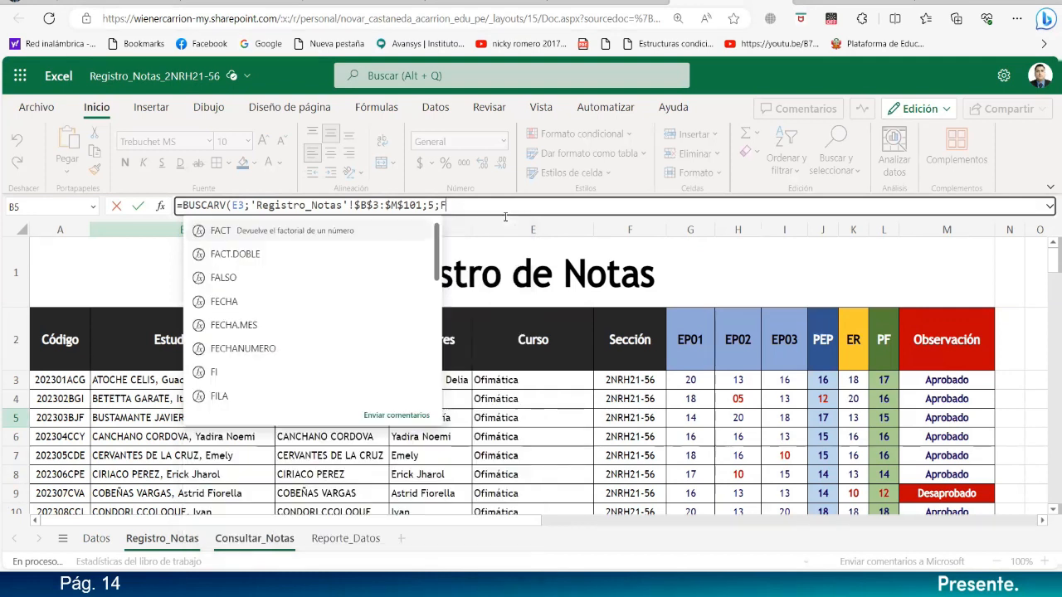
{"action": "type", "text": "A"}
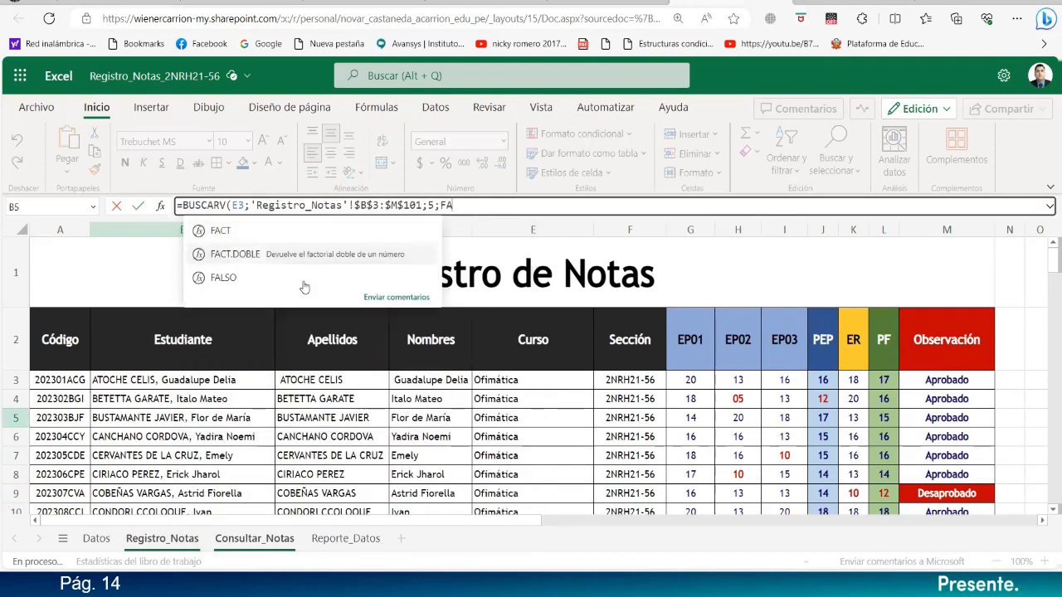
{"action": "left_click", "coordinate": [222, 277]}
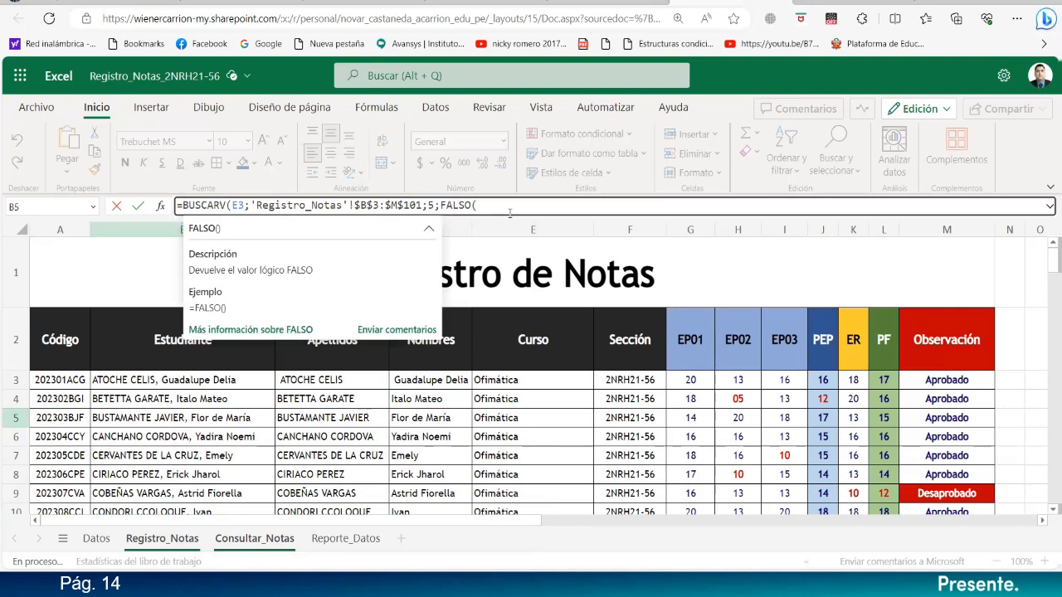
{"action": "key", "text": "BackSpace"}
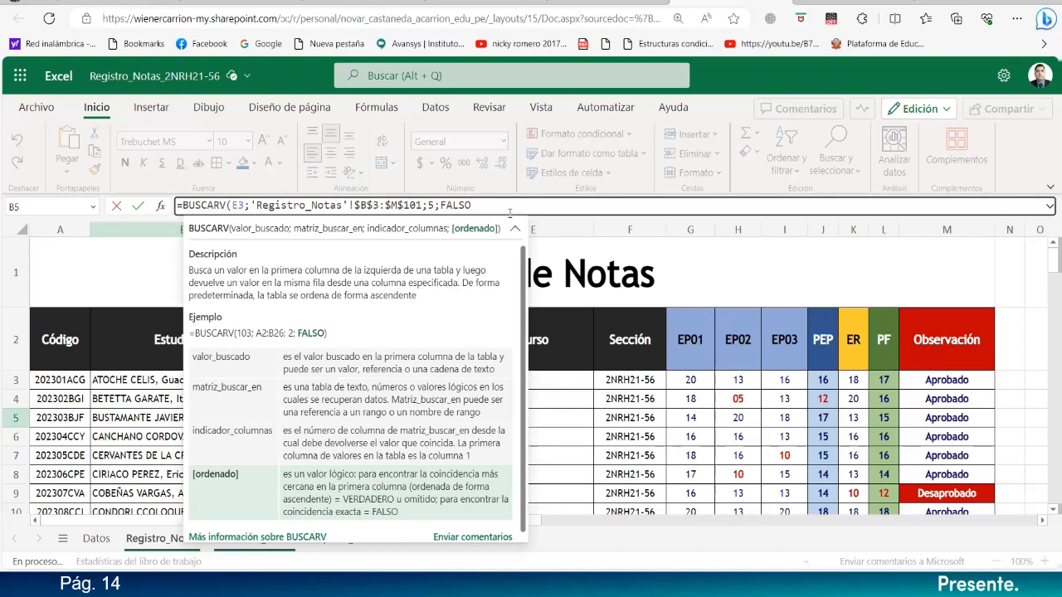
{"action": "type", "text": ")"}
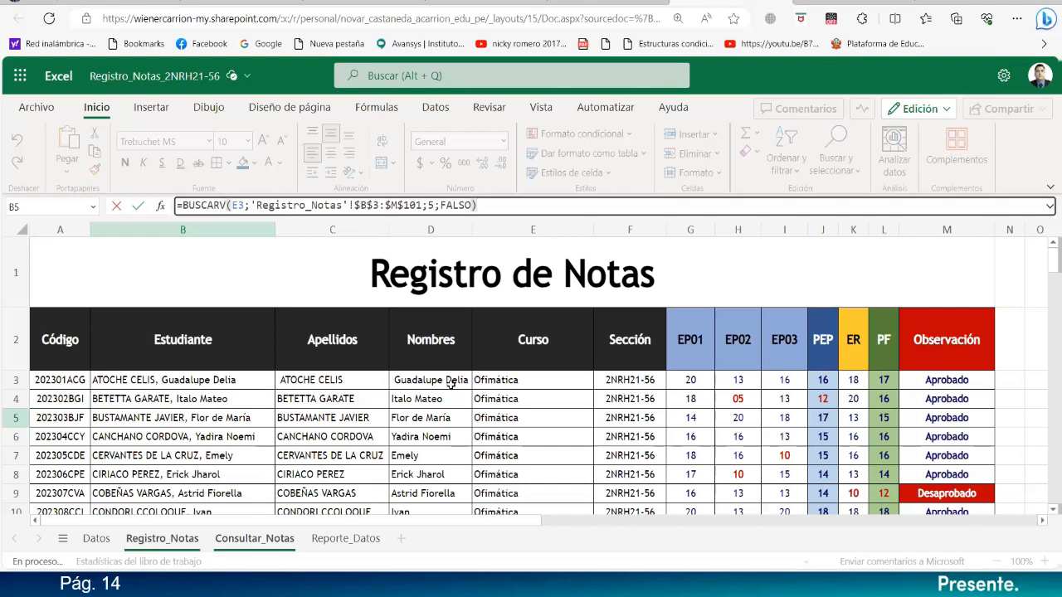
- Change the BUSCARV column index to 6 and enter the formula in B5
{"action": "double_click", "coordinate": [431, 205]}
{"action": "type", "text": "6"}
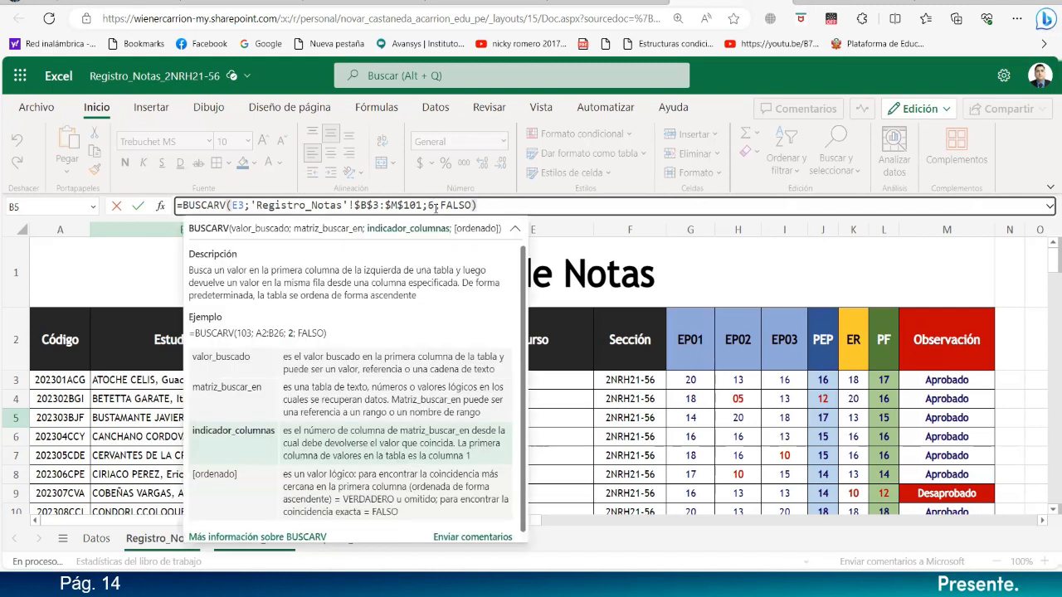
{"action": "key", "text": "Return"}
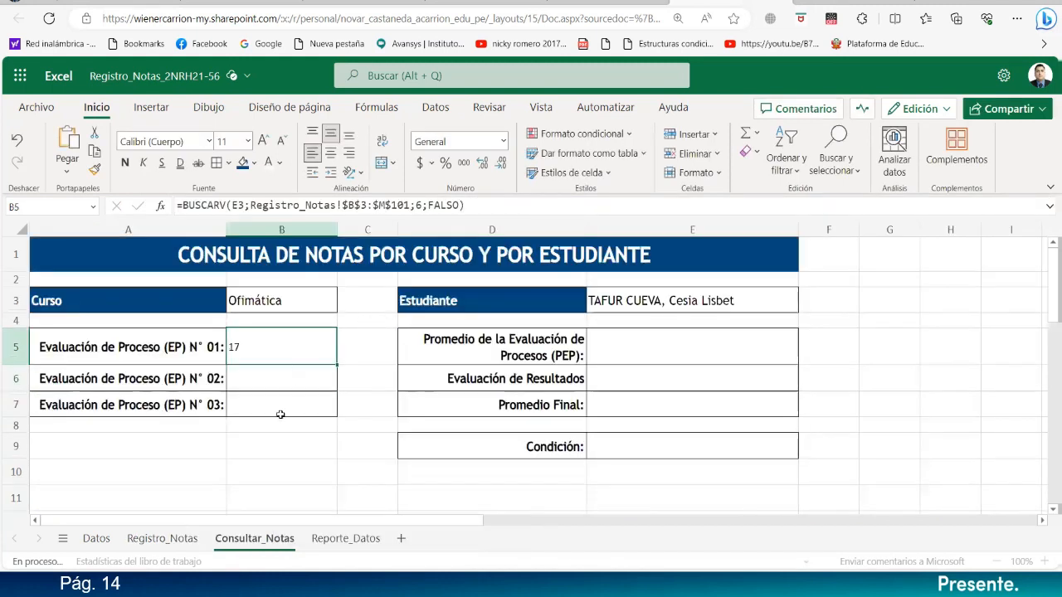
- Check the first Estudiante cell on Registro_Notas and centre the B5 grade horizontally on Consultar_Notas
{"action": "left_click", "coordinate": [196, 541]}
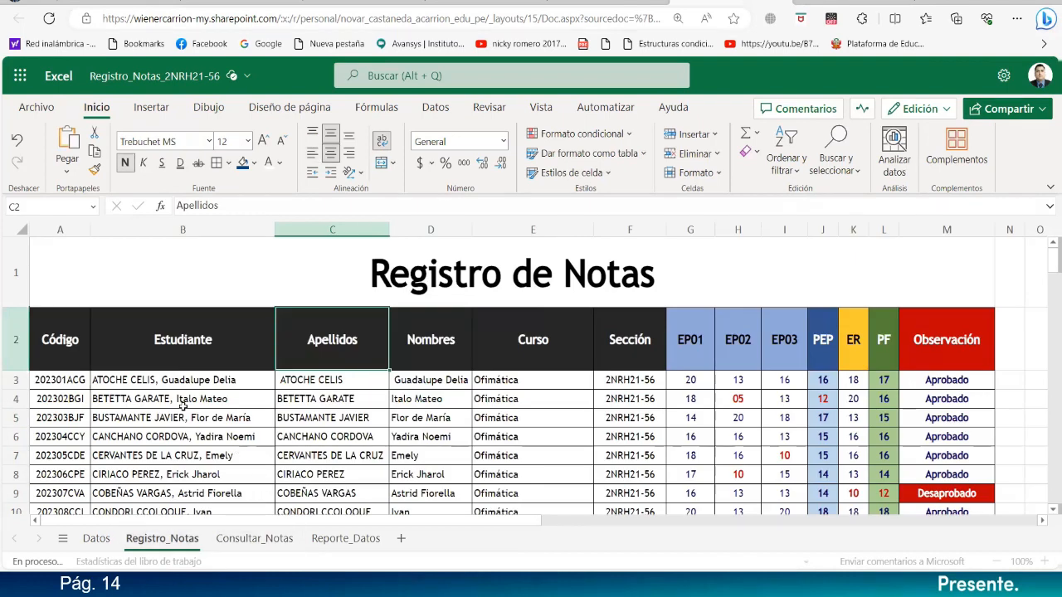
{"action": "left_click", "coordinate": [184, 380]}
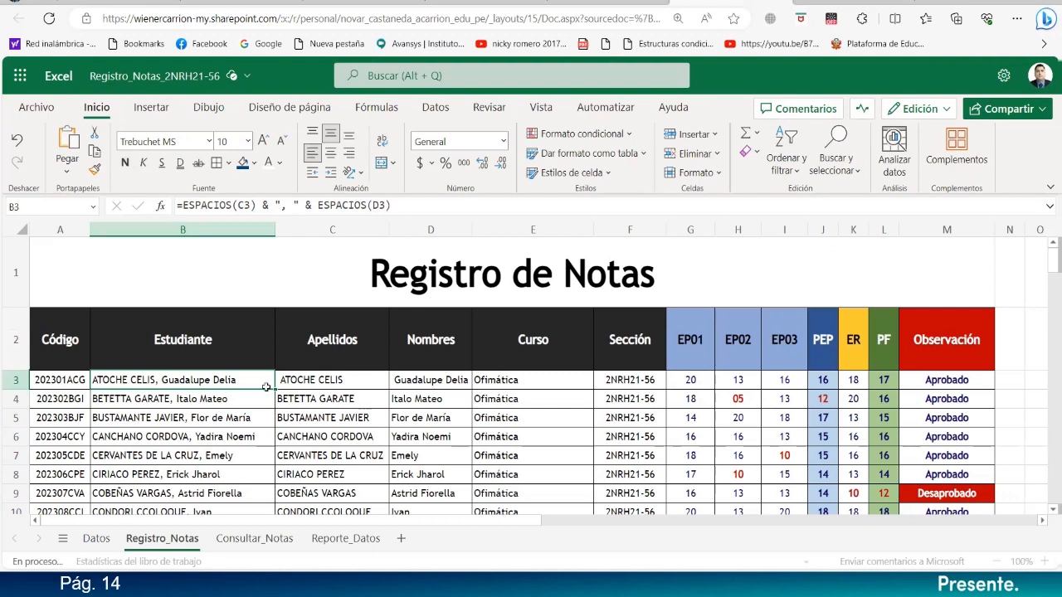
{"action": "left_click", "coordinate": [255, 538]}
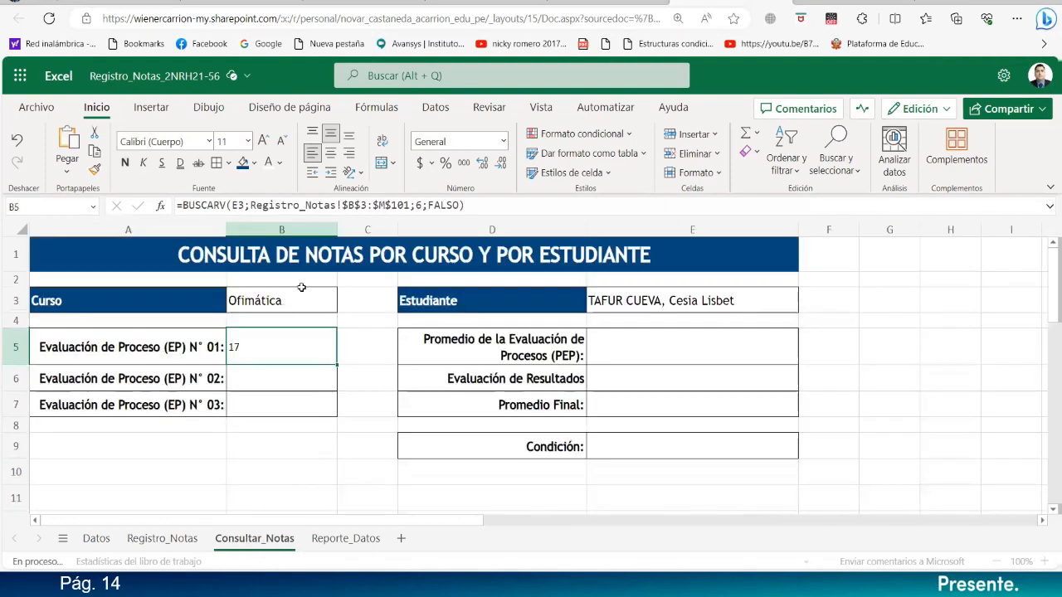
{"action": "left_click", "coordinate": [331, 154]}
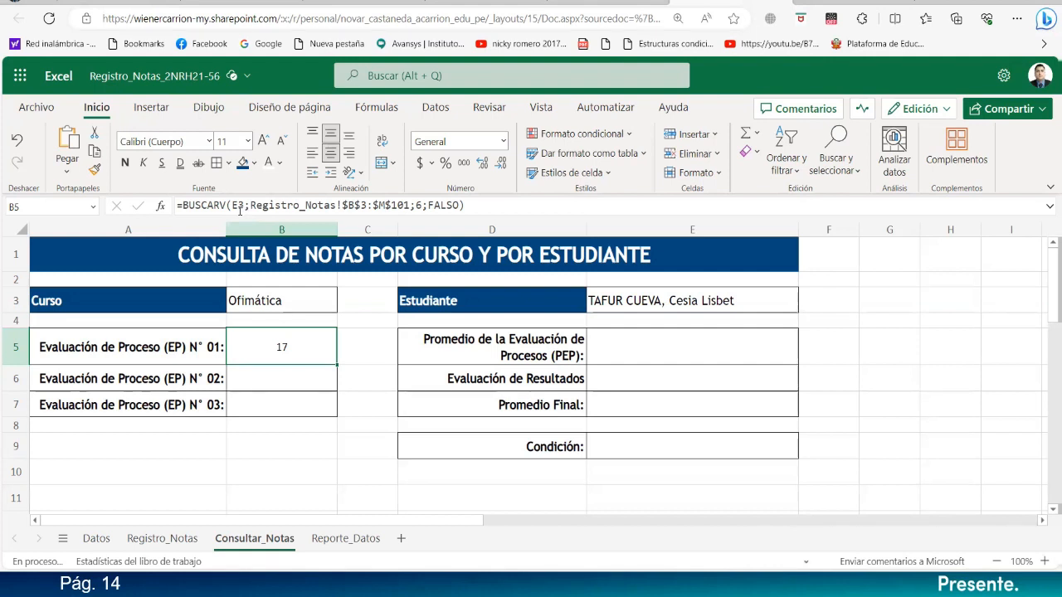
{"action": "left_click_drag", "start_coordinate": [288, 406], "coordinate": [298, 344]}
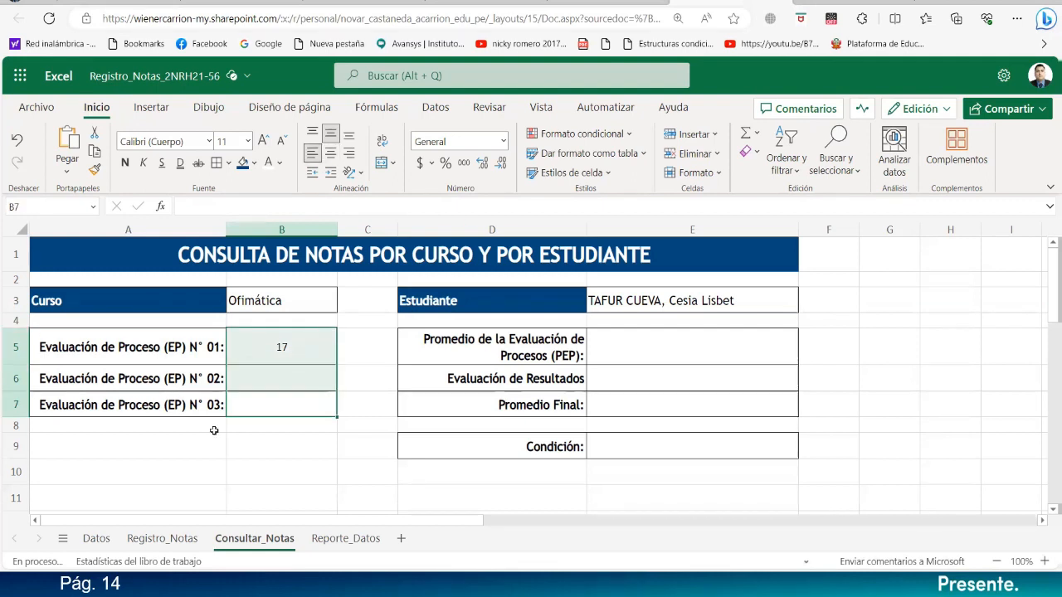
- Start a FILTRAR formula in A11 of Consultar_Notas with the range A3:M101 of Registro_Notas as its array
{"action": "left_click", "coordinate": [83, 496]}
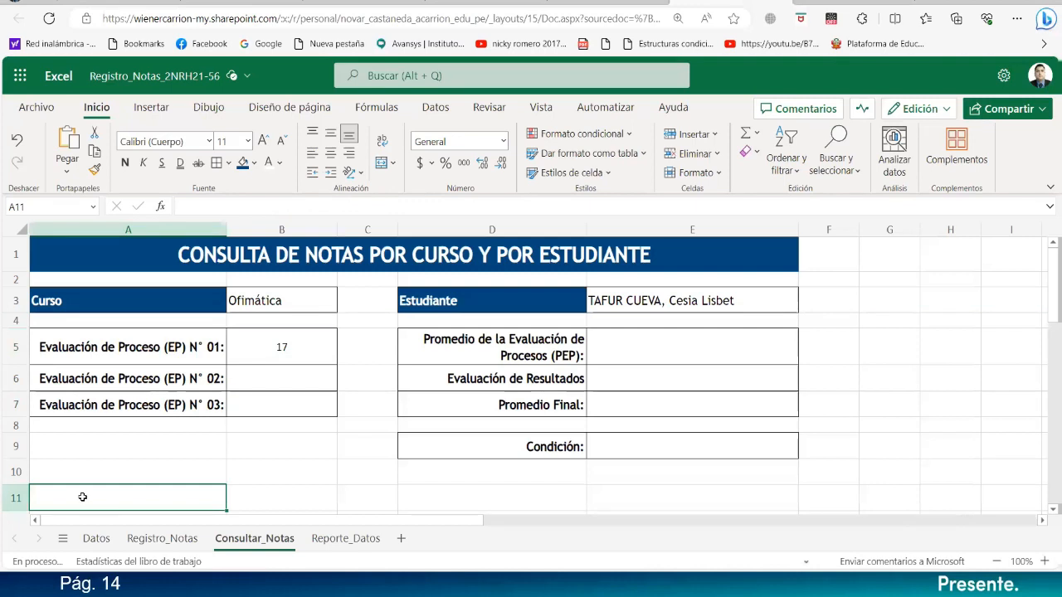
{"action": "type", "text": "=F"}
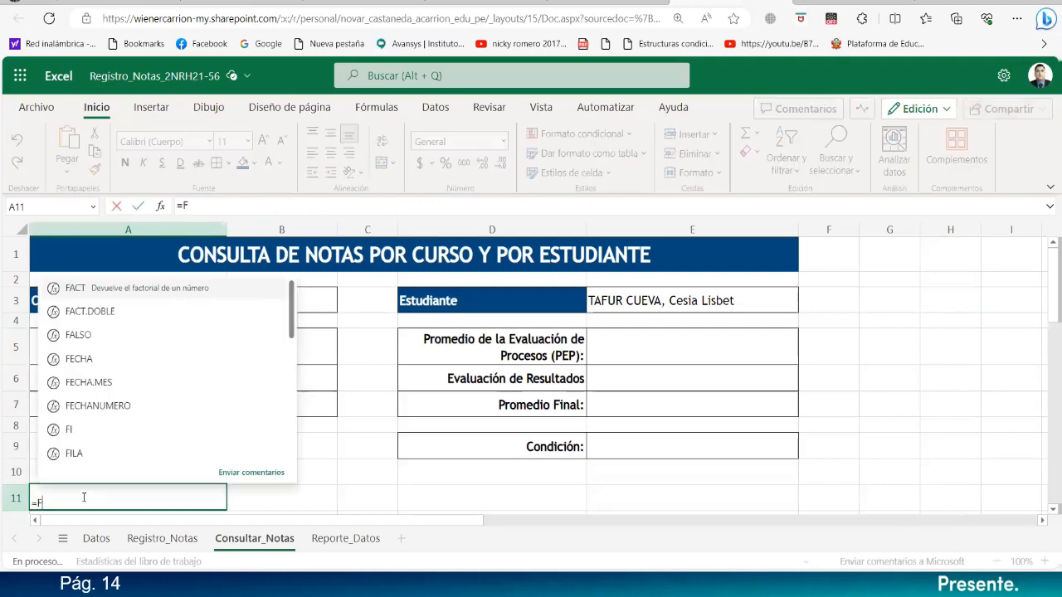
{"action": "type", "text": "ILTRAR("}
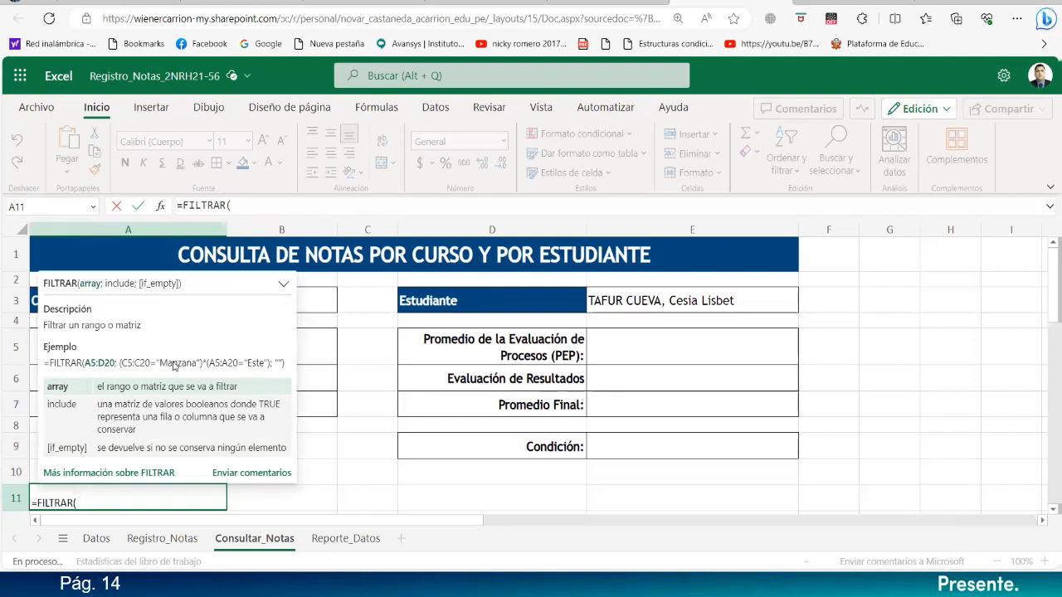
{"action": "left_click", "coordinate": [161, 538]}
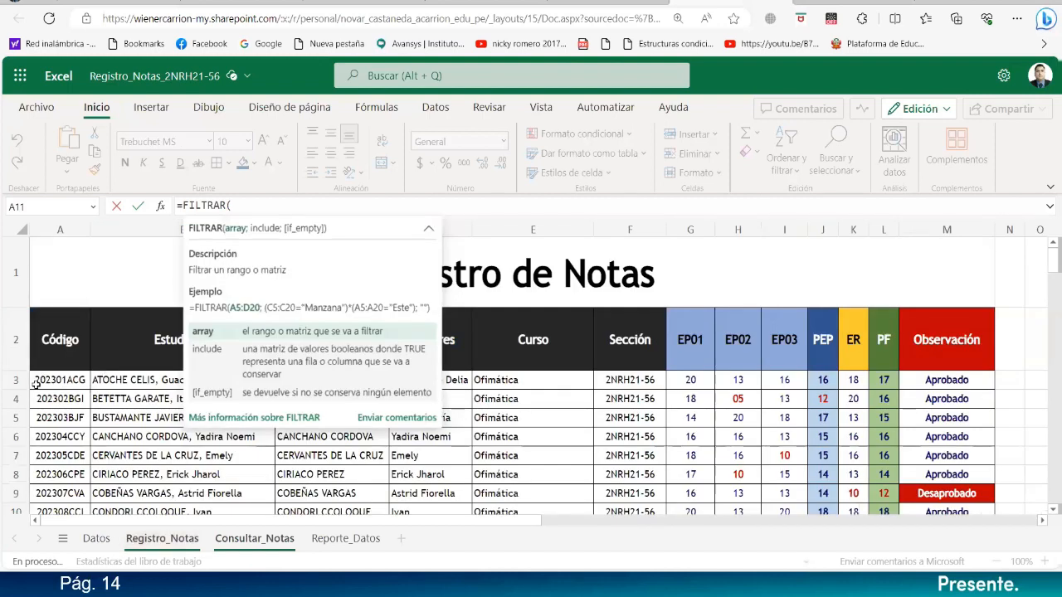
{"action": "left_click_drag", "start_coordinate": [37, 385], "coordinate": [954, 279]}
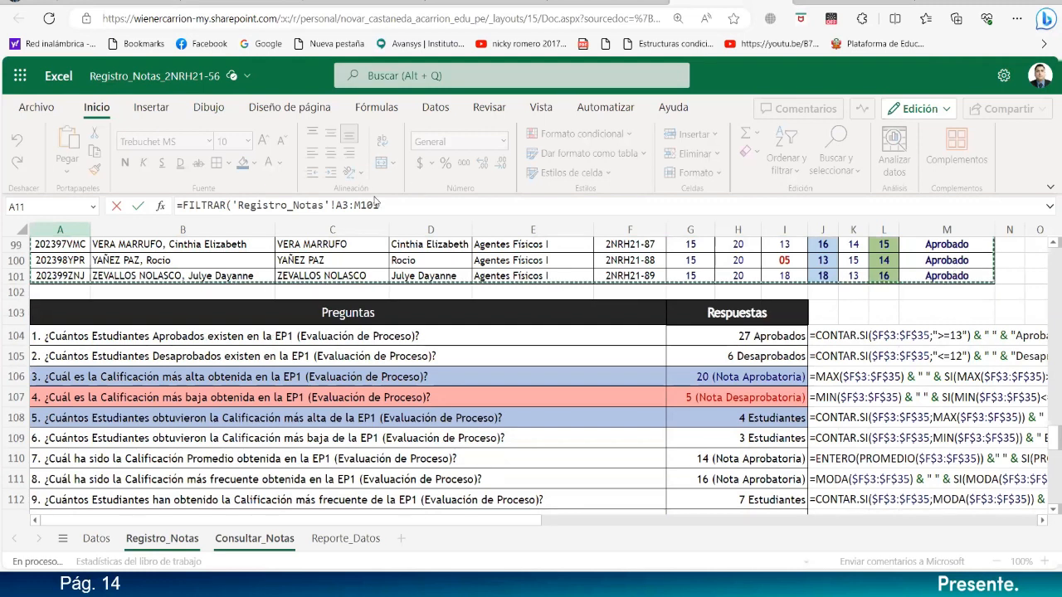
- Make the FILTRAR array reference absolute as $A$3:$M$101
{"action": "left_click", "coordinate": [340, 206]}
{"action": "key", "text": "F4"}
{"action": "left_click", "coordinate": [380, 204]}
{"action": "key", "text": "F4"}
{"action": "left_click", "coordinate": [422, 204]}
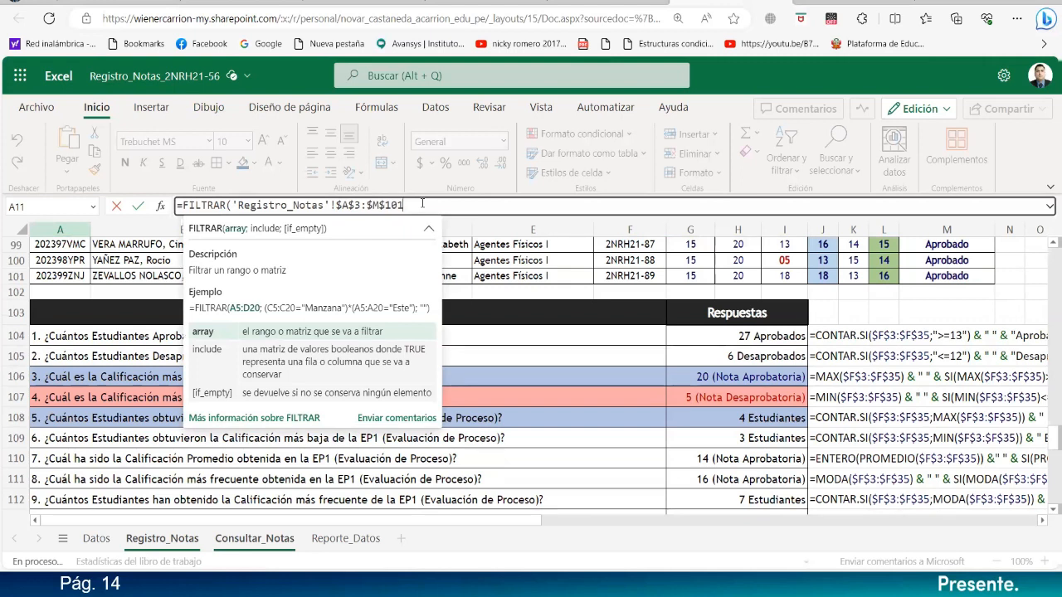
- Add the Estudiante column of Registro_Notas as the FILTRAR condition range, made absolute as $B$3:$B$101
{"action": "type", "text": ";"}
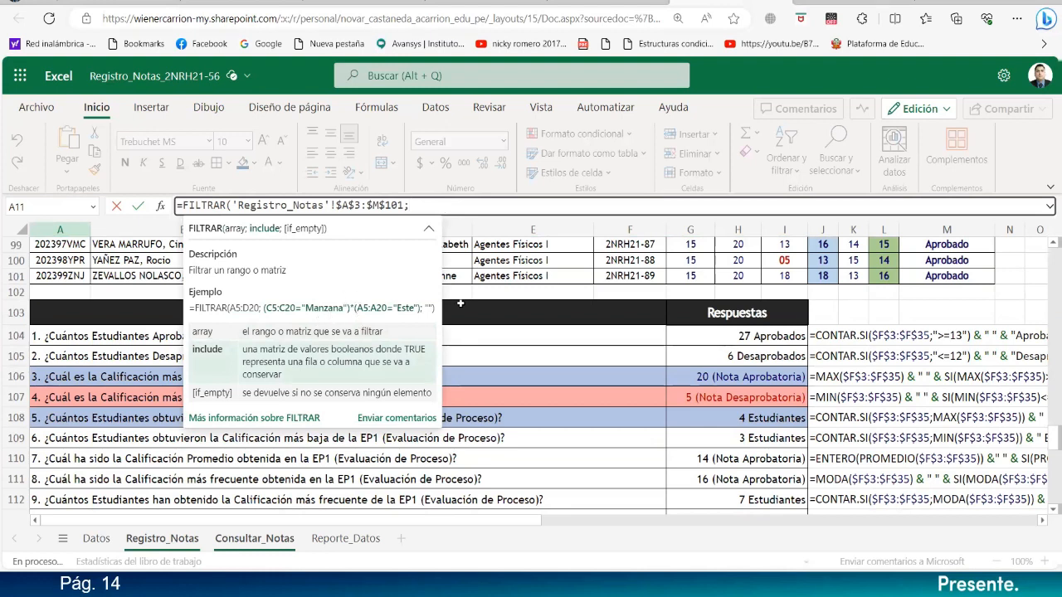
{"action": "left_click", "coordinate": [148, 278]}
{"action": "left_click_drag", "start_coordinate": [148, 258], "coordinate": [150, 214]}
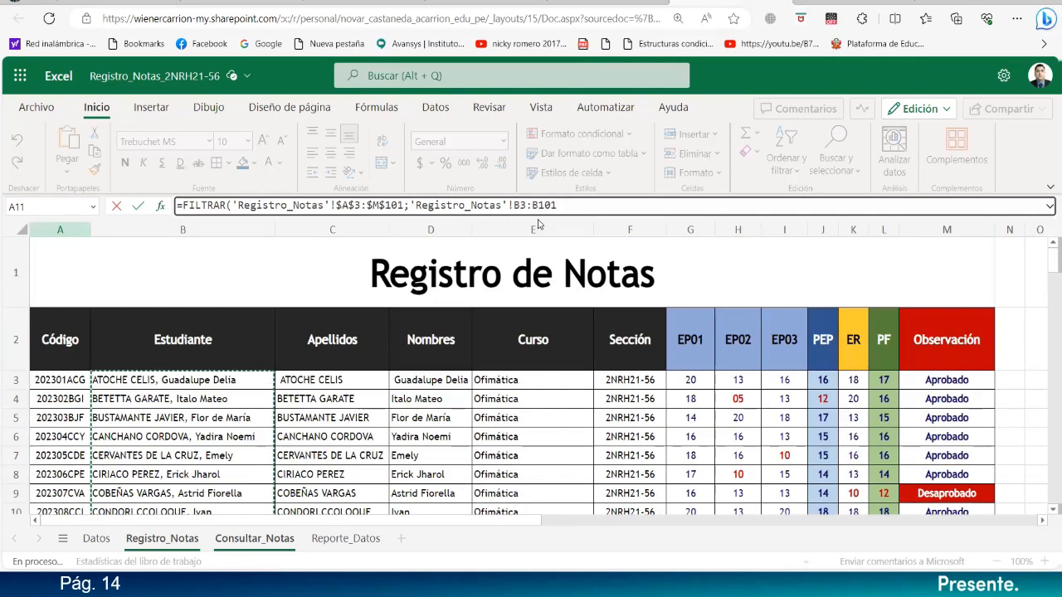
{"action": "key", "text": "F4"}
{"action": "left_click", "coordinate": [595, 202]}
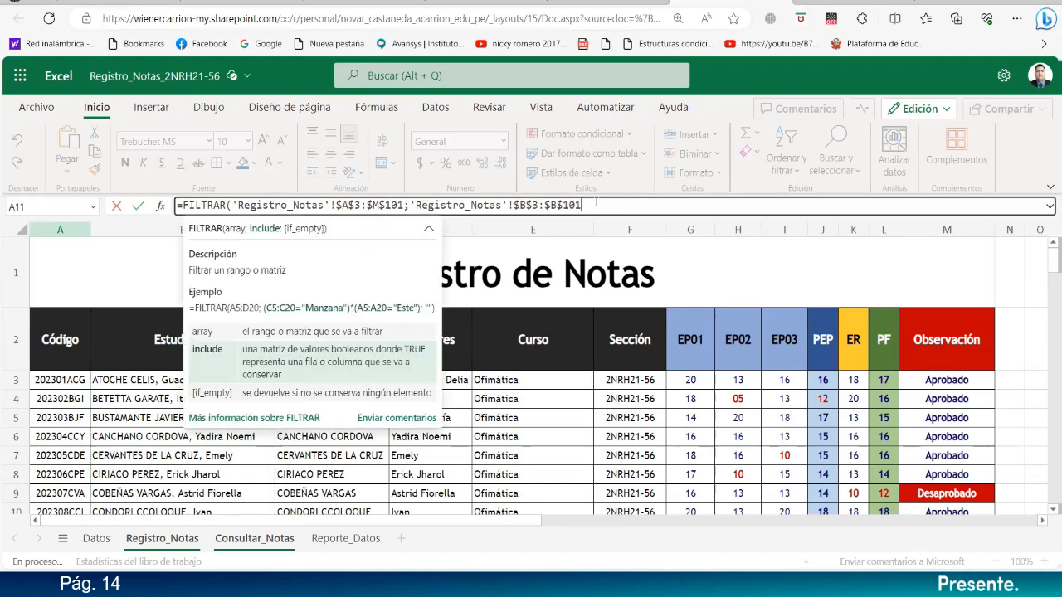
- Complete the FILTRAR condition by matching it to the student in E3 of Consultar_Notas, and enter the formula
{"action": "type", "text": "="}
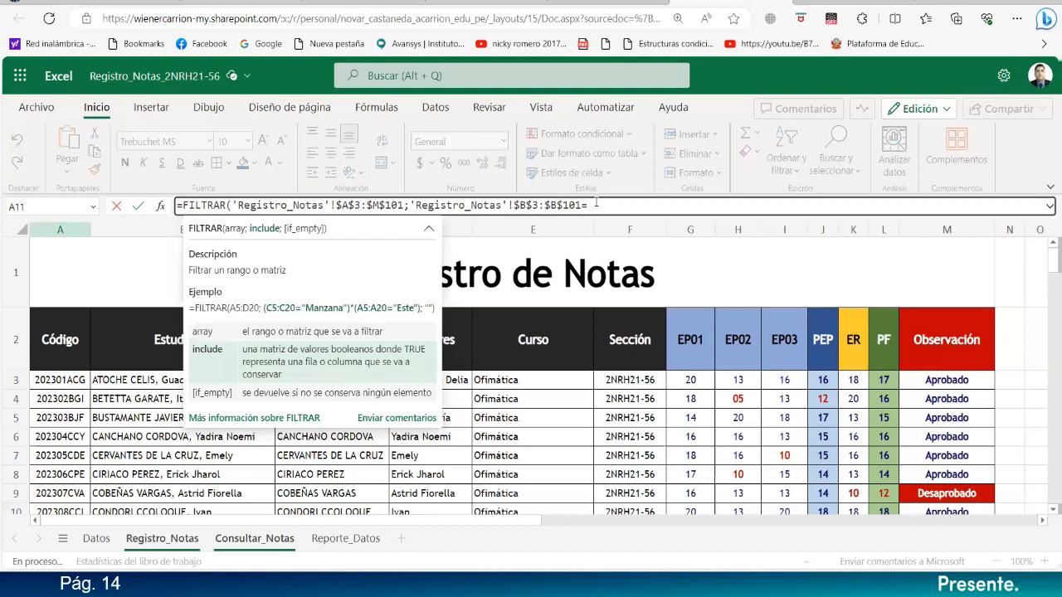
{"action": "left_click", "coordinate": [254, 538]}
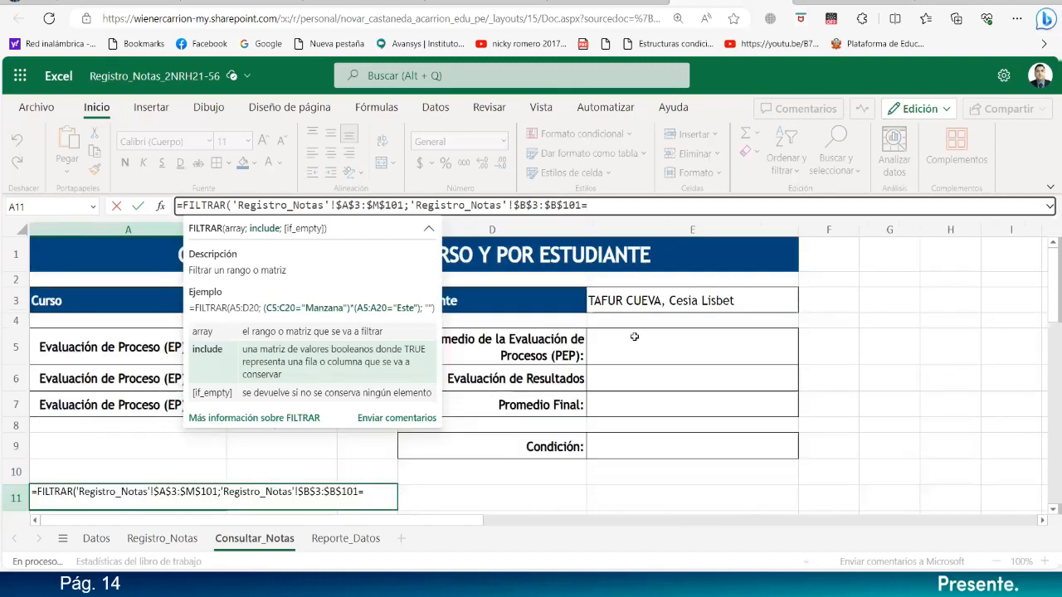
{"action": "left_click", "coordinate": [652, 304]}
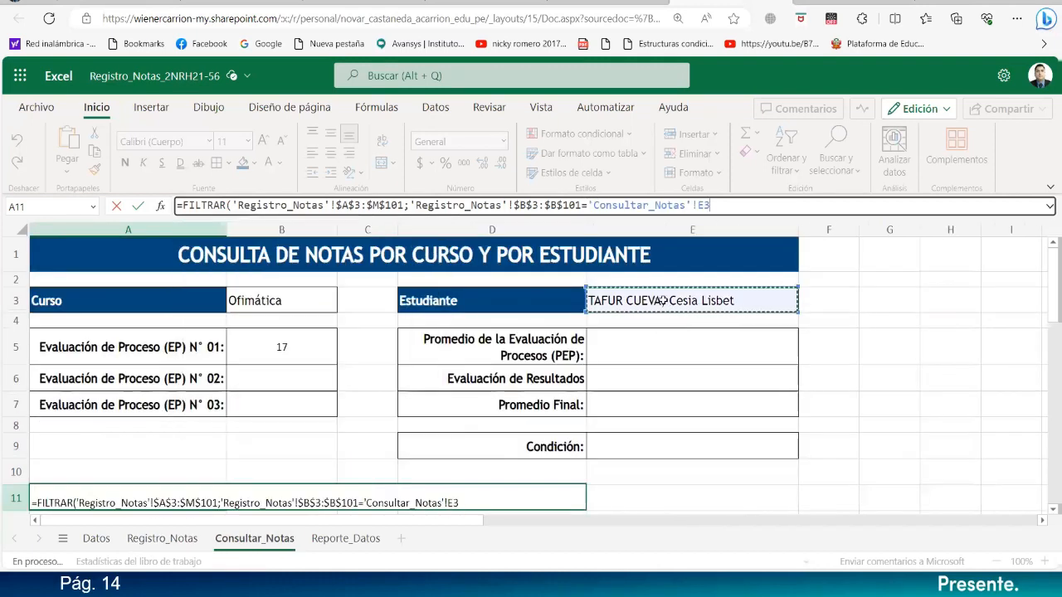
{"action": "left_click", "coordinate": [724, 207]}
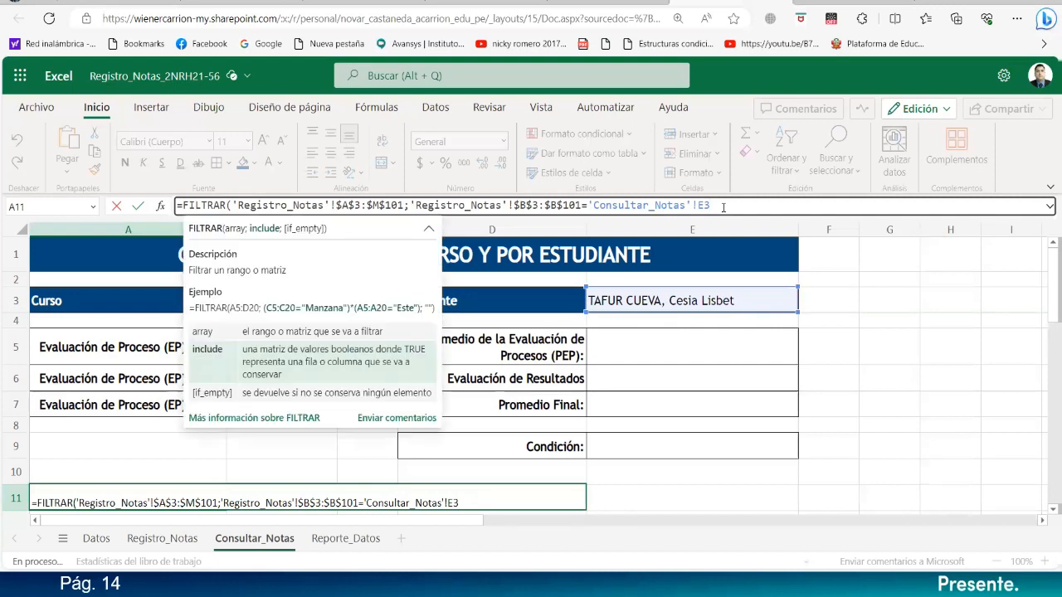
{"action": "type", "text": ")"}
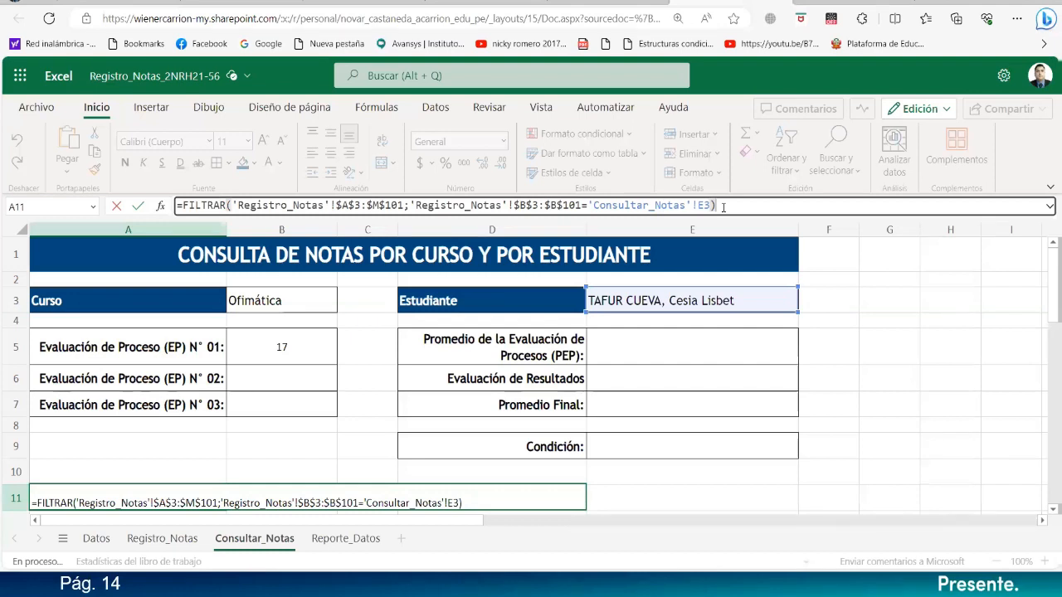
{"action": "key", "text": "BackSpace"}
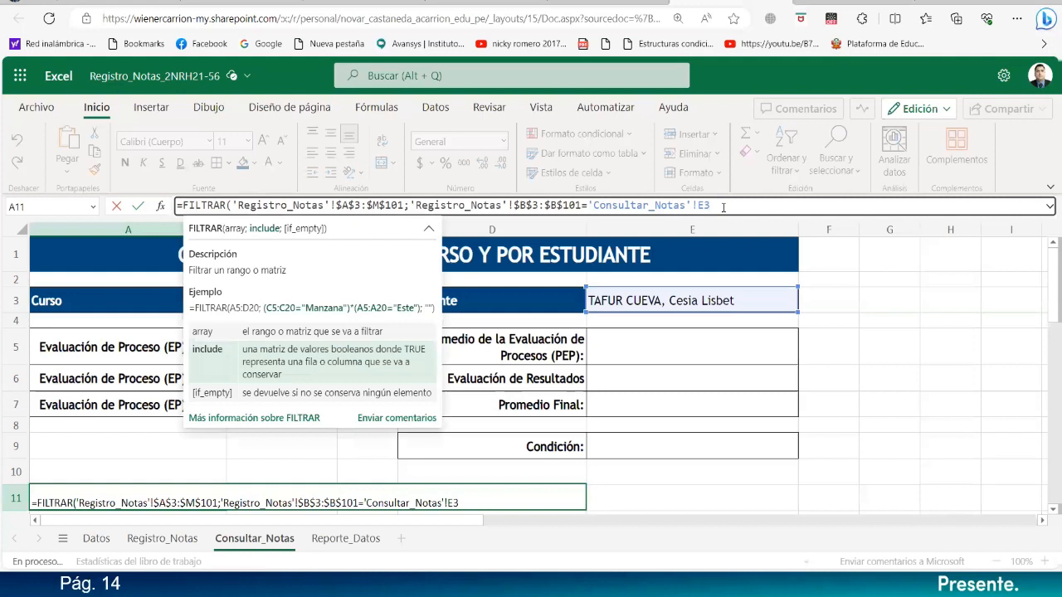
{"action": "type", "text": ")"}
{"action": "key", "text": "Return"}
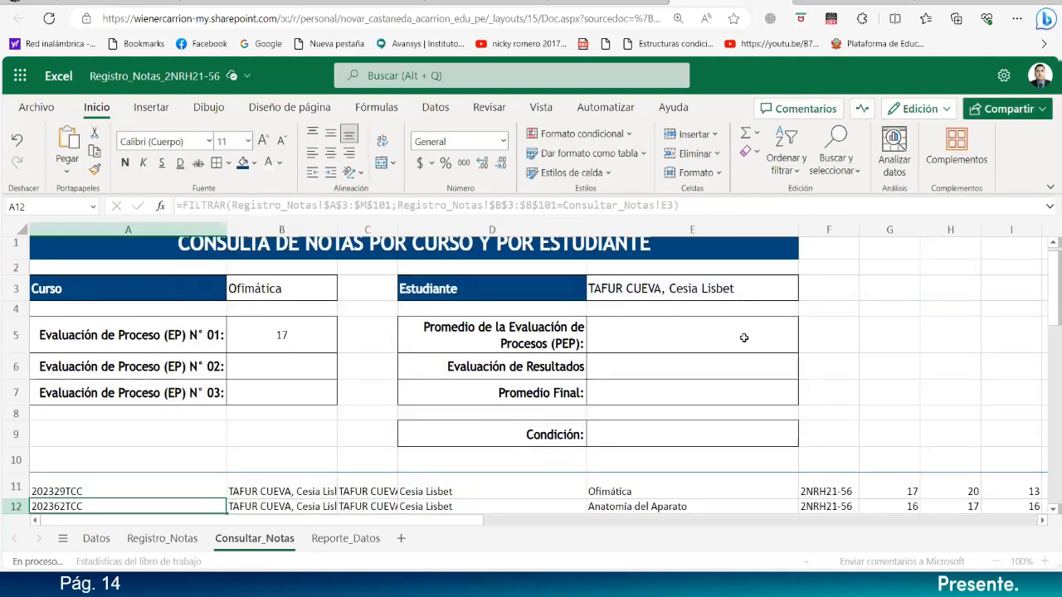
- Examine the filtered records from row 11 down, comparing the student's courses and grades with the form above
{"action": "scroll", "coordinate": [730, 348], "scroll_direction": "down", "scroll_amount": 1}
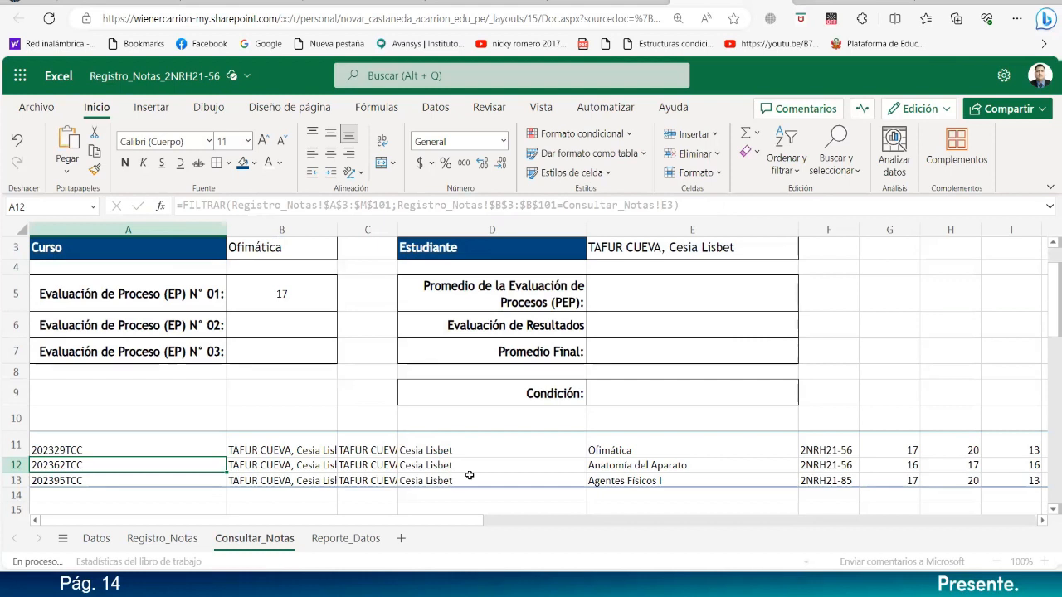
{"action": "scroll", "coordinate": [467, 473], "scroll_direction": "up", "scroll_amount": 1}
{"action": "scroll", "coordinate": [467, 474], "scroll_direction": "down", "scroll_amount": 2}
{"action": "left_click", "coordinate": [257, 420]}
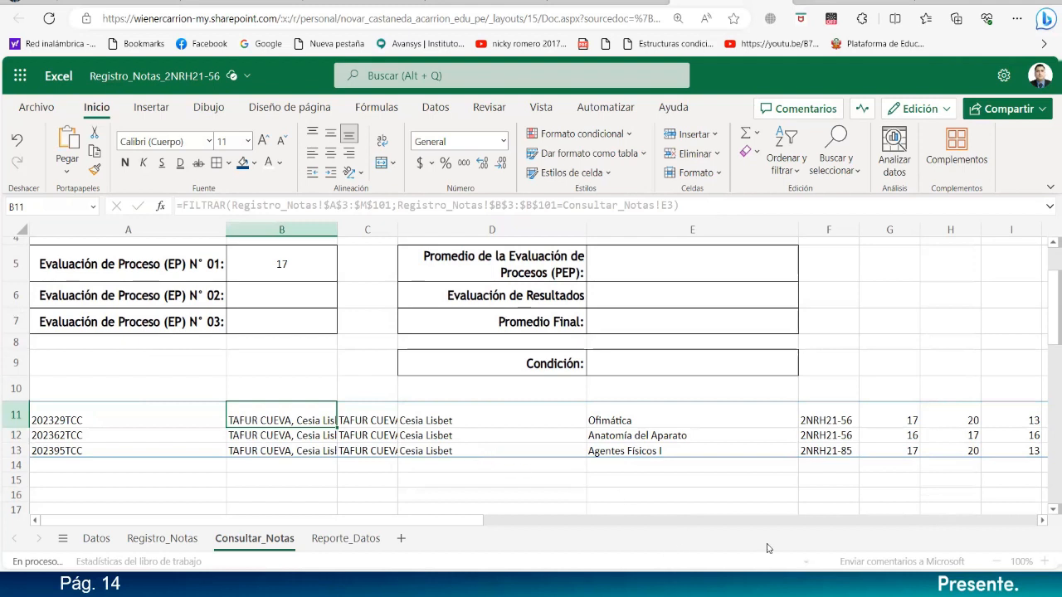
{"action": "left_click_drag", "start_coordinate": [409, 520], "coordinate": [374, 535]}
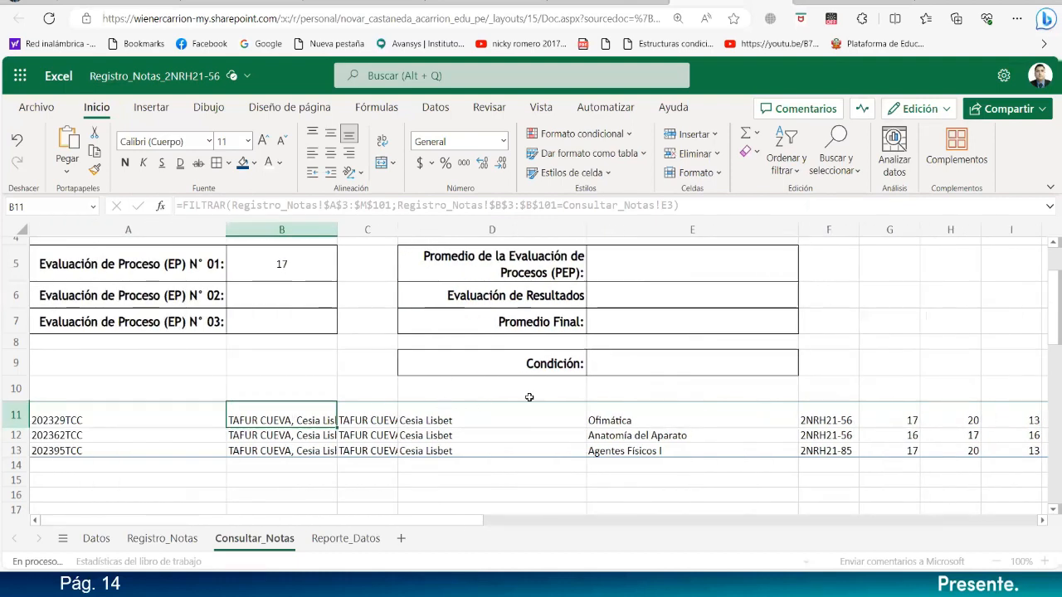
{"action": "scroll", "coordinate": [596, 374], "scroll_direction": "up", "scroll_amount": 2}
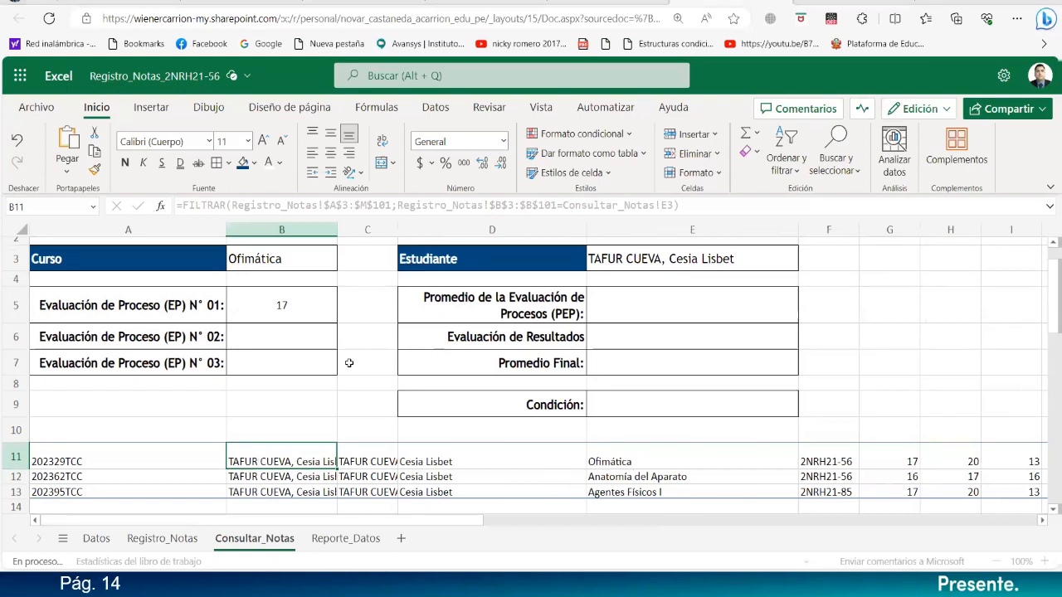
- Center the filtered records in rows 11 to 13 both vertically and horizontally
{"action": "scroll", "coordinate": [336, 381], "scroll_direction": "down", "scroll_amount": 2}
{"action": "left_click_drag", "start_coordinate": [16, 415], "coordinate": [16, 451]}
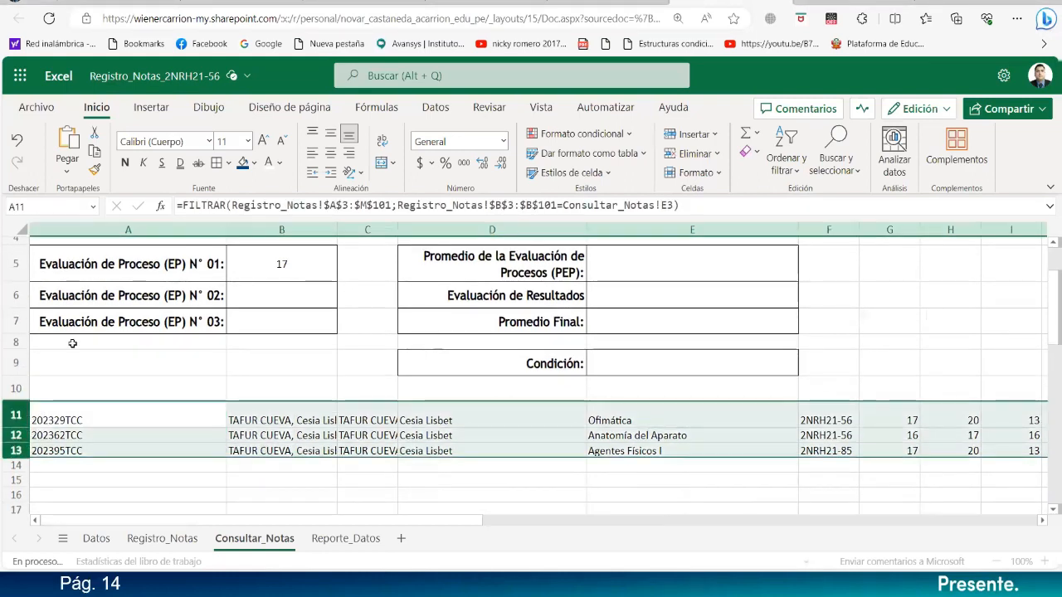
{"action": "left_click", "coordinate": [330, 132]}
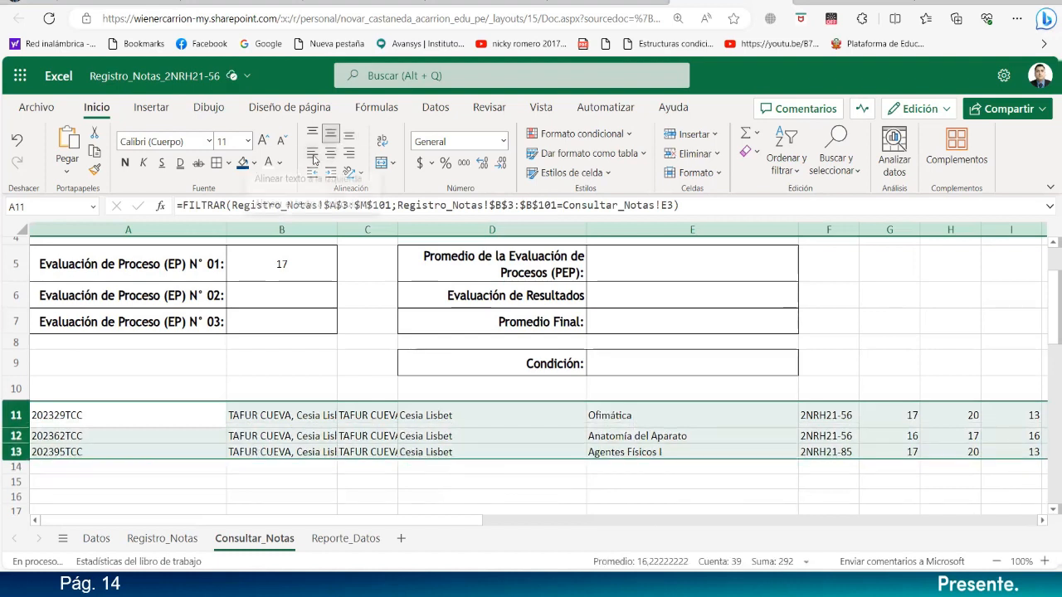
{"action": "left_click", "coordinate": [314, 155]}
{"action": "left_click", "coordinate": [330, 154]}
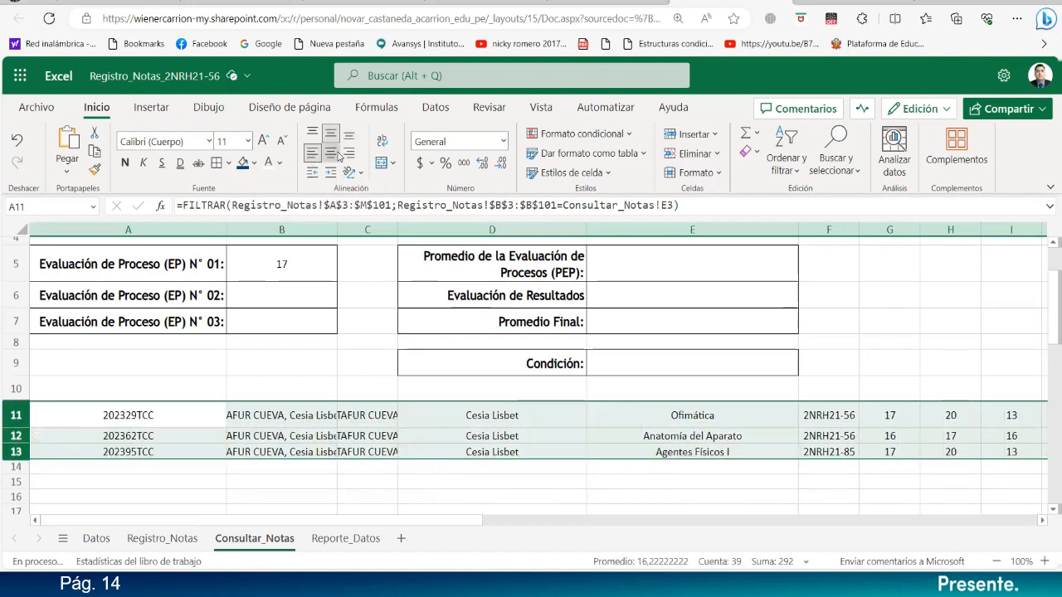
{"action": "left_click", "coordinate": [332, 483]}
- Left-align the student names in B11, B12 and B13 of the filtered records
{"action": "left_click_drag", "start_coordinate": [137, 416], "coordinate": [282, 448]}
{"action": "left_click", "coordinate": [373, 419]}
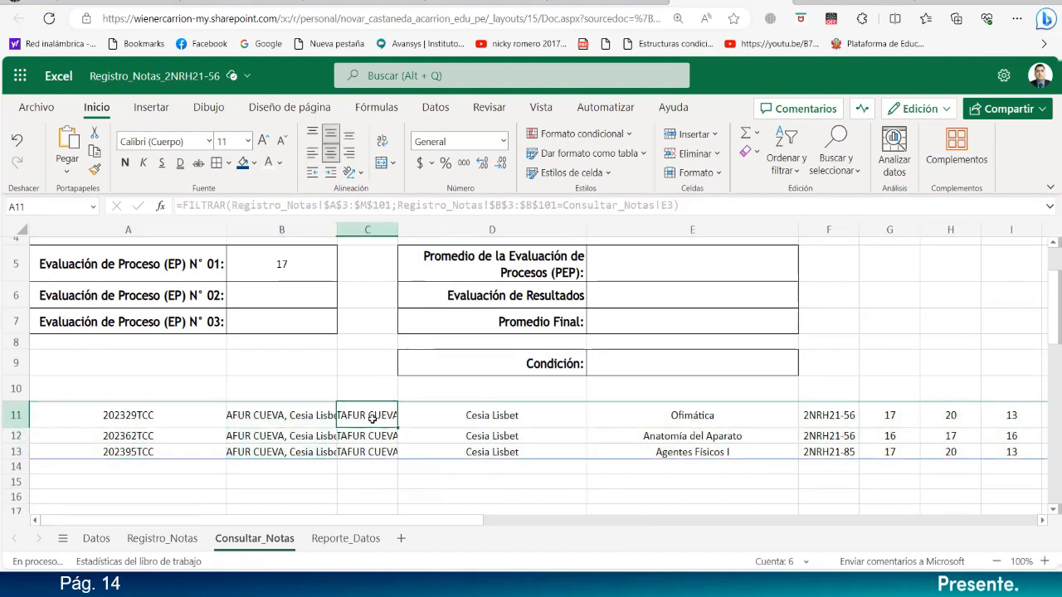
{"action": "left_click", "coordinate": [241, 415]}
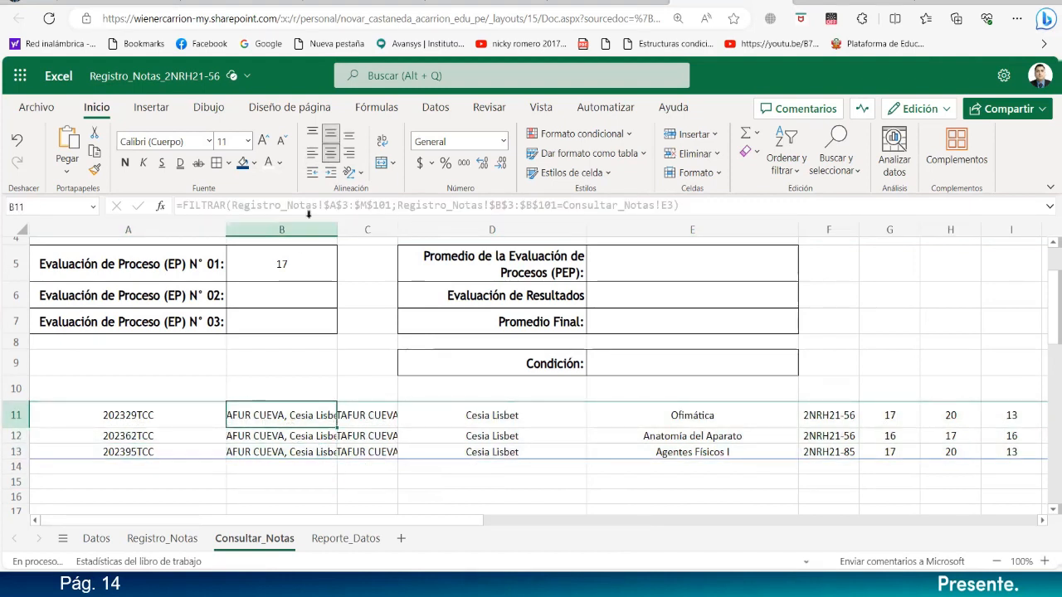
{"action": "left_click", "coordinate": [312, 153]}
{"action": "left_click", "coordinate": [255, 437]}
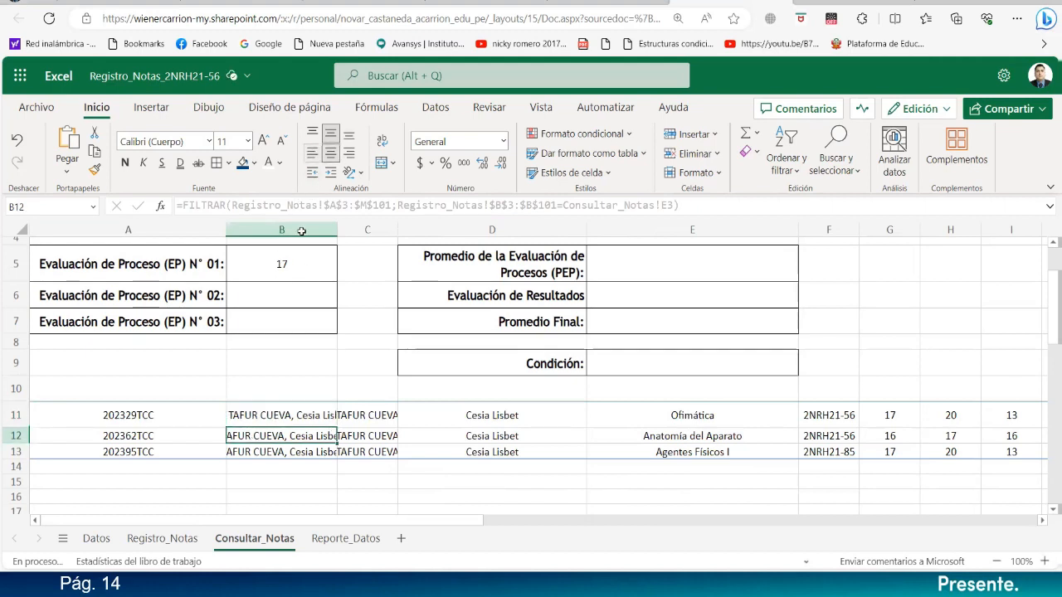
{"action": "left_click", "coordinate": [312, 152]}
{"action": "left_click", "coordinate": [257, 448]}
{"action": "left_click", "coordinate": [312, 153]}
{"action": "left_click", "coordinate": [280, 414]}
{"action": "left_click_drag", "start_coordinate": [286, 430], "coordinate": [316, 444]}
- Widen column C so the surnames in the filtered records fit
{"action": "left_click", "coordinate": [380, 404]}
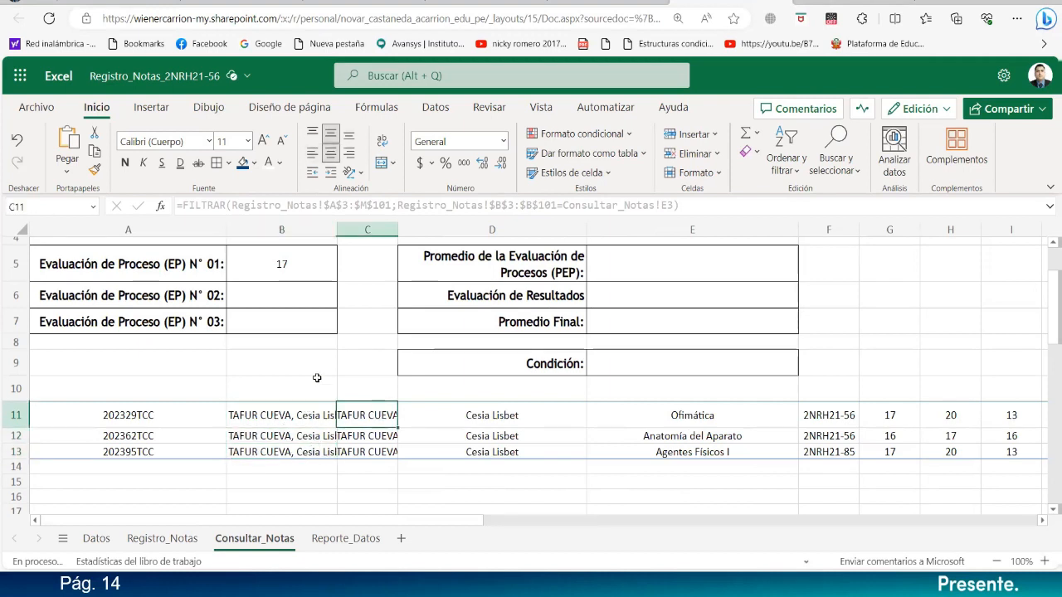
{"action": "left_click", "coordinate": [283, 388]}
{"action": "left_click_drag", "start_coordinate": [400, 228], "coordinate": [421, 228]}
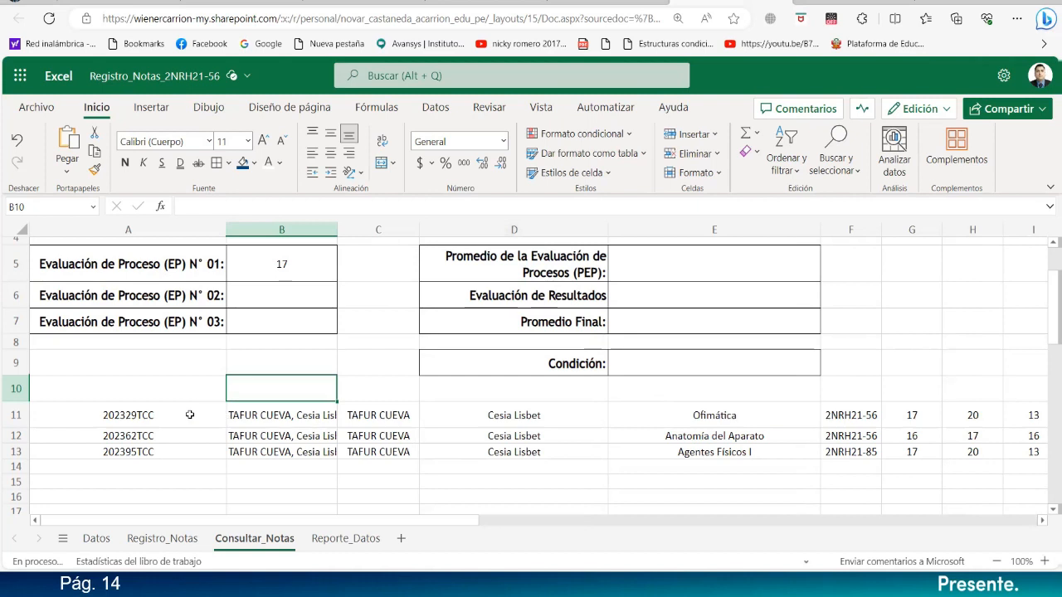
- Left-align the course names in E11:E13 of the filtered records
{"action": "left_click_drag", "start_coordinate": [190, 415], "coordinate": [189, 454]}
{"action": "left_click_drag", "start_coordinate": [688, 417], "coordinate": [688, 449]}
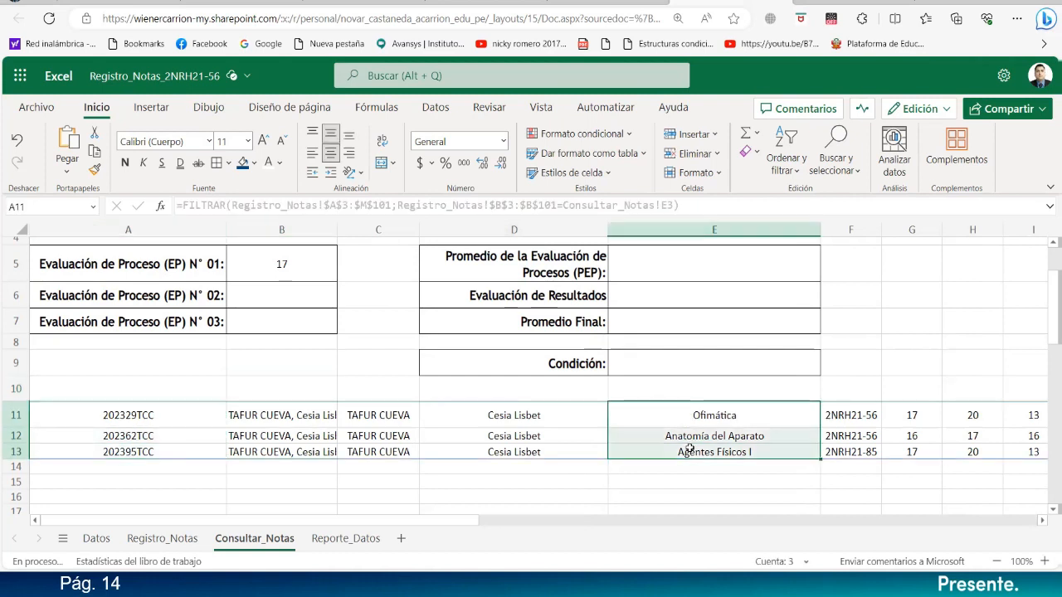
{"action": "left_click", "coordinate": [312, 154]}
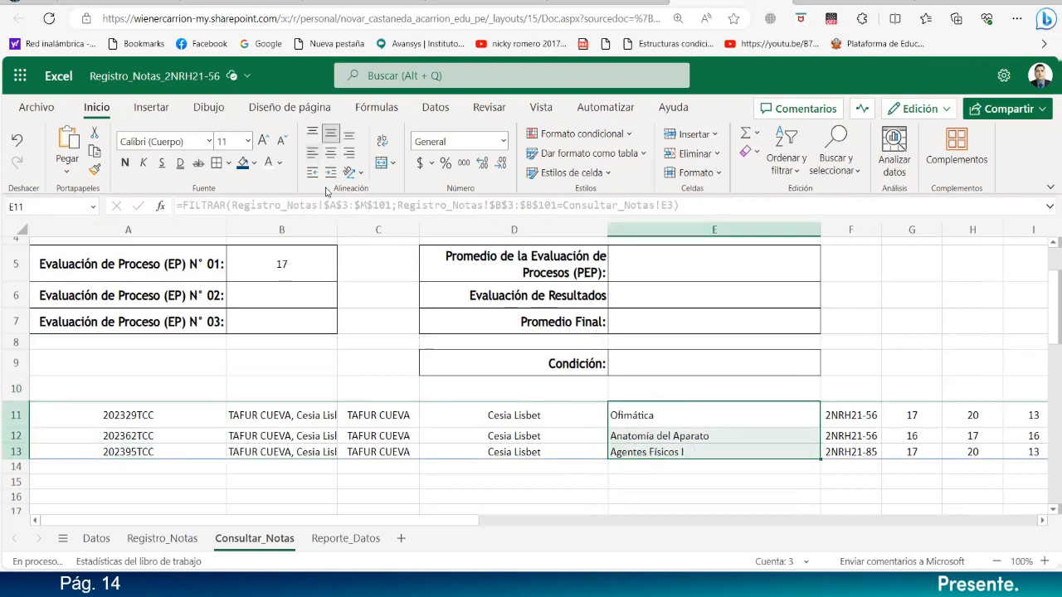
{"action": "left_click", "coordinate": [752, 507]}
- Insert a new row above the filtered records and select its first cell, A11, for the headers
{"action": "left_click", "coordinate": [78, 388]}
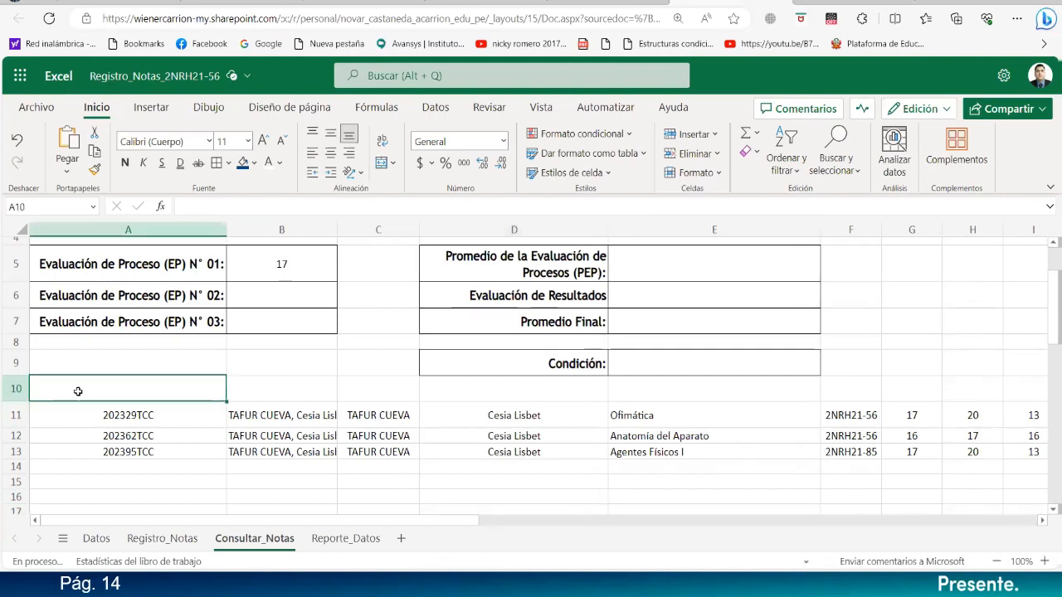
{"action": "left_click", "coordinate": [17, 389]}
{"action": "right_click", "coordinate": [17, 389]}
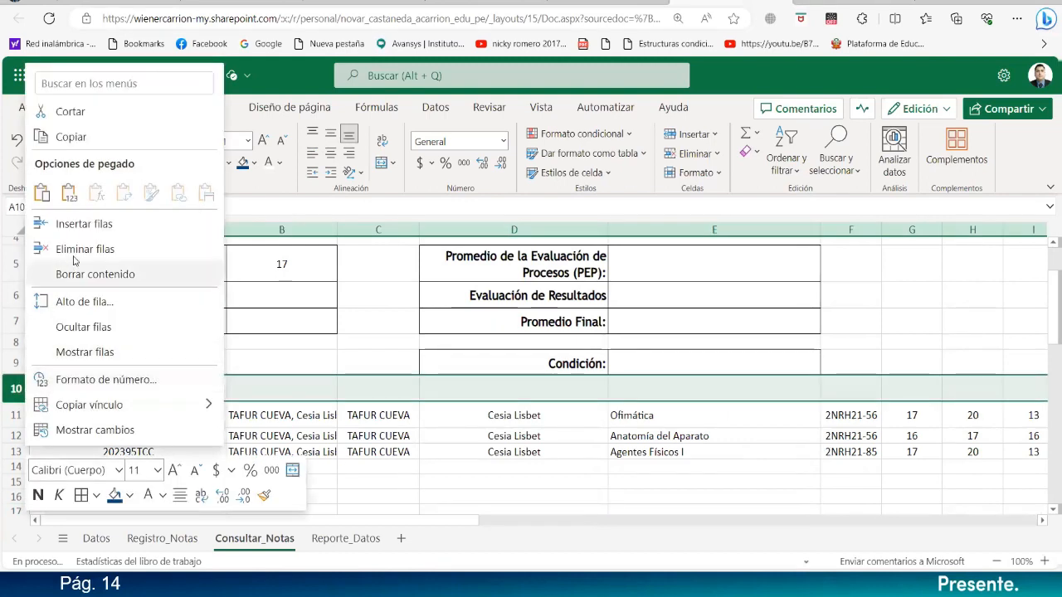
{"action": "left_click", "coordinate": [73, 222]}
{"action": "left_click", "coordinate": [53, 418]}
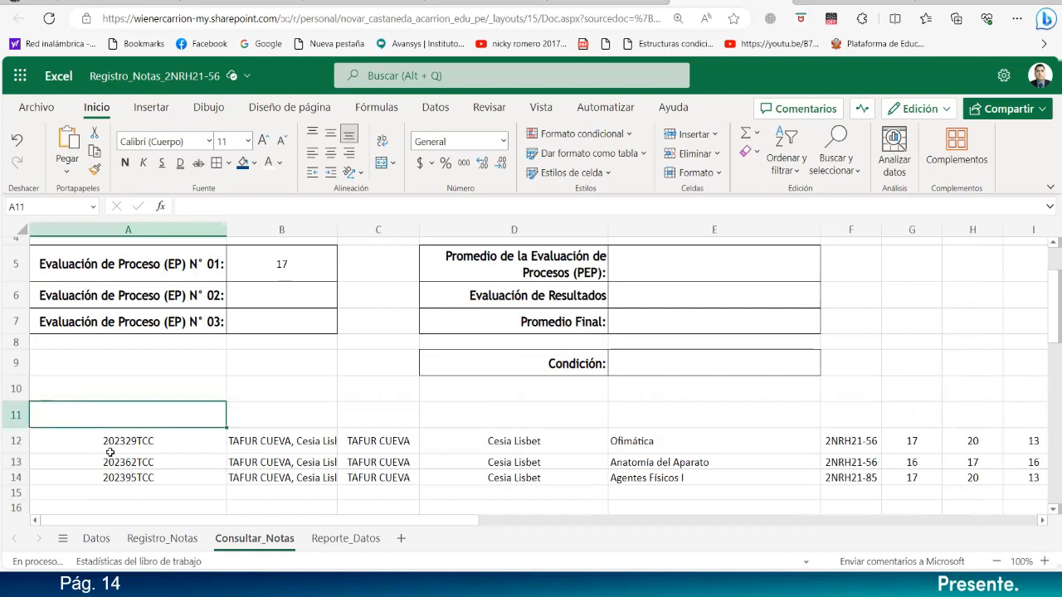
- Copy the header row of Registro_Notas, from Código through Observación, and paste it at A11 of Consultar_Notas
{"action": "left_click", "coordinate": [149, 541]}
{"action": "left_click_drag", "start_coordinate": [62, 340], "coordinate": [953, 340]}
{"action": "key", "text": "ctrl+c"}
{"action": "left_click", "coordinate": [253, 539]}
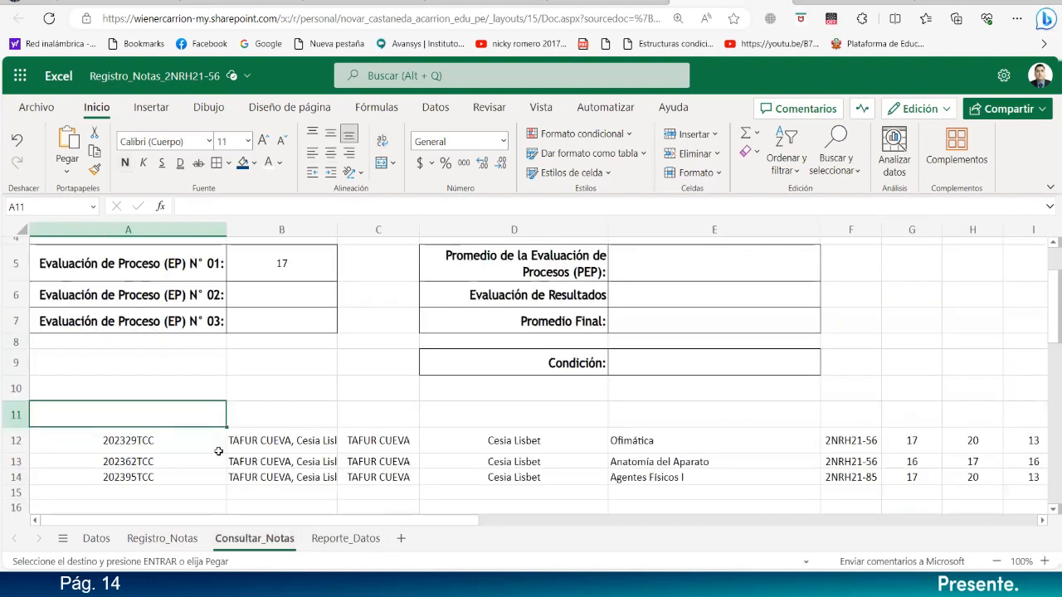
{"action": "key", "text": "ctrl+v"}
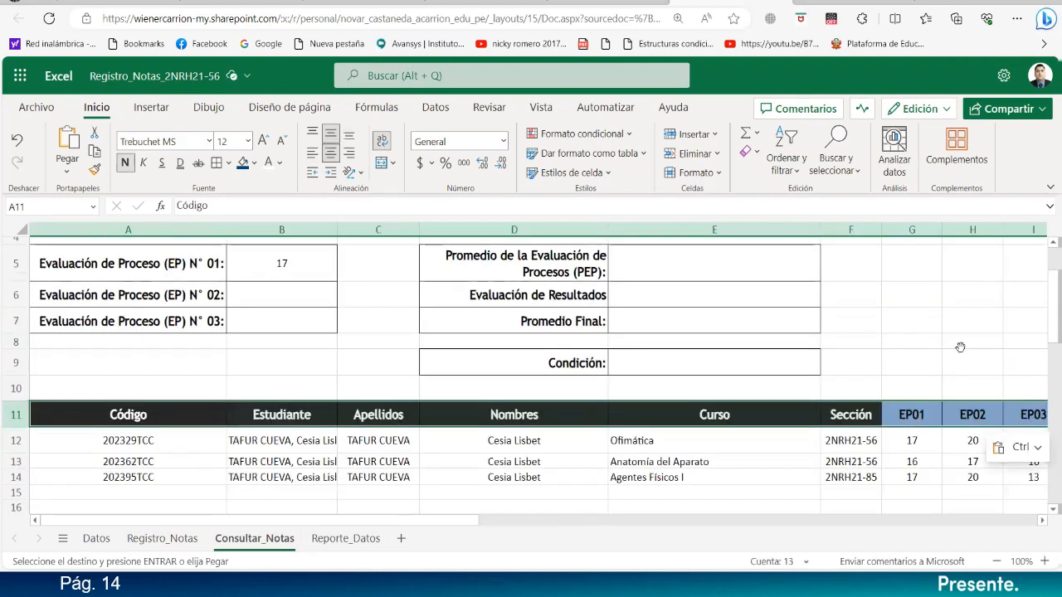
{"action": "left_click", "coordinate": [959, 348]}
- Reduce the sheet zoom to 70% and widen column M so the Observación header fits on one line
{"action": "left_click", "coordinate": [999, 563]}
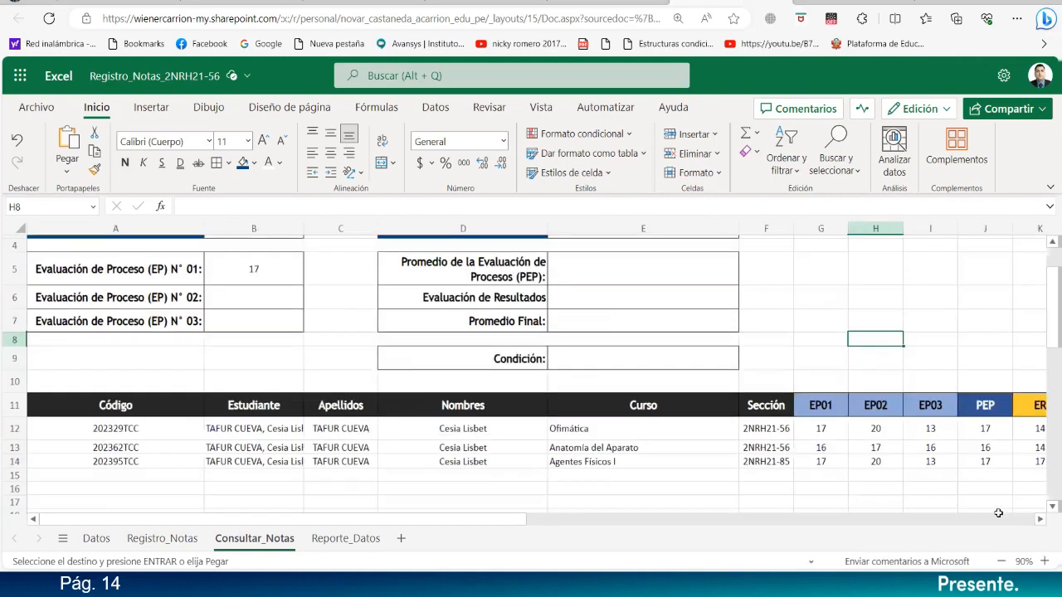
{"action": "left_click", "coordinate": [1001, 564]}
{"action": "left_click", "coordinate": [1001, 564]}
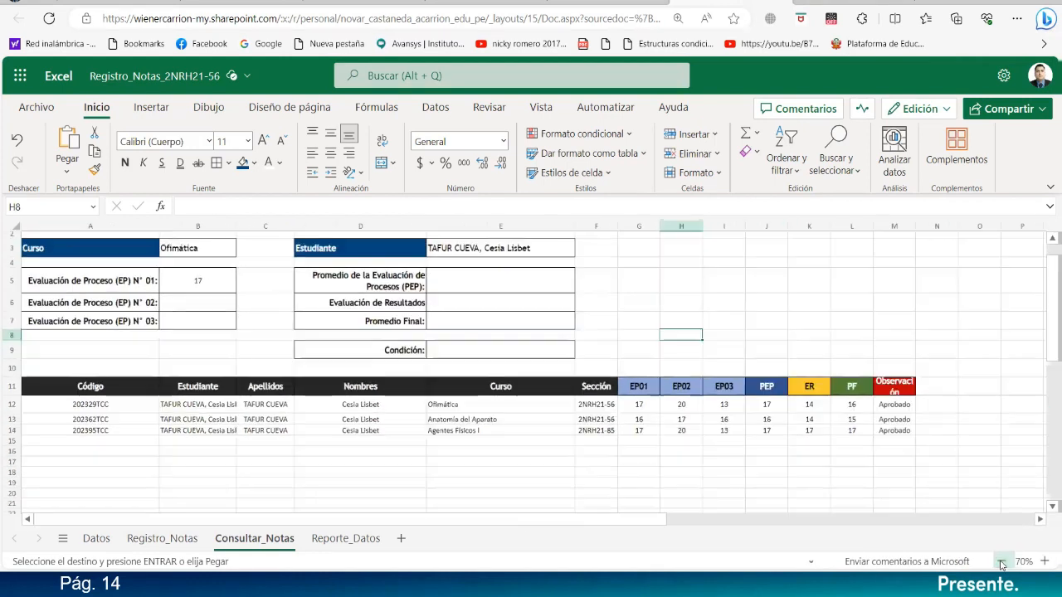
{"action": "left_click", "coordinate": [918, 226]}
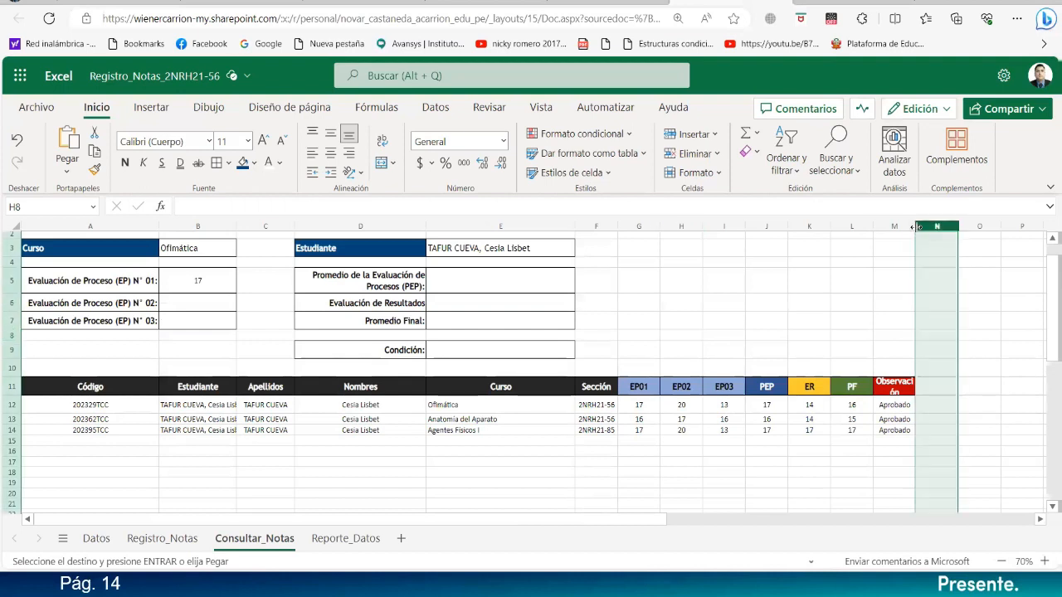
{"action": "left_click_drag", "start_coordinate": [915, 228], "coordinate": [927, 227]}
{"action": "left_click", "coordinate": [843, 321]}
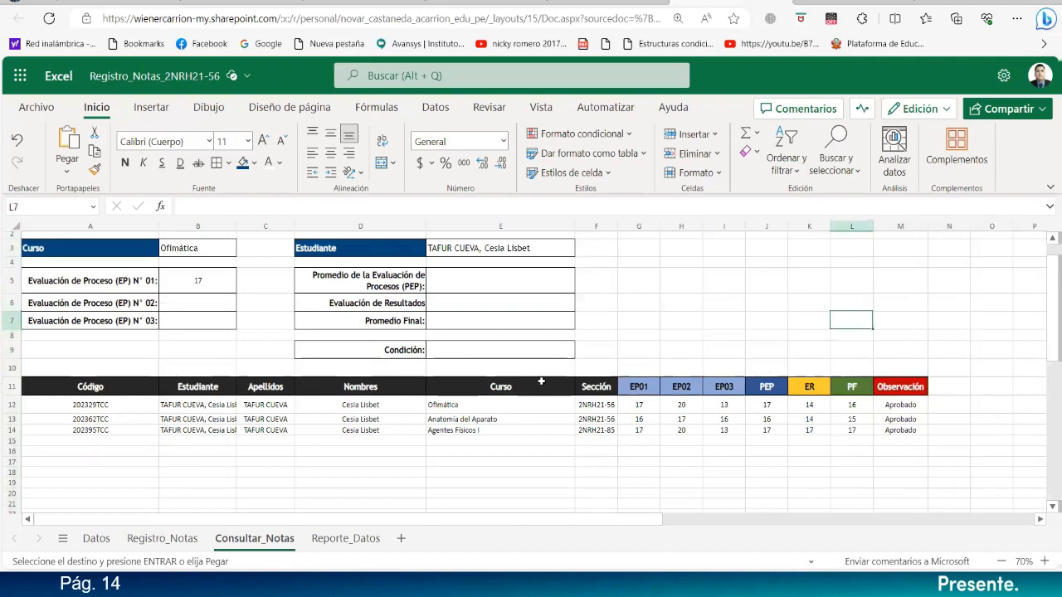
- Choose a different student in the Estudiante cell E3 to test the filtered records
{"action": "scroll", "coordinate": [518, 320], "scroll_direction": "up", "scroll_amount": 1}
{"action": "left_click", "coordinate": [541, 276]}
{"action": "left_click", "coordinate": [580, 272]}
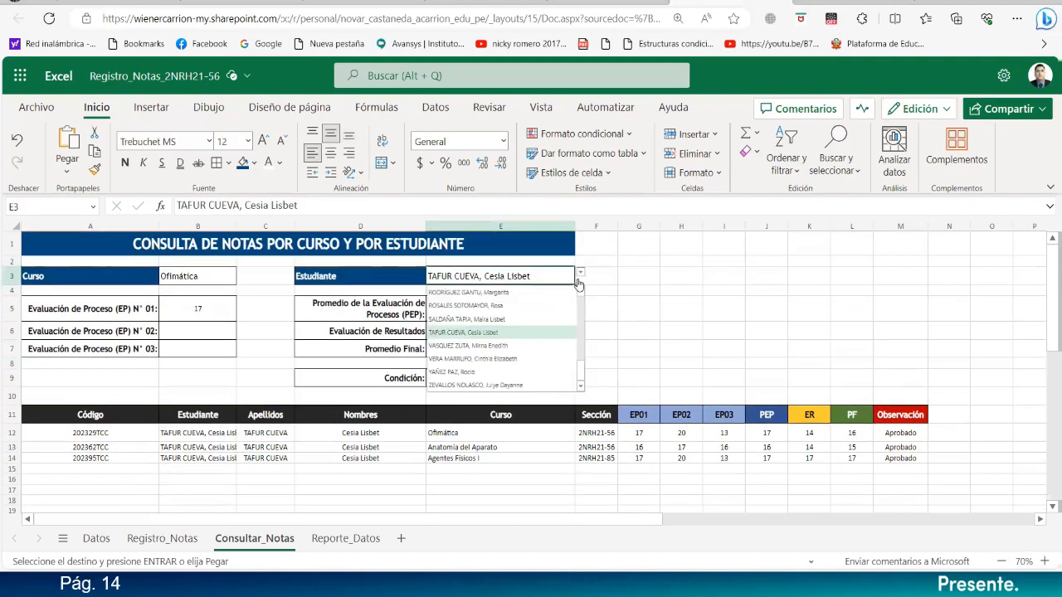
{"action": "left_click", "coordinate": [467, 306]}
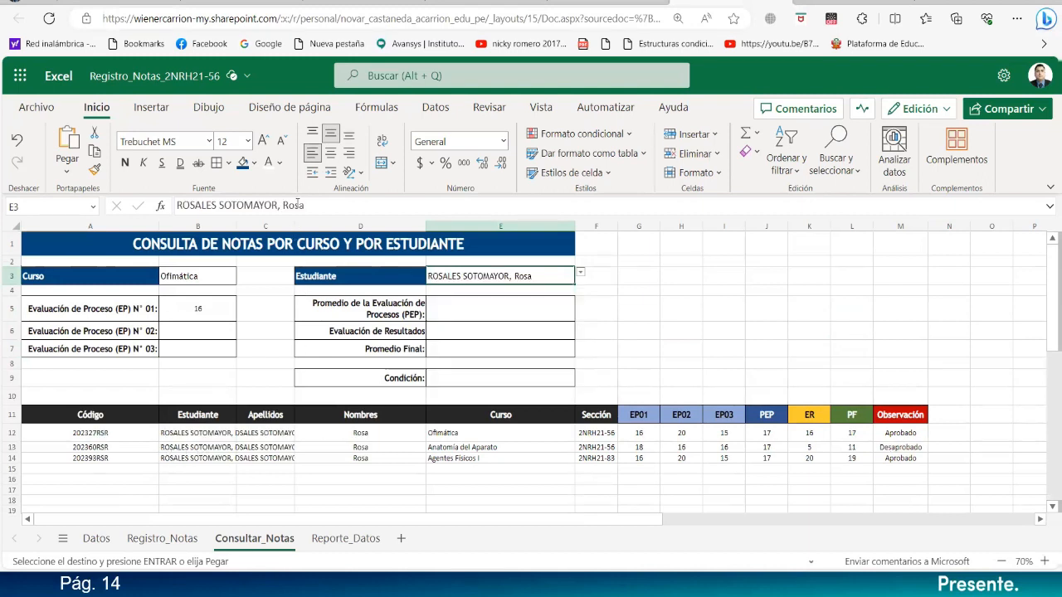
- Widen columns C and B so the longer surnames and full student names fit
{"action": "left_click_drag", "start_coordinate": [294, 224], "coordinate": [311, 225]}
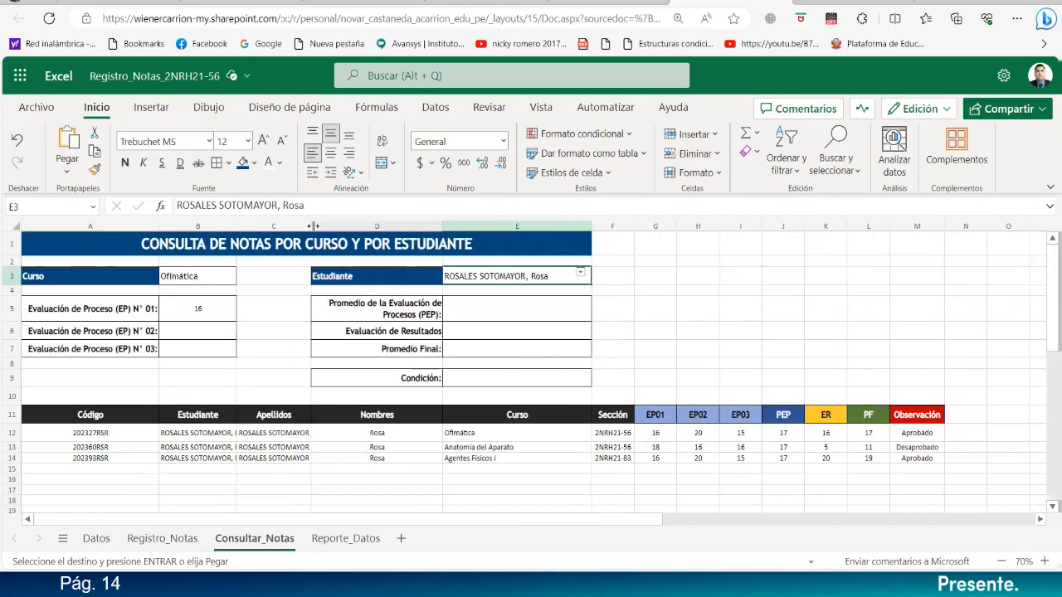
{"action": "left_click_drag", "start_coordinate": [237, 226], "coordinate": [264, 225]}
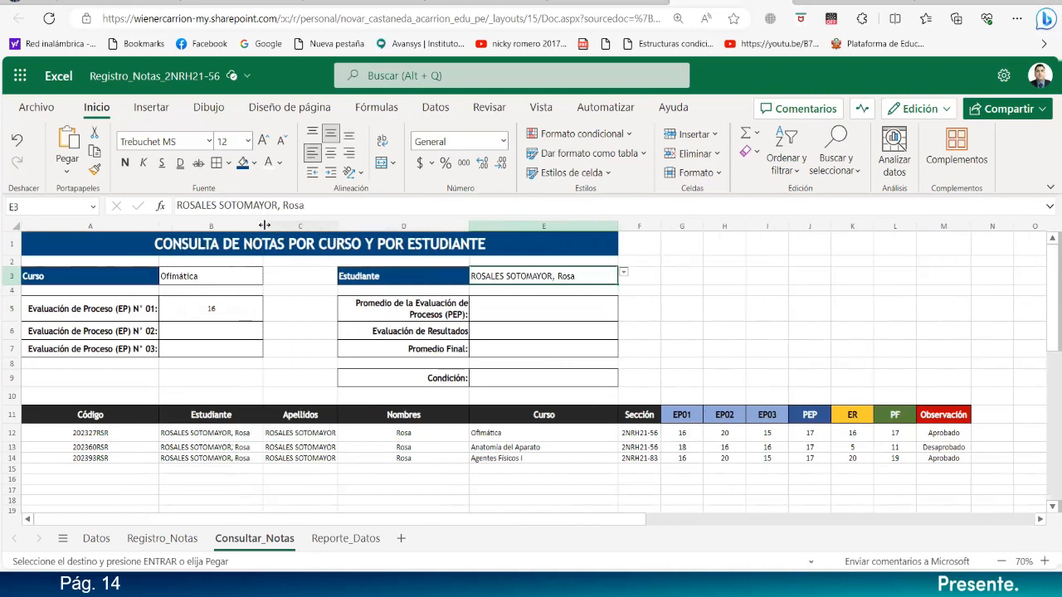
{"action": "left_click", "coordinate": [530, 433]}
- Increase the row height of rows 13 and 14 in the filtered records
{"action": "left_click", "coordinate": [88, 489]}
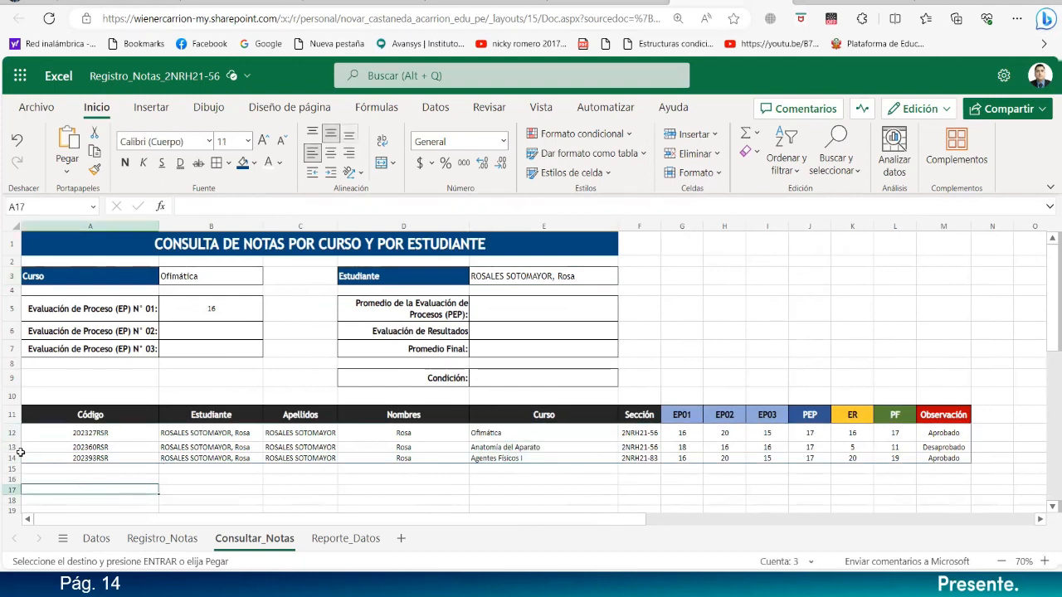
{"action": "left_click_drag", "start_coordinate": [11, 446], "coordinate": [10, 458]}
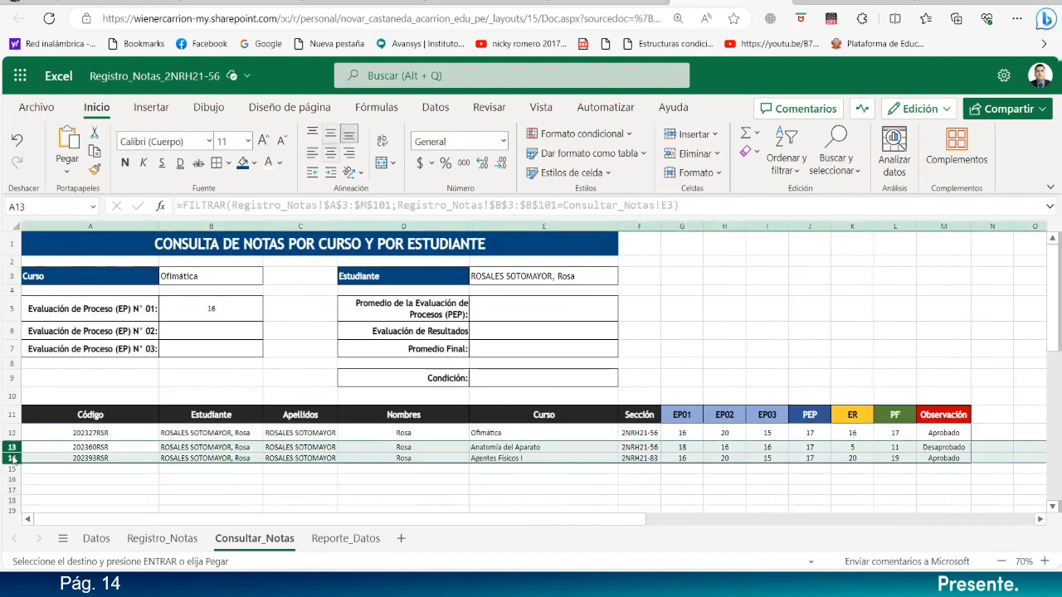
{"action": "right_click", "coordinate": [12, 457]}
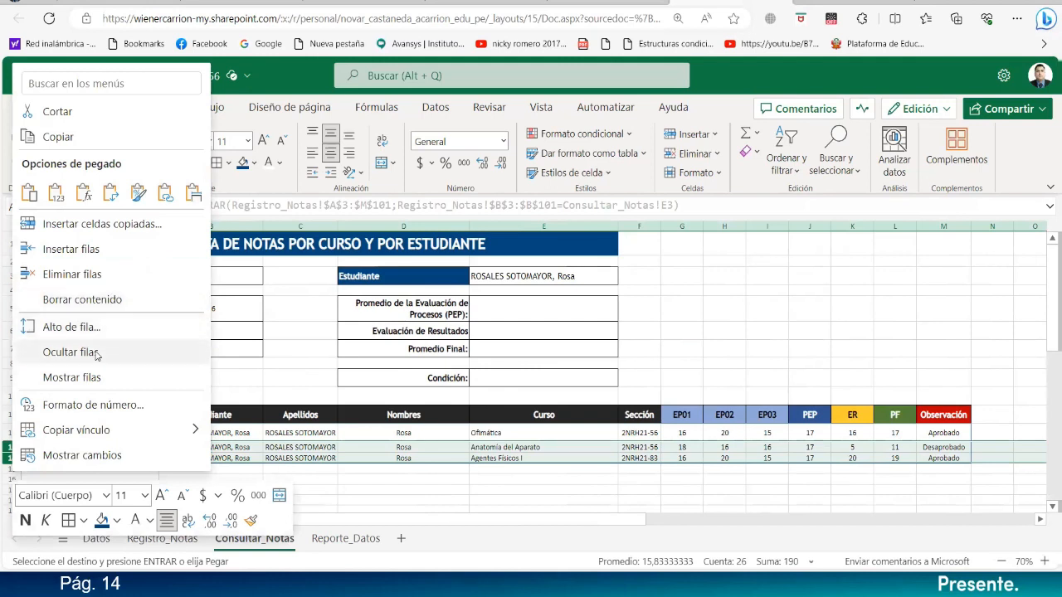
{"action": "key", "text": "Return"}
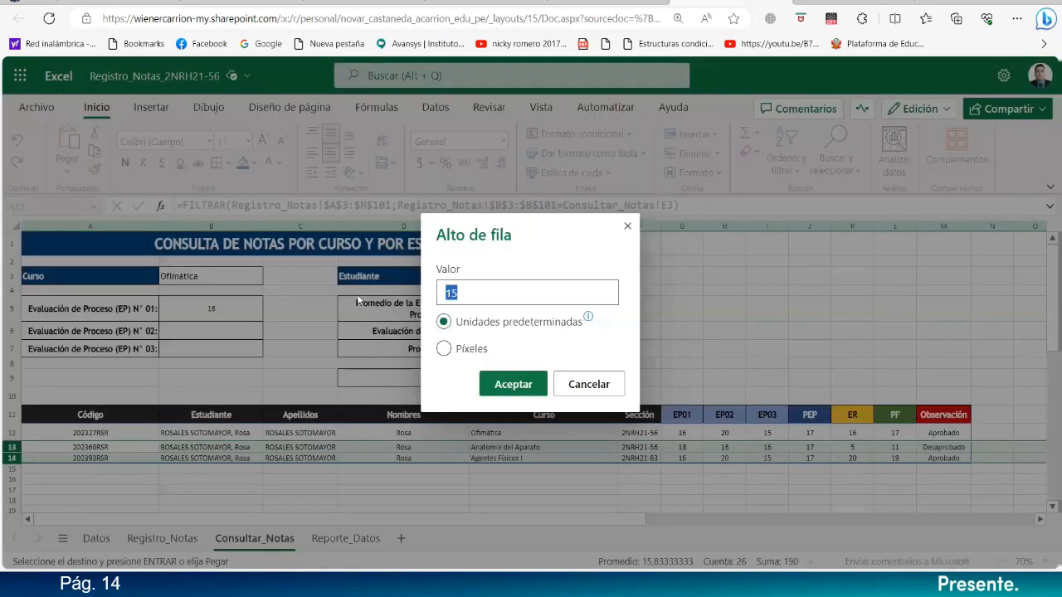
{"action": "type", "text": "2"}
{"action": "key", "text": "Return"}
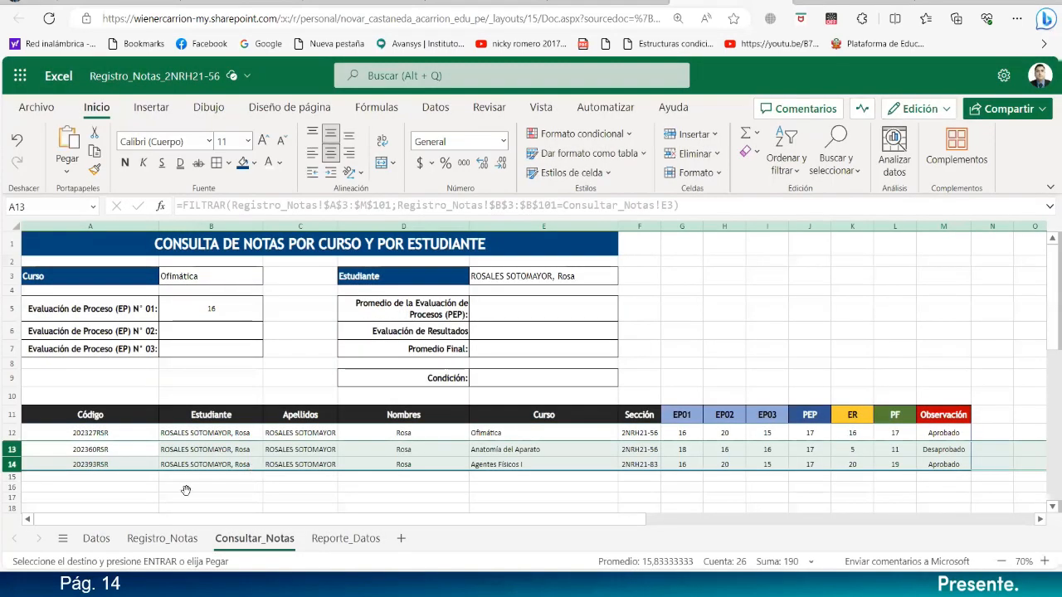
{"action": "left_click", "coordinate": [185, 489]}
- Middle-align cells A12:F14 vertically and apply all borders to the filtered records in A12:M14
{"action": "left_click_drag", "start_coordinate": [110, 437], "coordinate": [628, 466]}
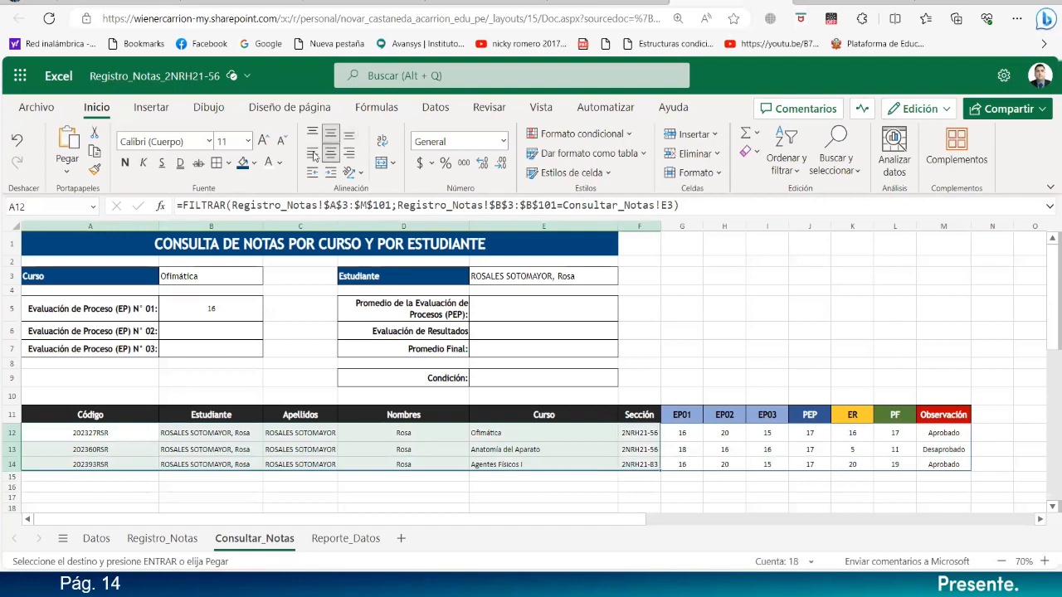
{"action": "left_click", "coordinate": [331, 138]}
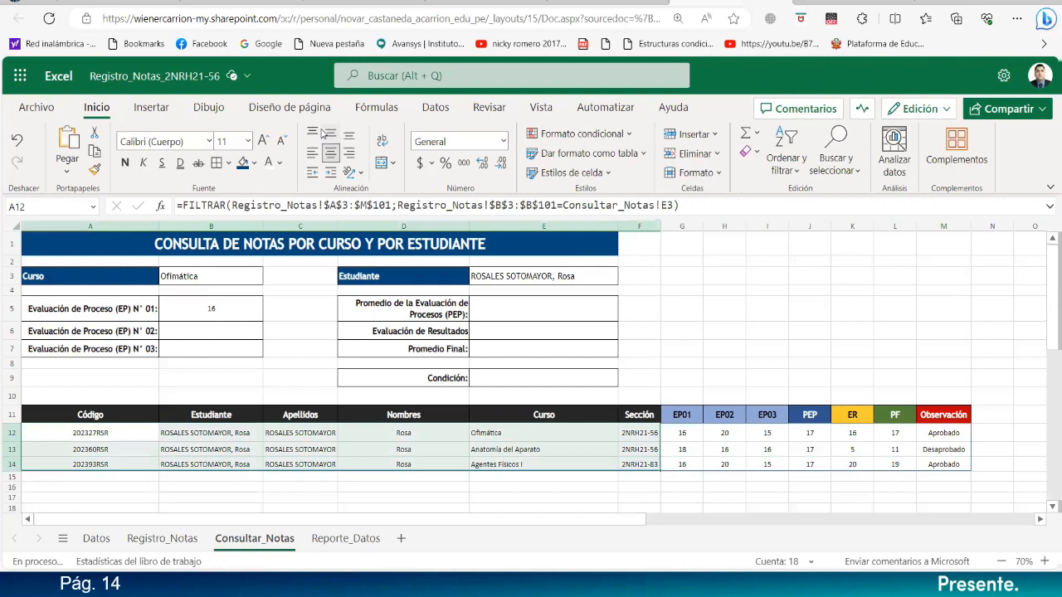
{"action": "left_click", "coordinate": [749, 330]}
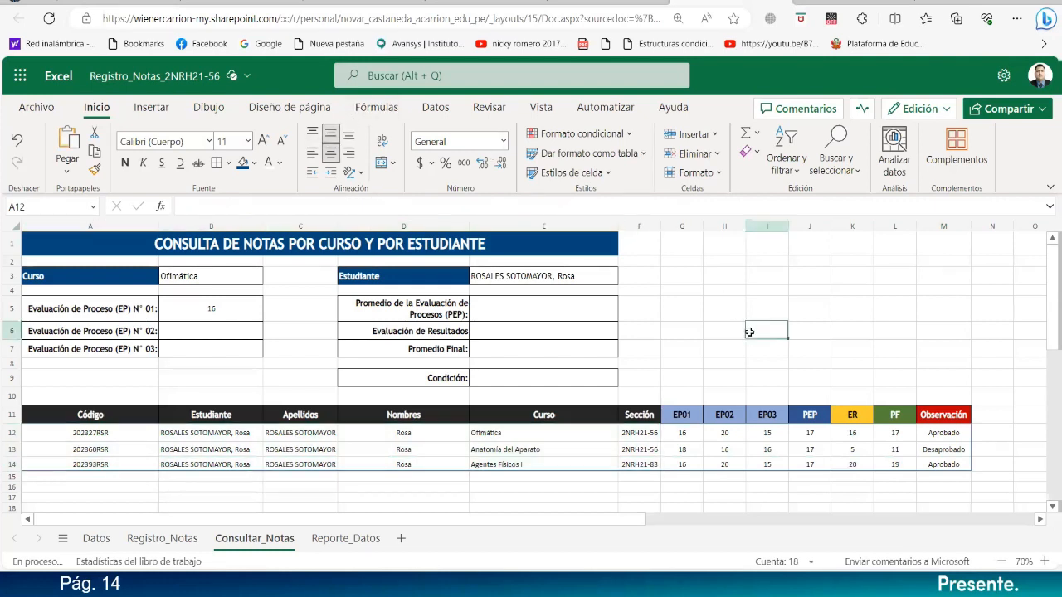
{"action": "left_click_drag", "start_coordinate": [963, 430], "coordinate": [99, 462]}
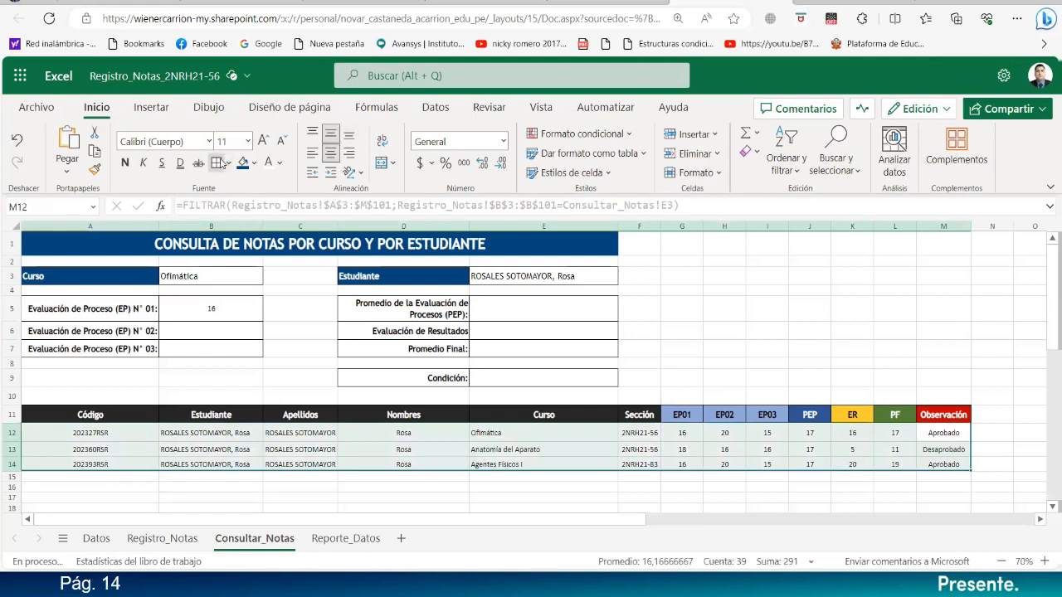
{"action": "left_click", "coordinate": [771, 334]}
- Switch the Estudiante cell E3 back to the student consulted originally
{"action": "left_click", "coordinate": [580, 275]}
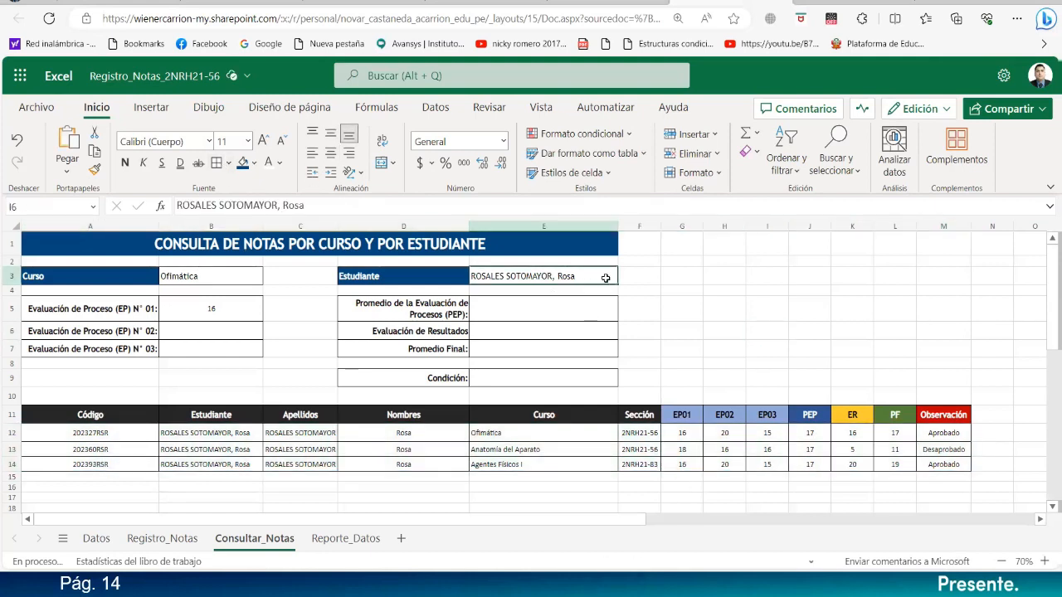
{"action": "left_click", "coordinate": [627, 275]}
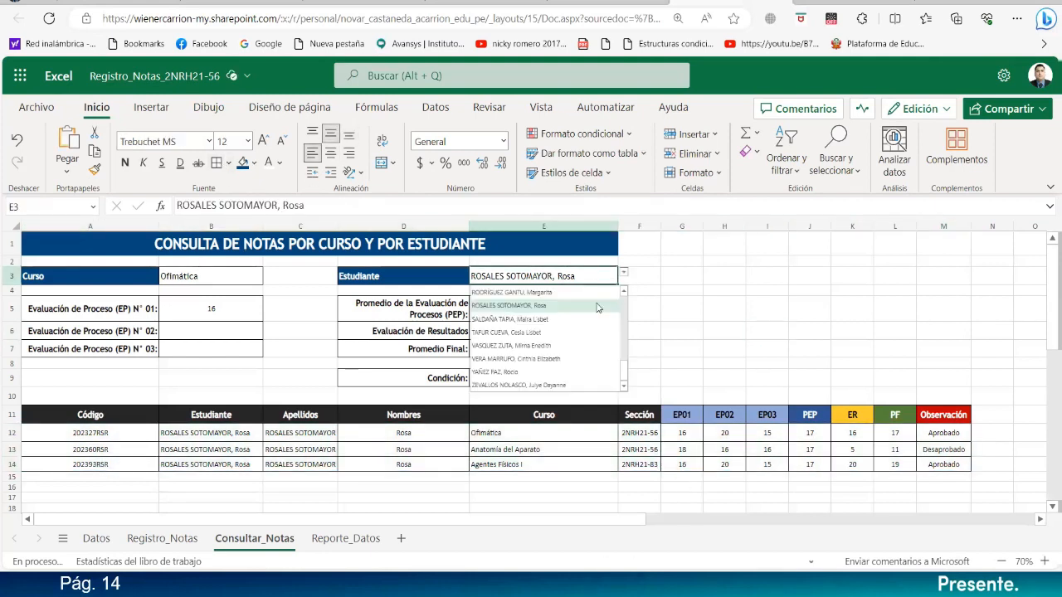
{"action": "left_click", "coordinate": [510, 332]}
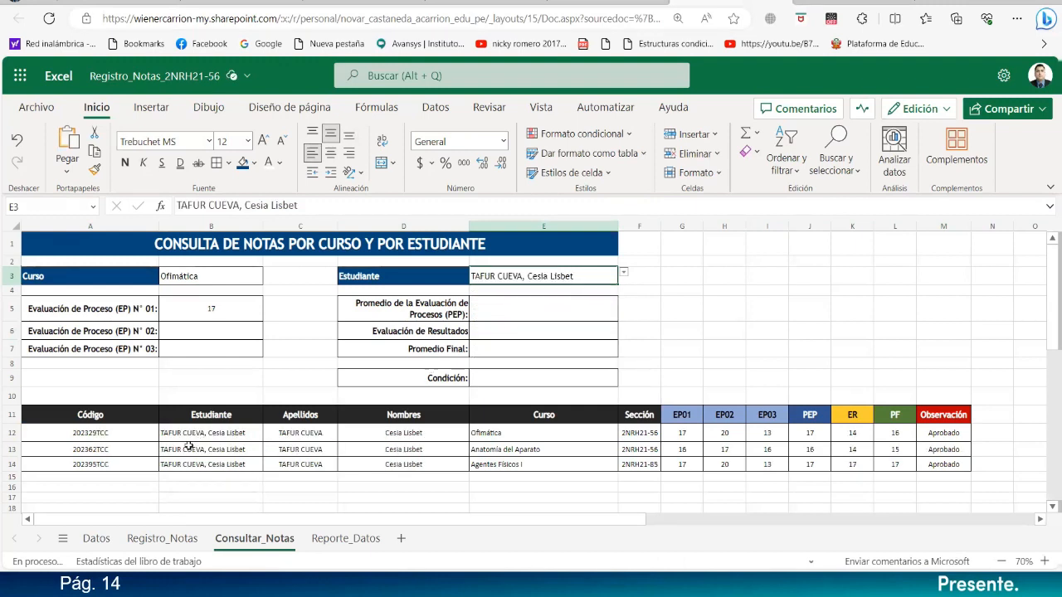
- Set the Estudiante cell E3 to the second-to-last student in its list and inspect the FILTRAR formula in A12
{"action": "left_click", "coordinate": [623, 273]}
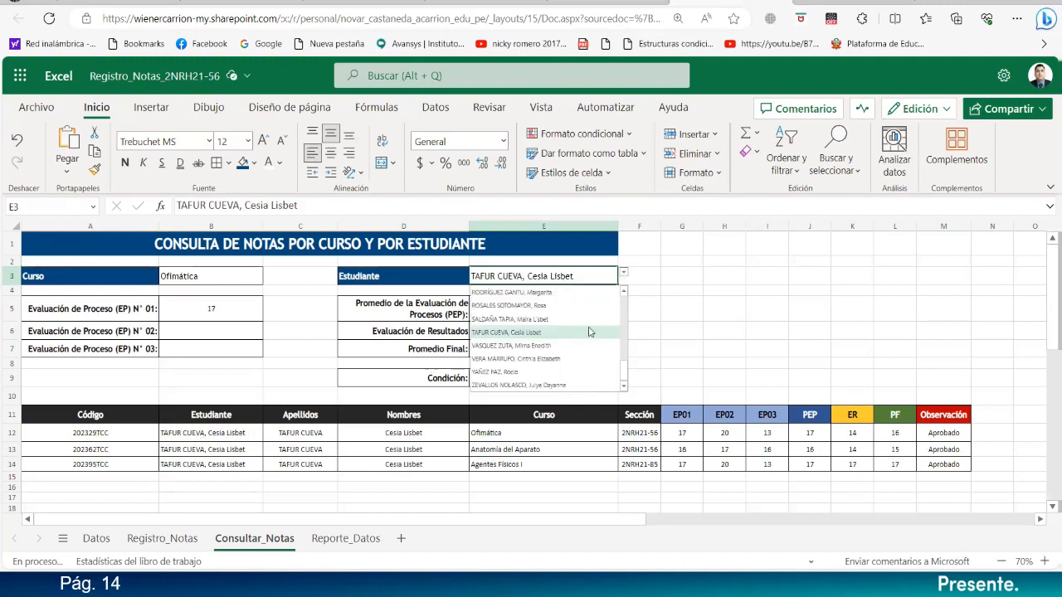
{"action": "left_click", "coordinate": [497, 373]}
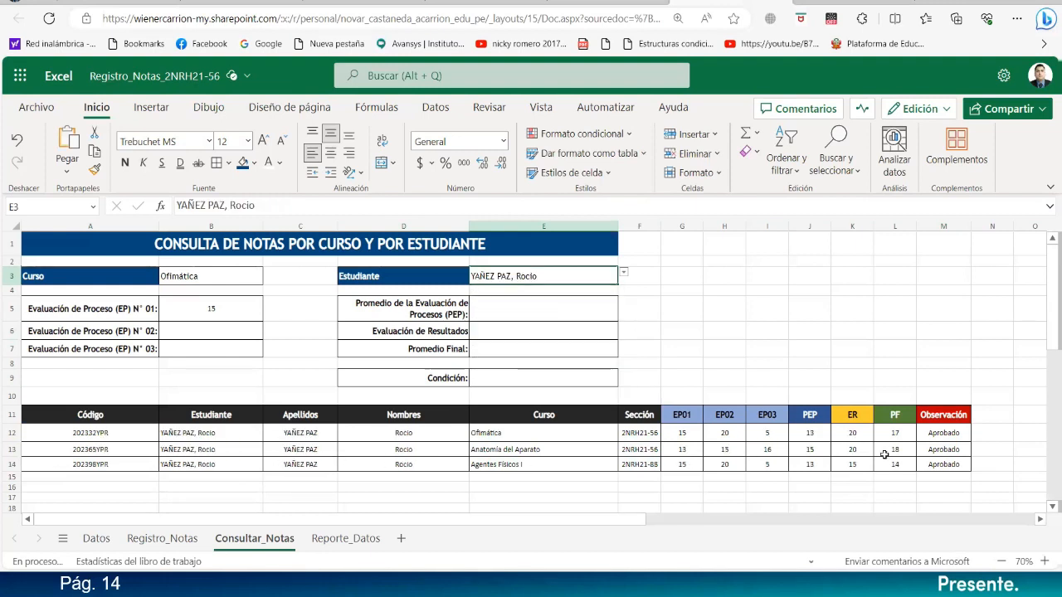
{"action": "left_click", "coordinate": [680, 506]}
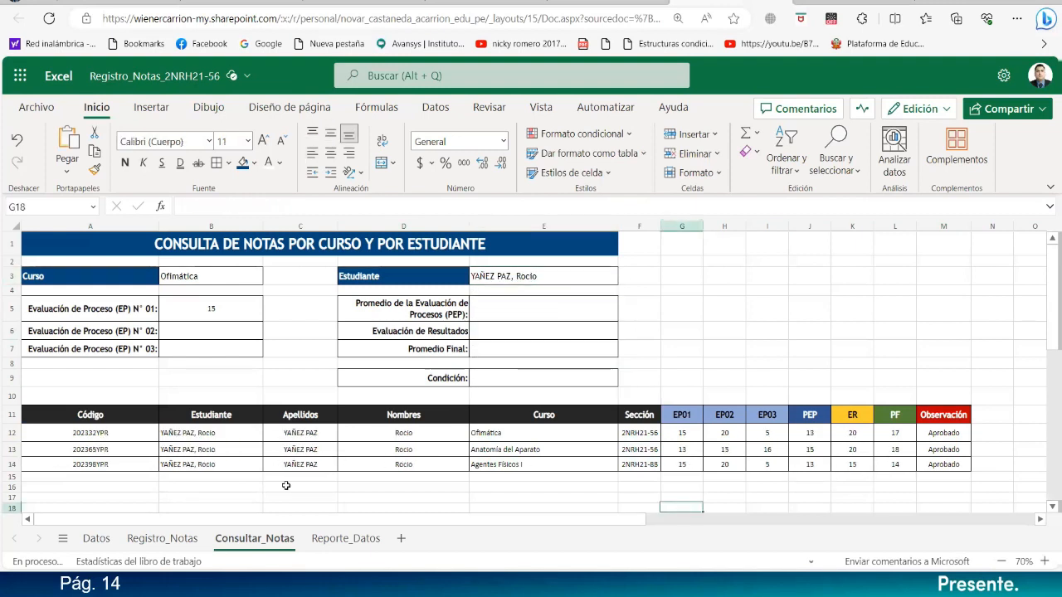
{"action": "left_click", "coordinate": [112, 435]}
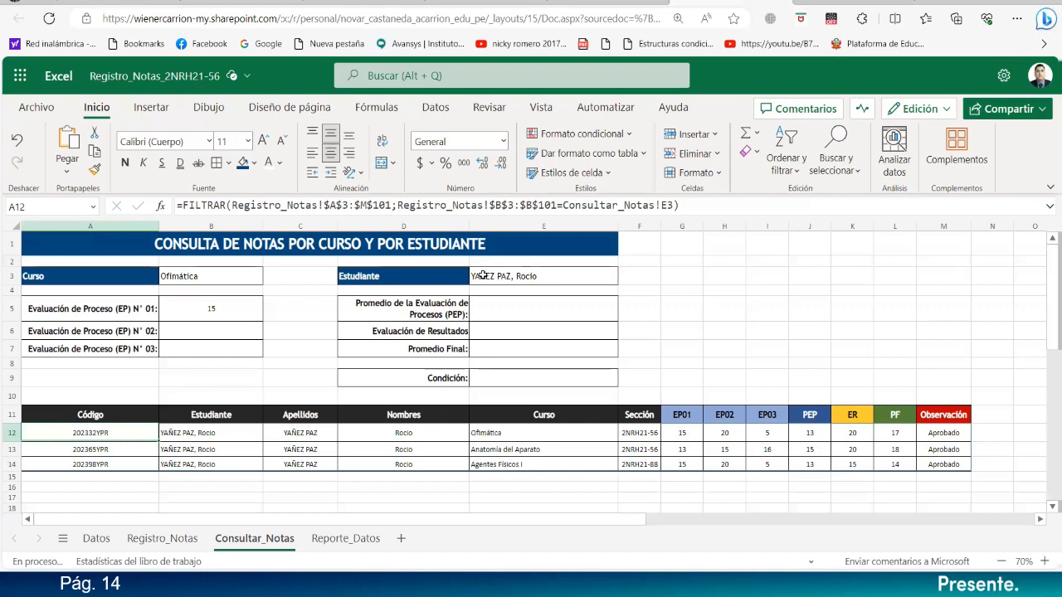
- Clear the Curso cell B3 to check the filtered records, and select Ofimática in it again
{"action": "left_click", "coordinate": [228, 280]}
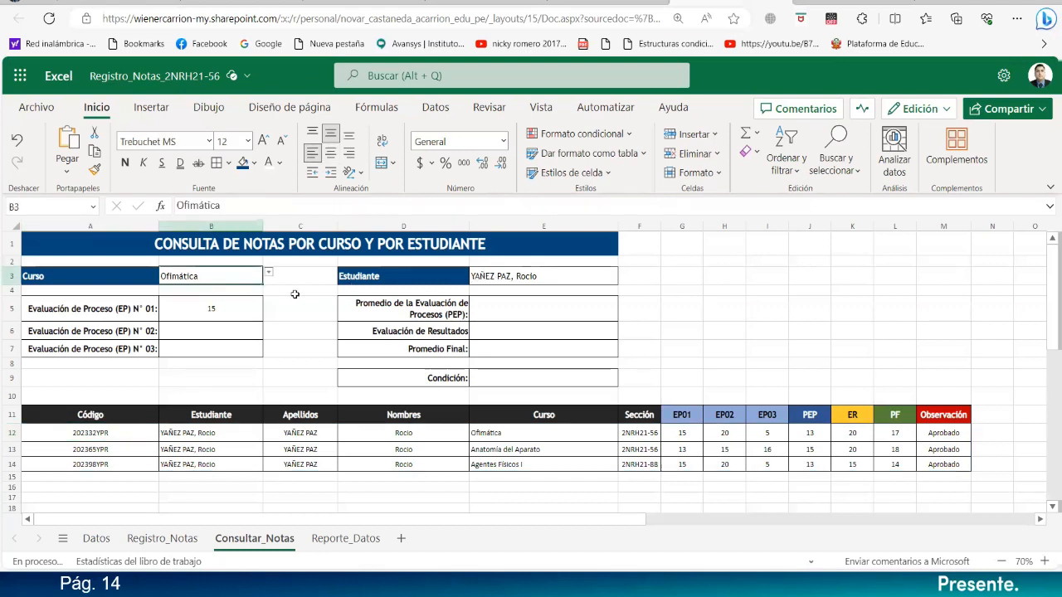
{"action": "key", "text": "Delete"}
{"action": "left_click", "coordinate": [295, 290]}
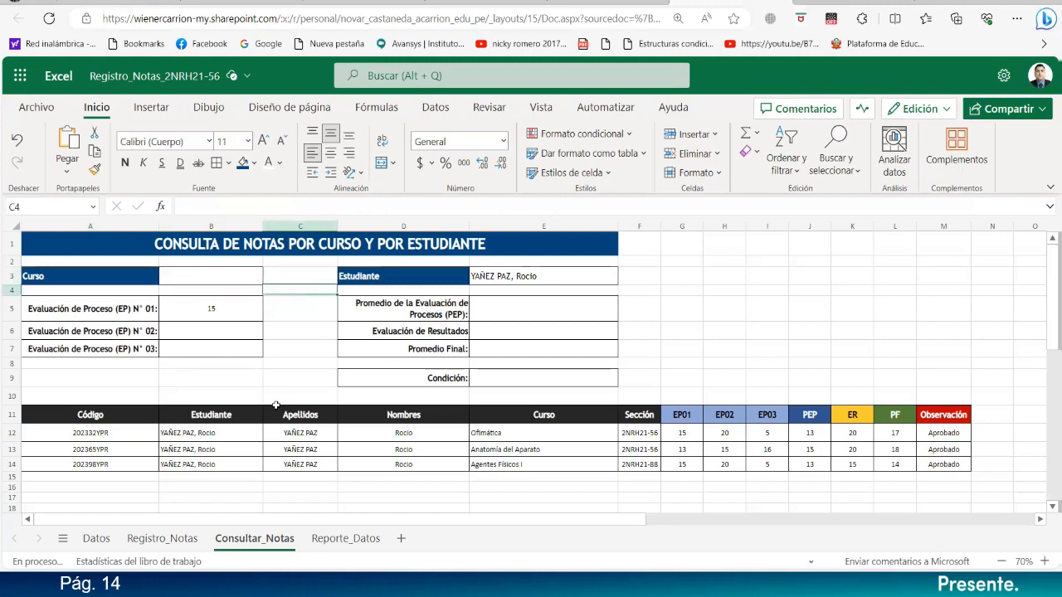
{"action": "left_click", "coordinate": [238, 278]}
{"action": "left_click", "coordinate": [268, 274]}
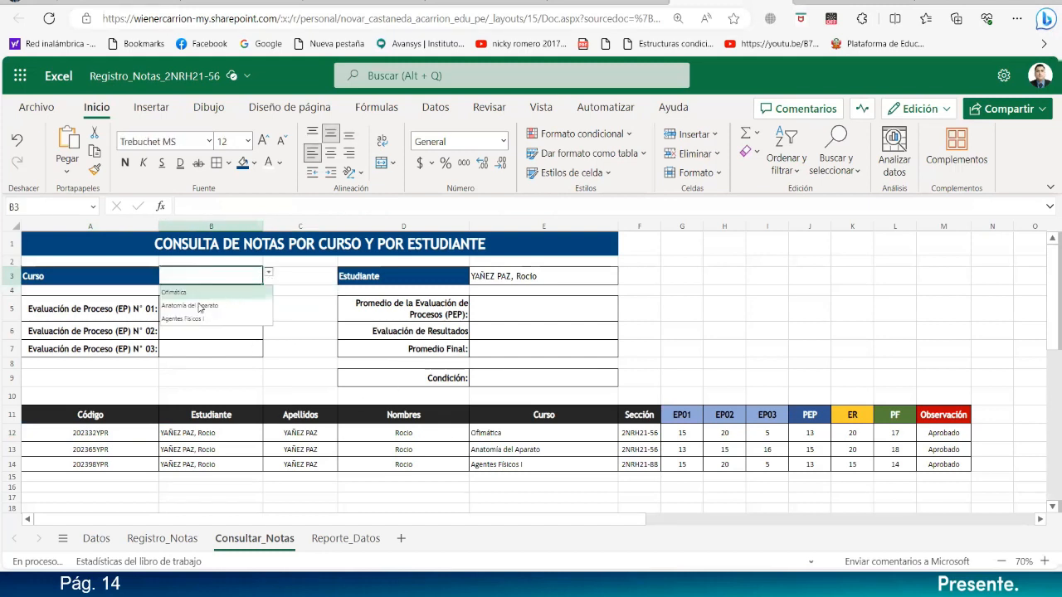
{"action": "left_click", "coordinate": [199, 293]}
- Wrap the FILTRAR formula in A12 in an SI that runs it when B3="" and otherwise returns ""
{"action": "left_click", "coordinate": [92, 428]}
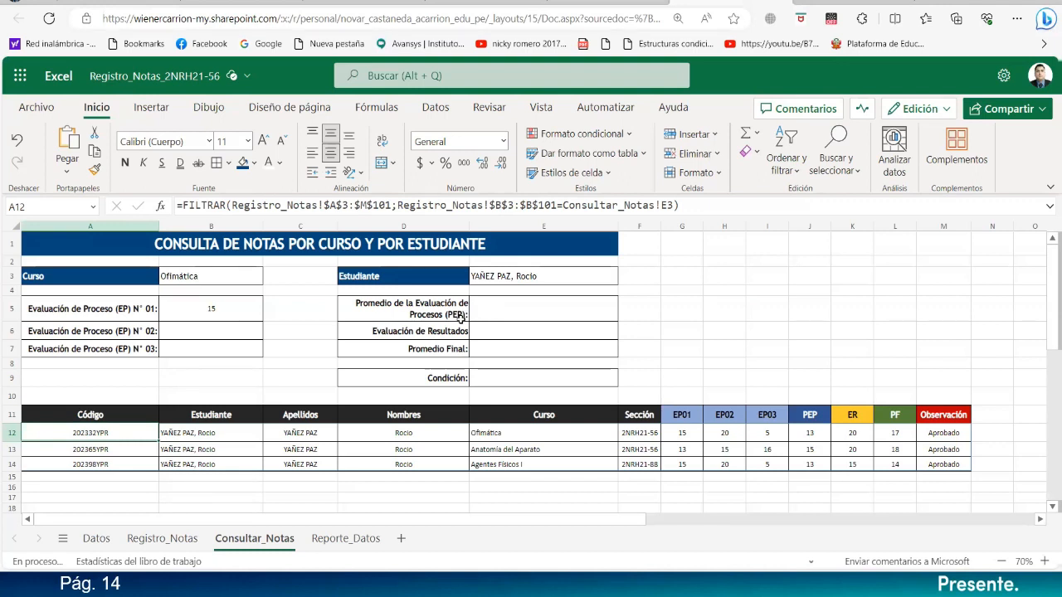
{"action": "left_click", "coordinate": [184, 205]}
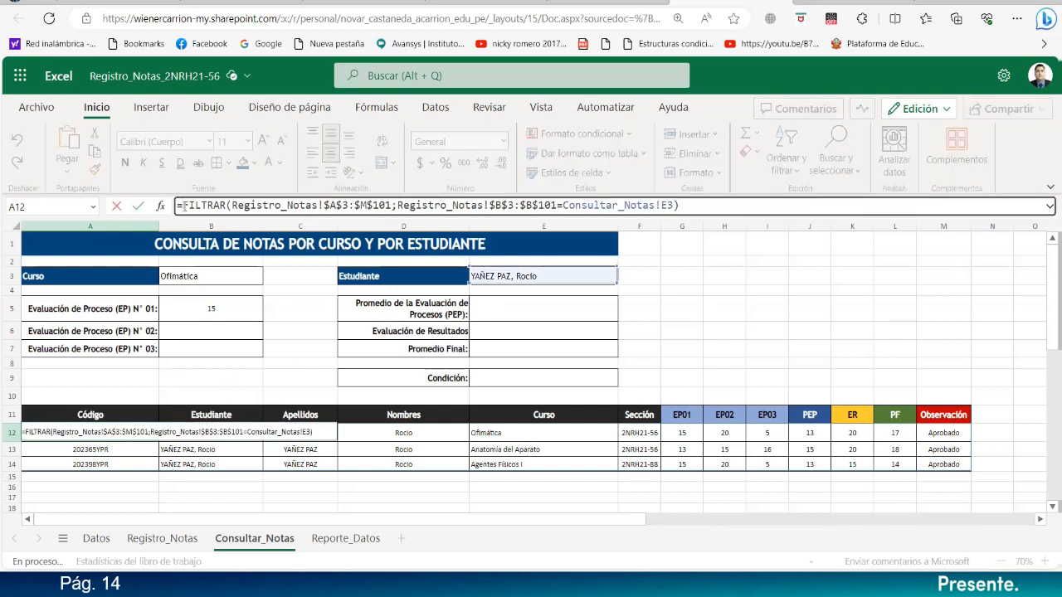
{"action": "type", "text": "SI"}
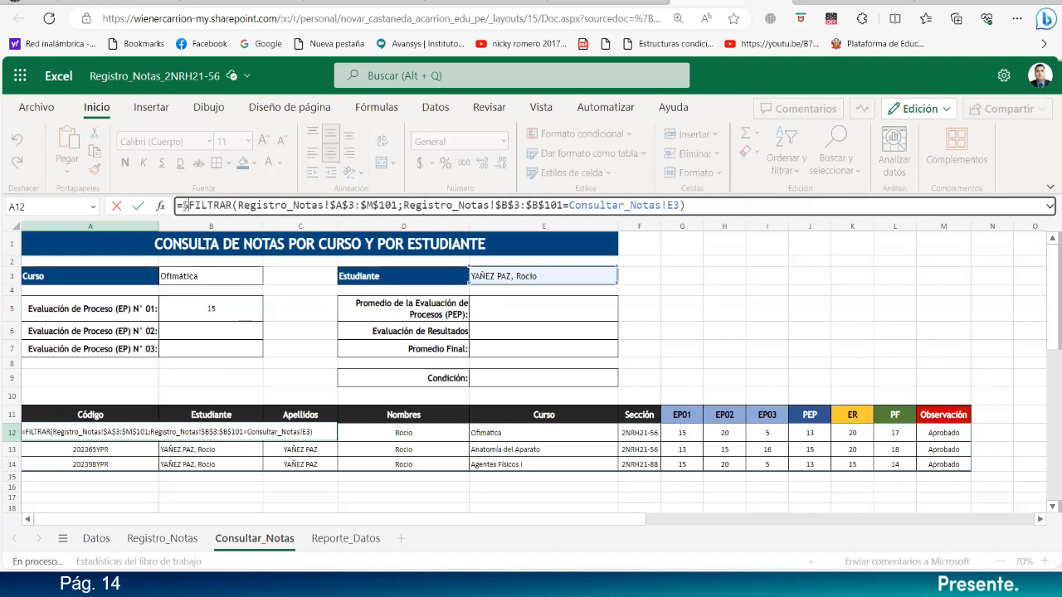
{"action": "type", "text": "("}
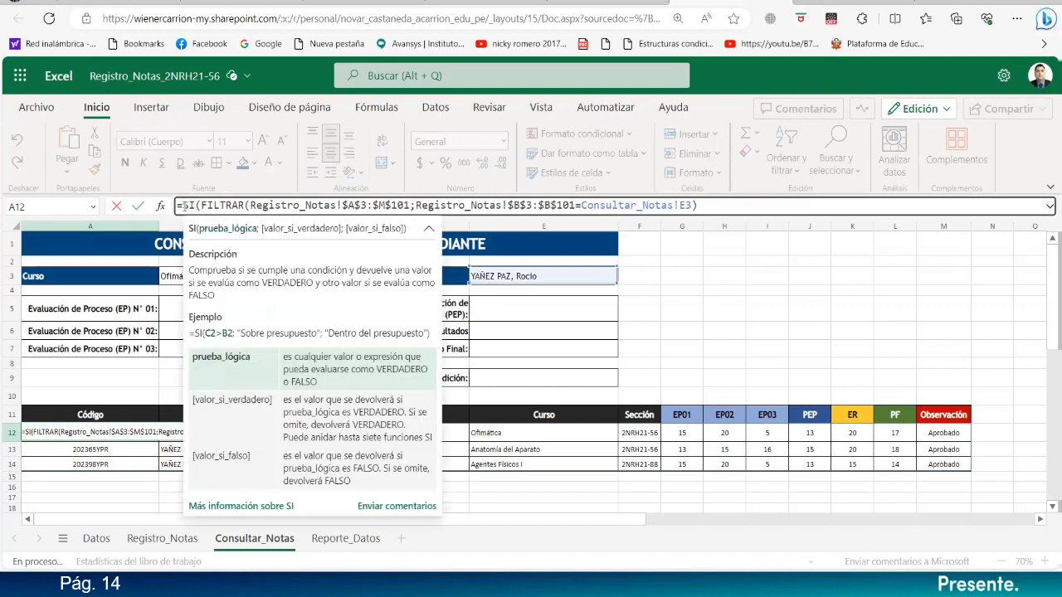
{"action": "left_click", "coordinate": [165, 279]}
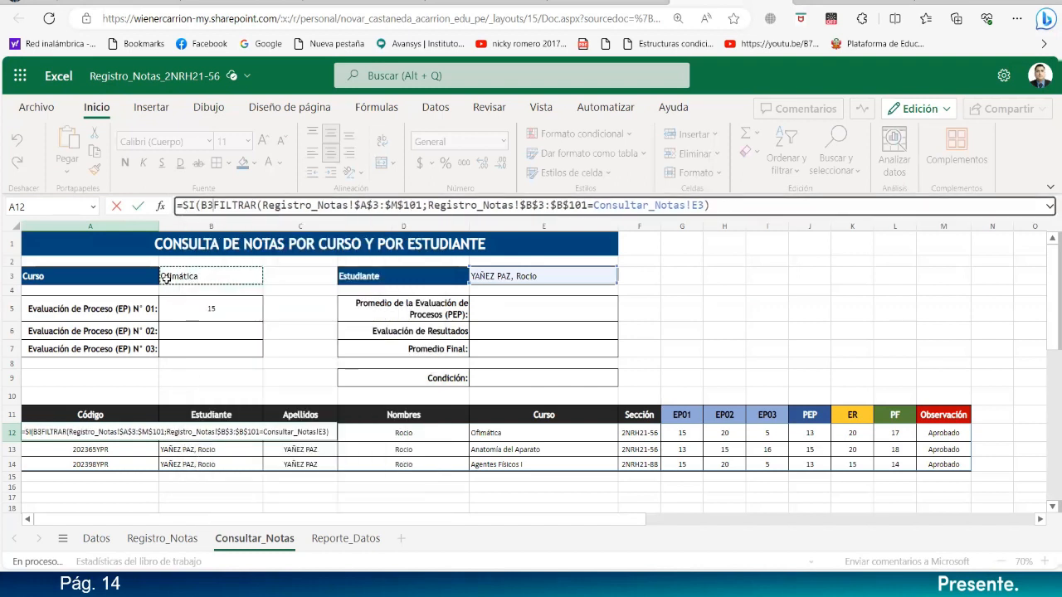
{"action": "type", "text": "=\"\""}
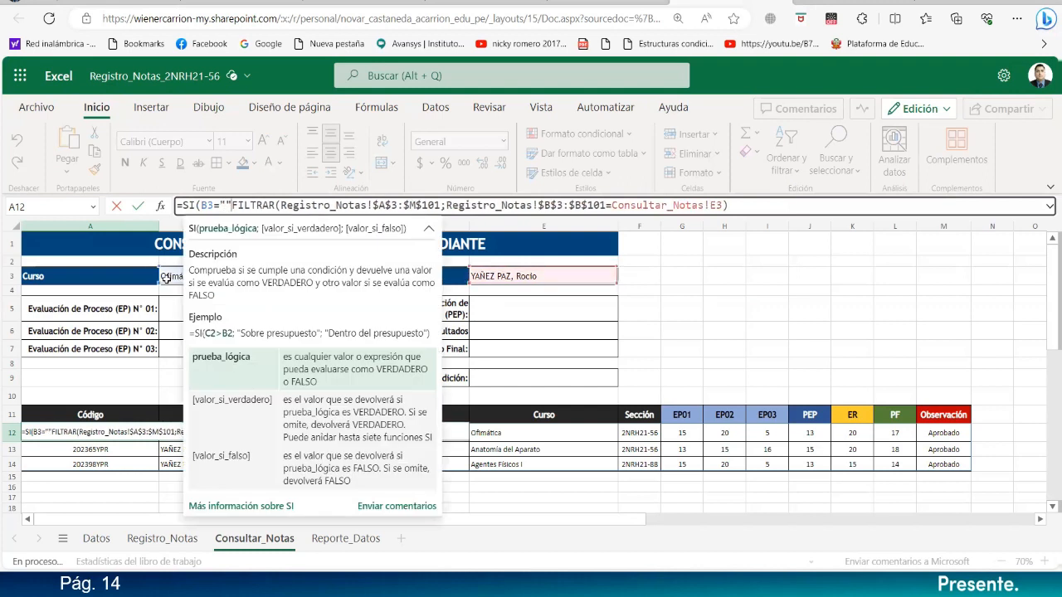
{"action": "type", "text": ";"}
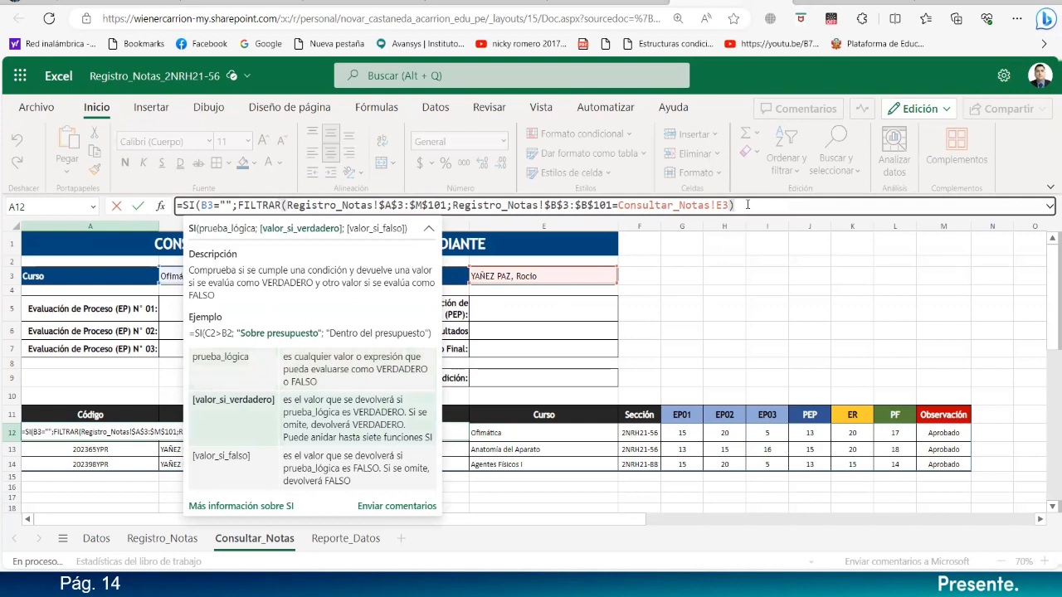
{"action": "type", "text": ";"}
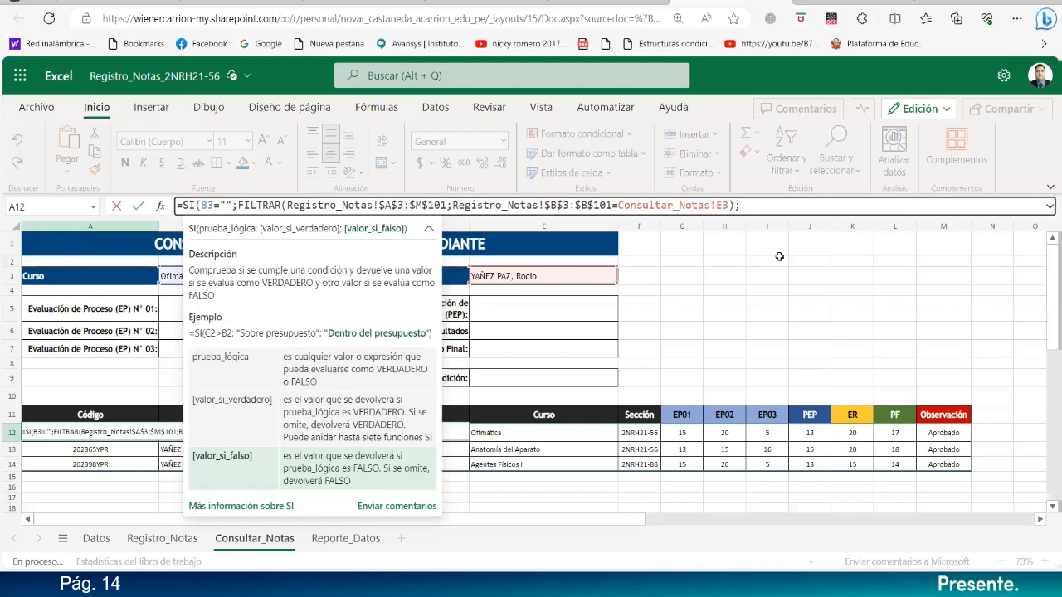
{"action": "type", "text": ")"}
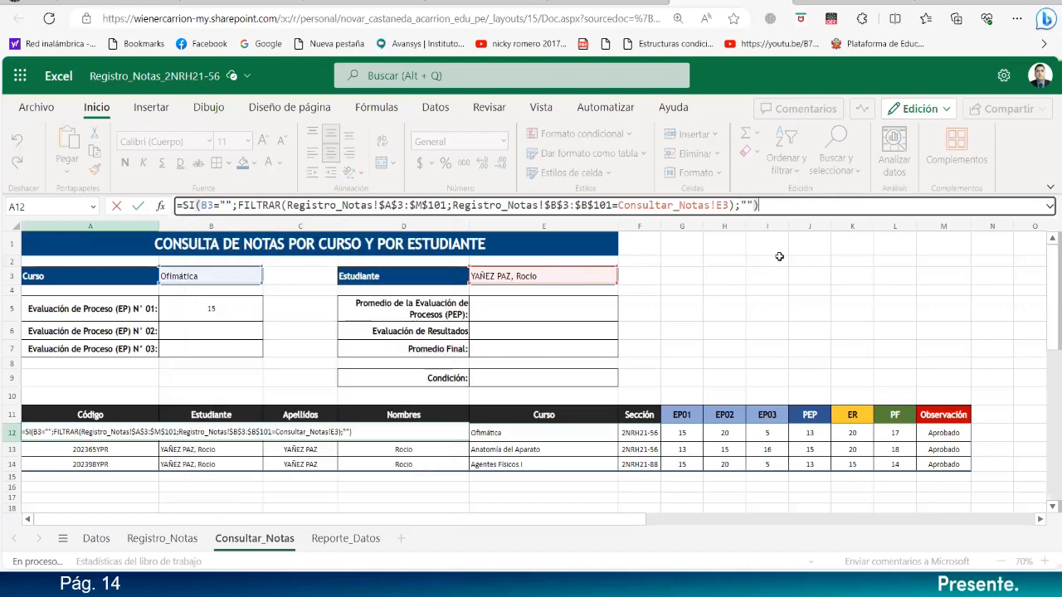
{"action": "key", "text": "Return"}
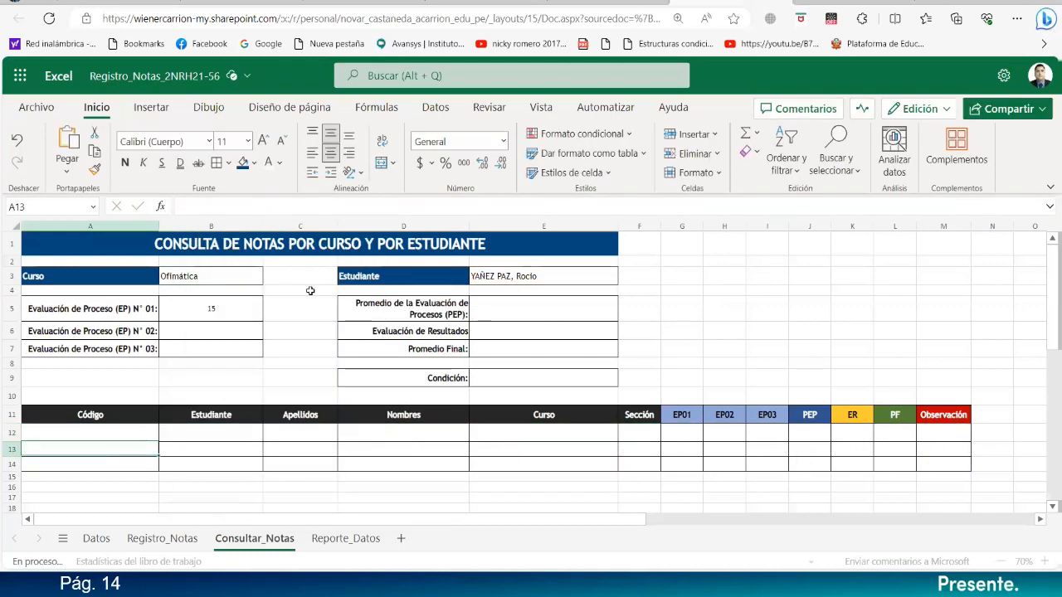
- Test the SI formula by clearing the Curso cell B3 and selecting Ofimática, followed by Agentes Físicos I
{"action": "left_click", "coordinate": [229, 276]}
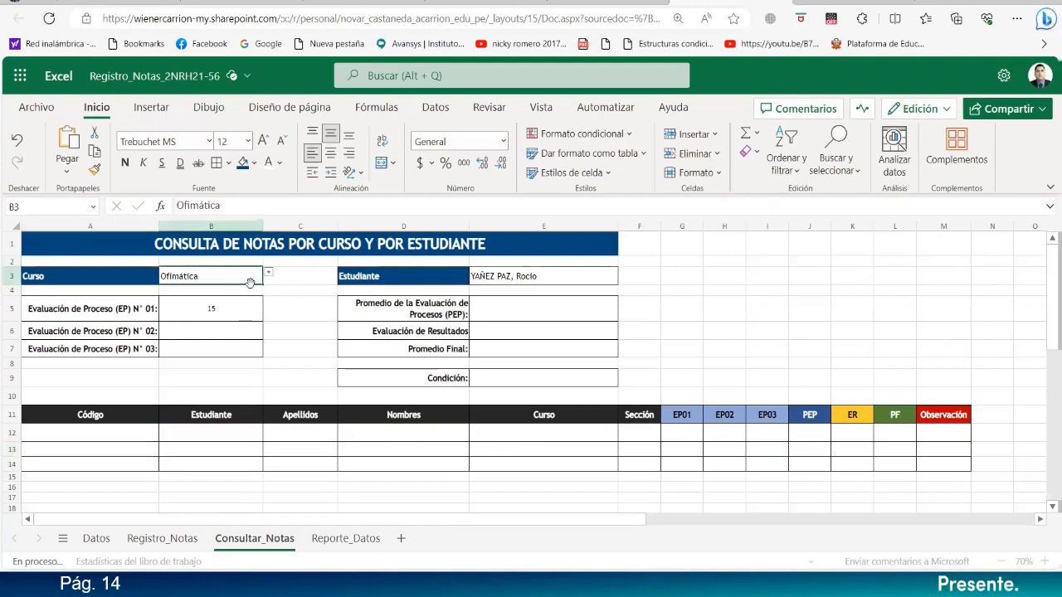
{"action": "key", "text": "Delete"}
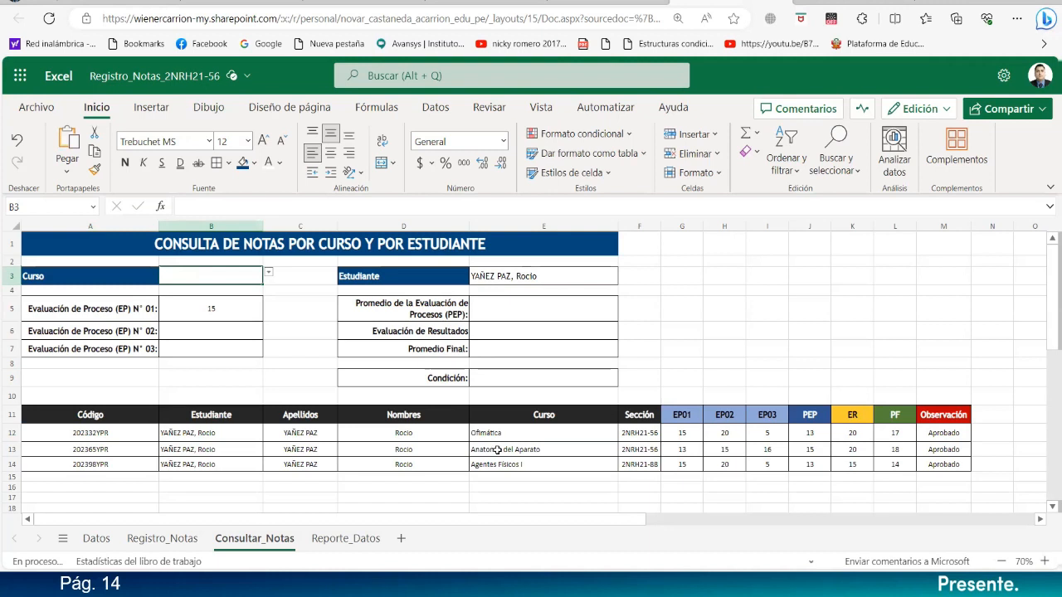
{"action": "left_click", "coordinate": [268, 273]}
{"action": "left_click", "coordinate": [199, 293]}
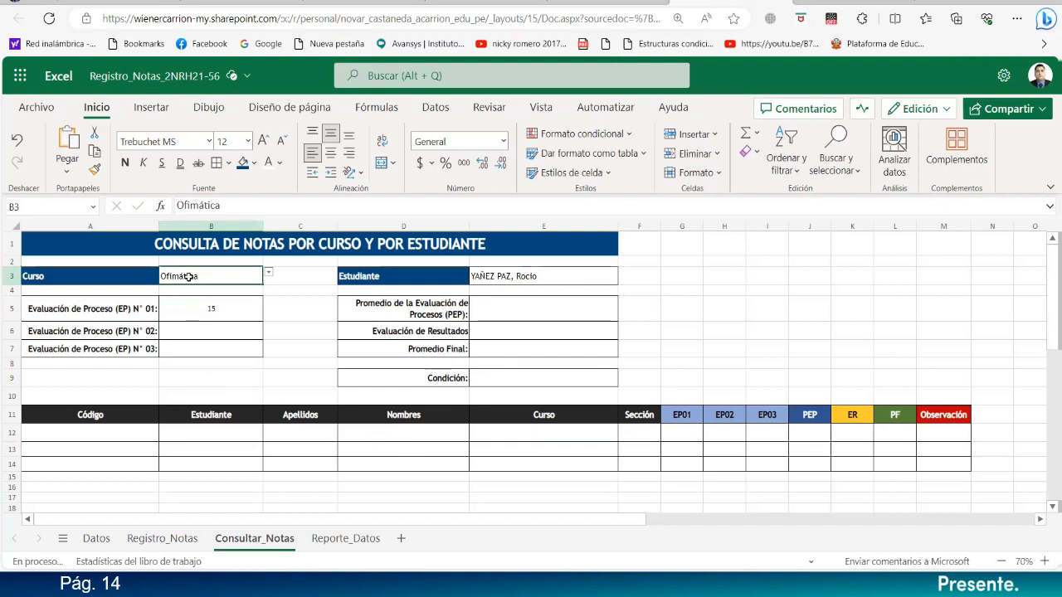
{"action": "left_click", "coordinate": [268, 272]}
{"action": "left_click", "coordinate": [193, 319]}
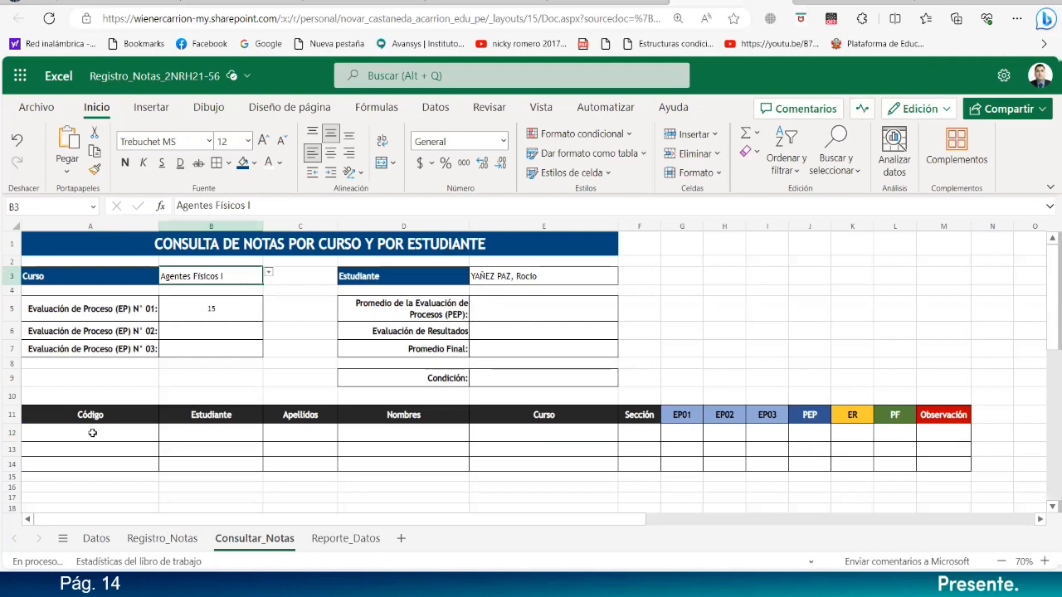
- Review the SI condition in A12 without editing it, clear the Curso cell B3 and set it back to Ofimática
{"action": "left_click", "coordinate": [92, 433]}
{"action": "left_click", "coordinate": [210, 206]}
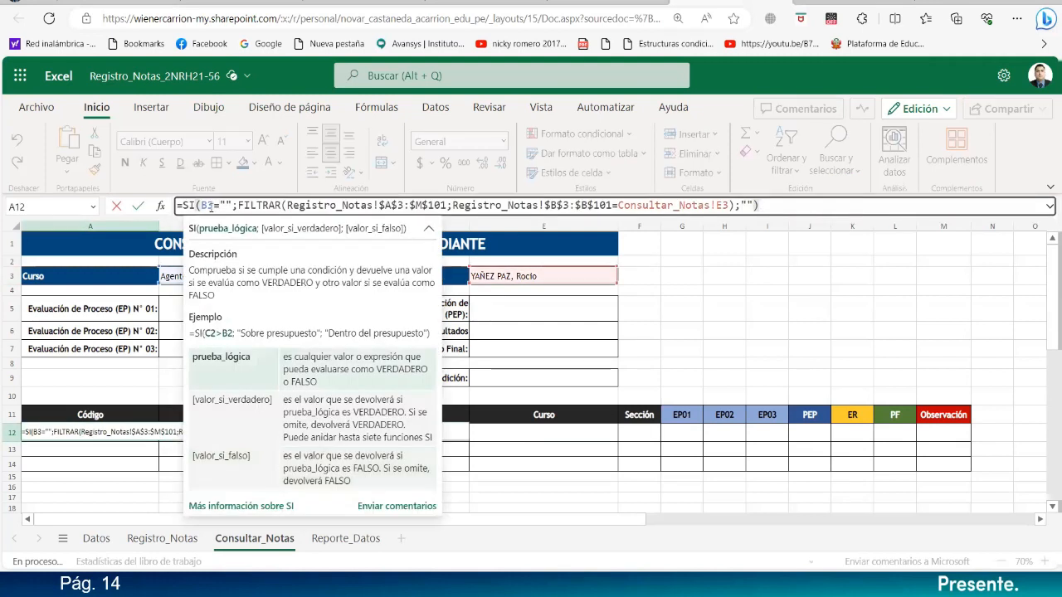
{"action": "key", "text": "Escape"}
{"action": "left_click", "coordinate": [197, 276]}
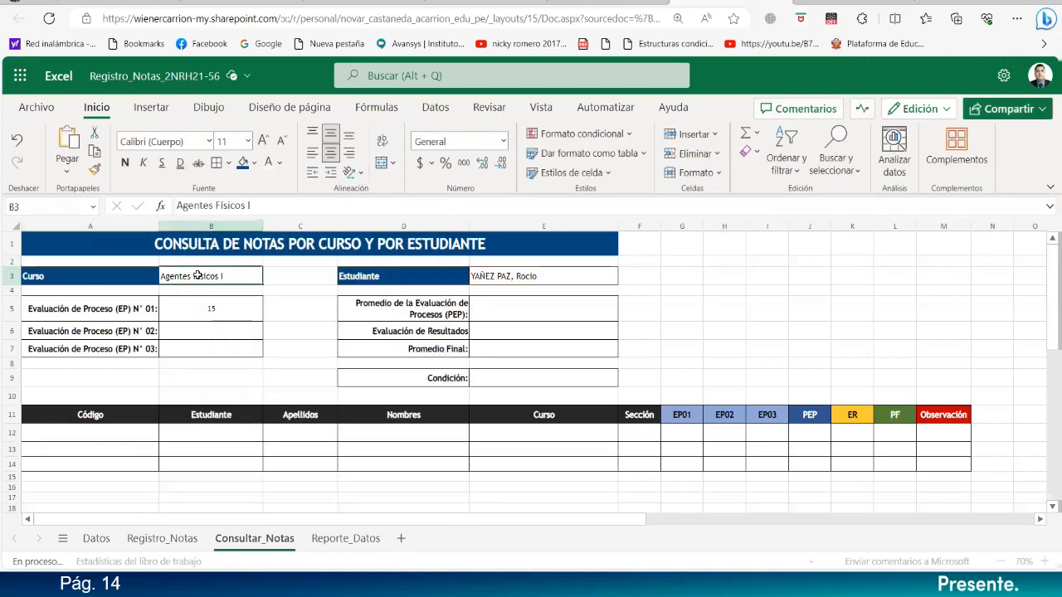
{"action": "key", "text": "Delete"}
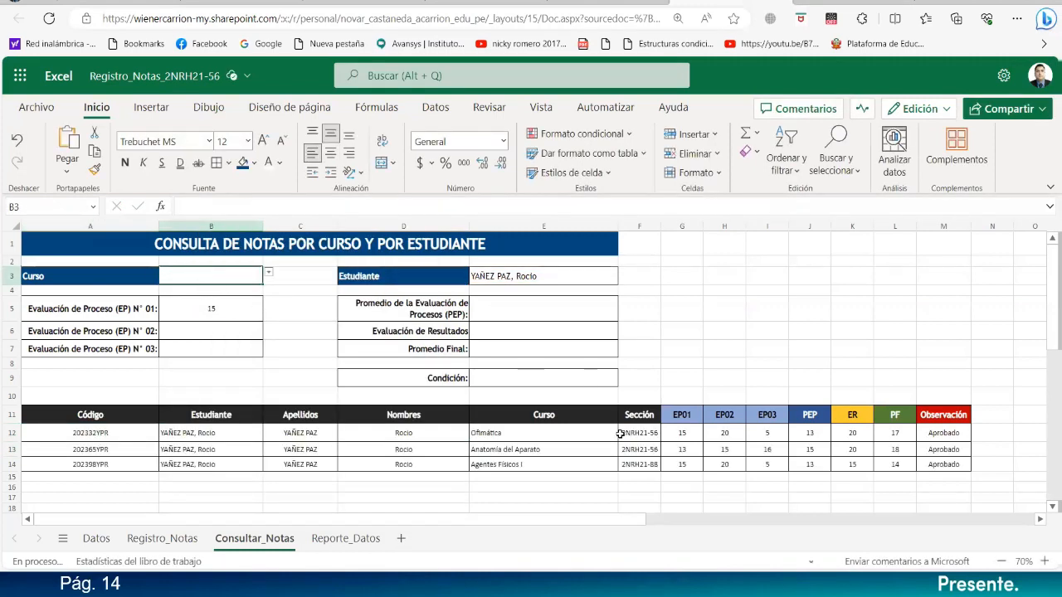
{"action": "left_click", "coordinate": [268, 272]}
{"action": "left_click", "coordinate": [176, 292]}
- Replace the false value "" of A12's SI formula with a second FILTRAR over Registro_Notas!$A$3:$M$101
{"action": "left_click", "coordinate": [111, 430]}
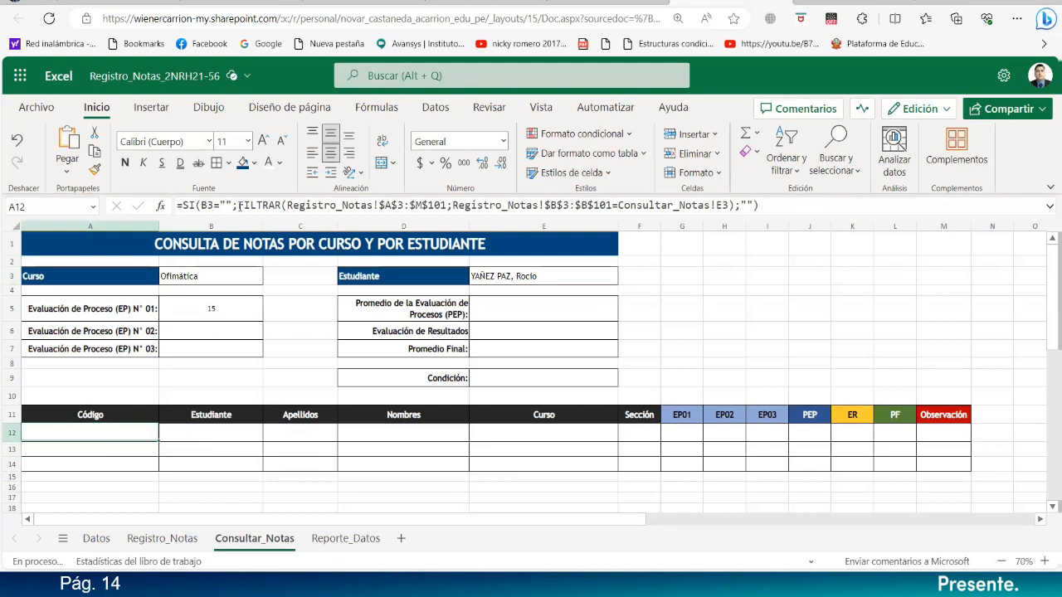
{"action": "left_click", "coordinate": [239, 205]}
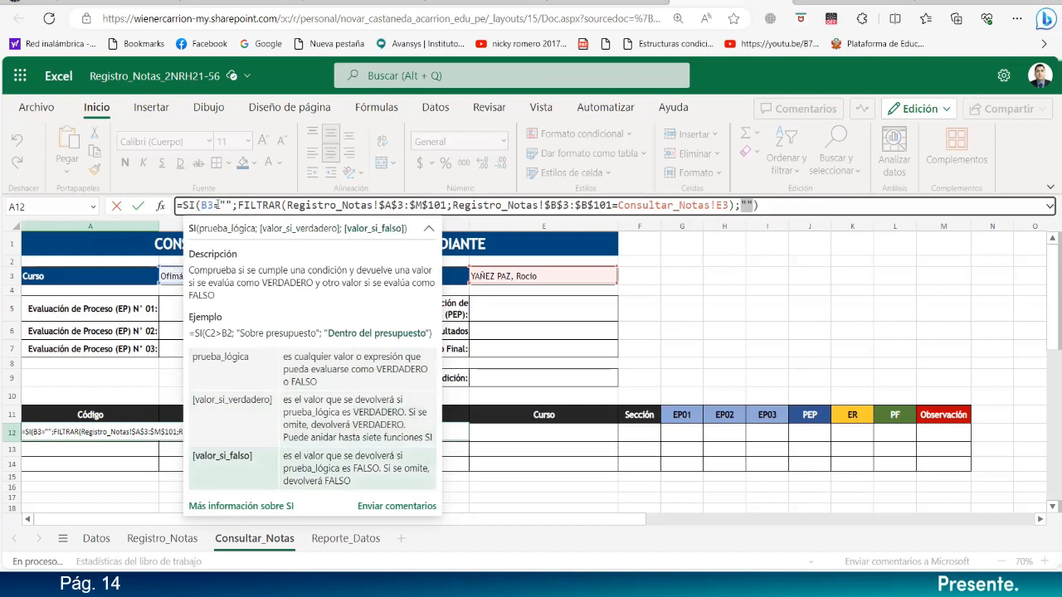
{"action": "left_click", "coordinate": [225, 205]}
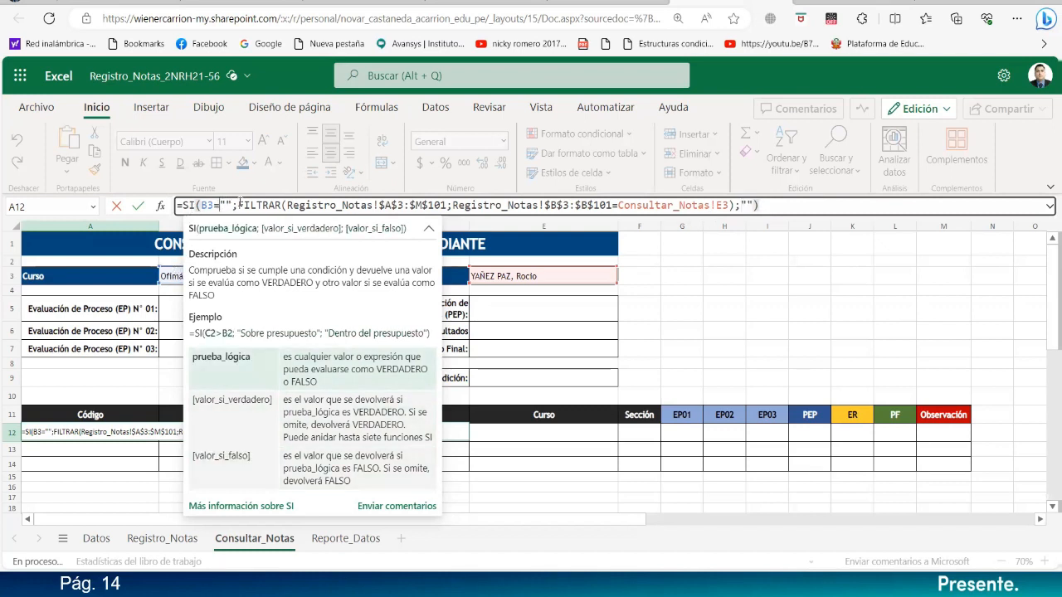
{"action": "double_click", "coordinate": [745, 205]}
{"action": "type", "text": "FIL"}
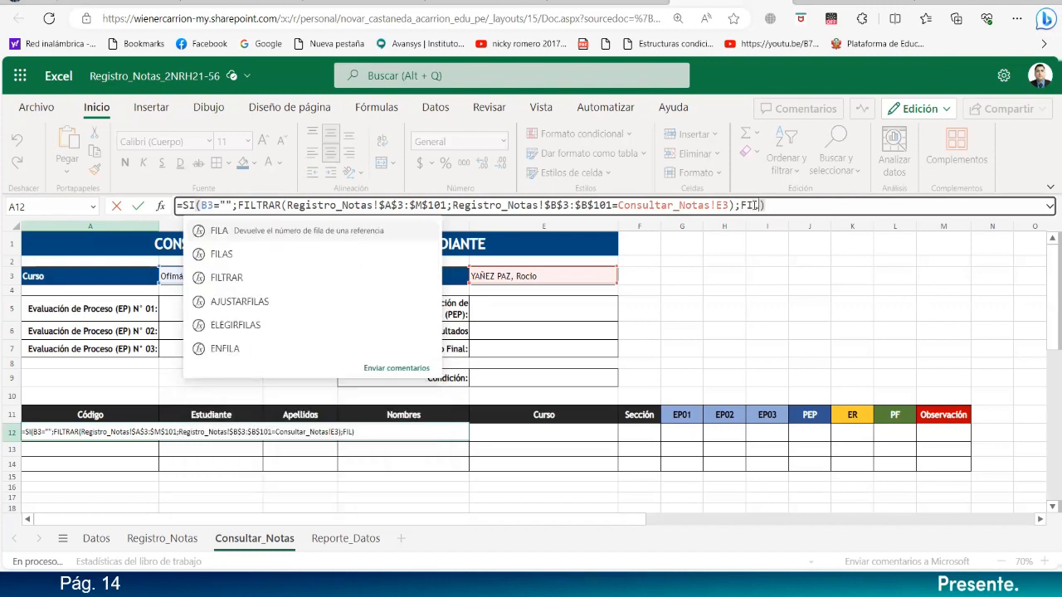
{"action": "double_click", "coordinate": [236, 279]}
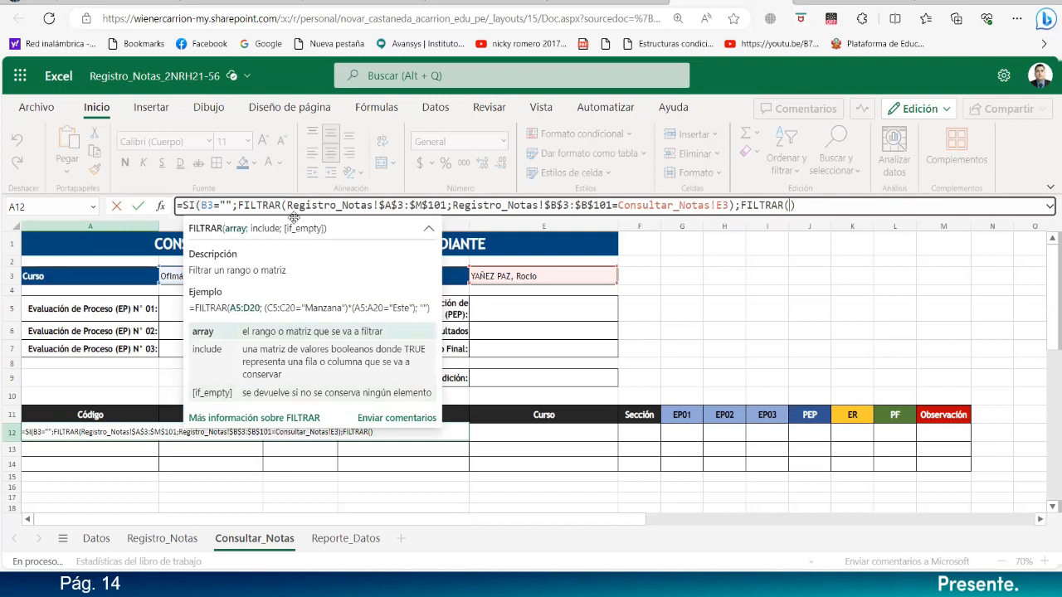
{"action": "left_click_drag", "start_coordinate": [287, 206], "coordinate": [442, 205]}
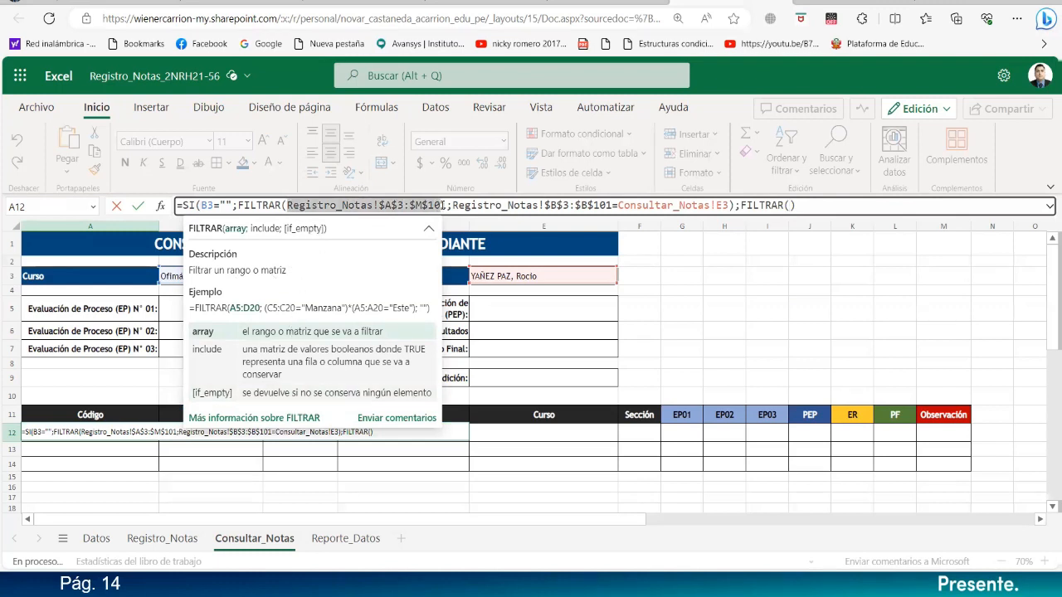
{"action": "left_click", "coordinate": [793, 205]}
{"action": "type", "text": "Registro_Notas!$A$3:$M$101"}
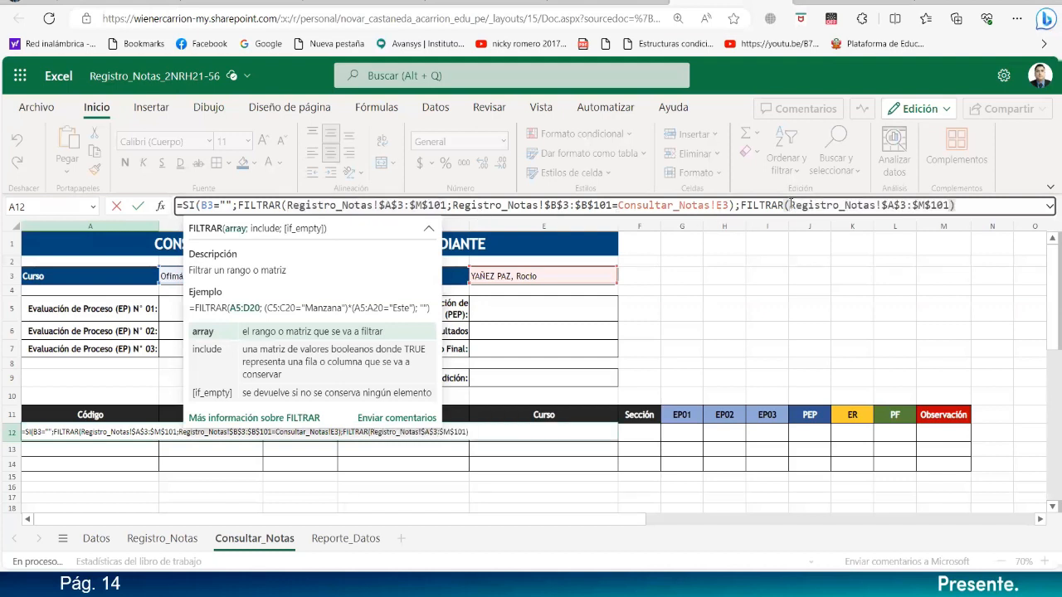
- Give A12's second FILTRAR the copied student condition (Registro_Notas!$B$3:$B$101=Consultar_Notas!E3) and follow it with a multiplication sign
{"action": "type", "text": ";"}
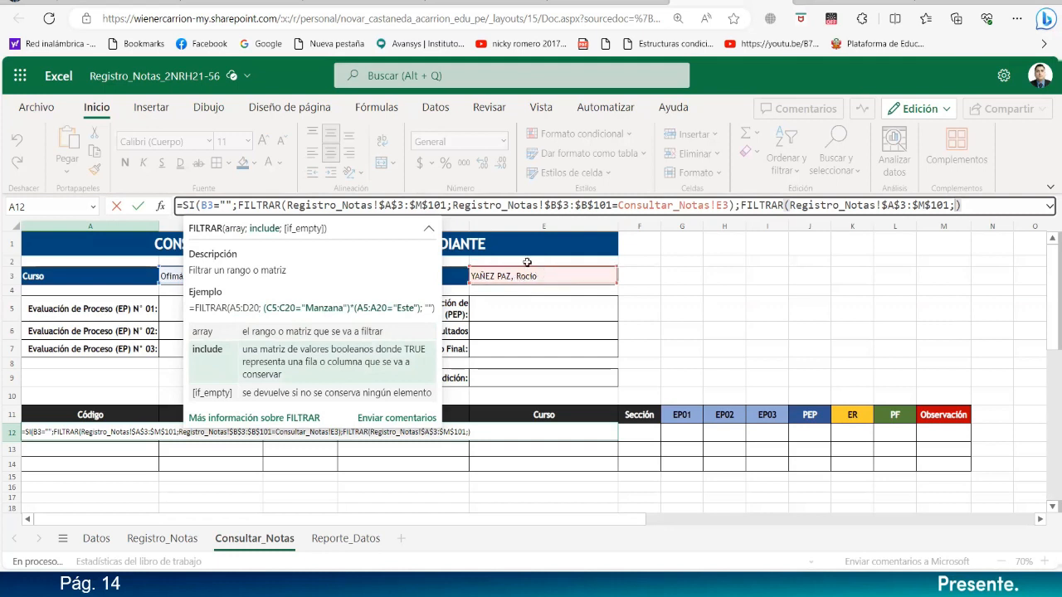
{"action": "left_click_drag", "start_coordinate": [452, 204], "coordinate": [726, 204]}
{"action": "key", "text": "ctrl+c"}
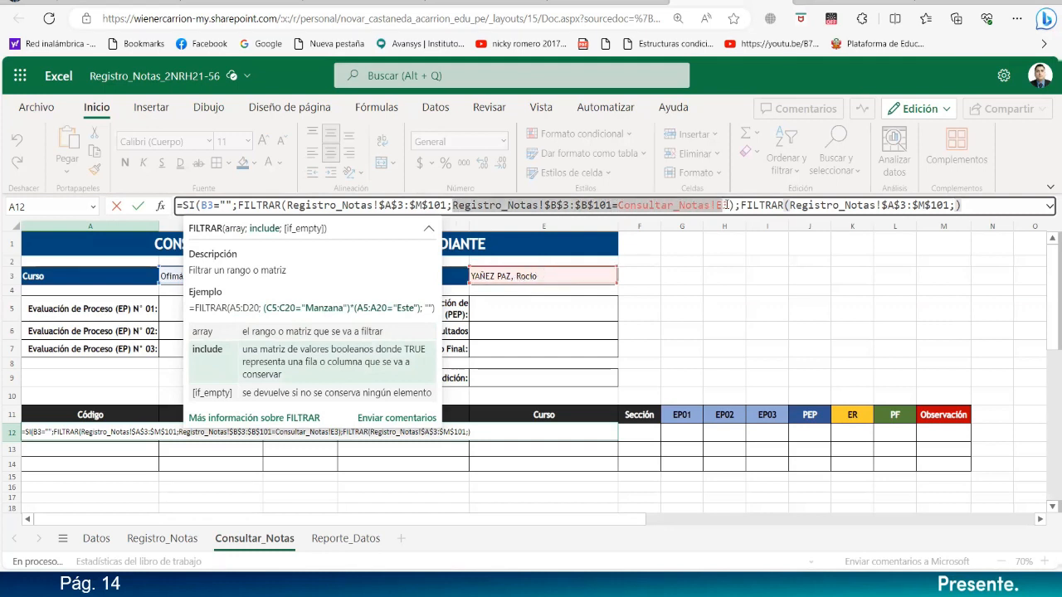
{"action": "left_click", "coordinate": [958, 205]}
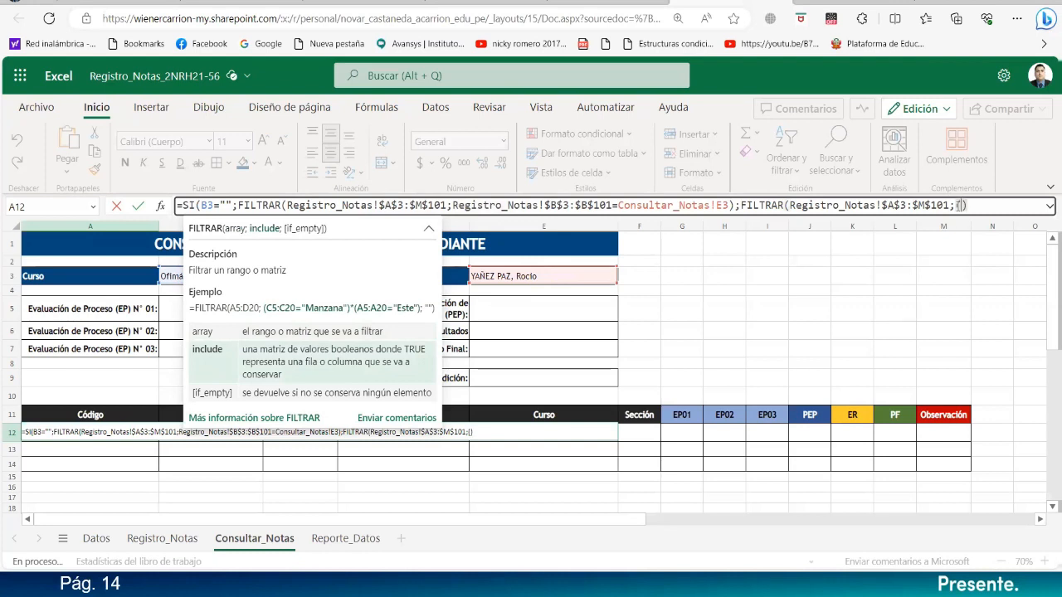
{"action": "key", "text": "ctrl+v"}
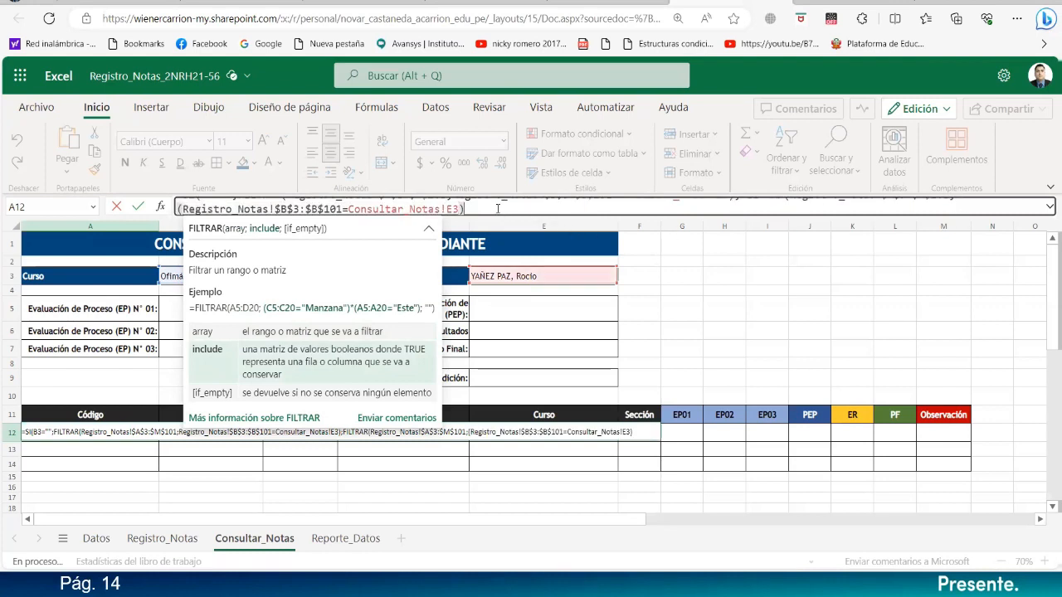
{"action": "type", "text": "*"}
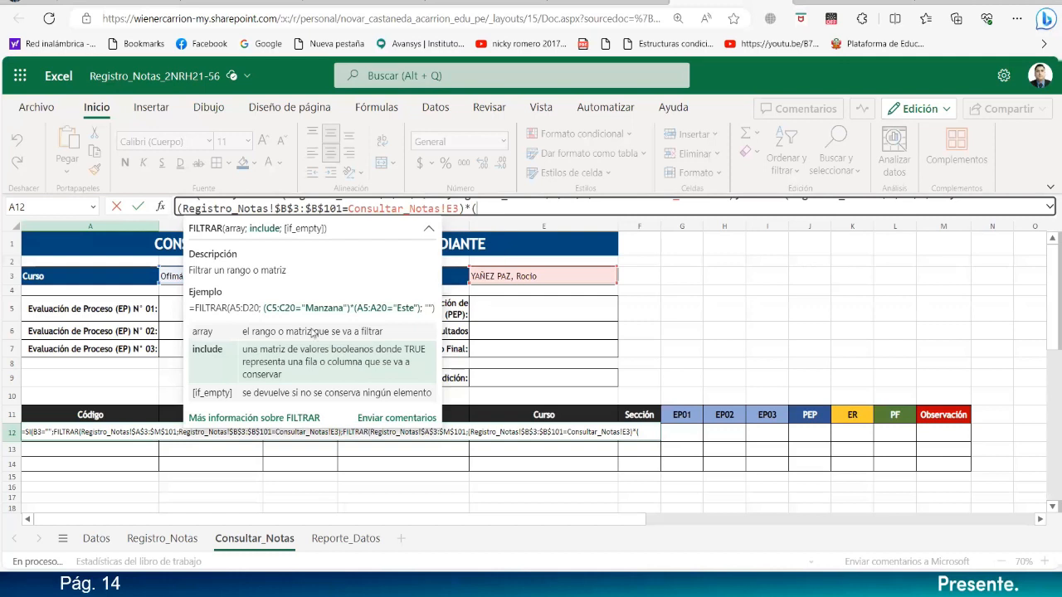
- Add the course condition (Registro_Notas!$E$3:$E$101=Consultar_Notas!B3) to the second FILTRAR, close all parentheses and enter the A12 formula
{"action": "left_click", "coordinate": [184, 539]}
{"action": "left_click_drag", "start_coordinate": [512, 381], "coordinate": [549, 342]}
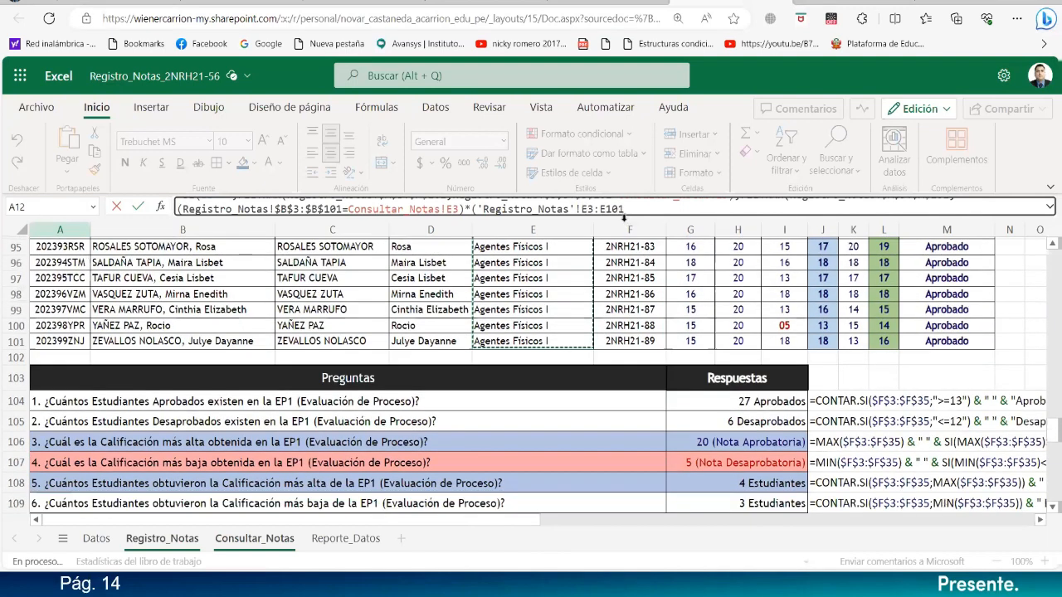
{"action": "key", "text": "F4"}
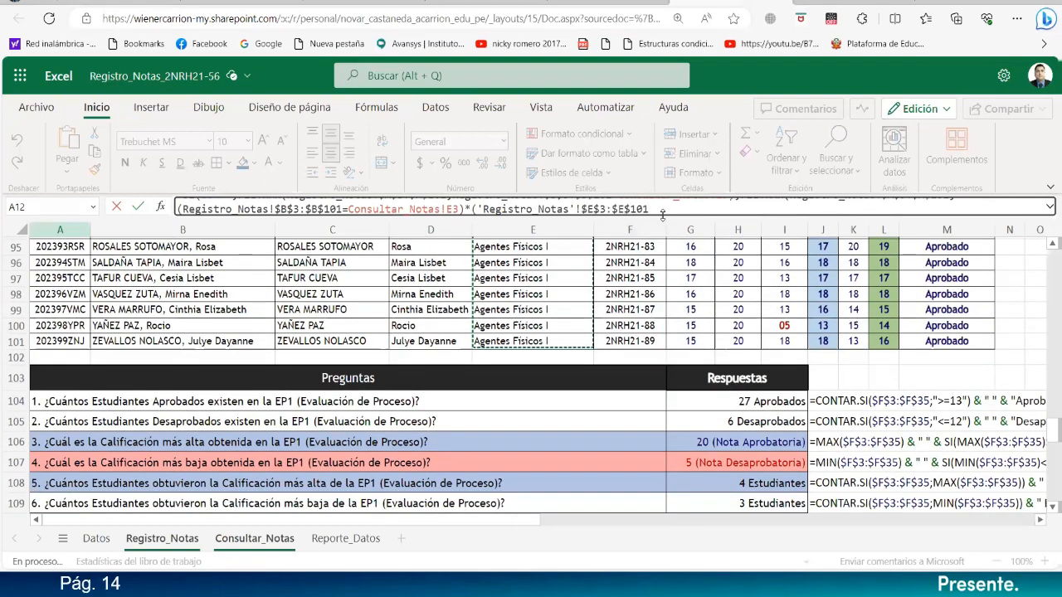
{"action": "type", "text": "="}
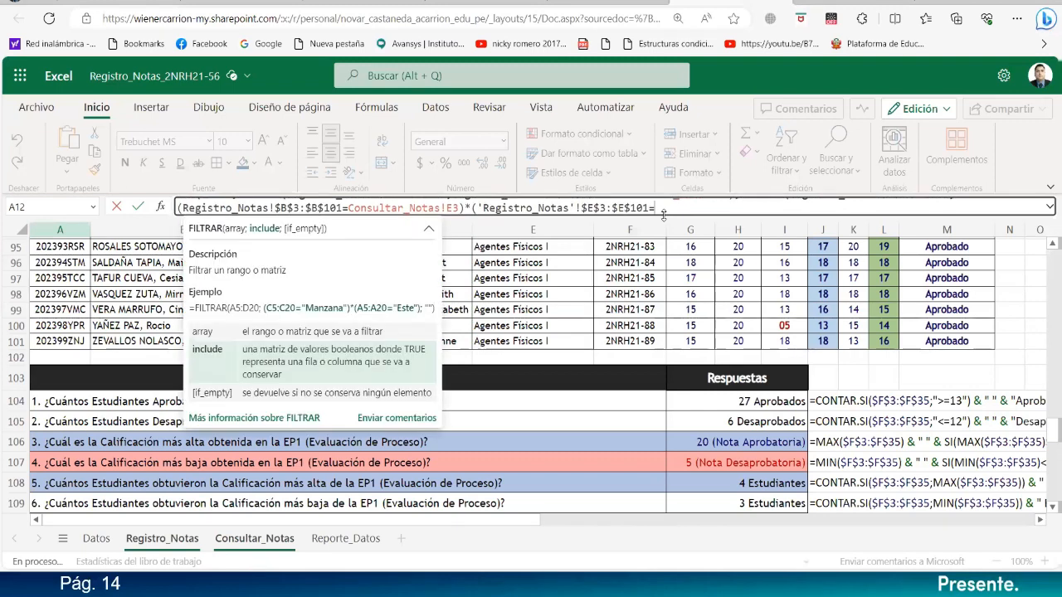
{"action": "left_click", "coordinate": [345, 539]}
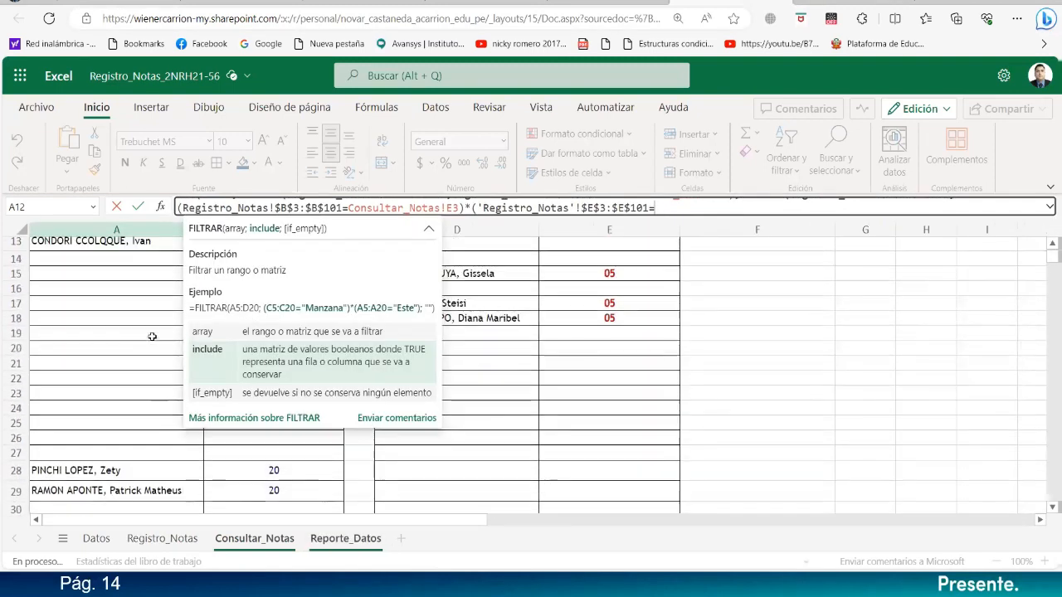
{"action": "left_click", "coordinate": [239, 542]}
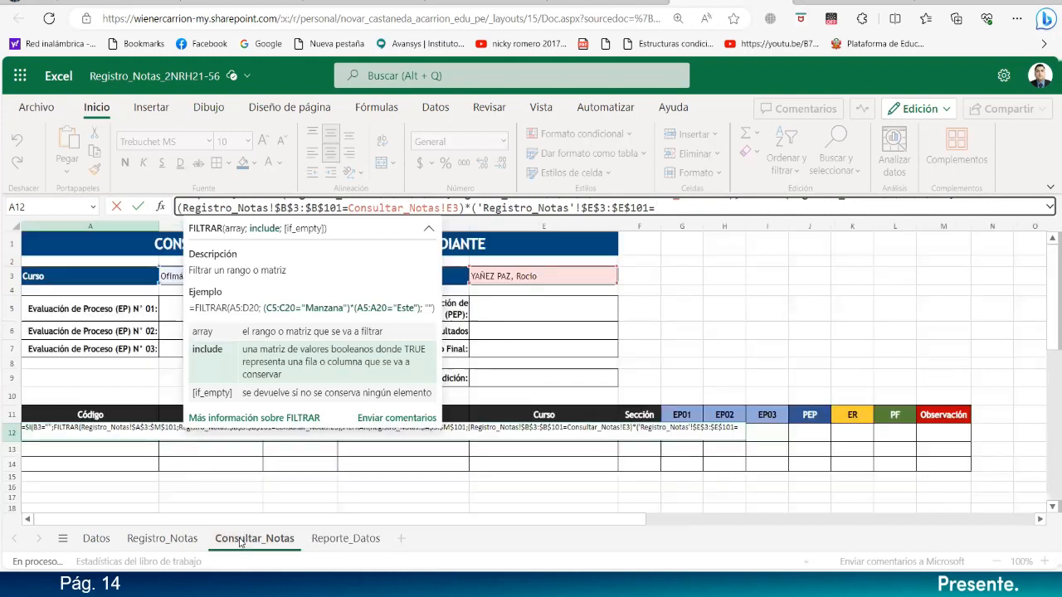
{"action": "left_click", "coordinate": [172, 277]}
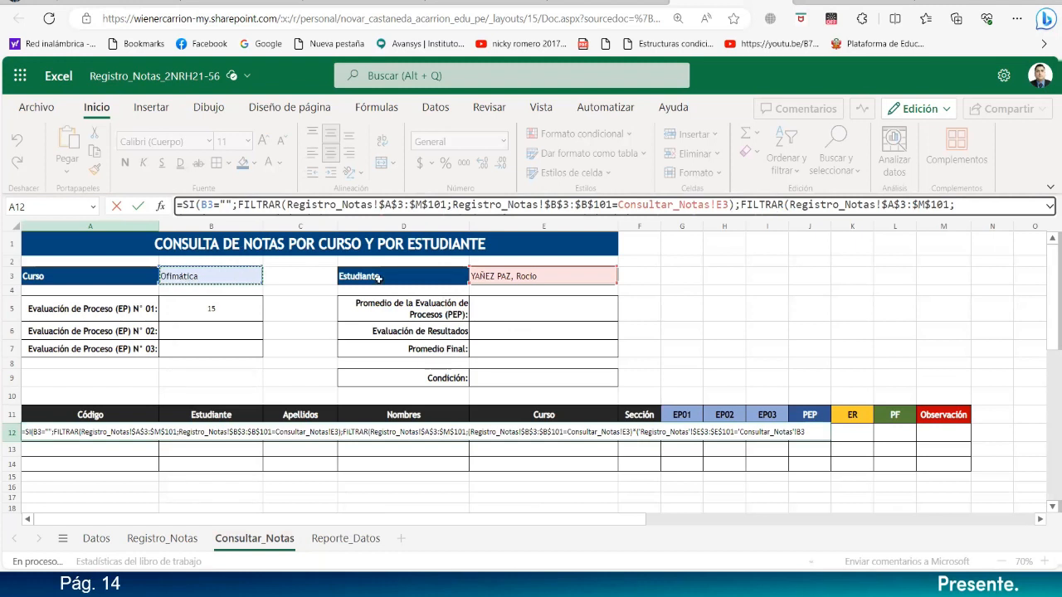
{"action": "left_click_drag", "start_coordinate": [492, 217], "coordinate": [493, 244]}
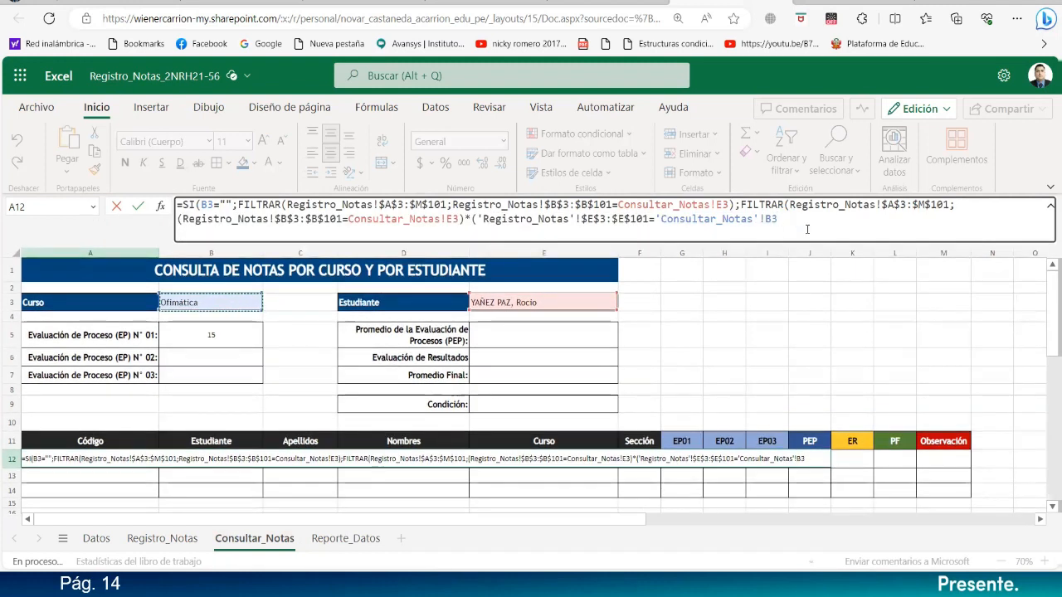
{"action": "type", "text": ")"}
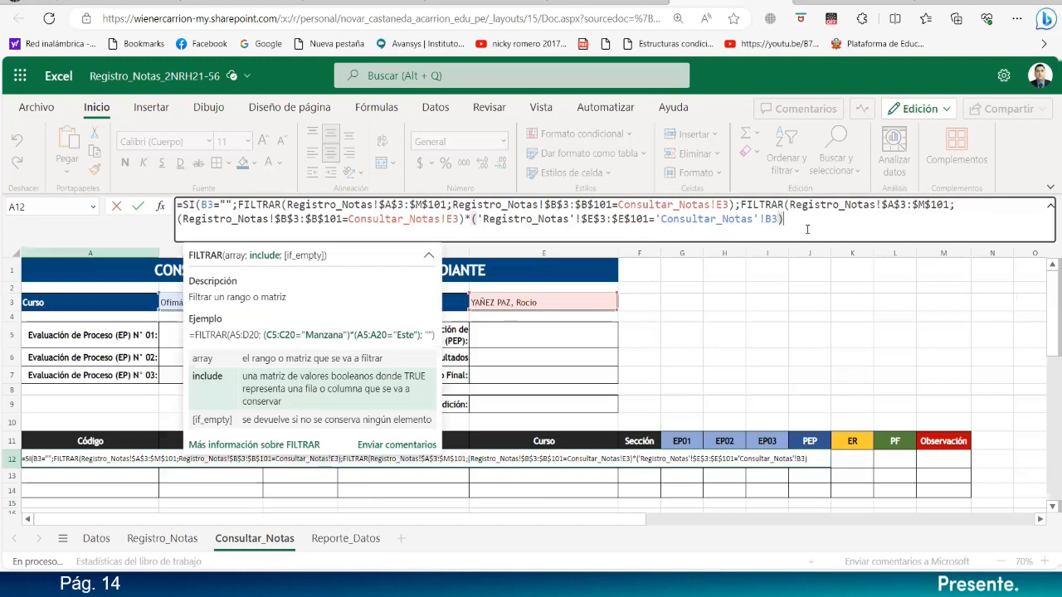
{"action": "type", "text": ")"}
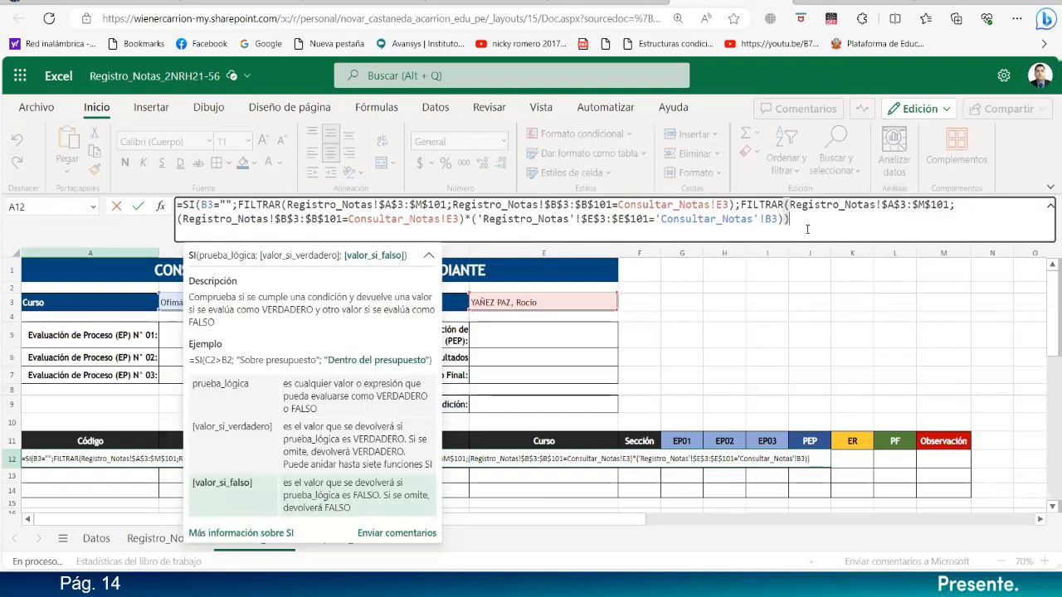
{"action": "type", "text": ")"}
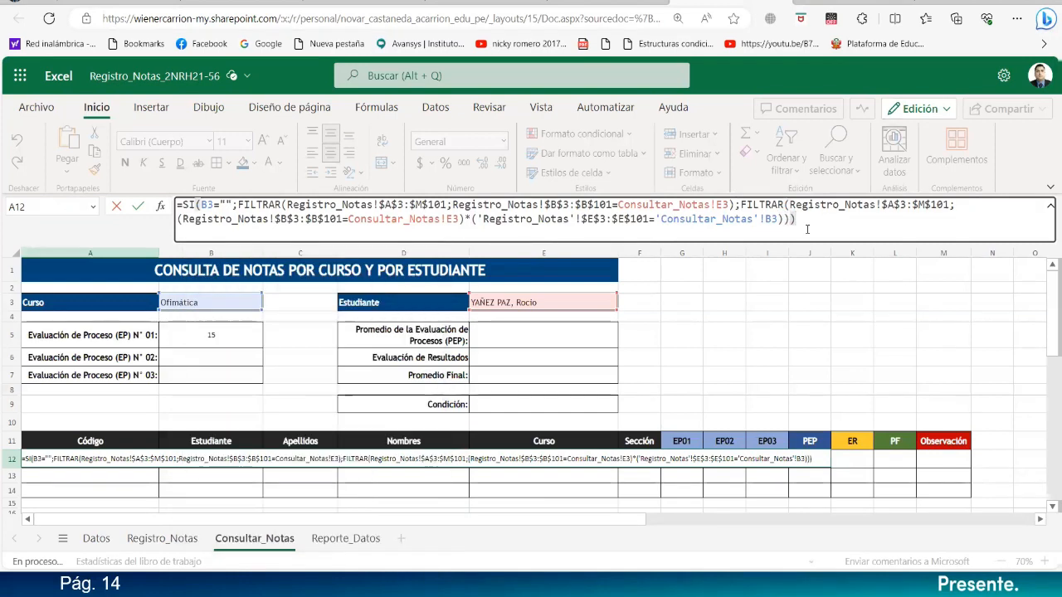
{"action": "key", "text": "Return"}
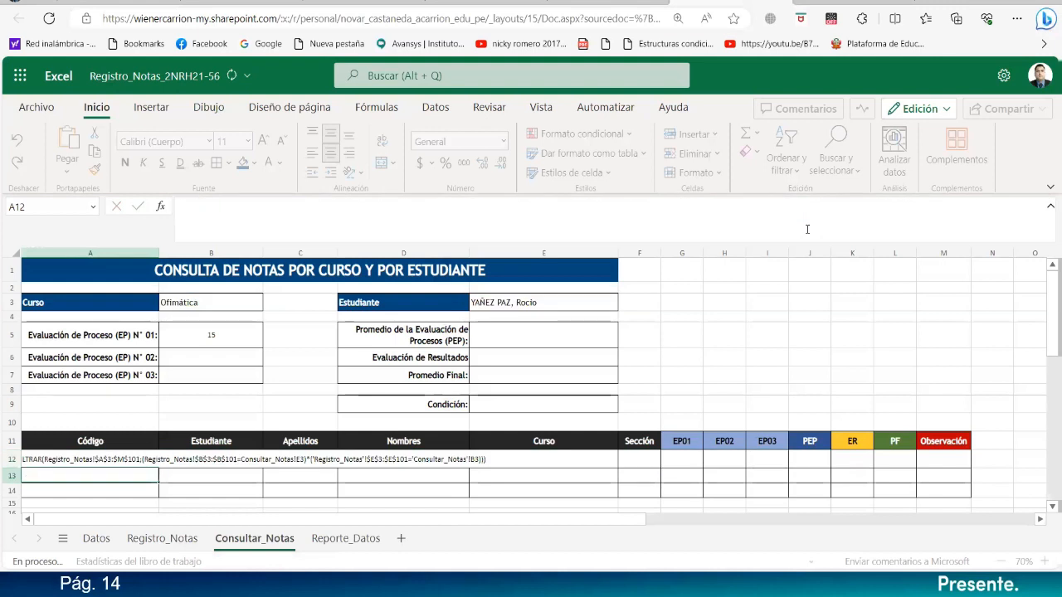
- Test the A12 formula by setting the Curso cell B3 to Anatomía del Aparato, Agentes Físicos I, Anatomía del Aparato again and Ofimática
{"action": "left_click", "coordinate": [255, 307]}
{"action": "left_click", "coordinate": [268, 299]}
{"action": "left_click", "coordinate": [224, 331]}
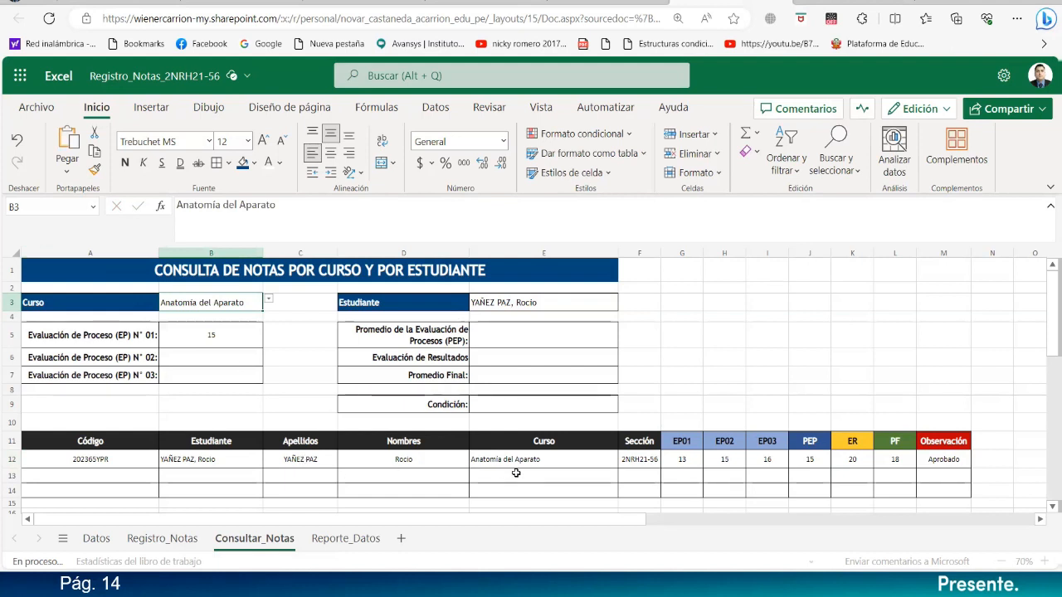
{"action": "left_click", "coordinate": [268, 302]}
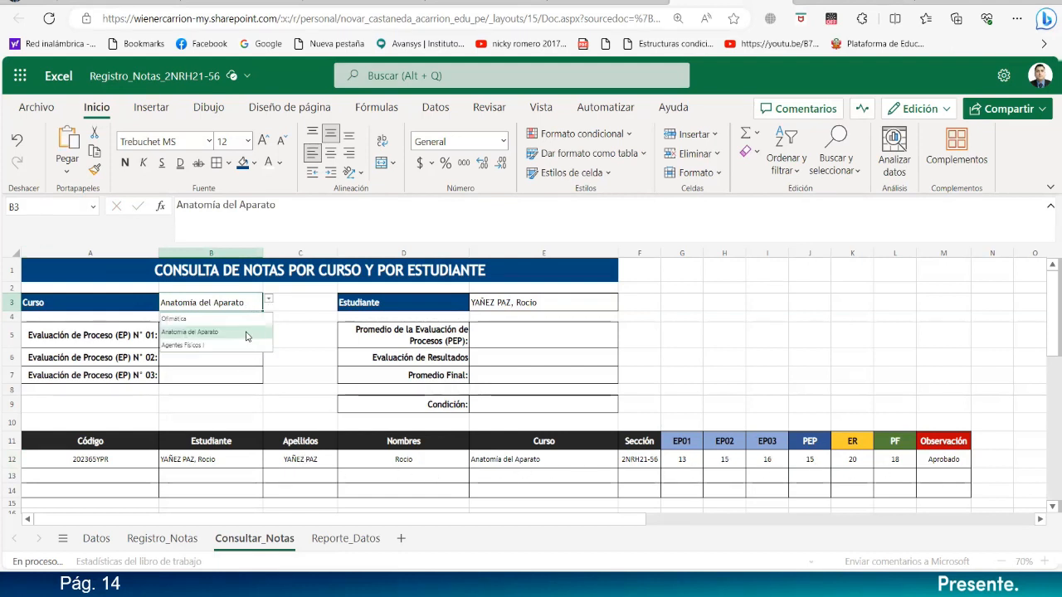
{"action": "left_click", "coordinate": [197, 346]}
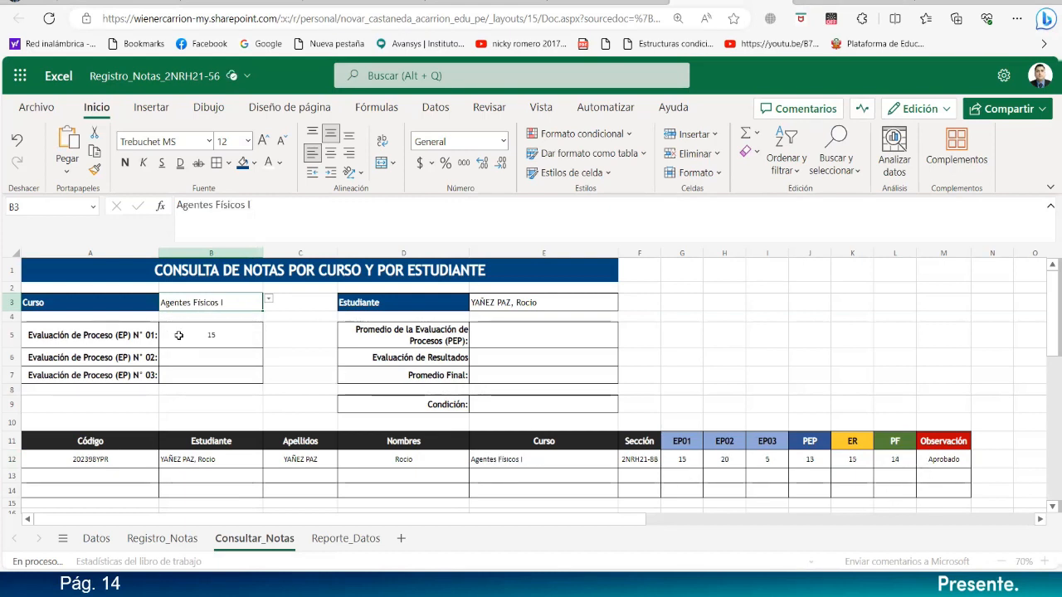
{"action": "left_click", "coordinate": [268, 300]}
{"action": "left_click", "coordinate": [218, 334]}
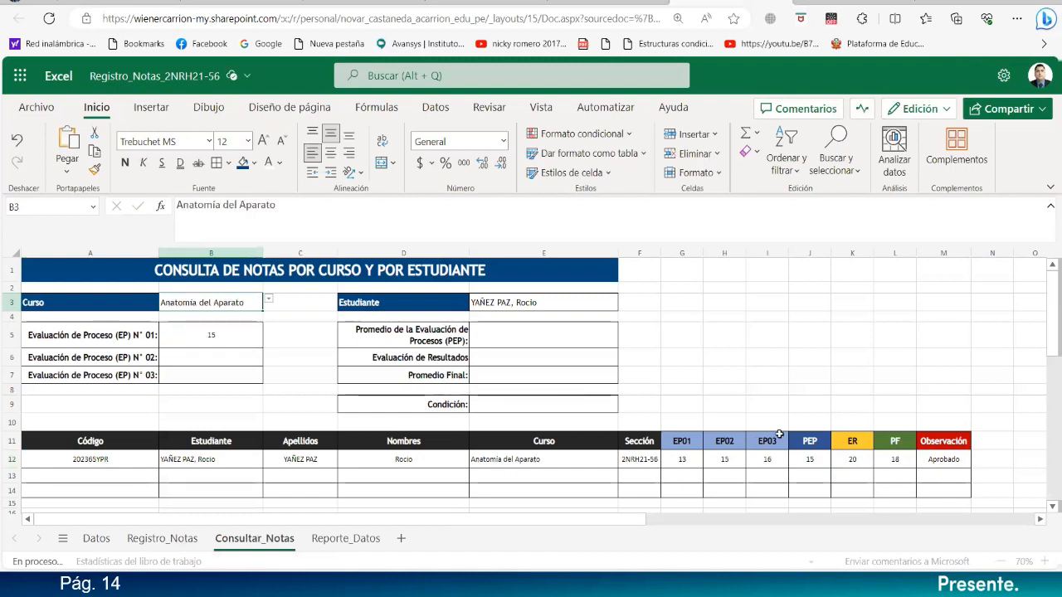
{"action": "left_click", "coordinate": [268, 299]}
{"action": "left_click", "coordinate": [194, 320]}
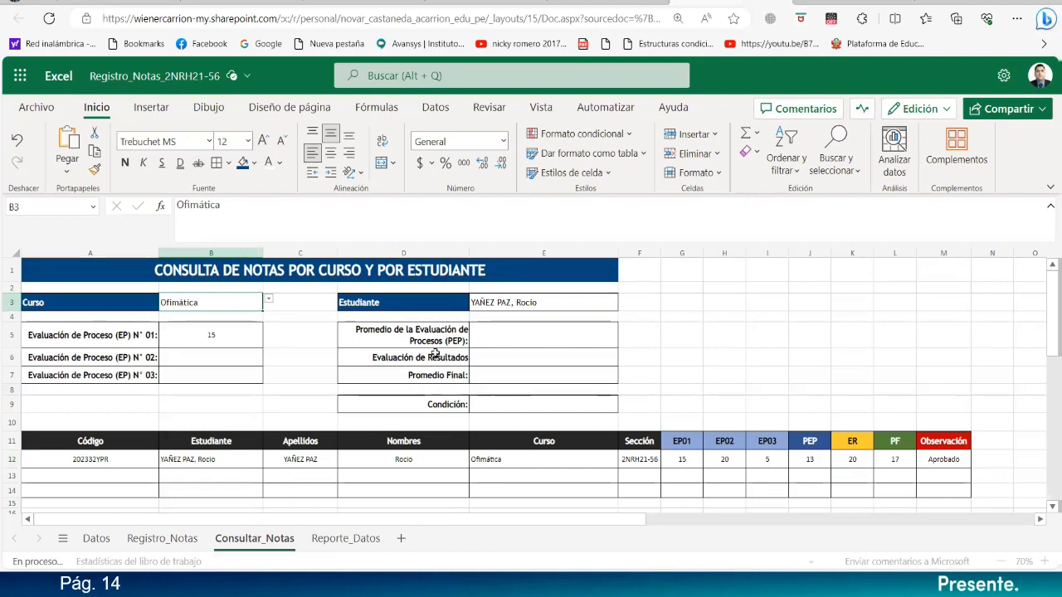
- Switch the Curso cell B3 to Anatomía del Aparato and Agentes Físicos I, ending with the cell cleared
{"action": "left_click", "coordinate": [268, 304]}
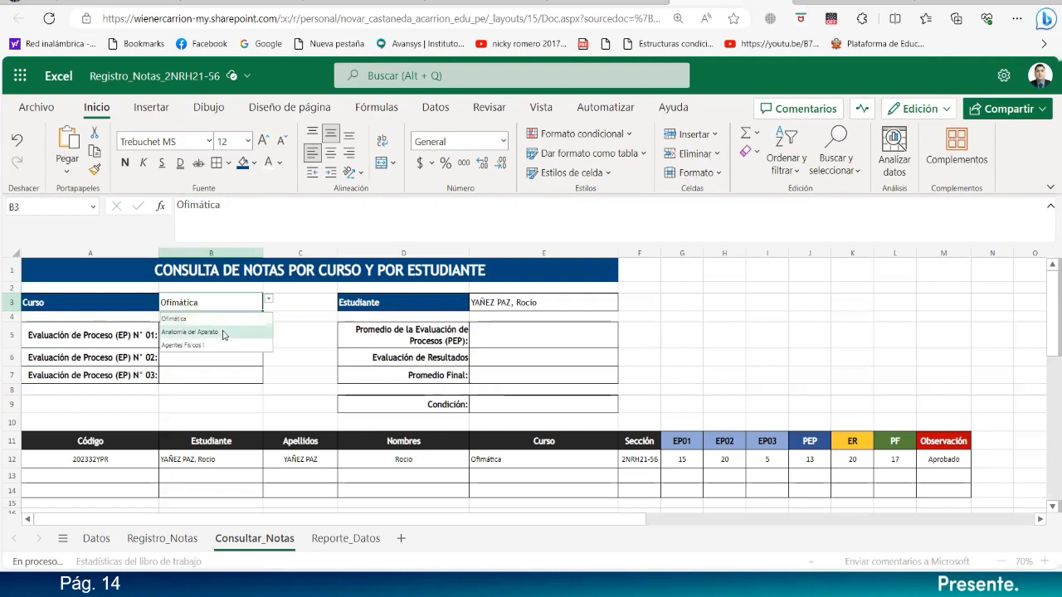
{"action": "left_click", "coordinate": [227, 330]}
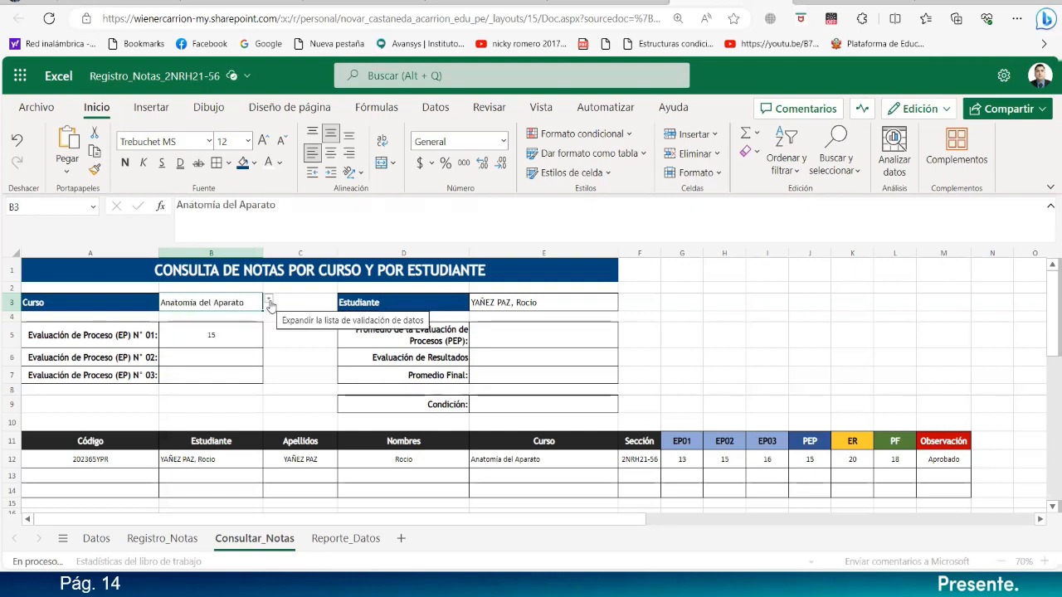
{"action": "left_click", "coordinate": [268, 300]}
{"action": "left_click", "coordinate": [217, 346]}
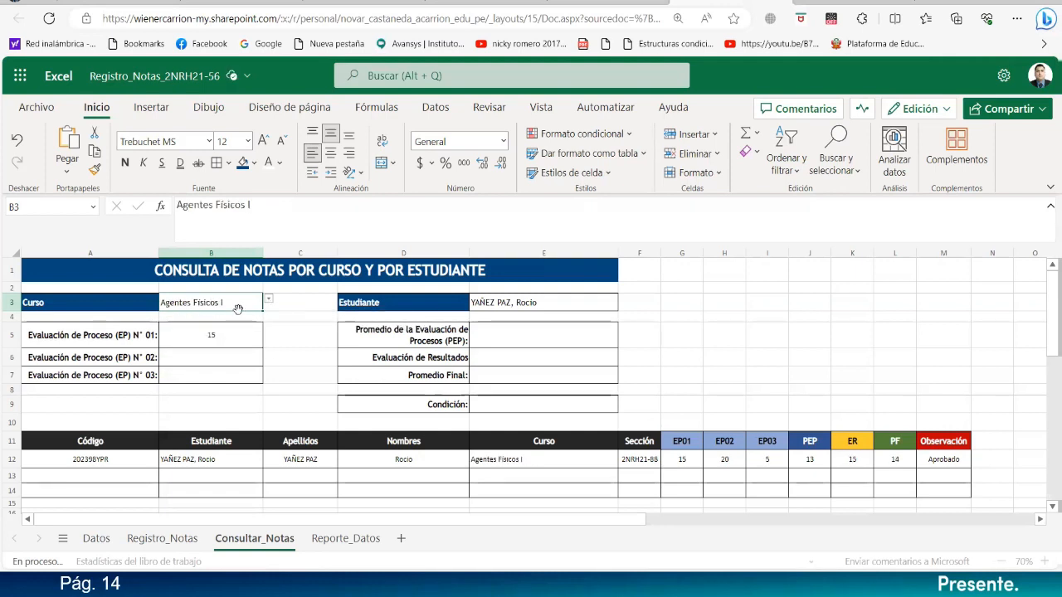
{"action": "key", "text": "Delete"}
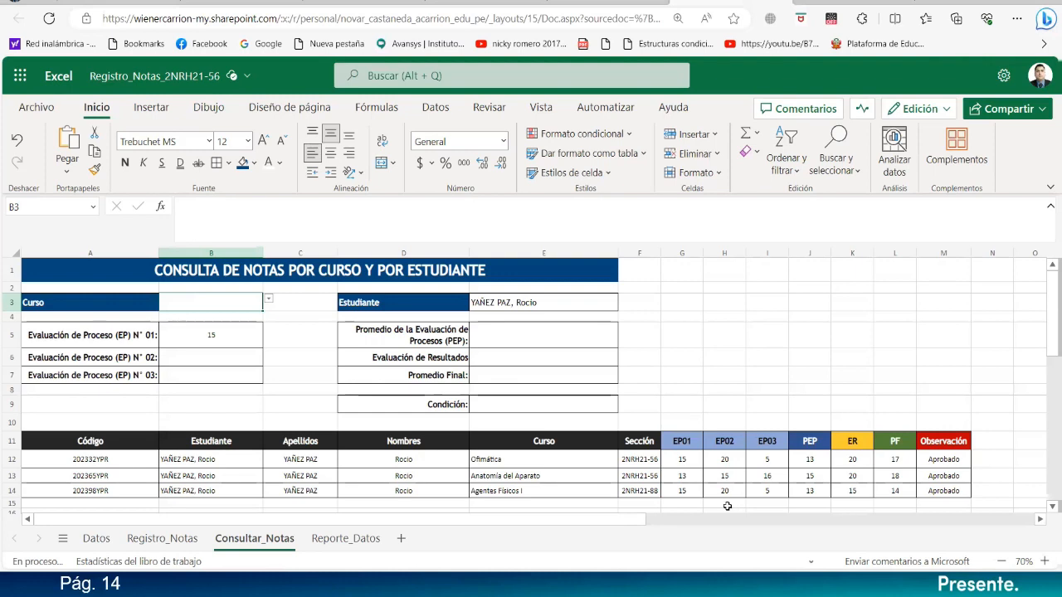
- Copy the complete SI formula from A12 and enter it in A16 as plain text with a leading apostrophe
{"action": "left_click", "coordinate": [118, 461]}
{"action": "left_click", "coordinate": [800, 221]}
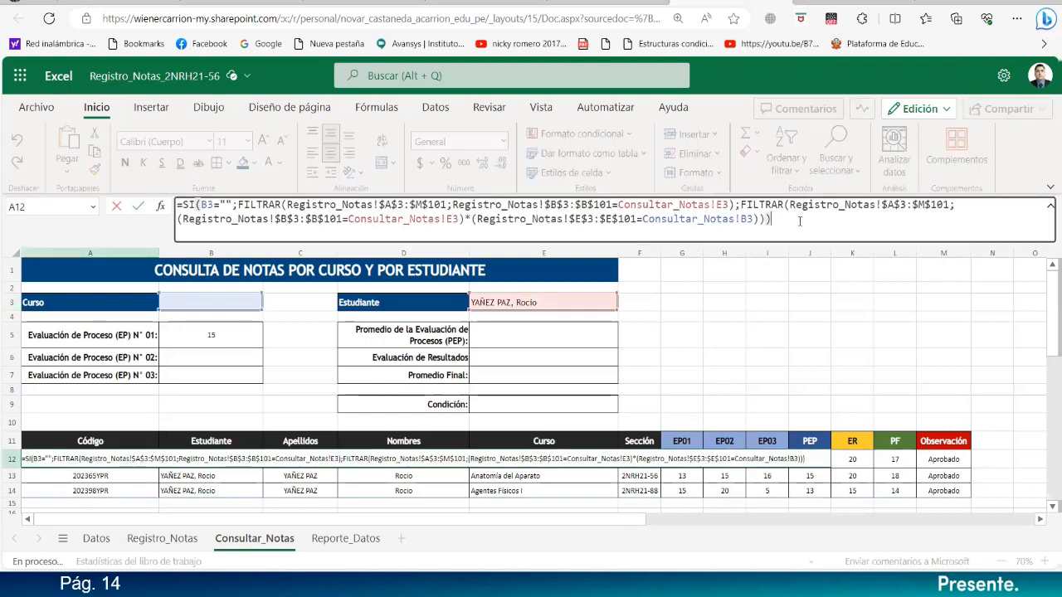
{"action": "left_click_drag", "start_coordinate": [800, 220], "coordinate": [162, 197]}
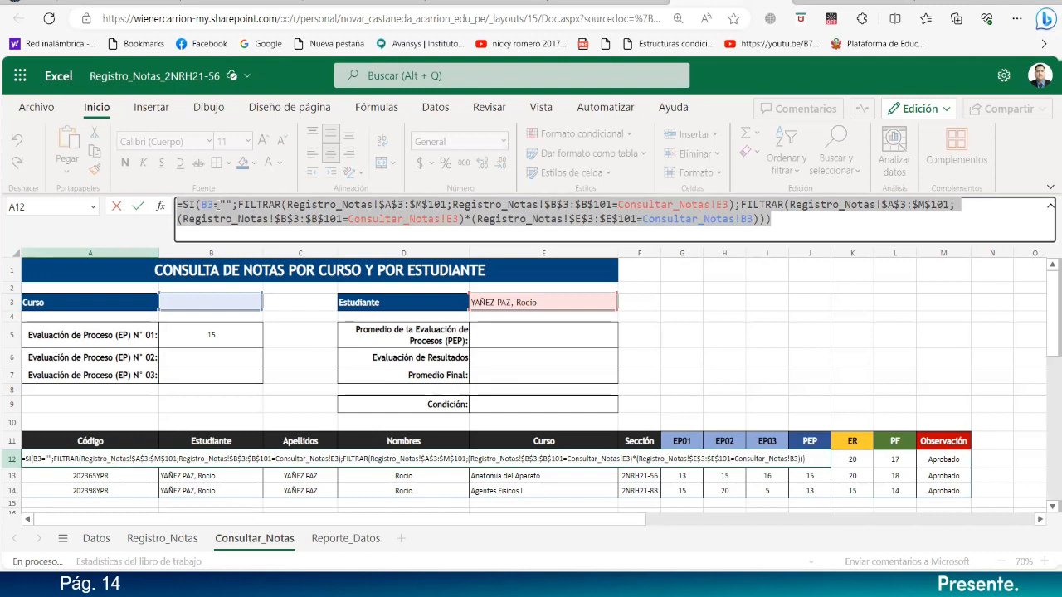
{"action": "key", "text": "Return"}
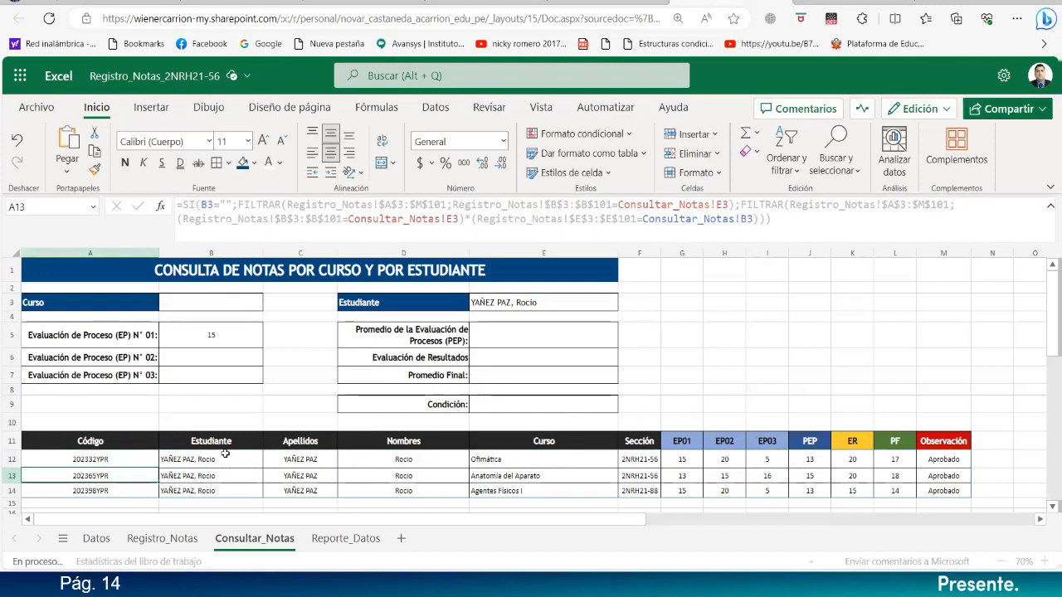
{"action": "scroll", "coordinate": [87, 477], "scroll_direction": "down", "scroll_amount": 1}
{"action": "left_click", "coordinate": [88, 476]}
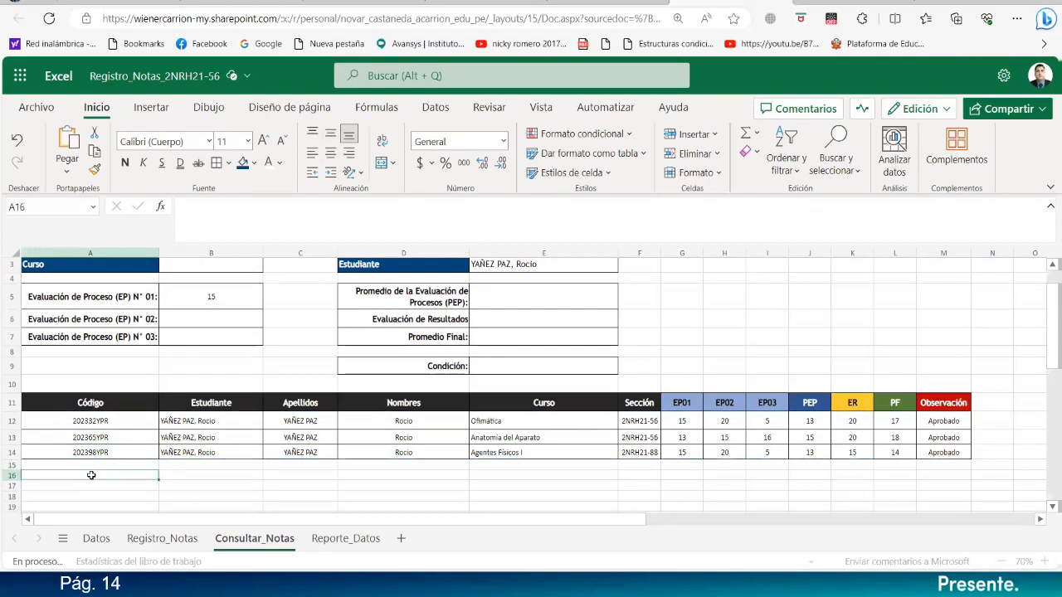
{"action": "double_click", "coordinate": [91, 475]}
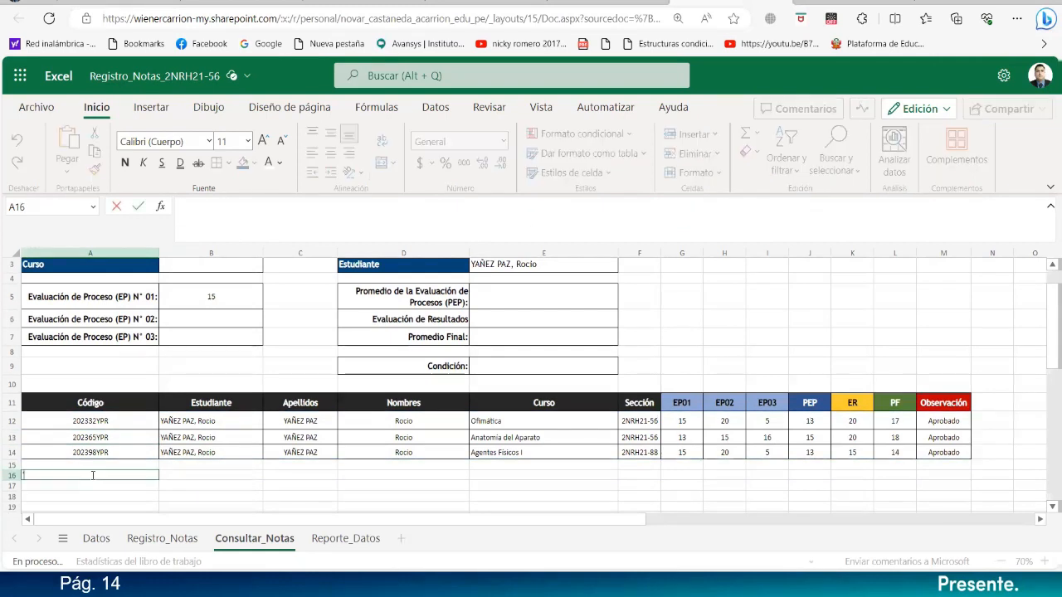
{"action": "type", "text": "'=SI(B3=\"\";FILTRAR(Registro_Notas!$A$3:$M$101;Registro_Notas!$B$3:$B$101=Consultar_Notas!E3);FILTRAR(Registro_Notas!$A$3:$M$101;(Registro_Notas!$B$3:$B$101=Consultar_Notas!E3)*(Registro_Notas!$E$3:$E$101=Consultar_Notas!B3)))"}
{"action": "key", "text": "Return"}
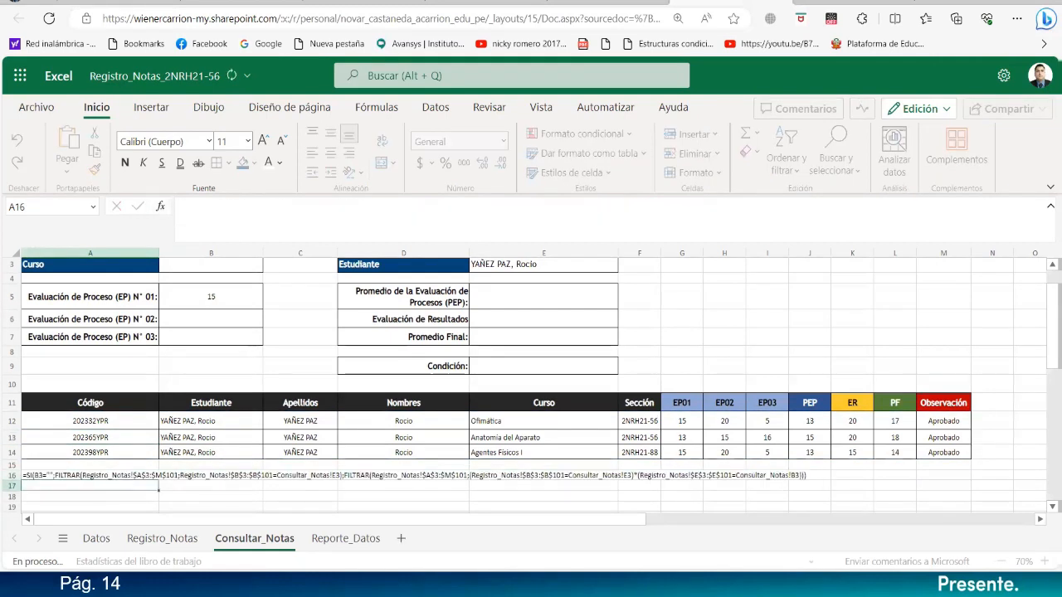
- Increase the font size of the formula text in A16 to 16
{"action": "left_click", "coordinate": [31, 476]}
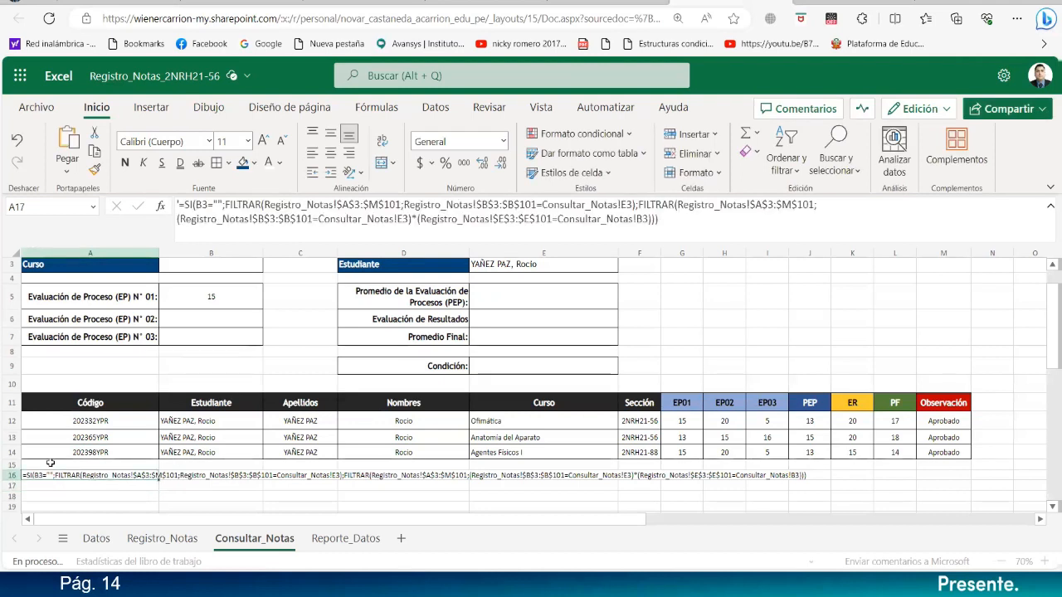
{"action": "left_click", "coordinate": [264, 142]}
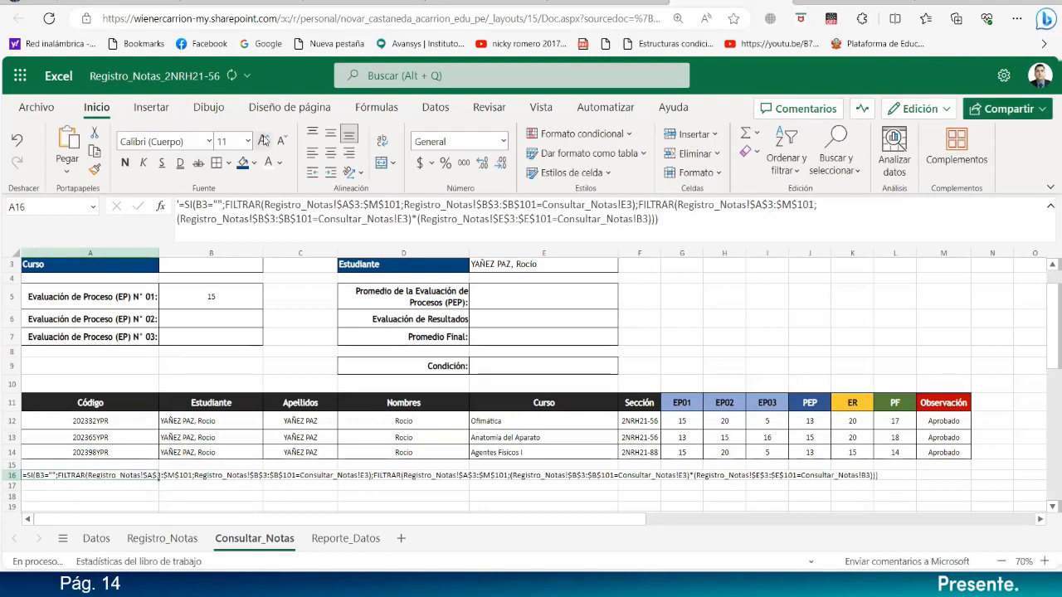
{"action": "left_click", "coordinate": [264, 141]}
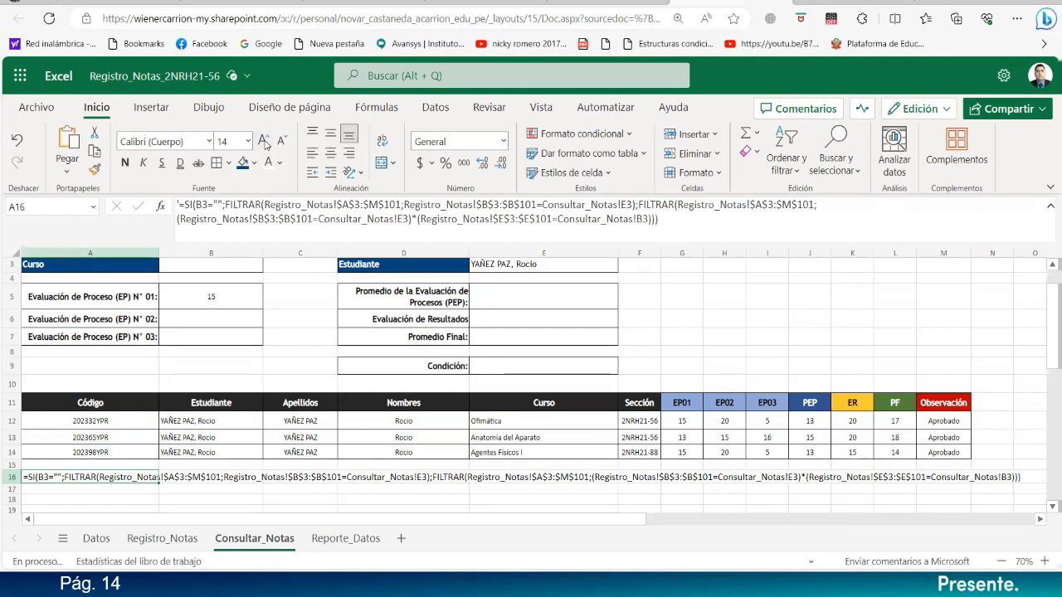
{"action": "left_click", "coordinate": [263, 142]}
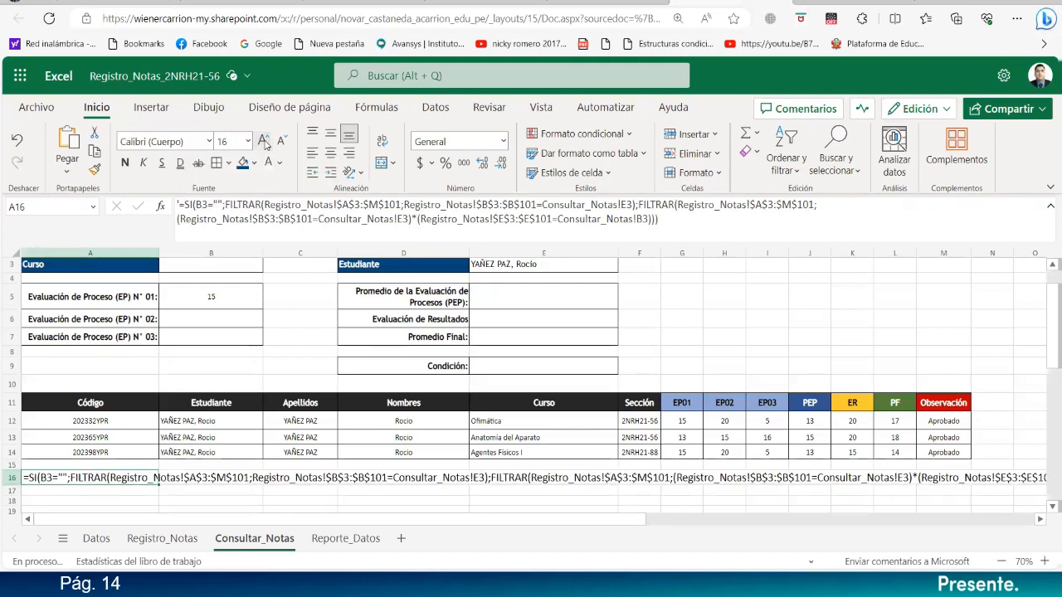
- Increase the font size of the formula text in A16 to 20
{"action": "left_click", "coordinate": [263, 141]}
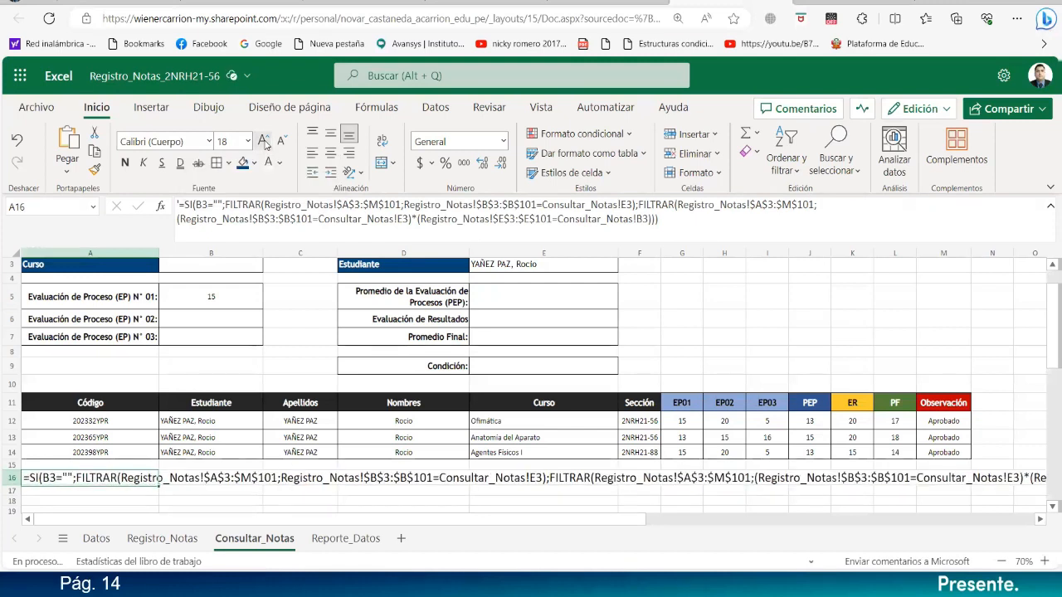
{"action": "left_click", "coordinate": [264, 142]}
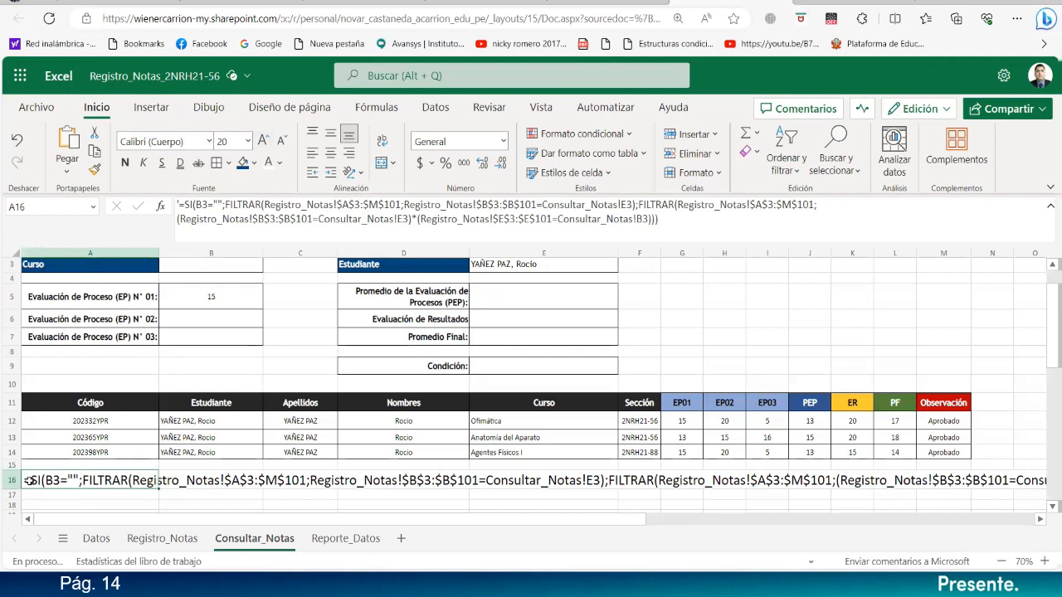
{"action": "left_click", "coordinate": [1002, 562]}
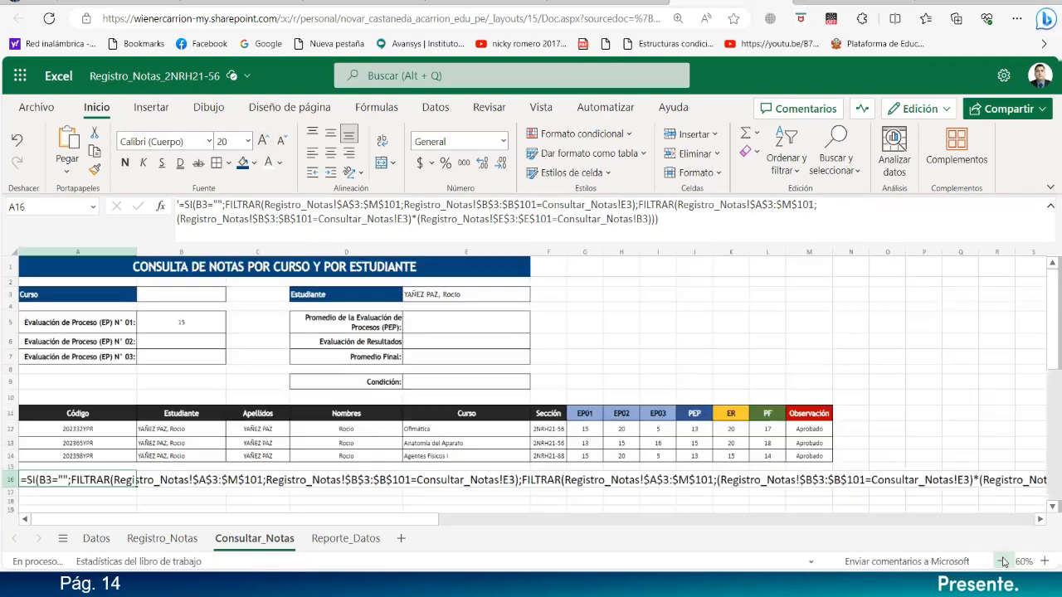
{"action": "left_click", "coordinate": [1045, 562]}
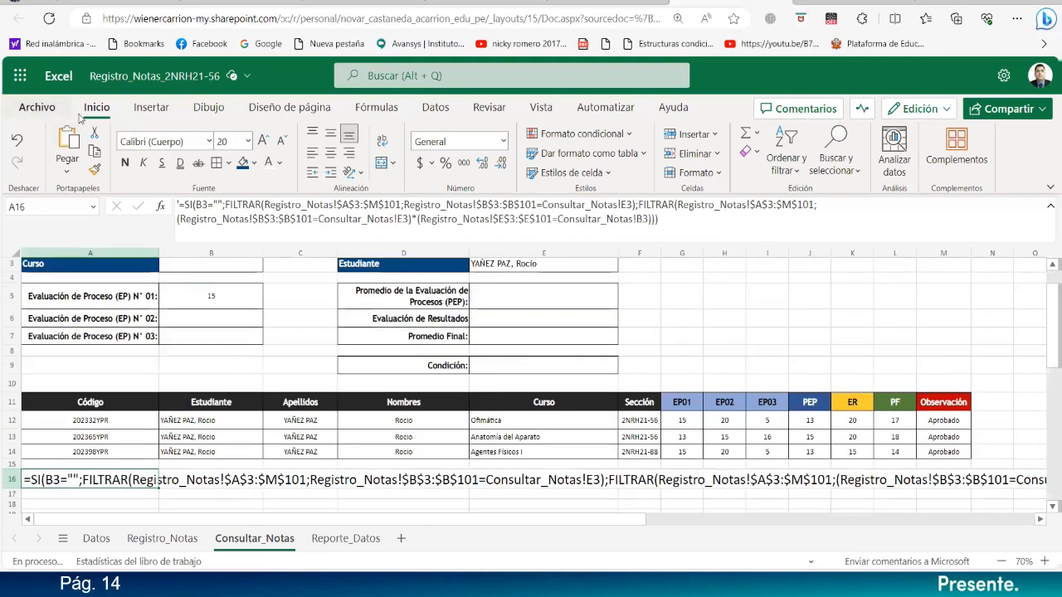
- Insert a text box below row 16 and widen it to span the results table from column A to M
{"action": "left_click", "coordinate": [151, 108]}
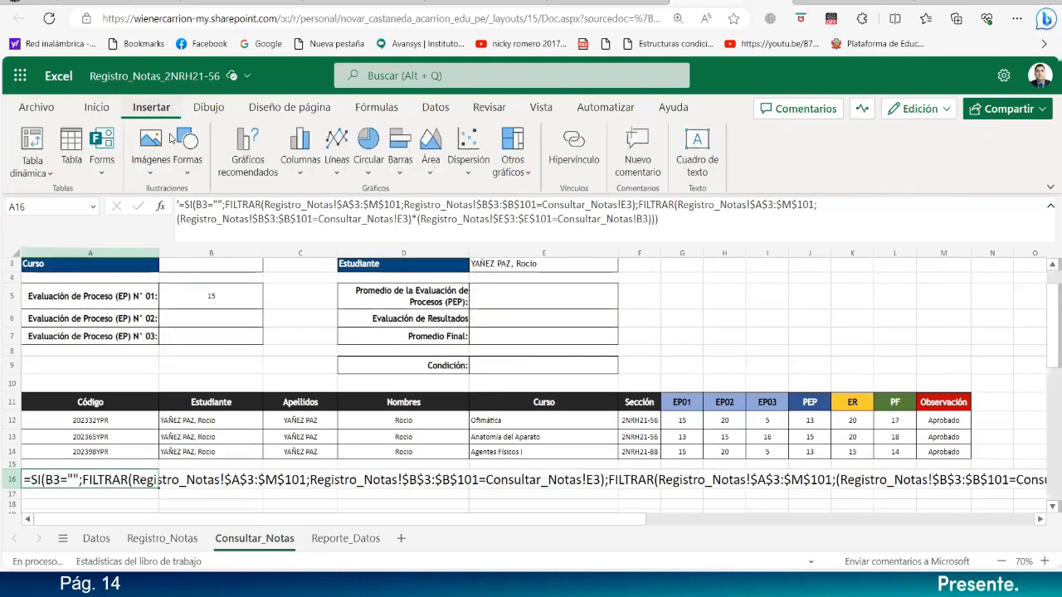
{"action": "left_click", "coordinate": [188, 179]}
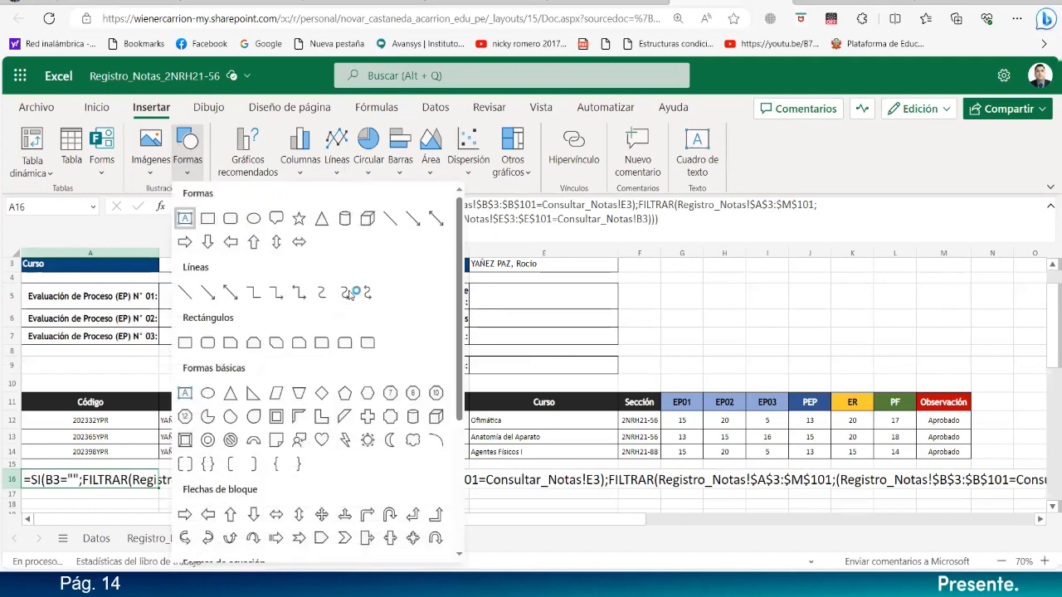
{"action": "left_click", "coordinate": [670, 298]}
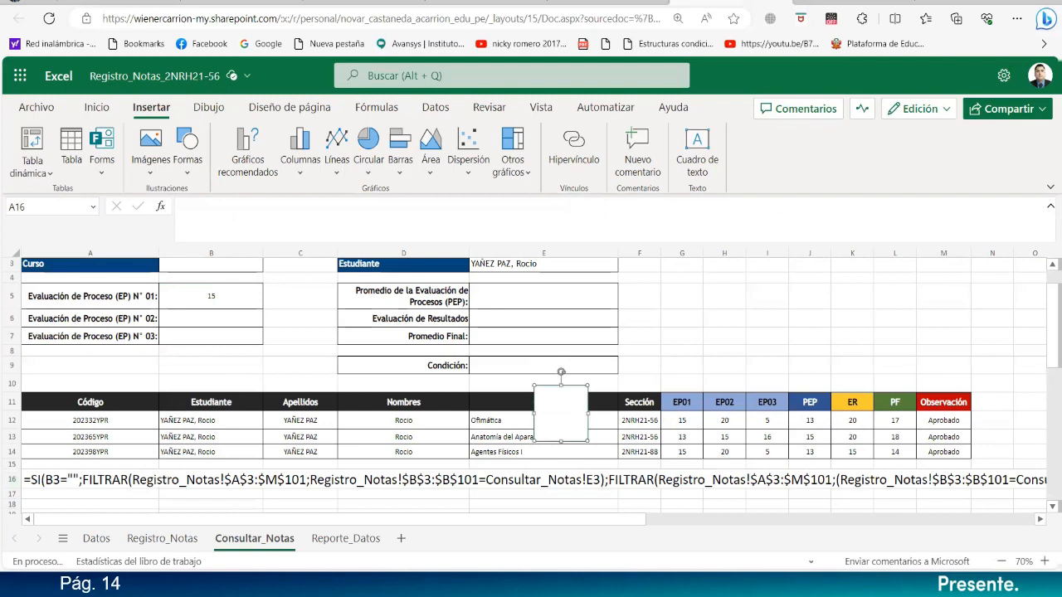
{"action": "scroll", "coordinate": [593, 298], "scroll_direction": "down", "scroll_amount": 1}
{"action": "left_click_drag", "start_coordinate": [544, 312], "coordinate": [25, 429]}
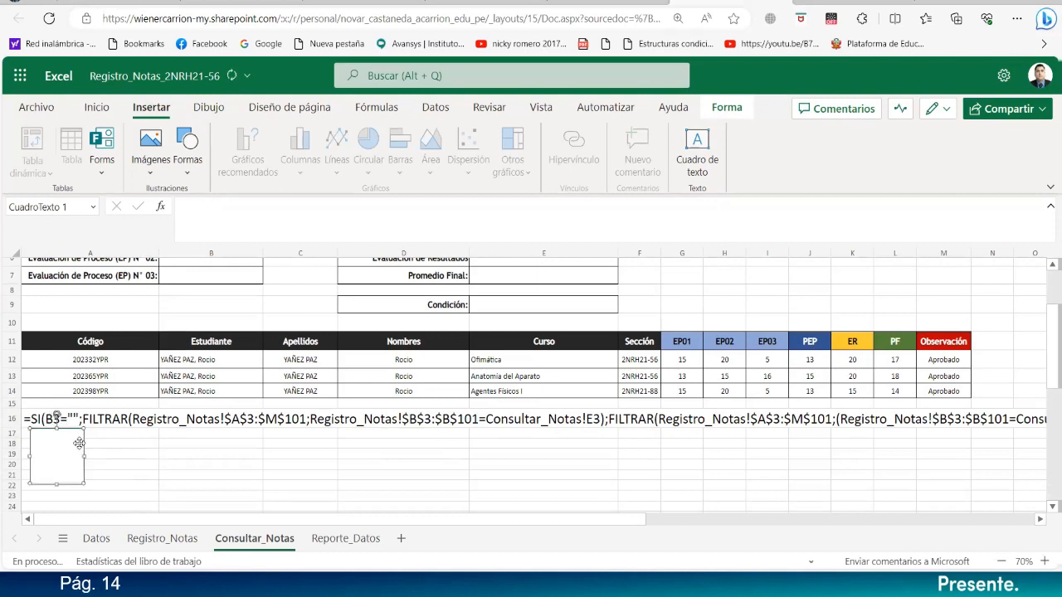
{"action": "left_click_drag", "start_coordinate": [76, 455], "coordinate": [976, 456]}
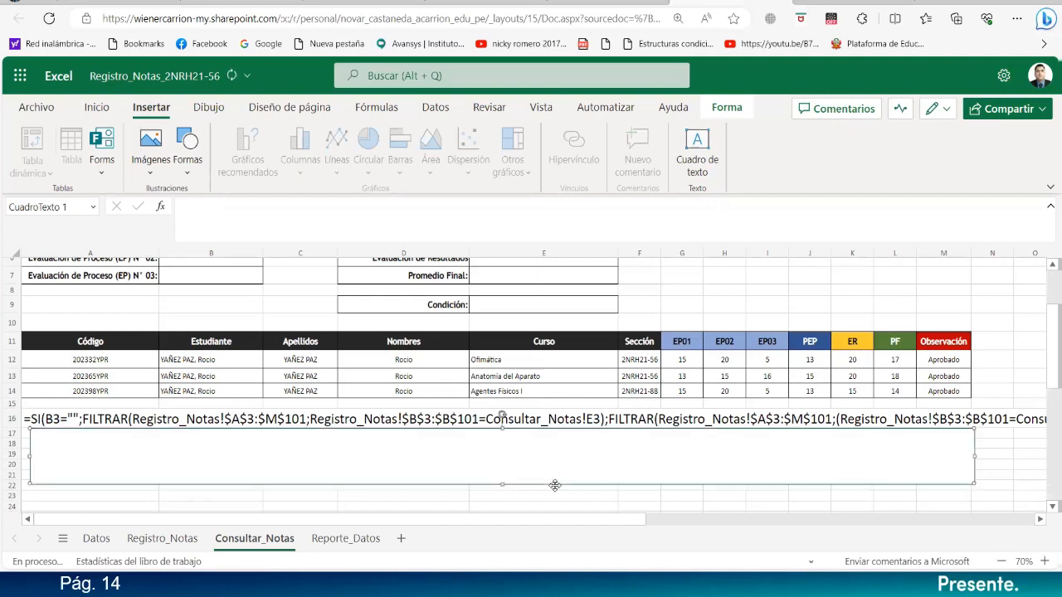
- Paste the complete SI formula with both FILTRAR functions into the text box
{"action": "right_click", "coordinate": [172, 452]}
{"action": "left_click", "coordinate": [231, 306]}
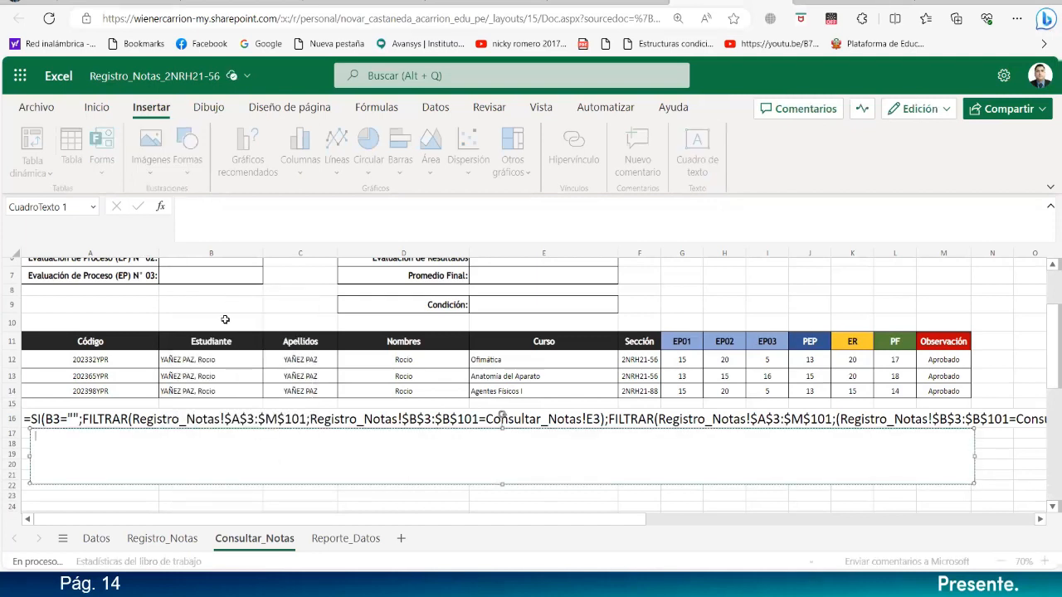
{"action": "type", "text": "=SI(B3=\"\";FILTRAR(Registro_Notas!$A$3:$M$101;Registro_Notas!$B$3:$B$101=Consultar_Notas!E3);FILTRAR(Registro_Notas!$A$3:$M$101;(Registro_Notas!$B$3:$B$101=Consultar_Notas!E3)*(Registro_Notas!$E$3:$E$101=Consultar_Notas!B3)))"}
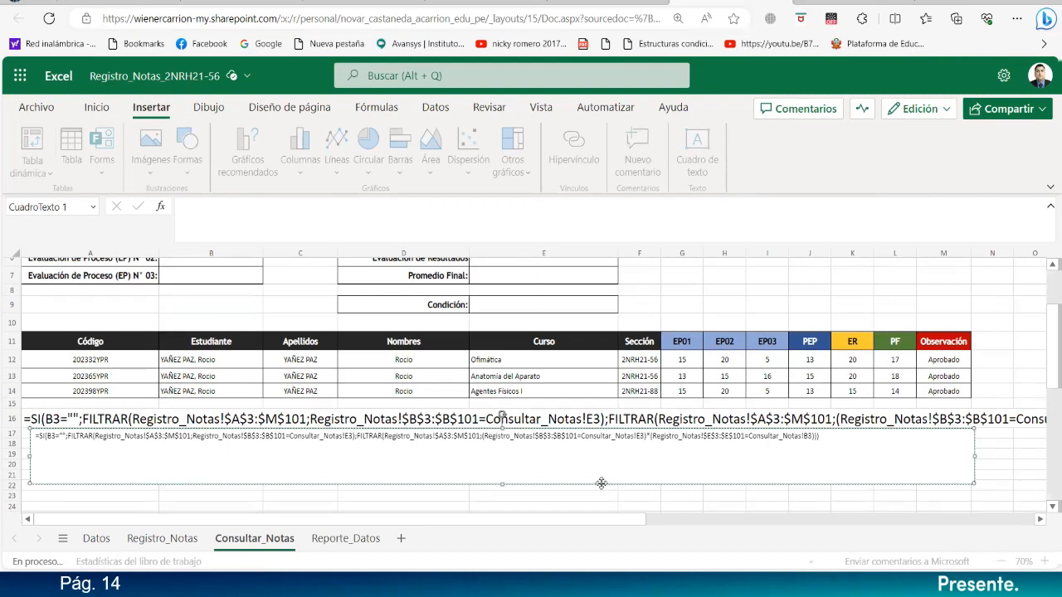
- Try font sizes 14 and 28 on the whole formula in the text box, settling on 24
{"action": "left_click", "coordinate": [97, 107]}
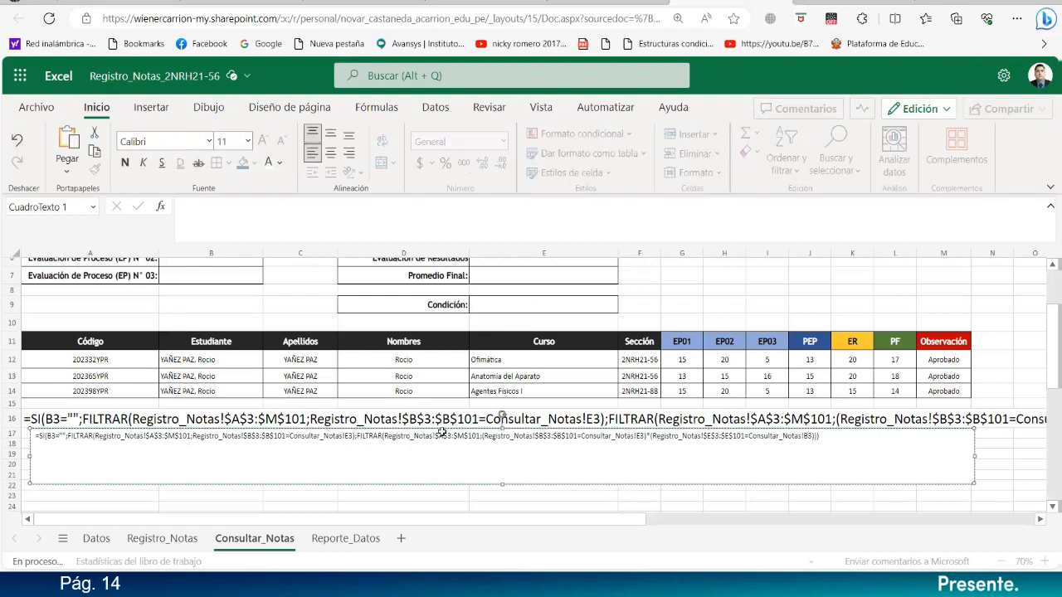
{"action": "left_click_drag", "start_coordinate": [851, 437], "coordinate": [626, 437]}
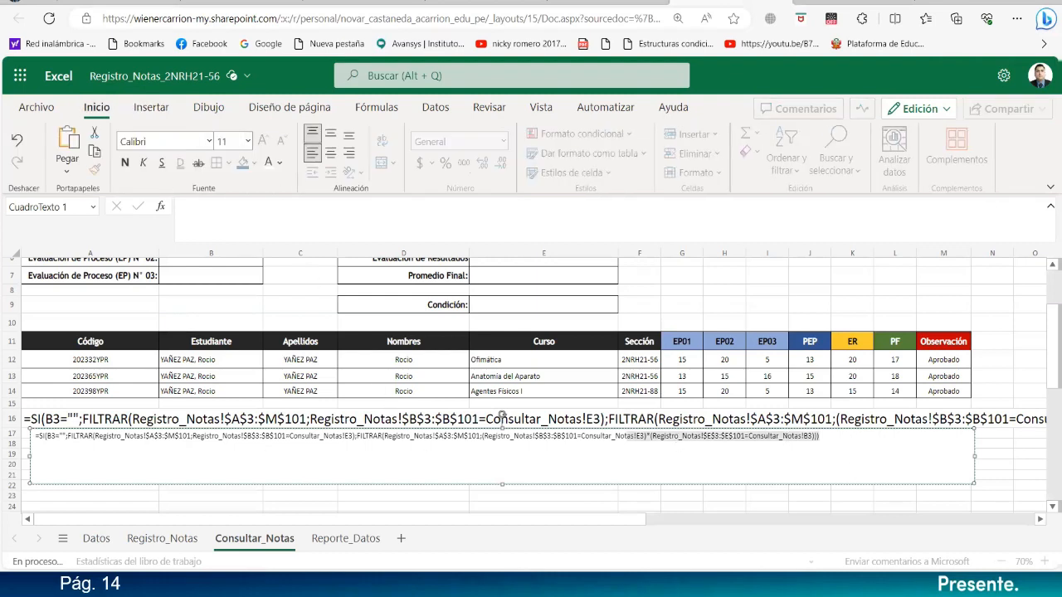
{"action": "left_click_drag", "start_coordinate": [39, 437], "coordinate": [33, 443]}
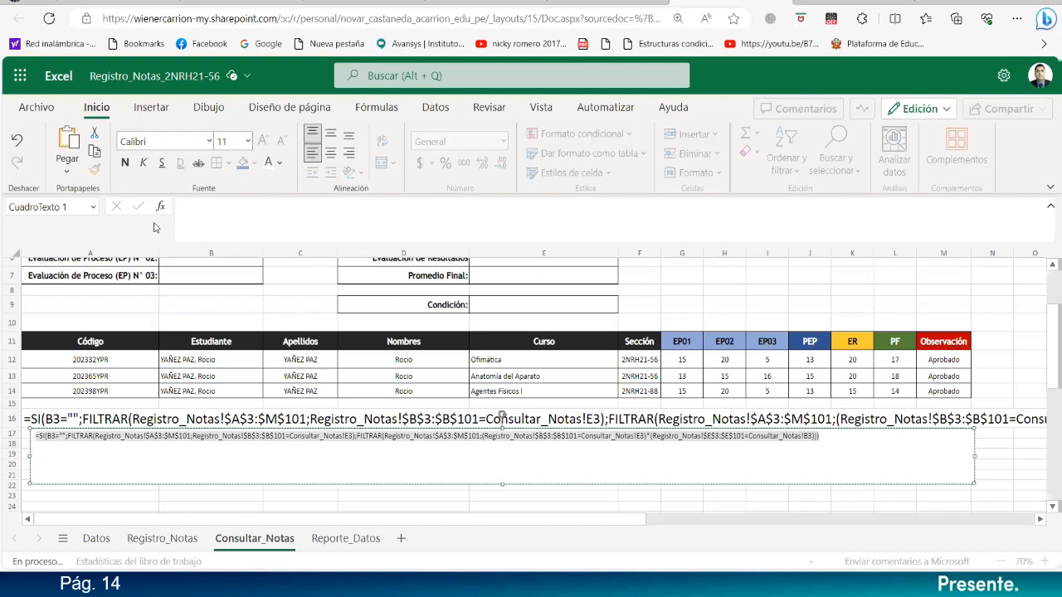
{"action": "left_click", "coordinate": [248, 141]}
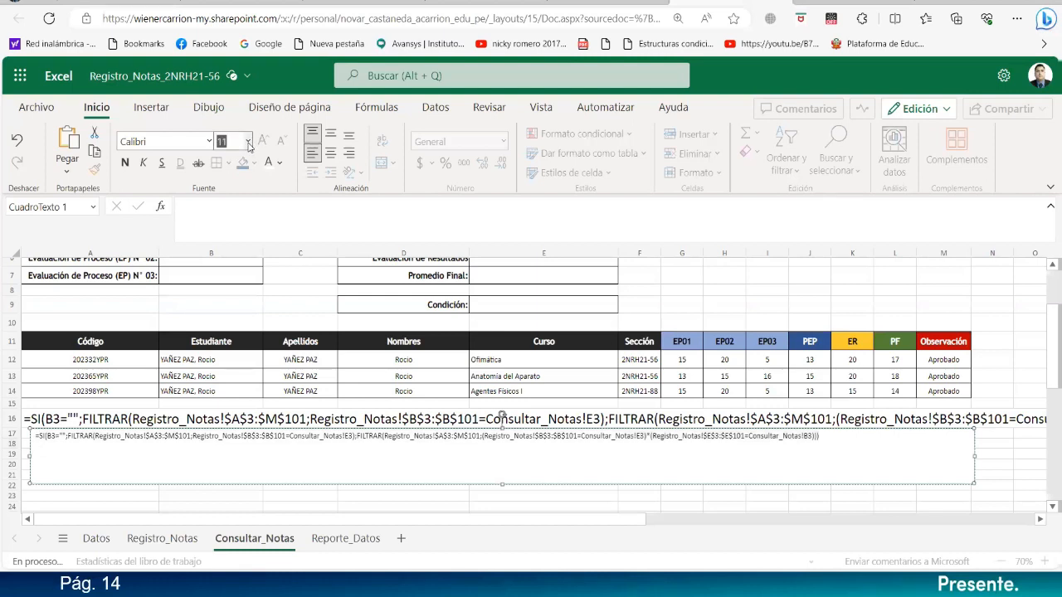
{"action": "left_click", "coordinate": [229, 275]}
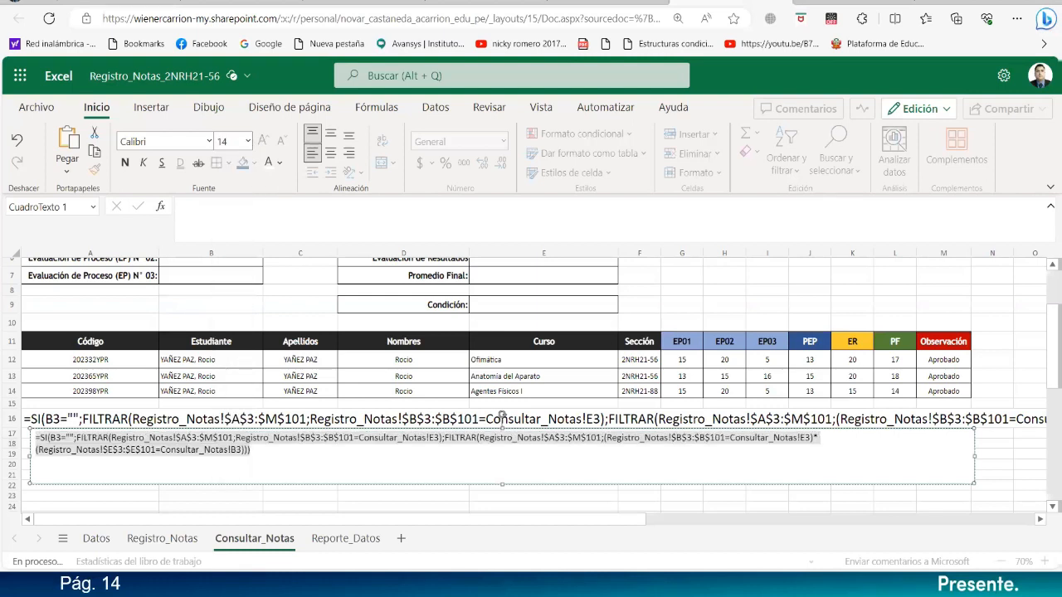
{"action": "left_click", "coordinate": [248, 141]}
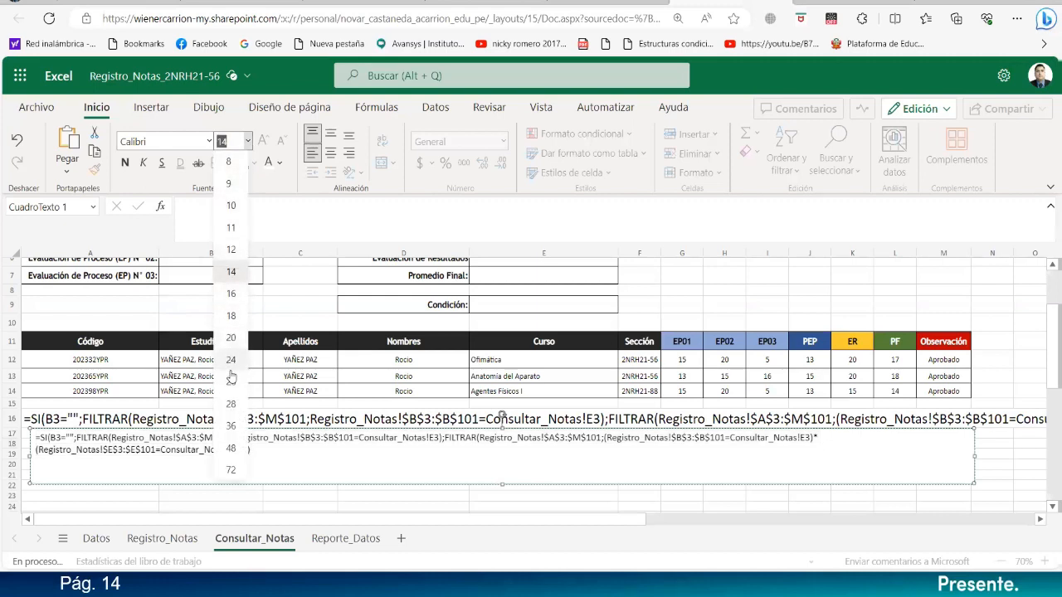
{"action": "left_click", "coordinate": [230, 403]}
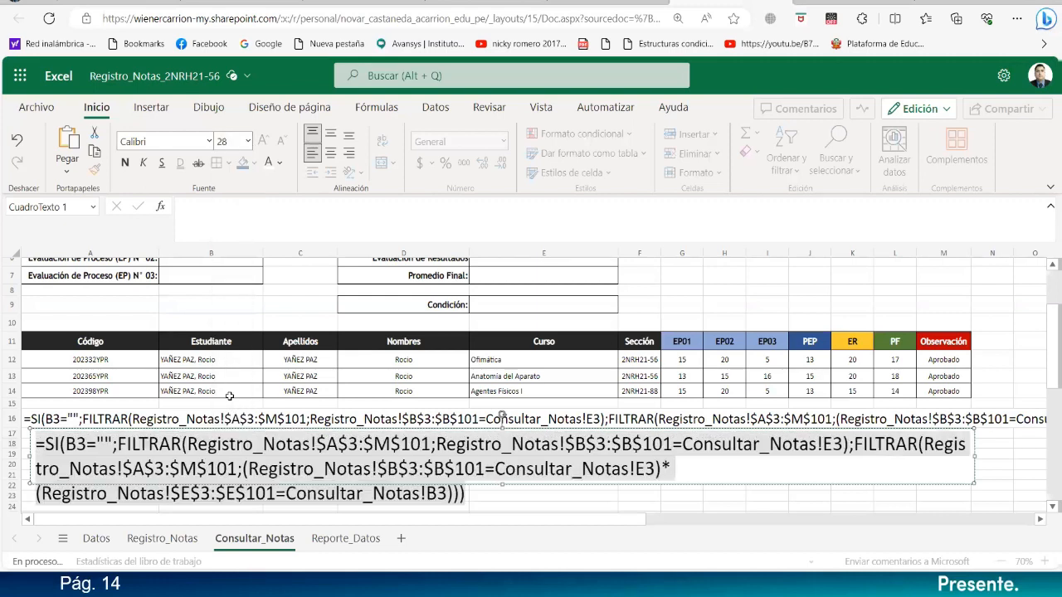
{"action": "left_click", "coordinate": [248, 141]}
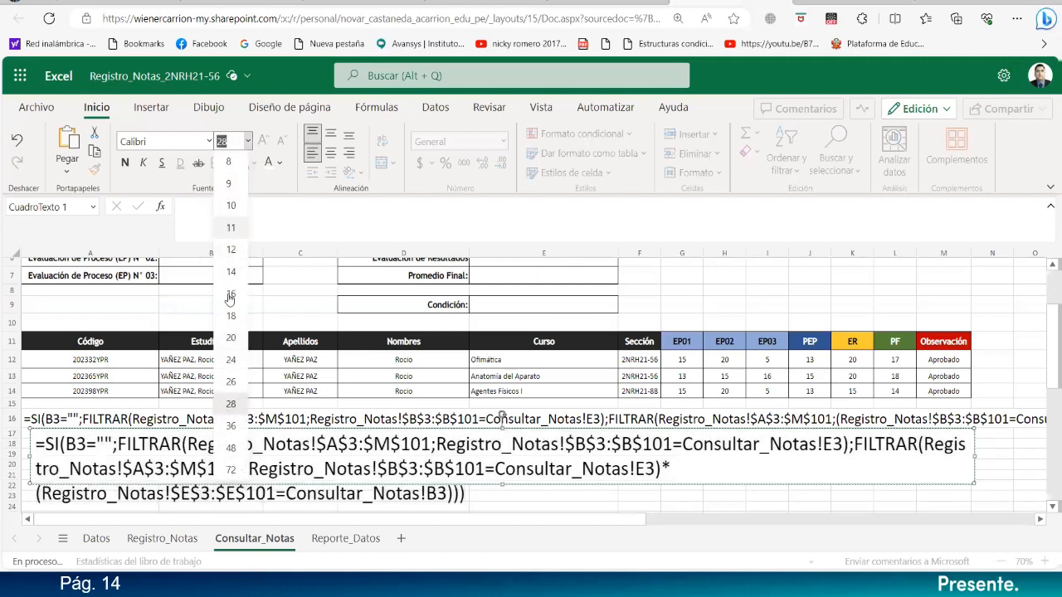
{"action": "left_click", "coordinate": [232, 360]}
- Clear the duplicate formula text from cell A16 and select the formula text box
{"action": "left_click", "coordinate": [55, 423]}
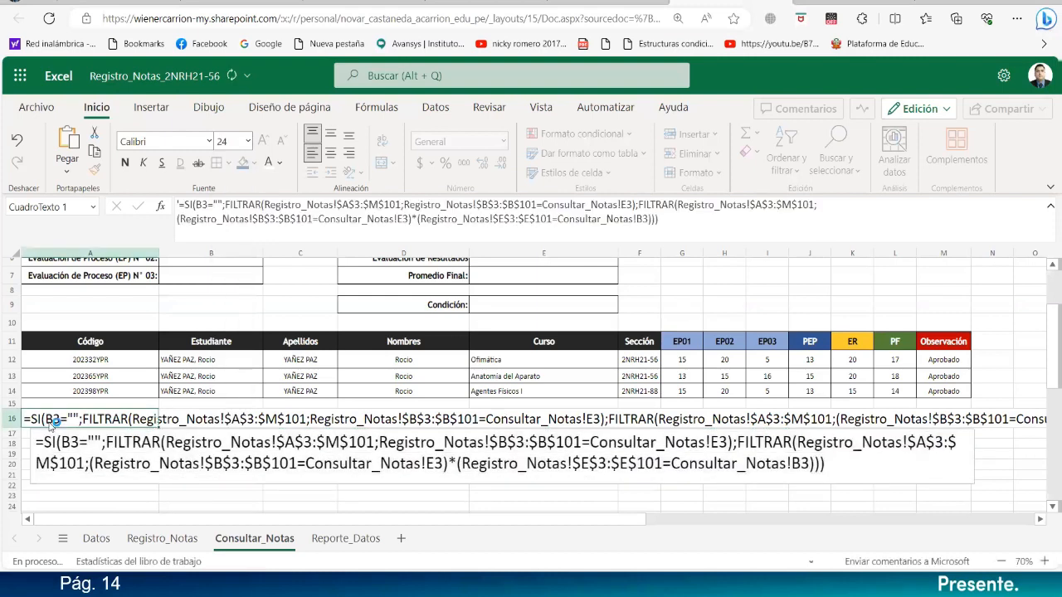
{"action": "key", "text": "Delete"}
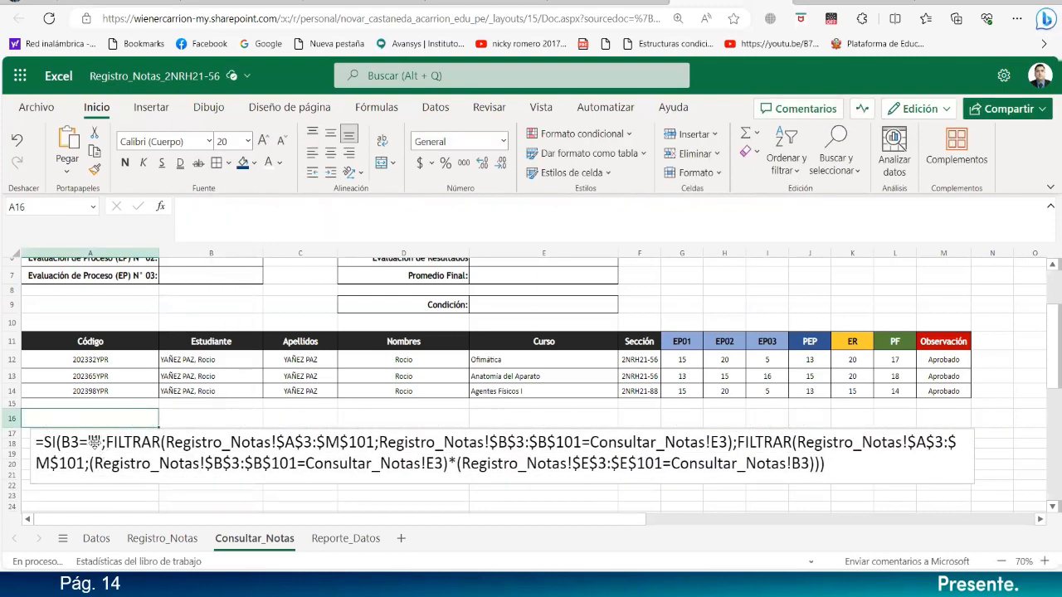
{"action": "left_click", "coordinate": [98, 448]}
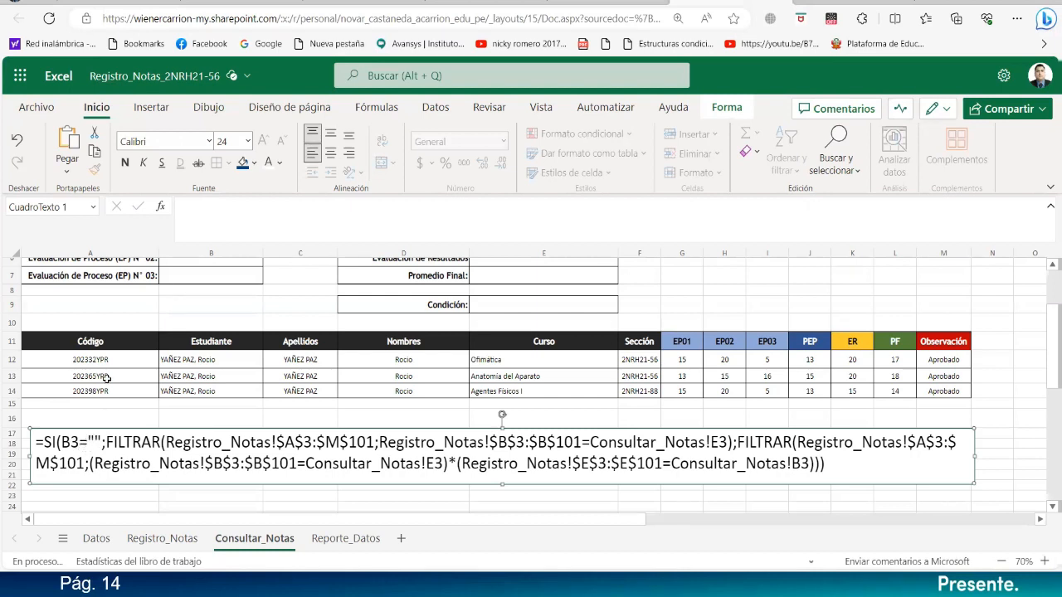
- Set the ribbon to hide automatically (Ocultar automáticamente) to free up space for the sheet
{"action": "scroll", "coordinate": [106, 378], "scroll_direction": "up", "scroll_amount": 1}
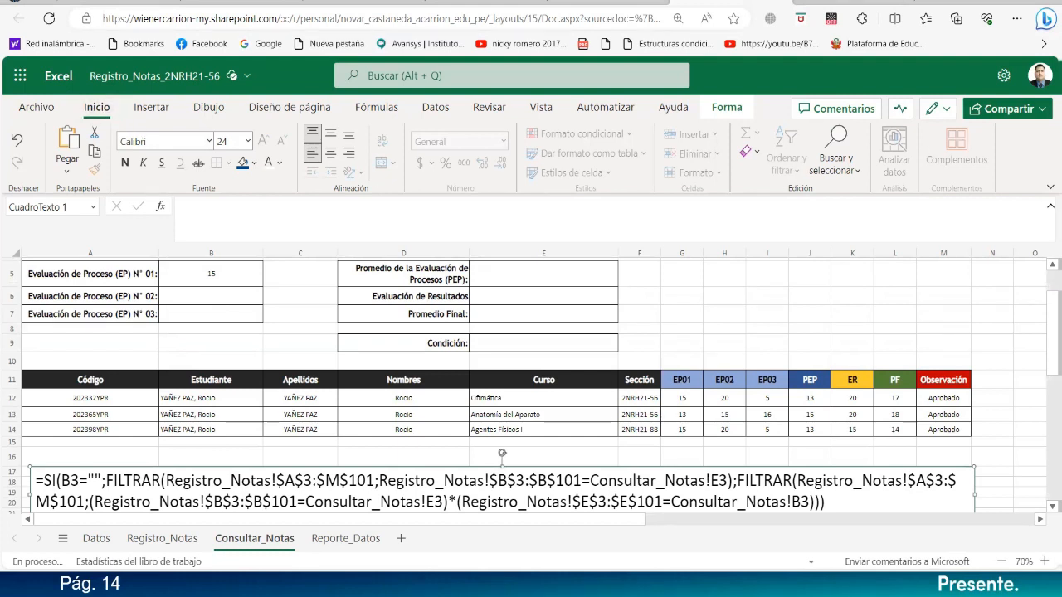
{"action": "left_click", "coordinate": [1051, 188]}
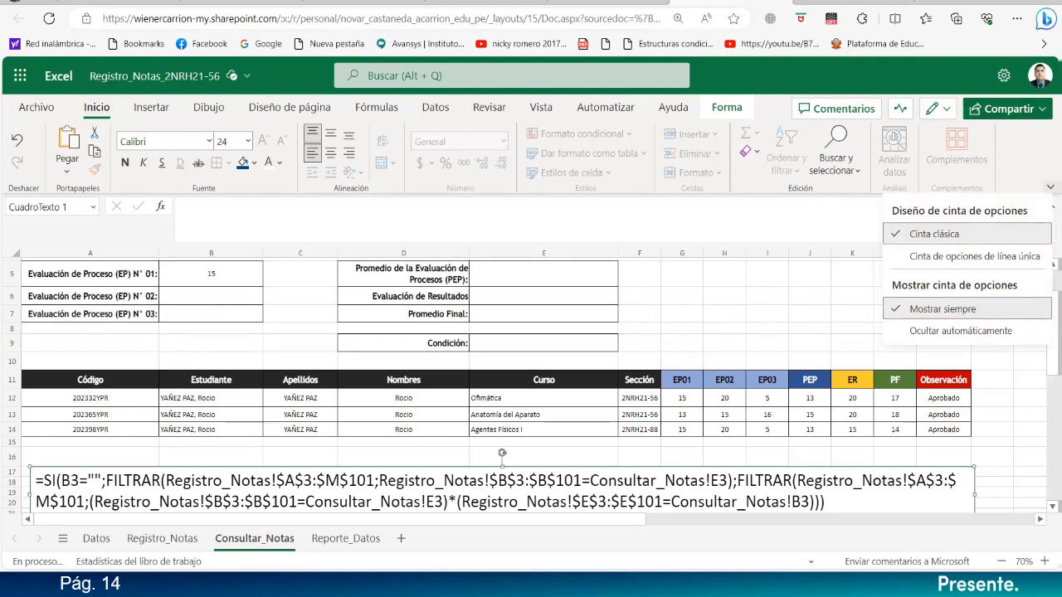
{"action": "left_click", "coordinate": [1050, 187]}
{"action": "left_click", "coordinate": [1050, 188]}
{"action": "left_click", "coordinate": [948, 331]}
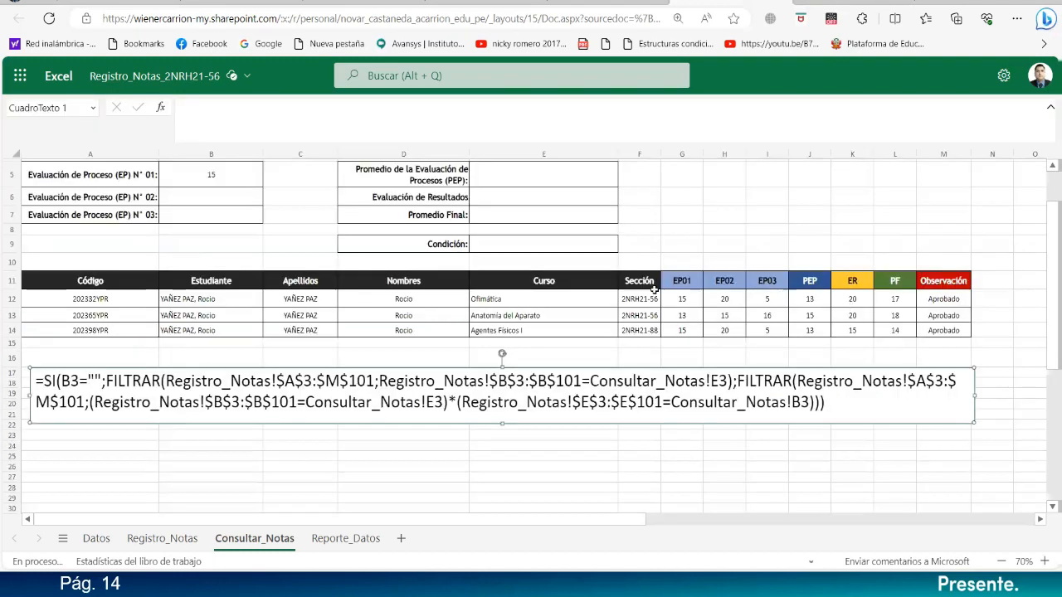
- Set the Curso cell B3 to Anatomía del Aparato and choose a different student in the Estudiante cell E3
{"action": "scroll", "coordinate": [508, 319], "scroll_direction": "up", "scroll_amount": 2}
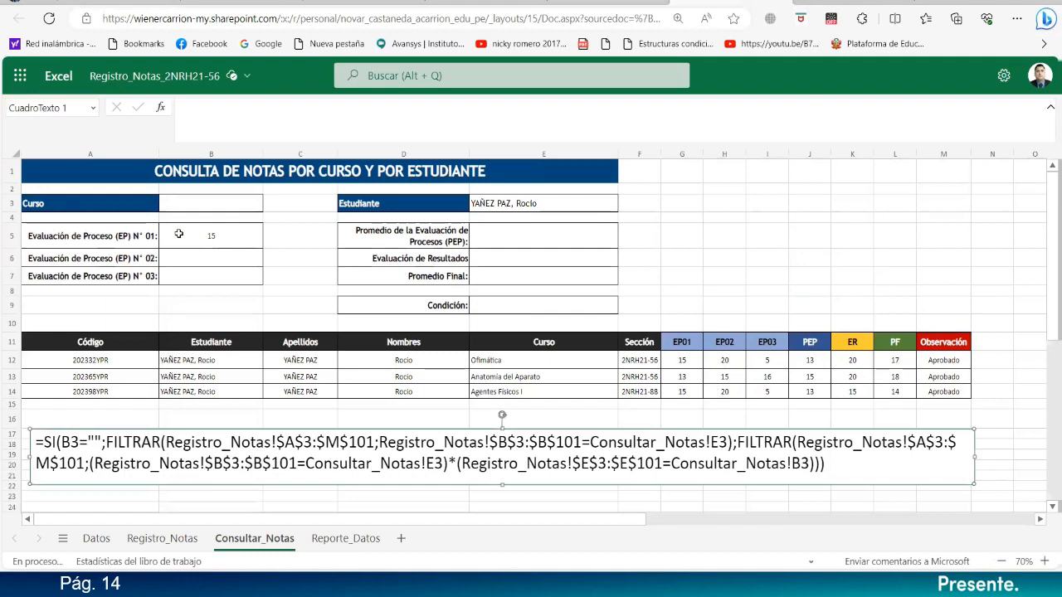
{"action": "left_click", "coordinate": [199, 206]}
{"action": "left_click", "coordinate": [268, 201]}
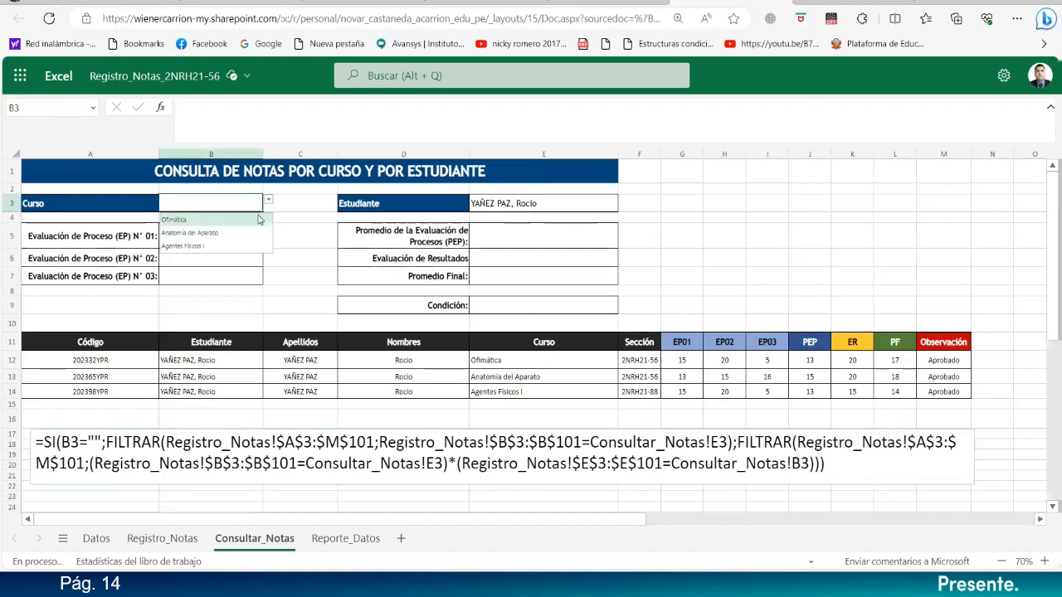
{"action": "left_click", "coordinate": [213, 234]}
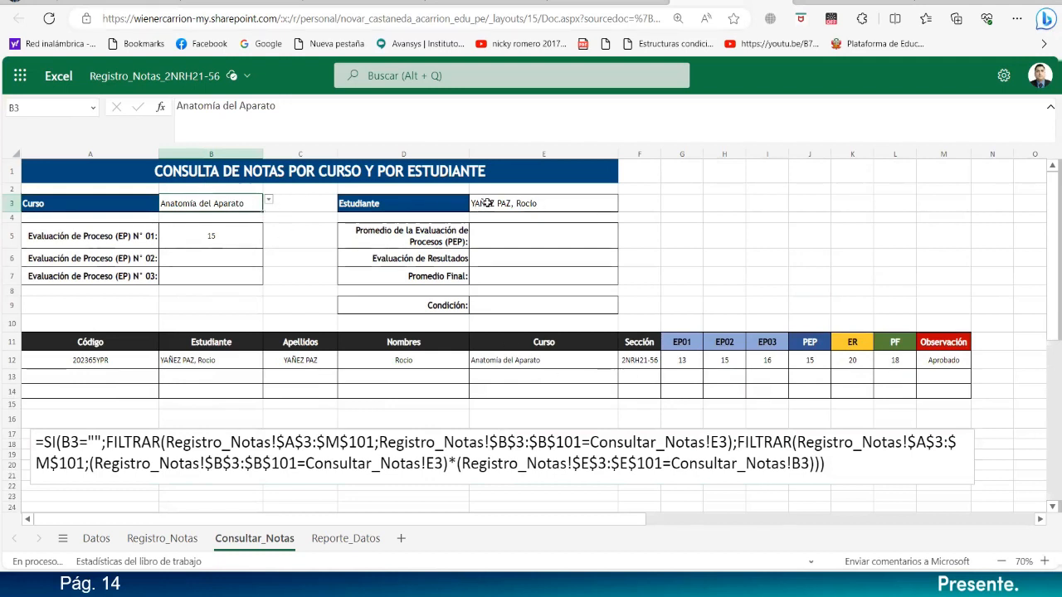
{"action": "left_click", "coordinate": [525, 202]}
{"action": "left_click", "coordinate": [623, 200]}
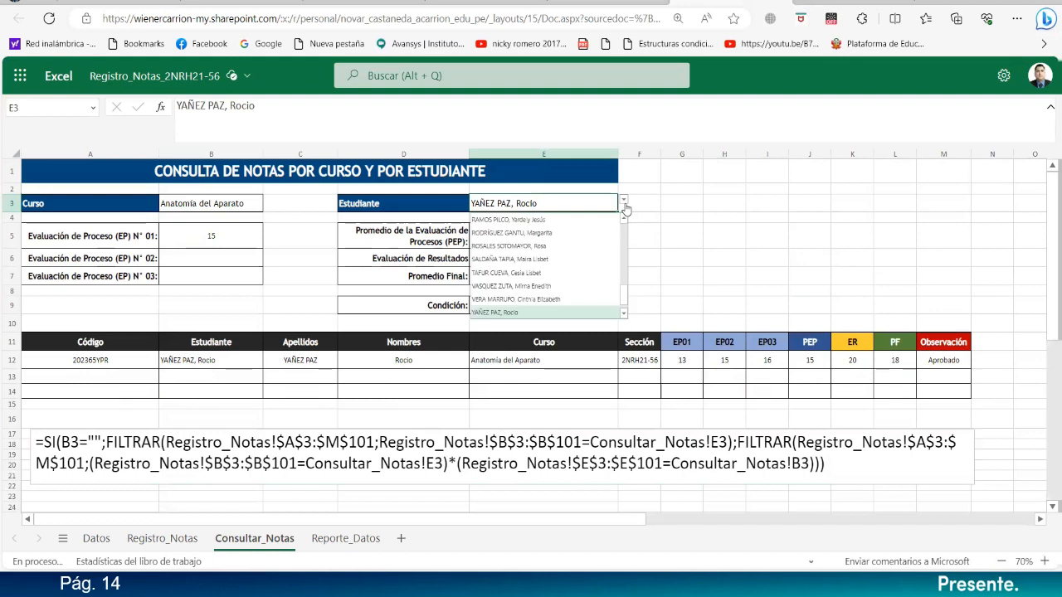
{"action": "left_click", "coordinate": [514, 233]}
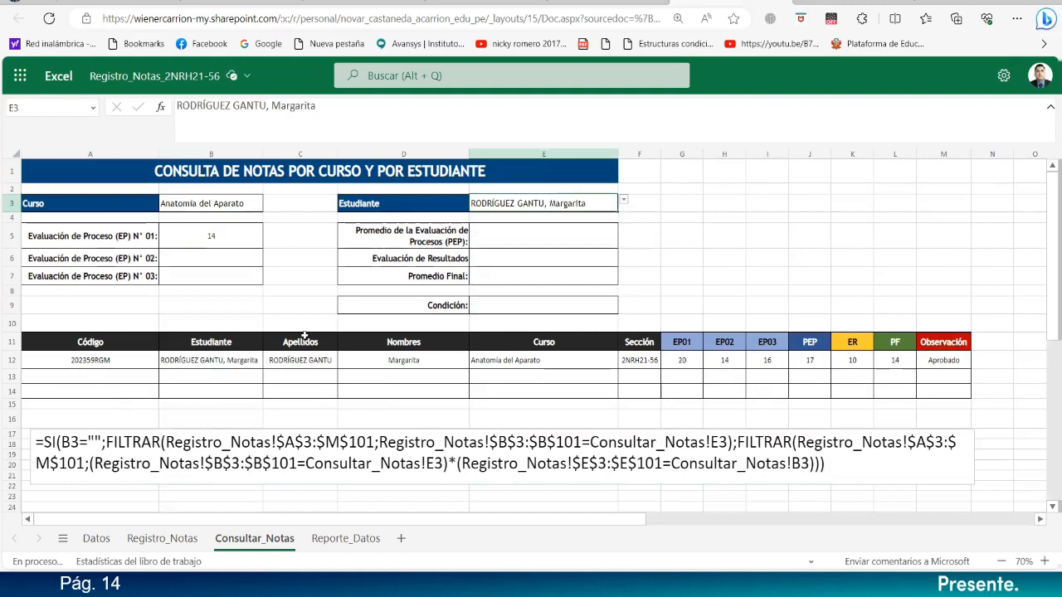
- Switch the Curso cell B3 to Ofimática, then clear it to test the formula with no course selected
{"action": "left_click", "coordinate": [237, 208]}
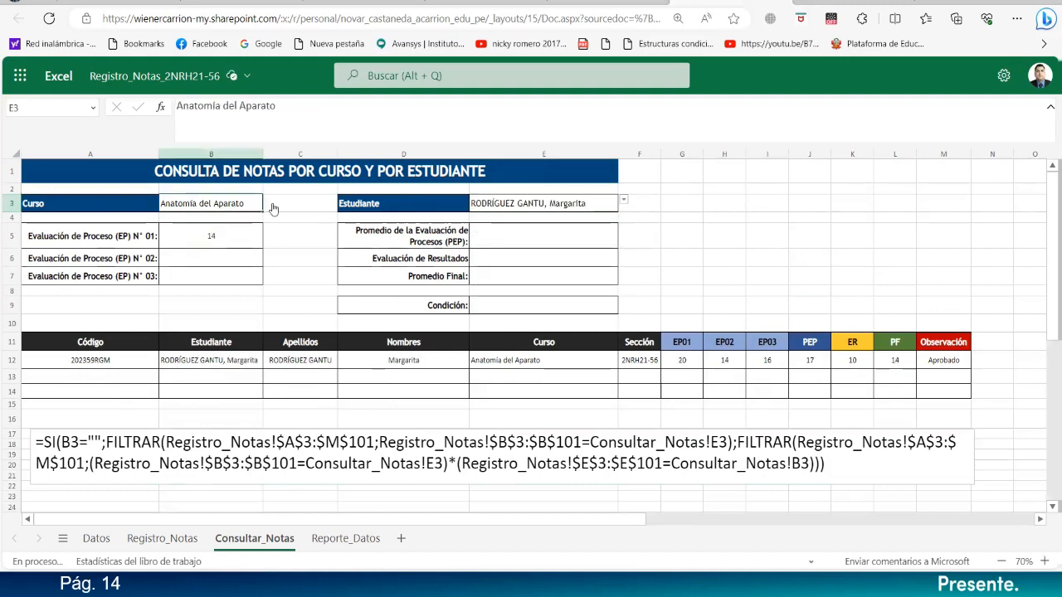
{"action": "left_click", "coordinate": [269, 200]}
{"action": "left_click", "coordinate": [232, 229]}
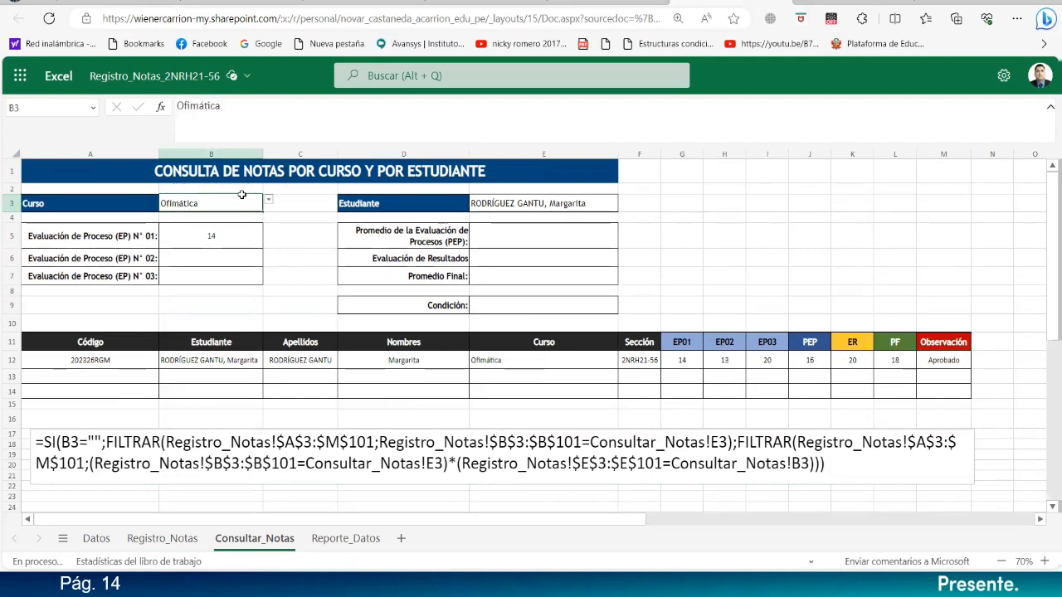
{"action": "key", "text": "Delete"}
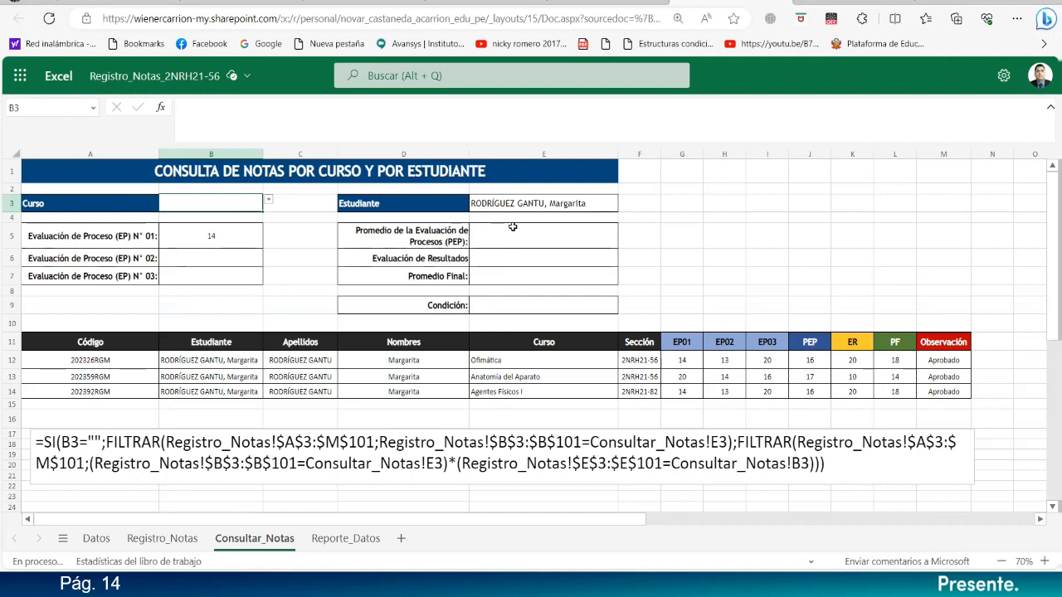
- Highlight the Consultar_Notas!E3 reference in the first FILTRAR function of the text box formula
{"action": "left_click", "coordinate": [83, 446]}
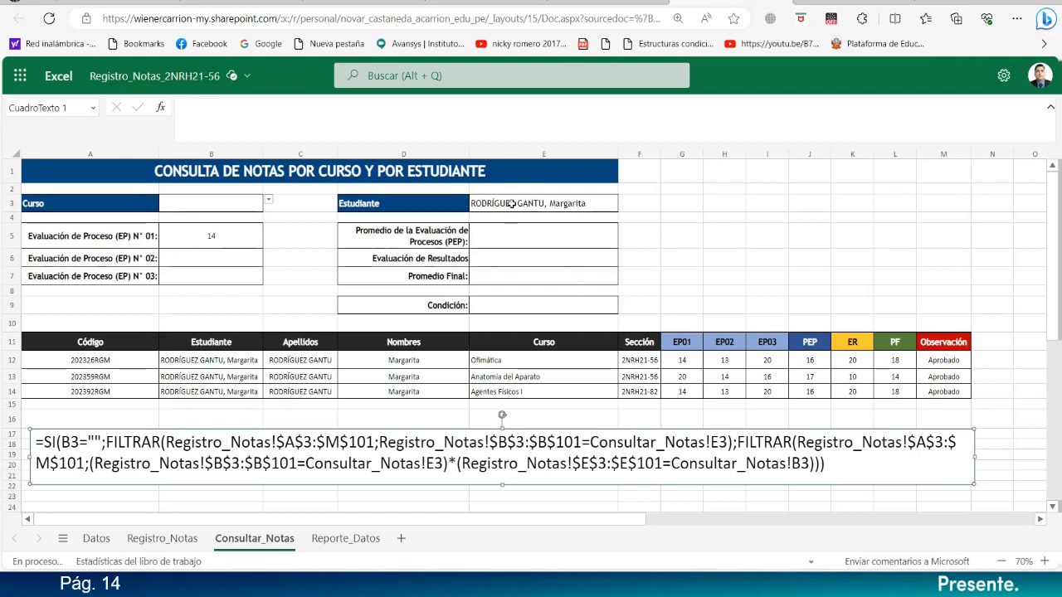
{"action": "left_click", "coordinate": [608, 442]}
{"action": "left_click_drag", "start_coordinate": [729, 443], "coordinate": [591, 443]}
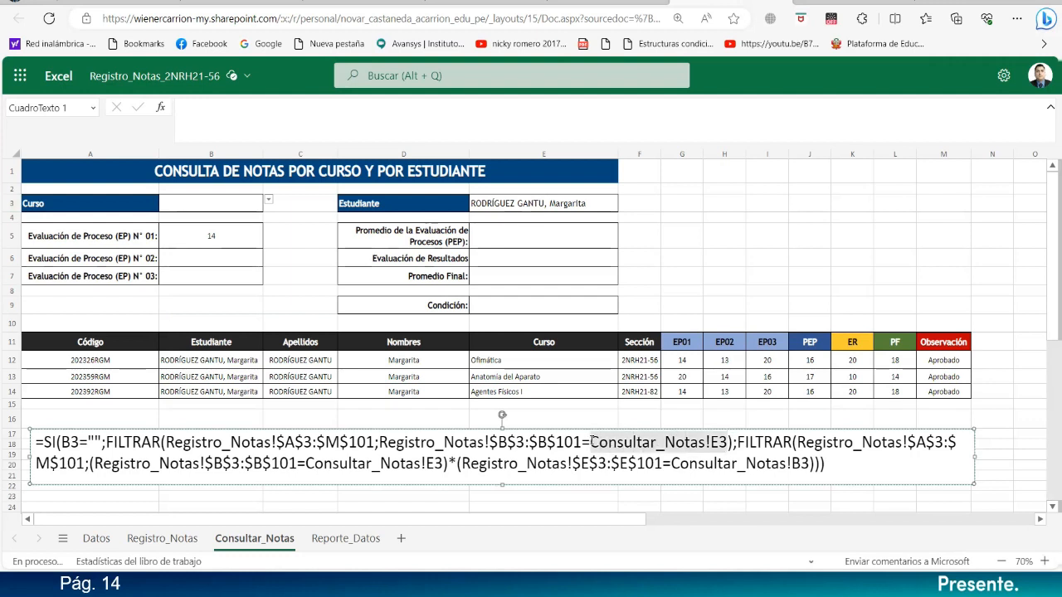
- Collapse the expanded formula bar and highlight the student criterion of the second FILTRAR function in the text box formula
{"action": "left_click", "coordinate": [85, 110]}
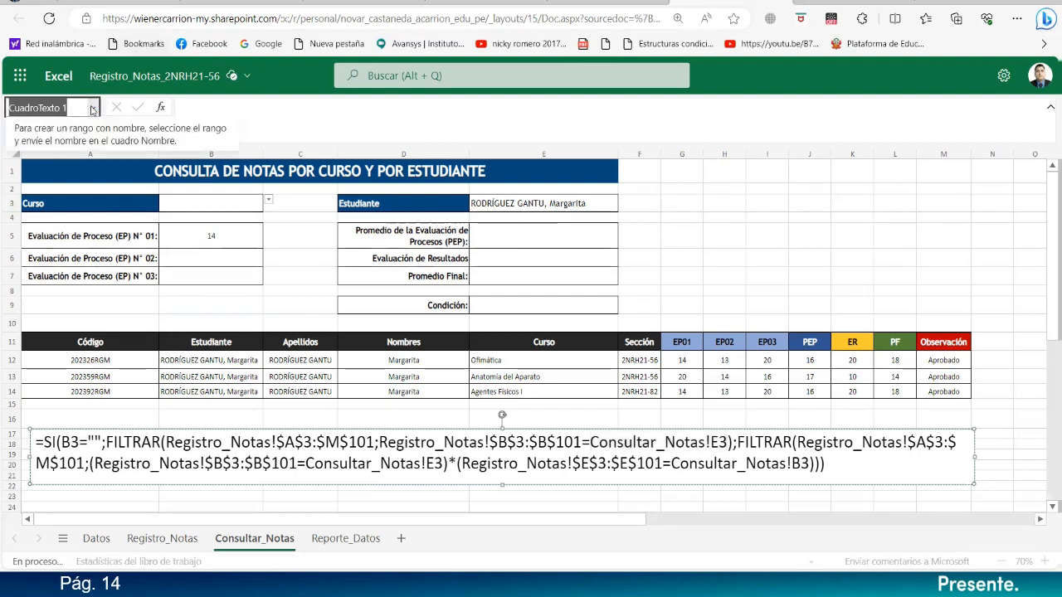
{"action": "left_click", "coordinate": [1051, 107]}
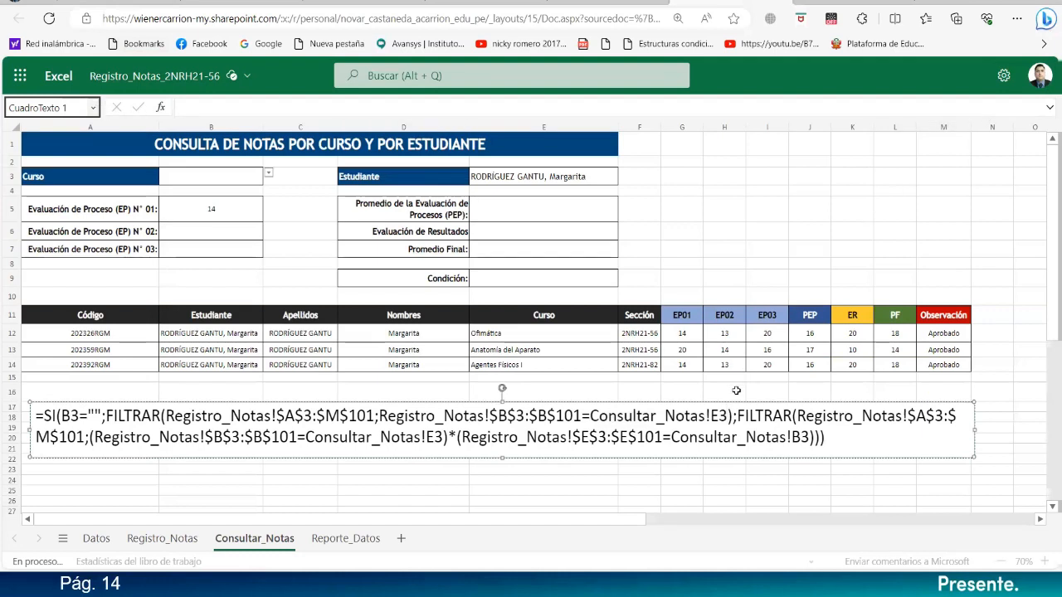
{"action": "left_click", "coordinate": [852, 416]}
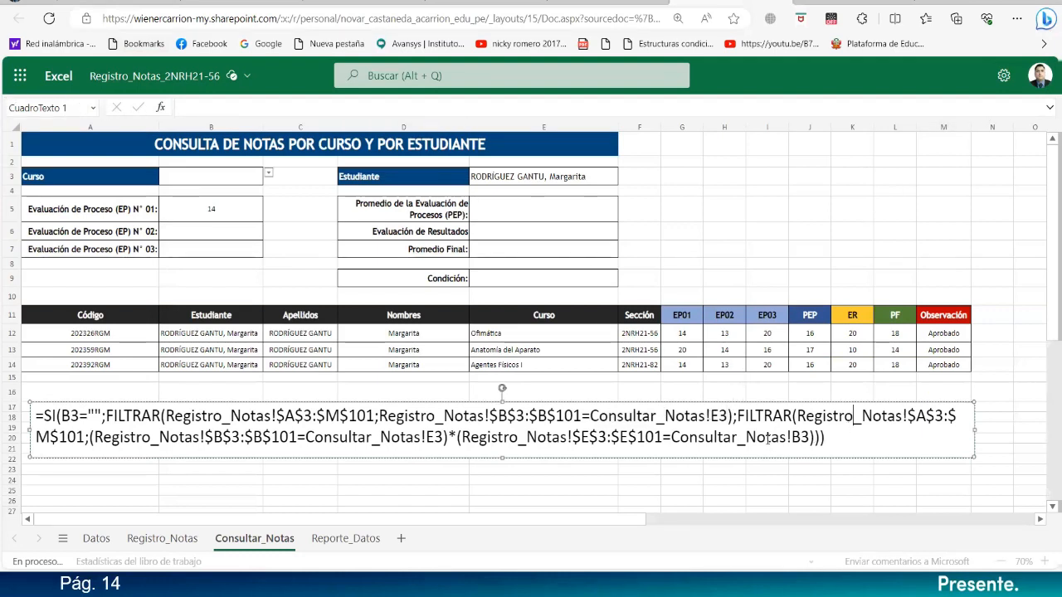
{"action": "left_click_drag", "start_coordinate": [87, 440], "coordinate": [450, 439]}
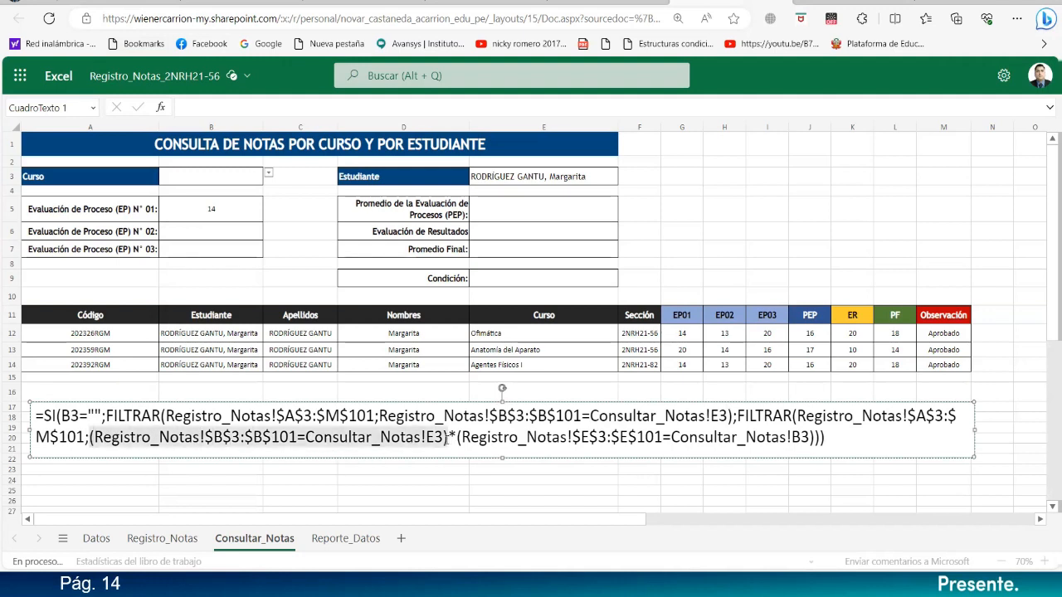
- Color the Consultar_Notas!E3 reference in the second FILTRAR function with the custom dark blue 0b22b5
{"action": "left_click_drag", "start_coordinate": [305, 437], "coordinate": [446, 440]}
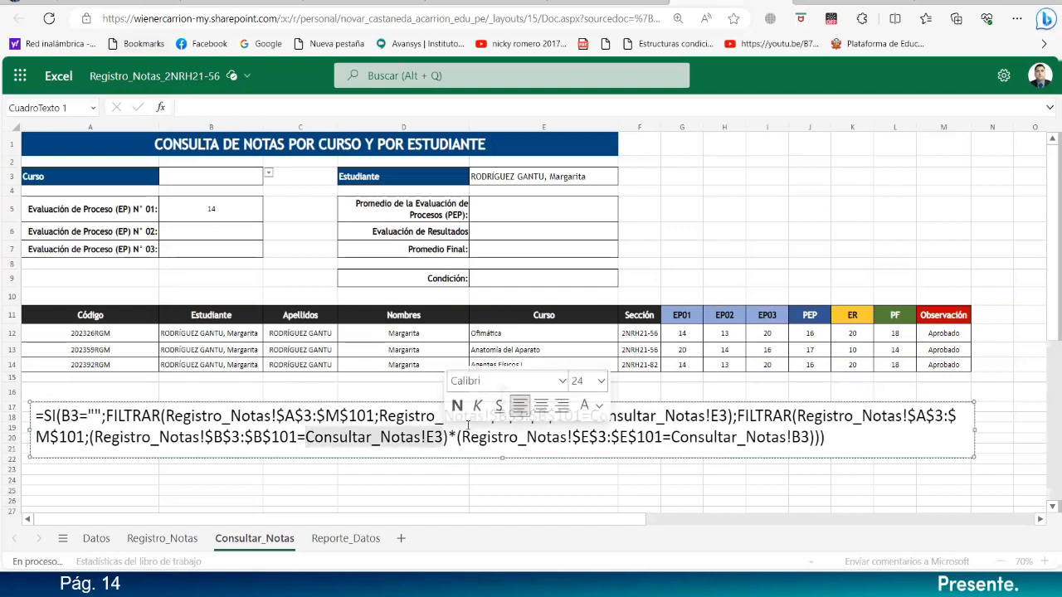
{"action": "left_click", "coordinate": [599, 410]}
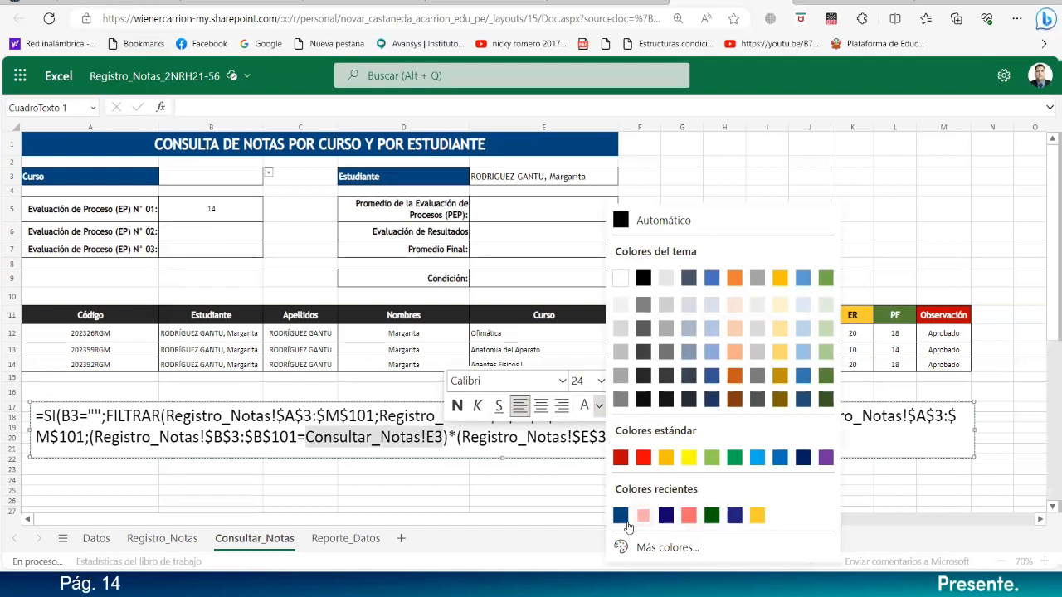
{"action": "left_click", "coordinate": [663, 548]}
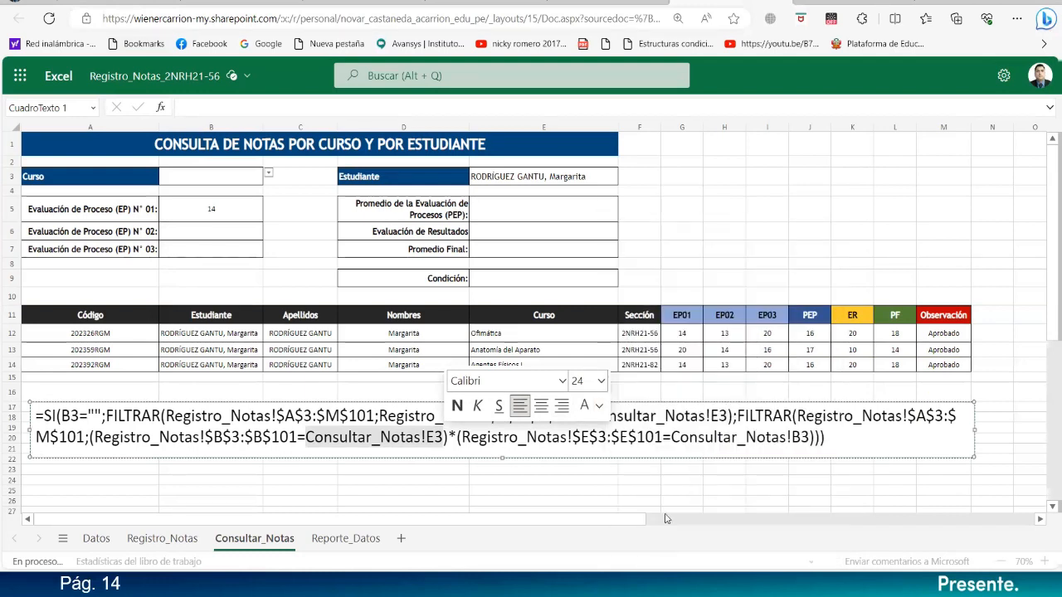
{"action": "left_click", "coordinate": [537, 383]}
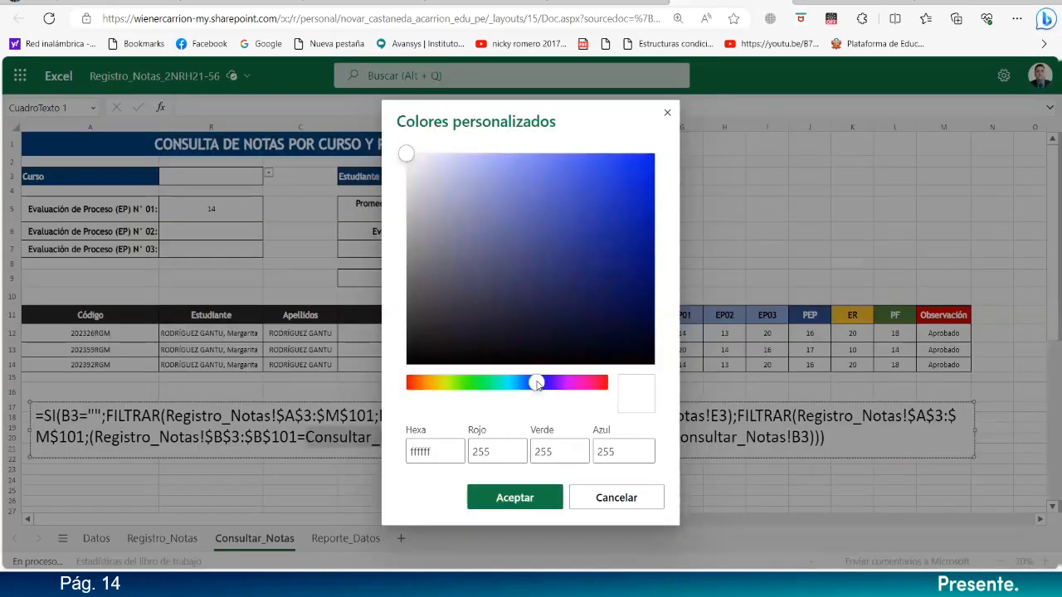
{"action": "left_click", "coordinate": [628, 190]}
{"action": "left_click_drag", "start_coordinate": [628, 191], "coordinate": [639, 215]}
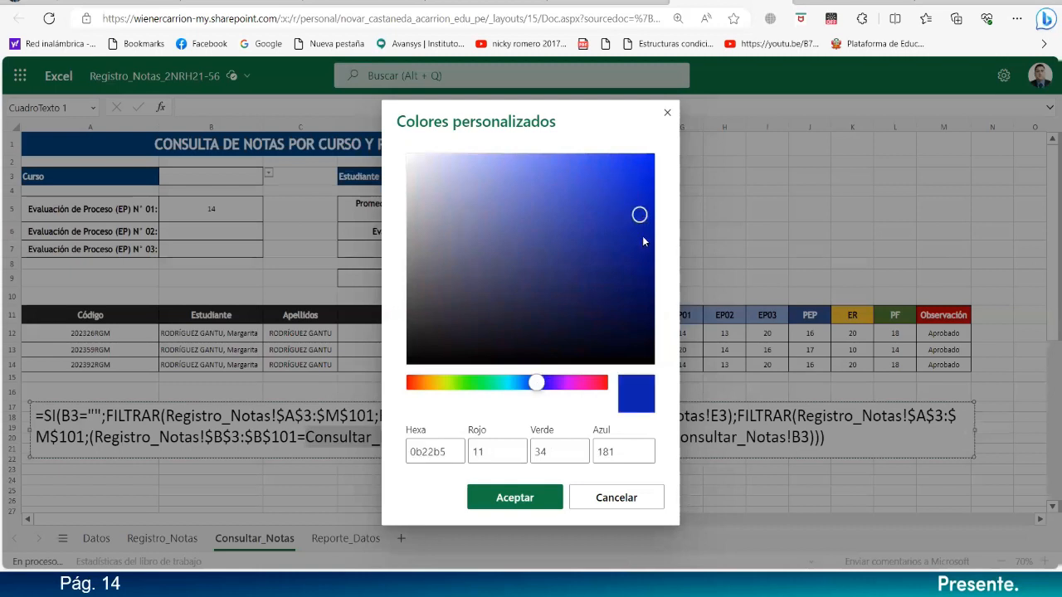
{"action": "left_click", "coordinate": [517, 506]}
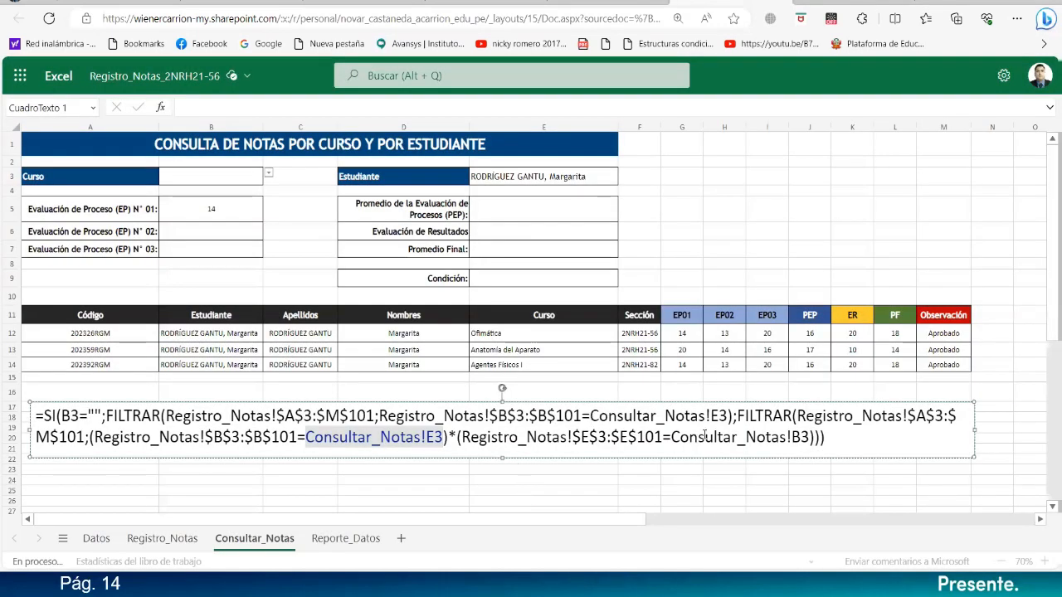
- Apply the same blue to Consultar_Notas!B3, the first FILTRAR's Consultar_Notas!E3 and the B3 reference of the SI test
{"action": "left_click_drag", "start_coordinate": [671, 437], "coordinate": [807, 437]}
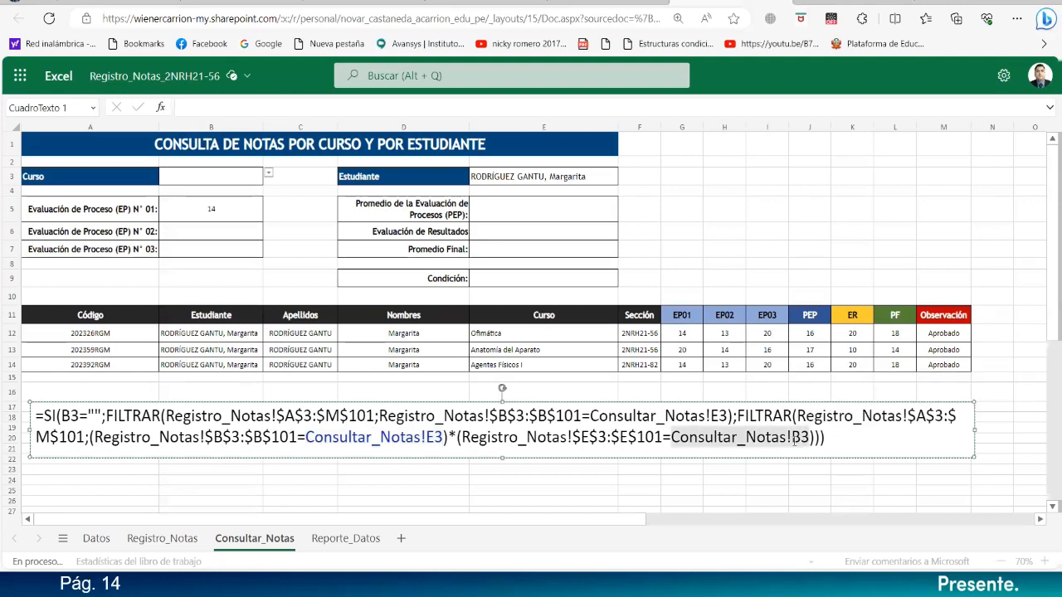
{"action": "left_click", "coordinate": [817, 438]}
{"action": "left_click_drag", "start_coordinate": [810, 437], "coordinate": [674, 435]}
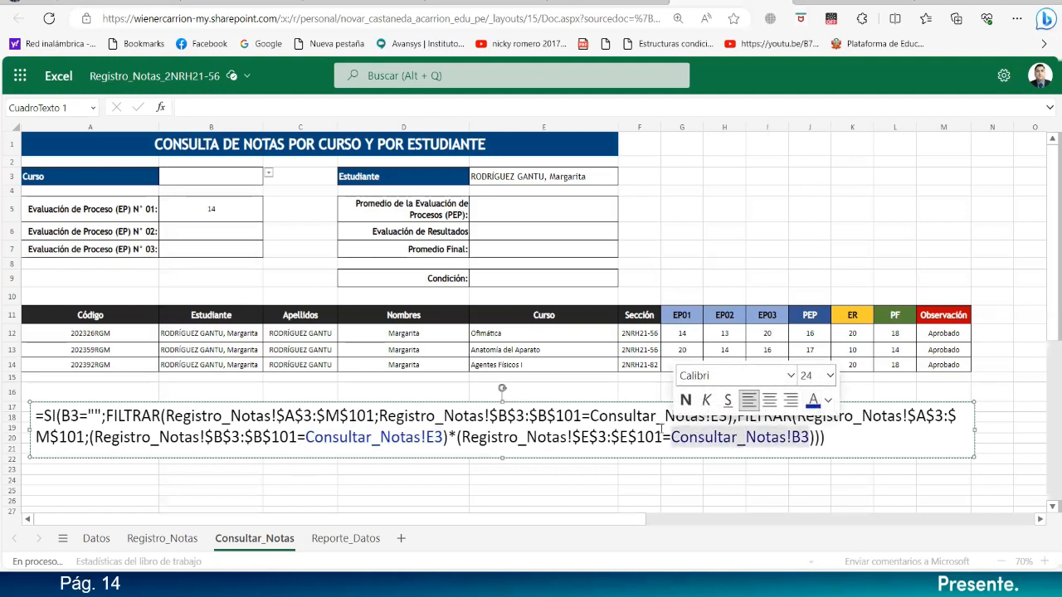
{"action": "left_click", "coordinate": [599, 435]}
{"action": "left_click_drag", "start_coordinate": [728, 415], "coordinate": [594, 415]}
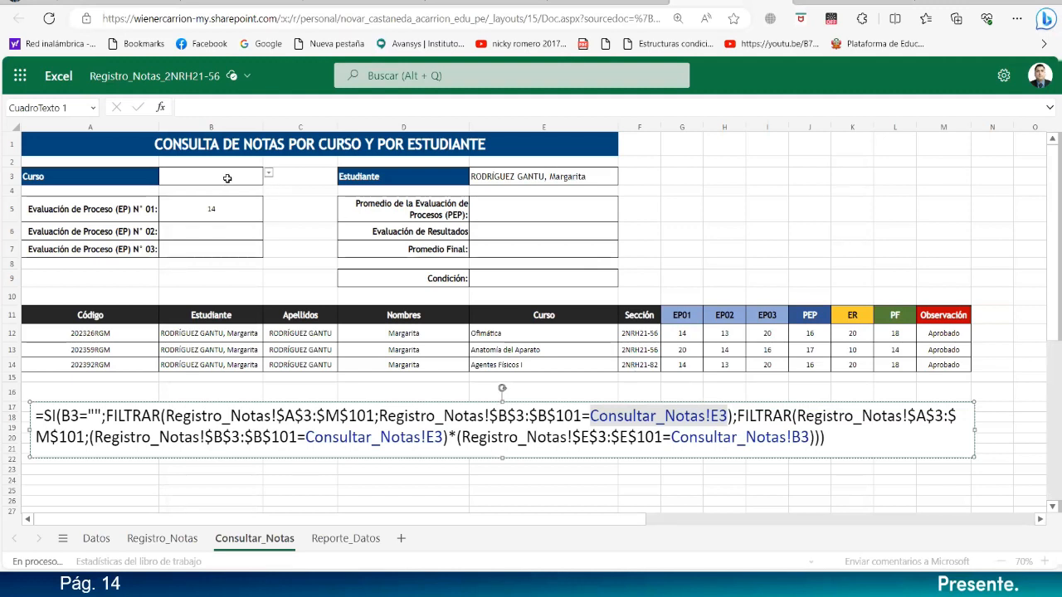
{"action": "left_click", "coordinate": [71, 415]}
{"action": "double_click", "coordinate": [72, 415]}
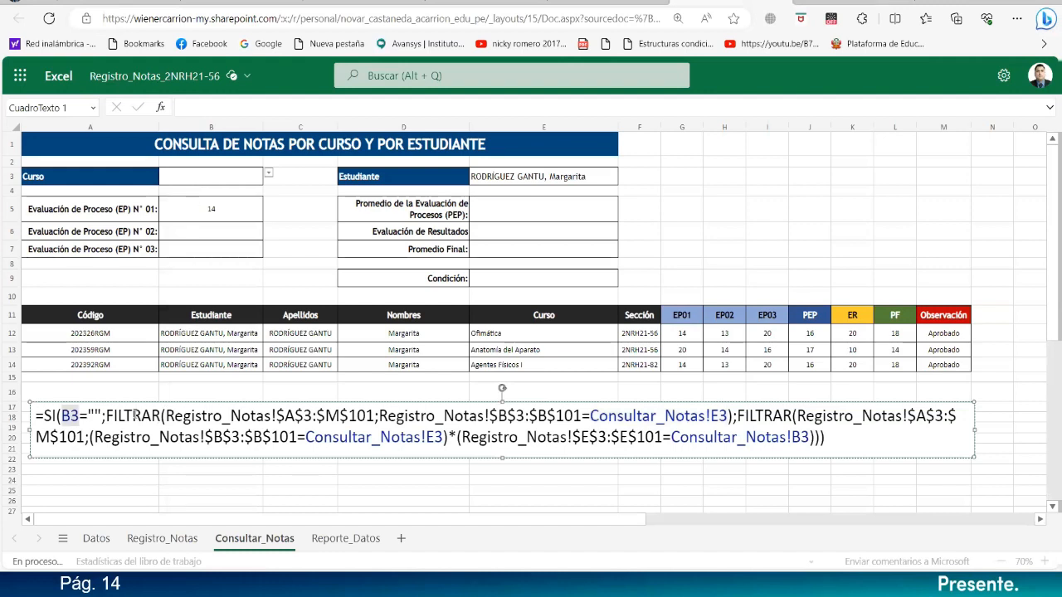
- Make the SI and both FILTRAR function names bold in the text box formula
{"action": "double_click", "coordinate": [133, 415]}
{"action": "left_click", "coordinate": [146, 380]}
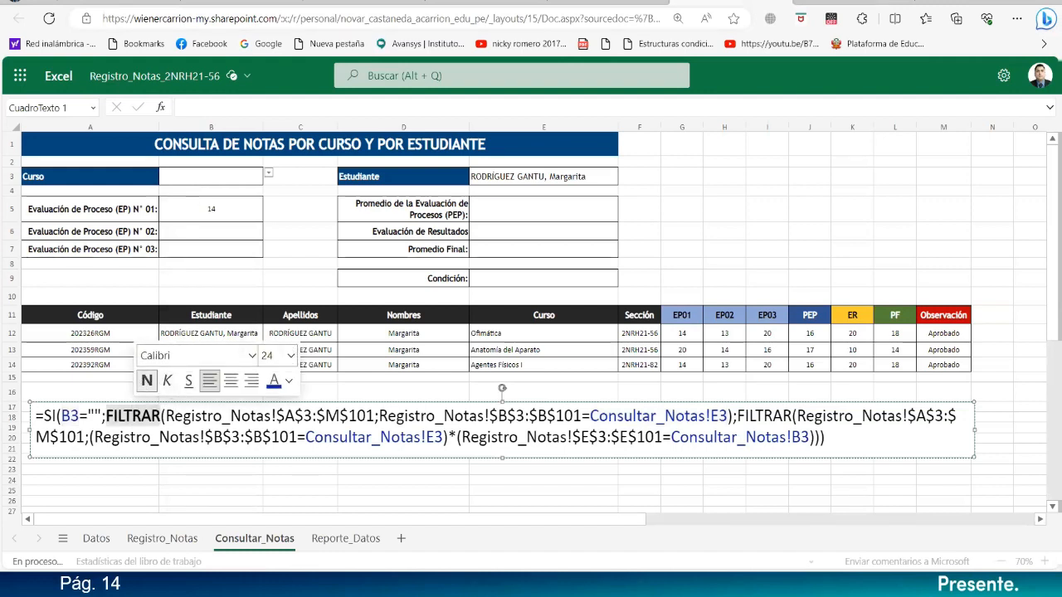
{"action": "double_click", "coordinate": [49, 414]}
{"action": "left_click", "coordinate": [61, 384]}
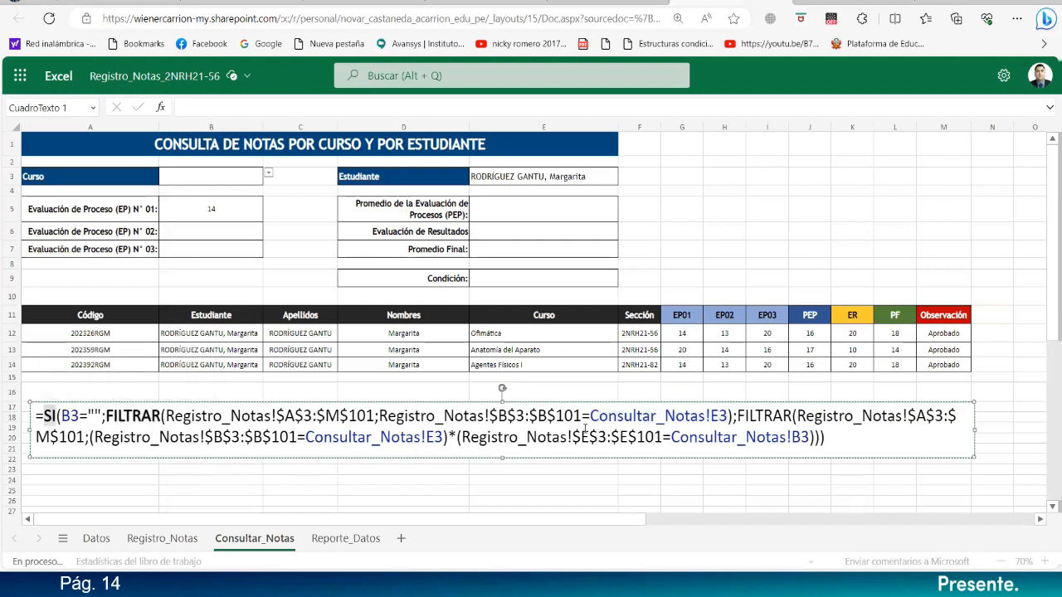
{"action": "double_click", "coordinate": [752, 416]}
{"action": "left_click", "coordinate": [767, 384]}
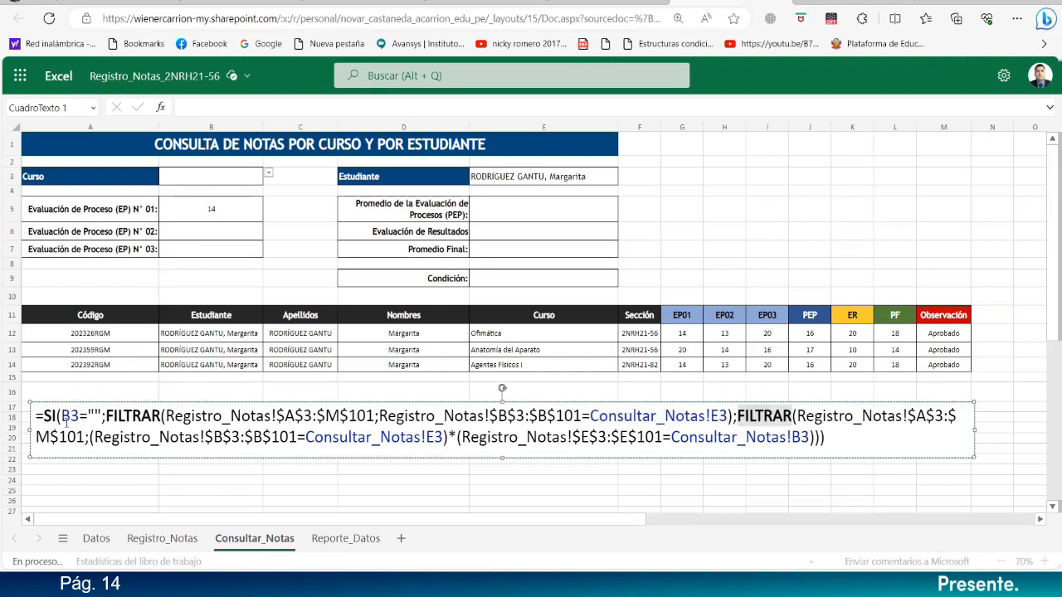
- Break the text box formula so that each FILTRAR function starts on its own line
{"action": "left_click", "coordinate": [104, 415]}
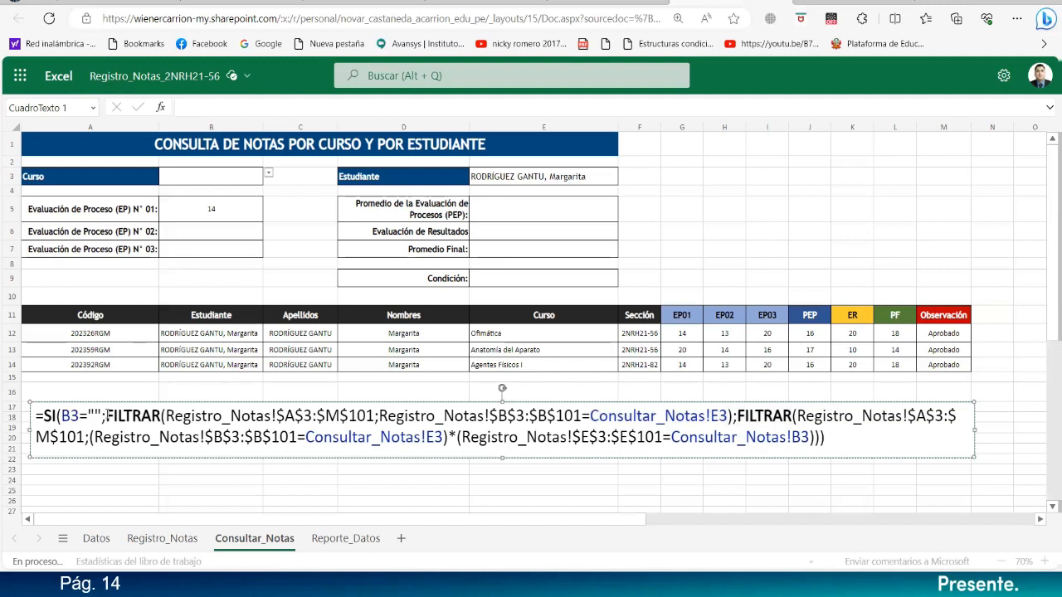
{"action": "key", "text": "Return"}
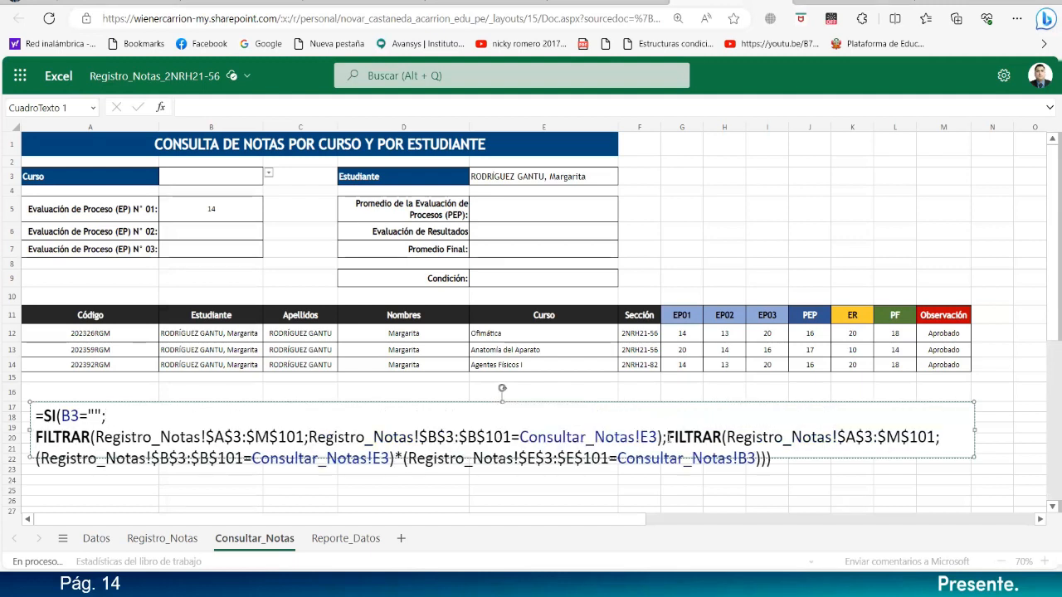
{"action": "key", "text": "Return"}
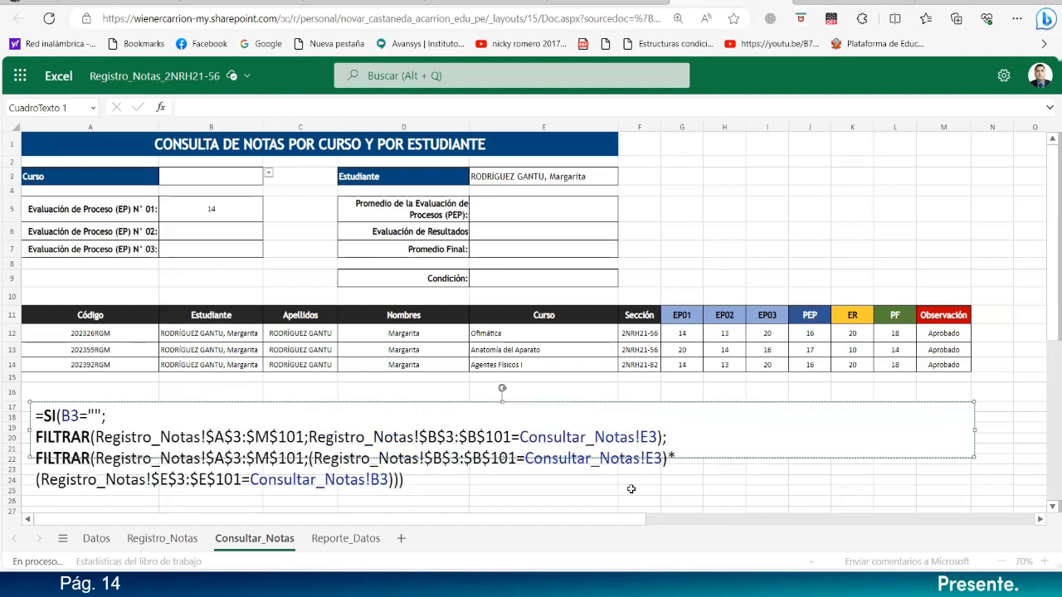
- Enlarge the text box downward to fit all formula lines and widen it to about column O
{"action": "left_click", "coordinate": [502, 497]}
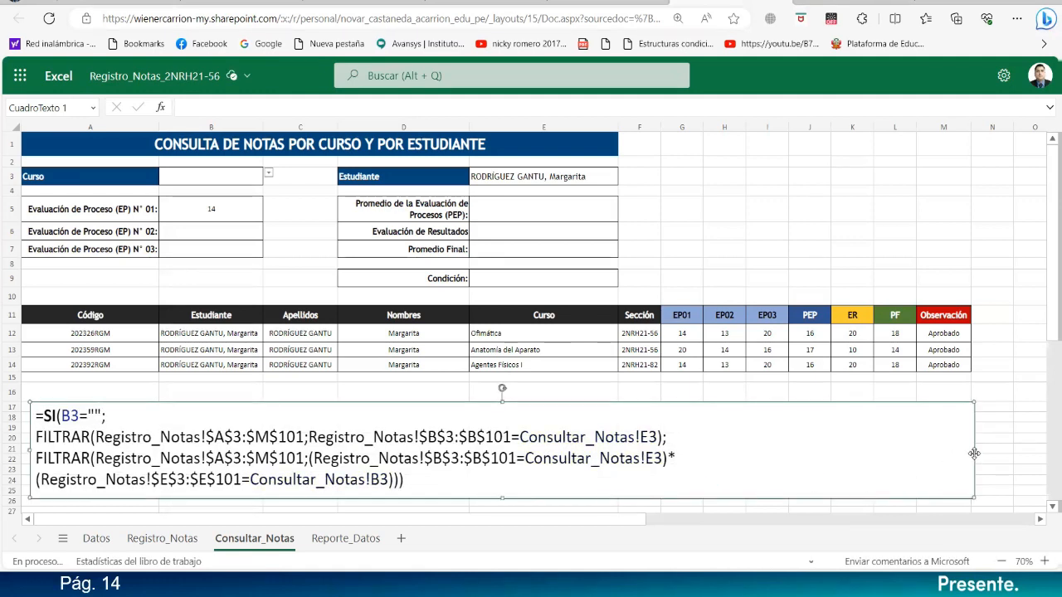
{"action": "left_click_drag", "start_coordinate": [974, 452], "coordinate": [1045, 452]}
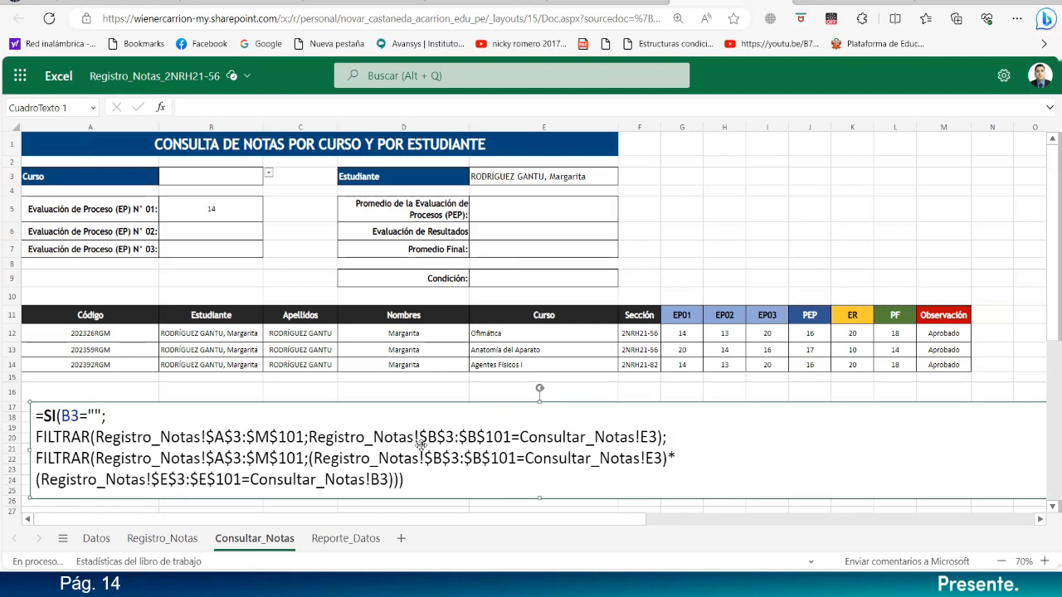
{"action": "left_click", "coordinate": [482, 508]}
- Recolor both Consultar_Notas!E3 references and the Consultar_Notas!B3 reference in the text box formula with the same blue
{"action": "left_click", "coordinate": [442, 462]}
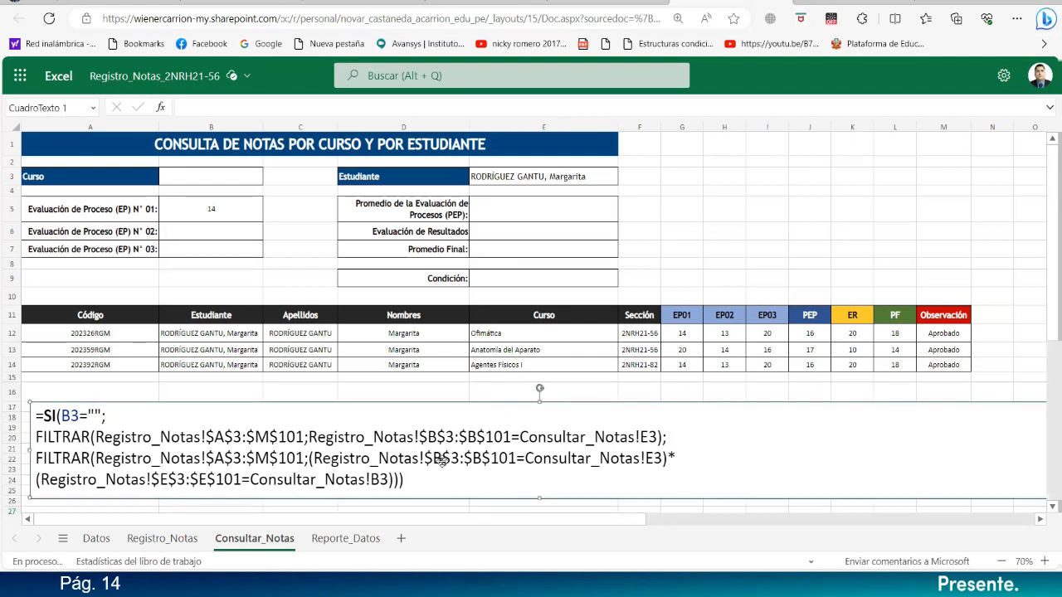
{"action": "left_click", "coordinate": [404, 480]}
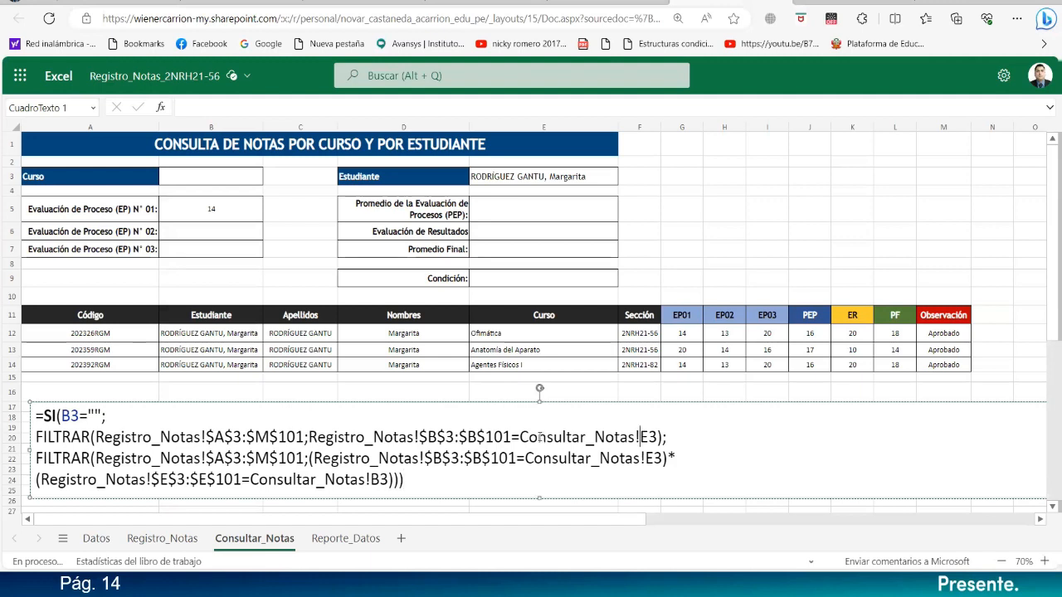
{"action": "left_click_drag", "start_coordinate": [521, 438], "coordinate": [657, 437]}
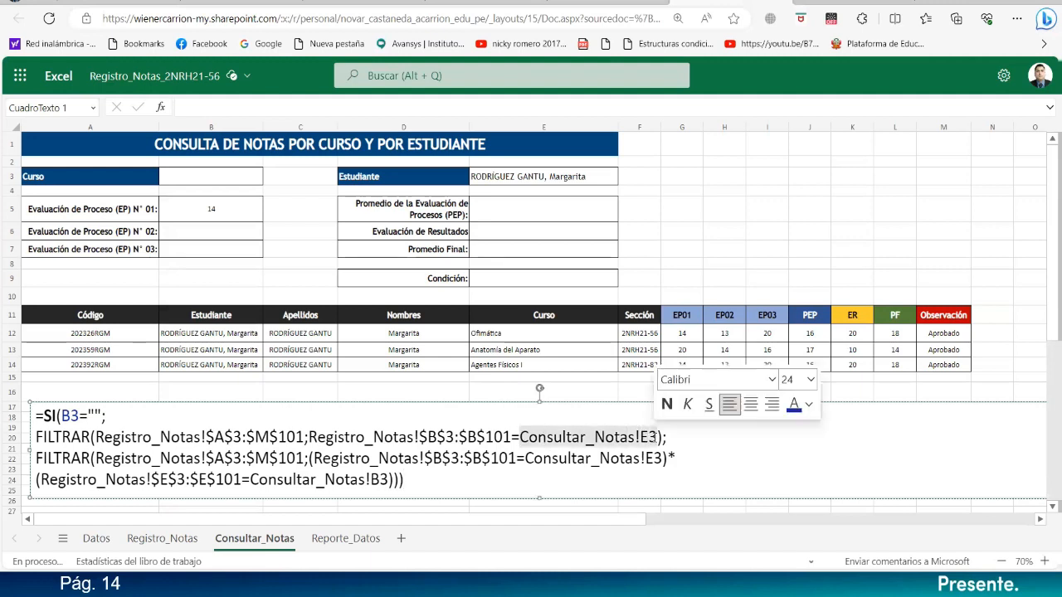
{"action": "left_click", "coordinate": [794, 409]}
{"action": "left_click", "coordinate": [591, 458]}
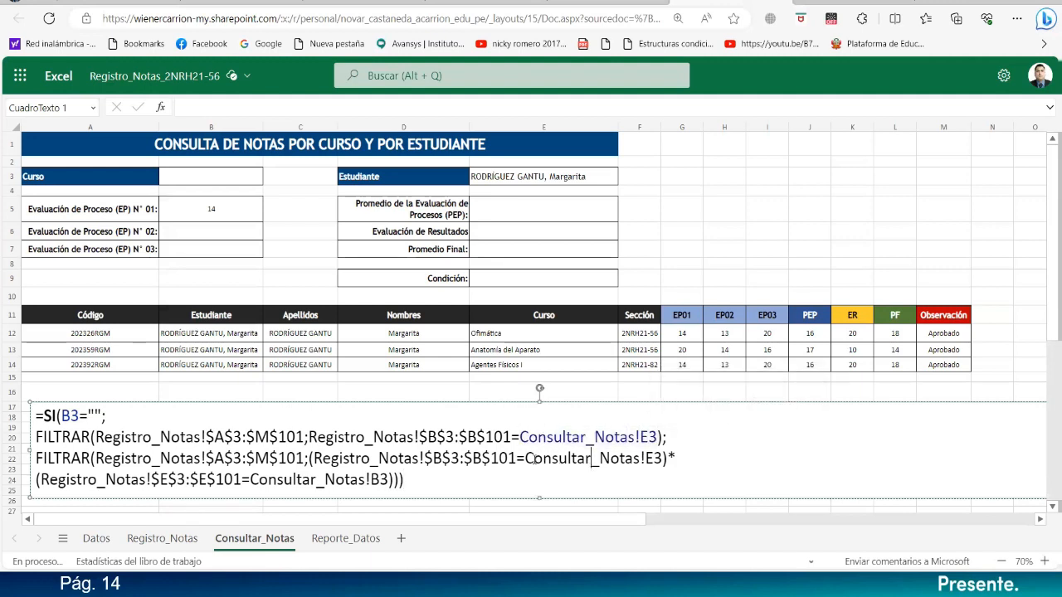
{"action": "left_click_drag", "start_coordinate": [526, 455], "coordinate": [668, 458]}
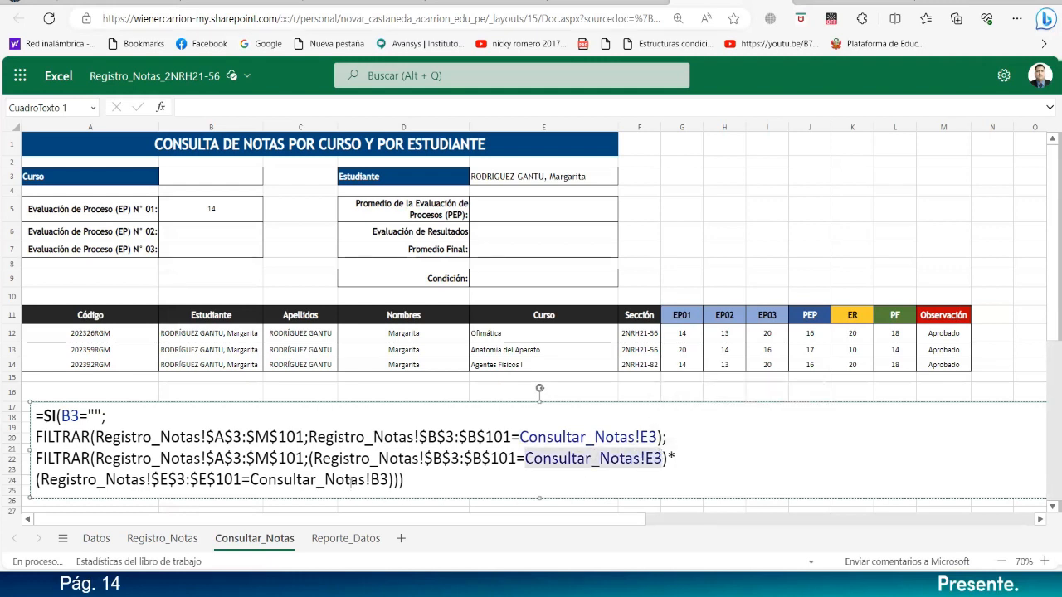
{"action": "left_click", "coordinate": [350, 481]}
{"action": "left_click_drag", "start_coordinate": [389, 479], "coordinate": [253, 481]}
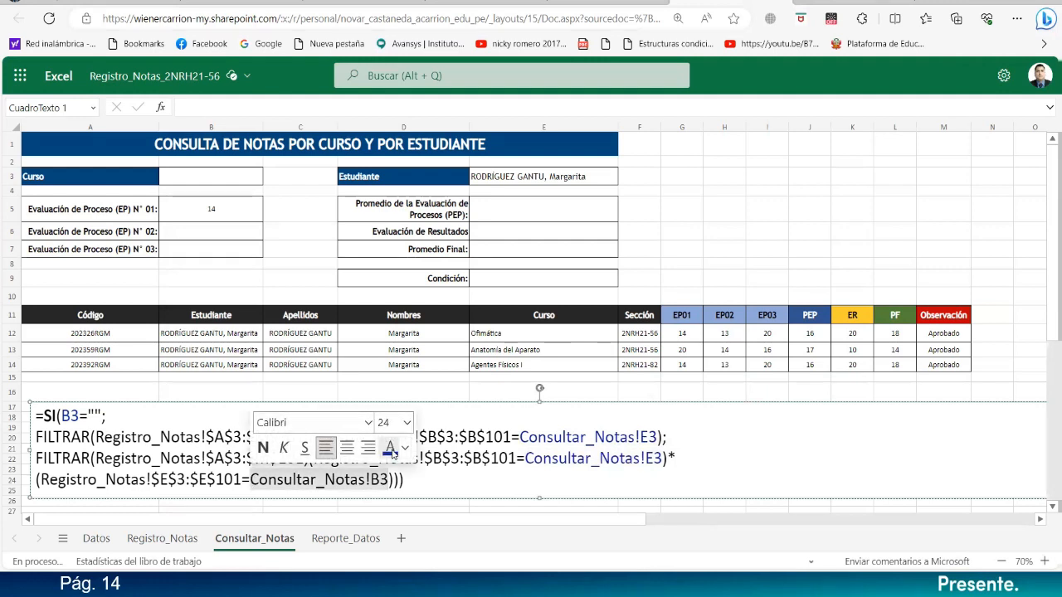
{"action": "left_click", "coordinate": [168, 457]}
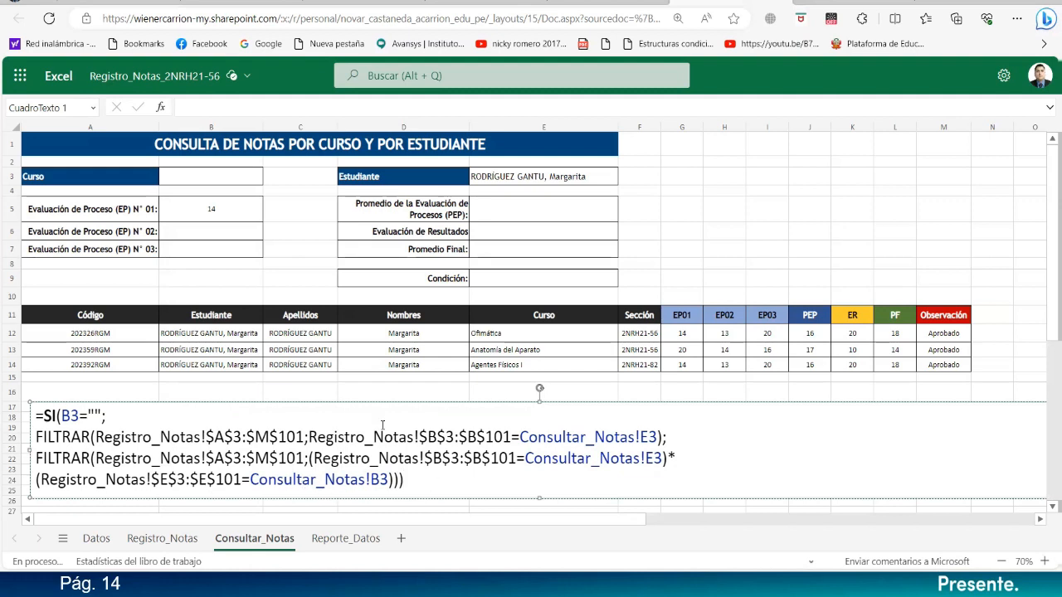
{"action": "left_click", "coordinate": [329, 394]}
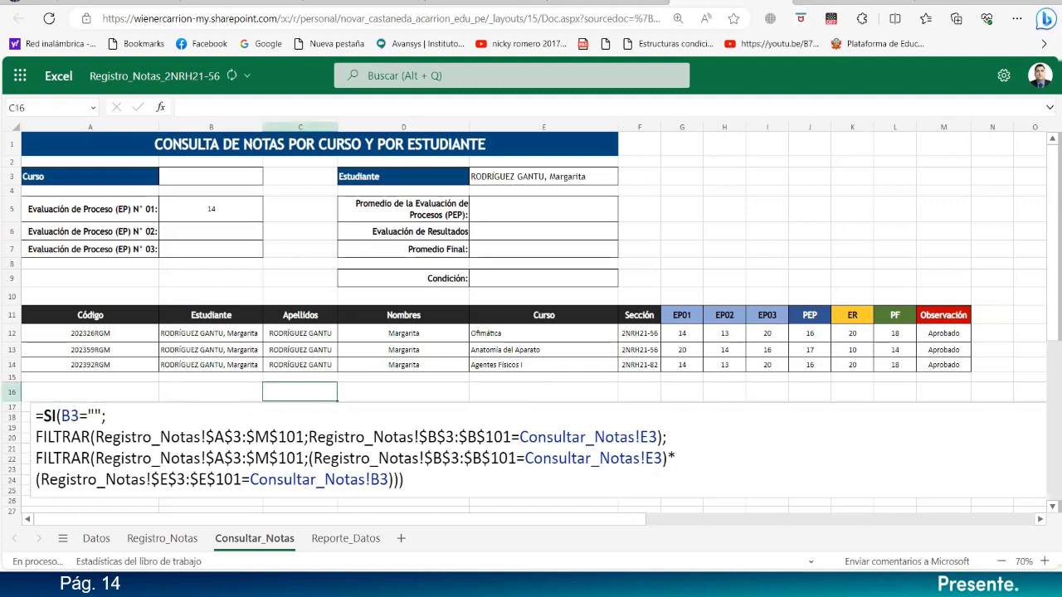
- Show the FILTRAR formula in A12 and the BUSCARV formula in the Evaluación de Proceso N° 01 cell B5
{"action": "left_click", "coordinate": [93, 333]}
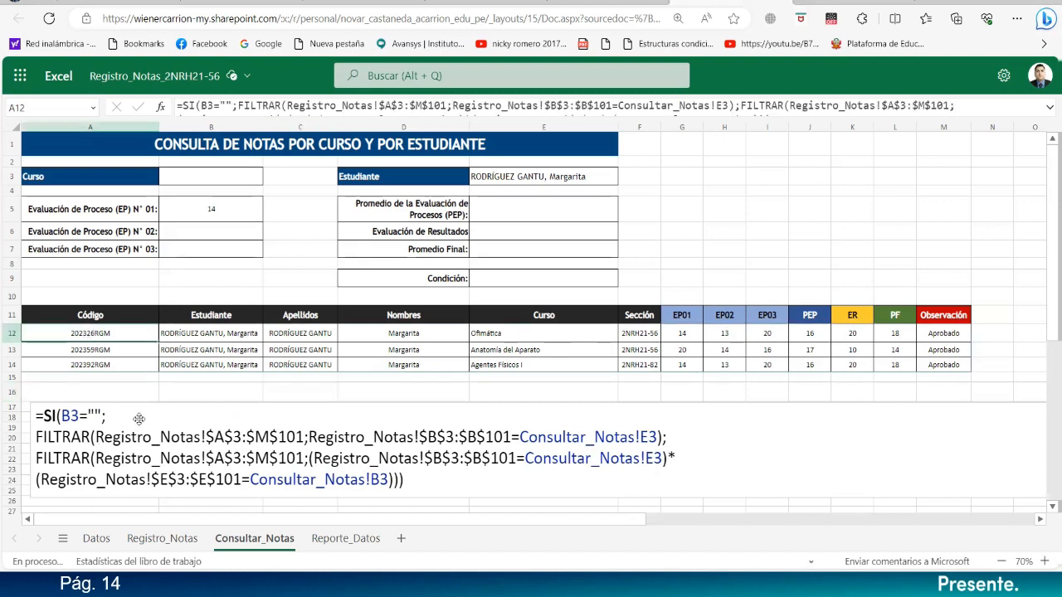
{"action": "left_click", "coordinate": [231, 207]}
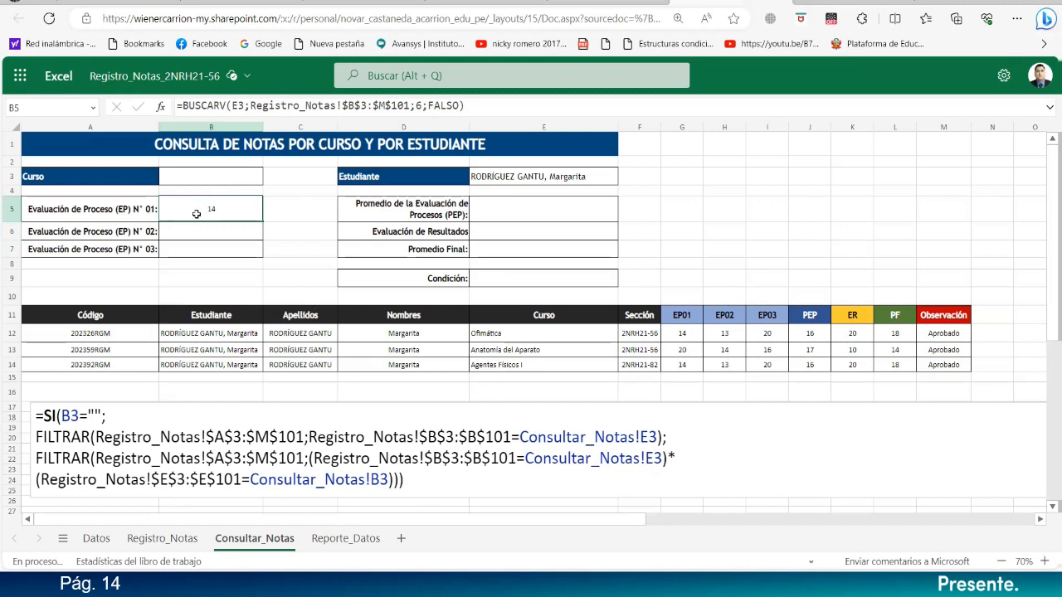
- Set the Curso cell B3 to Anatomía del Aparato and show the BUSCARV formula in cell B5 again
{"action": "left_click", "coordinate": [257, 179]}
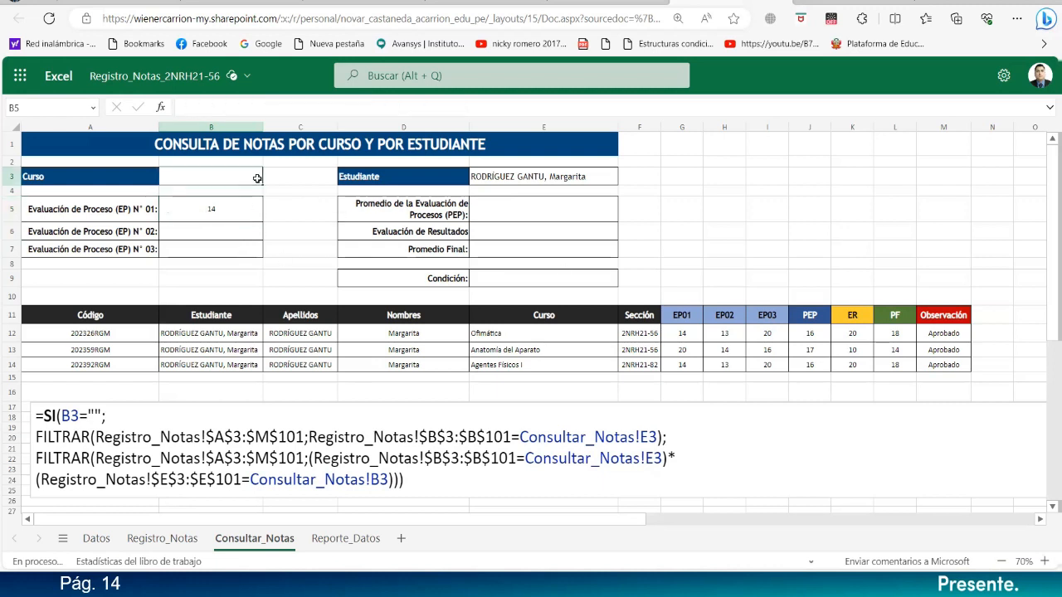
{"action": "left_click", "coordinate": [268, 174]}
{"action": "left_click", "coordinate": [248, 205]}
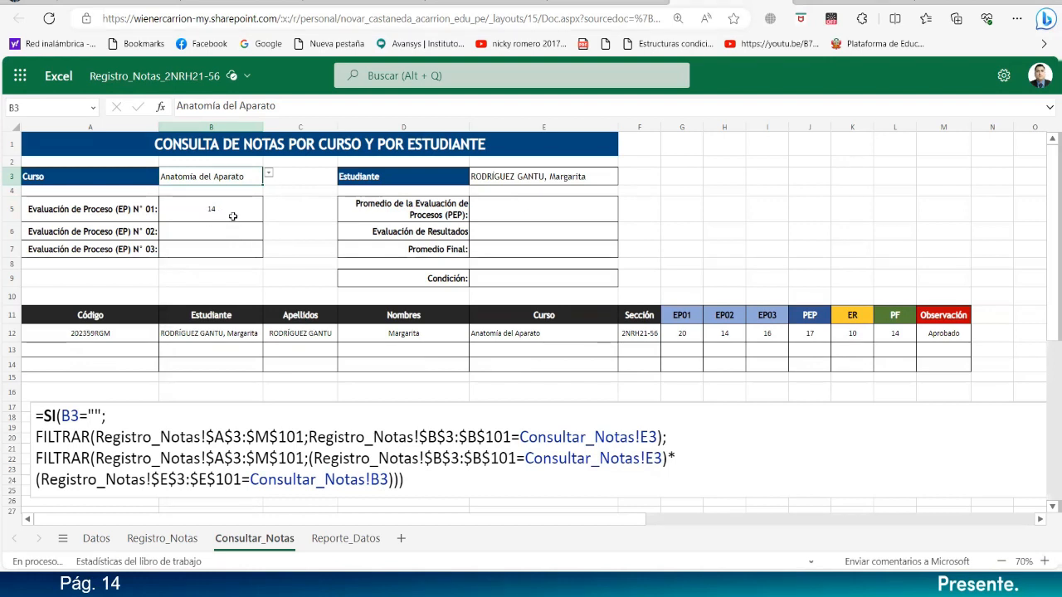
{"action": "left_click", "coordinate": [233, 216]}
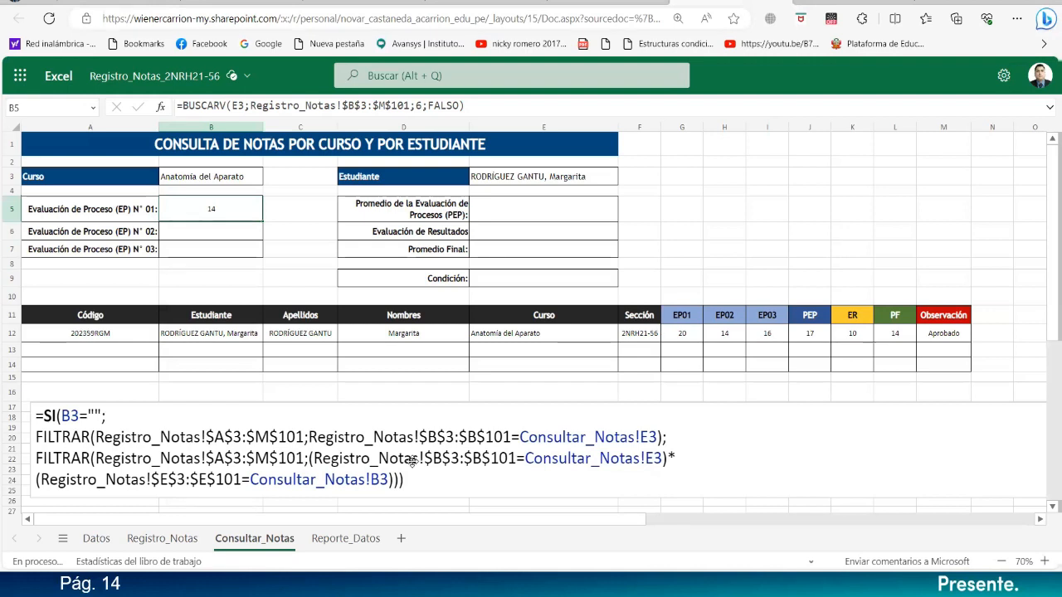
- Show the FILTRAR formula in A12 and inspect the filtered EP01 and EP03 grades in row 12
{"action": "left_click", "coordinate": [78, 335]}
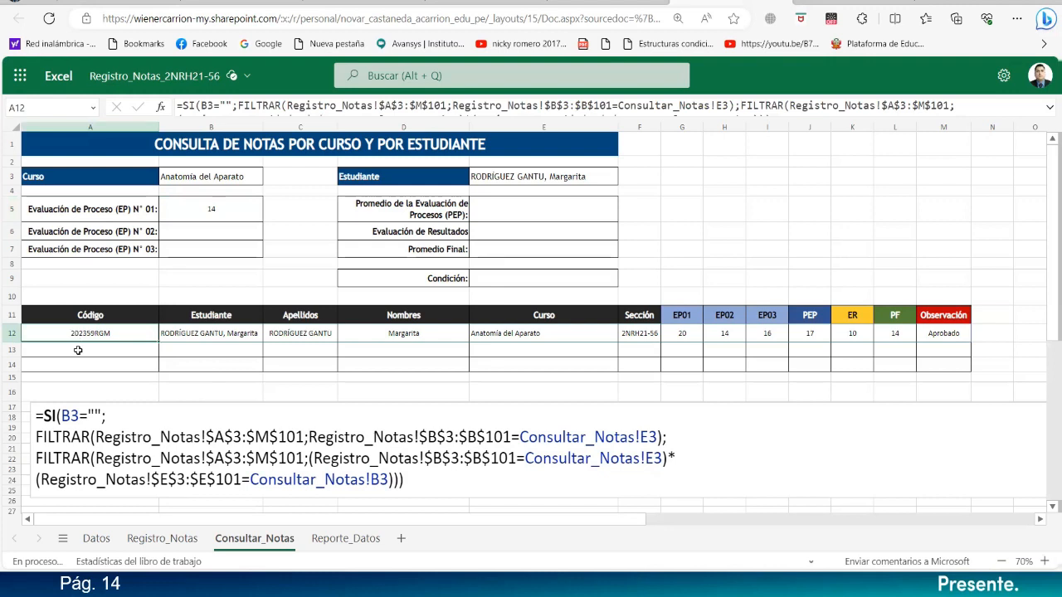
{"action": "left_click", "coordinate": [682, 332]}
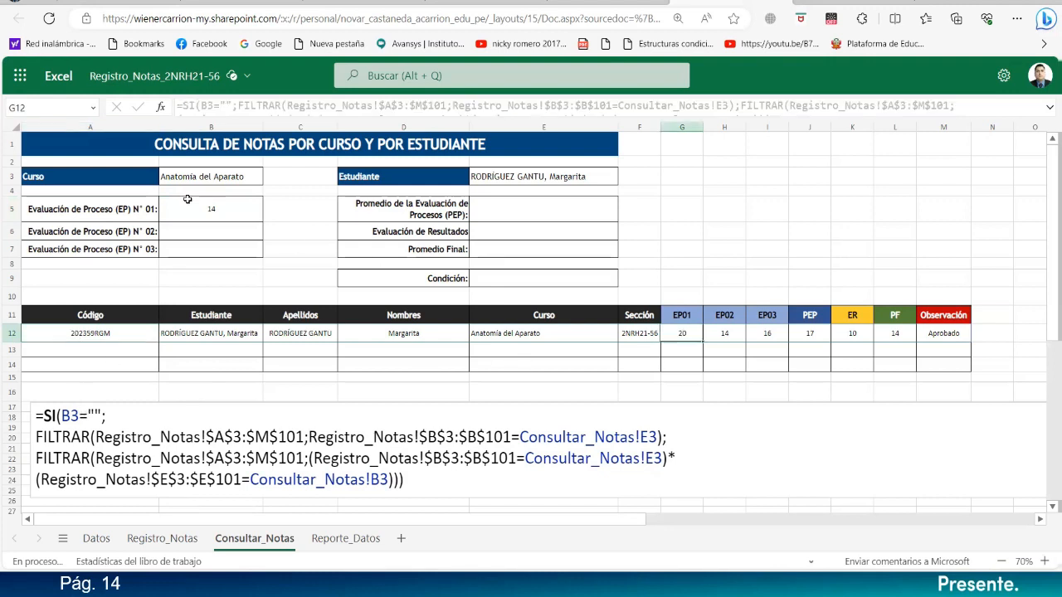
{"action": "left_click", "coordinate": [765, 336]}
{"action": "left_click", "coordinate": [690, 338]}
{"action": "left_click", "coordinate": [36, 335]}
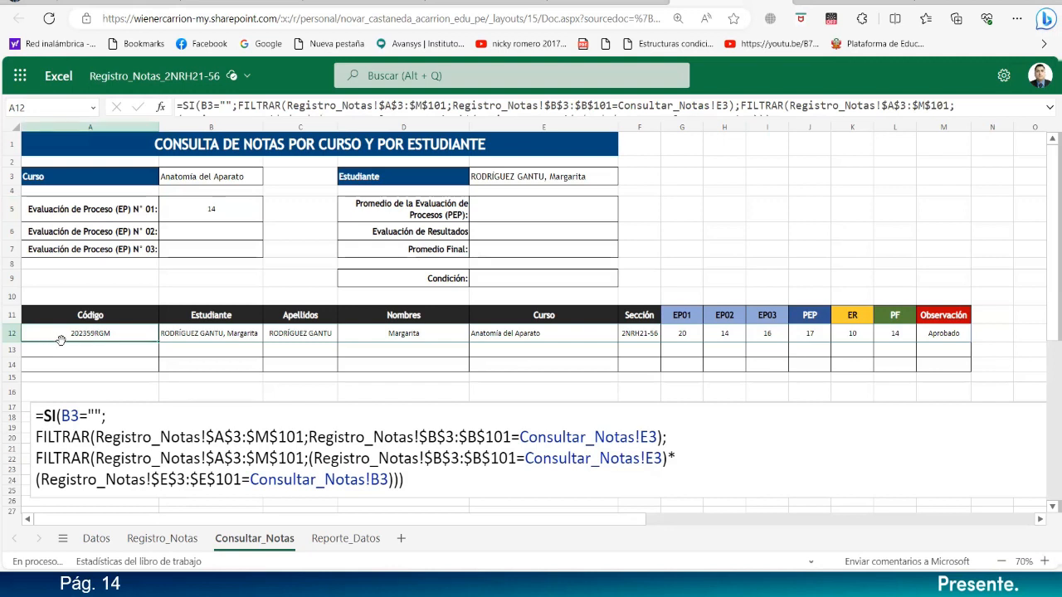
{"action": "left_click", "coordinate": [857, 228]}
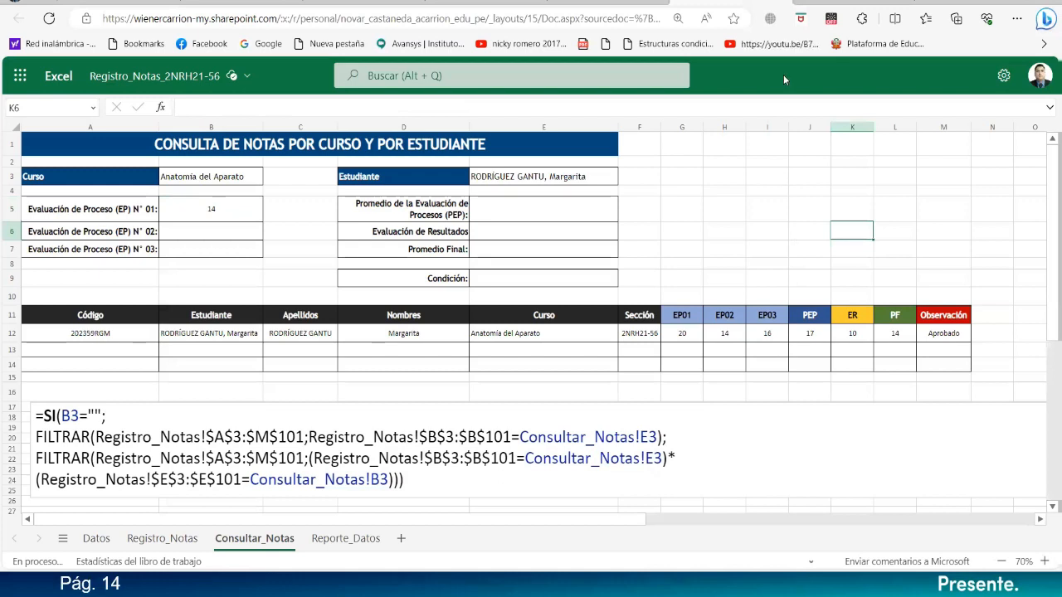
- Go to the workbook's OneDrive location and open the folder Ofimática - Fisioterapia y Rehabilitación in Mis archivos
{"action": "right_click", "coordinate": [747, 5]}
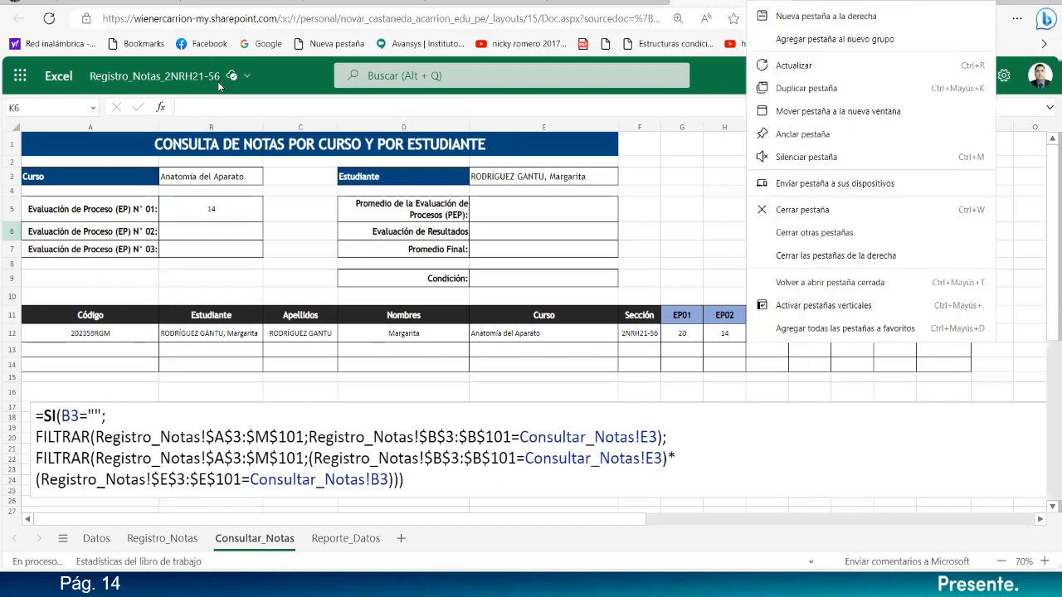
{"action": "left_click", "coordinate": [245, 79]}
{"action": "left_click", "coordinate": [247, 80]}
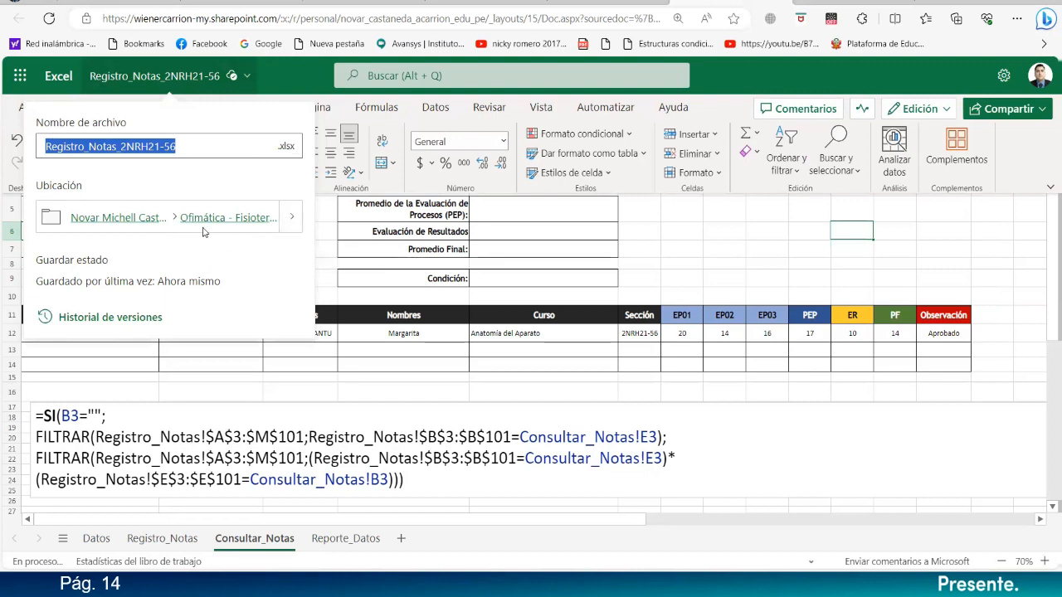
{"action": "left_click", "coordinate": [135, 225]}
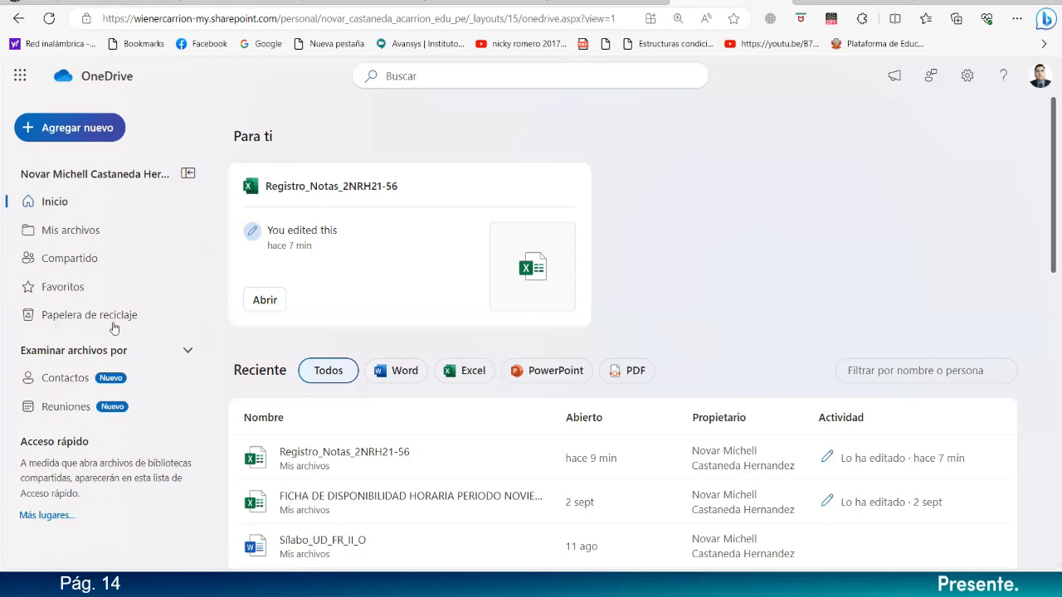
{"action": "left_click", "coordinate": [86, 234]}
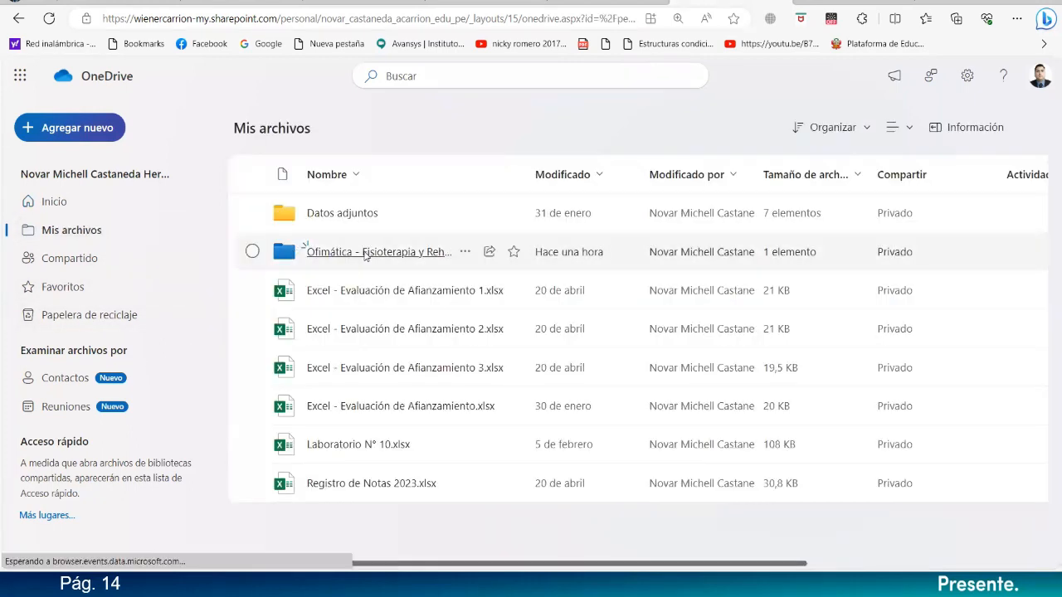
{"action": "left_click", "coordinate": [366, 253]}
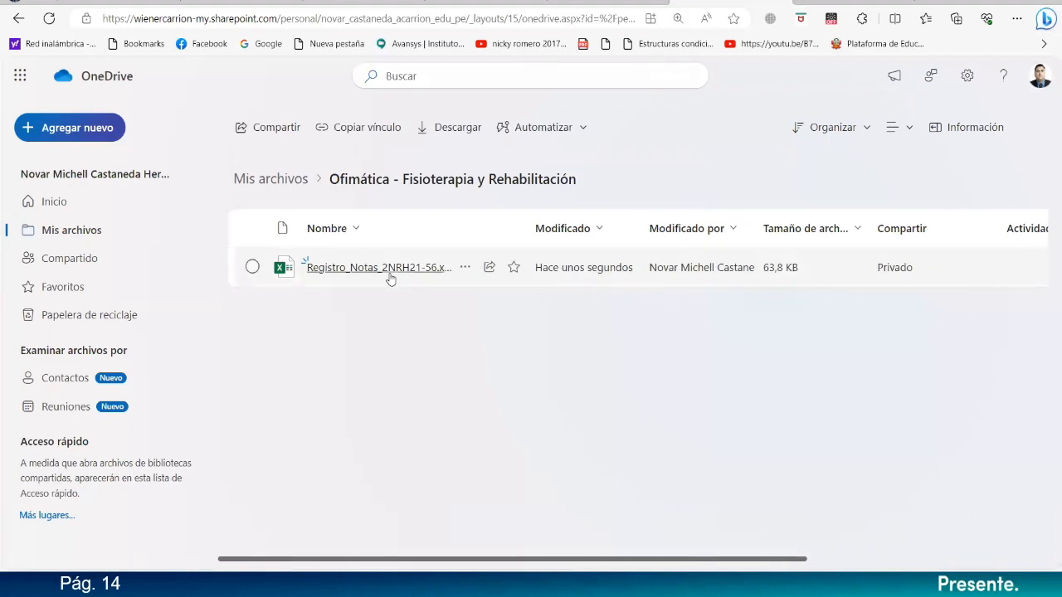
- Download the Registro_Notas_2NRH21-56 workbook from the OneDrive folder
{"action": "mouse_move", "coordinate": [389, 278]}
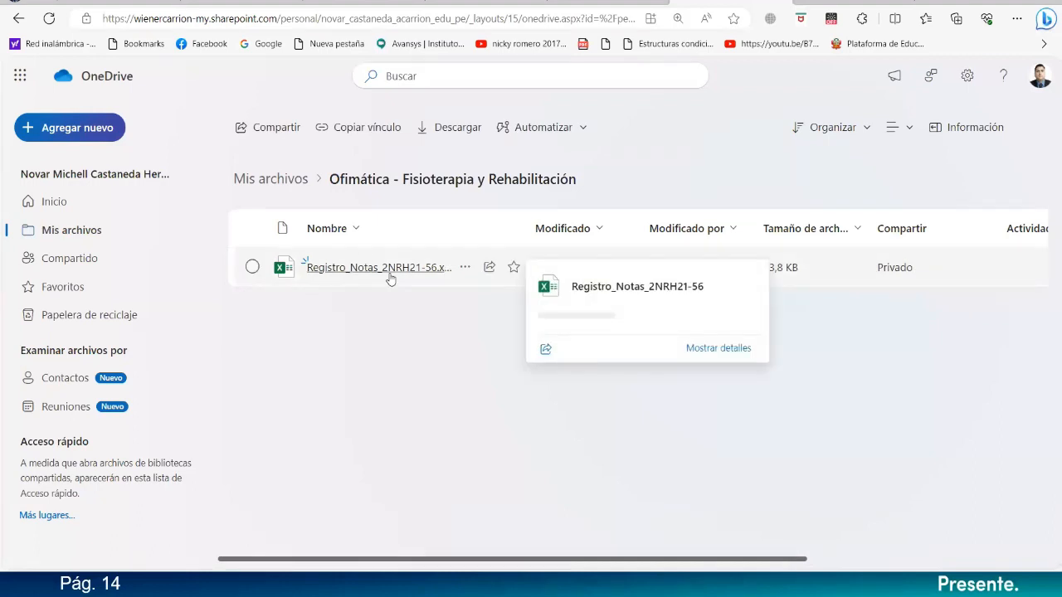
{"action": "left_click", "coordinate": [252, 267]}
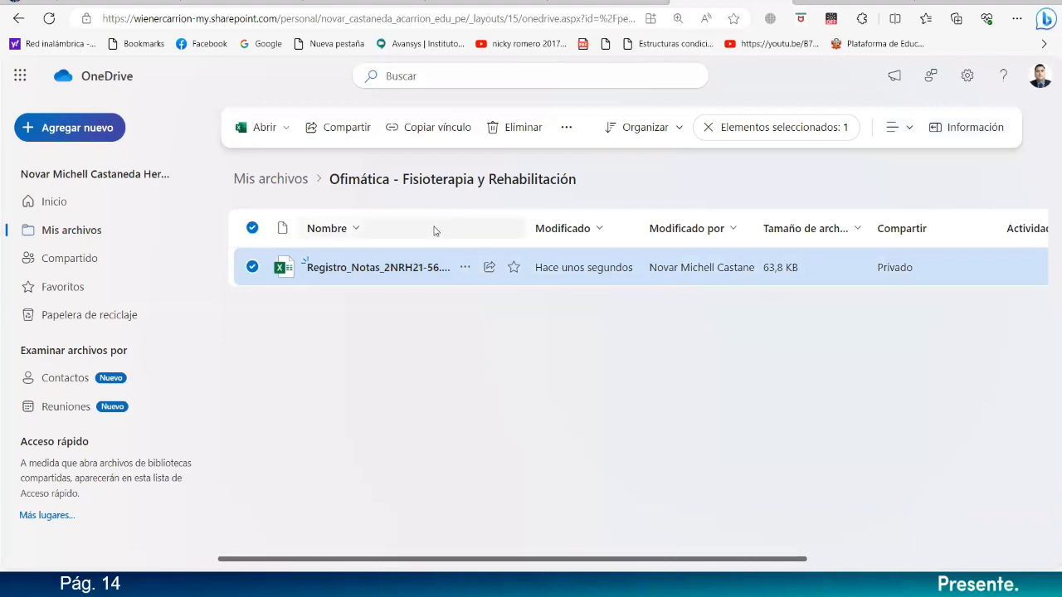
{"action": "right_click", "coordinate": [420, 274]}
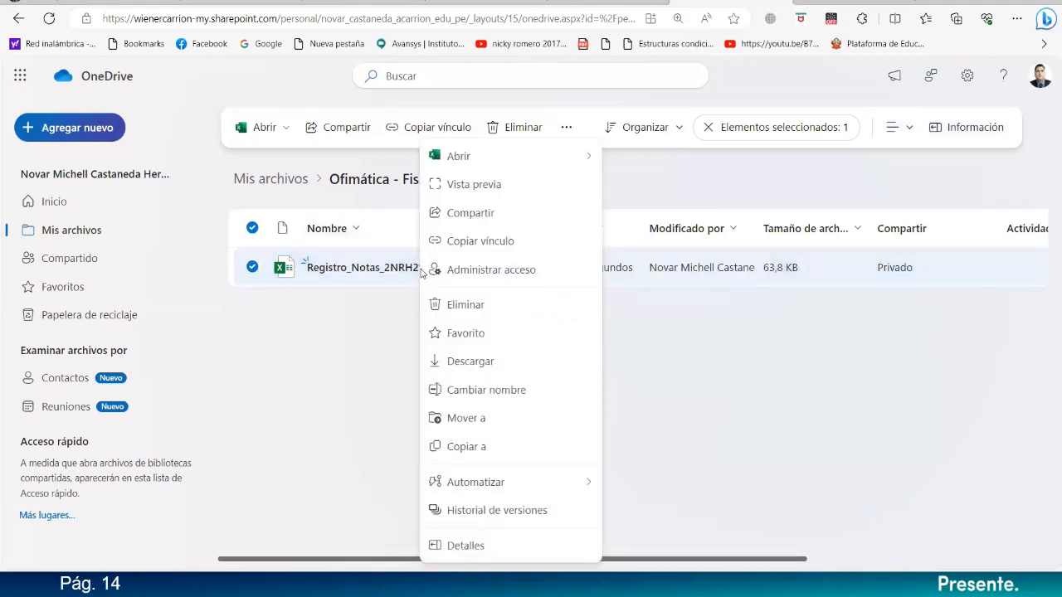
{"action": "left_click", "coordinate": [462, 362]}
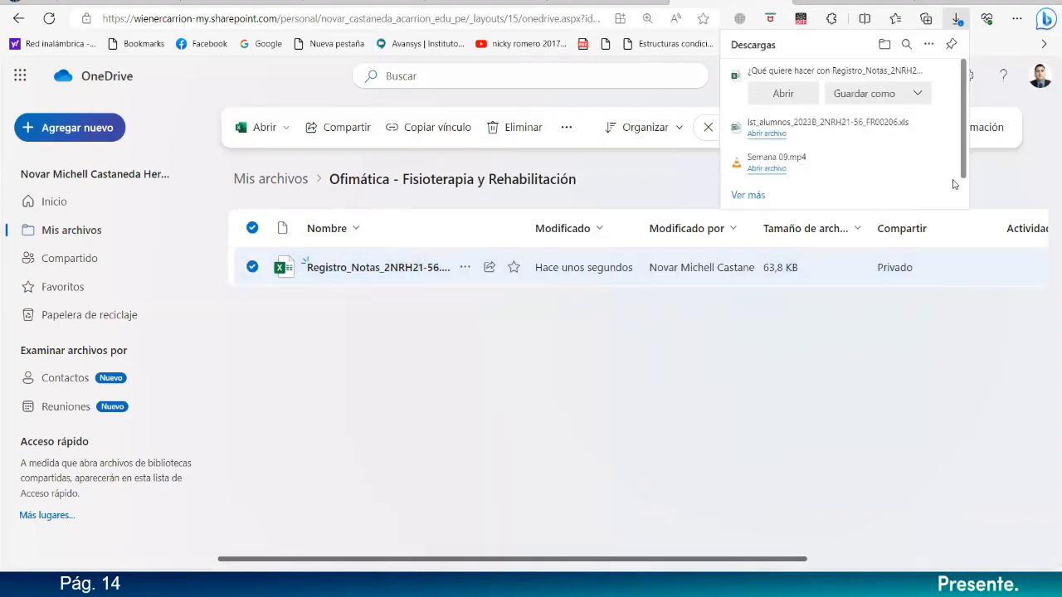
- Save the downloaded workbook as Registro_Notas_2NRH21-56 in the local folder Fisioterapia y Rehabilitación - Ofimática, subfolder Semana 10 - Ofimática
{"action": "left_click", "coordinate": [881, 96]}
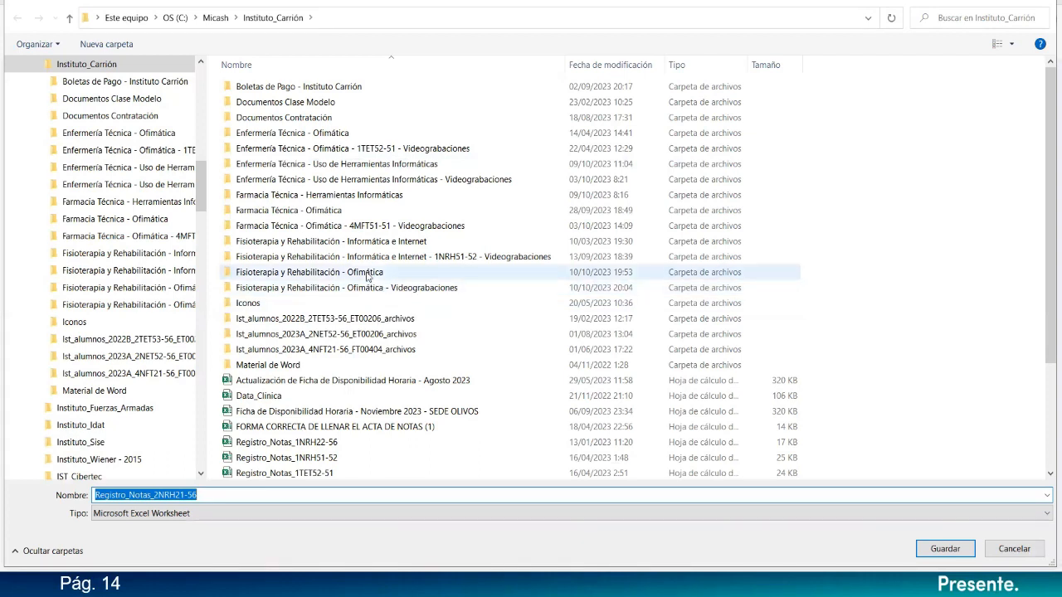
{"action": "double_click", "coordinate": [368, 276]}
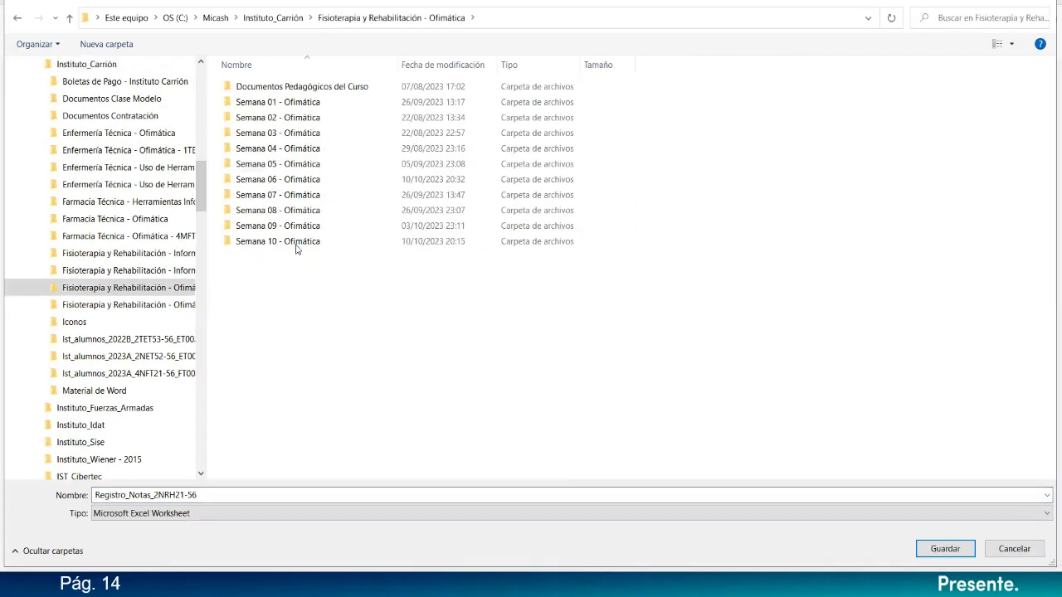
{"action": "double_click", "coordinate": [296, 242]}
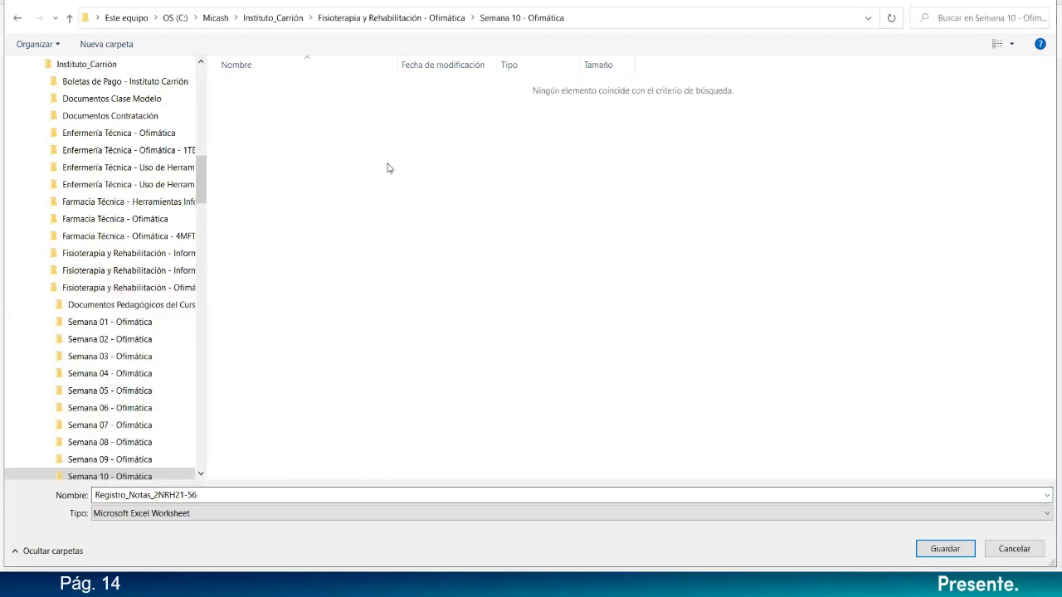
{"action": "left_click", "coordinate": [946, 549]}
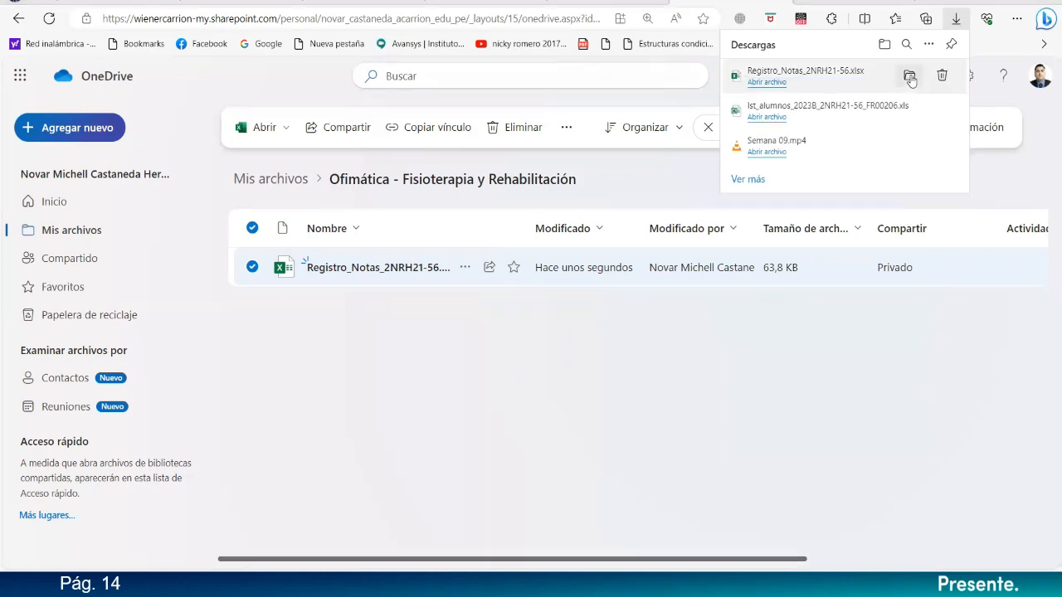
- Show the downloaded workbook in its local Semana 10 - Ofimática folder and reposition the File Explorer window
{"action": "left_click", "coordinate": [910, 76]}
{"action": "left_click", "coordinate": [480, 87]}
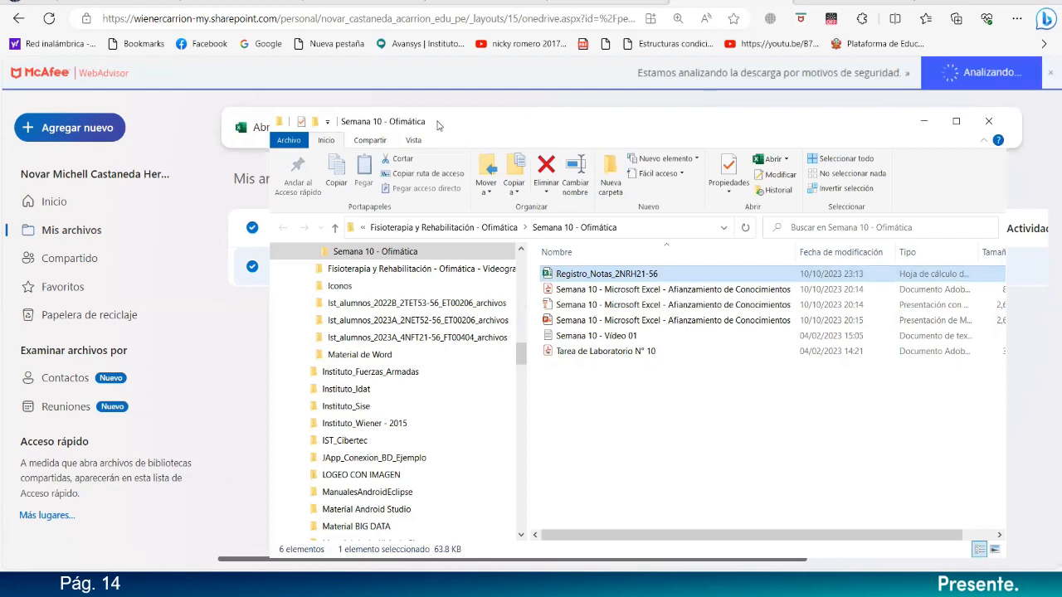
{"action": "left_click_drag", "start_coordinate": [437, 124], "coordinate": [294, 101]}
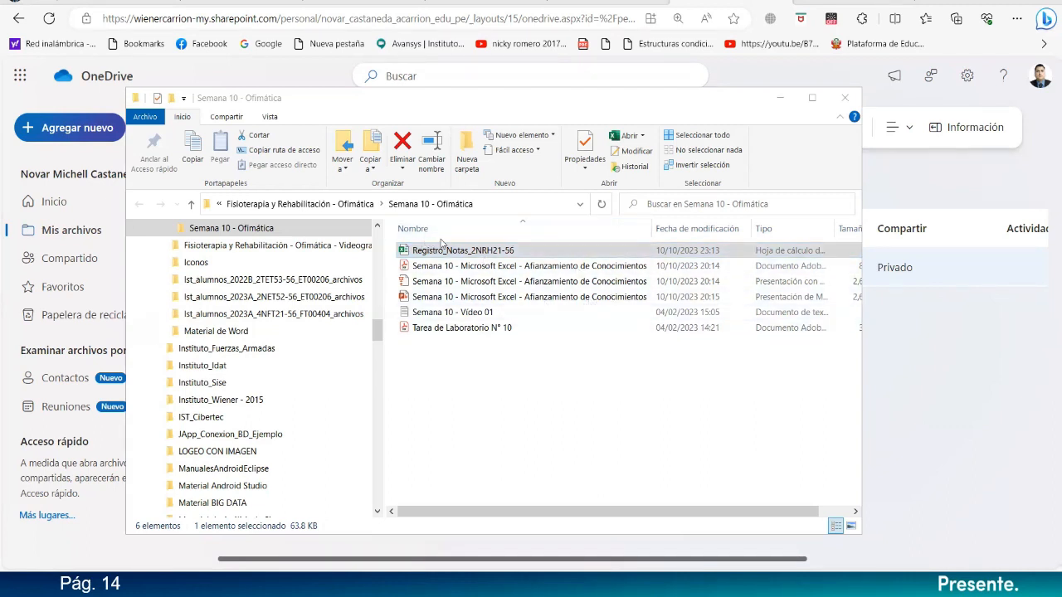
- Close the browser tabs with the OneDrive course folder, the Excel start page and the Outlook attachments
{"action": "left_click", "coordinate": [685, 8]}
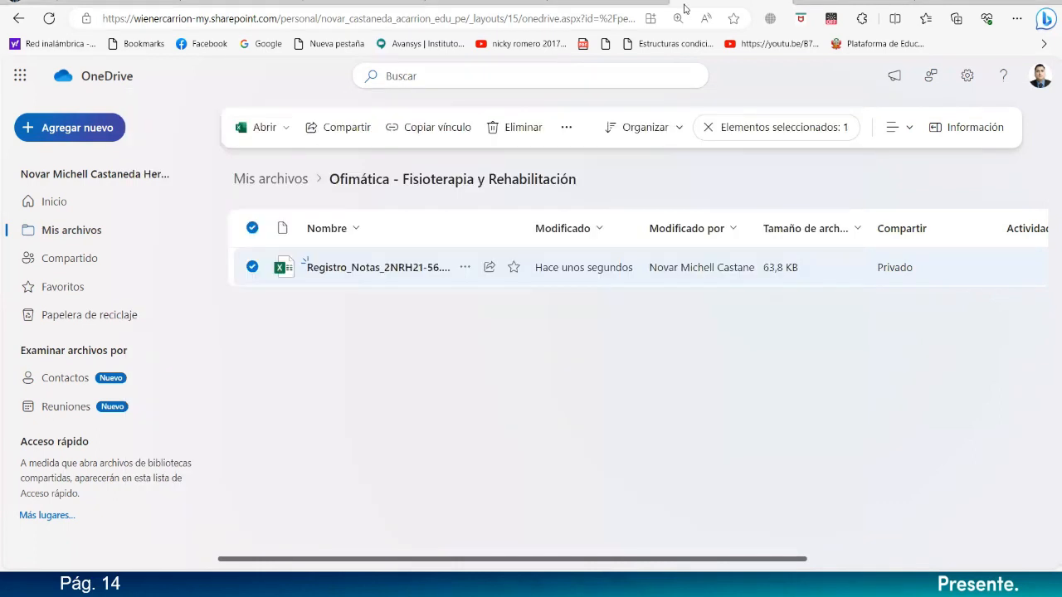
{"action": "right_click", "coordinate": [684, 8]}
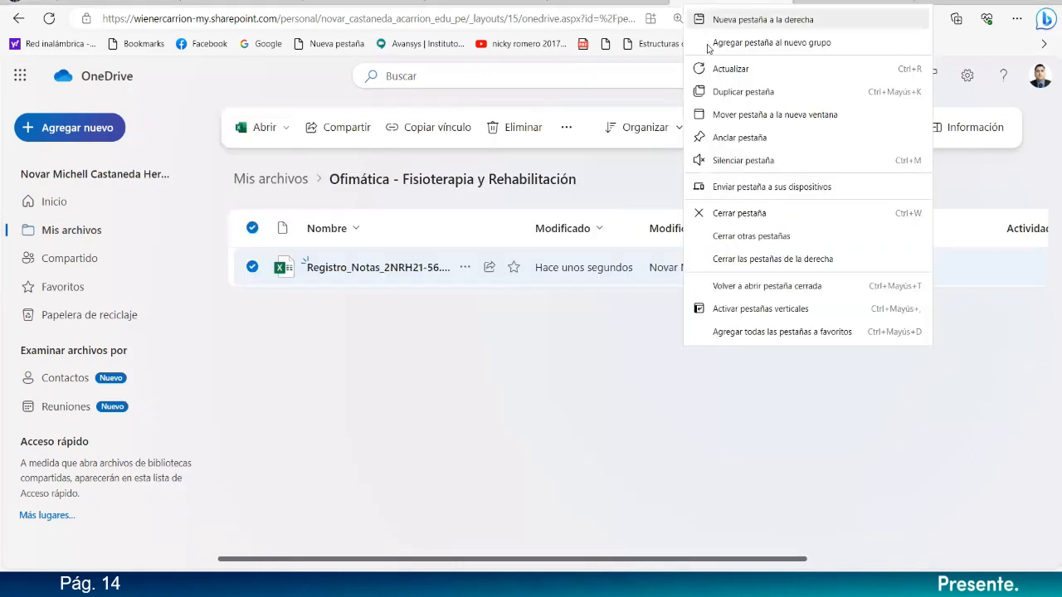
{"action": "left_click", "coordinate": [723, 218]}
{"action": "right_click", "coordinate": [662, 7]}
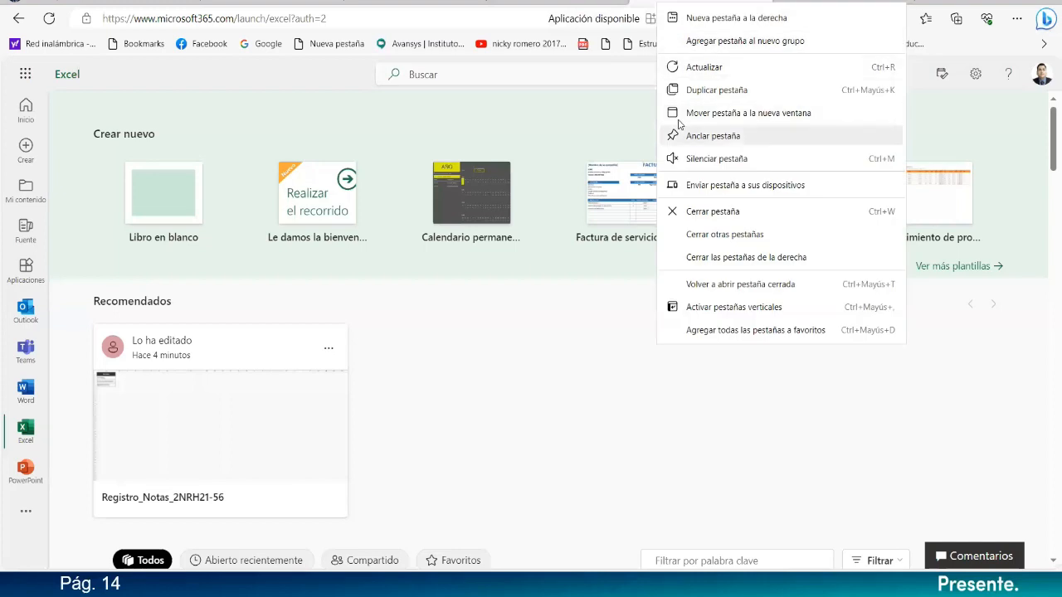
{"action": "left_click", "coordinate": [689, 214]}
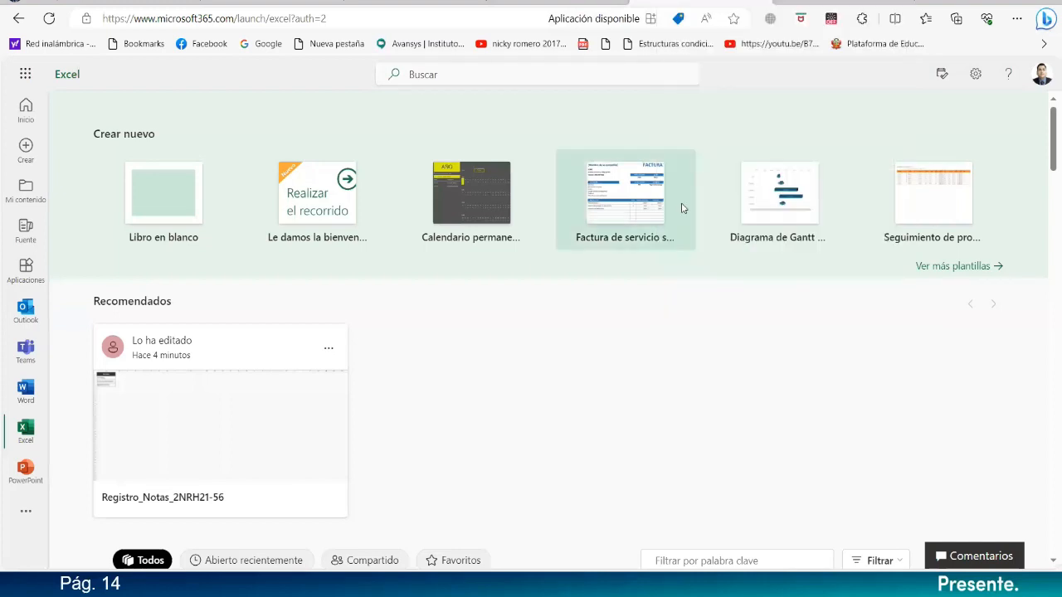
{"action": "left_click", "coordinate": [737, 10]}
{"action": "right_click", "coordinate": [664, 7]}
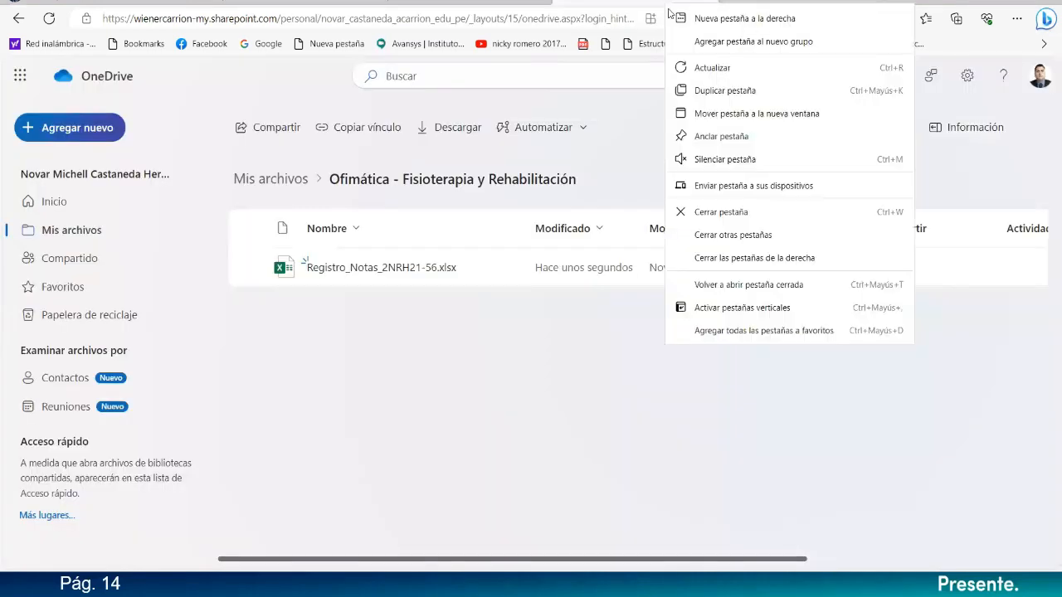
{"action": "left_click", "coordinate": [692, 213]}
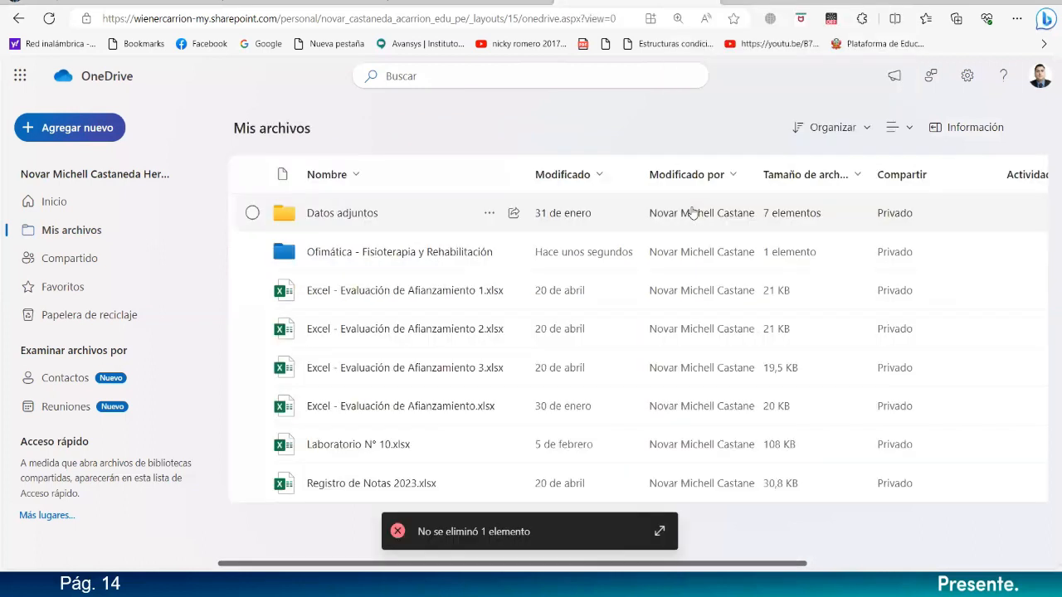
{"action": "left_click", "coordinate": [511, 6]}
{"action": "right_click", "coordinate": [511, 6]}
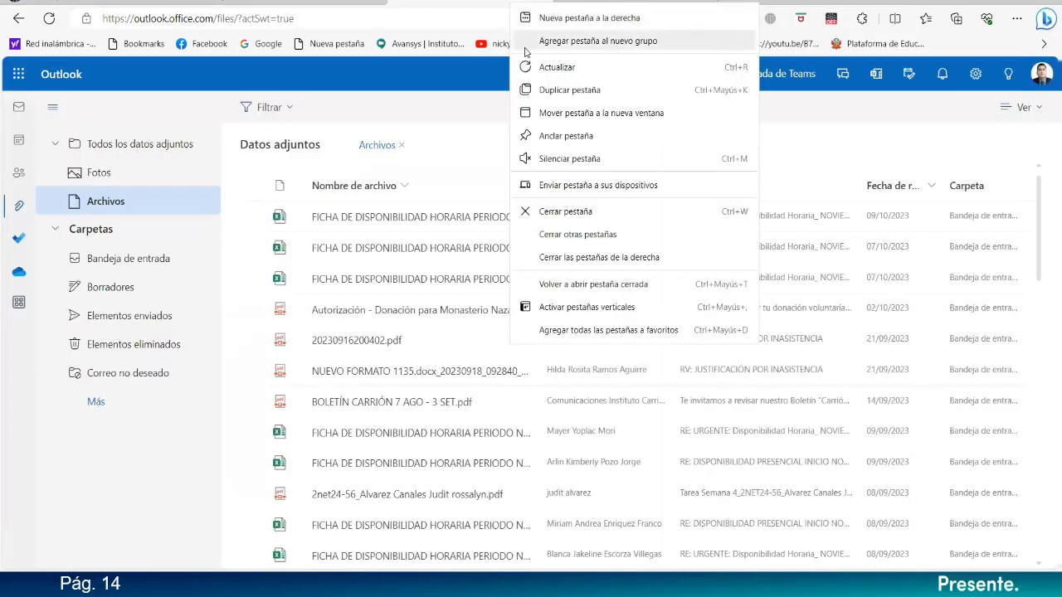
{"action": "left_click", "coordinate": [549, 214]}
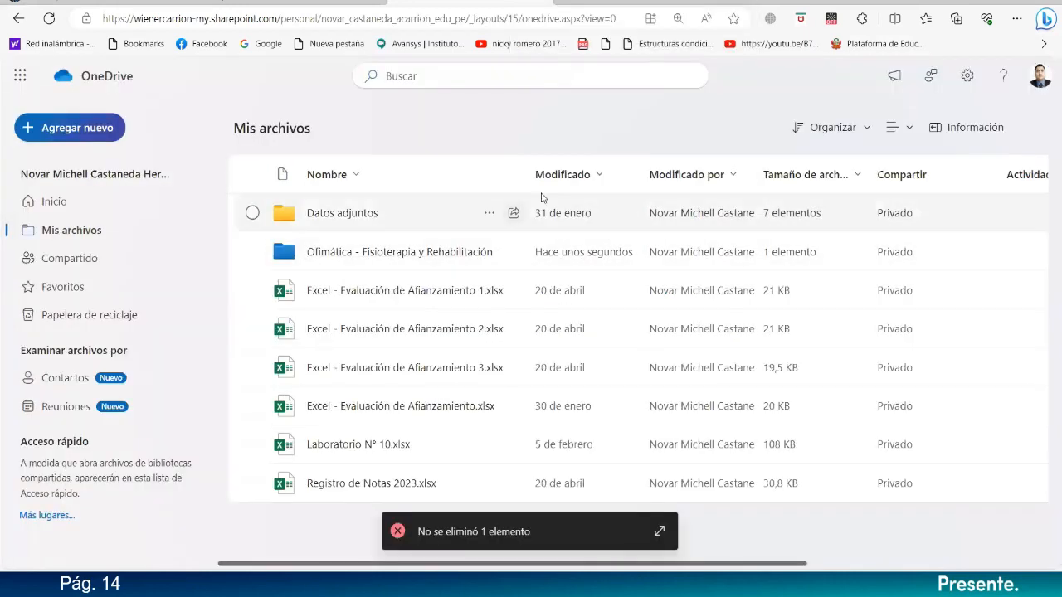
- Switch to the PowerPoint slideshow and advance to the Actividad Asincrónica (Tarea) slide
{"action": "left_click", "coordinate": [376, 253]}
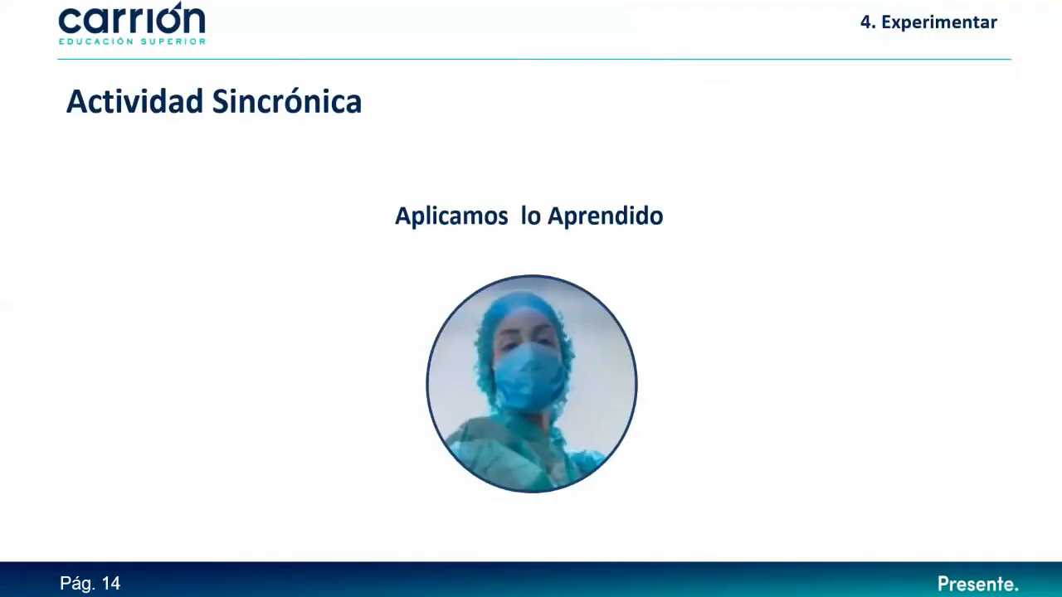
{"action": "left_click", "coordinate": [190, 340]}
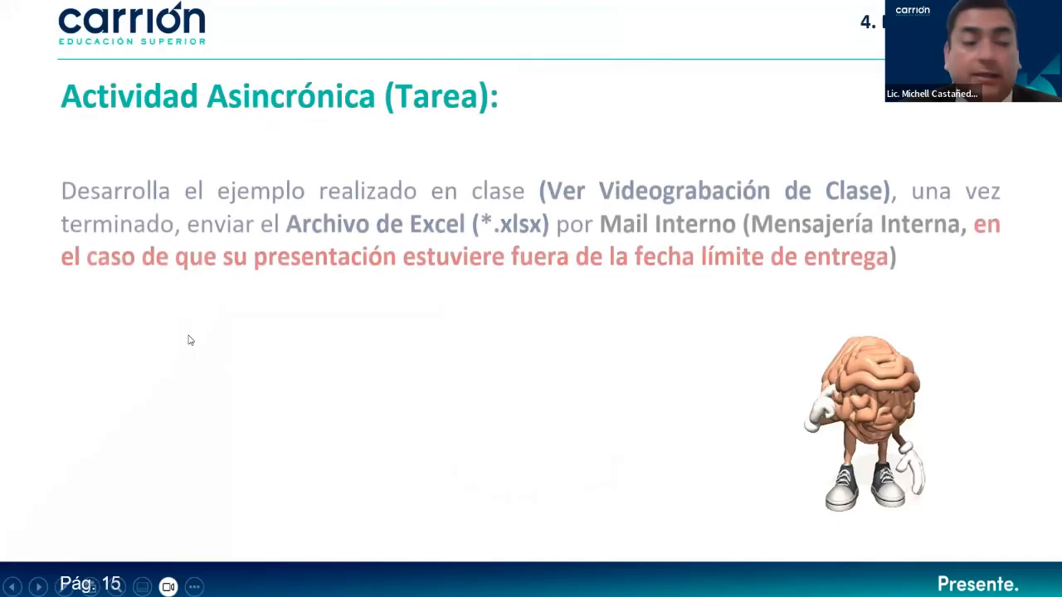